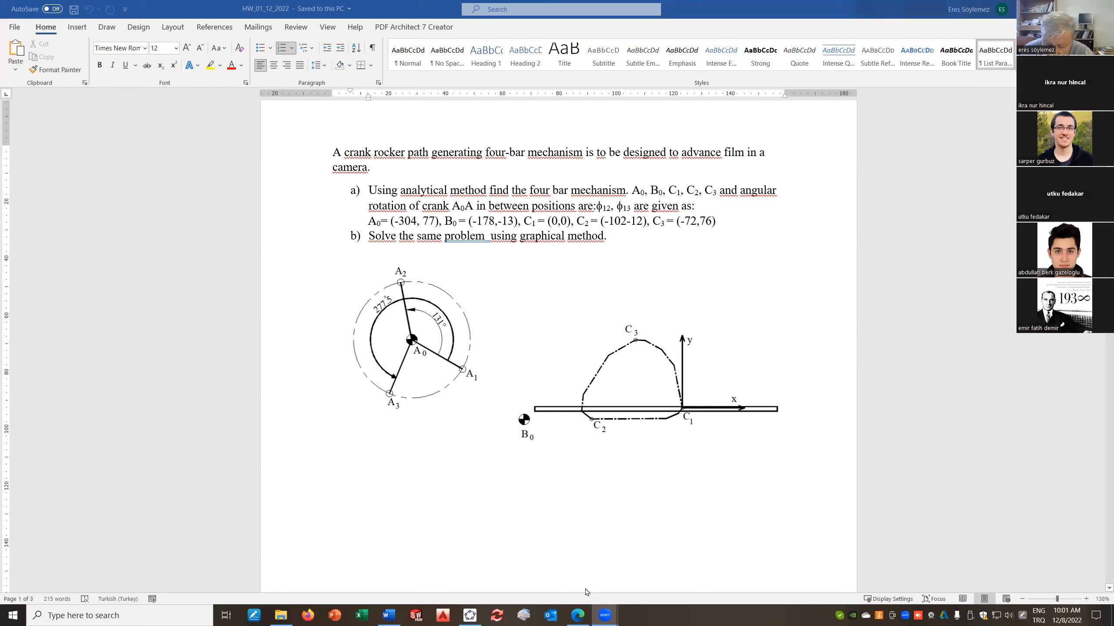
Switch to GeoGebra and define point C_1 at (0,0), as given in the Word homework sheet
click(470, 615)
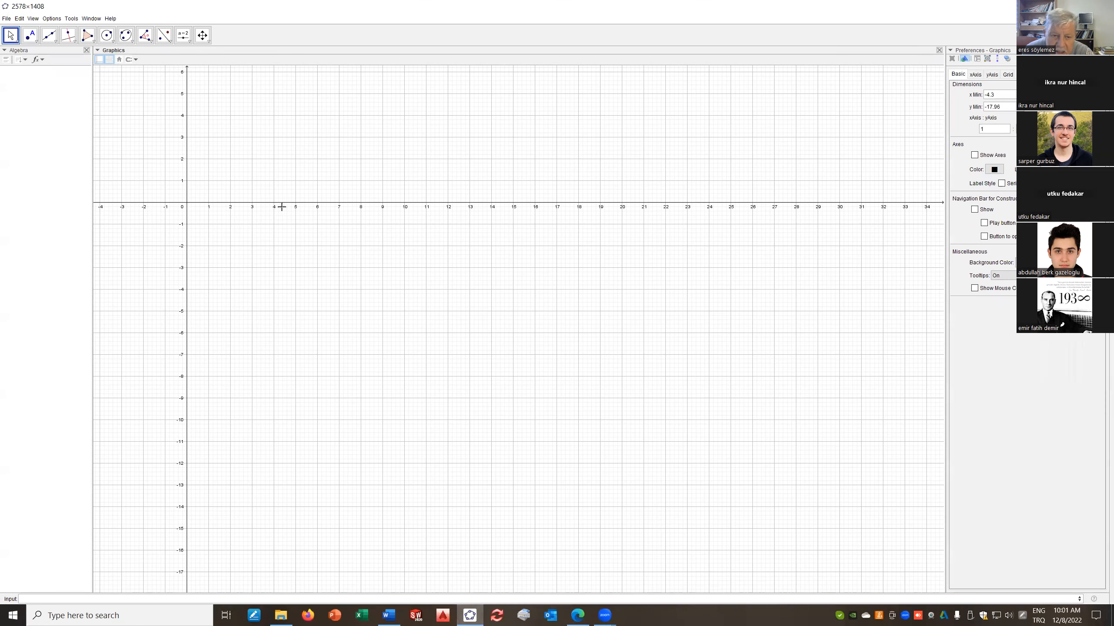
drag(298, 236, 370, 377)
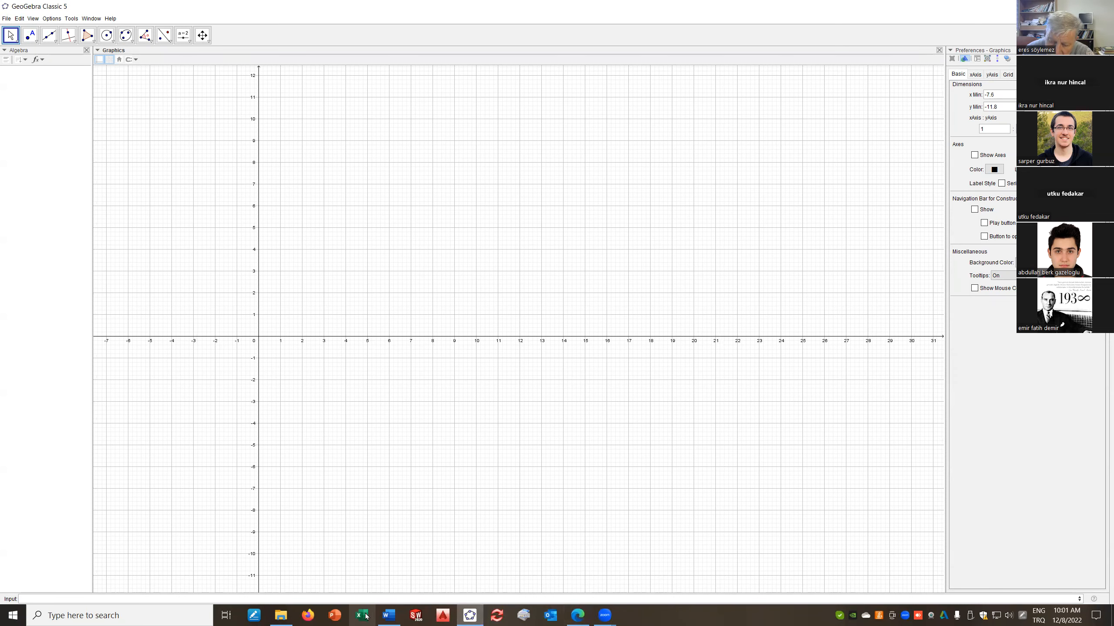
click(388, 615)
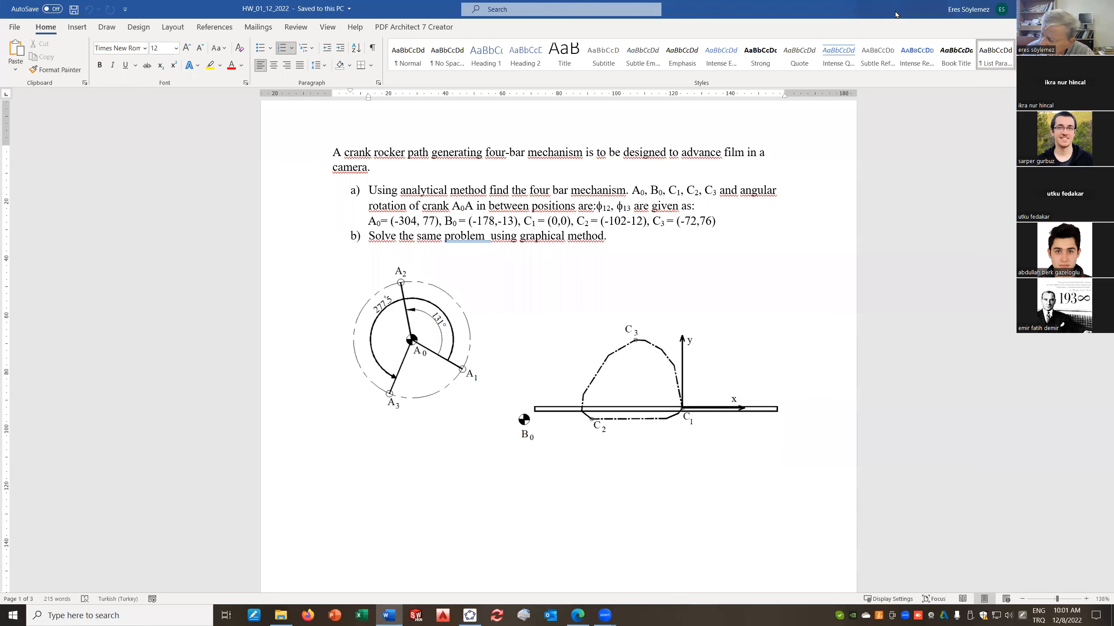
key(alt+Tab)
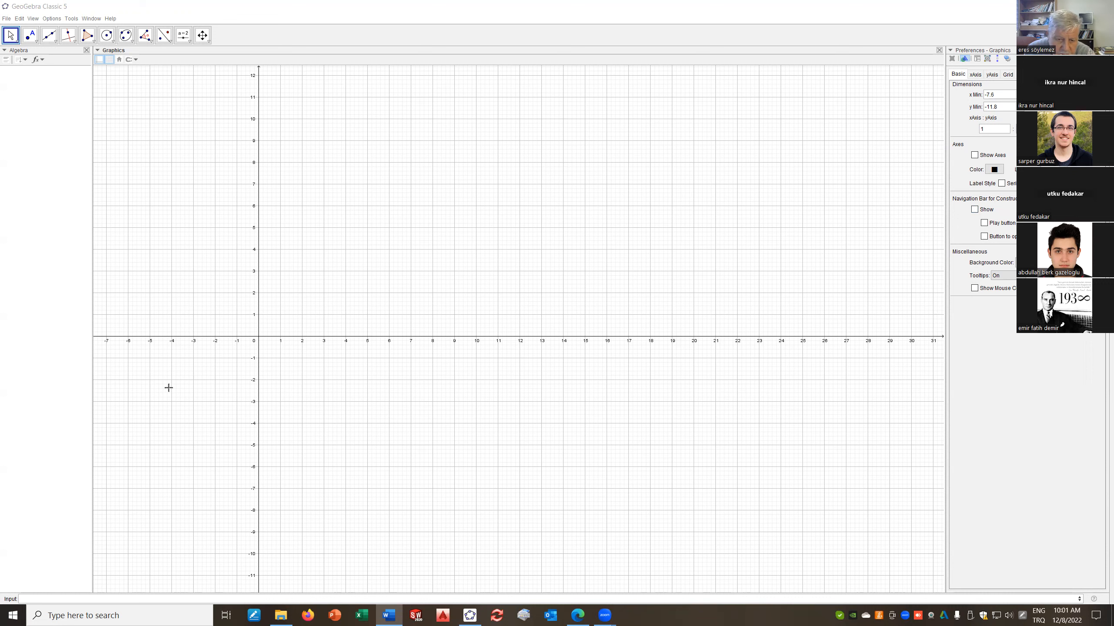
click(39, 599)
text(C_1=)
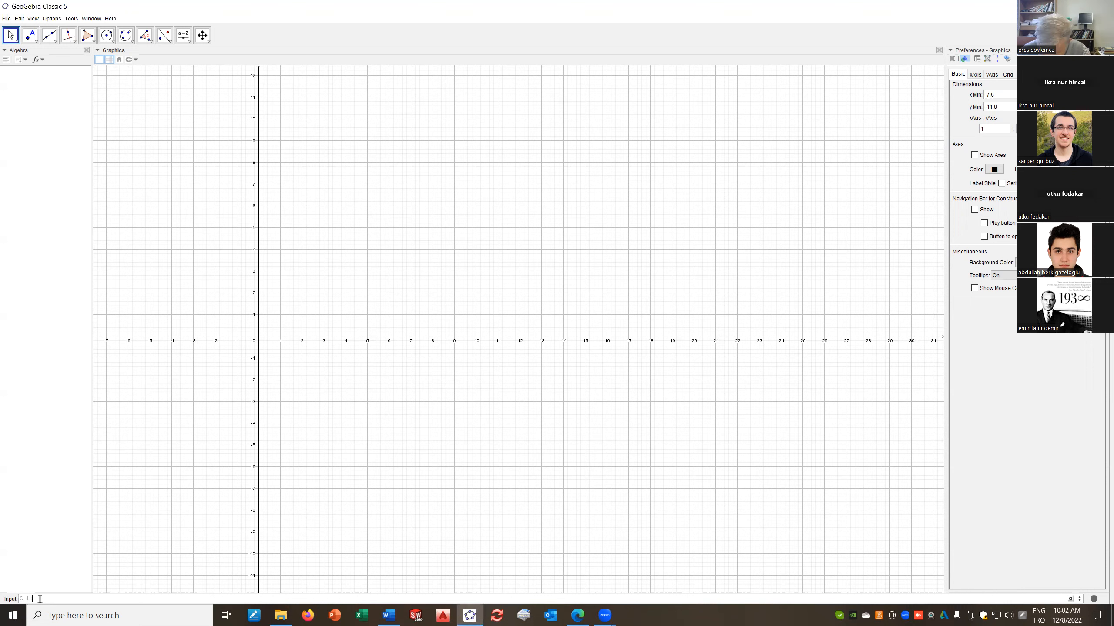
text((0,0)
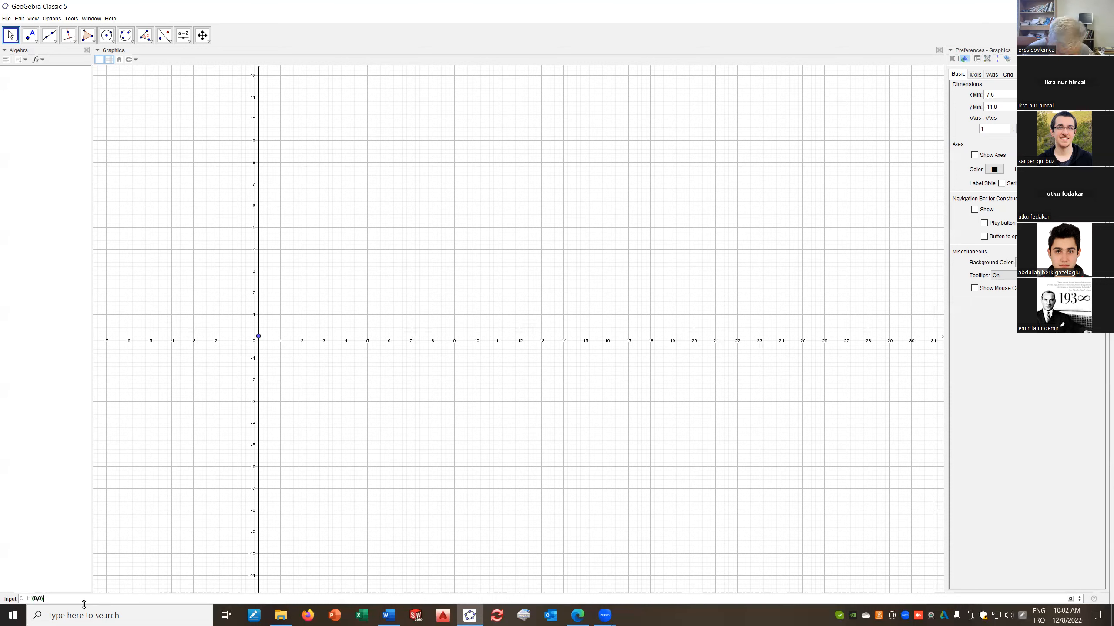
key(Return)
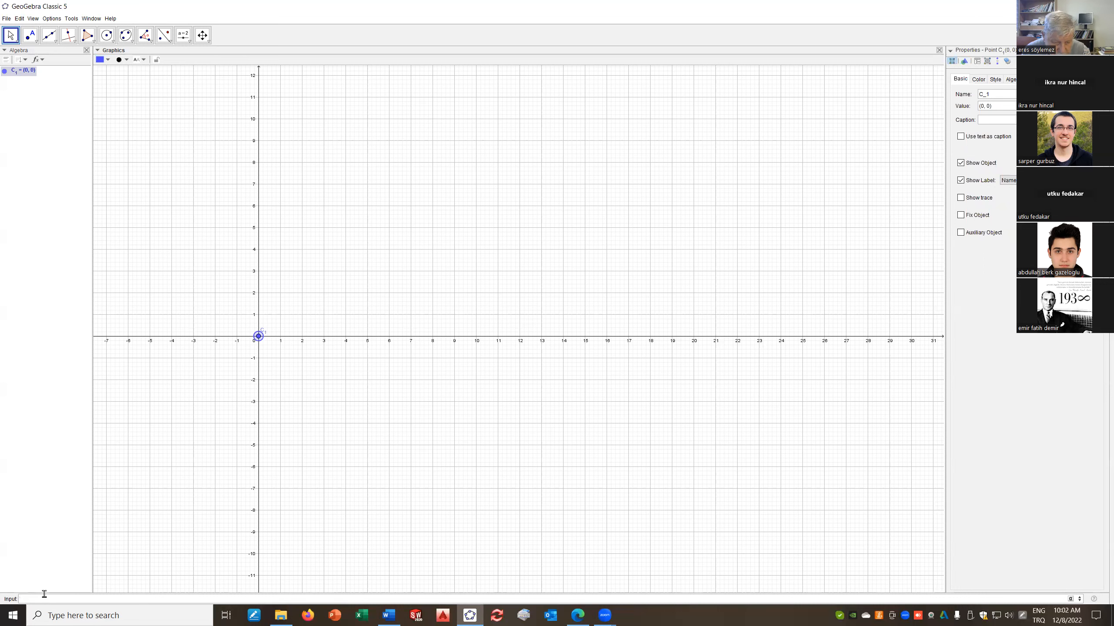
Define point C_2 with the coordinates (-102,-12)
text(C_2=()
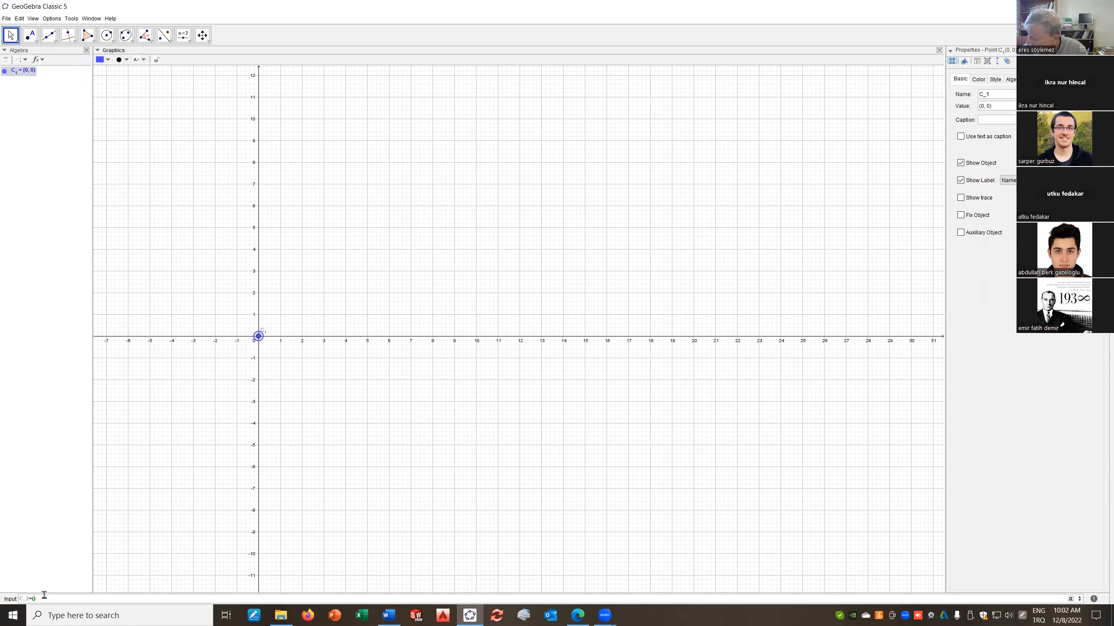
text(-10)
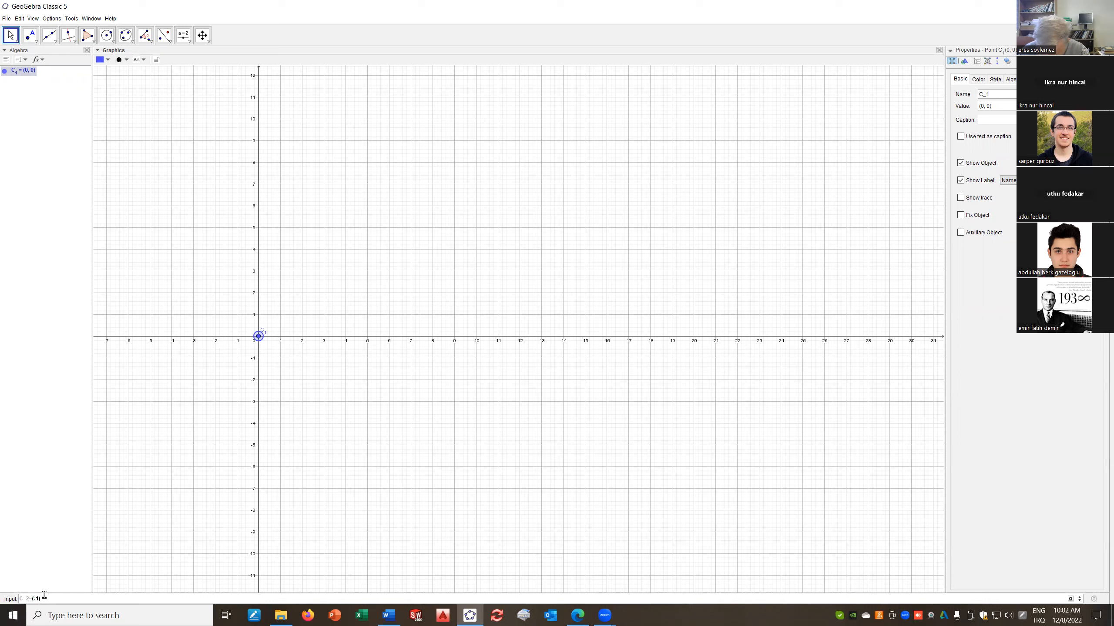
text(2,)
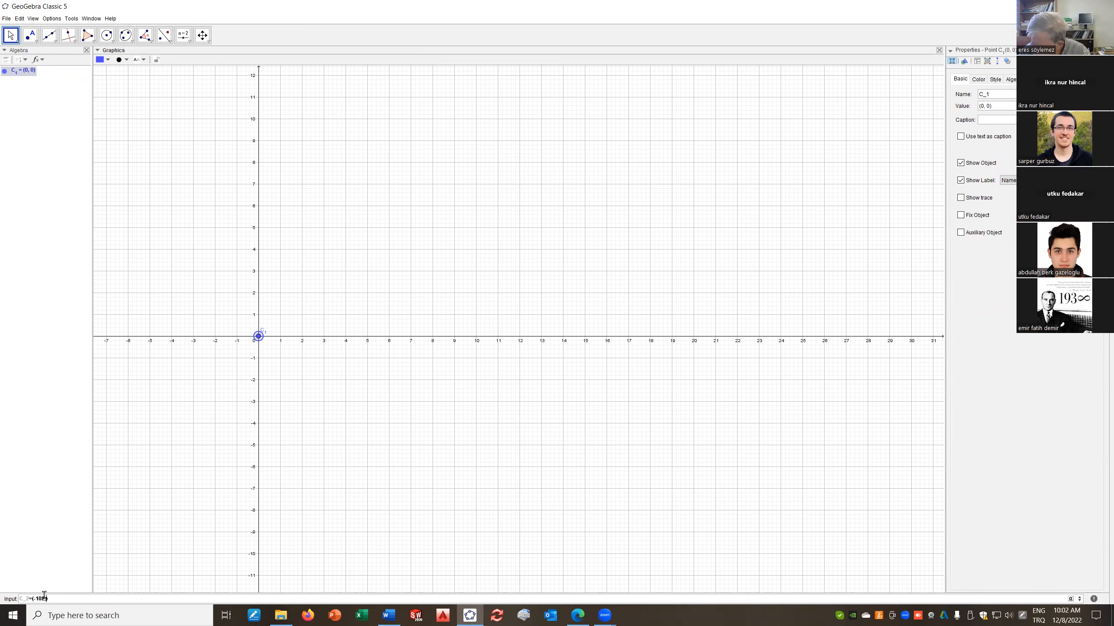
text(12)
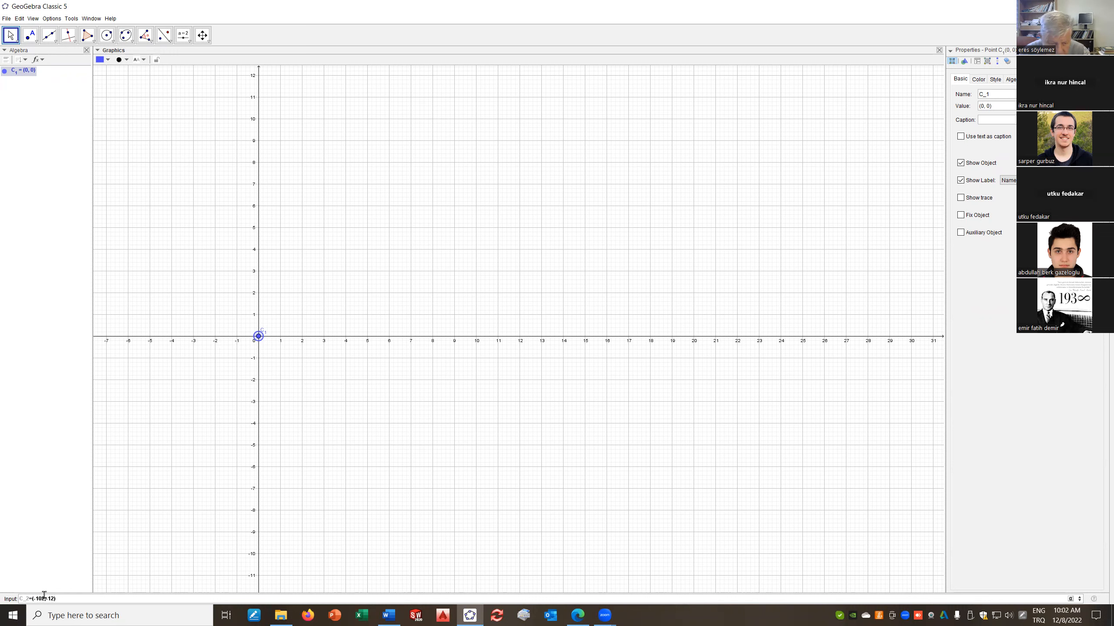
key(Return)
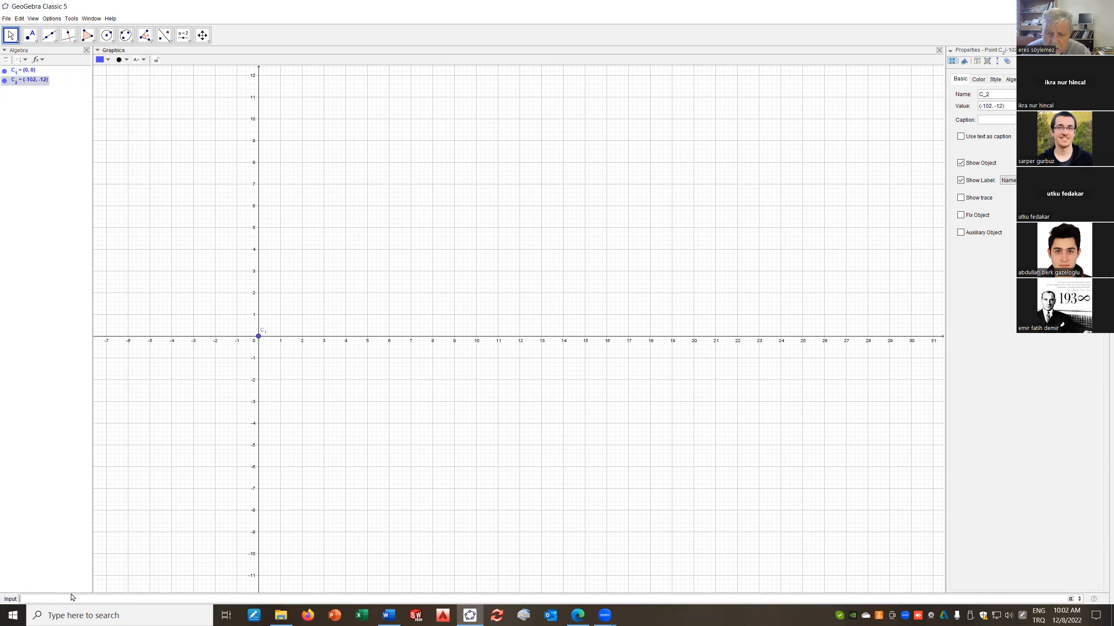
Set the graphics view's xAxis : yAxis scale value to 1 with both C_1 and C_2 in view
drag(250, 337, 358, 320)
scroll(438, 320, down, 5)
scroll(386, 316, down, 4)
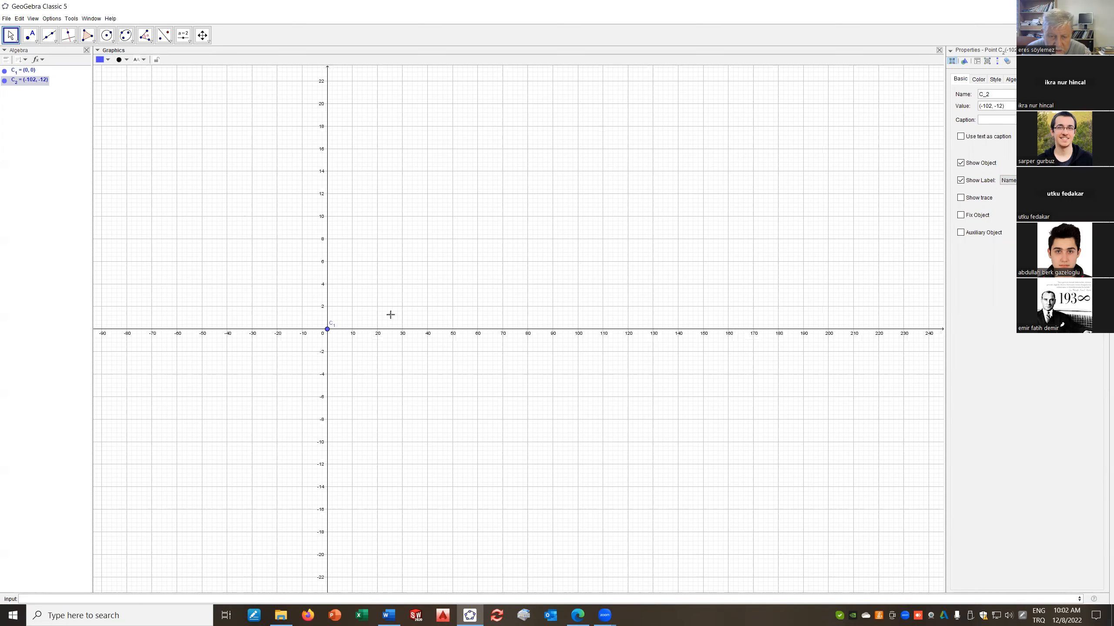
drag(259, 271, 647, 259)
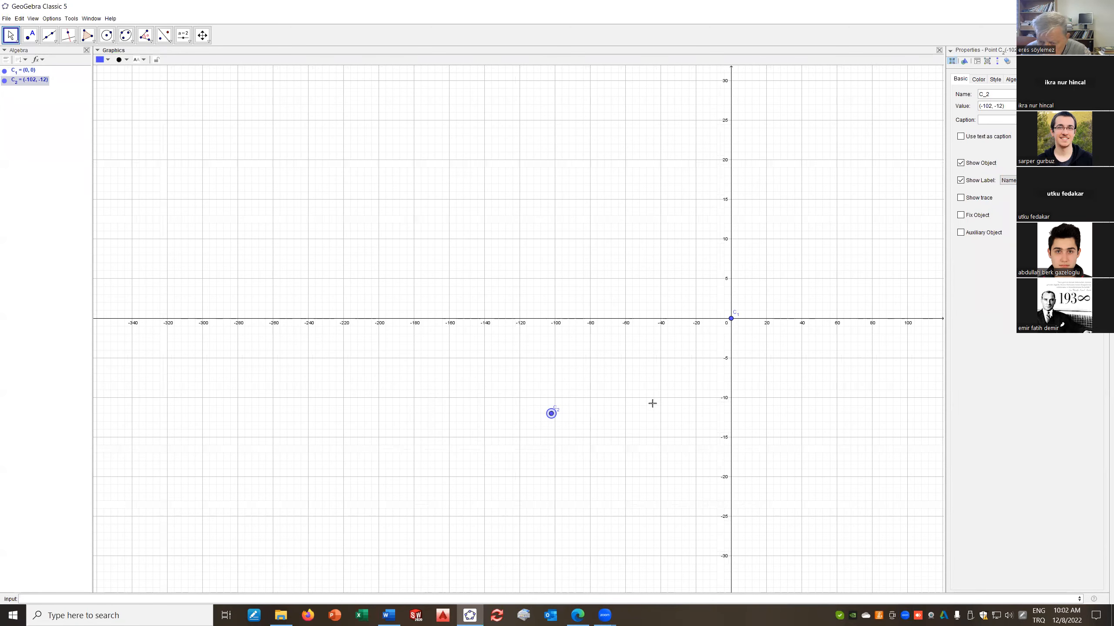
scroll(640, 340, down, 4)
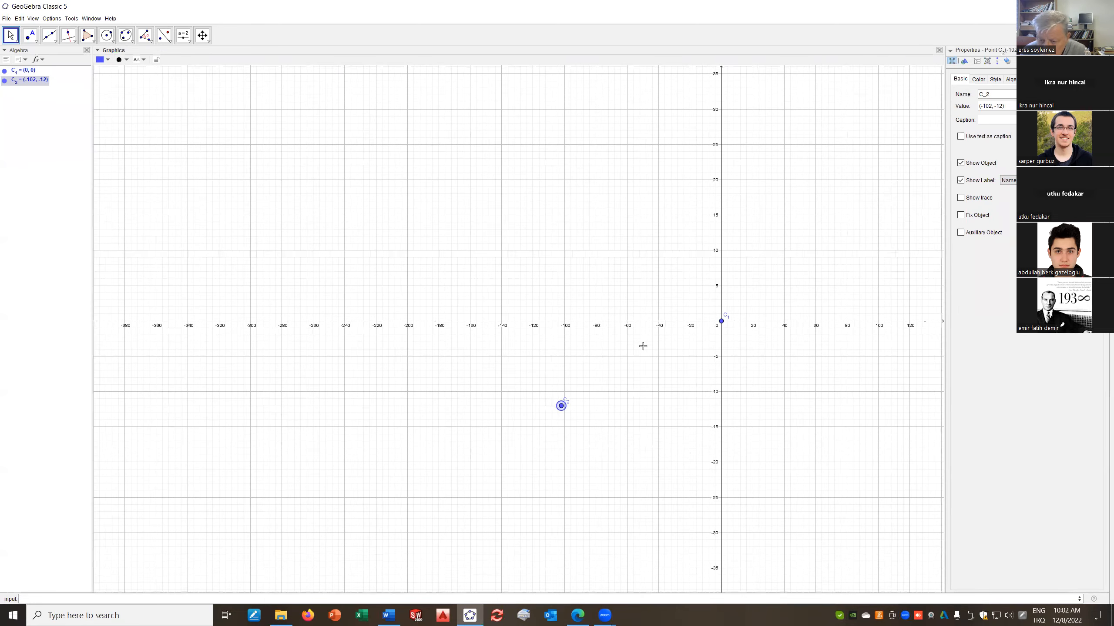
scroll(642, 345, down, 3)
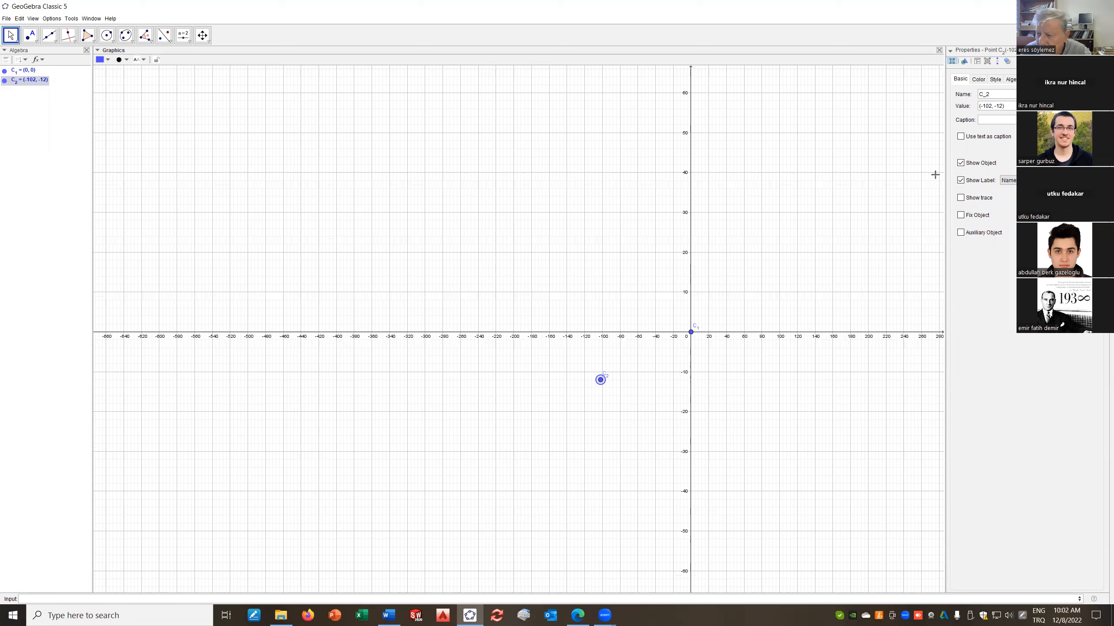
click(780, 161)
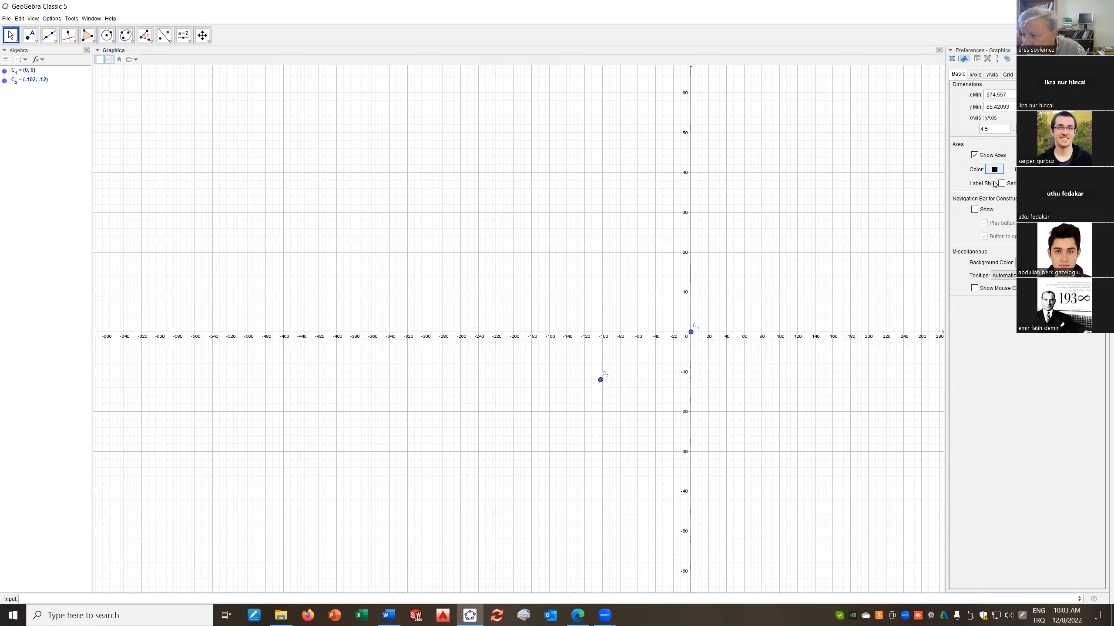
right_click(728, 189)
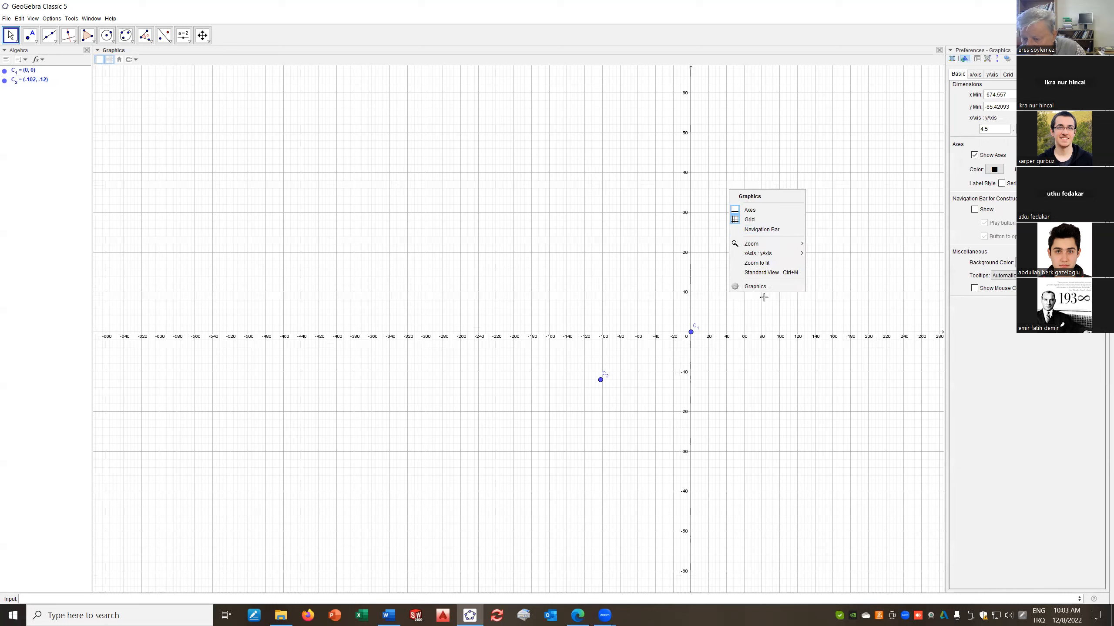
click(762, 290)
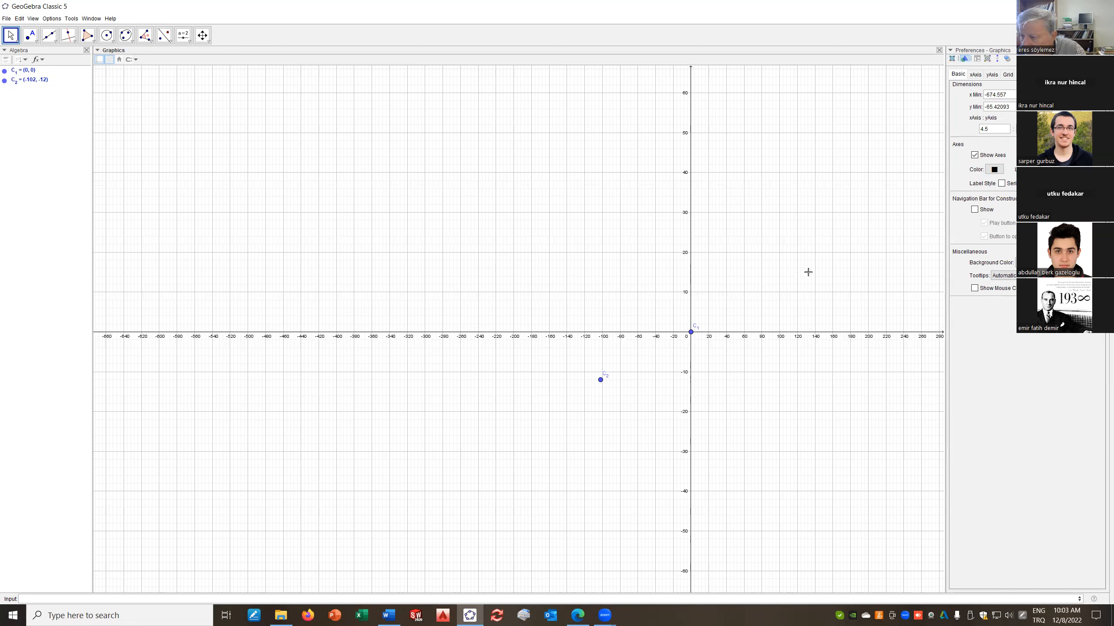
double_click(994, 132)
text(1)
key(Return)
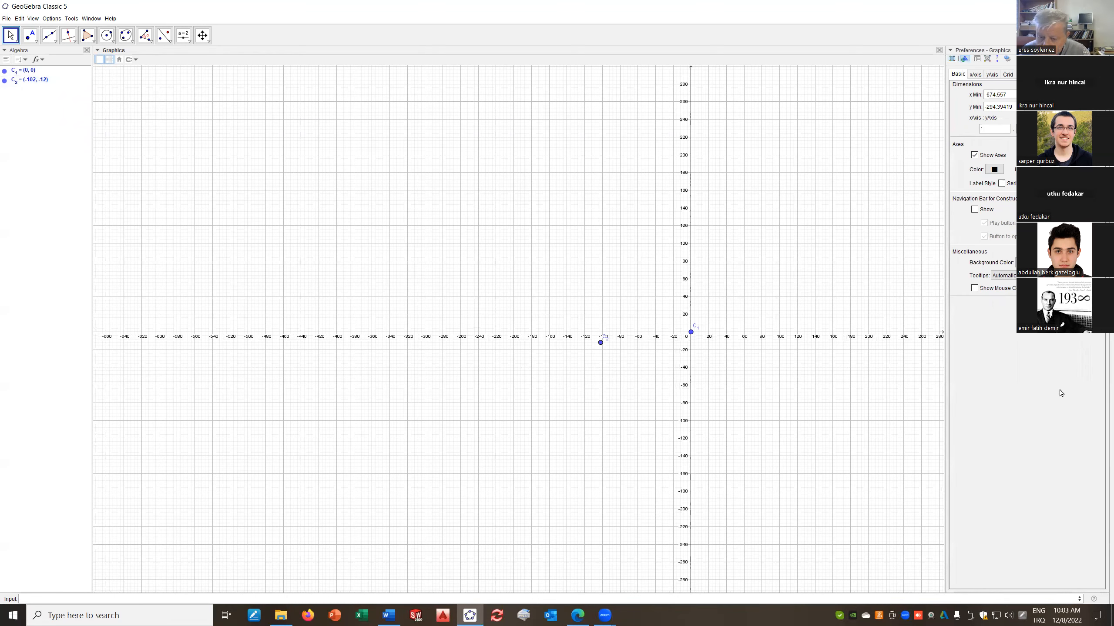
scroll(679, 353, up, 1)
scroll(653, 368, up, 6)
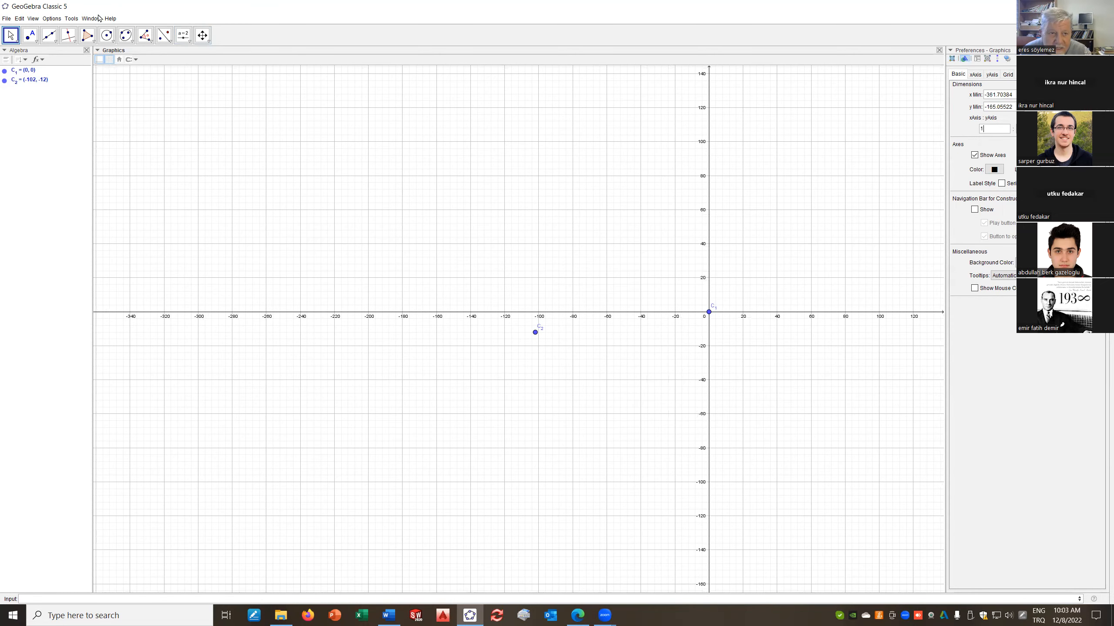
Enlarge the program's font size to 24 pt
click(51, 20)
mouse_move(75, 64)
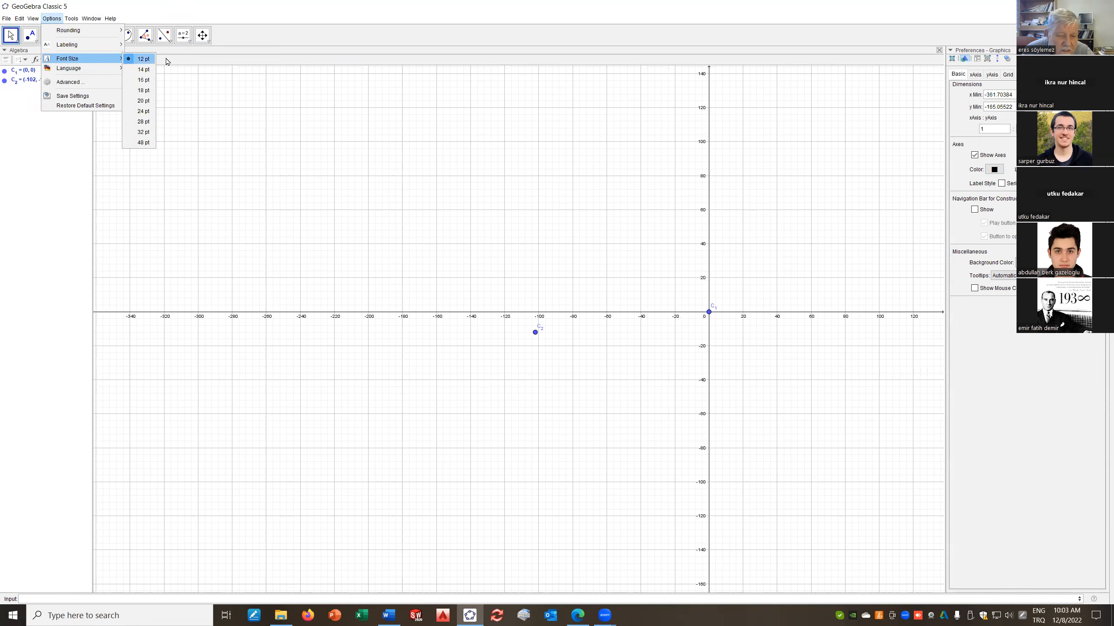
click(144, 111)
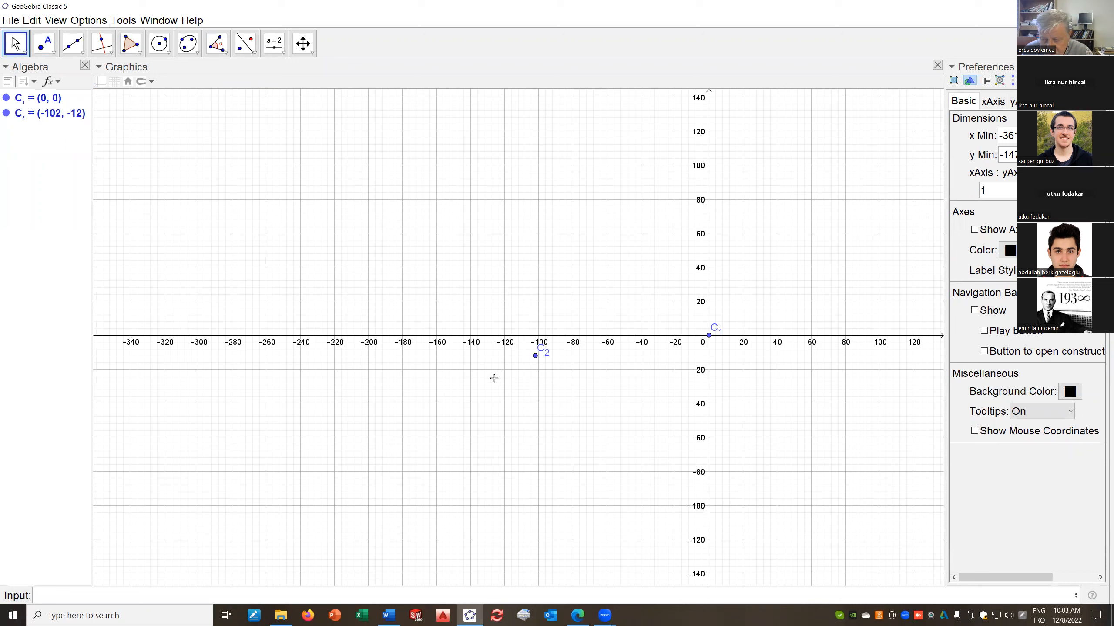
Try to define point C_3 by entering C_3=-72,76 without parentheses
click(46, 599)
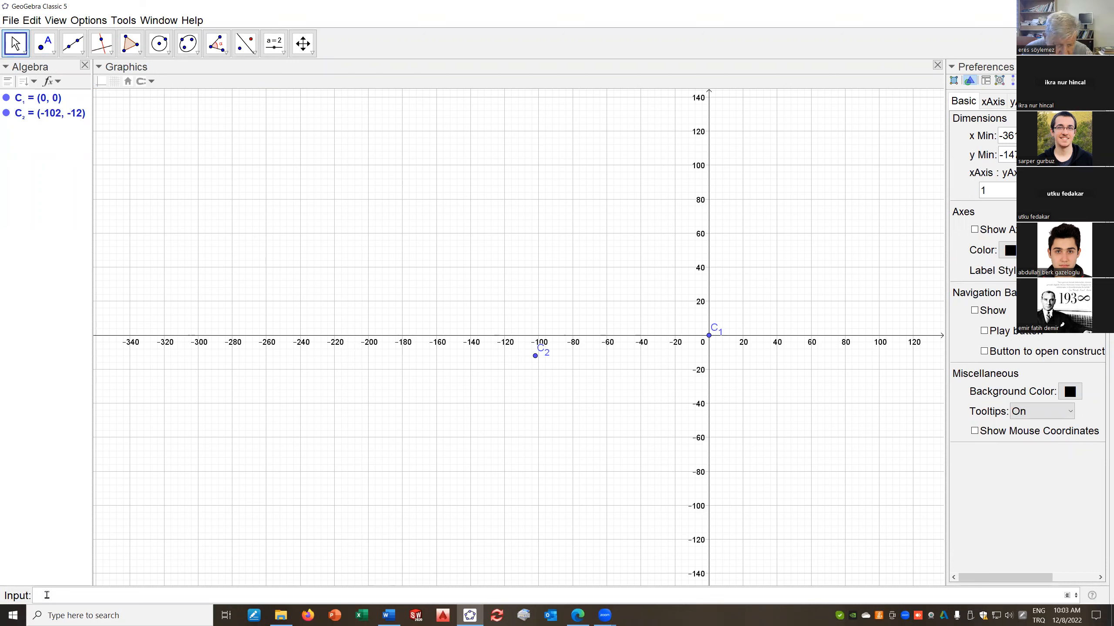
text(C_3)
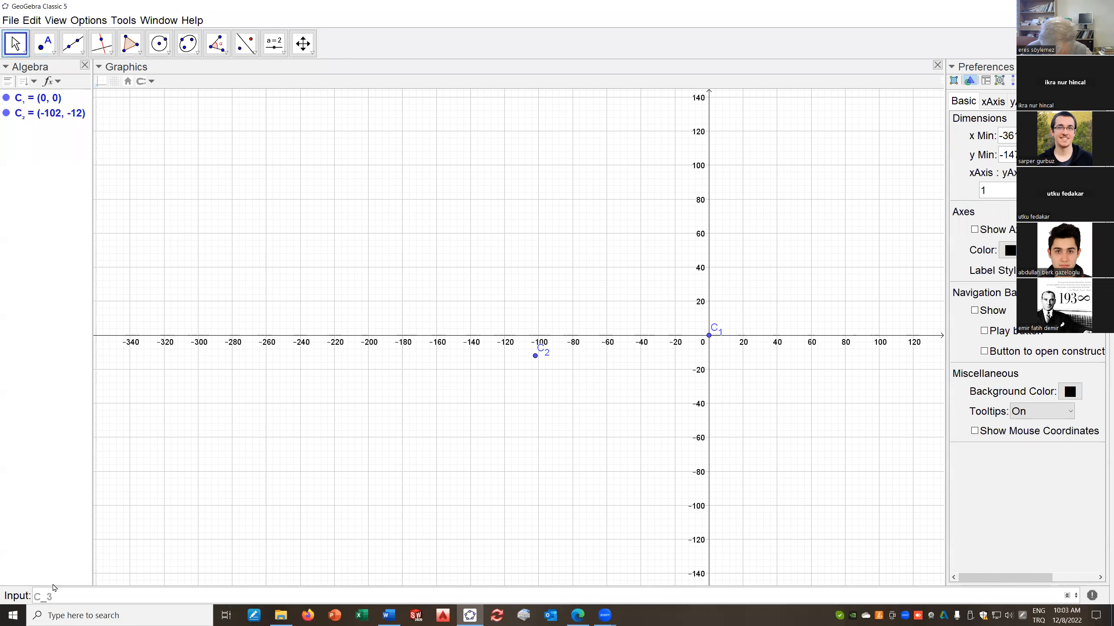
text(=)
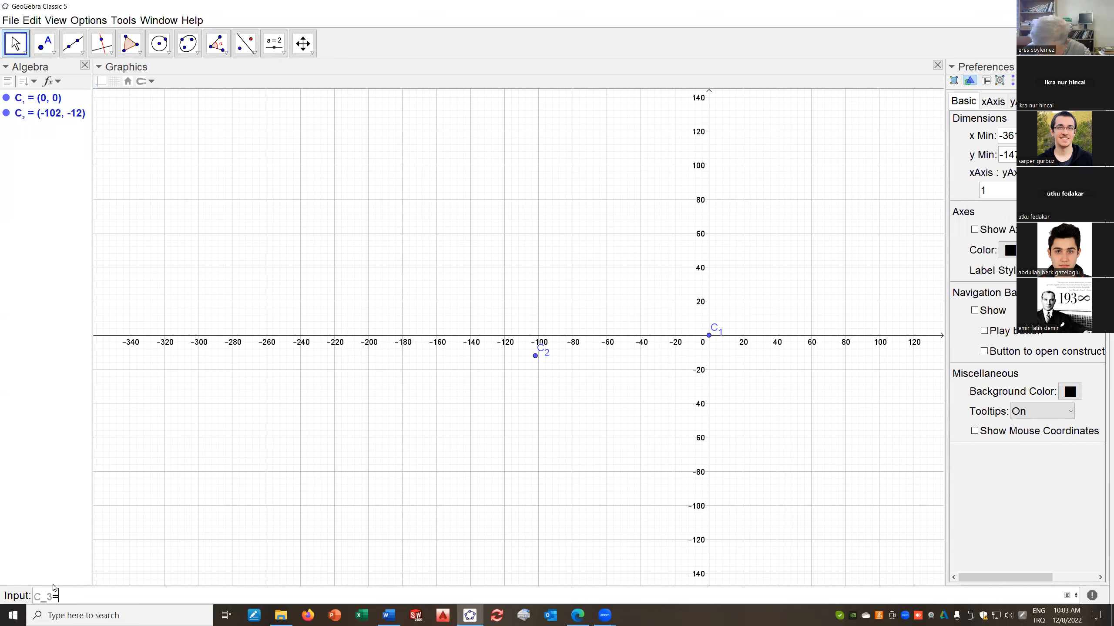
text(-7)
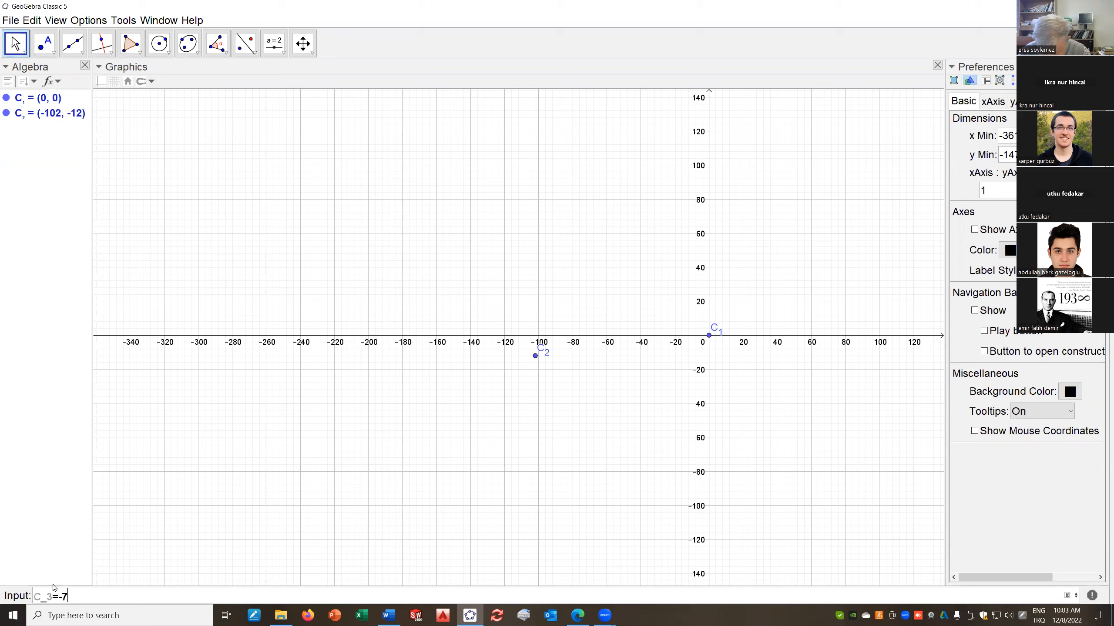
text(2,76)
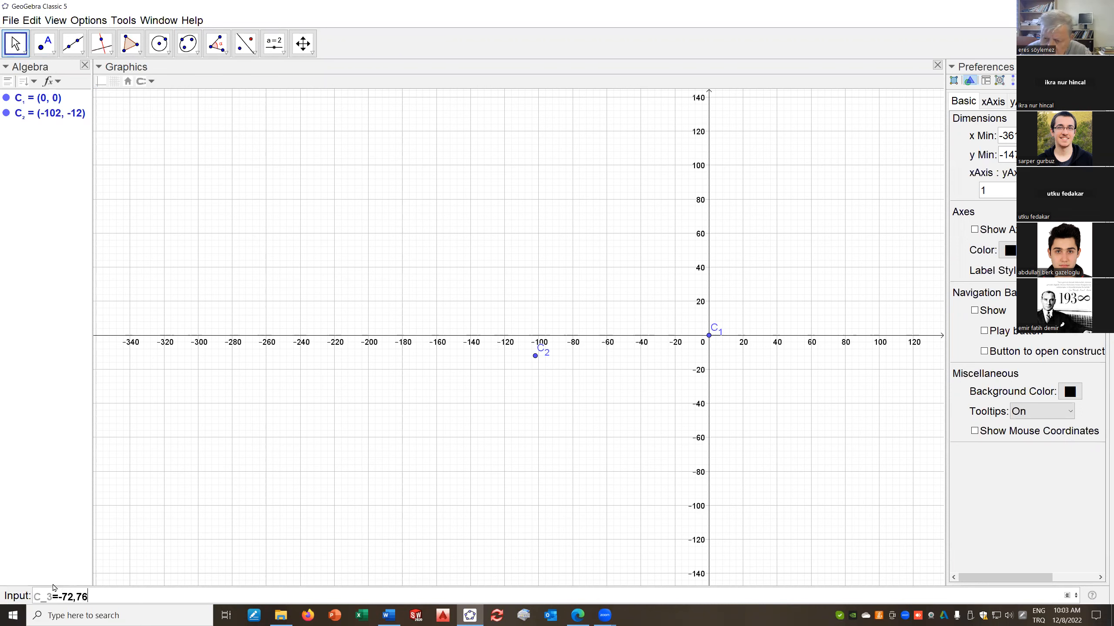
key(Return)
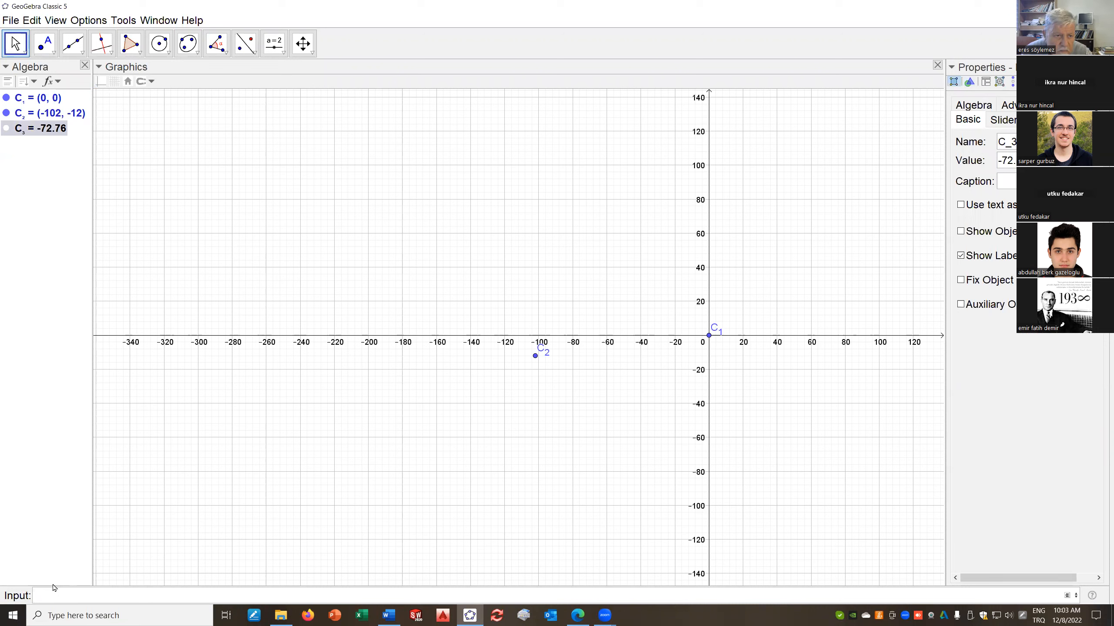
Show the number C_3 as a slider in the graphics view and delete it
click(6, 128)
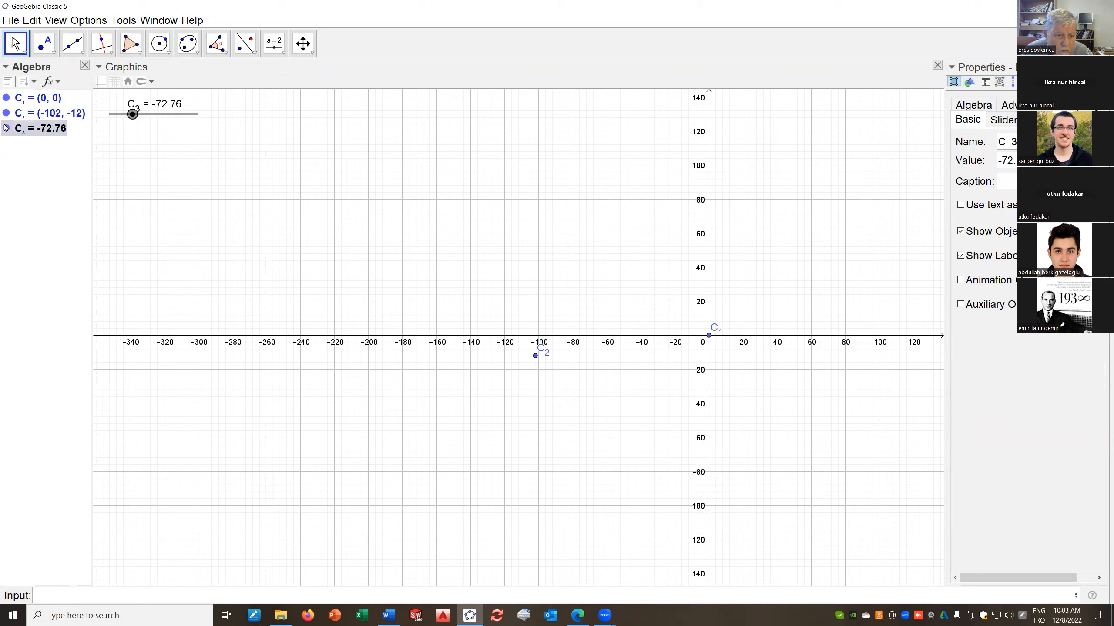
right_click(136, 114)
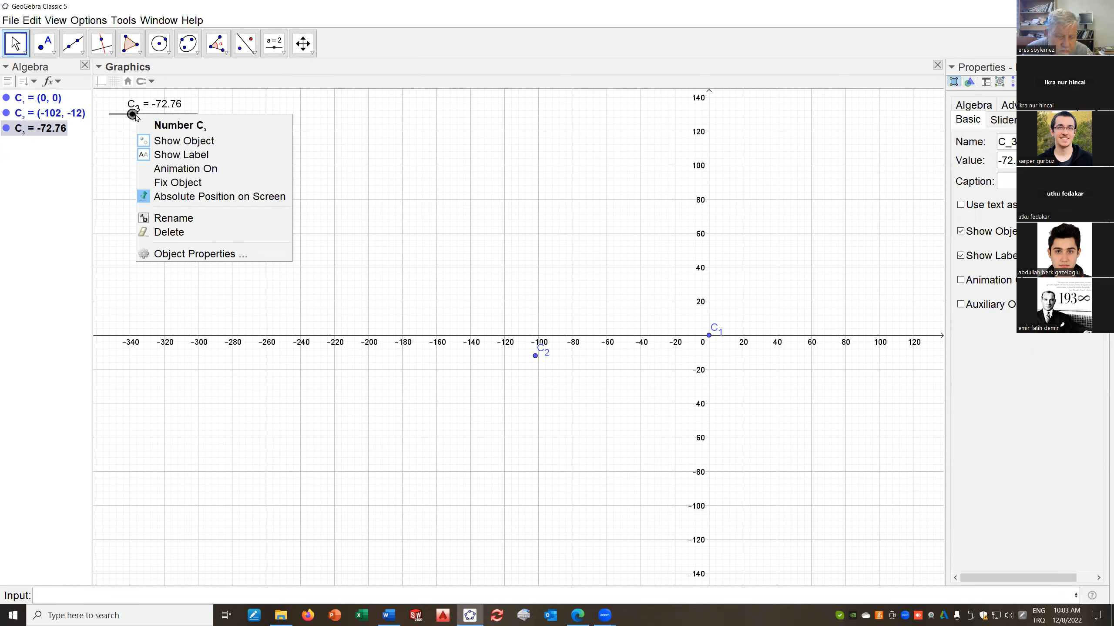
click(175, 232)
Define the coupler point C_3 as (-72,76) and deselect it
click(51, 592)
text(C_)
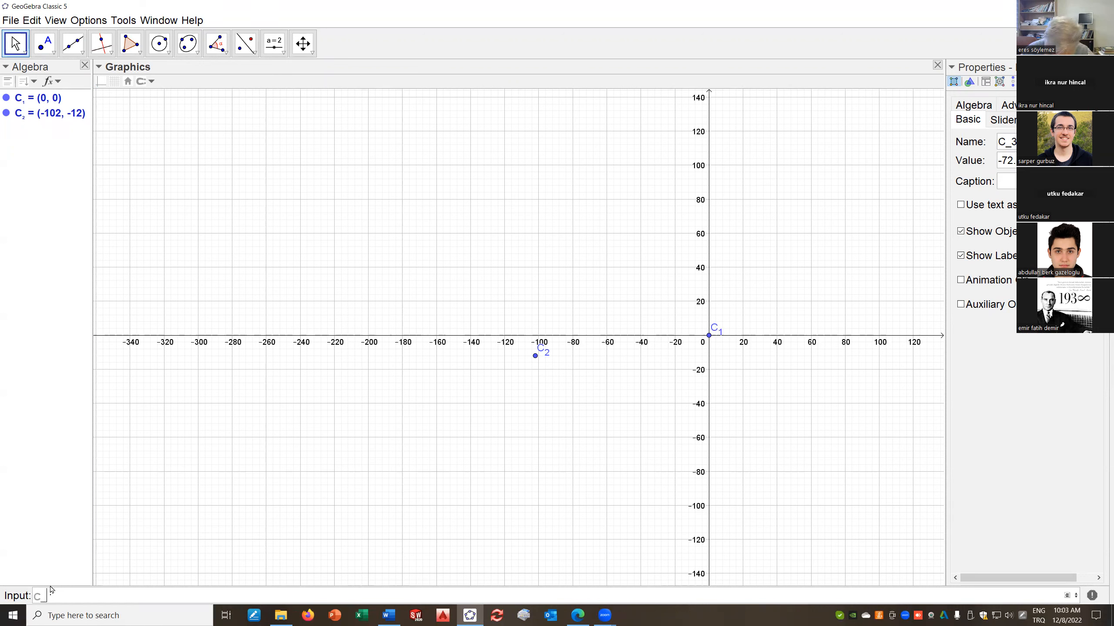
key(BackSpace)
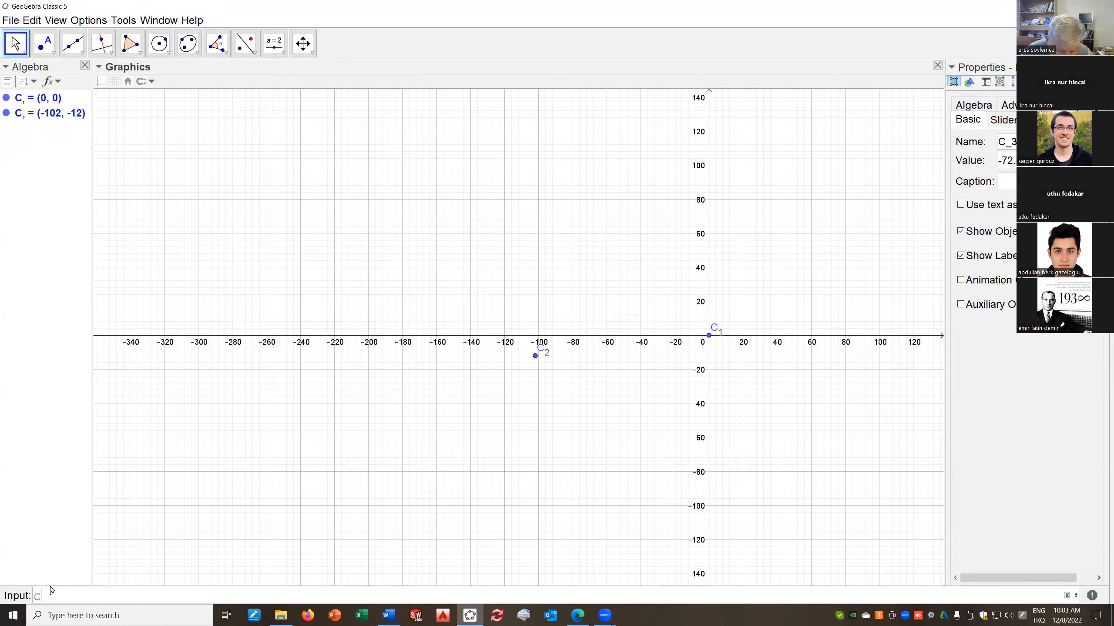
text(_3=(-)
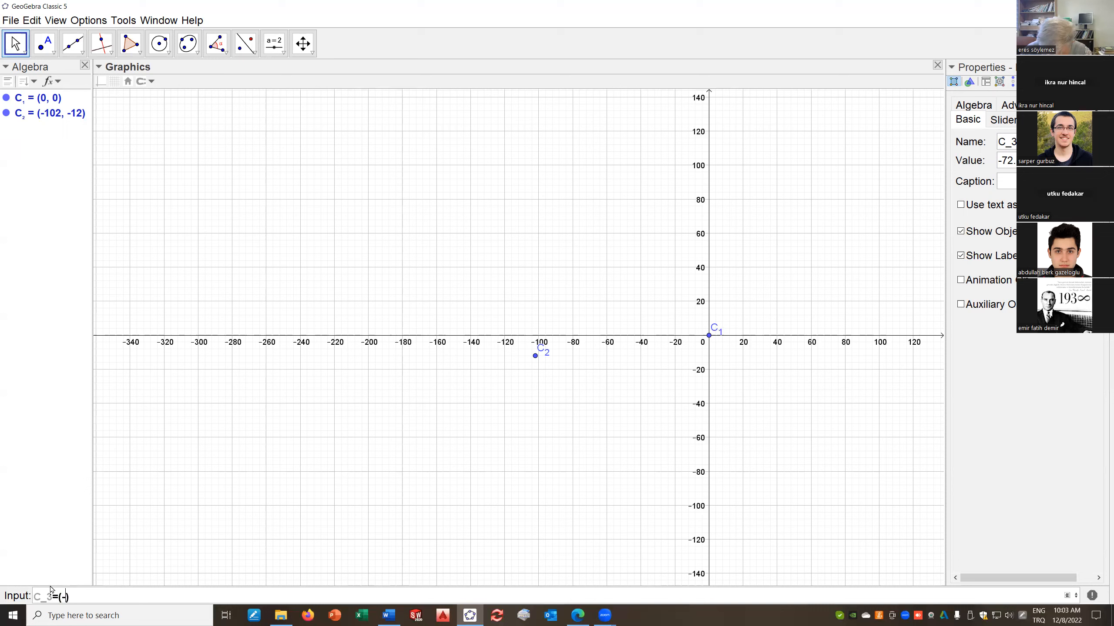
text(72)
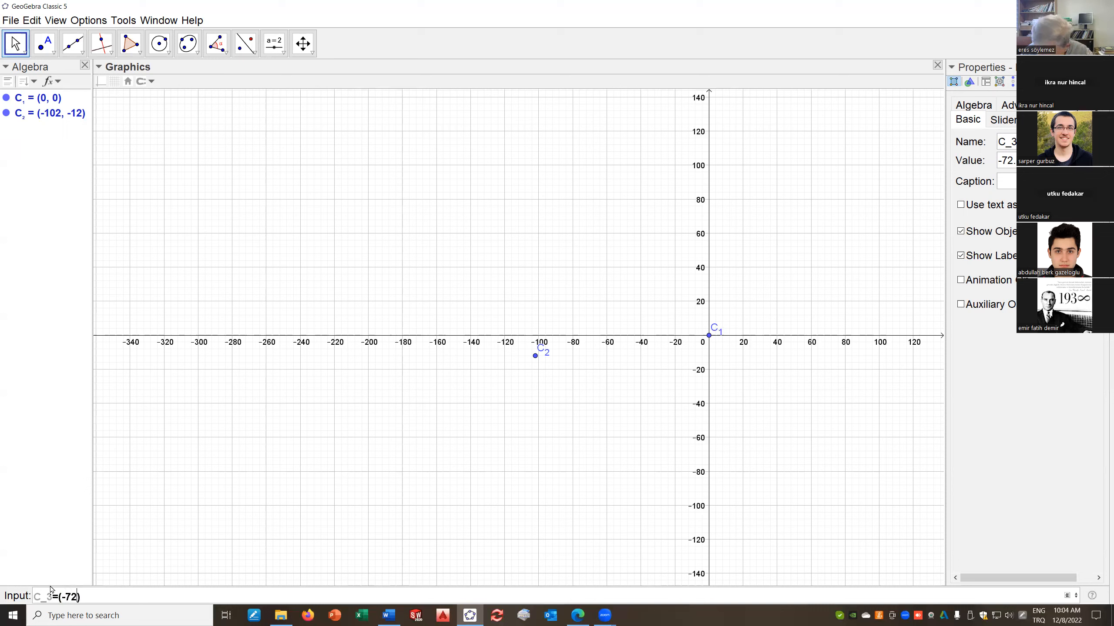
text(,76)
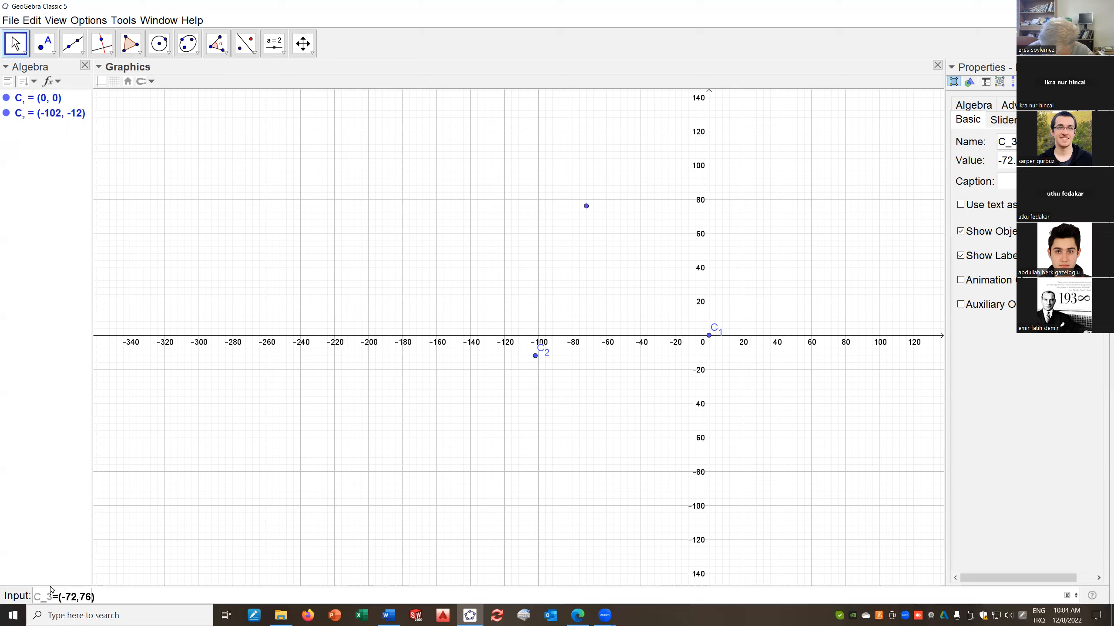
key(Return)
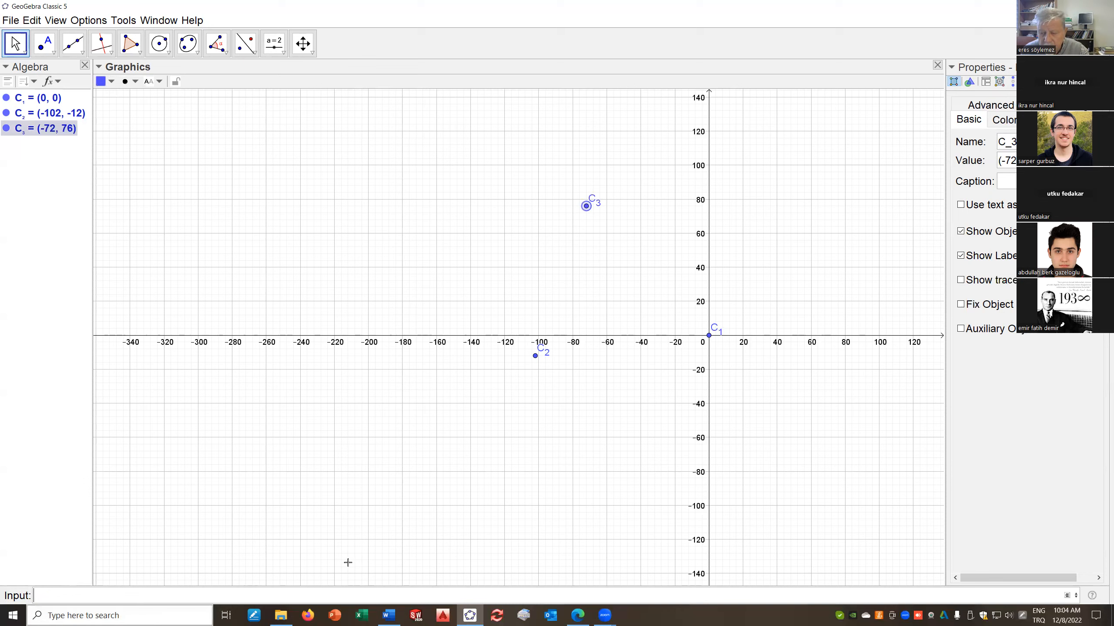
click(546, 247)
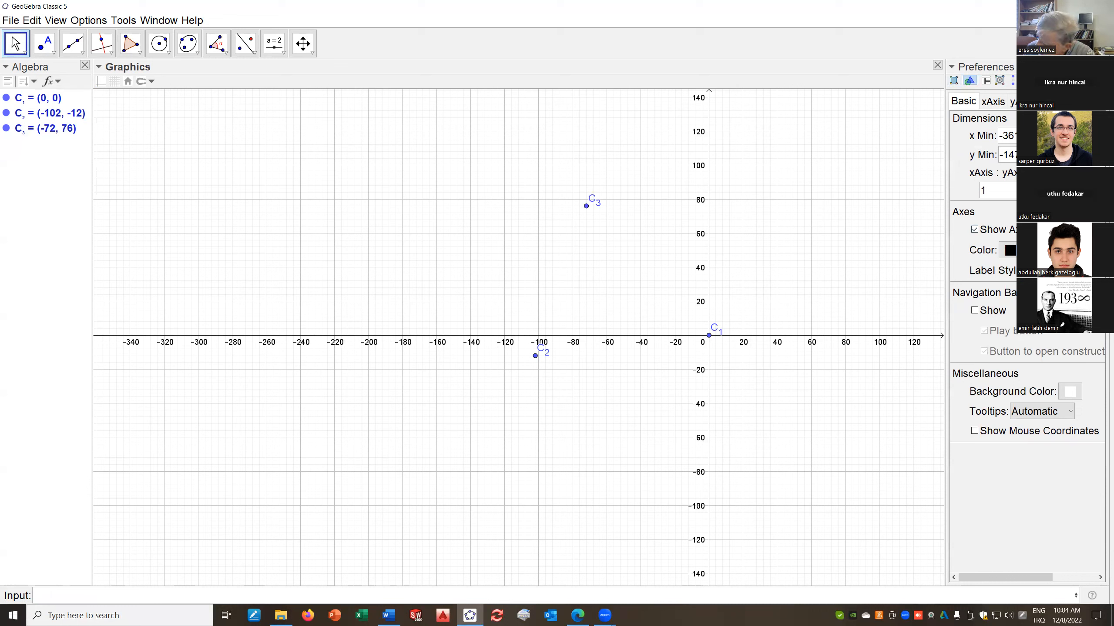
Switch to the Word document HW_01_12_2022, review the crank-rocker problem's given data and figure, and return to GeoGebra
key(alt+Tab)
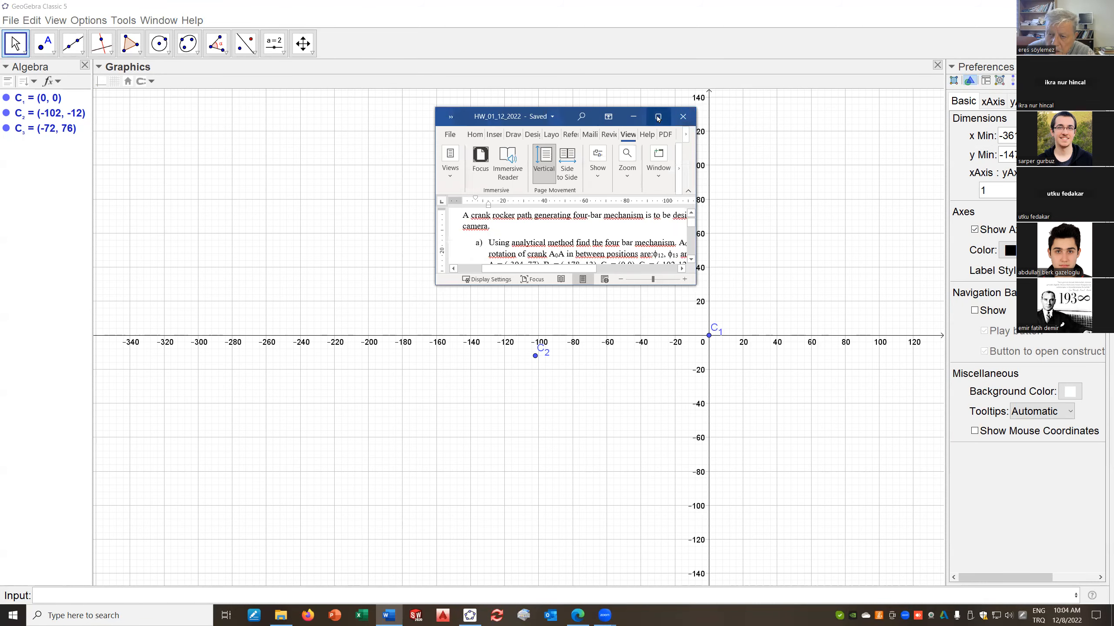
click(658, 117)
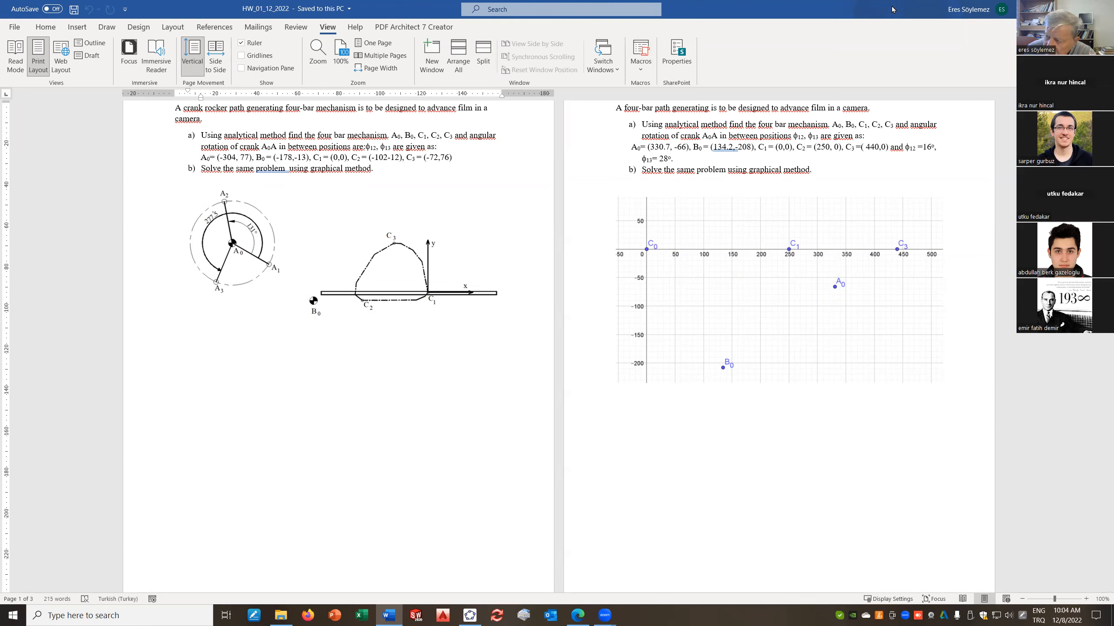
click(1050, 9)
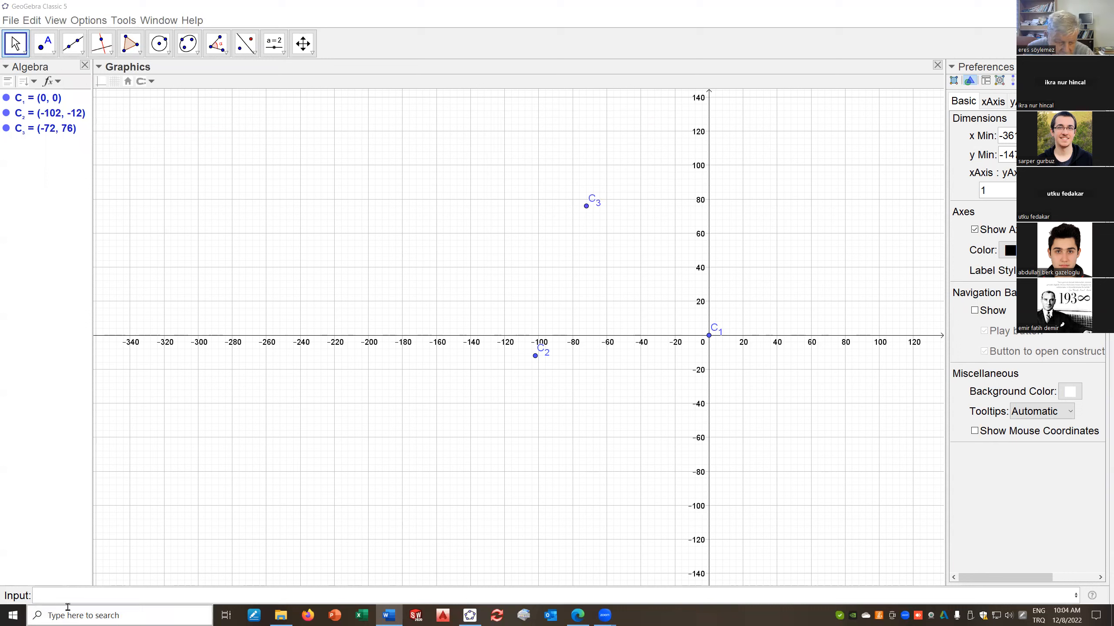
Define point D_1 as (40,0) on the x-axis
click(49, 594)
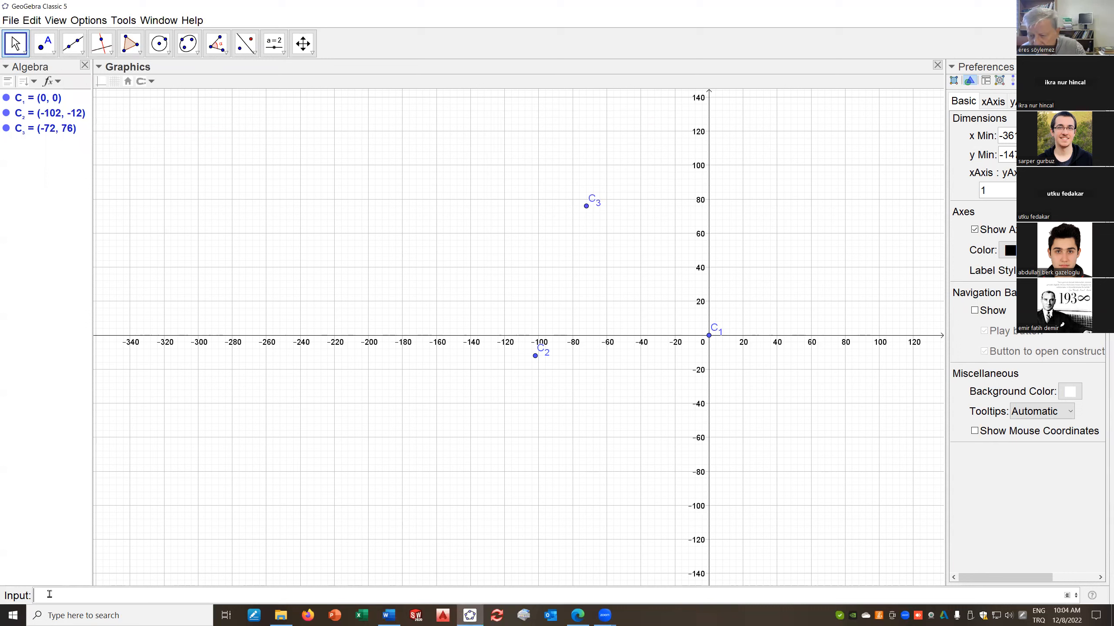
text(D_)
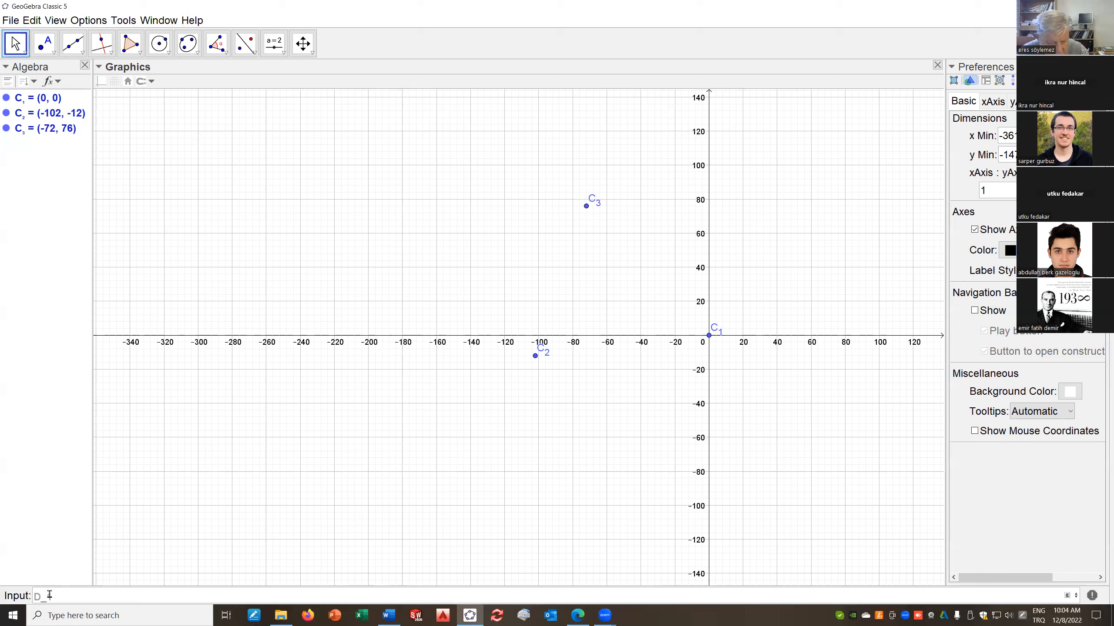
text(1=()
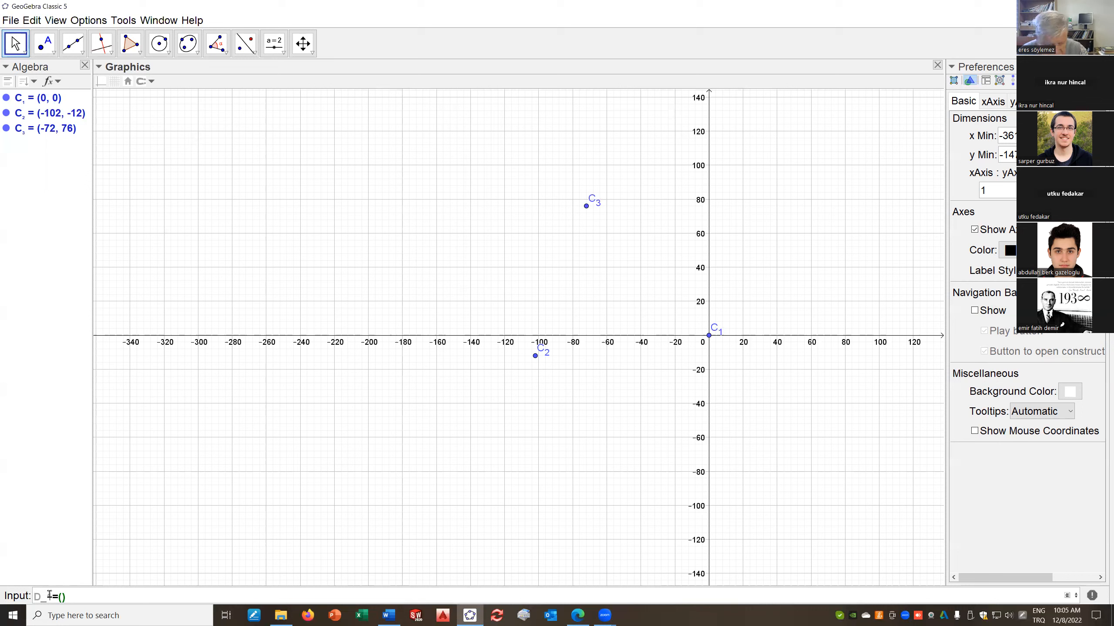
text(40)
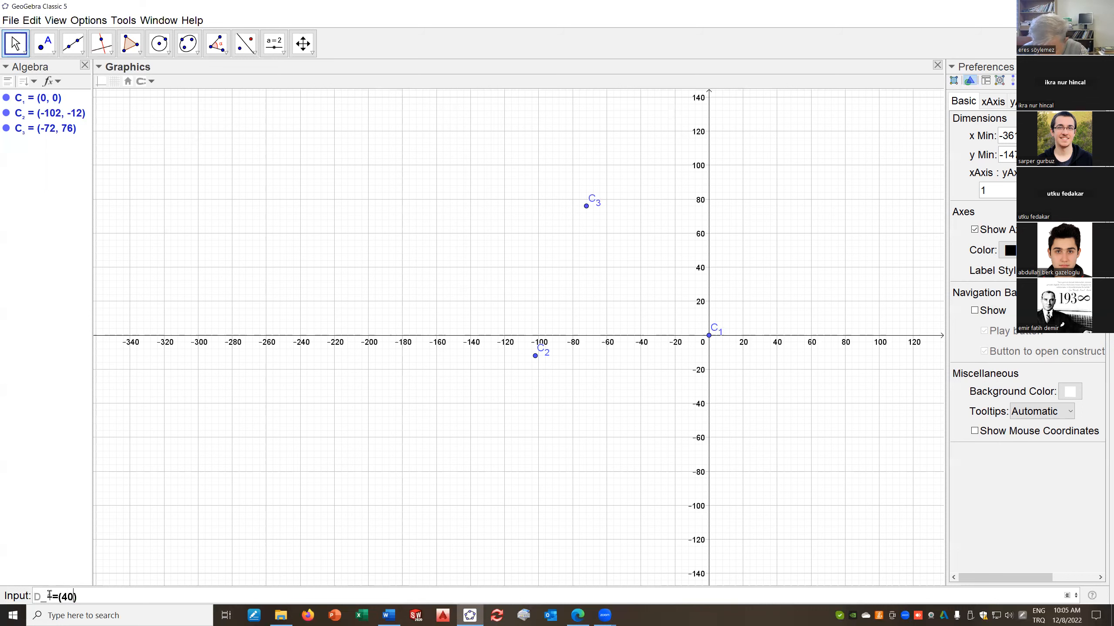
text(,0)
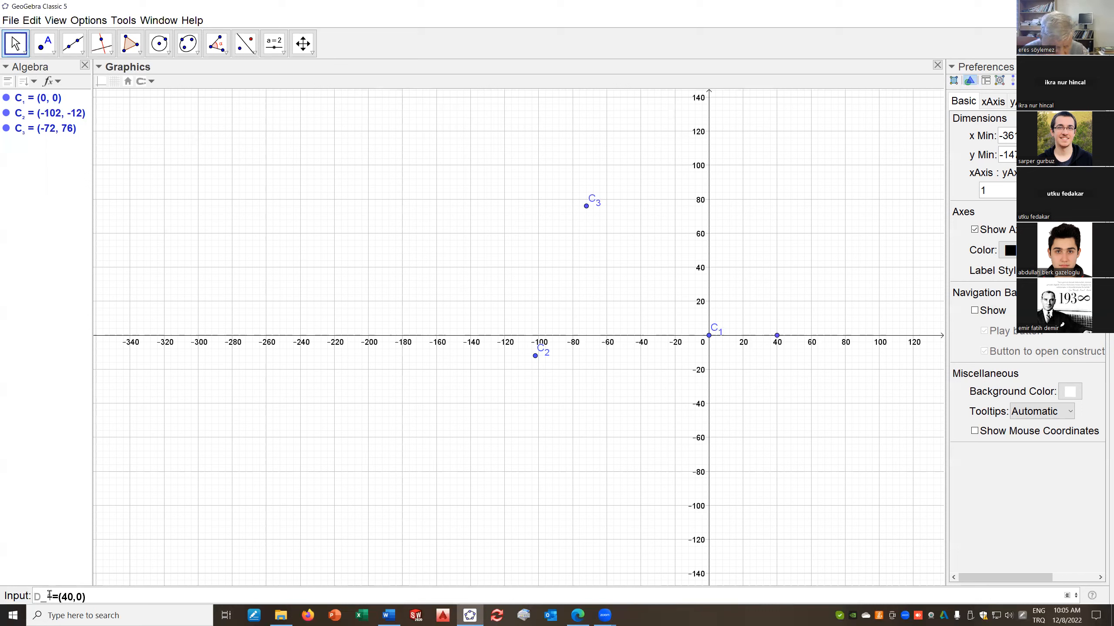
key(Return)
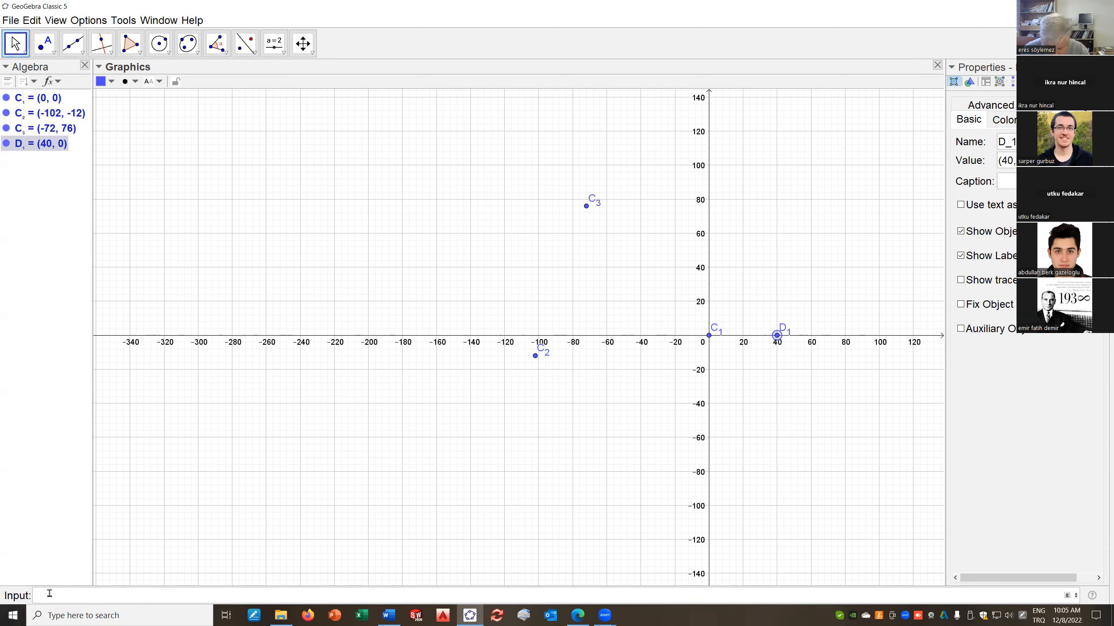
Define point D_2 as C_2 plus an offset of 40, leaving the angle unspecified
text(D_1)
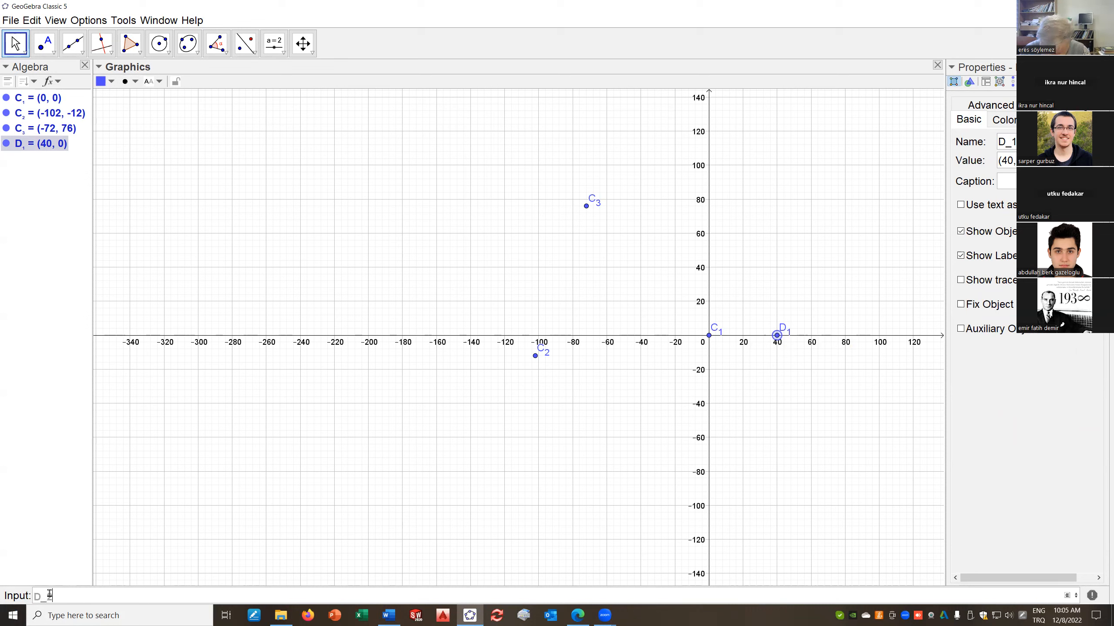
text(=C_2)
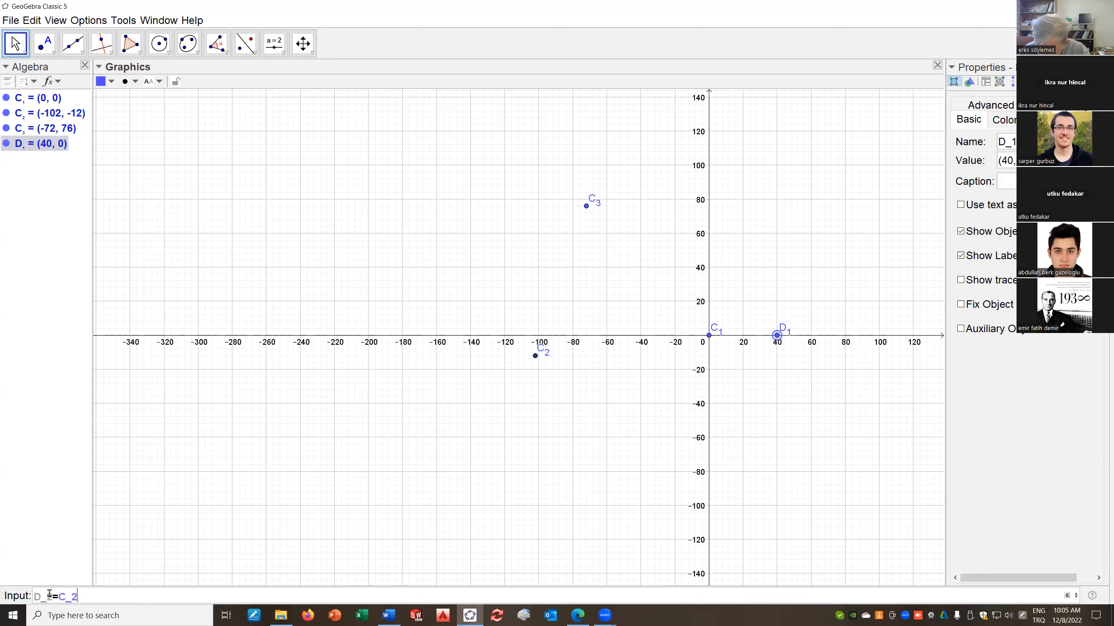
text(+)
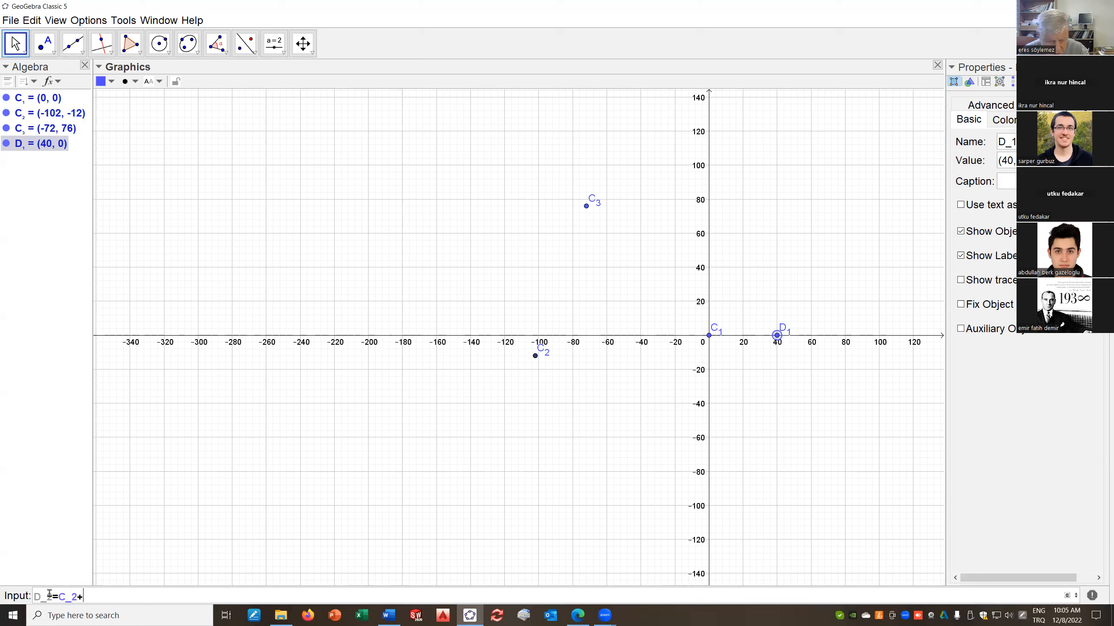
text((40))
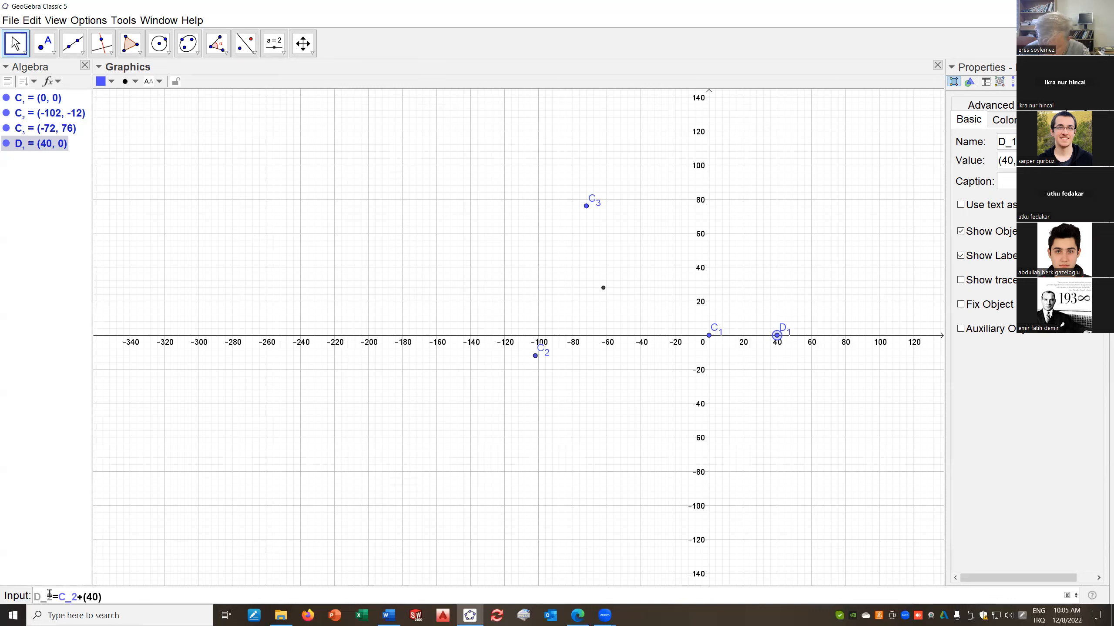
text(;)
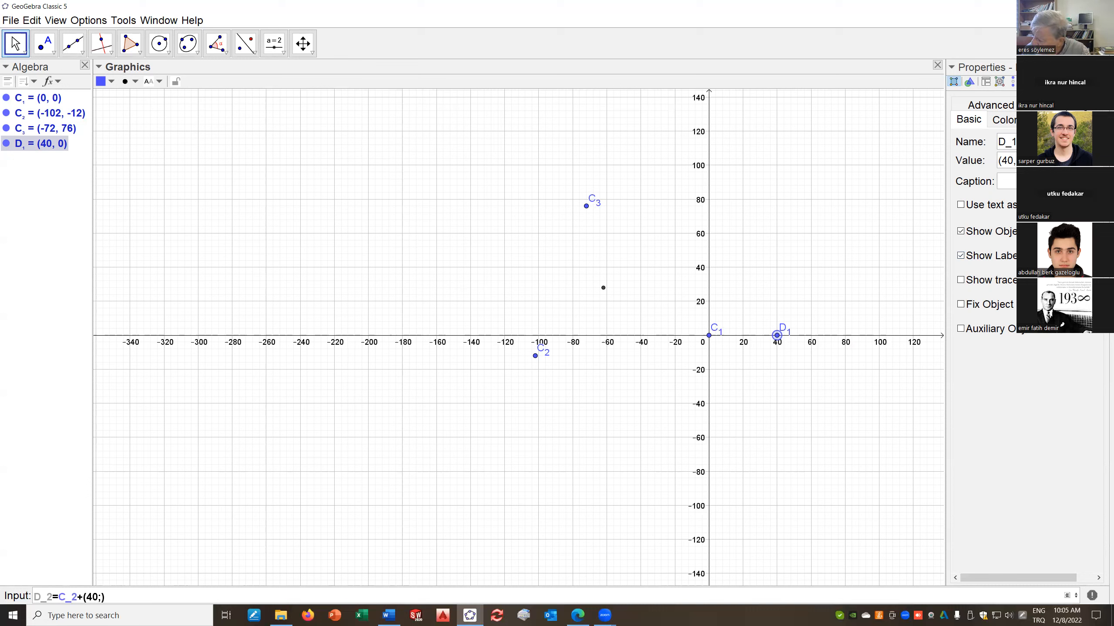
key(Return)
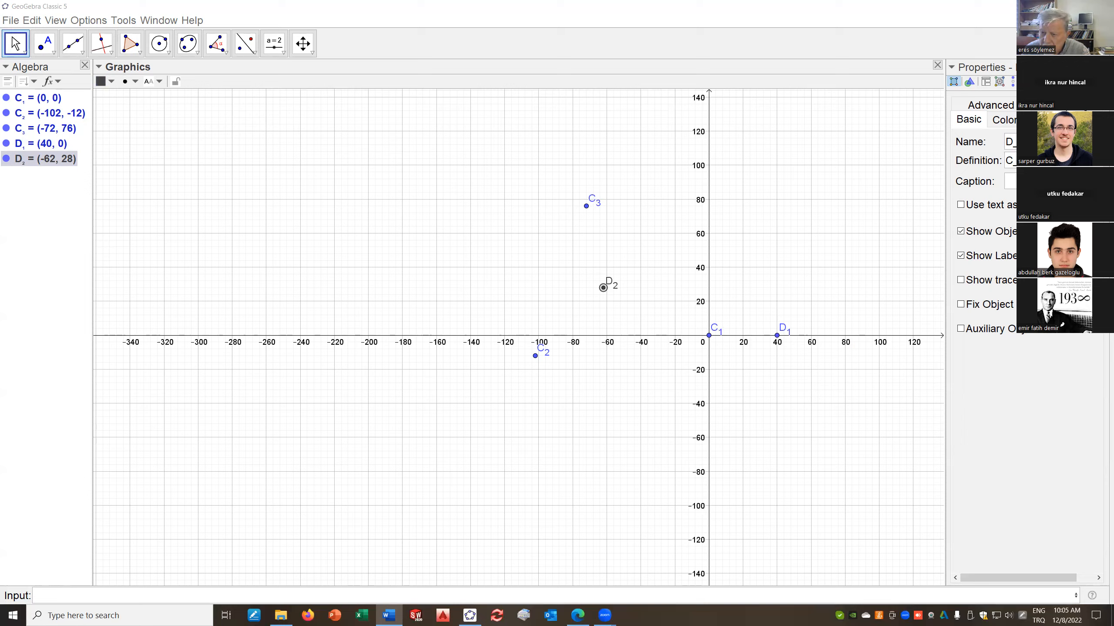
Check the crank rotation angle in the Word homework document and redefine point D_2 as C_2 + (40; 131°)
click(892, 104)
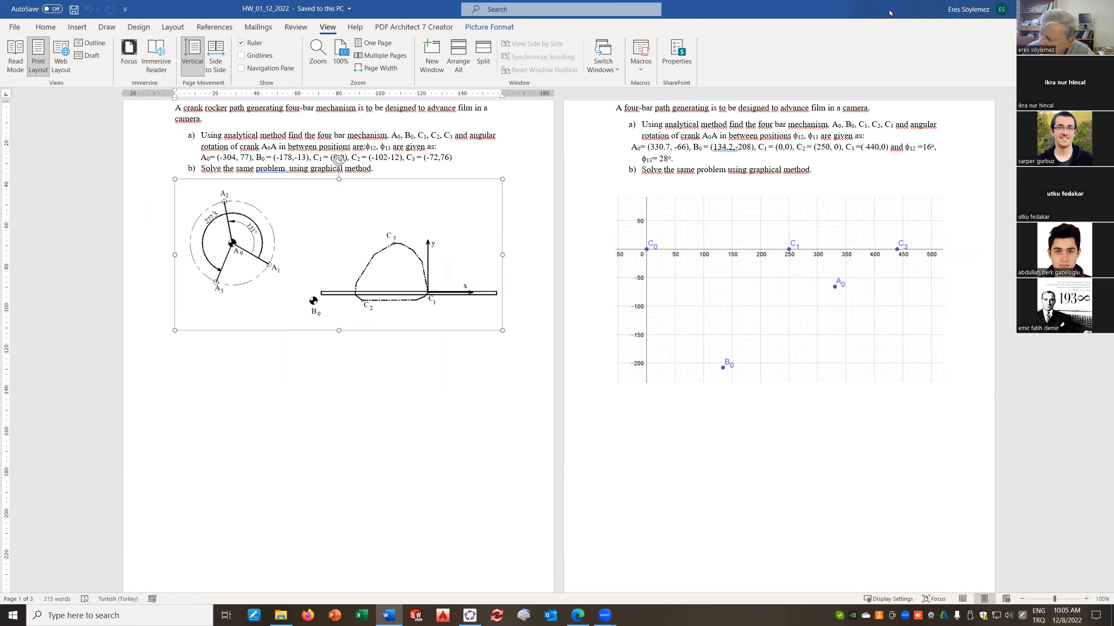
click(1050, 9)
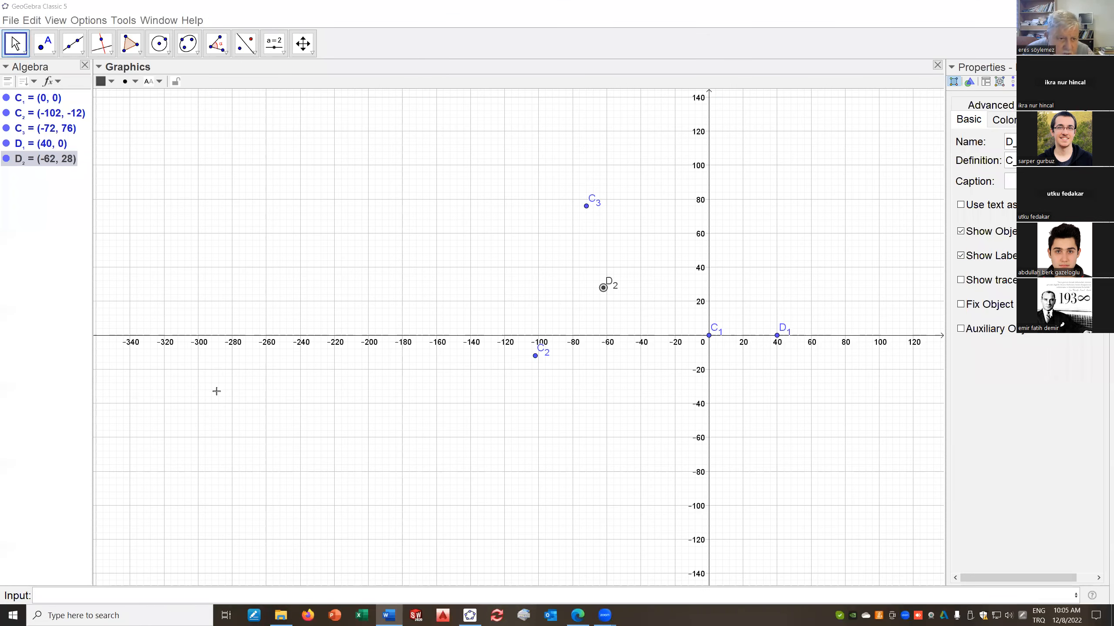
right_click(39, 159)
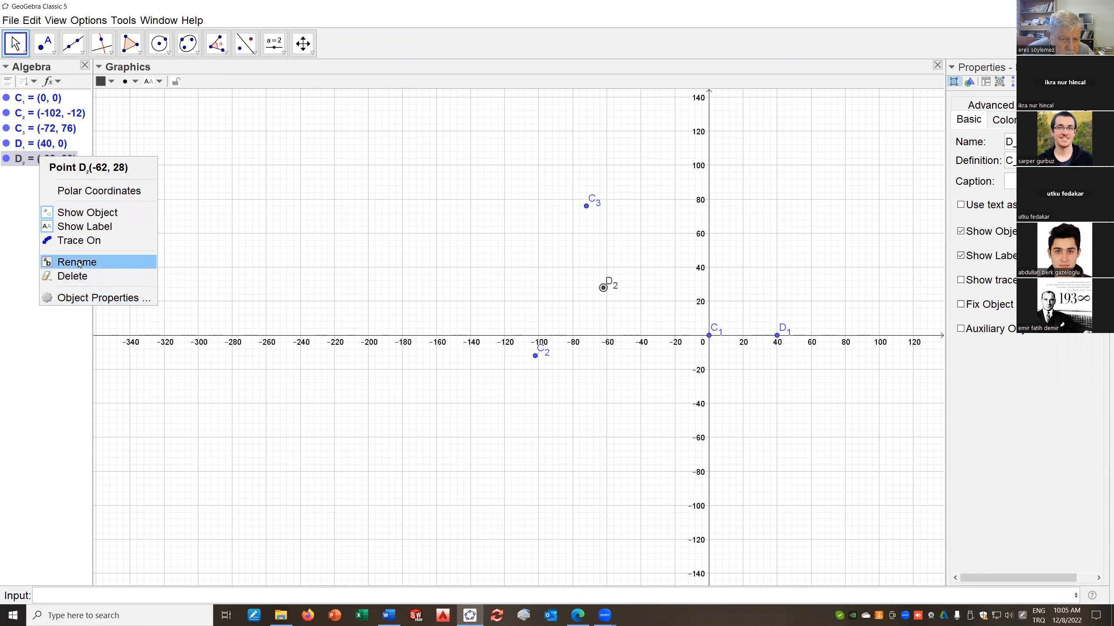
click(94, 298)
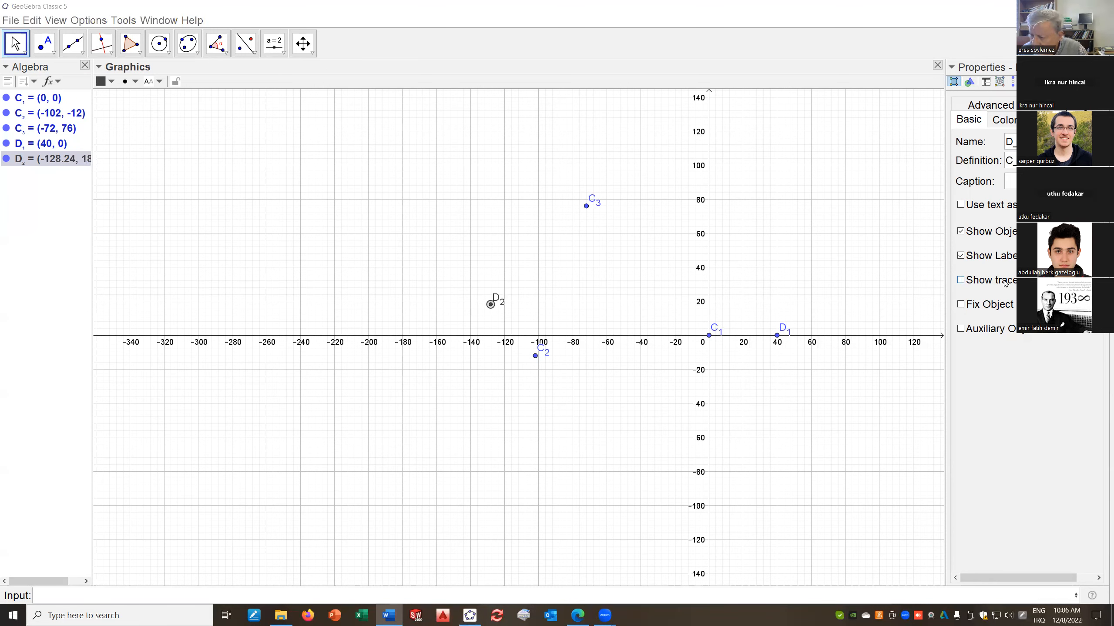
click(1010, 353)
key(F2)
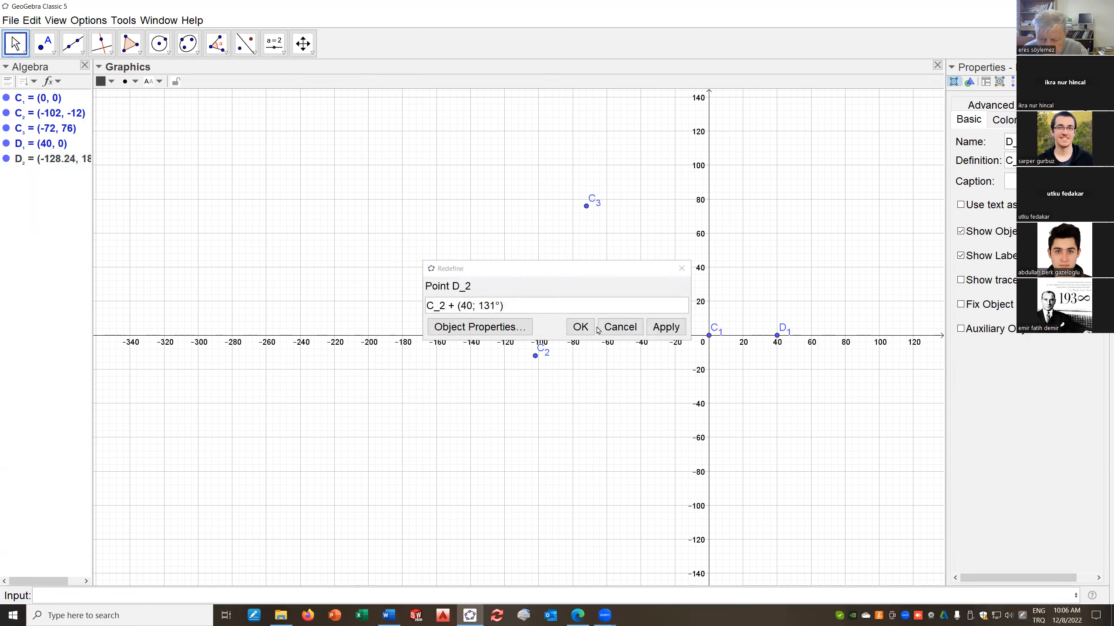
click(580, 327)
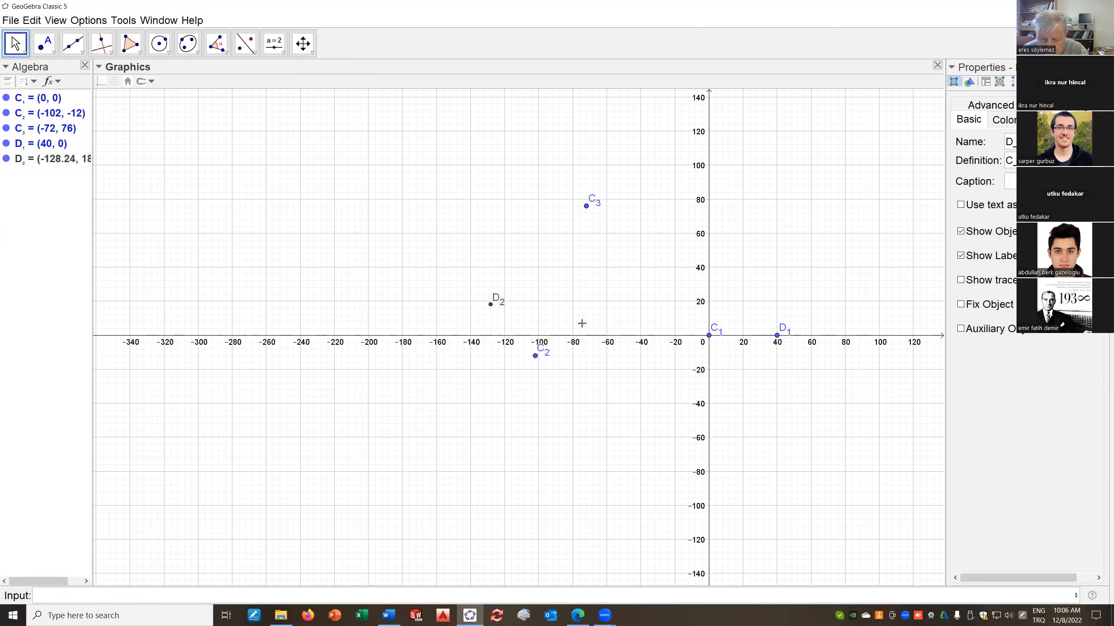
Draw one segment from C_1 to D_1 and another from C_2 to D_2
mouse_move(535, 359)
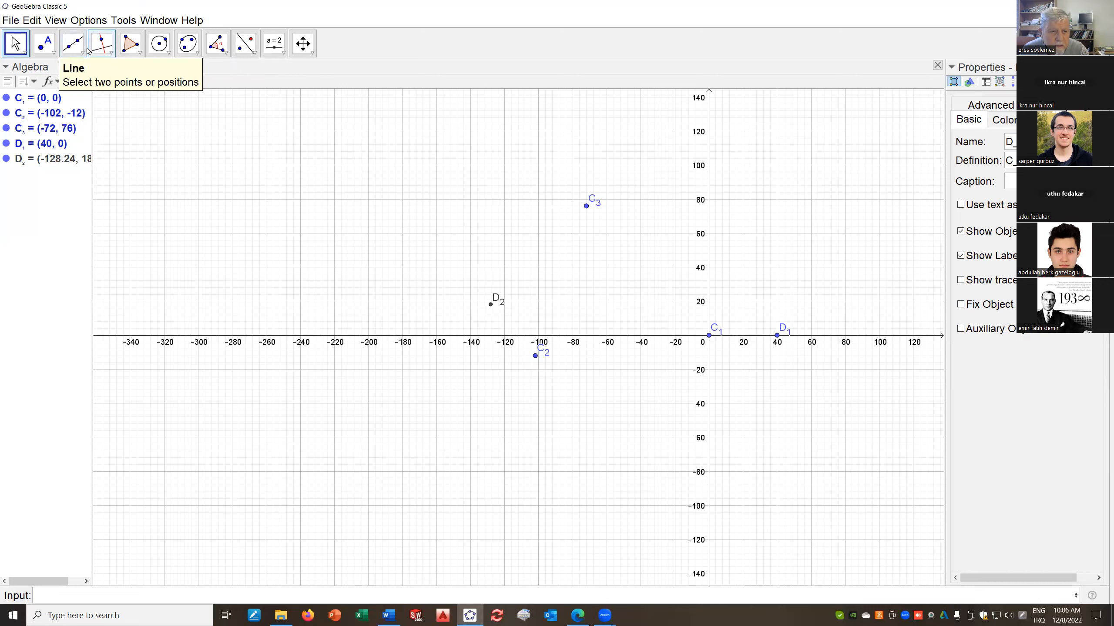
click(73, 44)
click(71, 81)
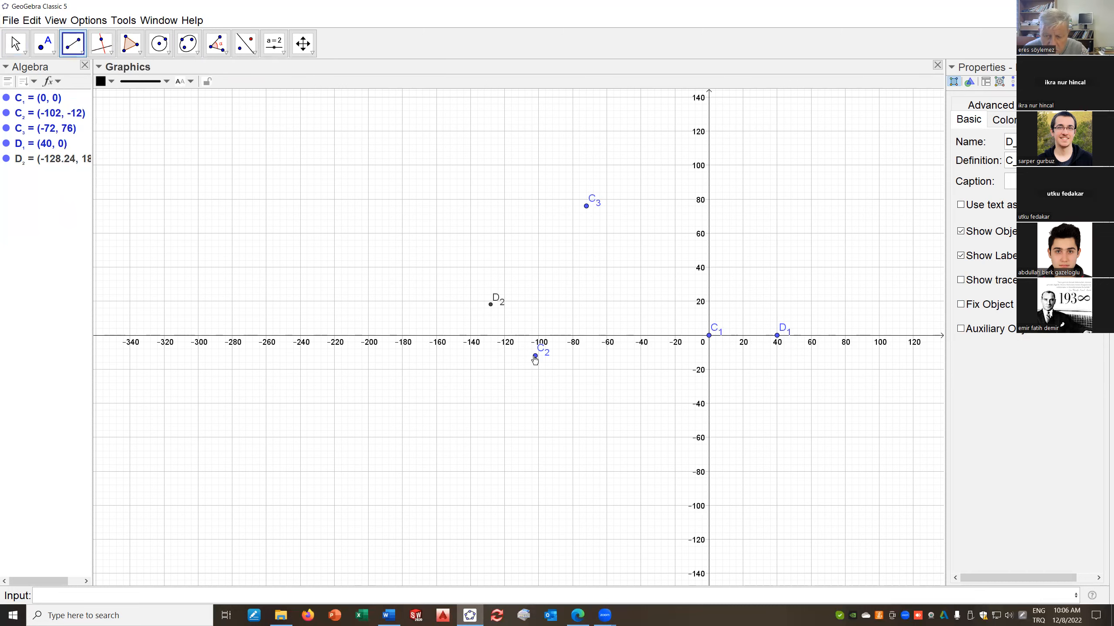
click(709, 335)
click(777, 335)
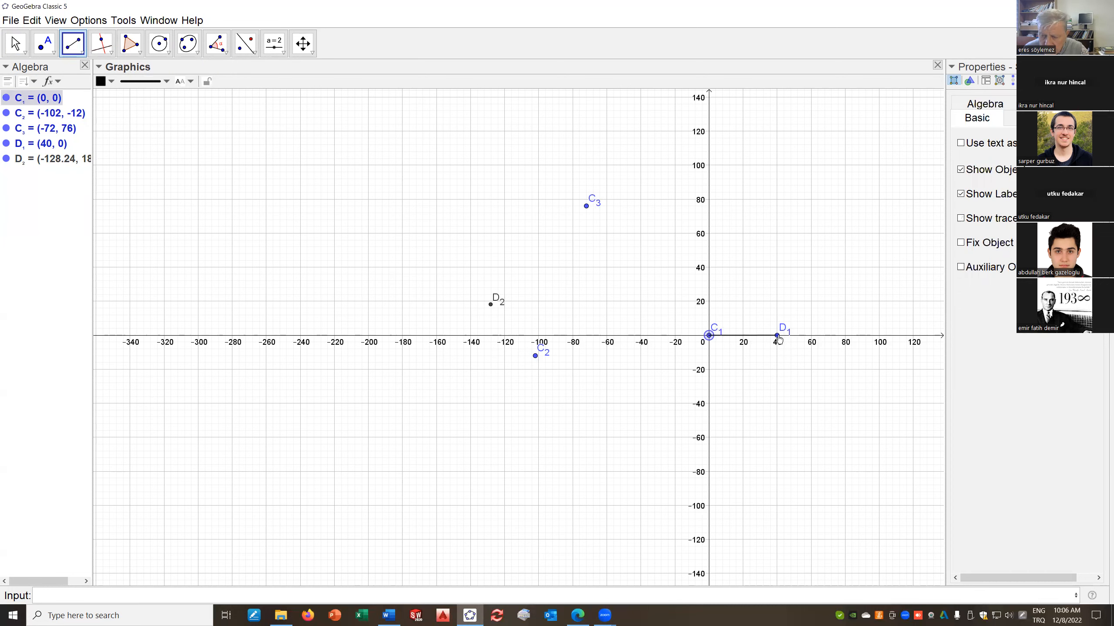
click(537, 356)
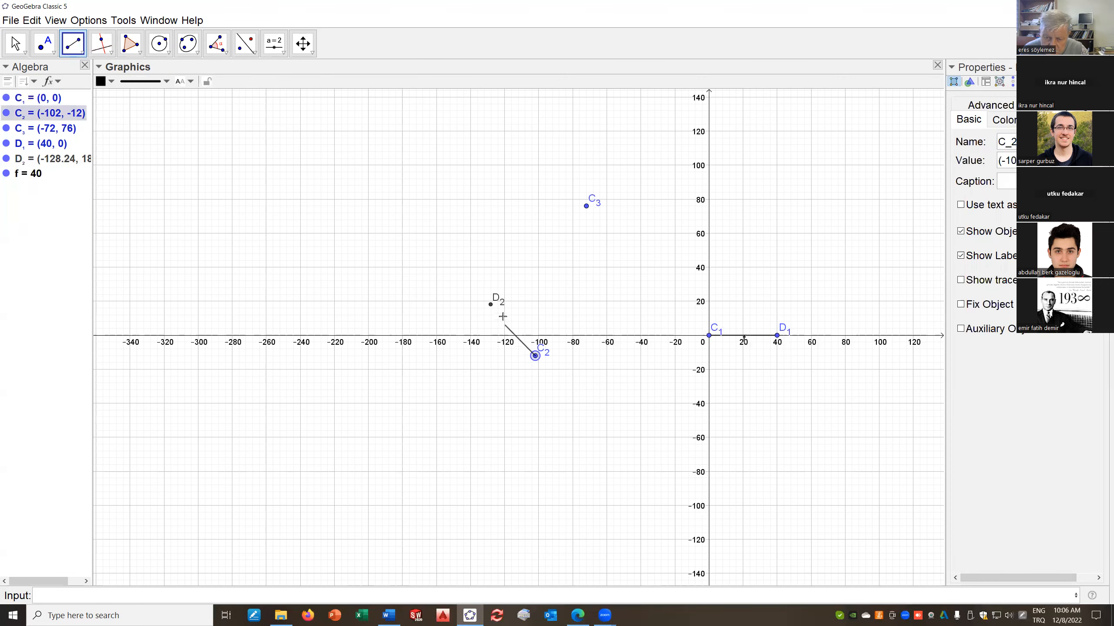
click(492, 310)
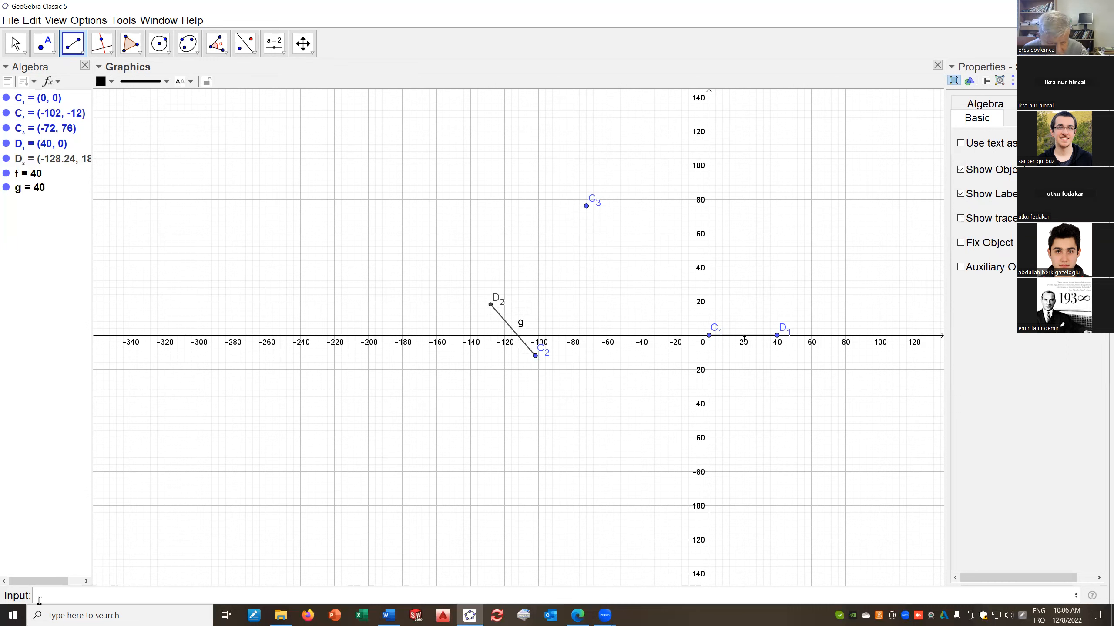
Define point D_3 as C_3 plus the polar offset (40; 277.5°)
click(55, 594)
text(D_3)
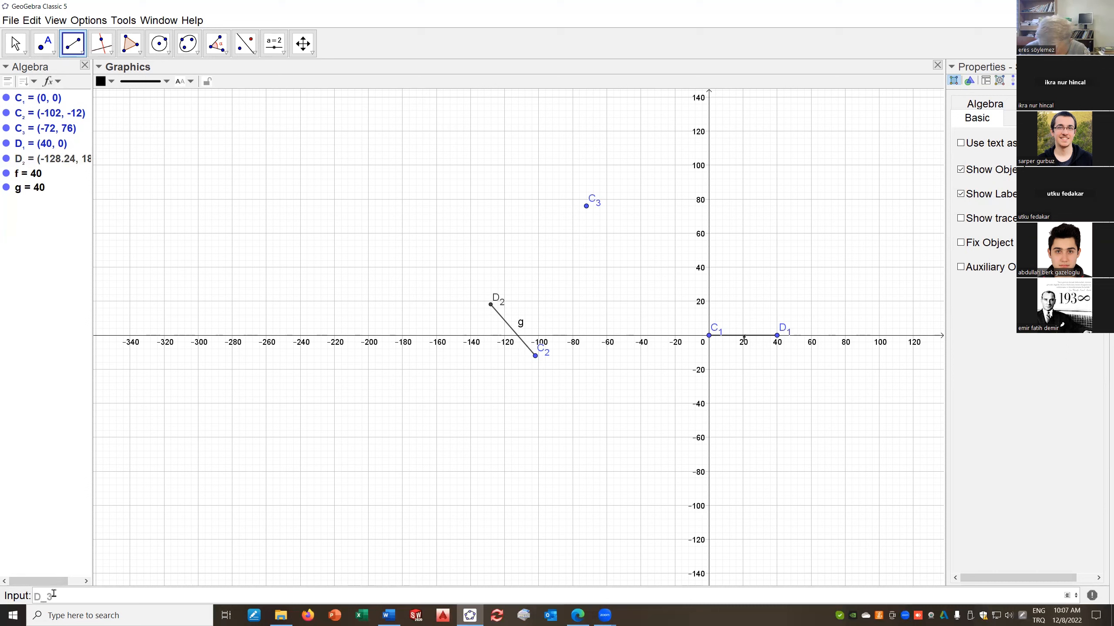
text(=C_3+(4)
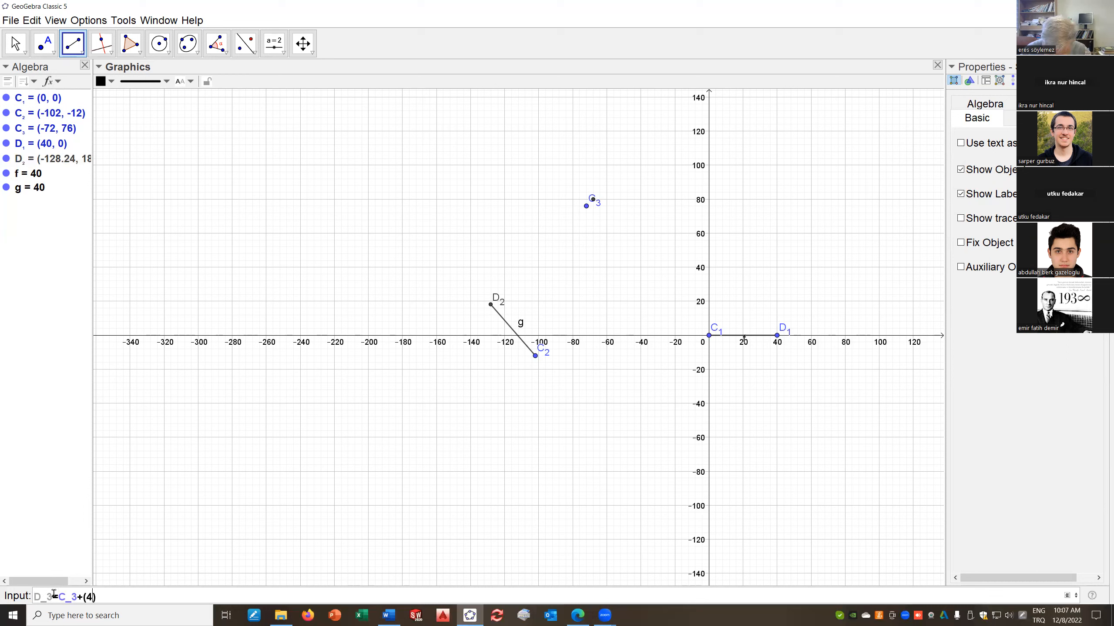
text(0;)
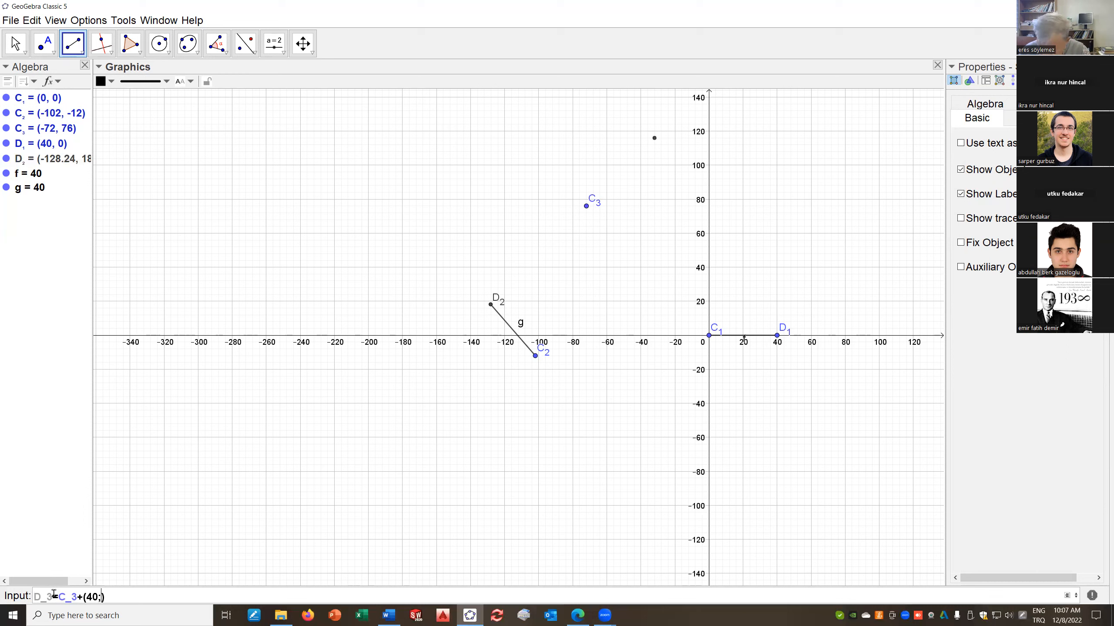
text(277)
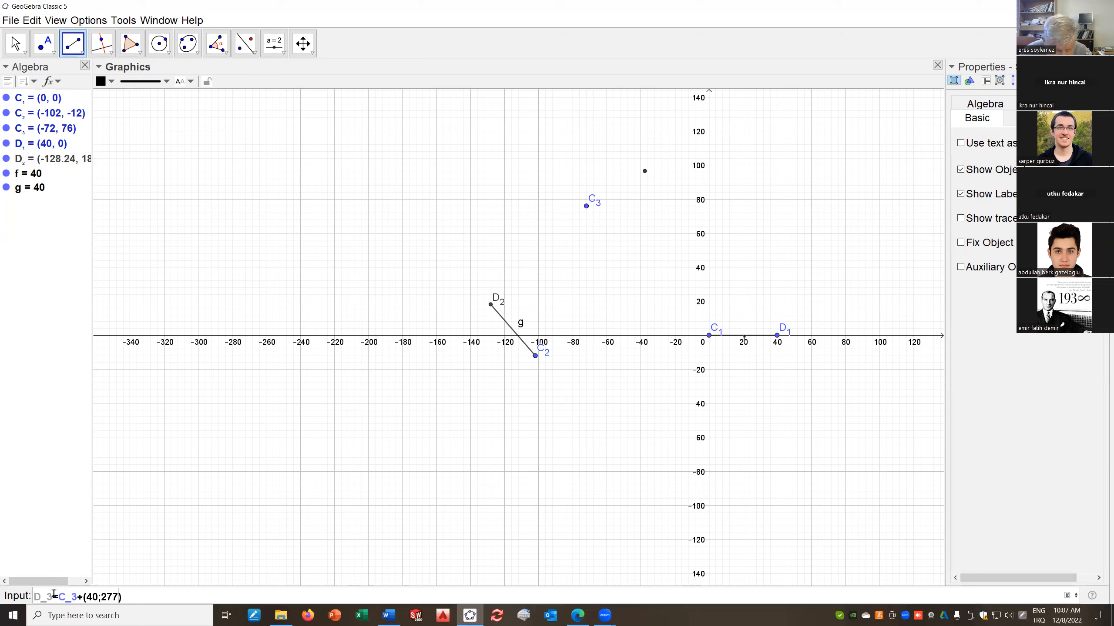
text(.5)
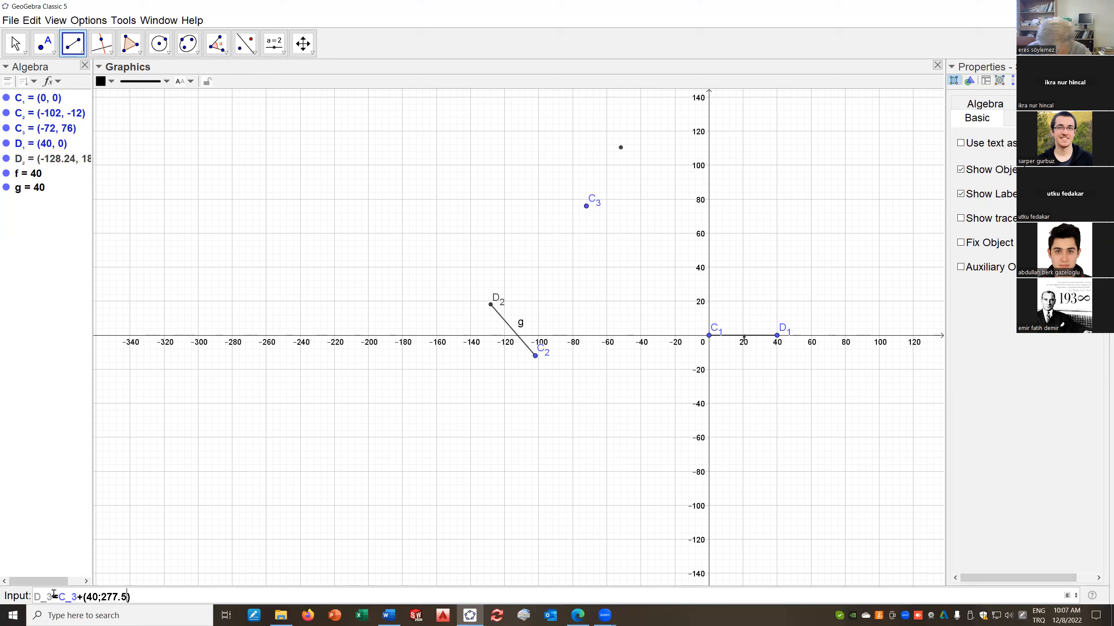
text(°)
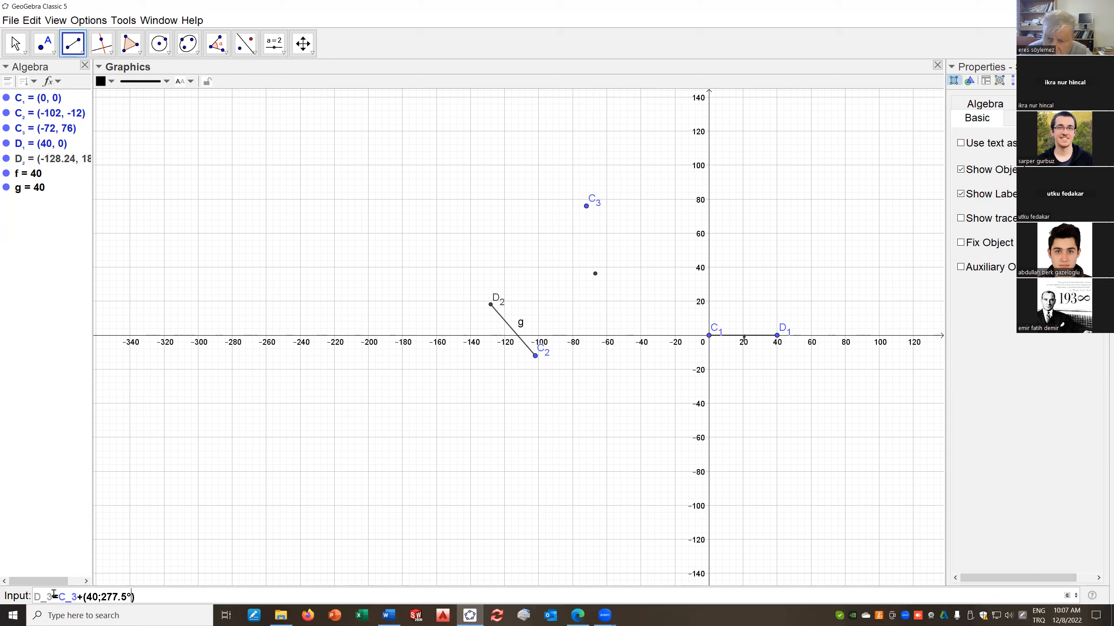
key(Return)
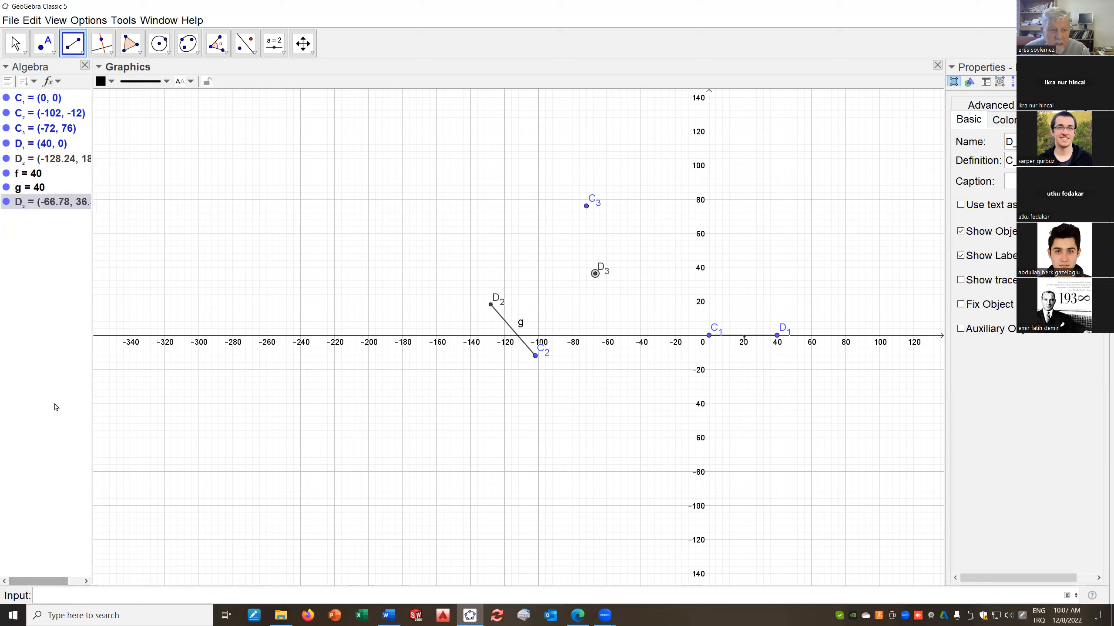
Draw a segment from C_3 to D_3
click(82, 51)
click(75, 97)
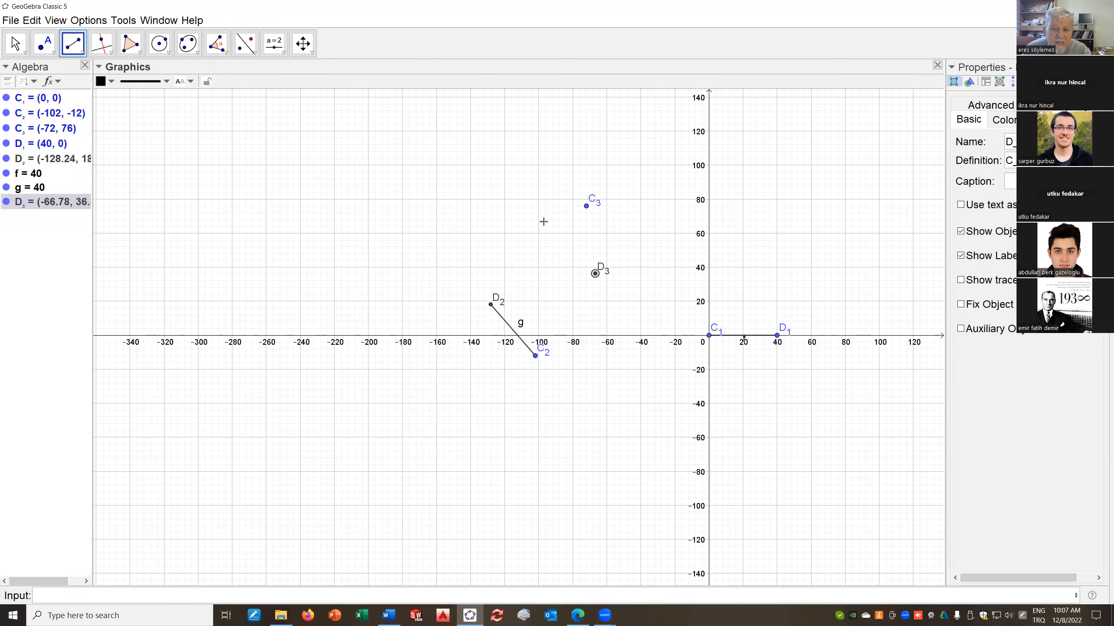
click(586, 206)
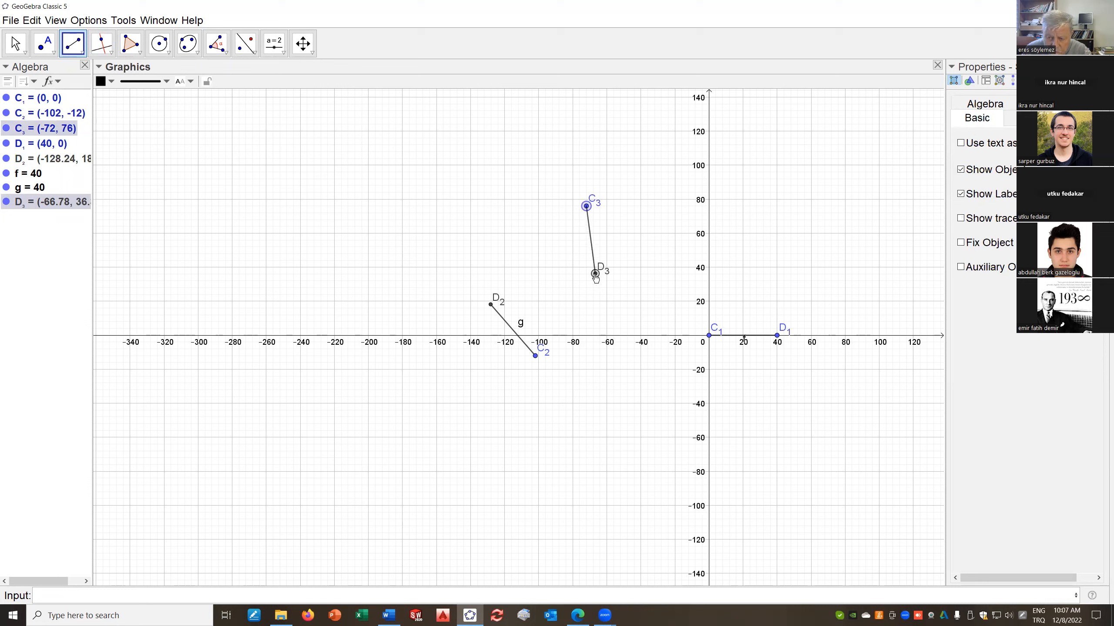
click(595, 273)
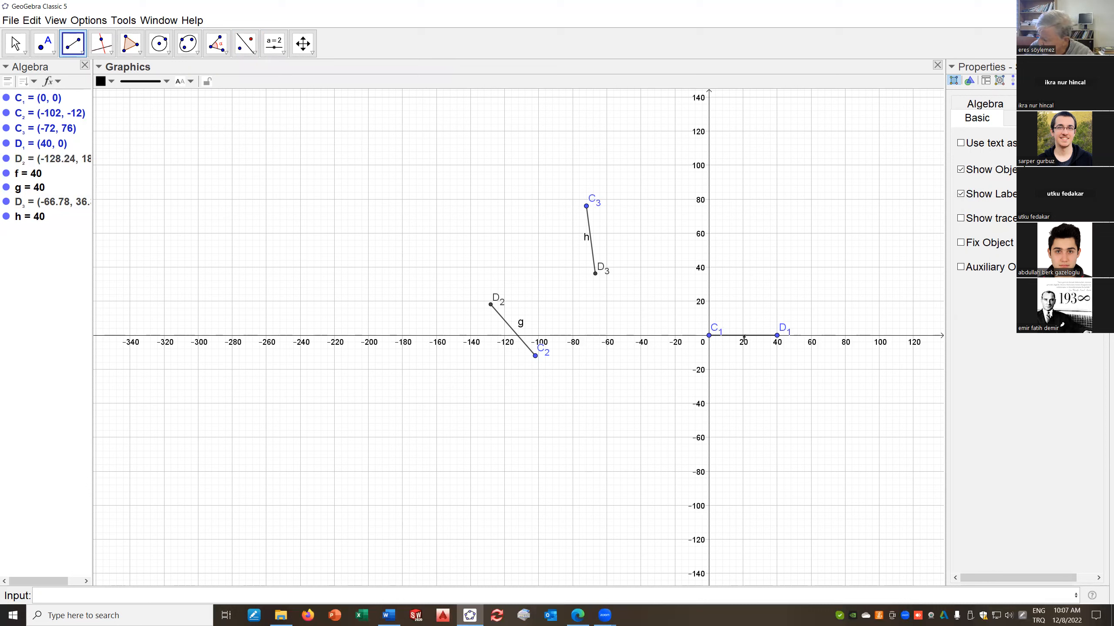
Define the point A_0 at (-304, 77)
click(44, 596)
text(A)
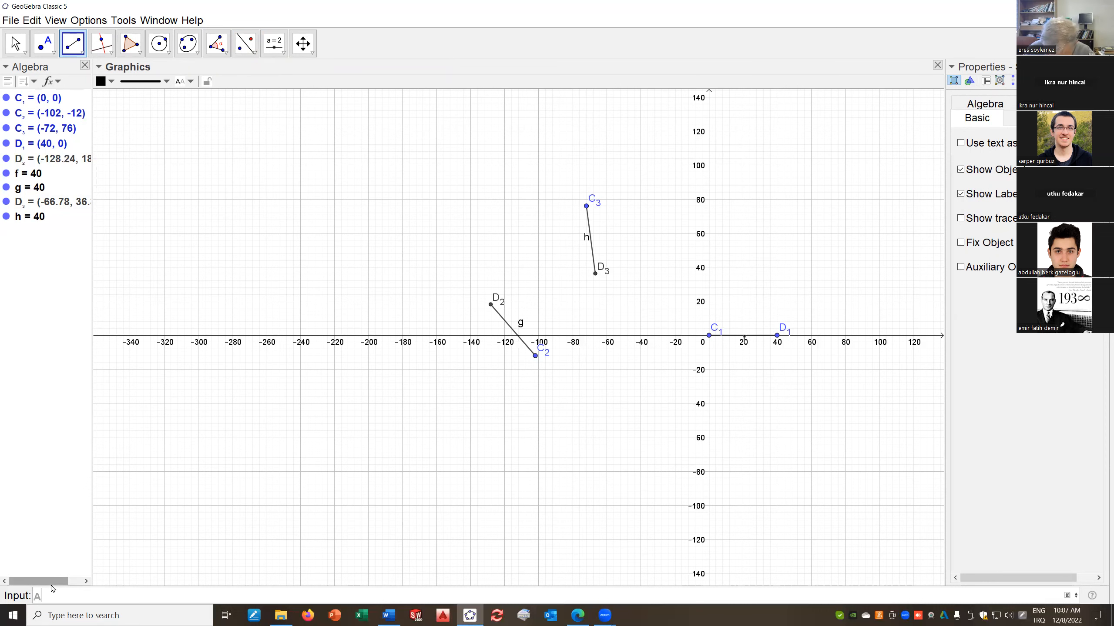
text(_0=(-)
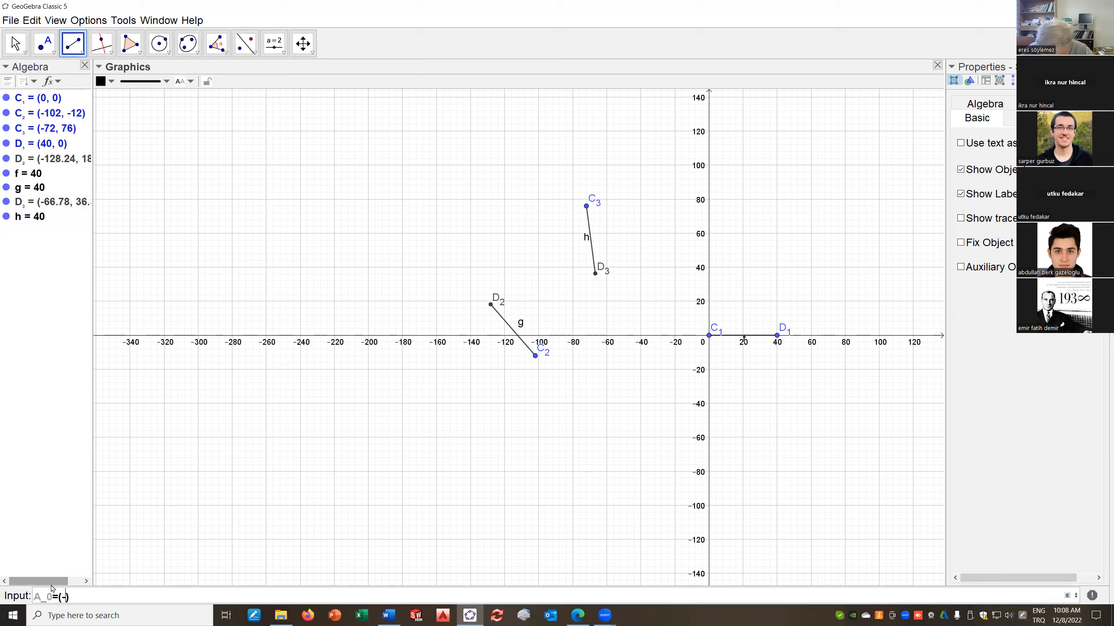
text(304)
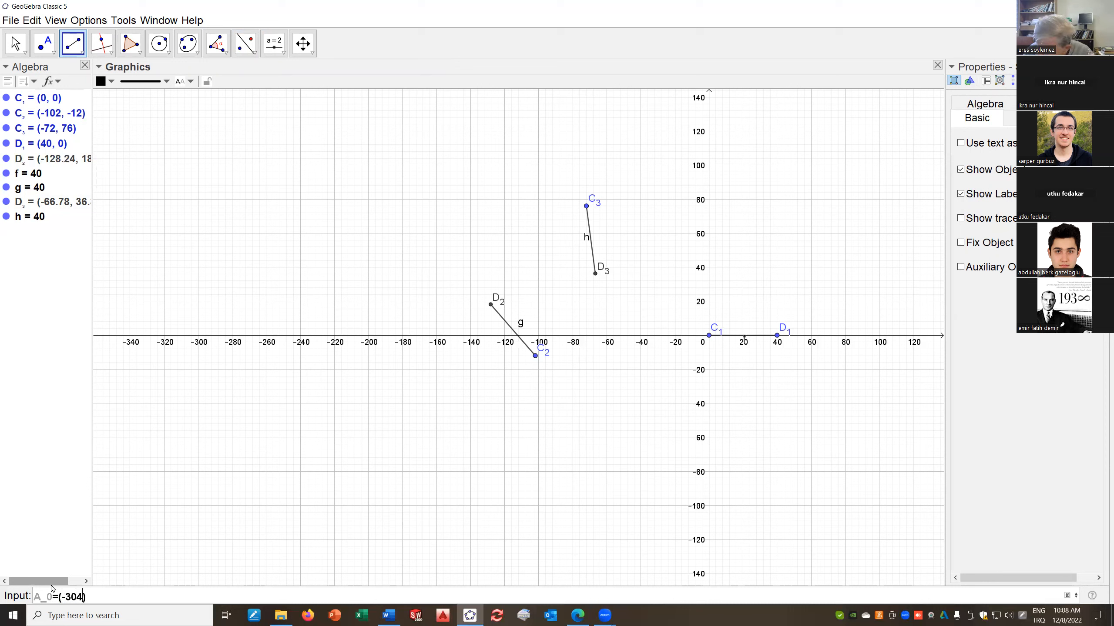
text(,)
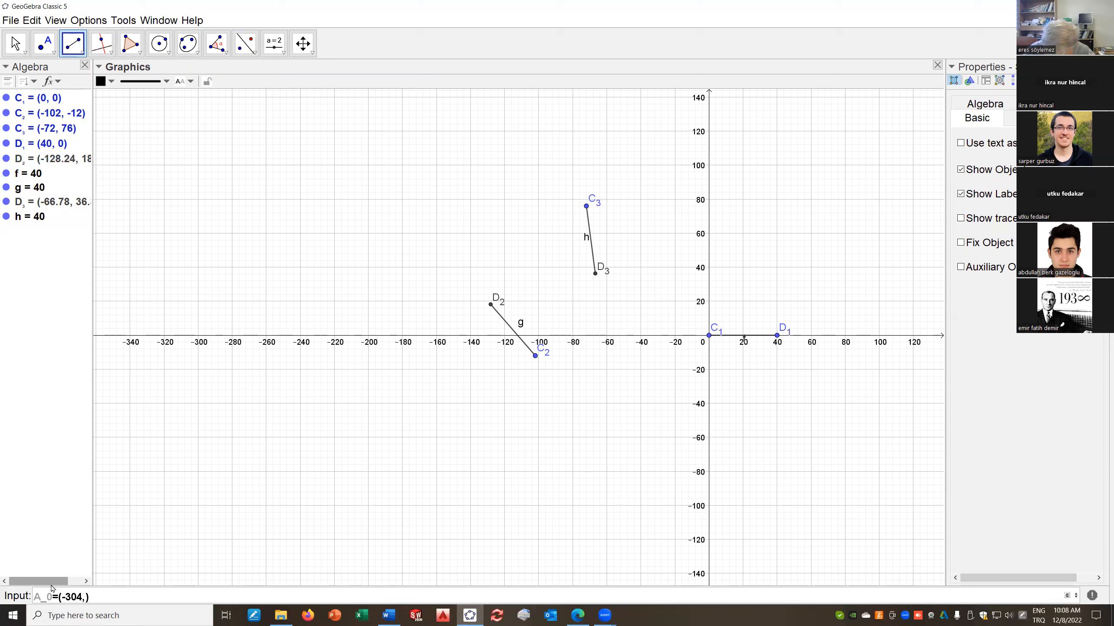
text(77)
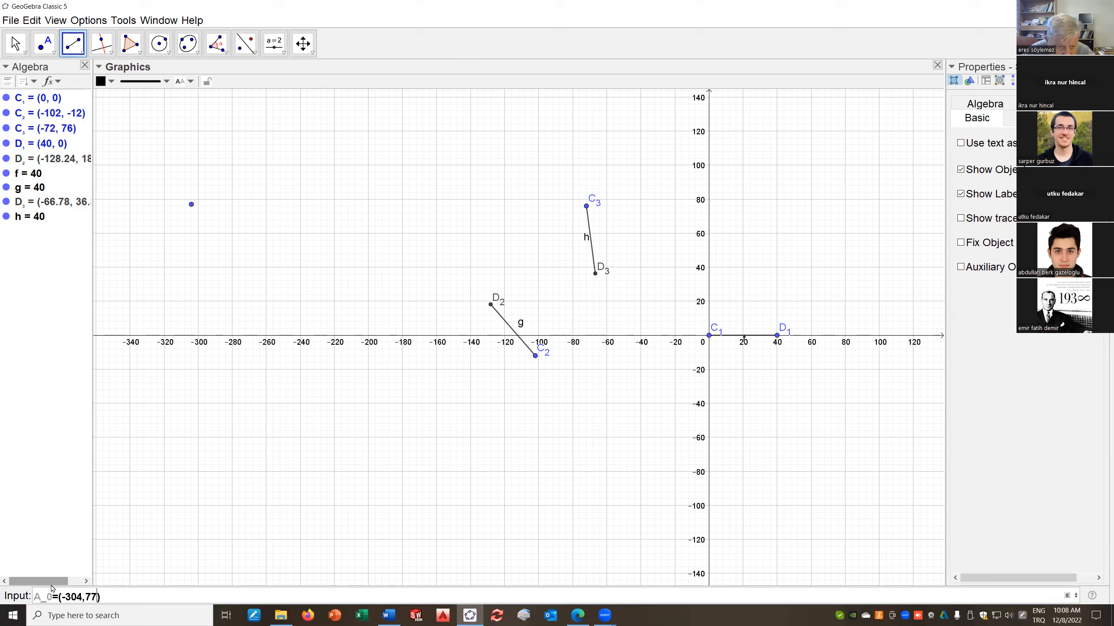
key(Return)
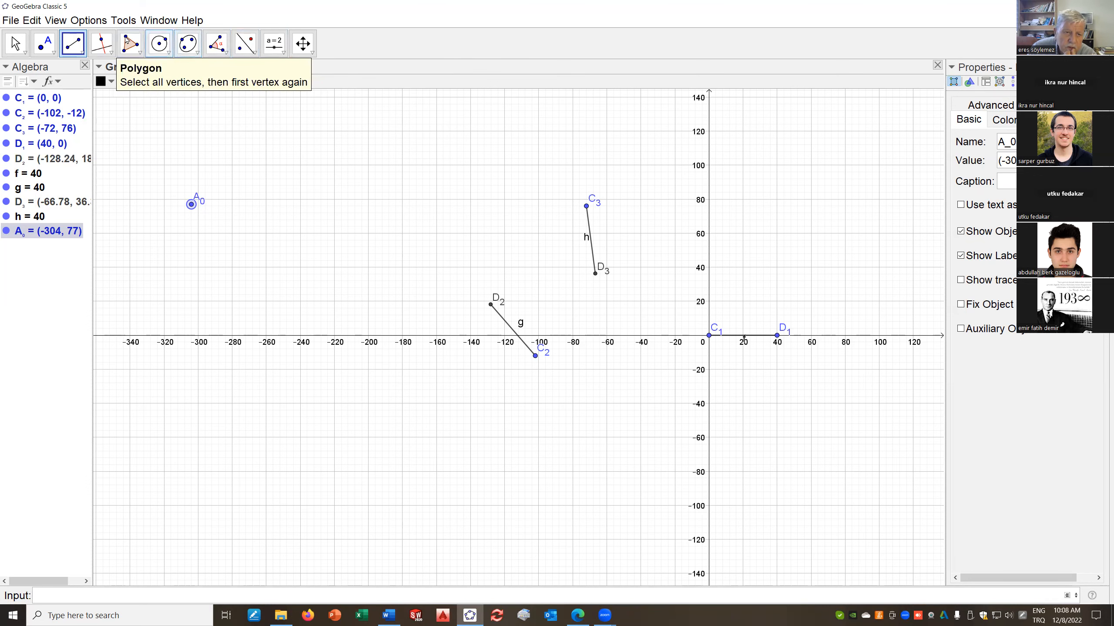
Construct the perpendicular bisectors of the point pairs C_1–C_2 and D_1–D_2
click(112, 54)
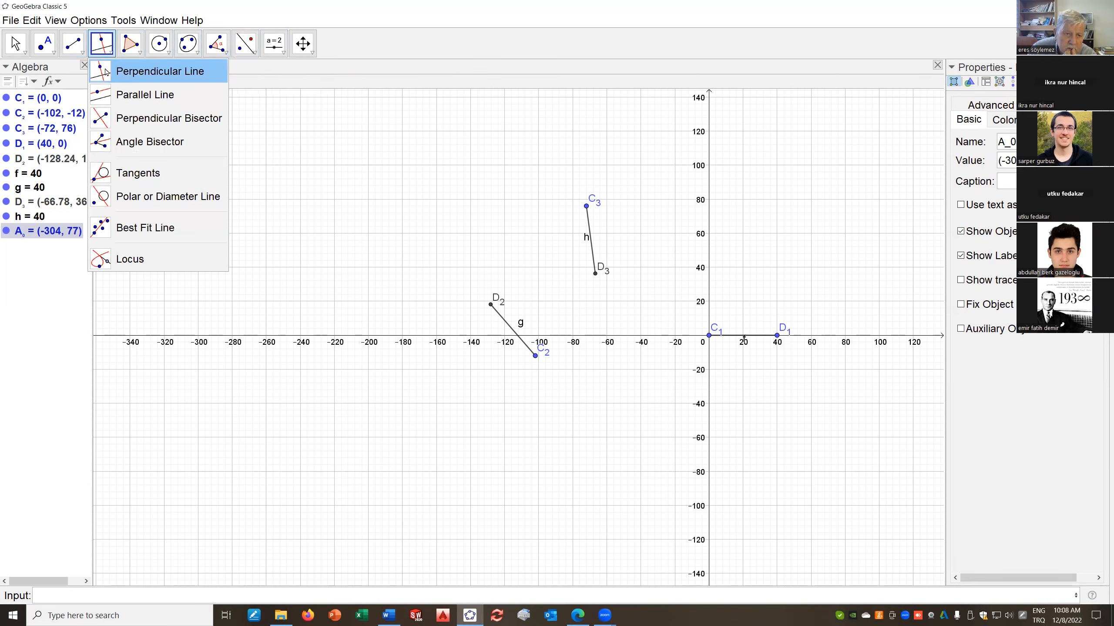
click(105, 118)
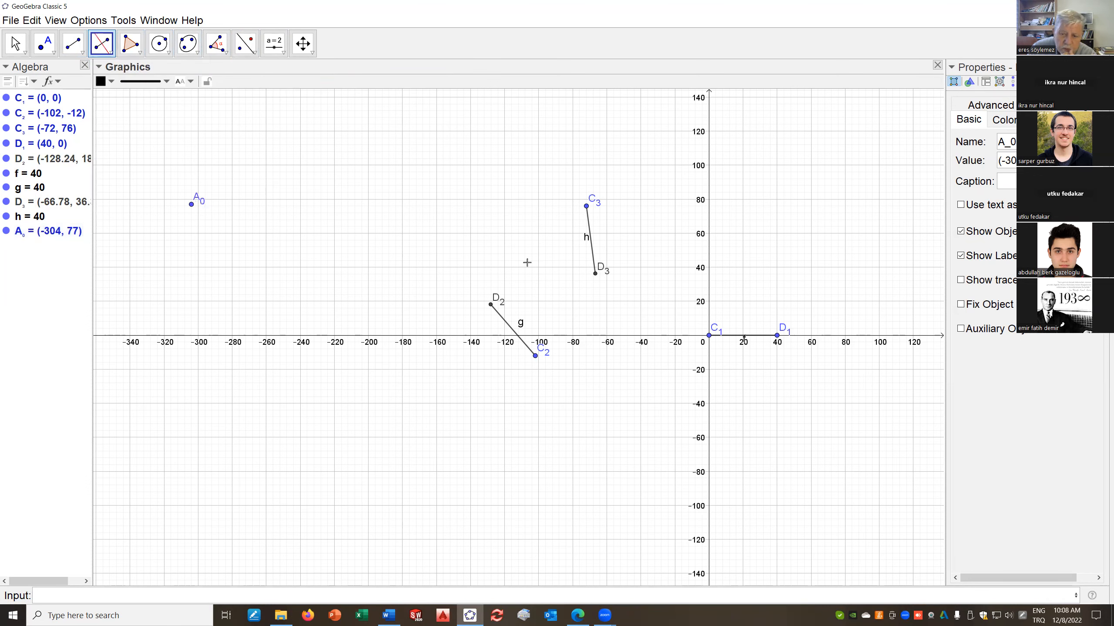
click(709, 337)
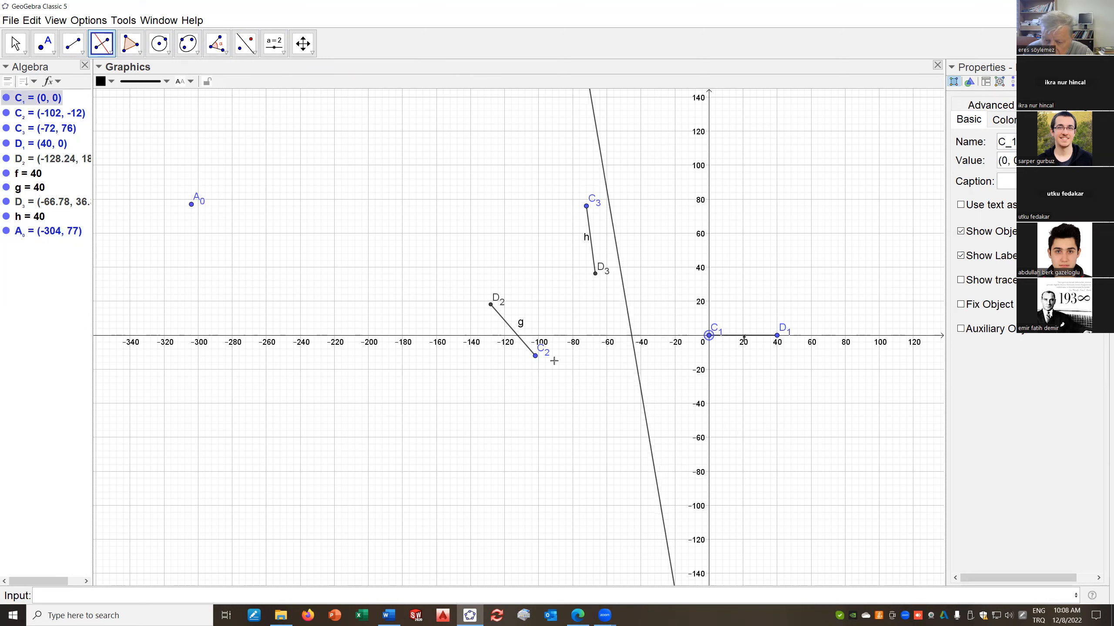
click(535, 357)
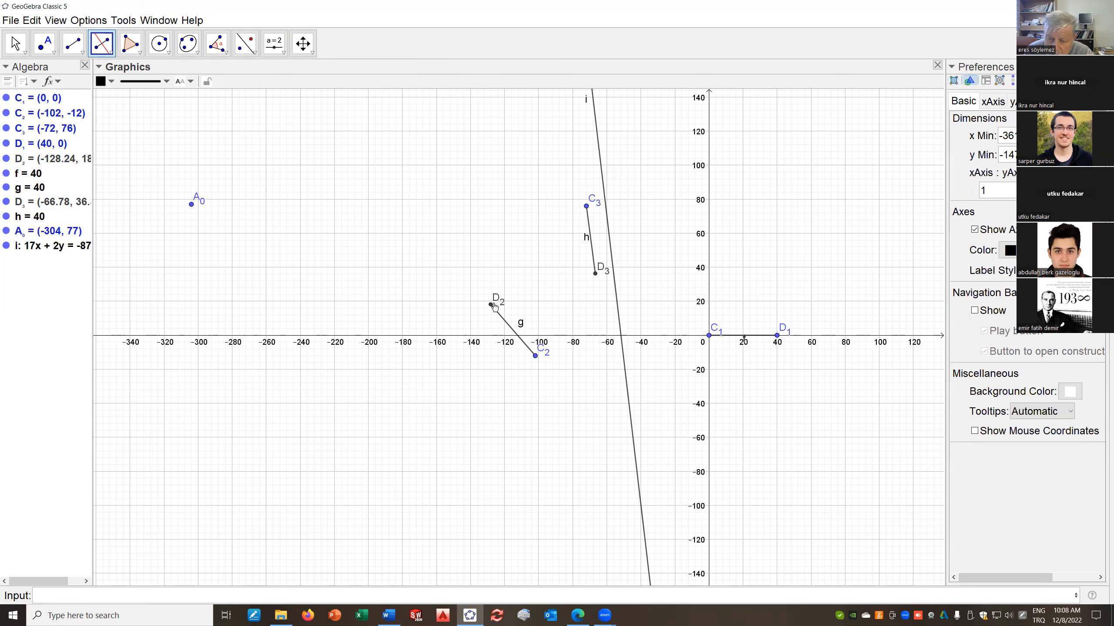
click(491, 304)
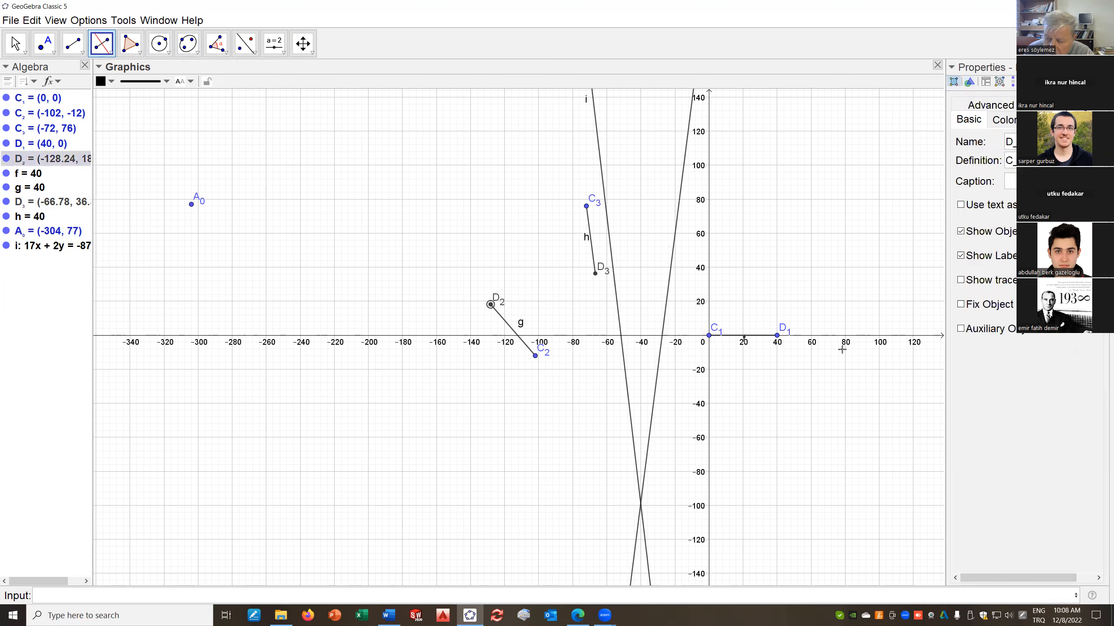
click(777, 337)
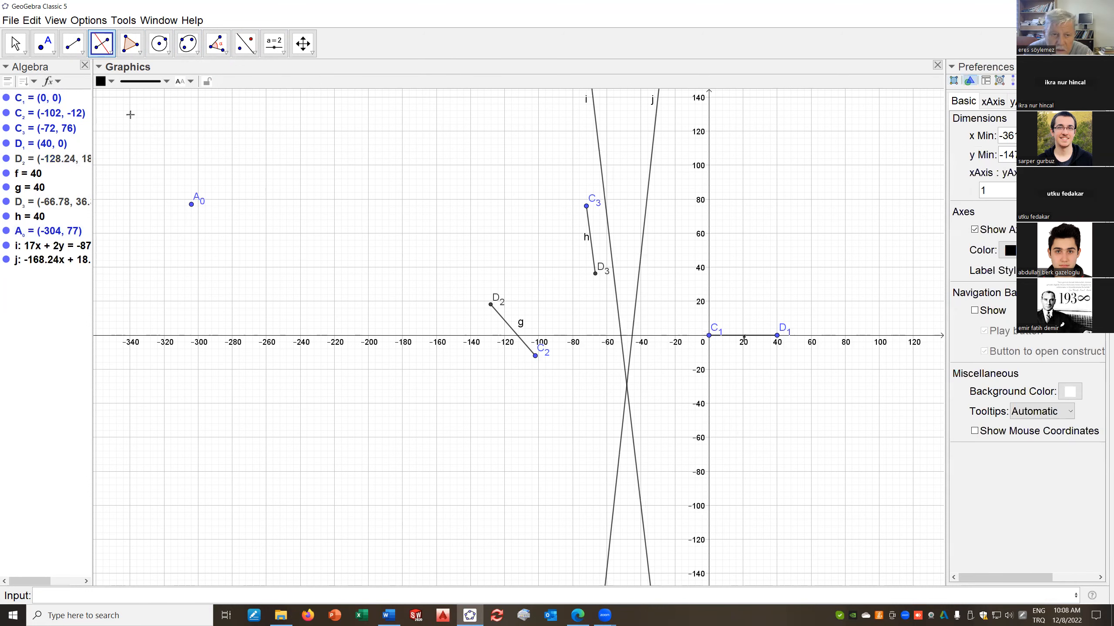
Create the intersection point of the two perpendicular bisectors and rename it P_1_2
click(44, 43)
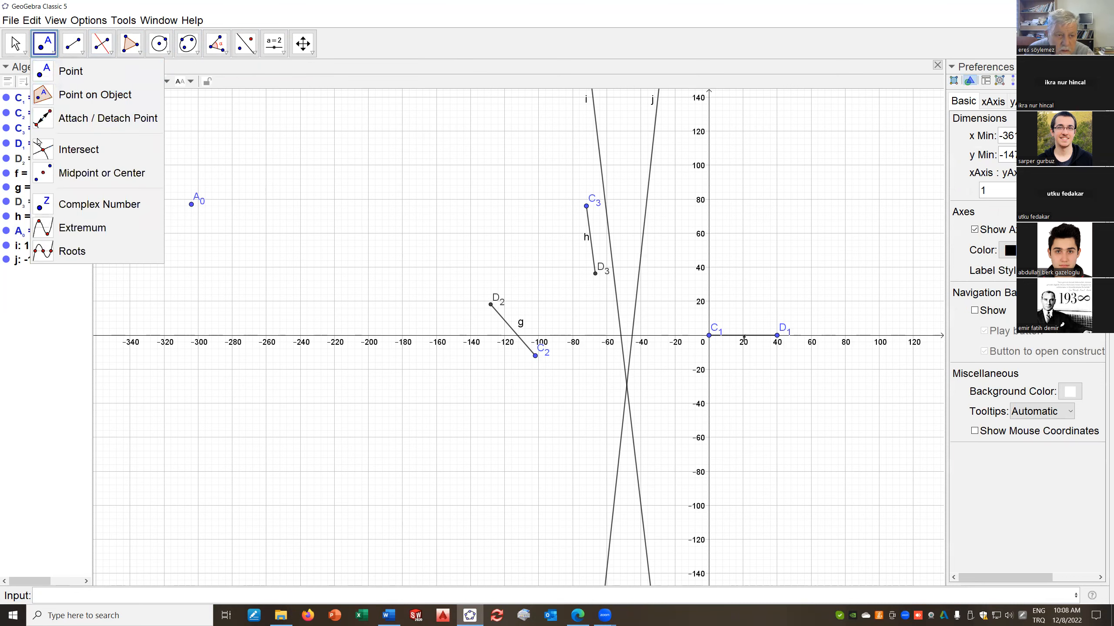
click(48, 150)
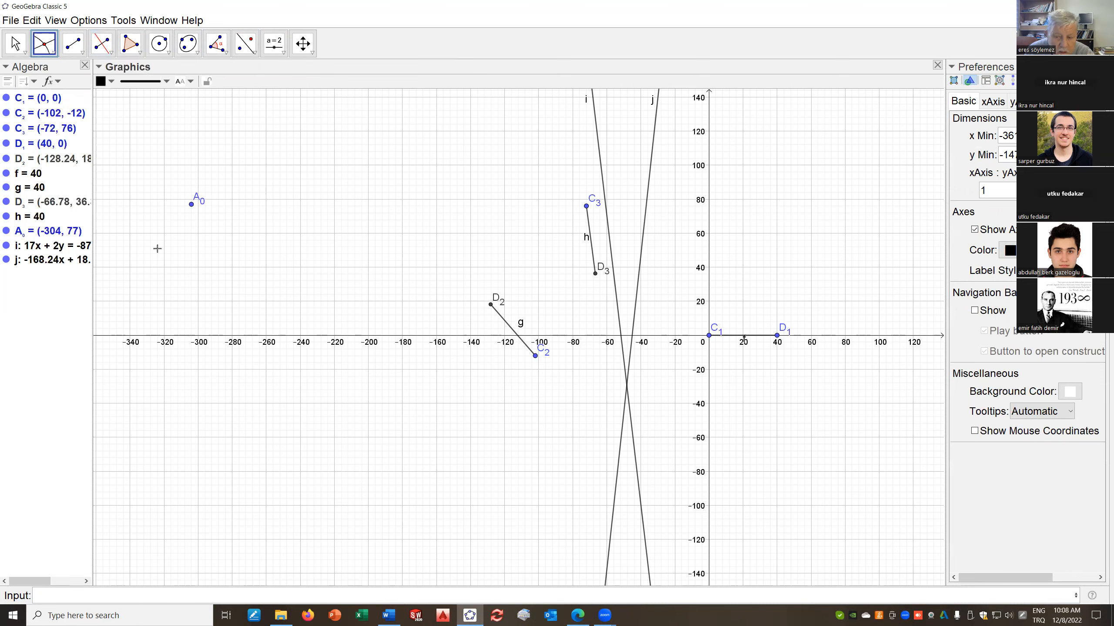
click(627, 390)
right_click(627, 386)
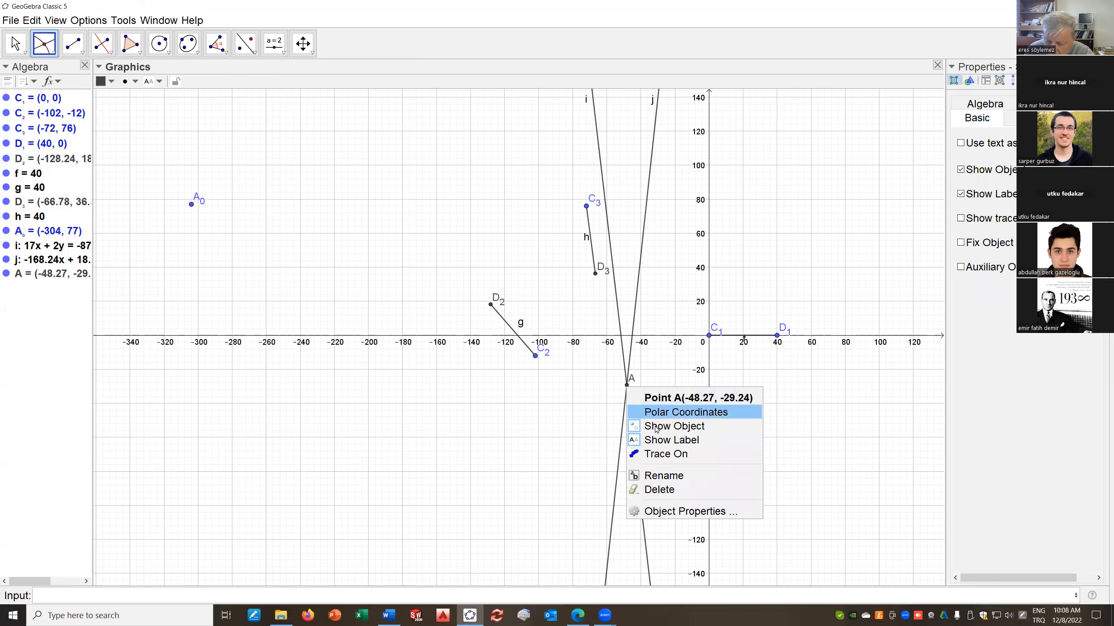
click(682, 473)
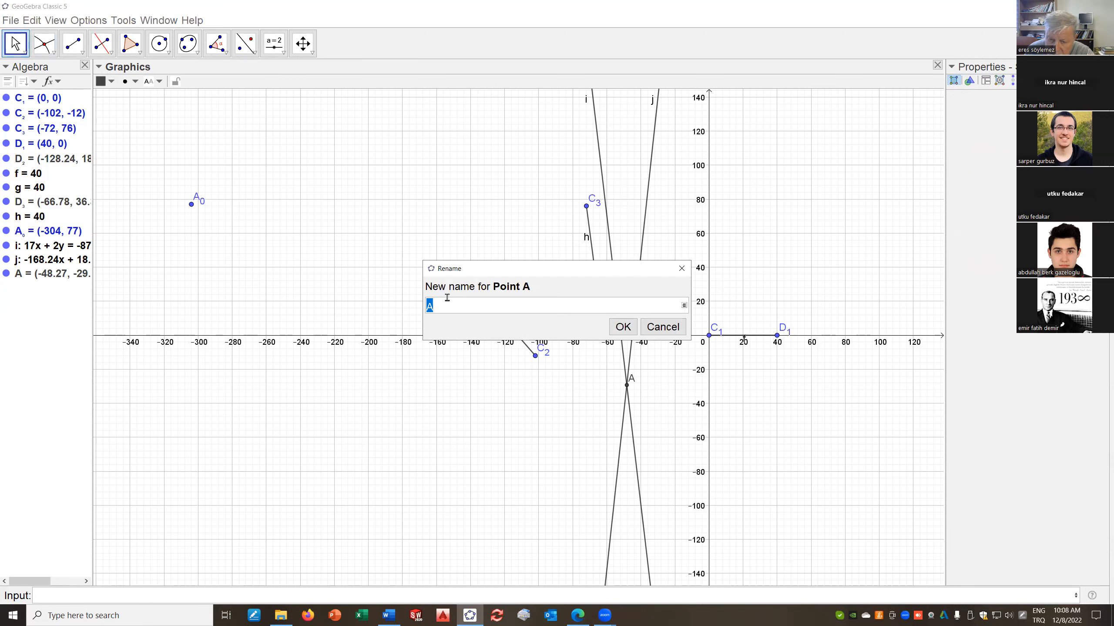
double_click(430, 306)
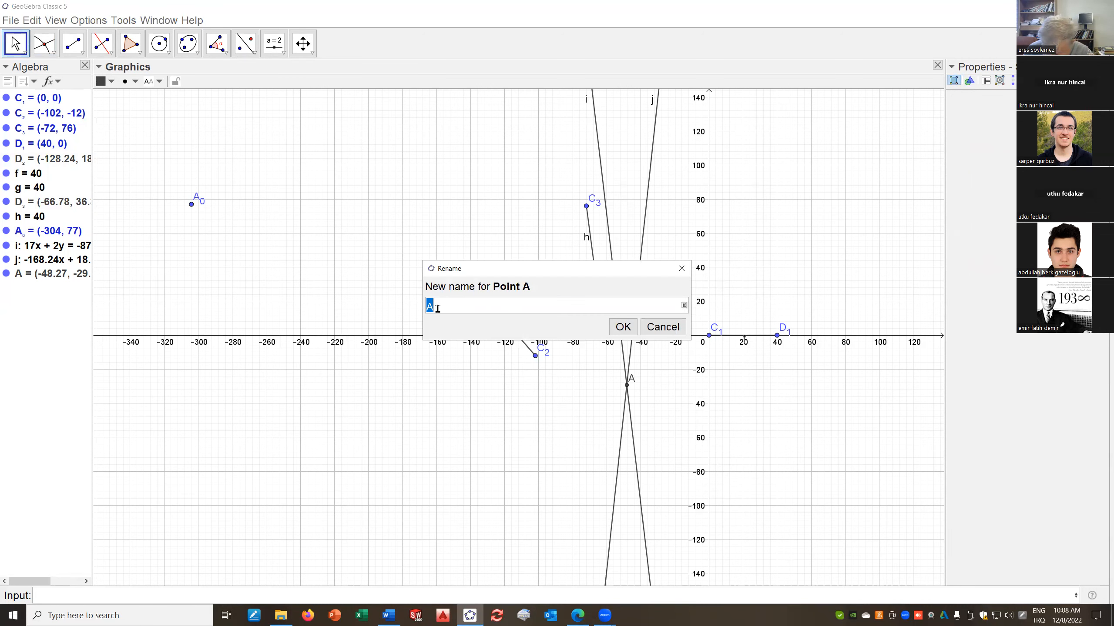
text(P_1_2)
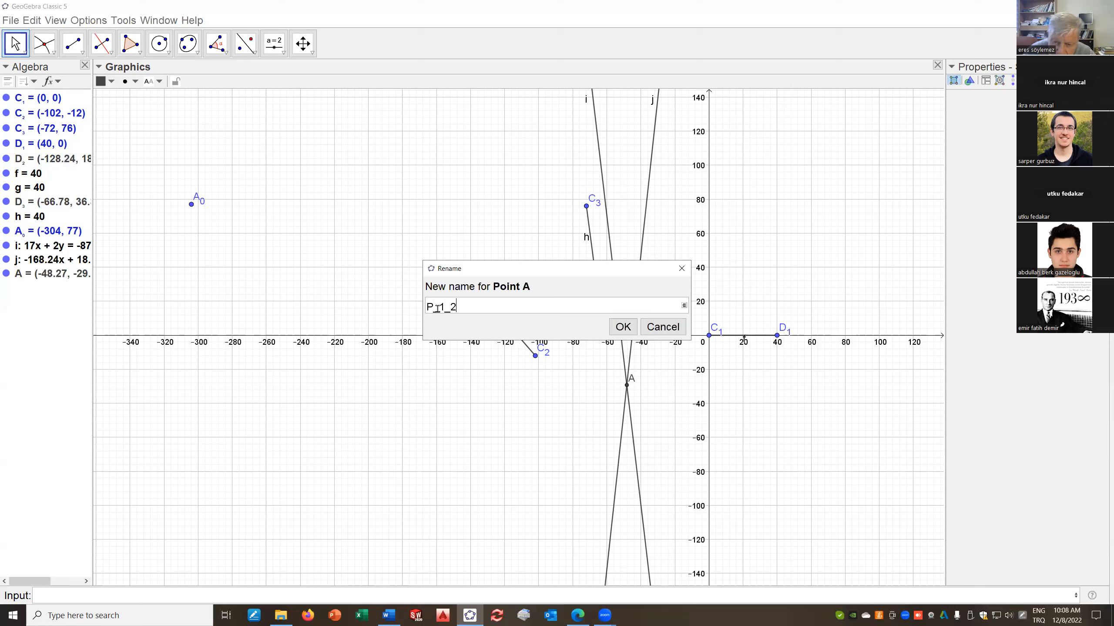
click(622, 325)
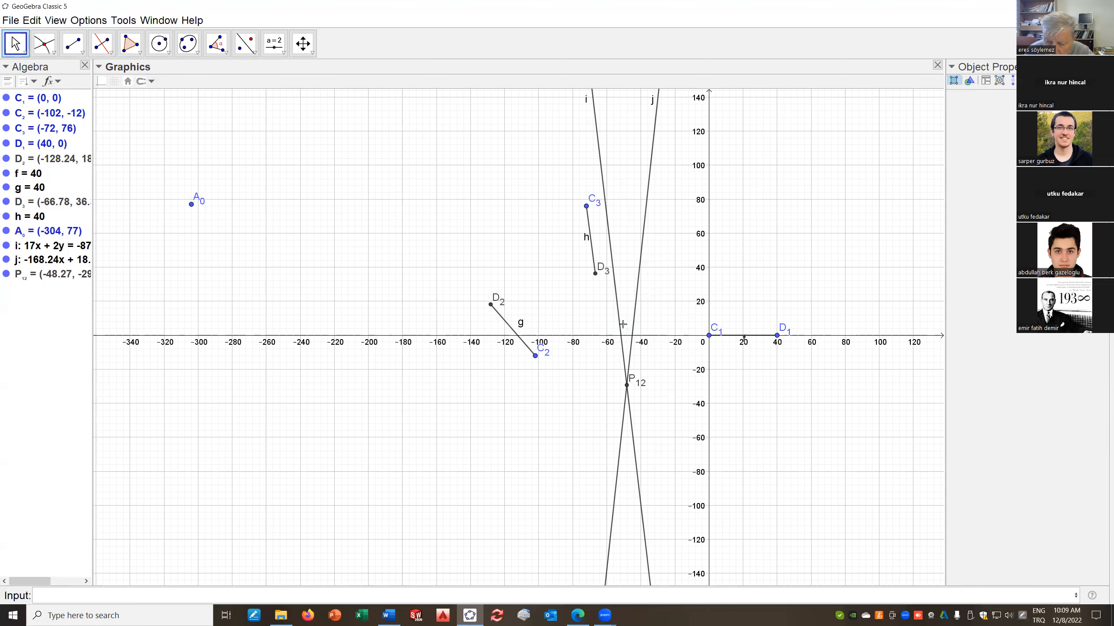
Hide both perpendicular bisectors that cross at the pole P_12
right_click(637, 299)
click(653, 368)
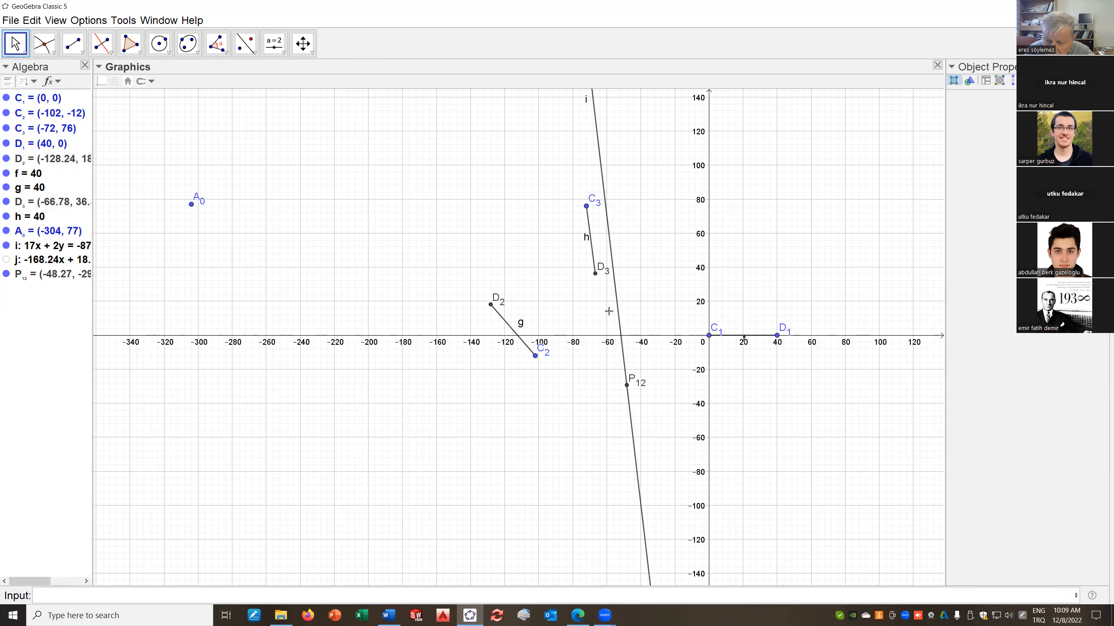
right_click(618, 311)
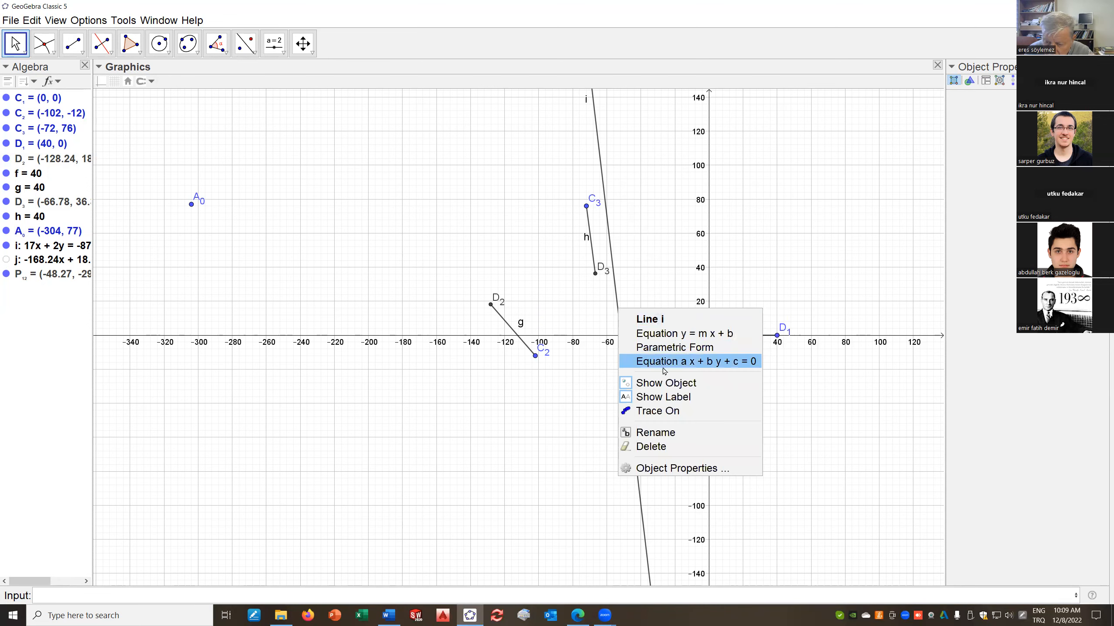
click(667, 384)
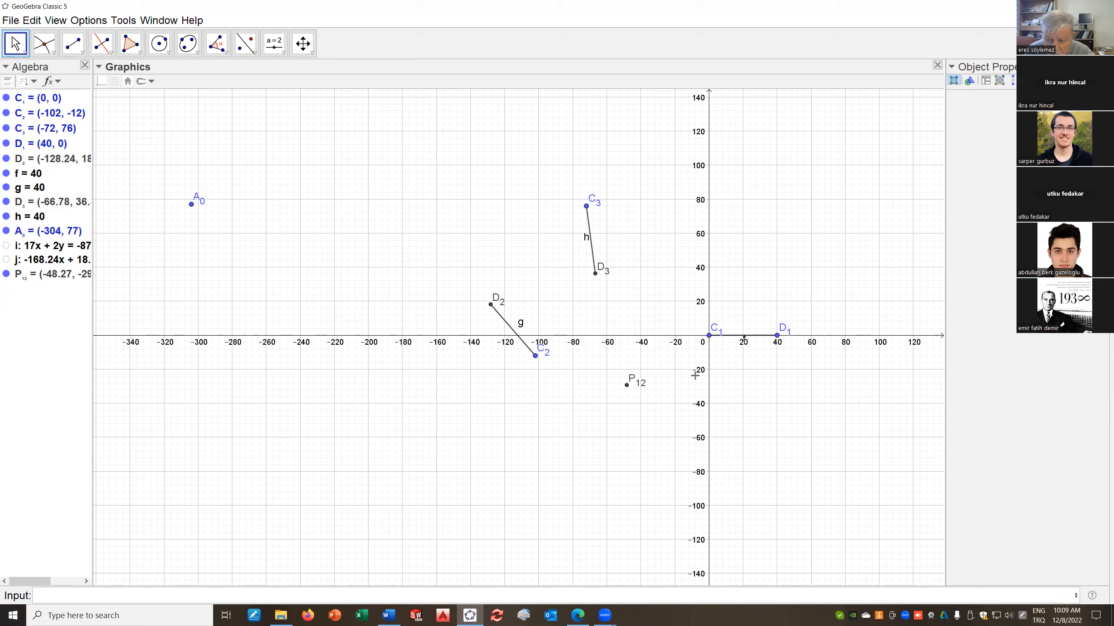
Construct the perpendicular bisector between points C_2 and C_3
click(101, 43)
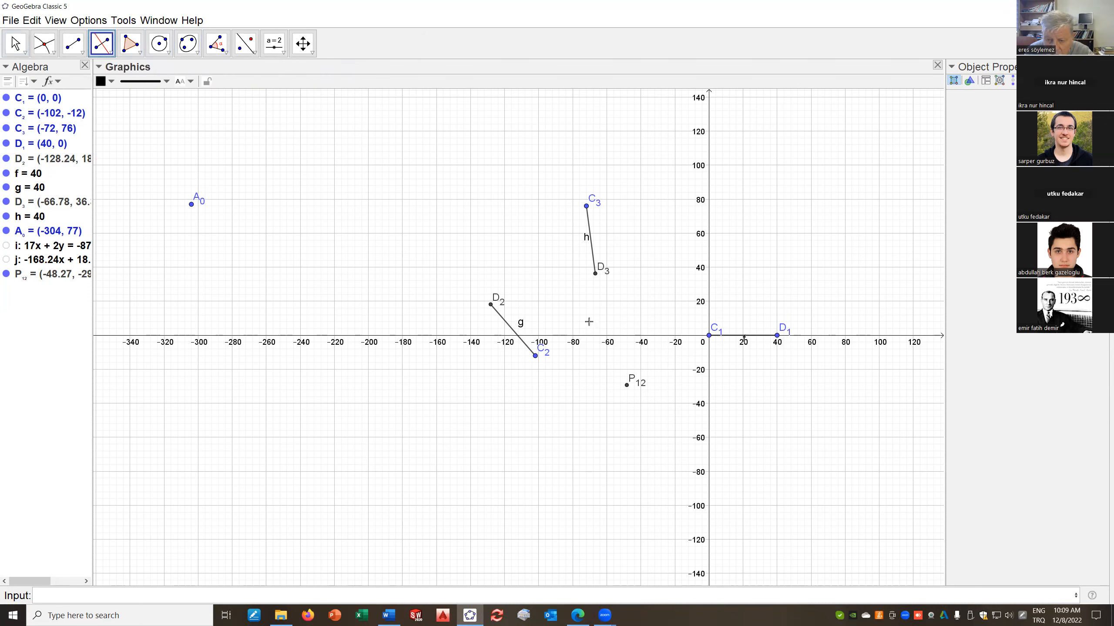
click(536, 357)
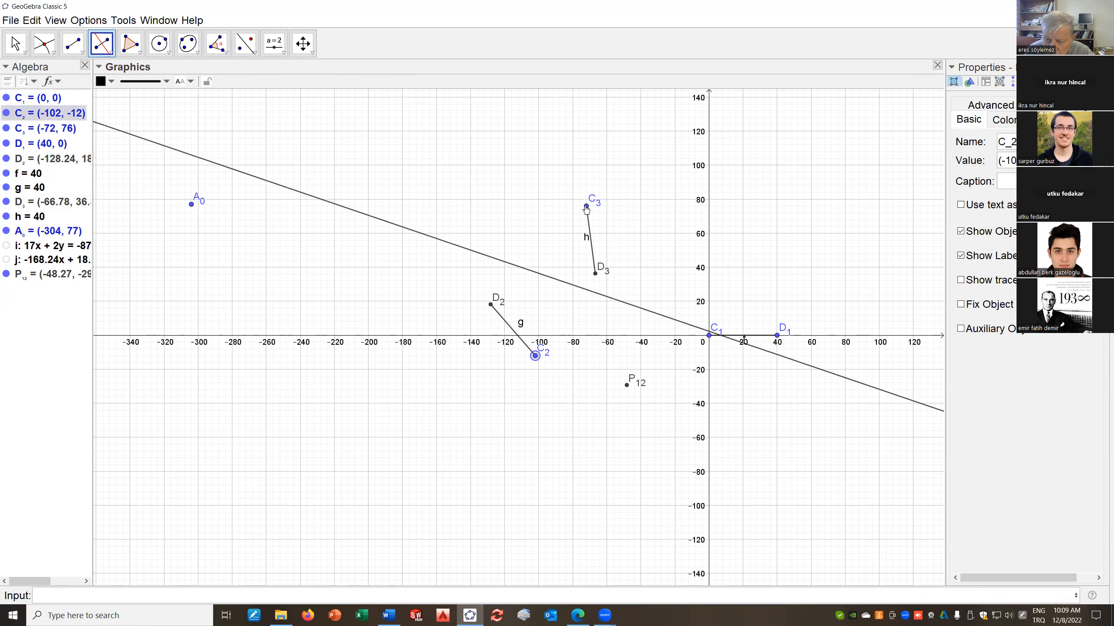
click(586, 207)
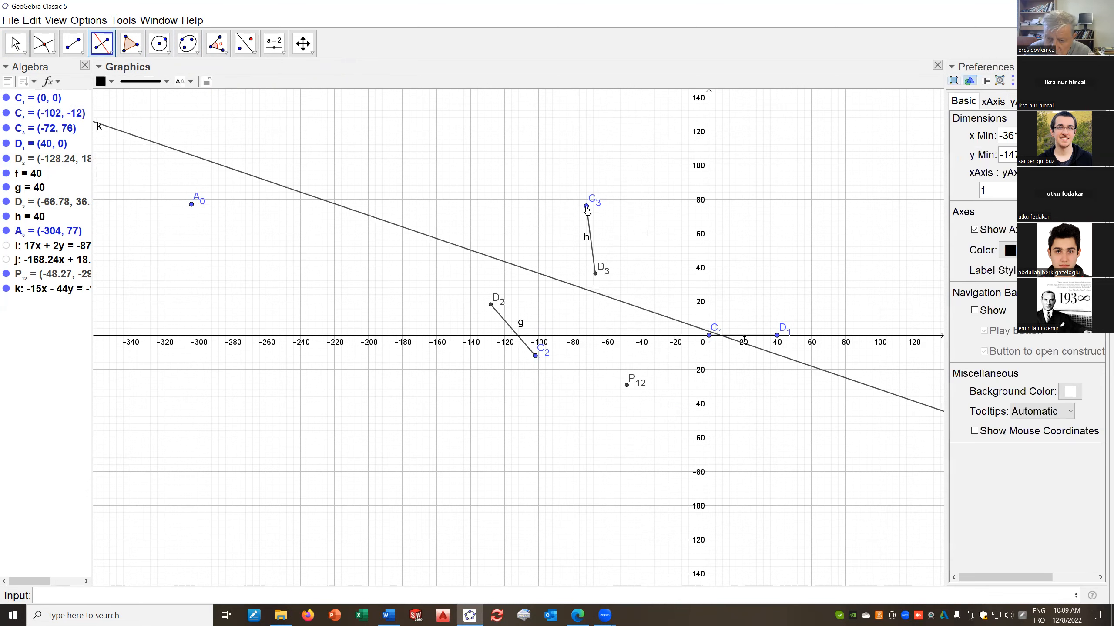
Construct the perpendicular bisector of D_2 and D_3 and mark its intersection with the C_2–C_3 bisector
click(491, 306)
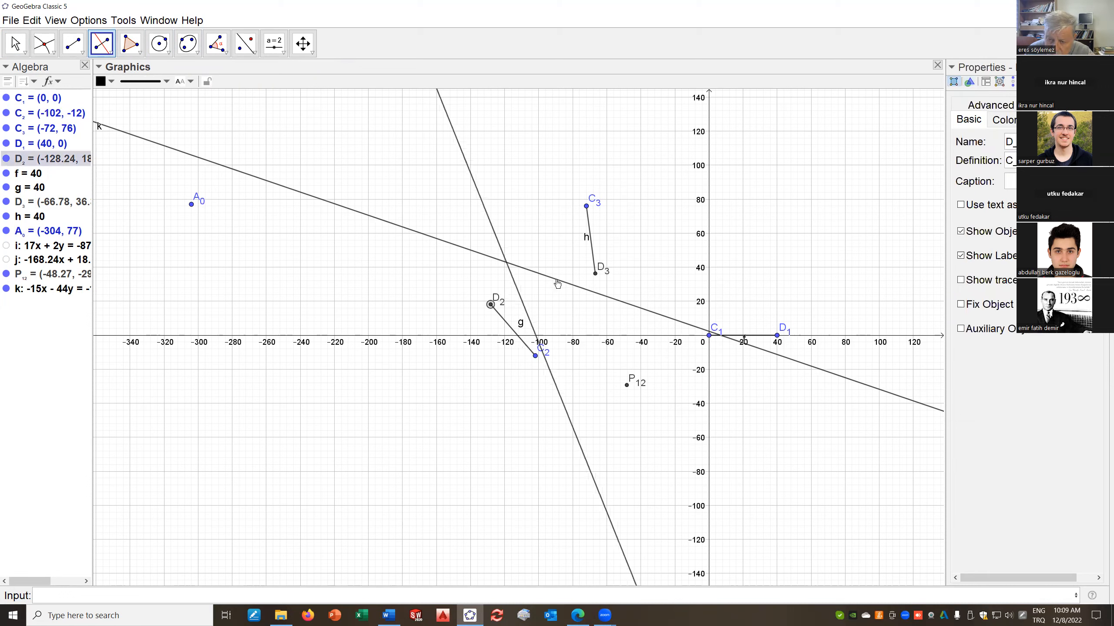
click(596, 275)
click(40, 47)
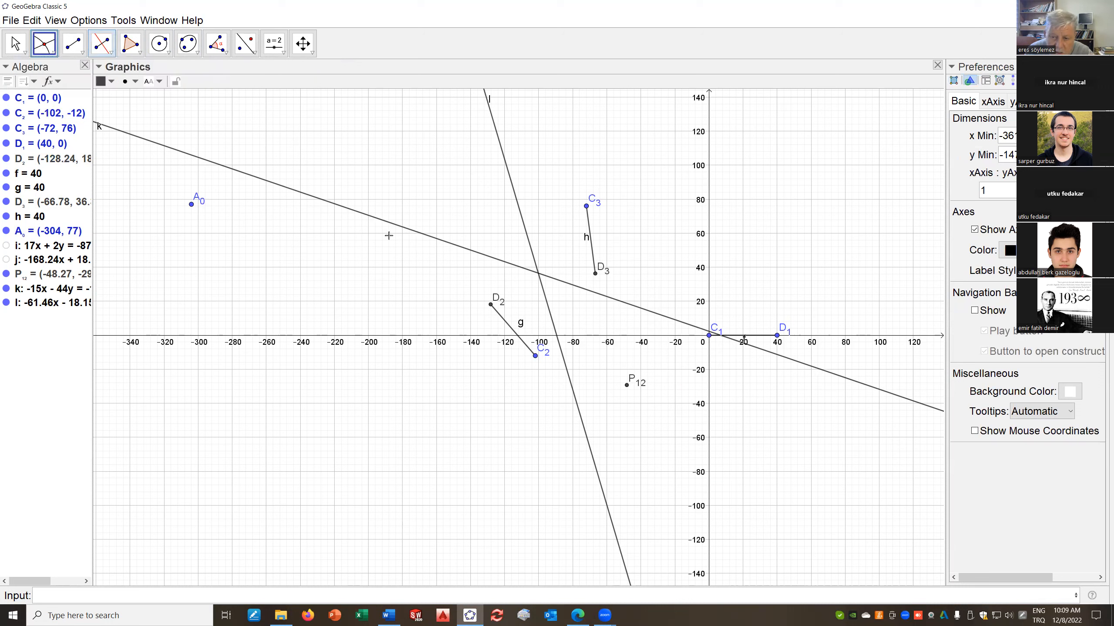
click(539, 276)
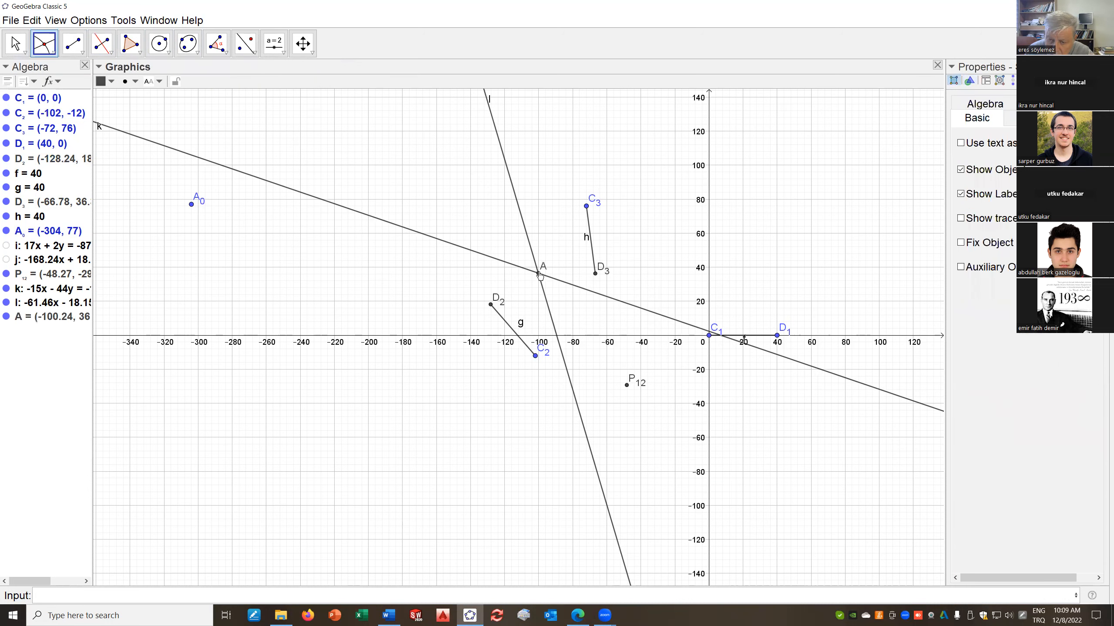
Rename the new intersection point of the two perpendicular bisectors as P_2_3
right_click(540, 275)
click(582, 361)
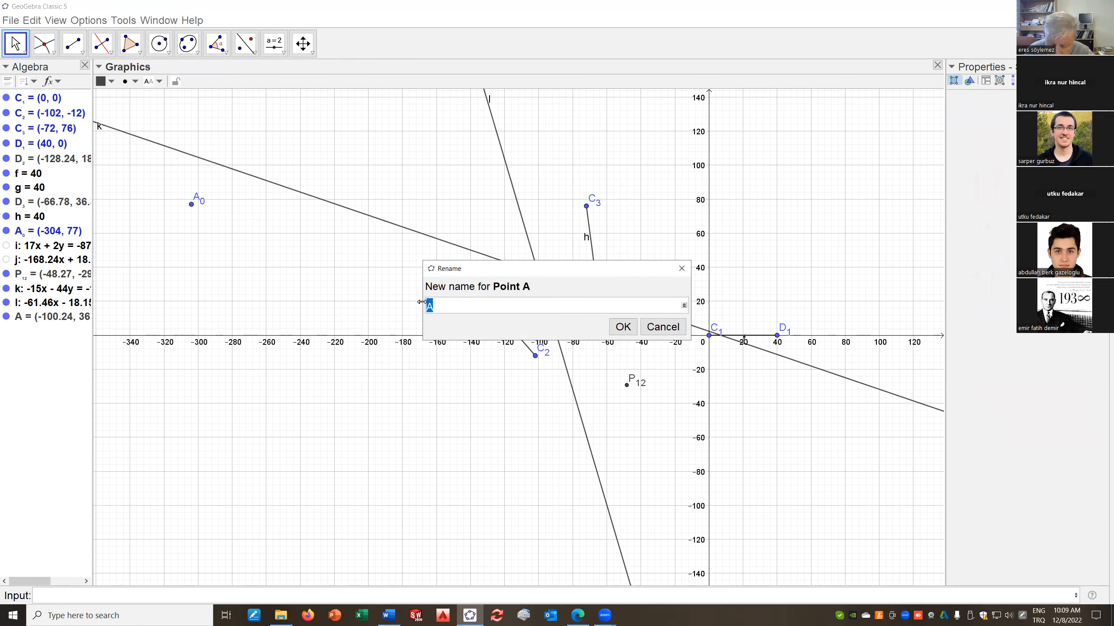
text(P)
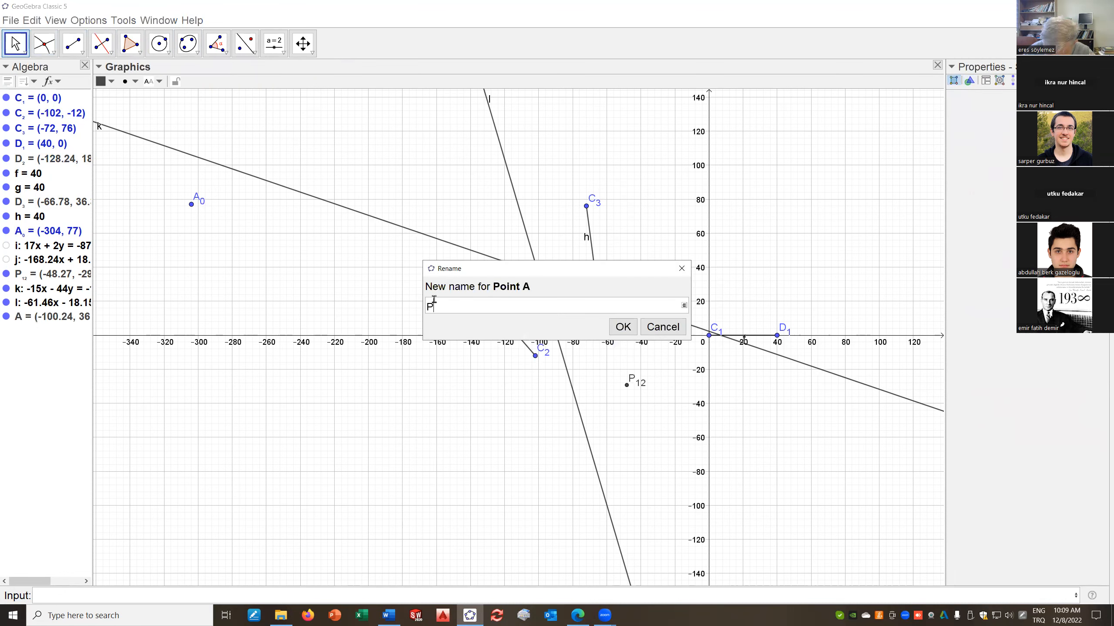
text(-'_2)
text(3)
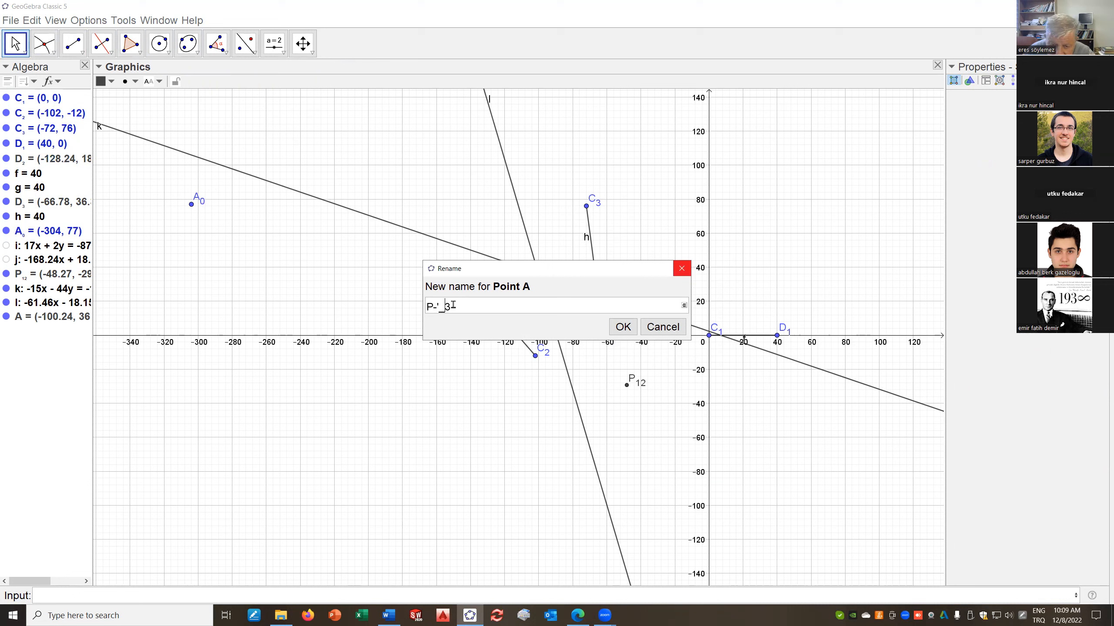
key(Left)
key(BackSpace)
key(BackSpace)
key(BackSpace)
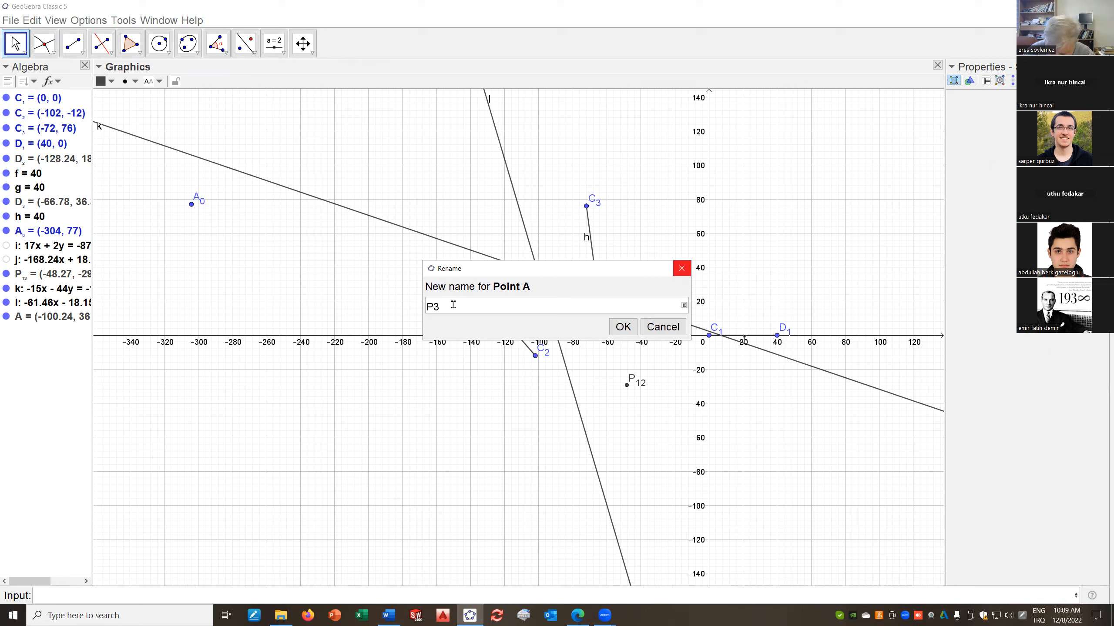
text(_2)
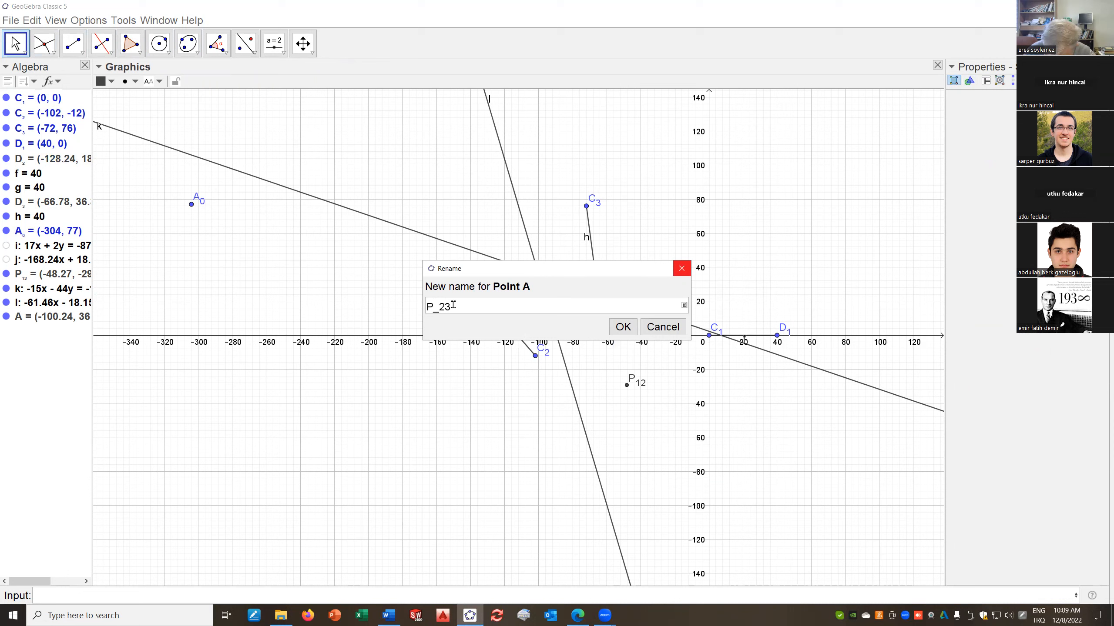
text(_)
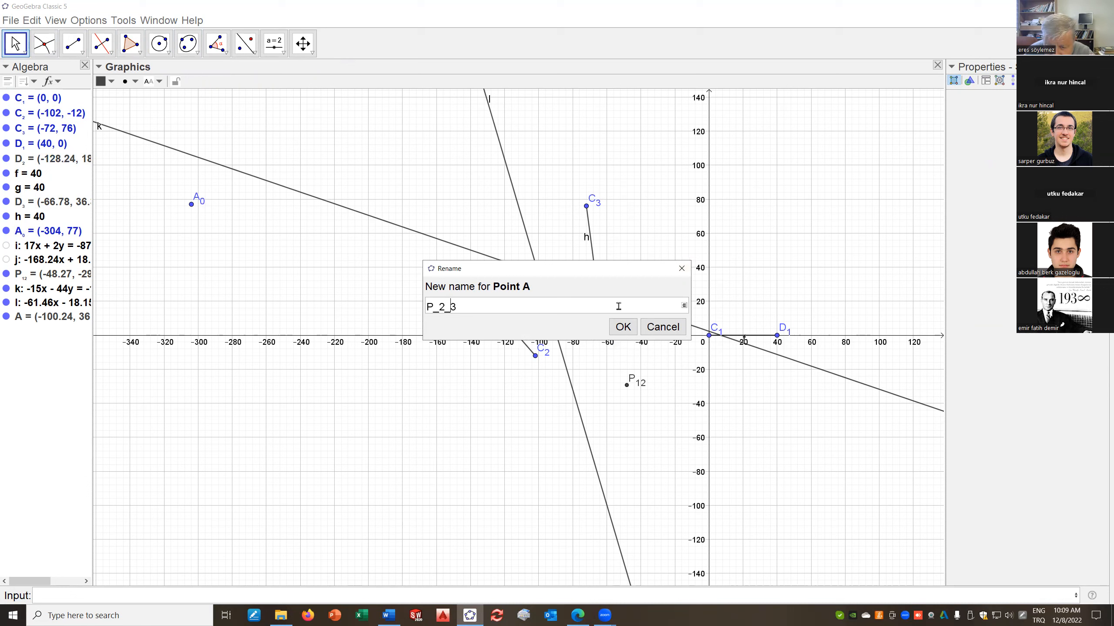
click(623, 326)
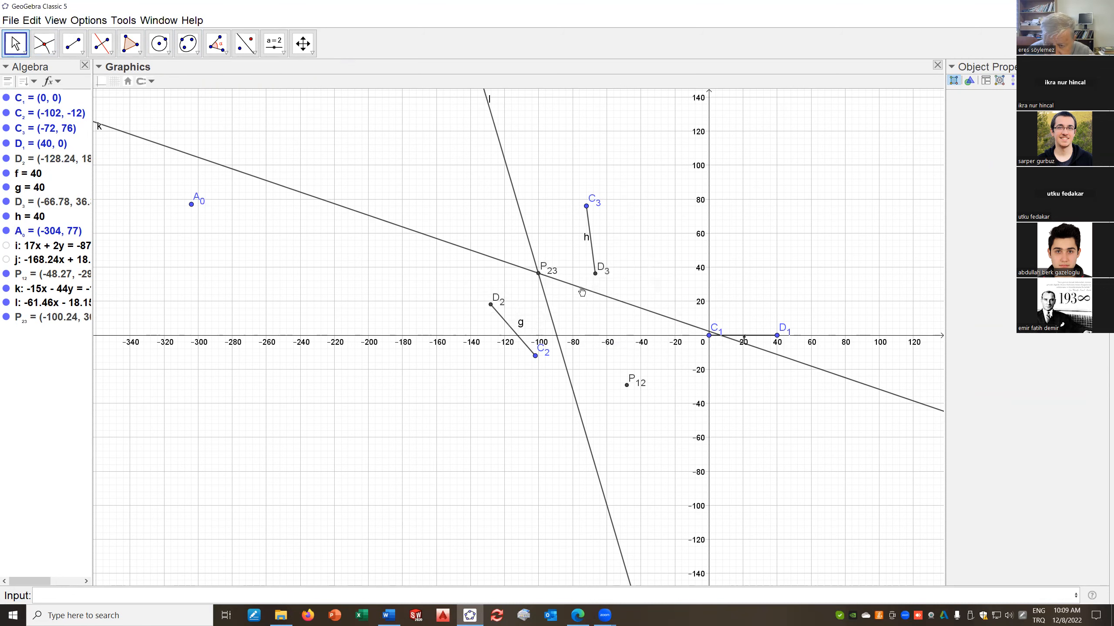
Hide both perpendicular bisectors that cross at the pole P_23
right_click(581, 292)
click(605, 364)
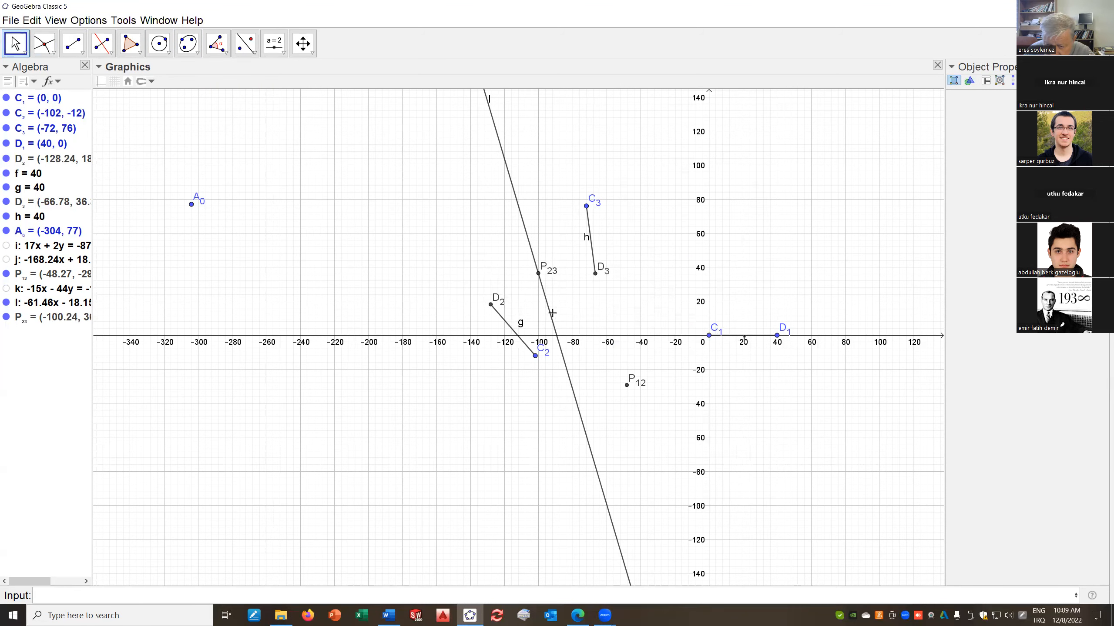
right_click(550, 314)
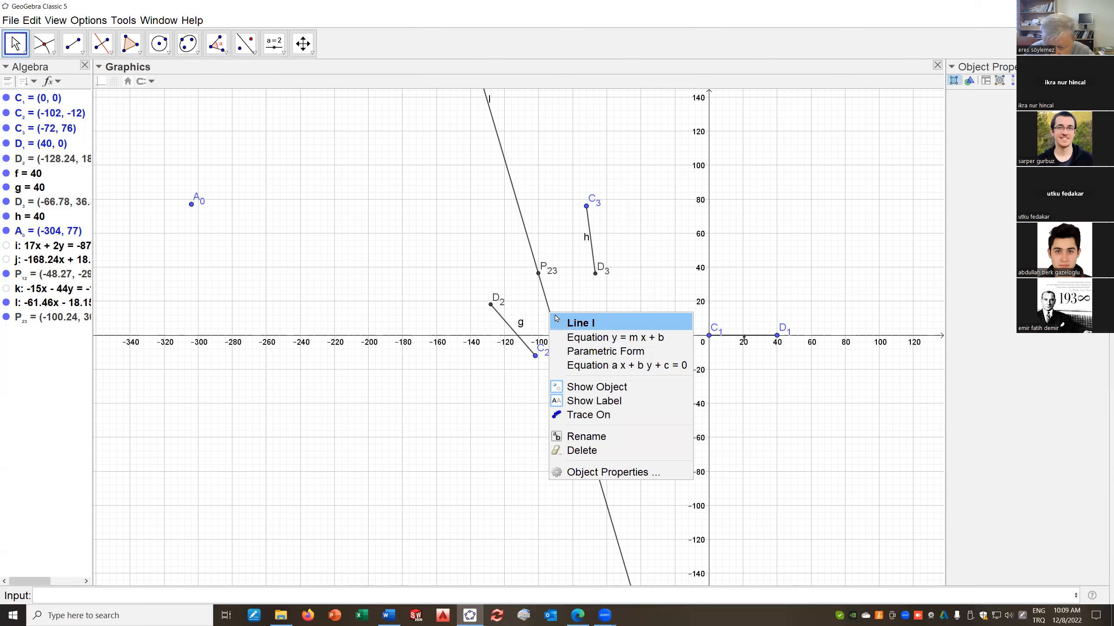
click(599, 388)
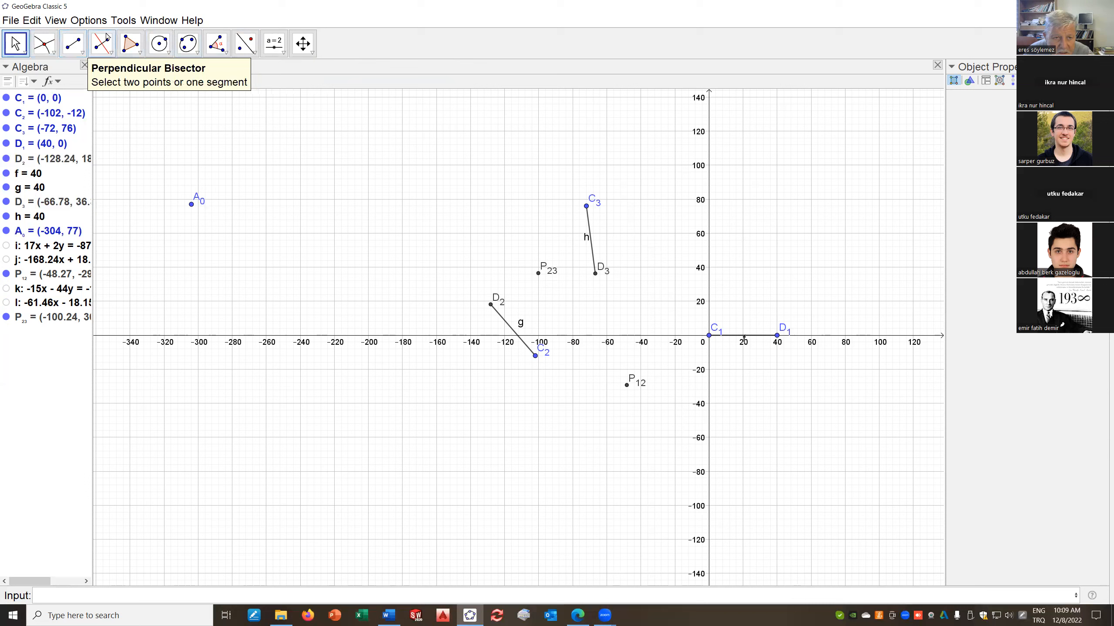
Construct the perpendicular bisectors of the point pairs C_1–C_3 and D_1–D_3
click(710, 336)
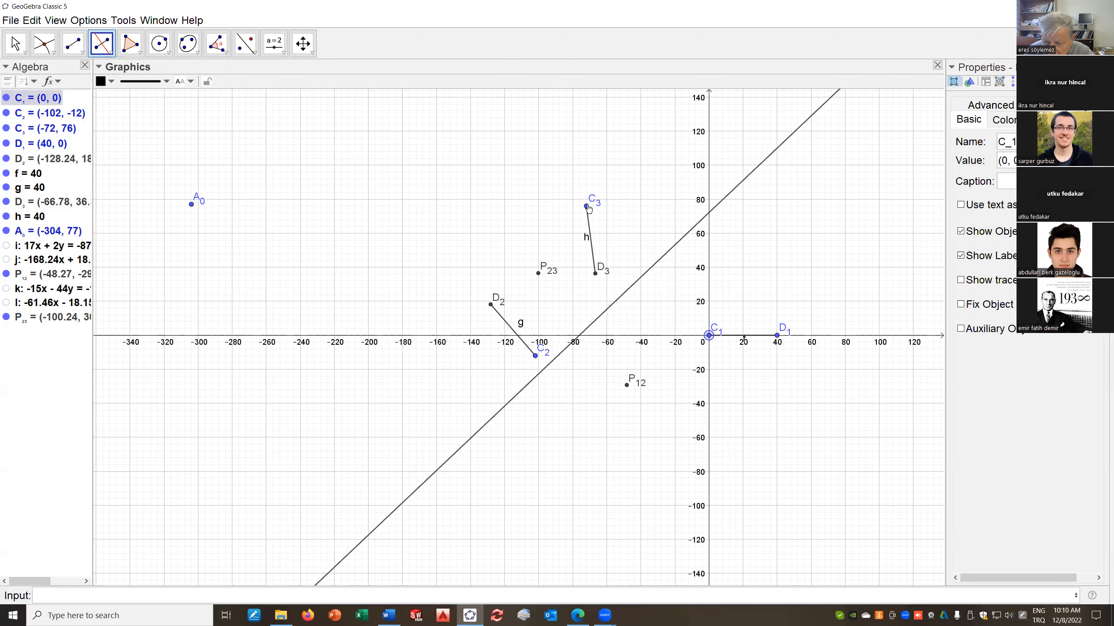
click(587, 206)
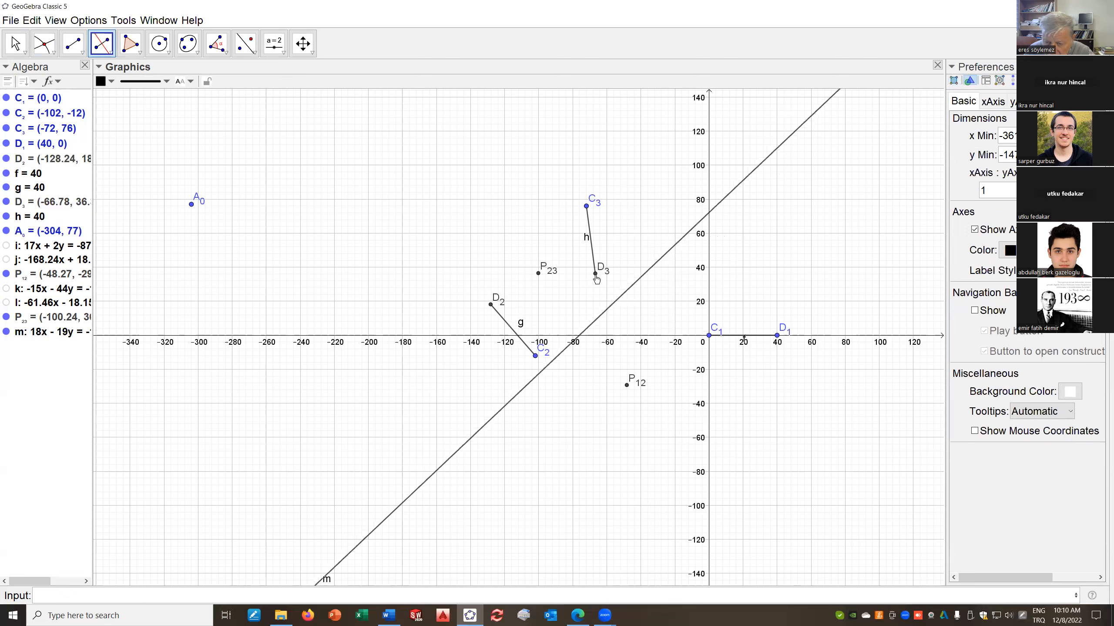
click(595, 273)
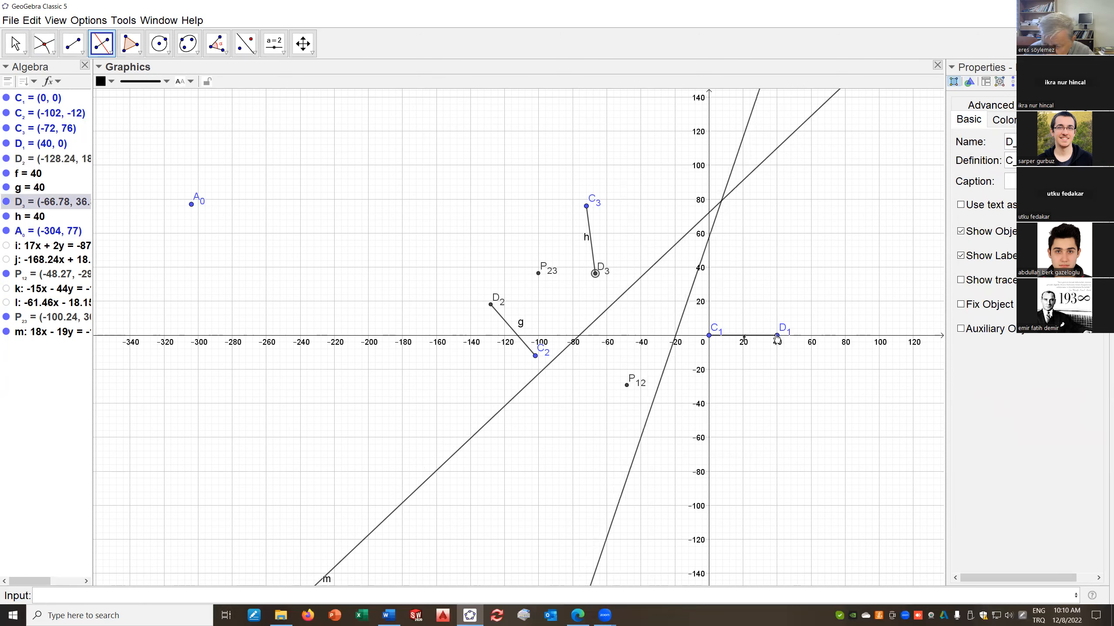
click(777, 336)
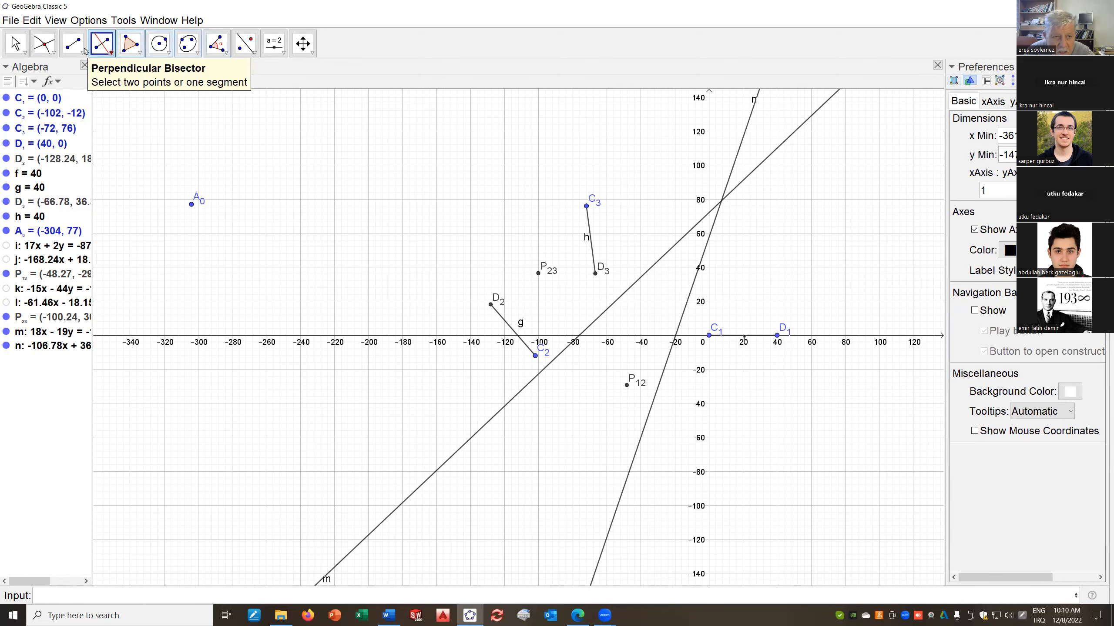
Create the intersection point of the C_1–C_3 and D_1–D_3 bisectors and rename it P_1_3
click(42, 47)
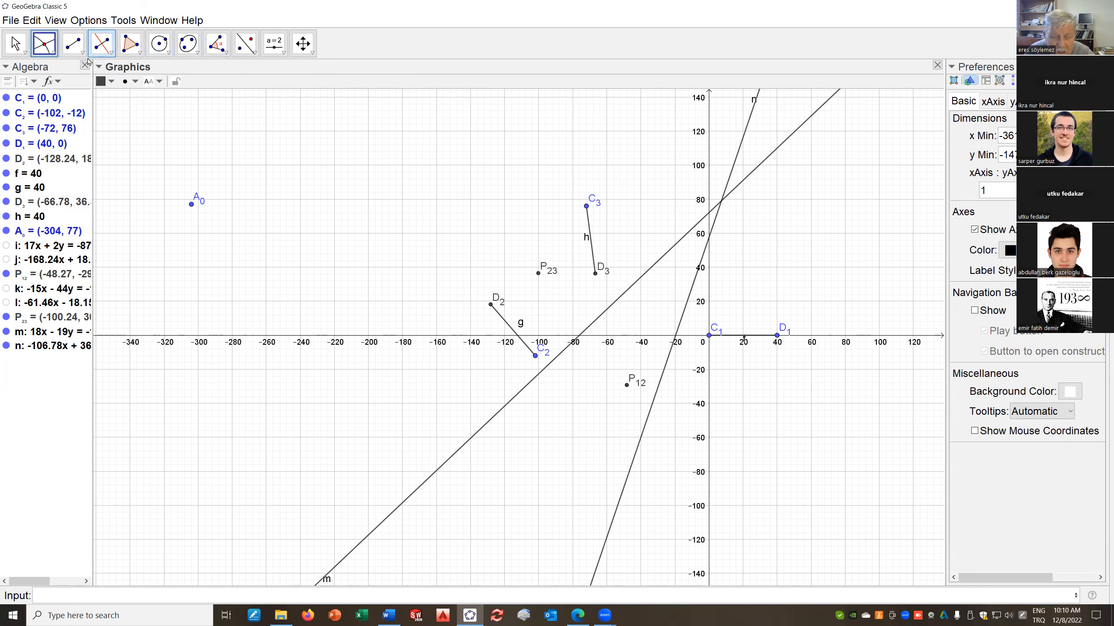
click(721, 206)
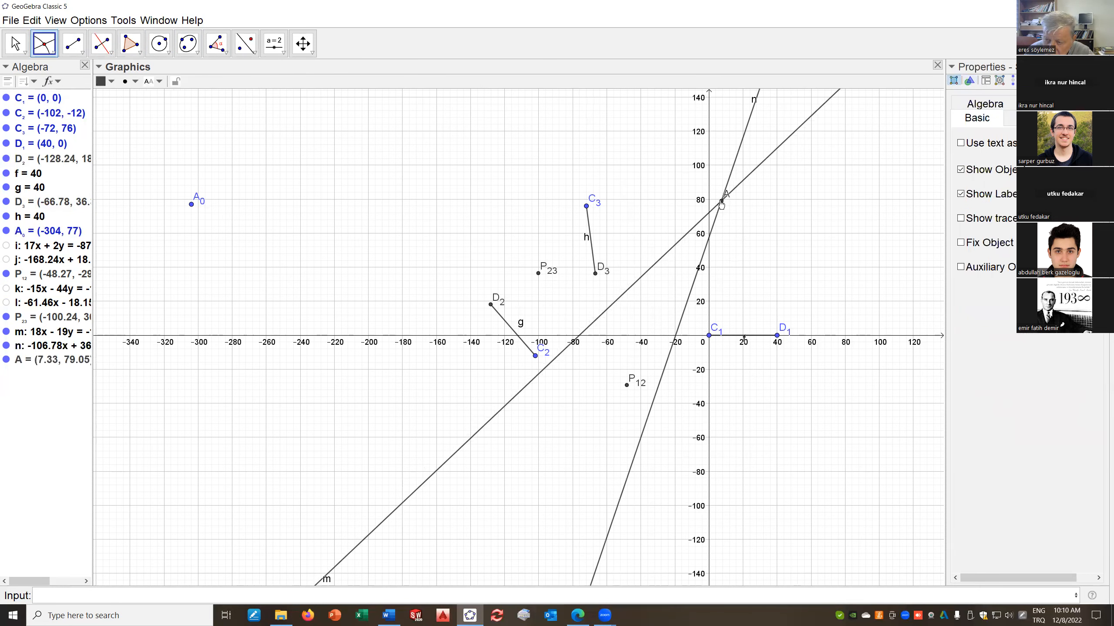
right_click(721, 204)
click(770, 291)
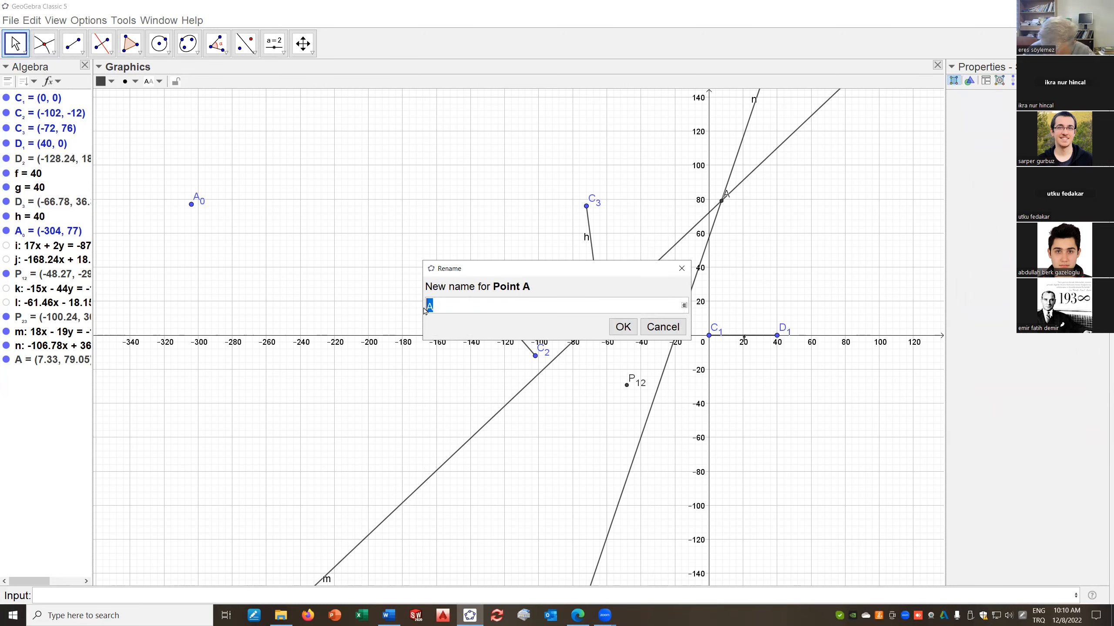
text(P_1_3)
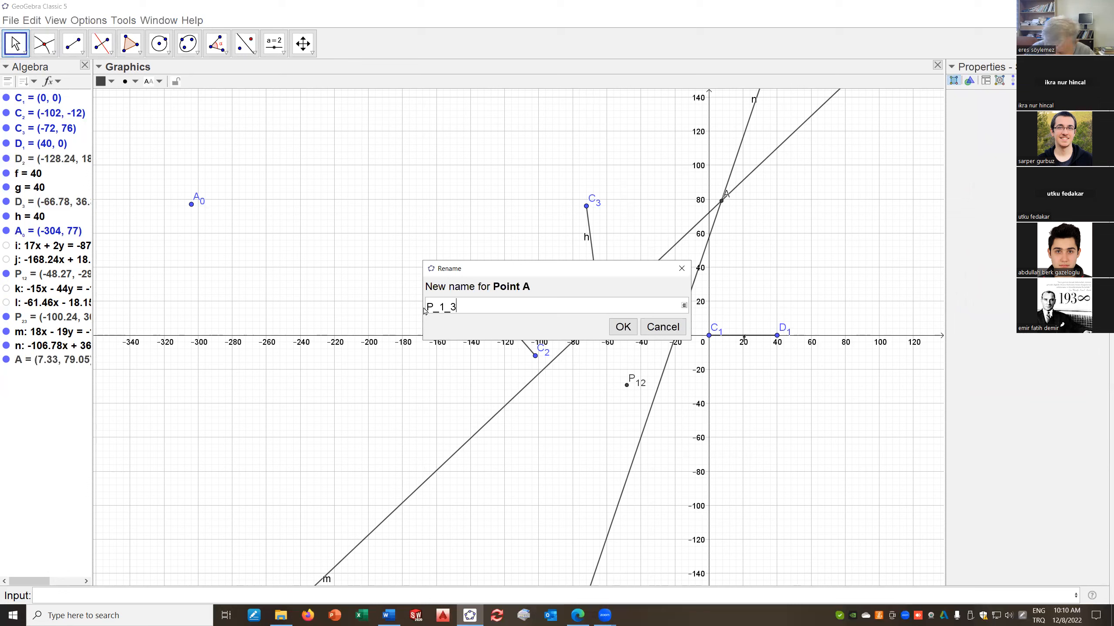
click(623, 327)
Hide both perpendicular bisectors that cross at the pole P_13
right_click(763, 162)
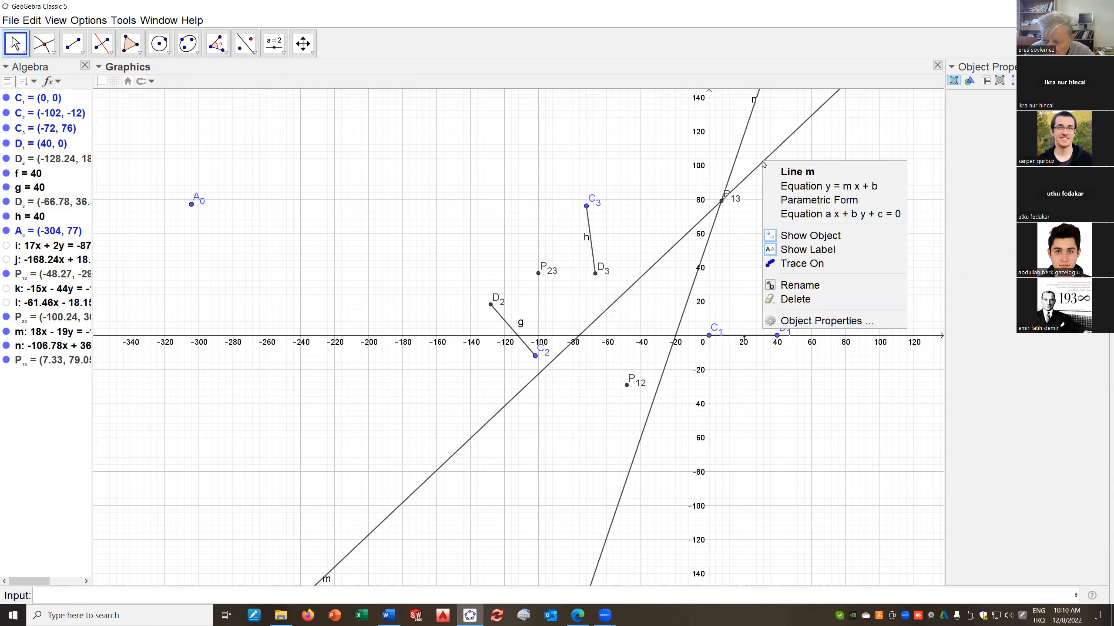
click(825, 238)
right_click(739, 157)
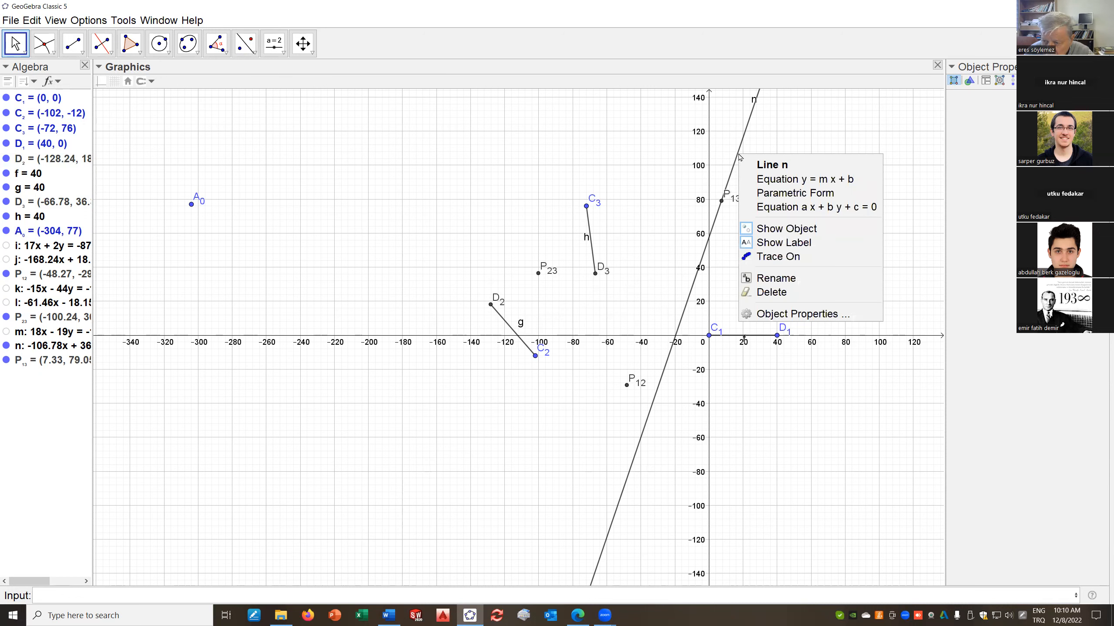
click(788, 228)
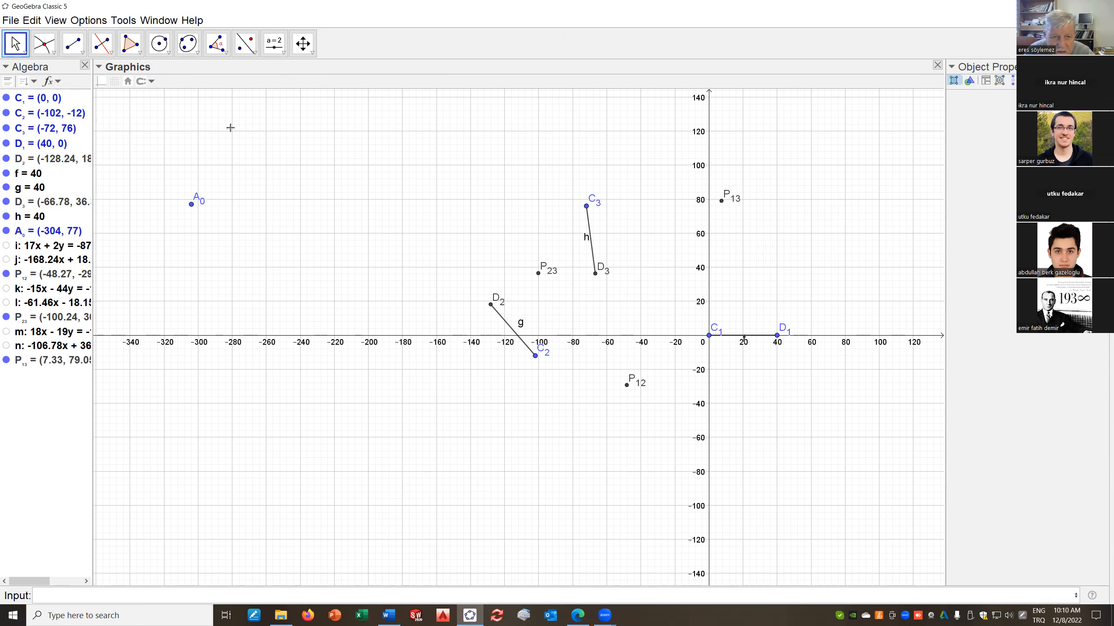
Draw the pole triangle as a polygon through P_23, P_13 and P_12
click(126, 47)
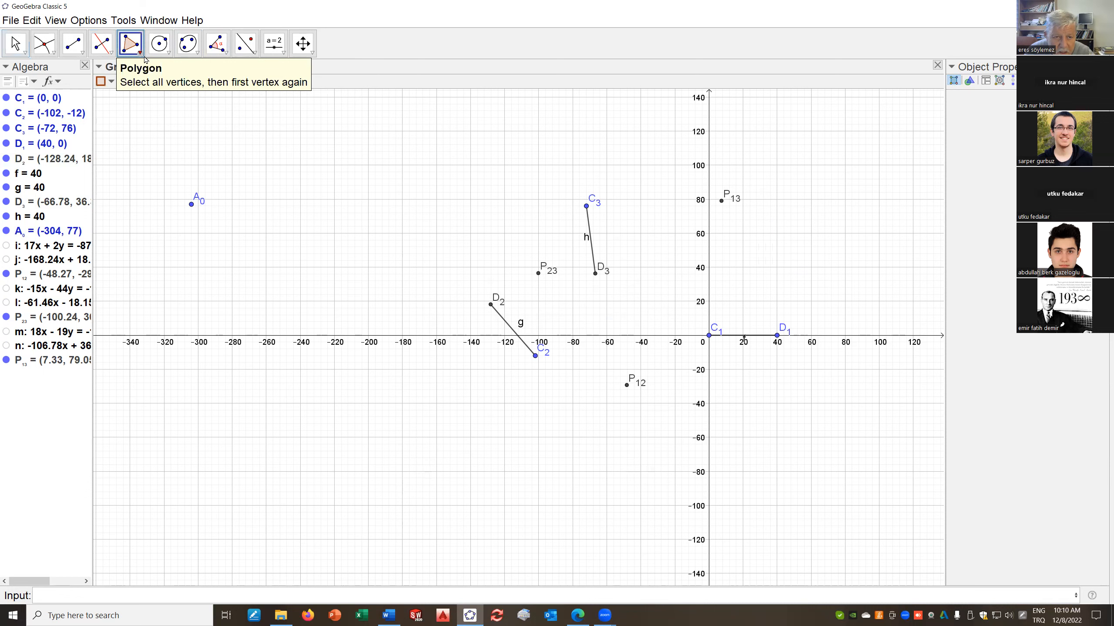
click(141, 53)
click(133, 73)
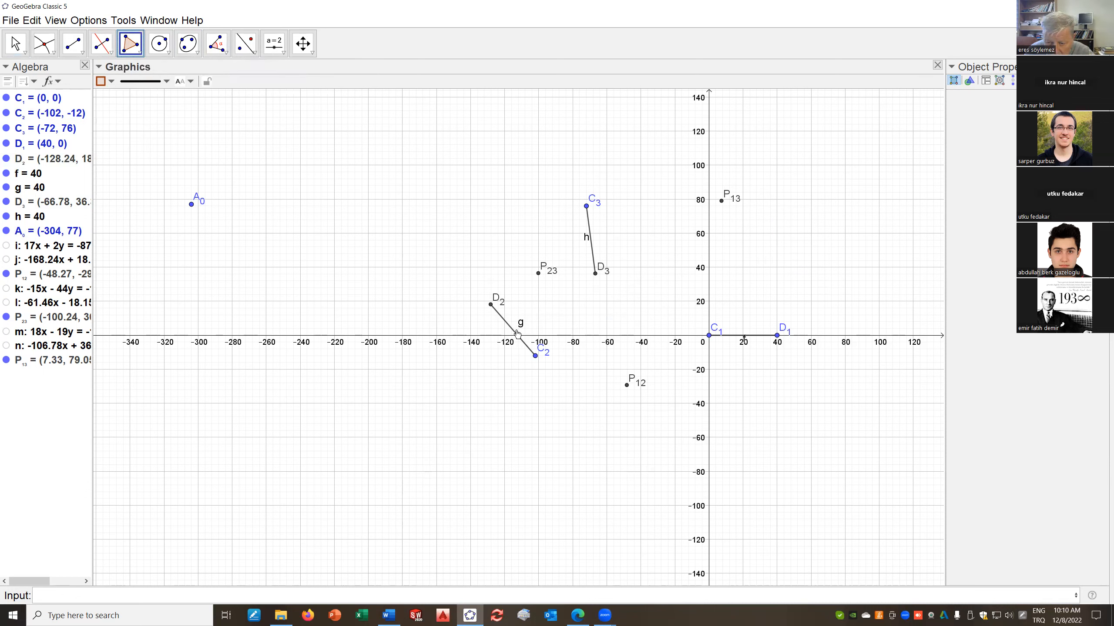
click(538, 273)
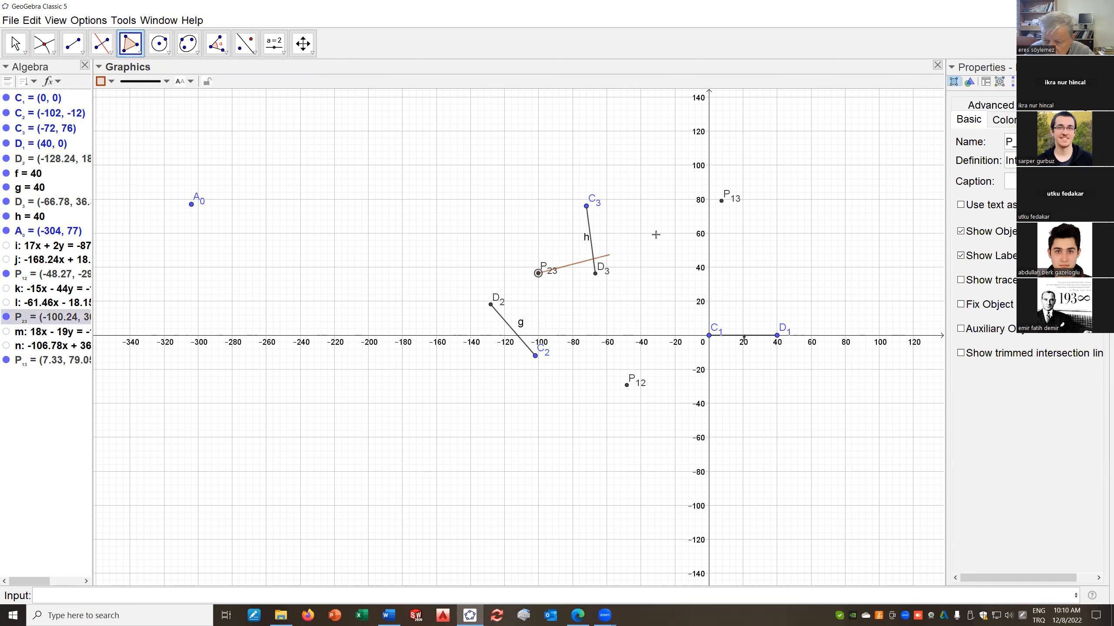
click(722, 202)
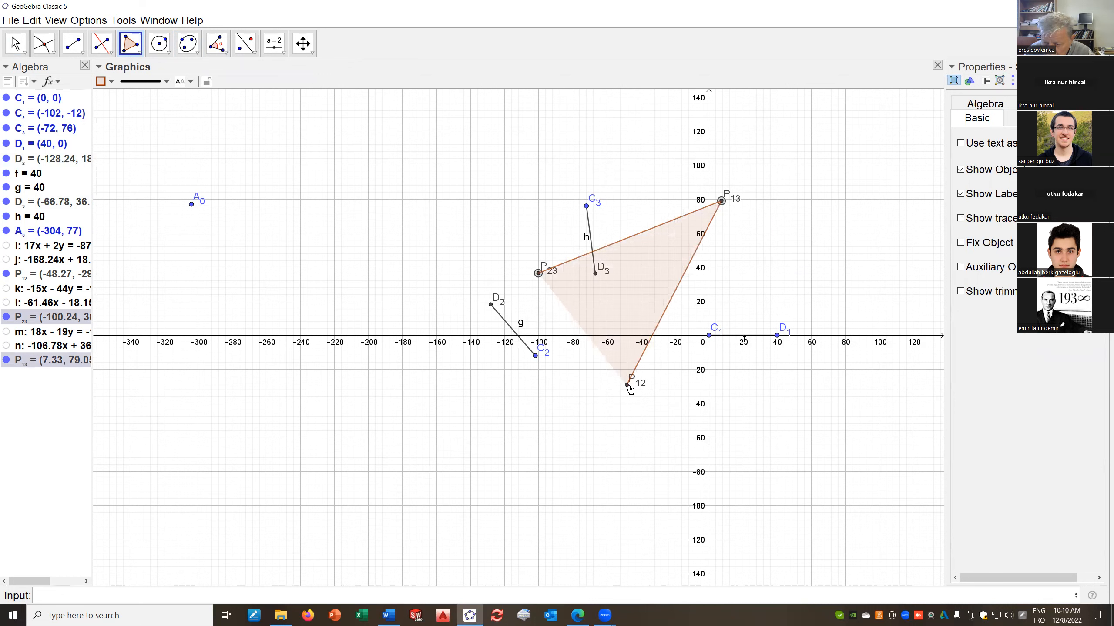
click(627, 384)
click(538, 273)
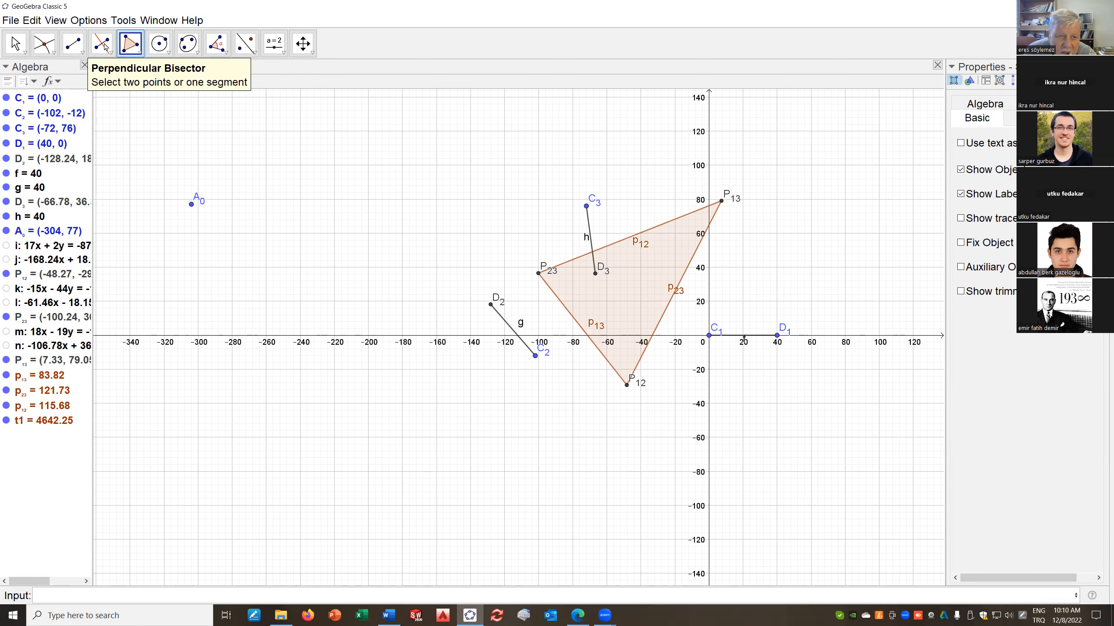
Draw a segment from A_0 to the pole P_23
click(73, 46)
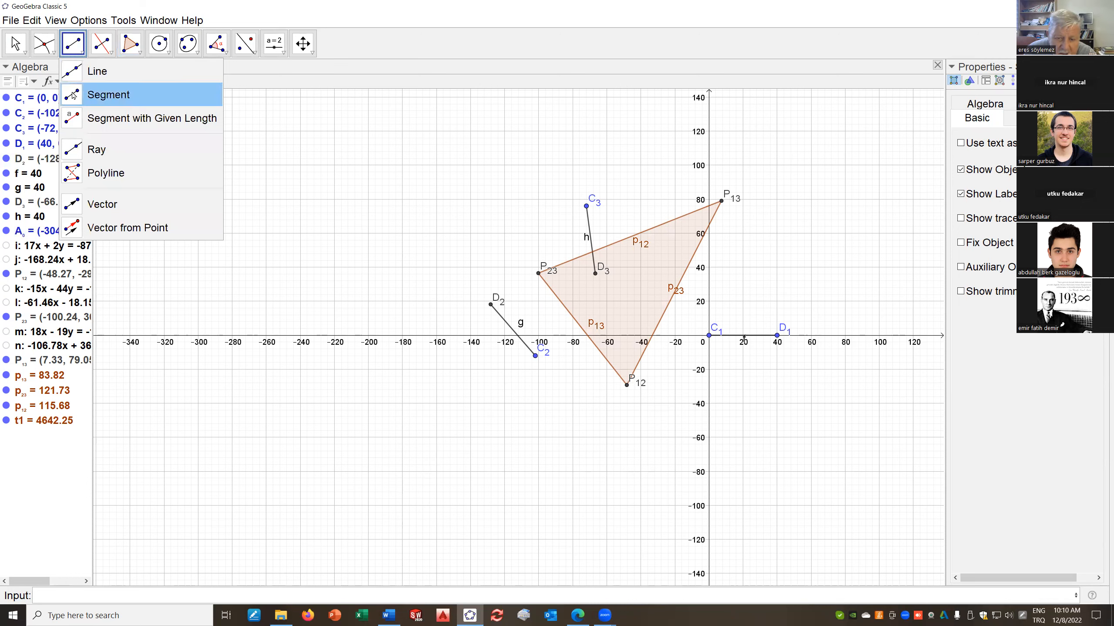
click(78, 94)
click(191, 206)
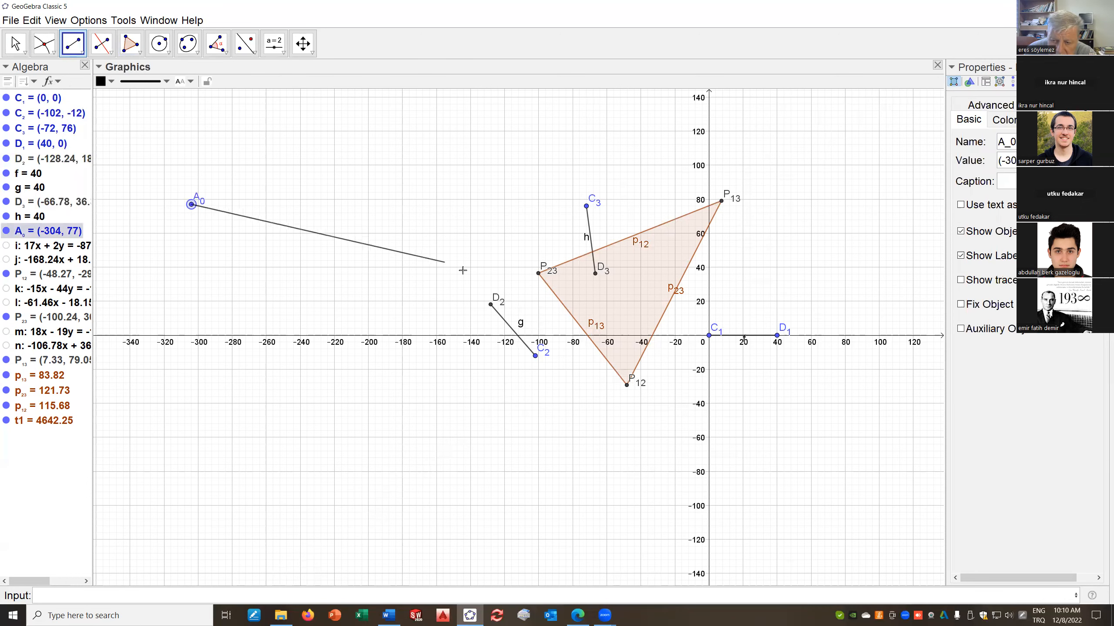
click(539, 276)
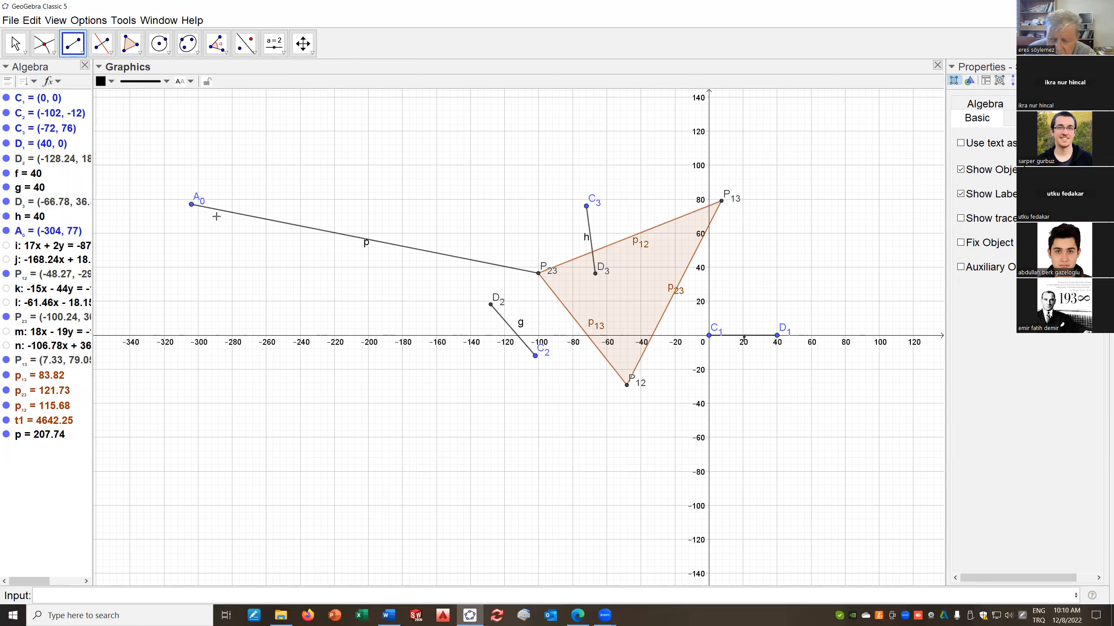
click(191, 204)
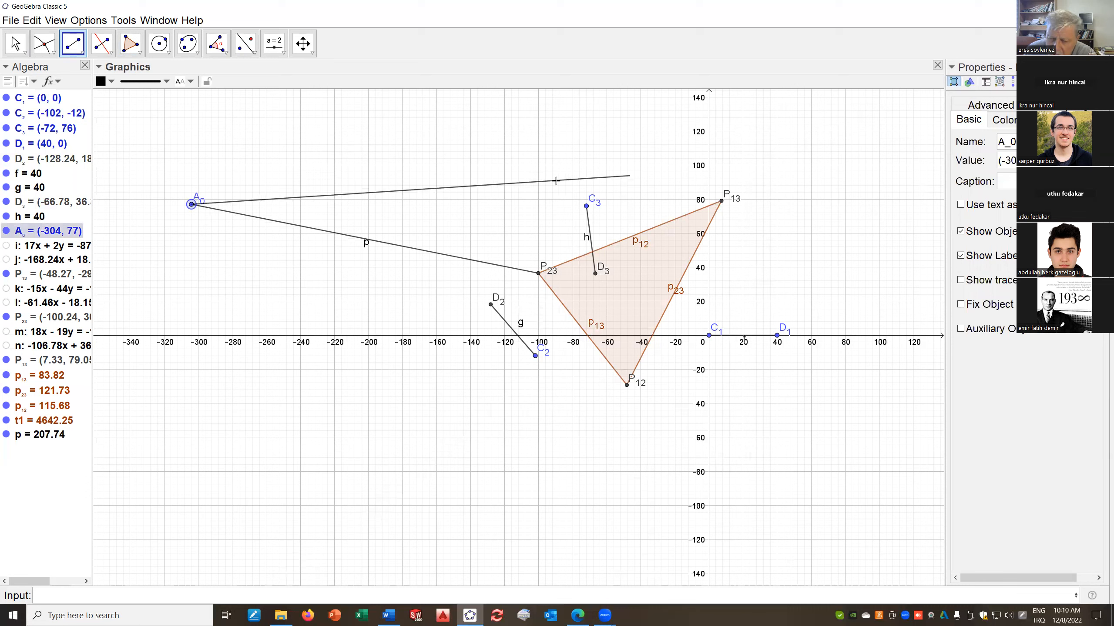
key(Escape)
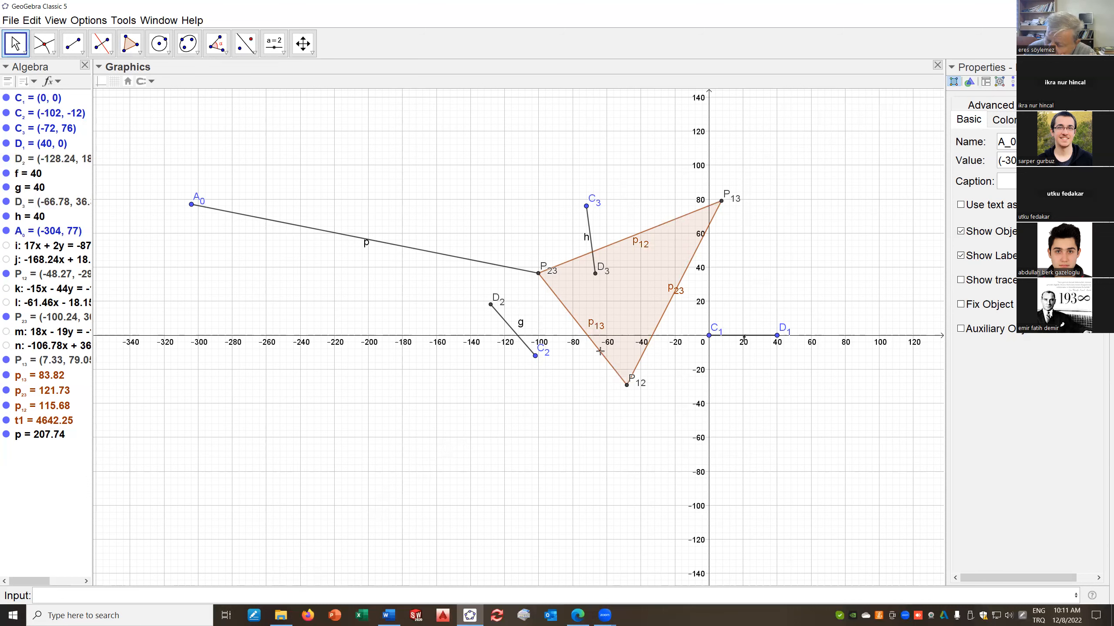
Create the angle from A_0 to P_12 with its vertex at the pole P_23
click(226, 54)
click(224, 71)
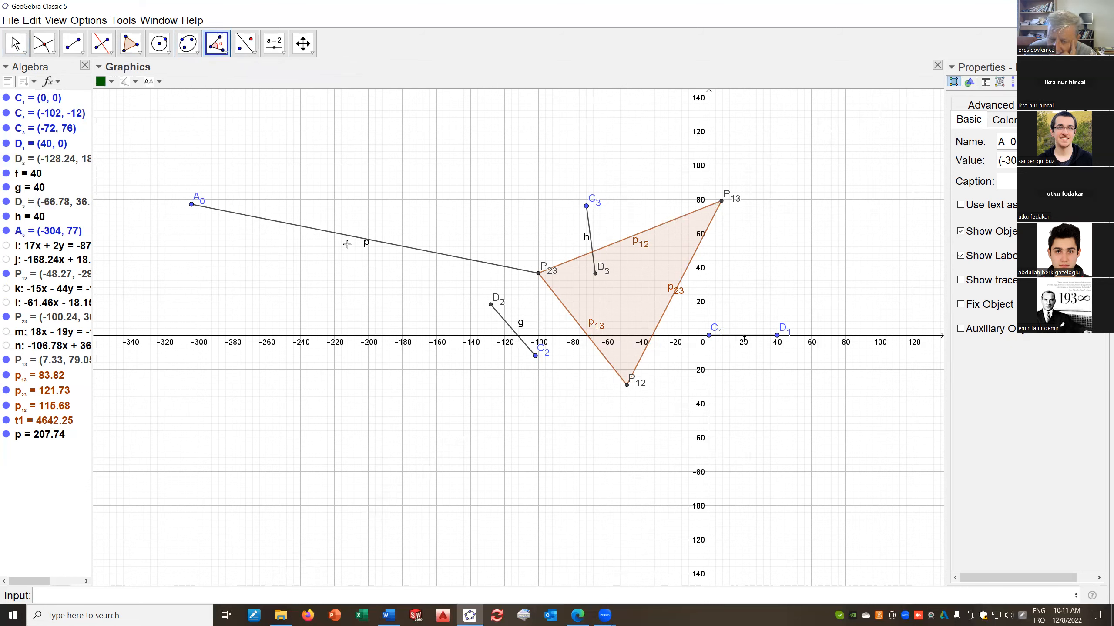
click(192, 205)
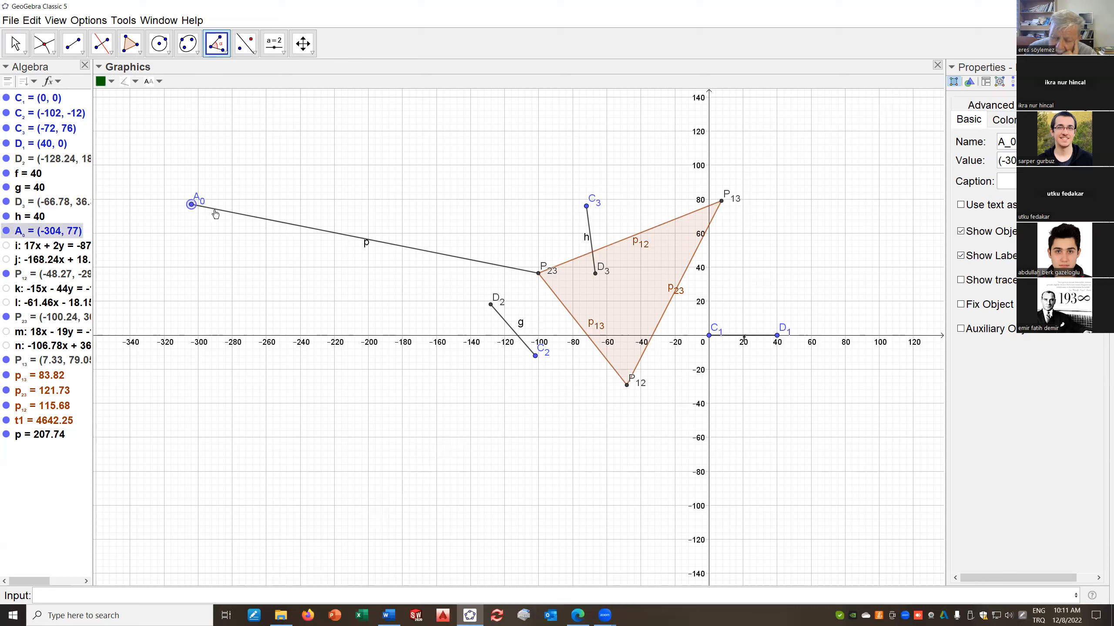
click(539, 274)
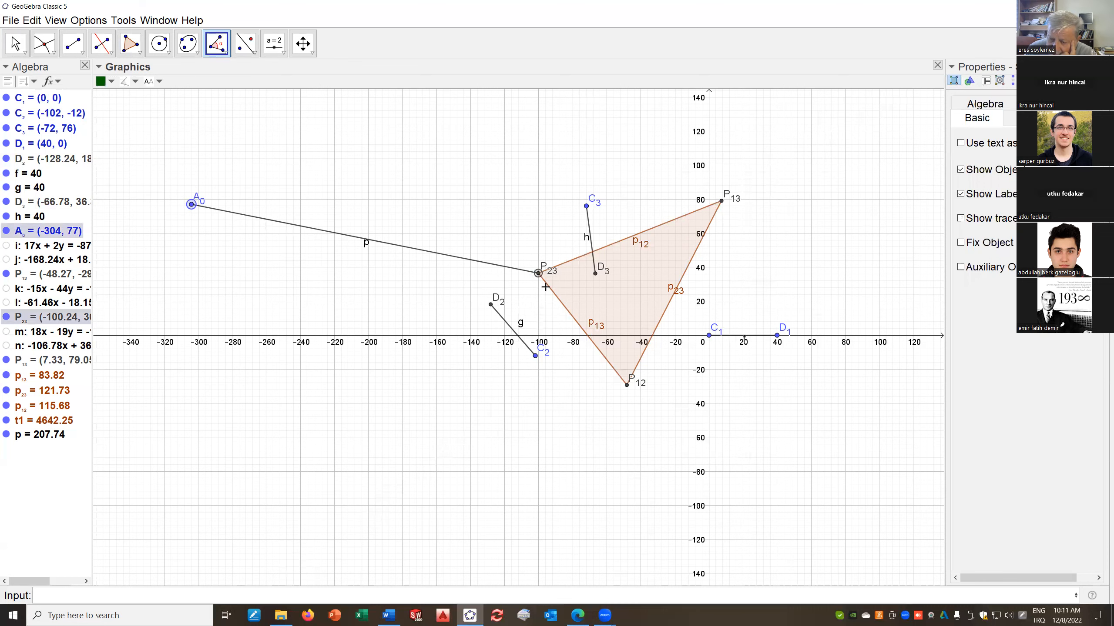
click(628, 385)
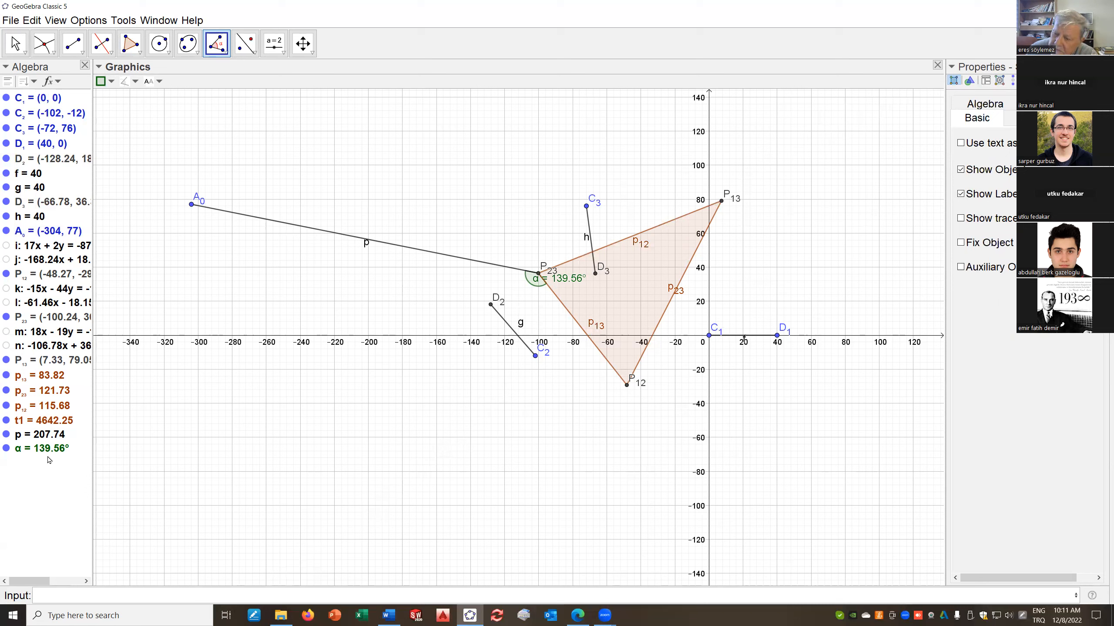
Construct a counterclockwise Angle with Given Size of α from P_13 about the vertex P_23
click(226, 53)
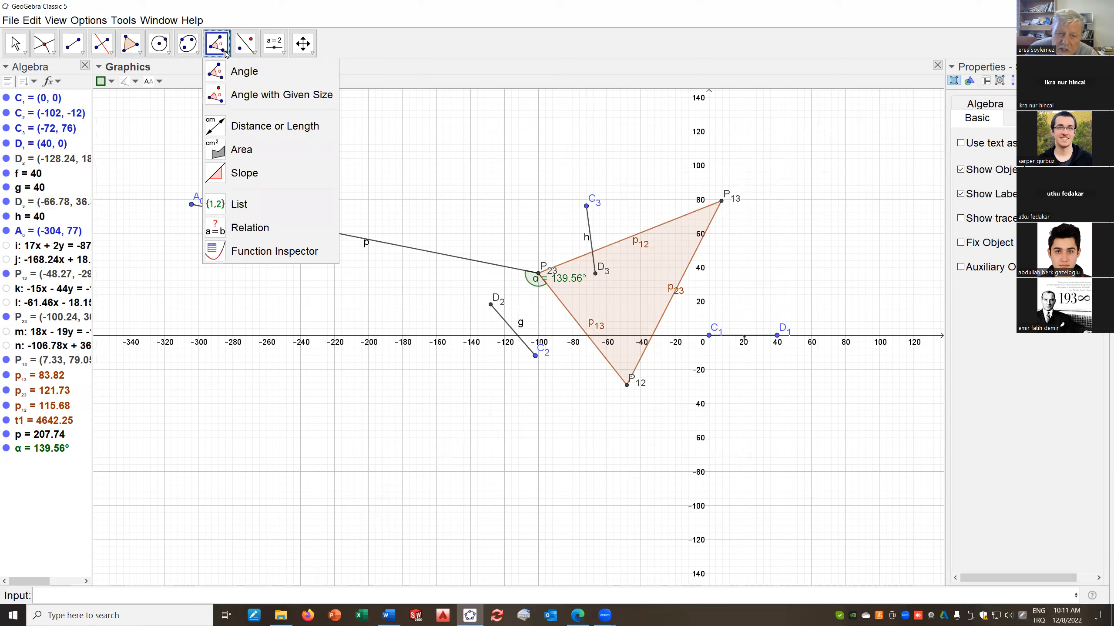
click(216, 97)
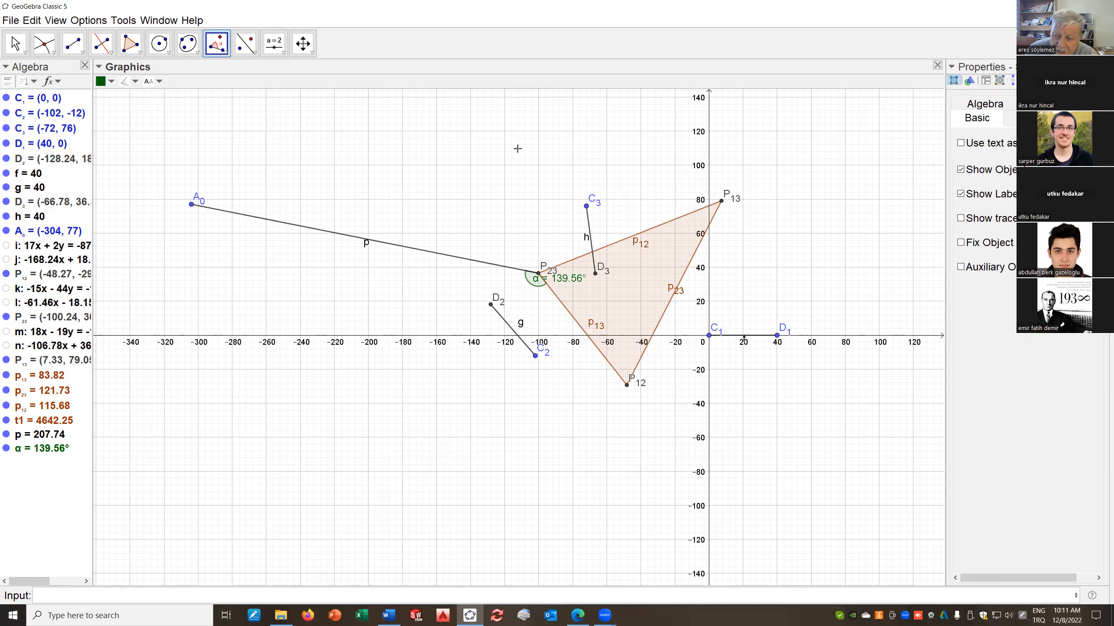
click(721, 201)
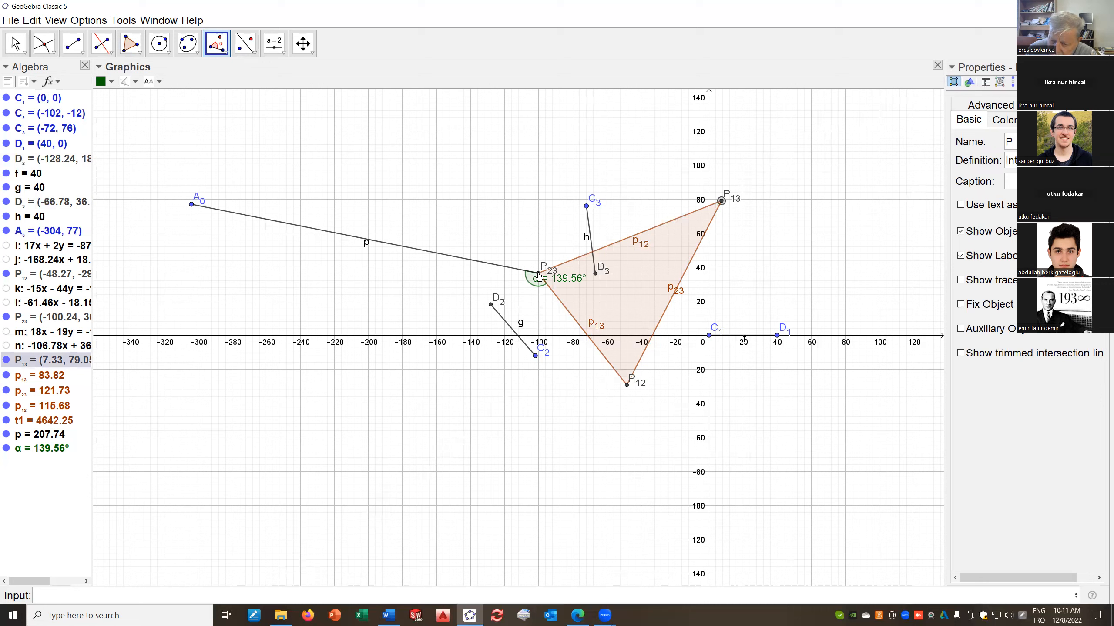
click(539, 276)
text(20)
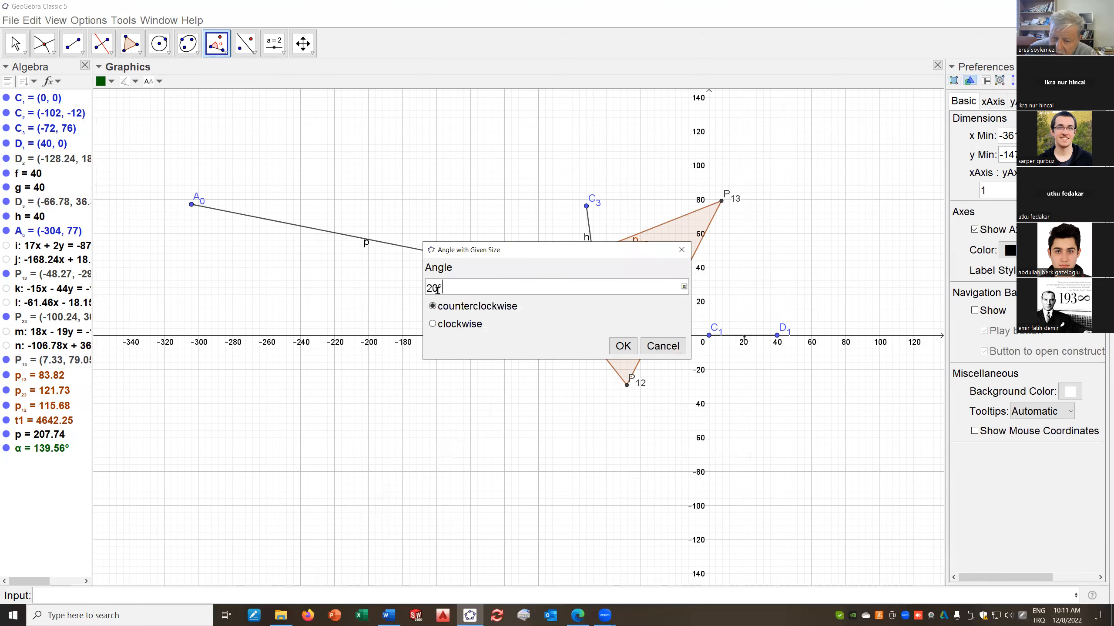
drag(453, 285, 418, 293)
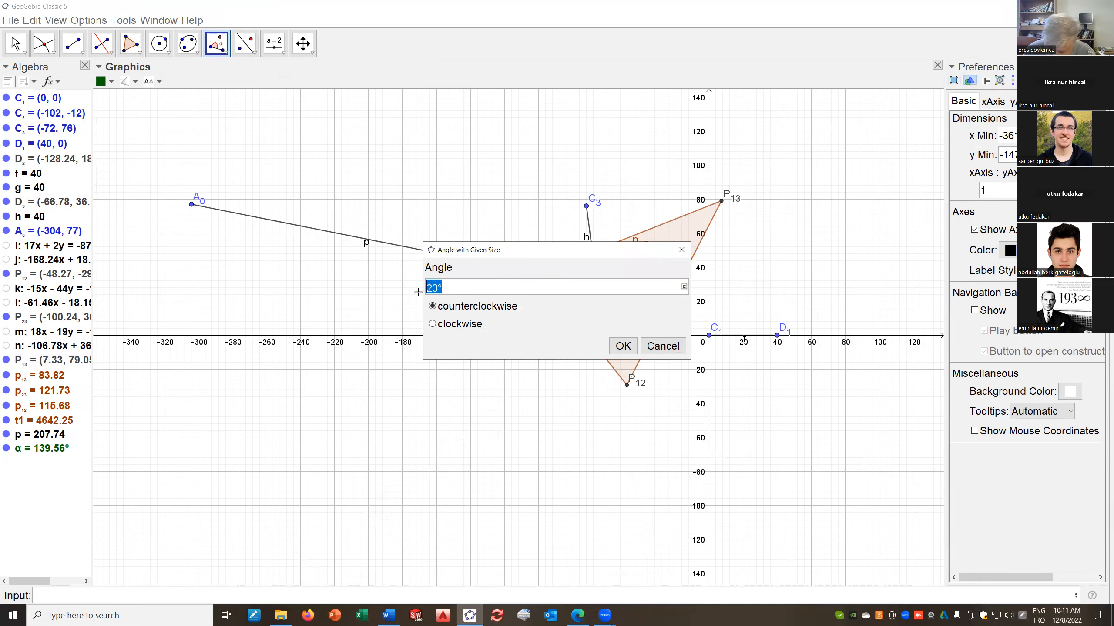
text(α)
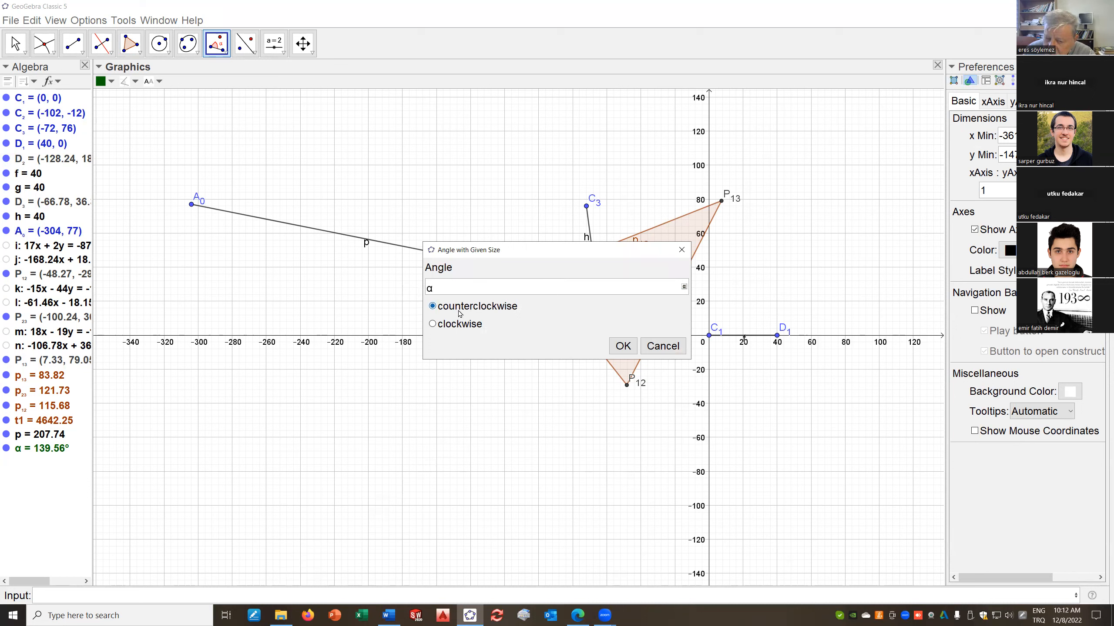
click(622, 346)
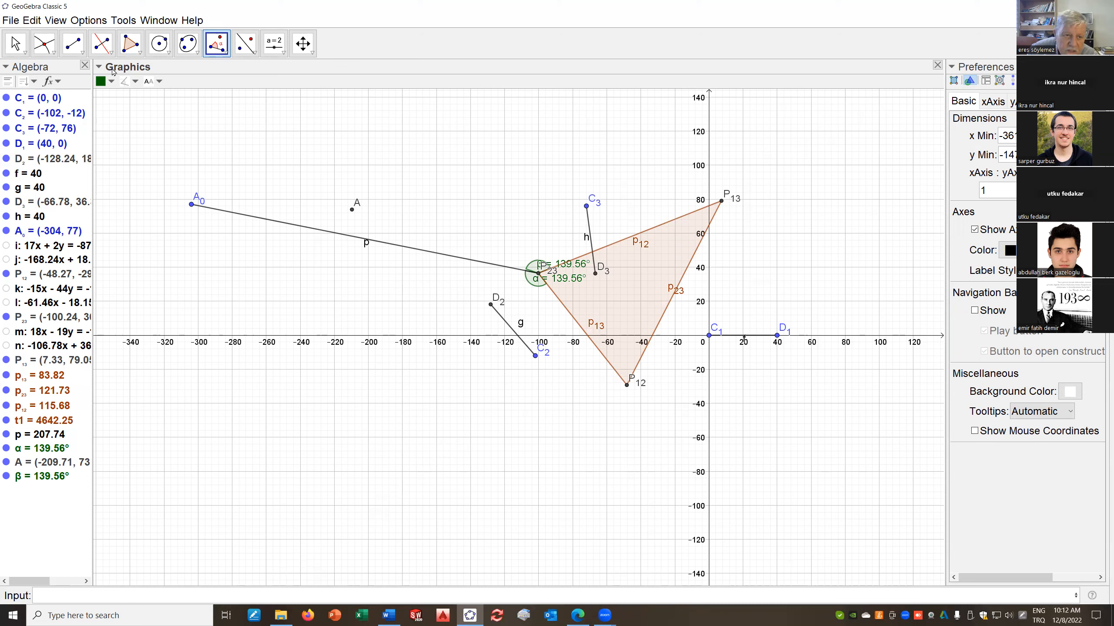
Draw a line through the rotated point A and the pole P_23
click(74, 49)
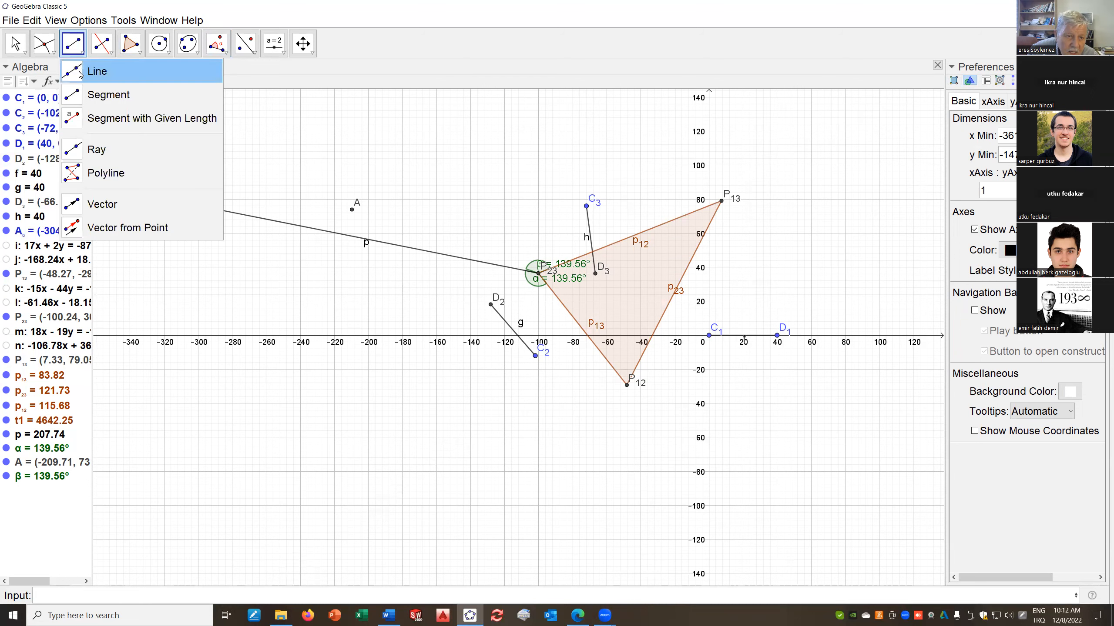
click(73, 70)
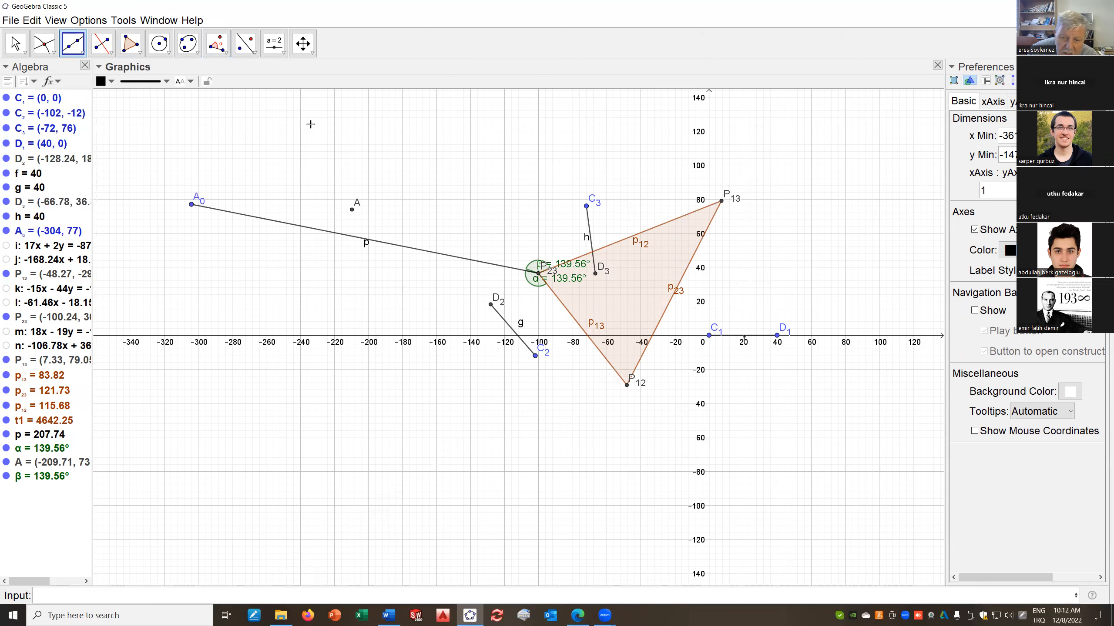
click(352, 211)
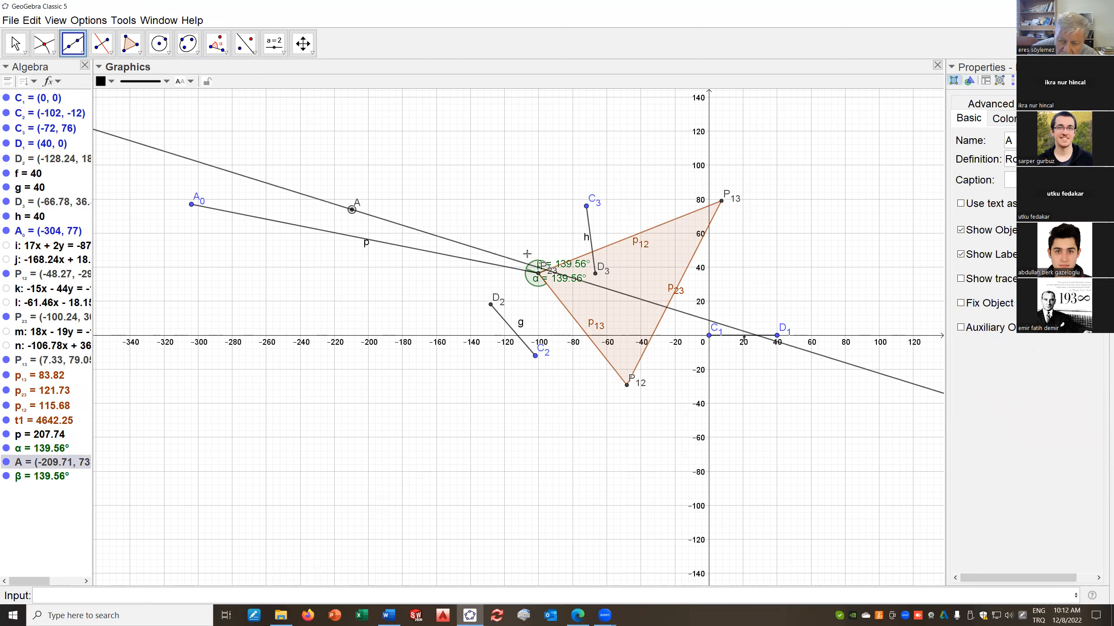
click(538, 274)
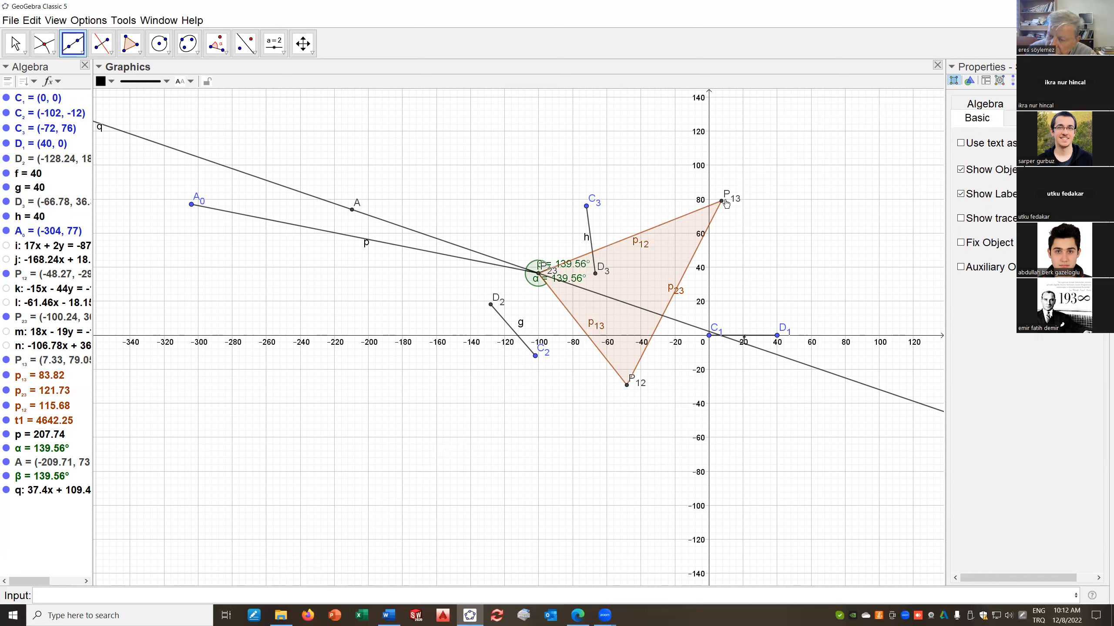
Hide both angles at P_23, the point A and the segment from A_0 to P_23
right_click(536, 269)
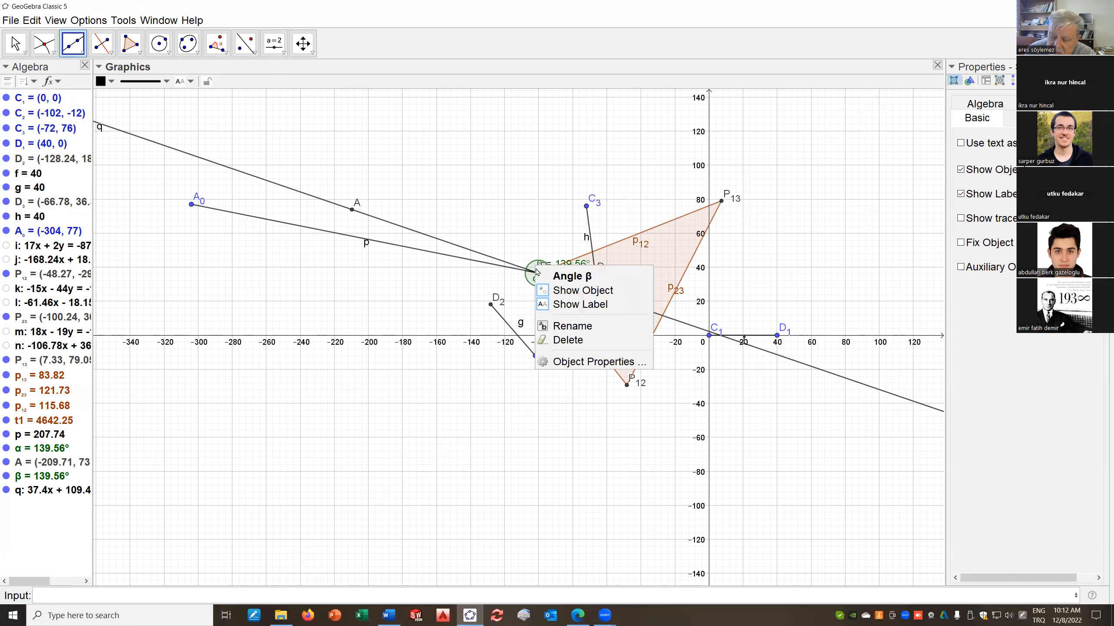
click(561, 291)
right_click(534, 281)
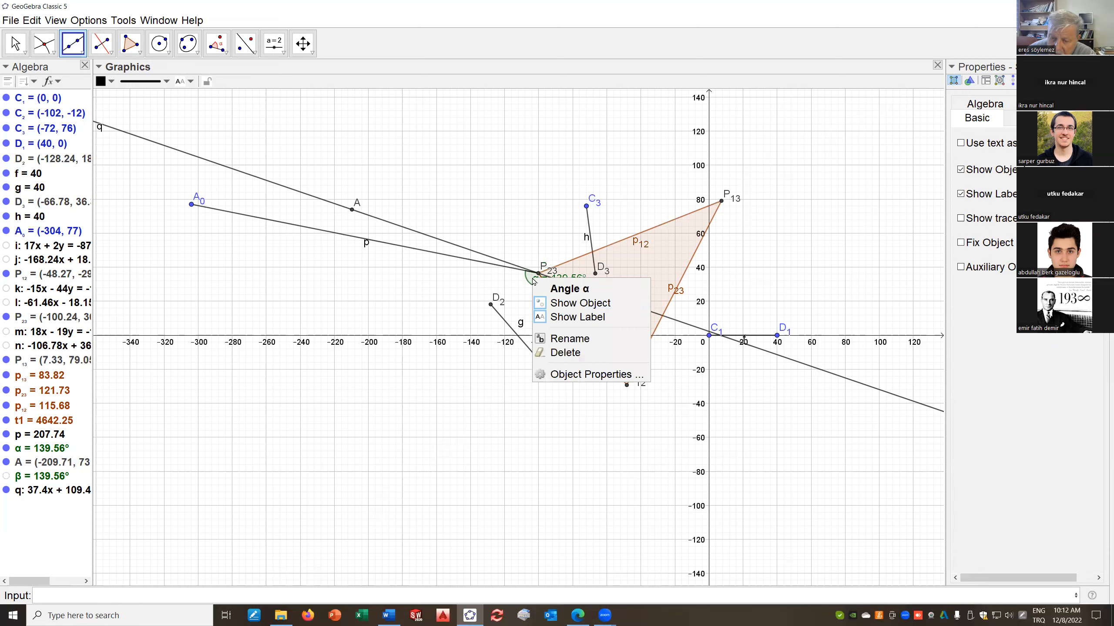
click(553, 303)
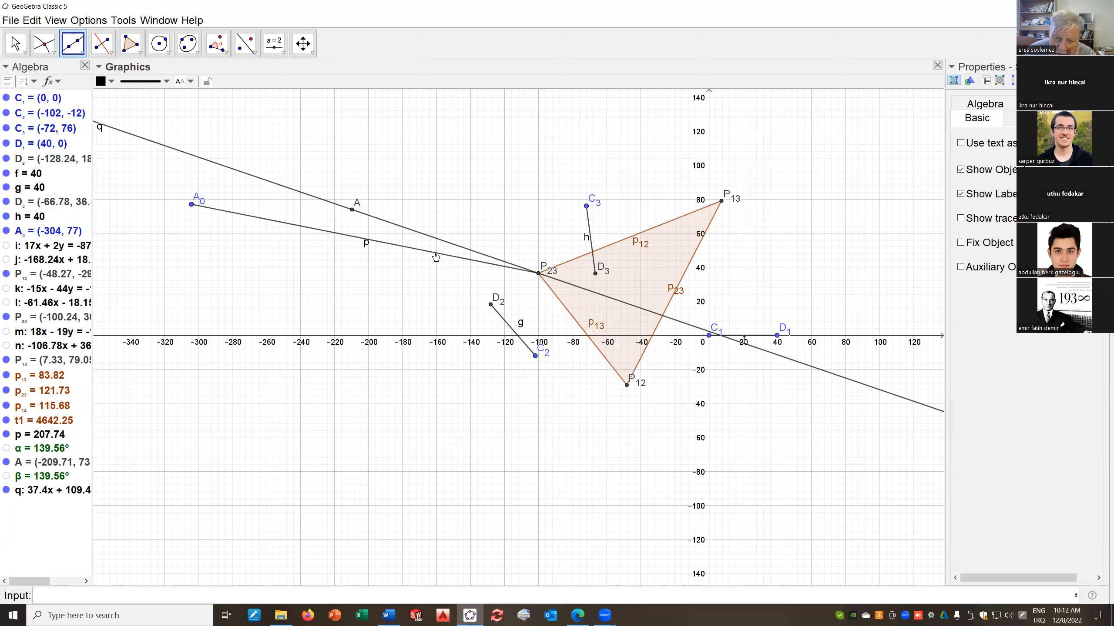
right_click(353, 211)
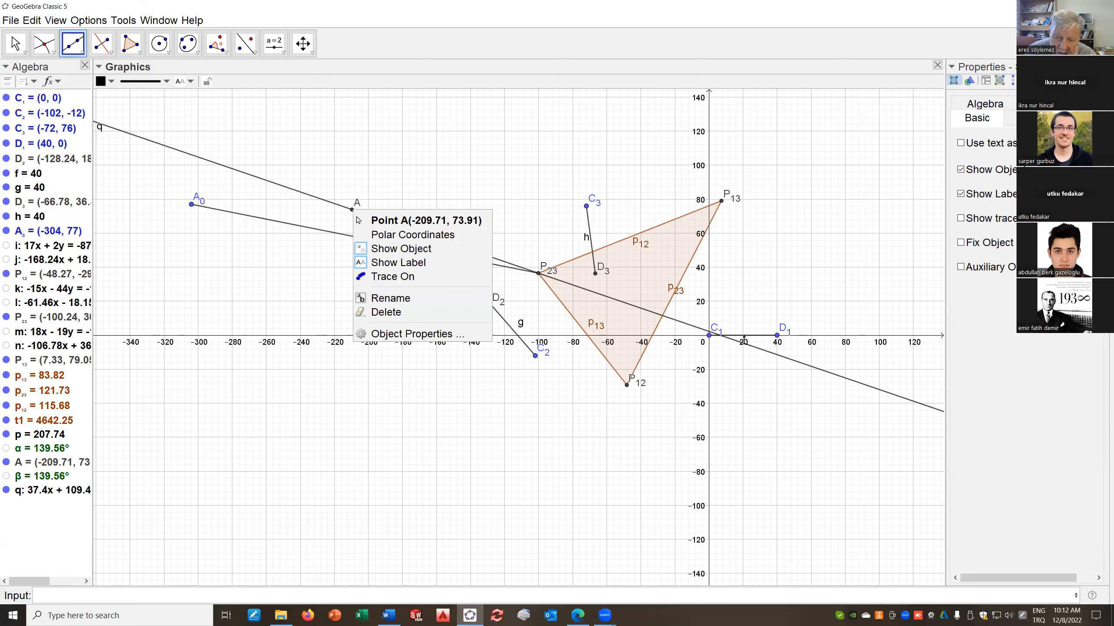
click(388, 250)
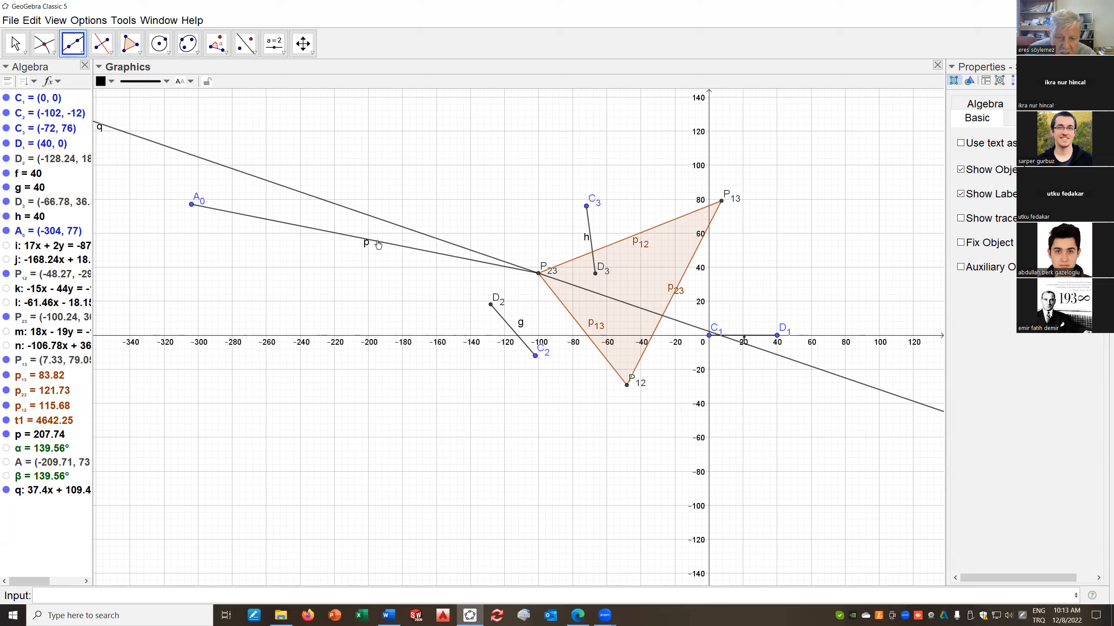
right_click(378, 245)
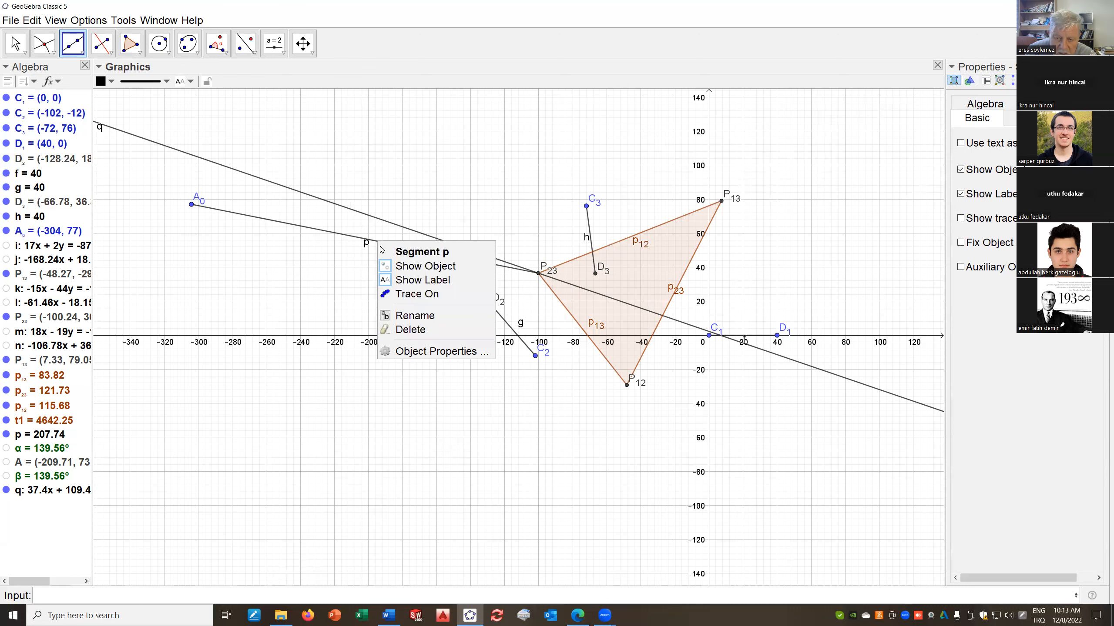
click(408, 268)
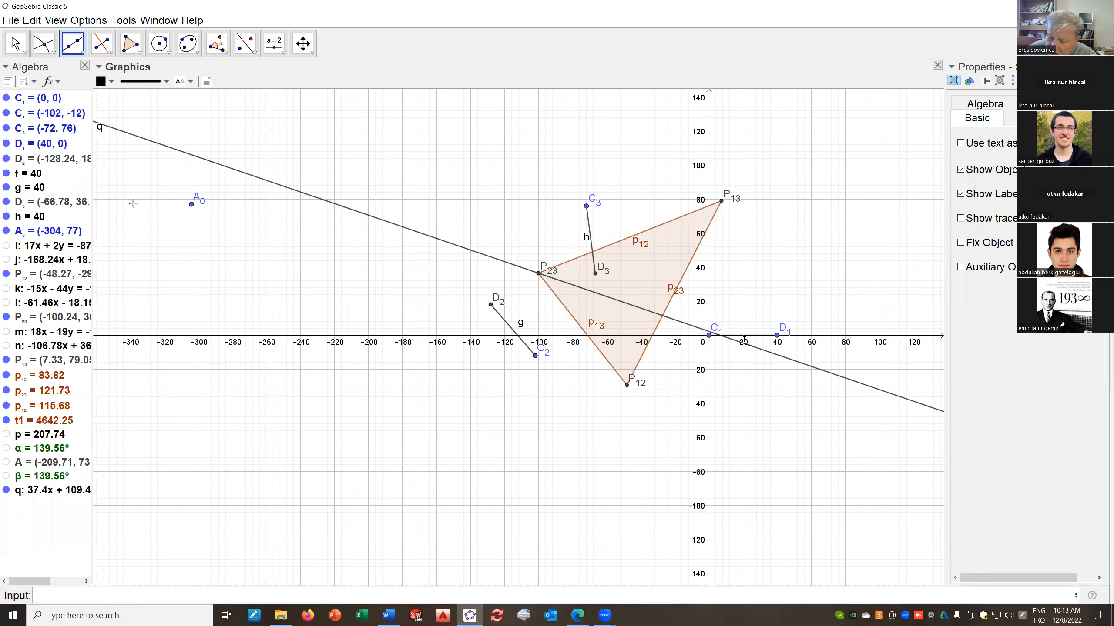
Draw a segment from A_0 to the pole P_13
click(81, 53)
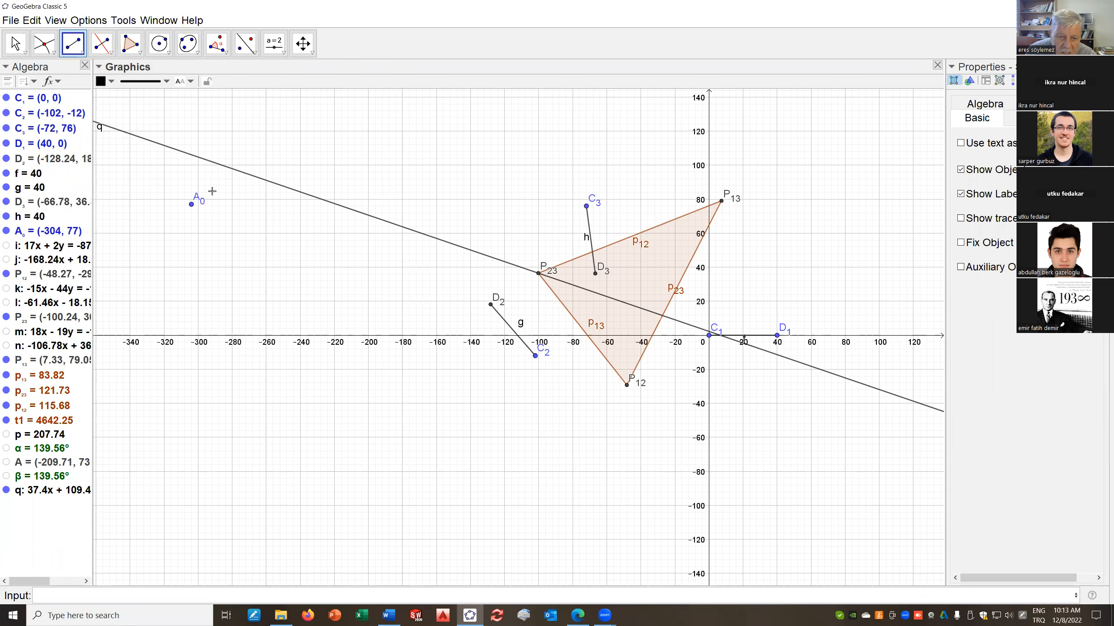
click(193, 207)
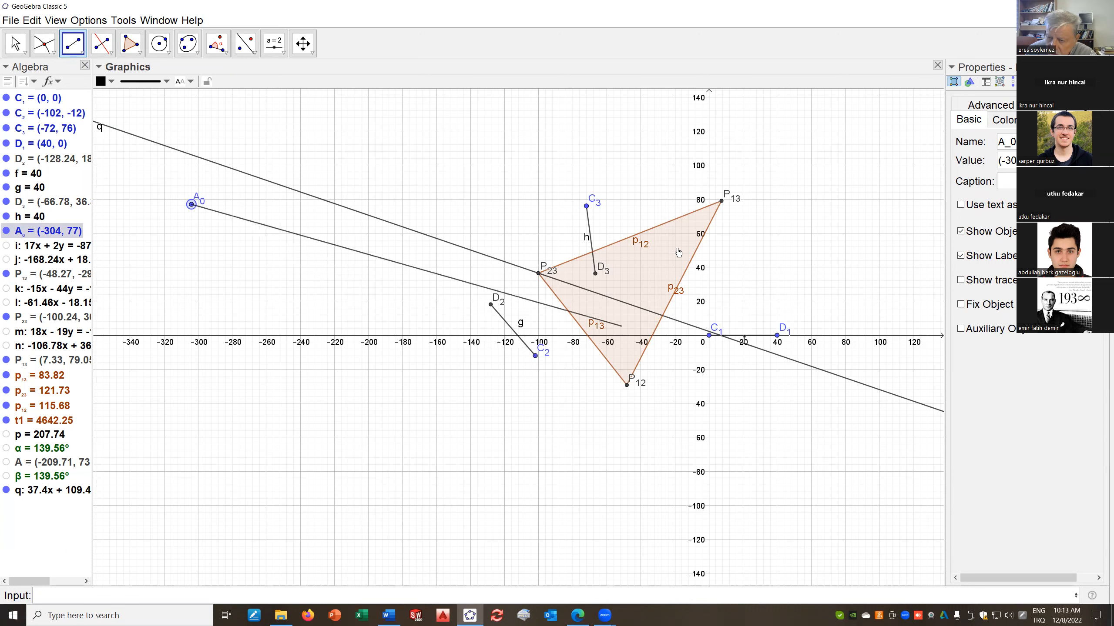
click(722, 203)
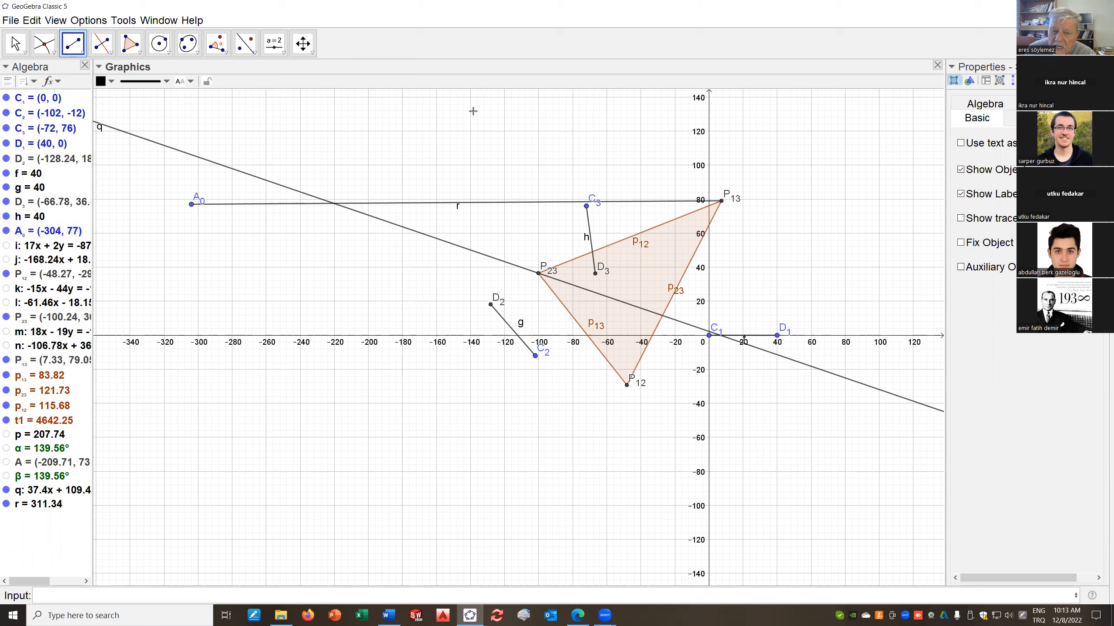
Create the angle from A_0 to P_23 with its vertex at the pole P_13
click(225, 52)
click(217, 76)
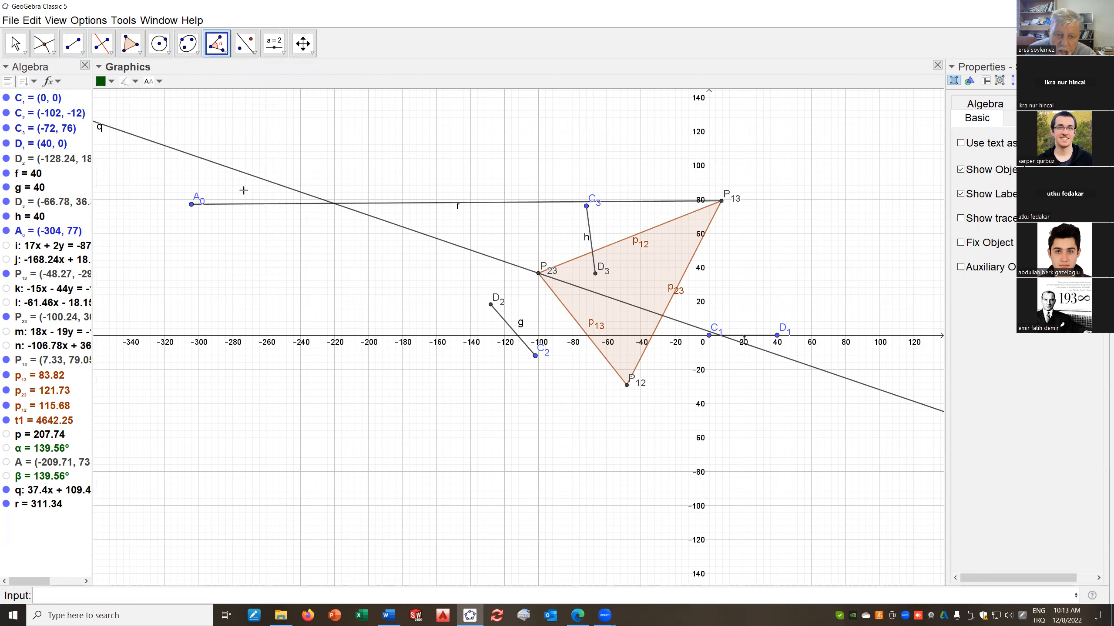
click(191, 206)
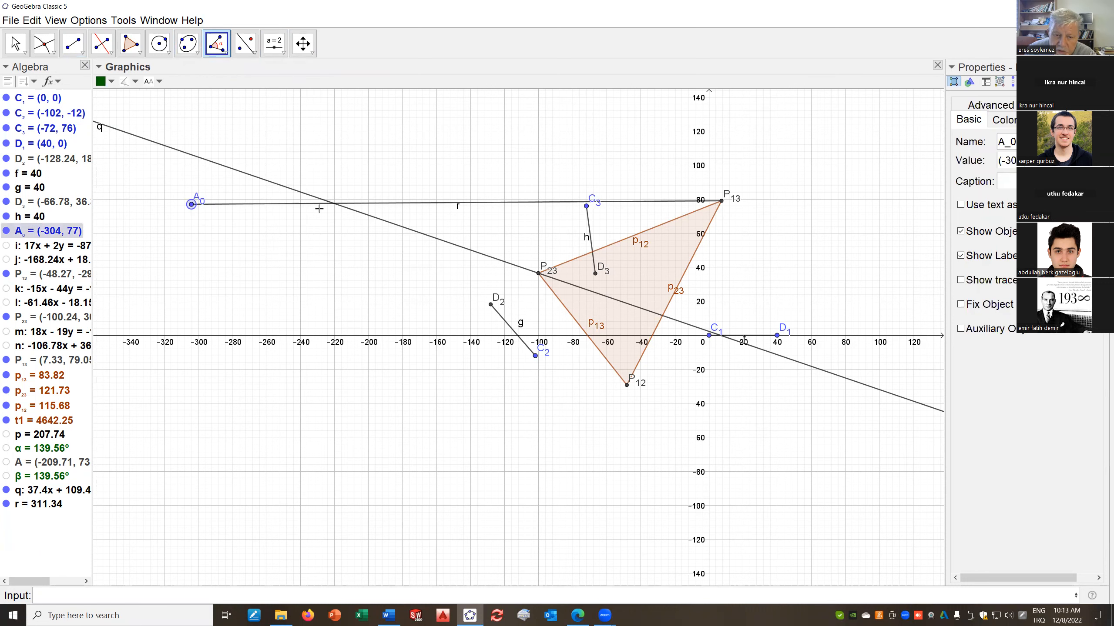
click(722, 202)
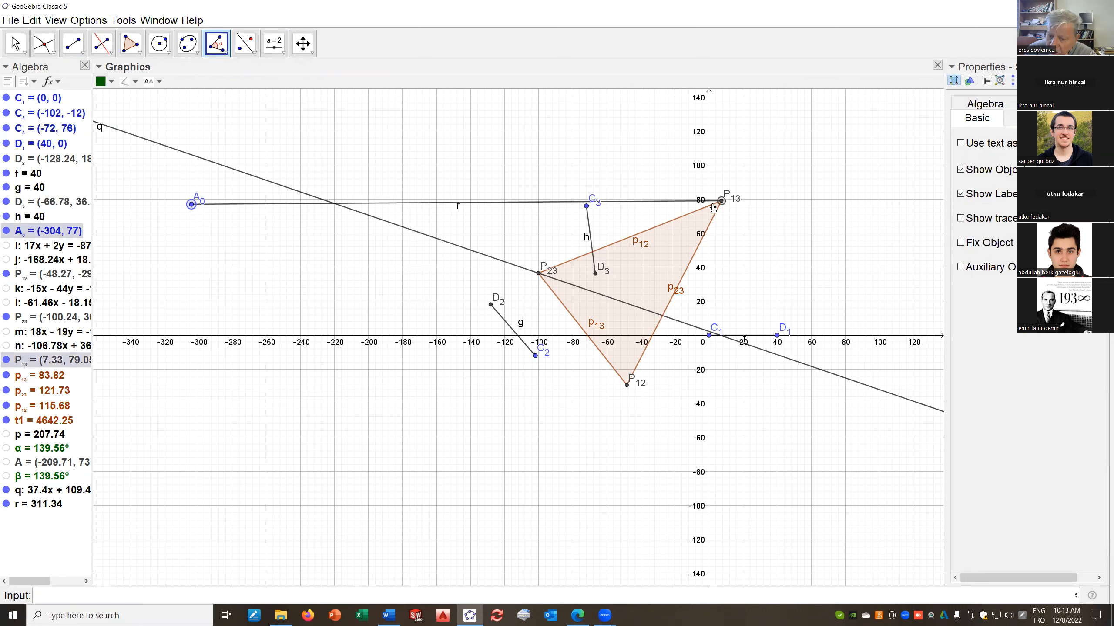
click(540, 273)
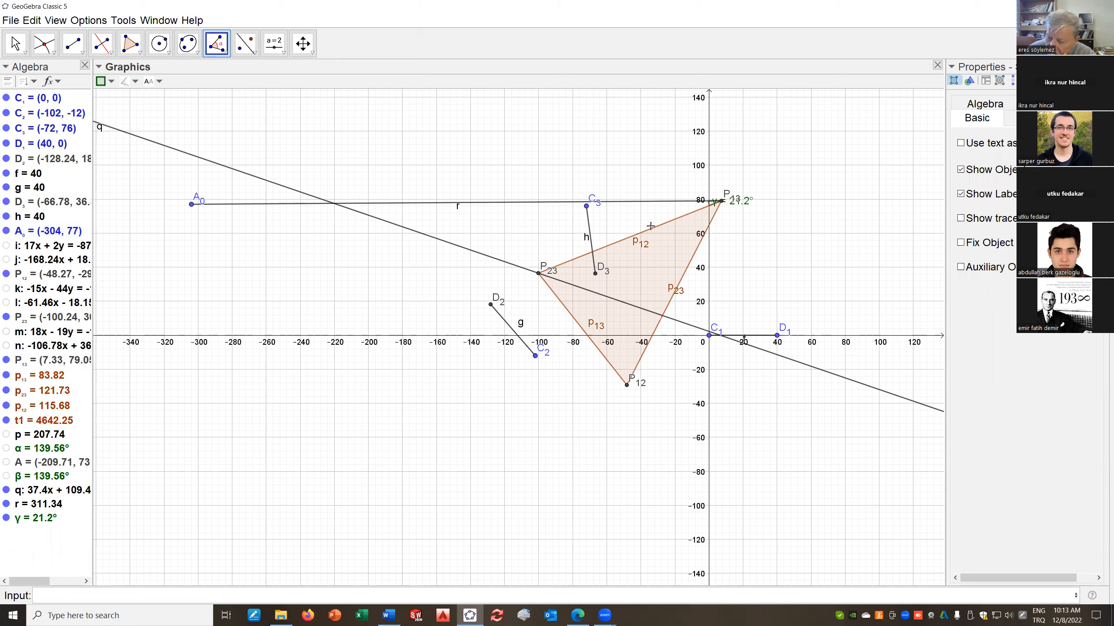
Construct a counterclockwise angle of size γ from the pole P_12 with its vertex at the pole P_13
click(225, 53)
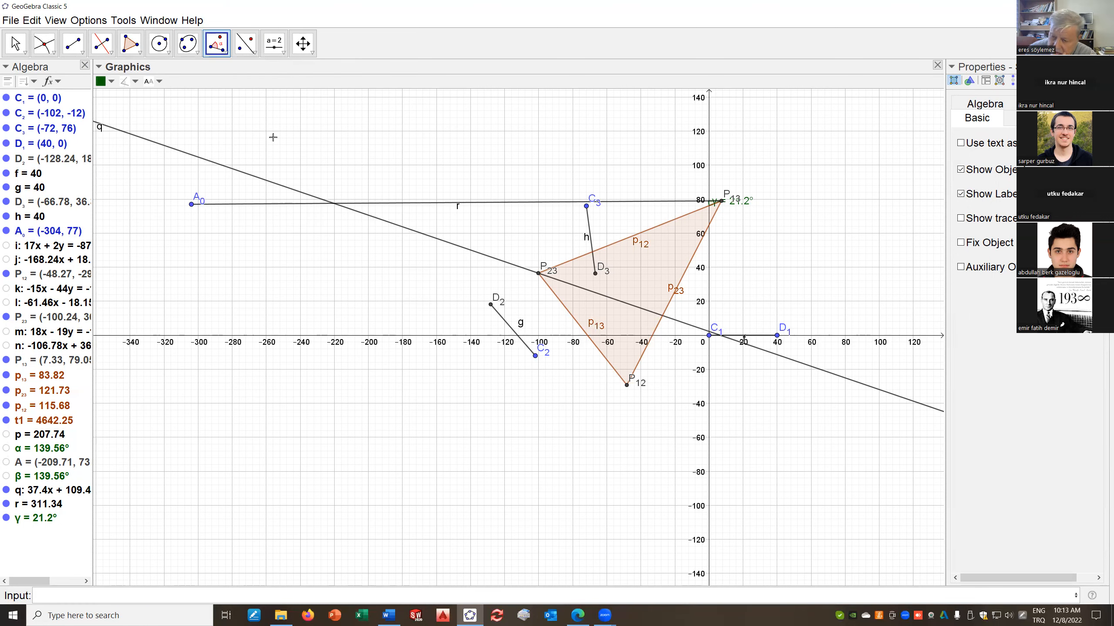
click(627, 386)
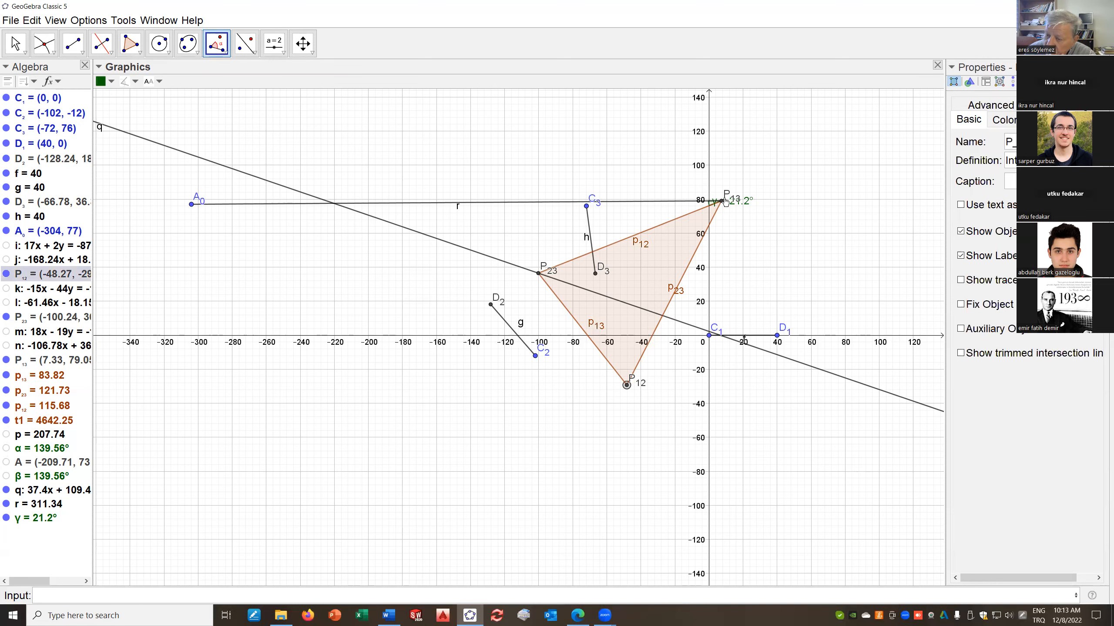
click(722, 203)
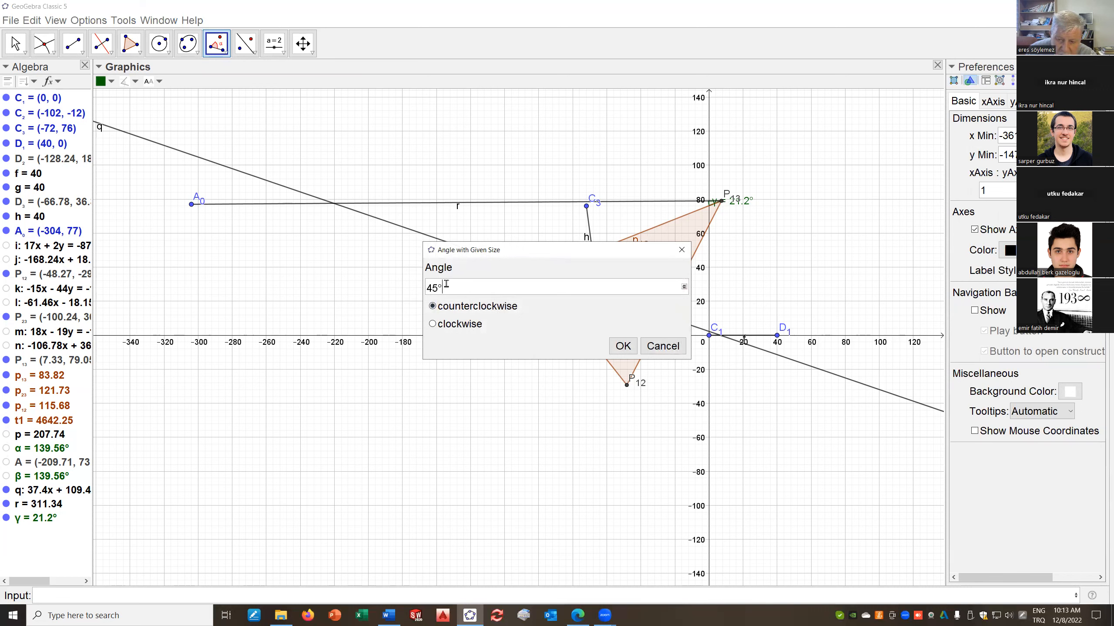
drag(445, 287, 414, 283)
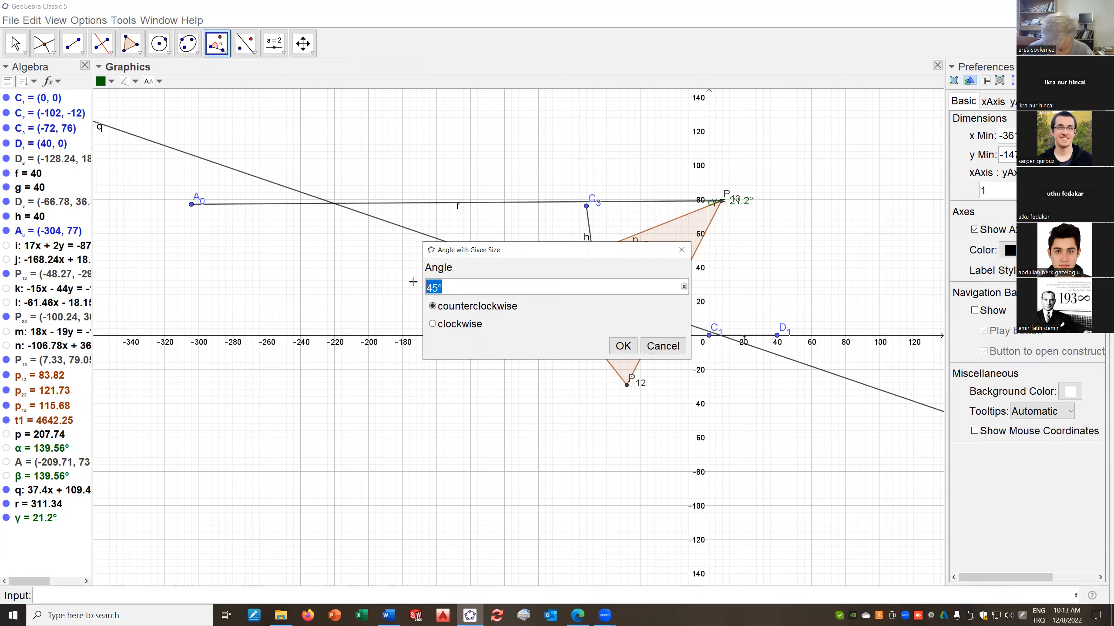
key(BackSpace)
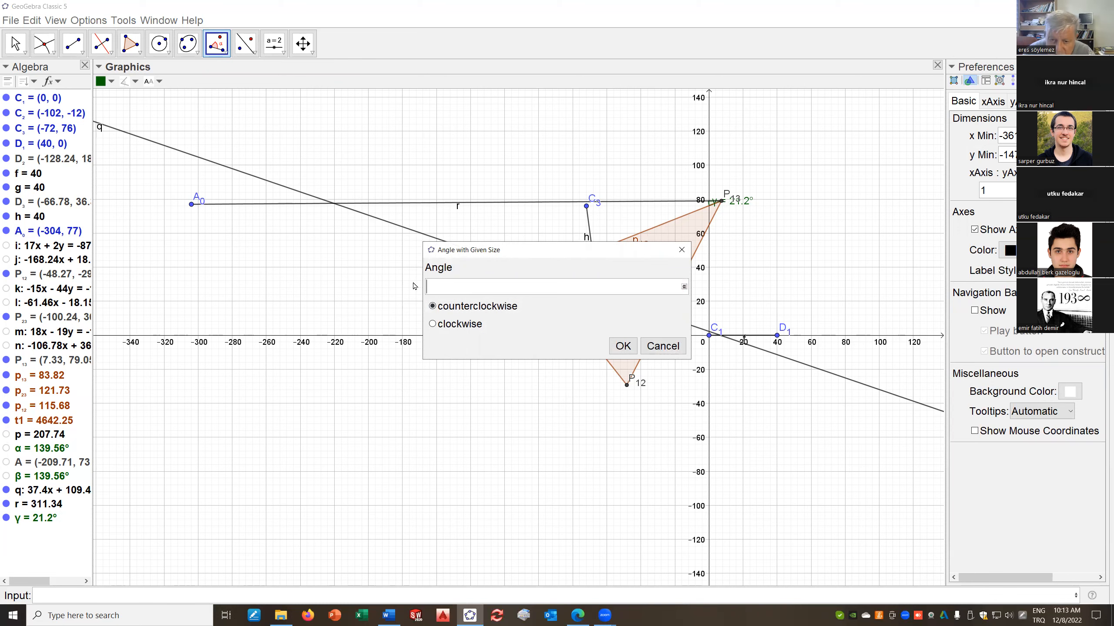
key(super+g)
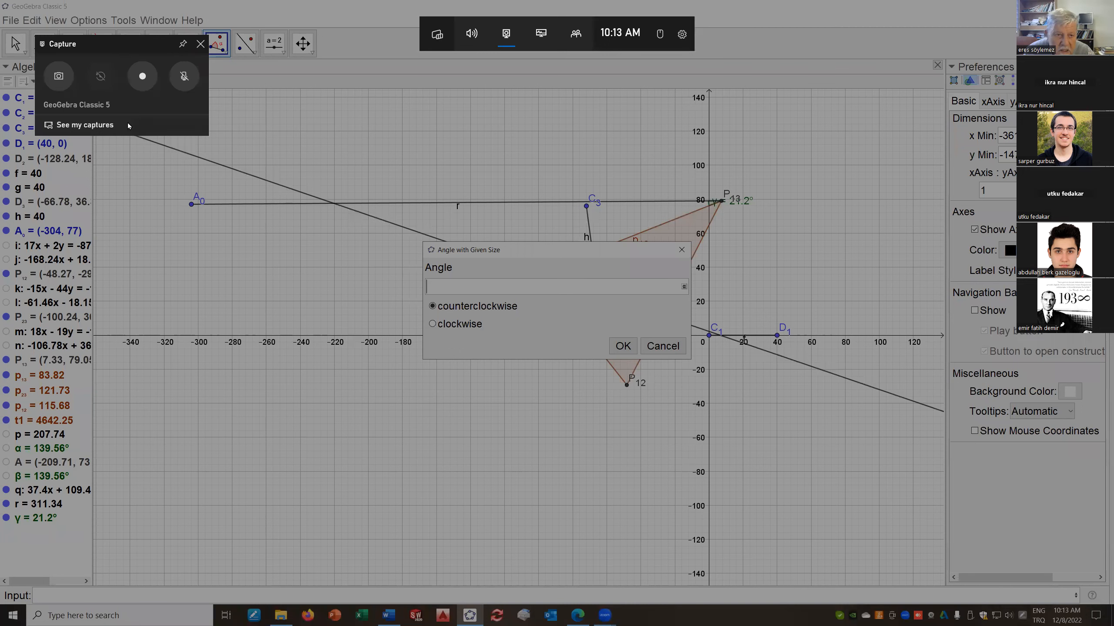
click(201, 44)
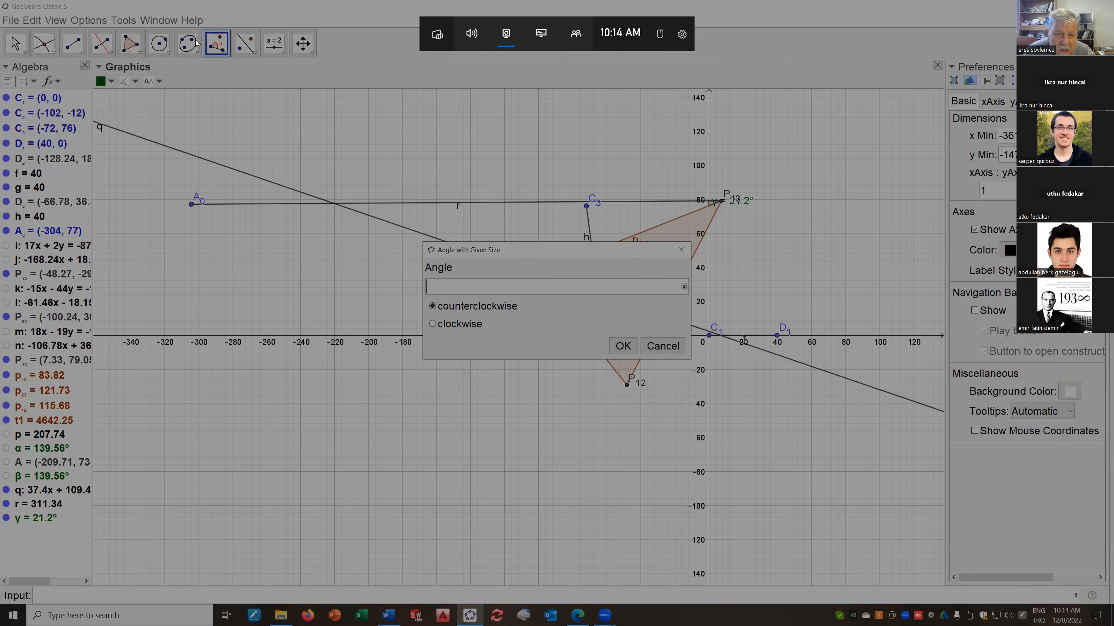
click(442, 294)
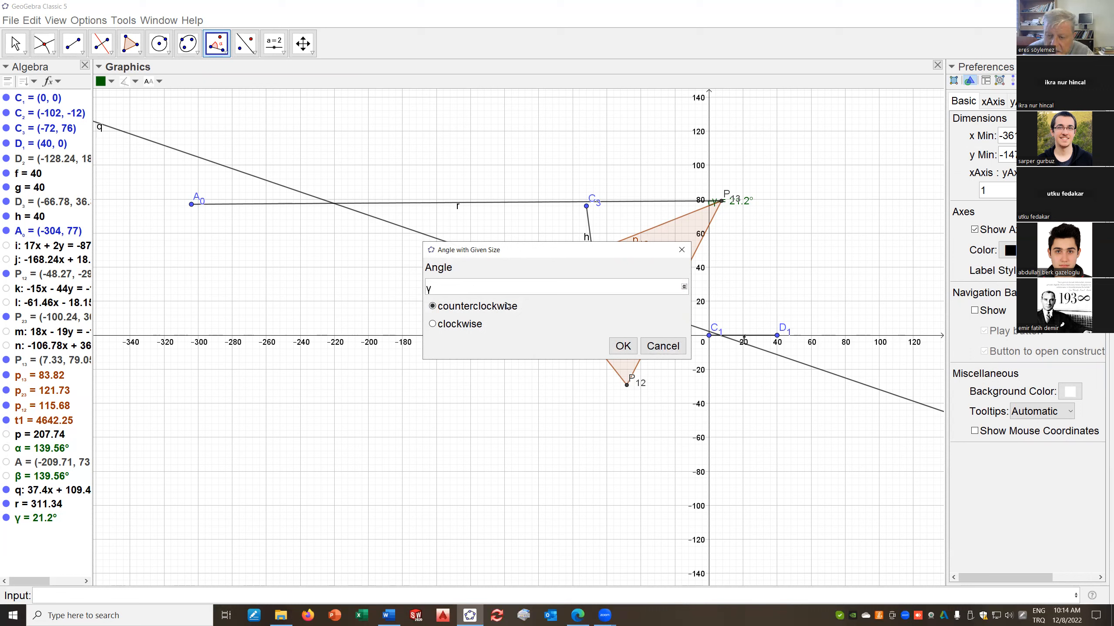
click(623, 346)
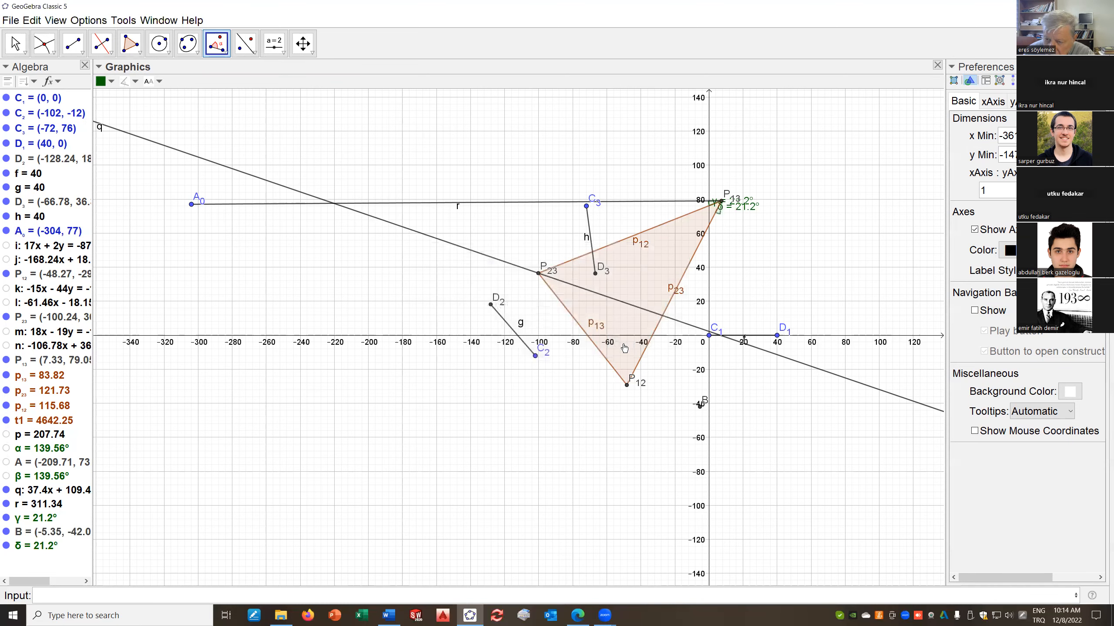
Draw a line through the rotated point B and the pole P_13
scroll(673, 364, down, 1)
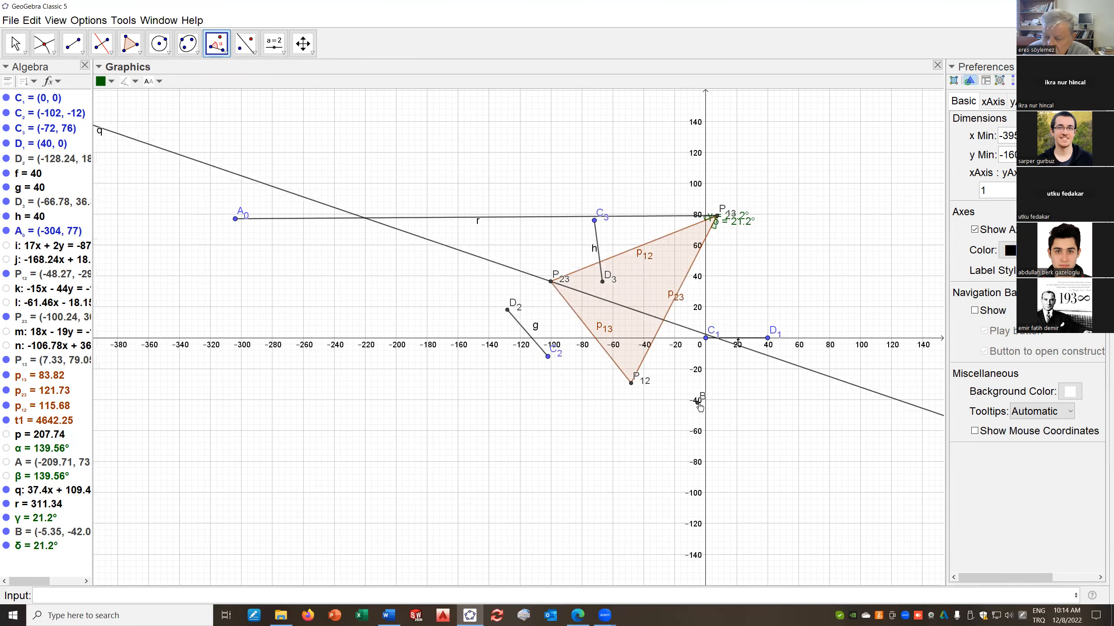
click(77, 52)
click(72, 70)
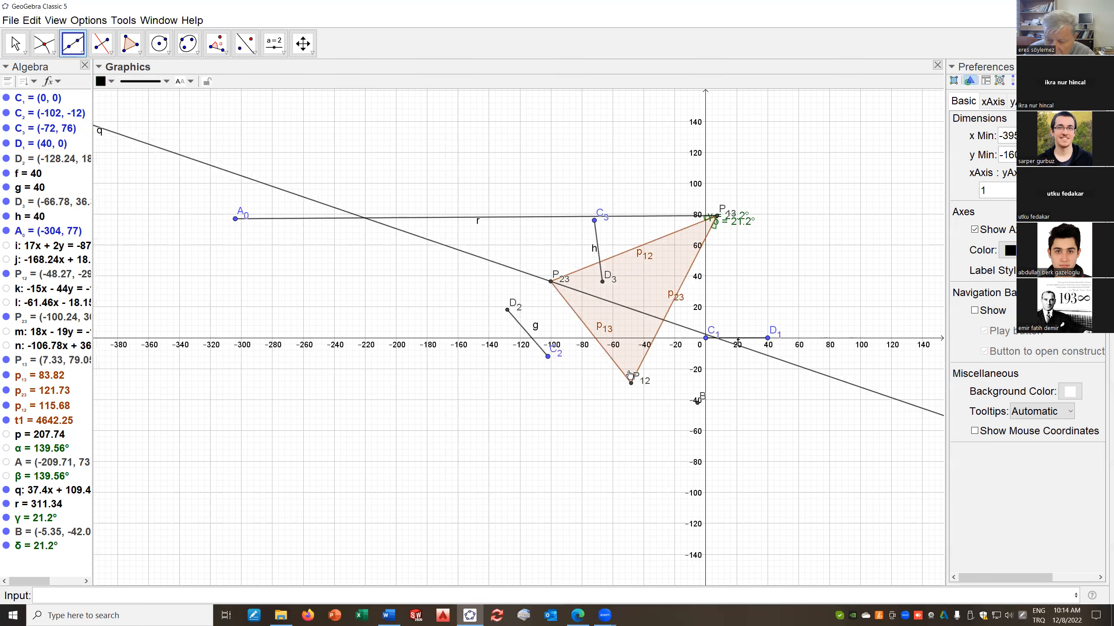
click(699, 401)
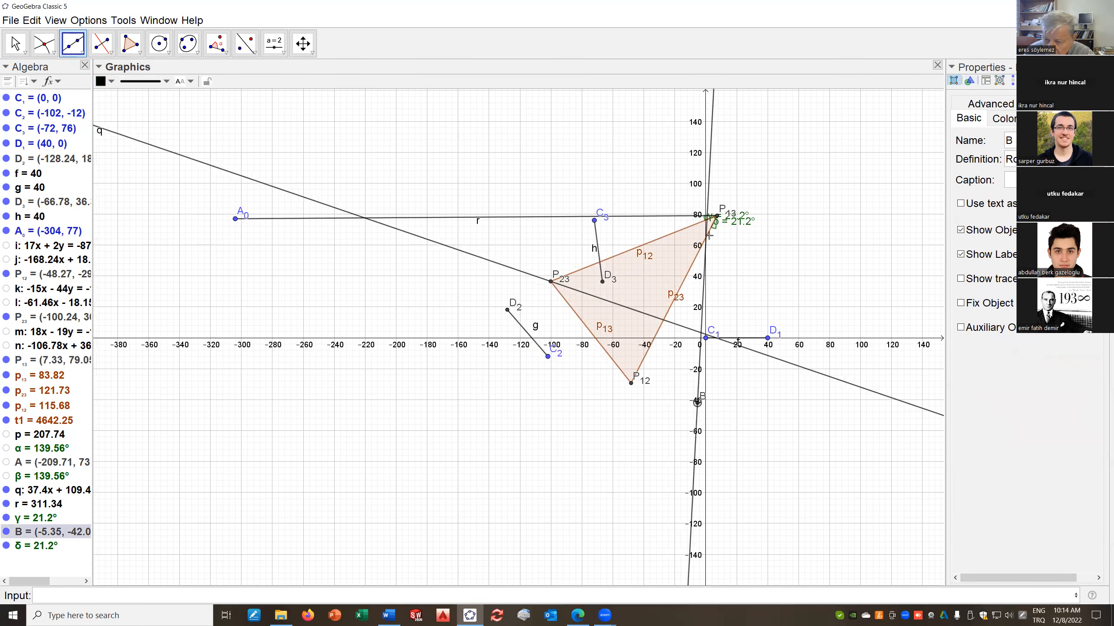
click(719, 219)
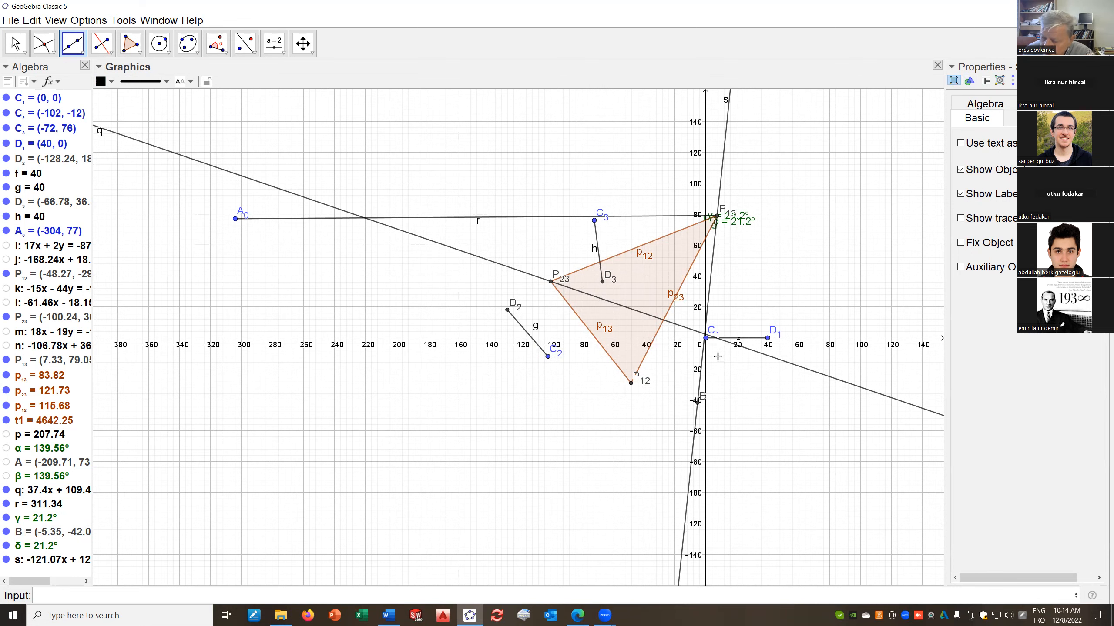
Create the intersection point of the lines through the poles P_23 and P_13, close to C_1
scroll(717, 356, up, 5)
scroll(710, 337, up, 4)
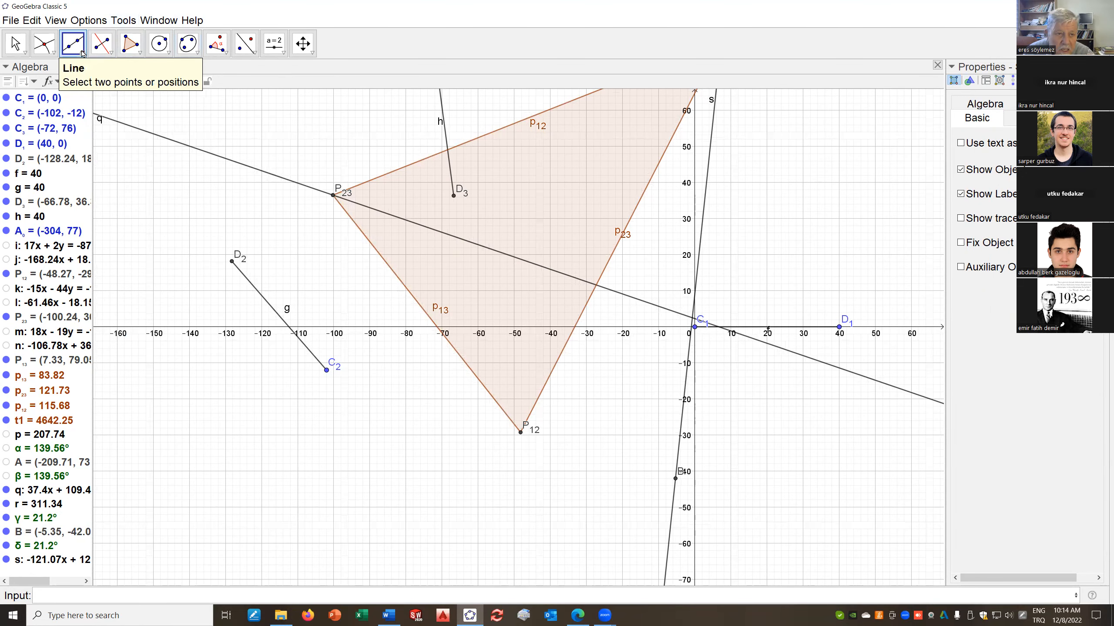
click(44, 44)
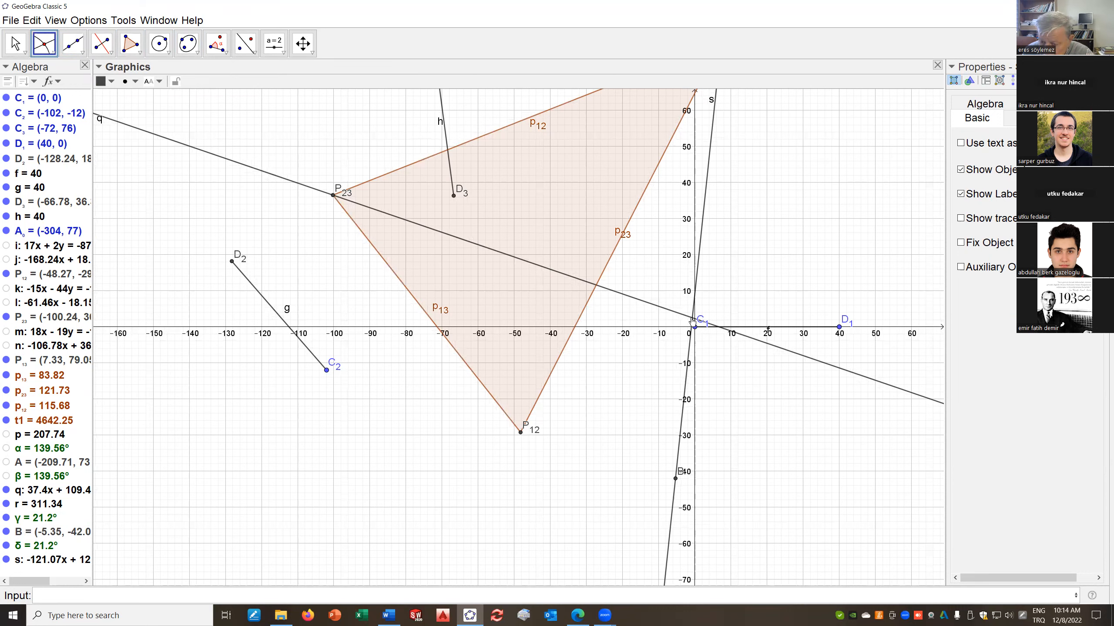
click(691, 322)
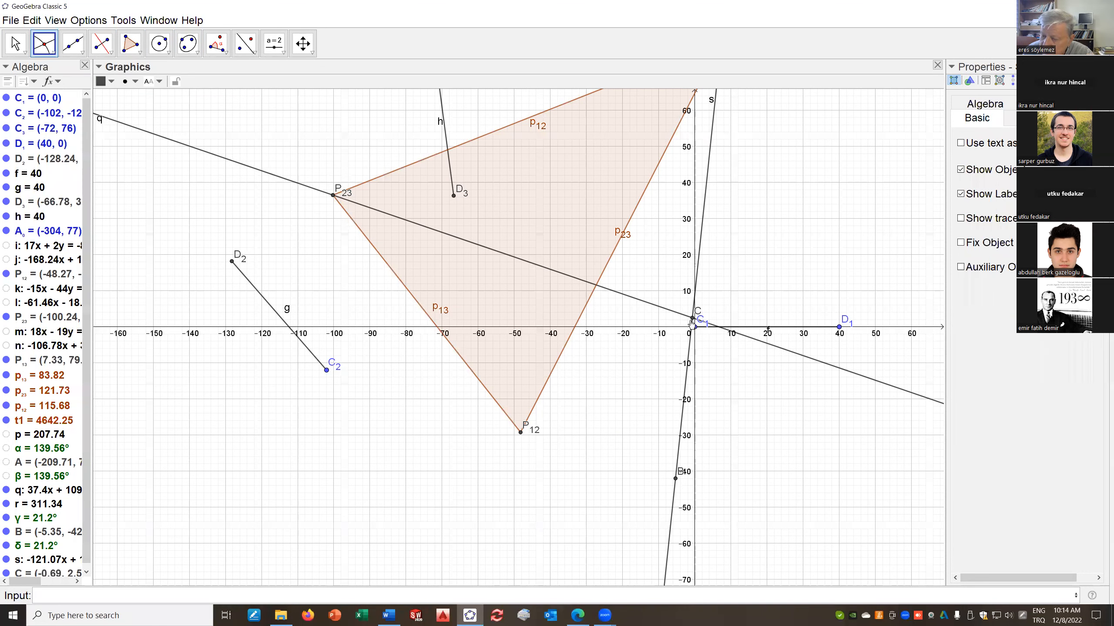
Rename the intersection point of the two pole lines as A'_G
right_click(693, 320)
click(733, 407)
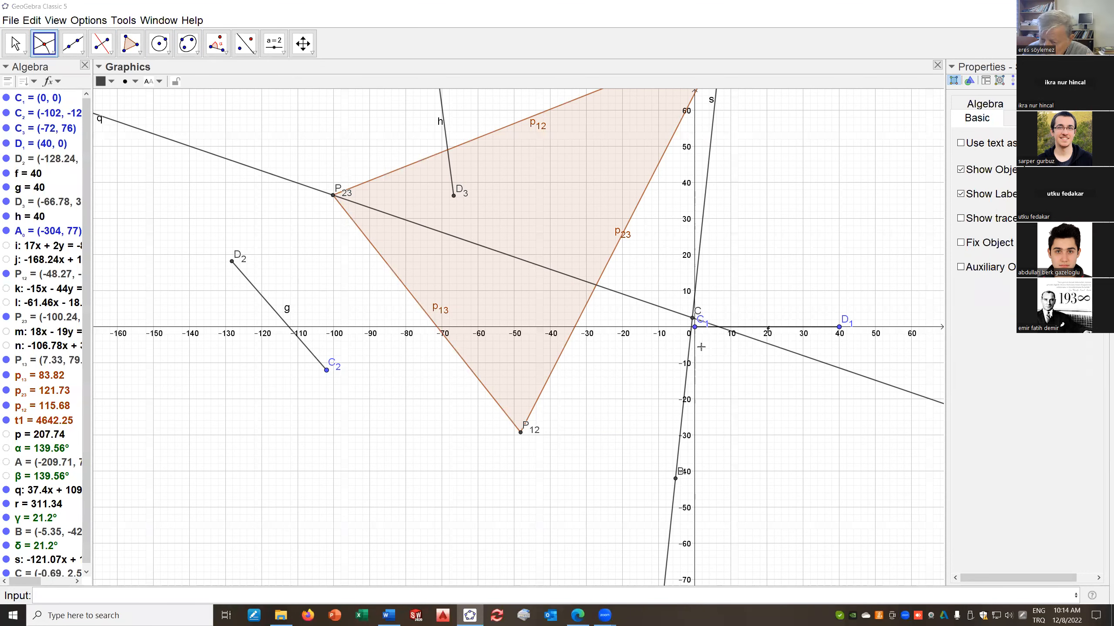
click(457, 308)
drag(457, 308, 390, 299)
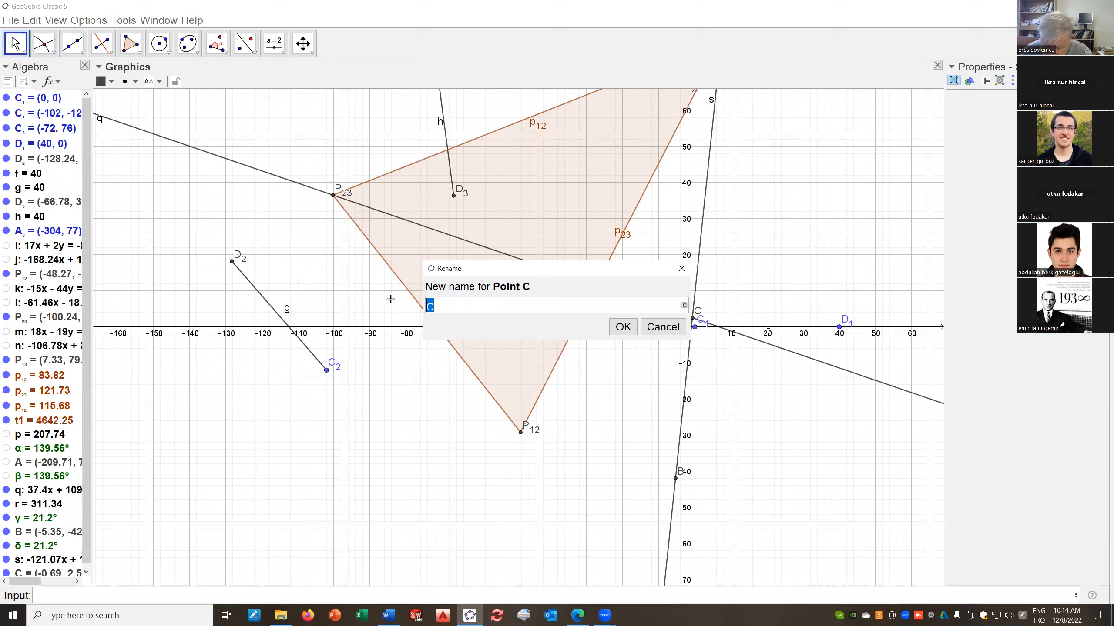
text(A)
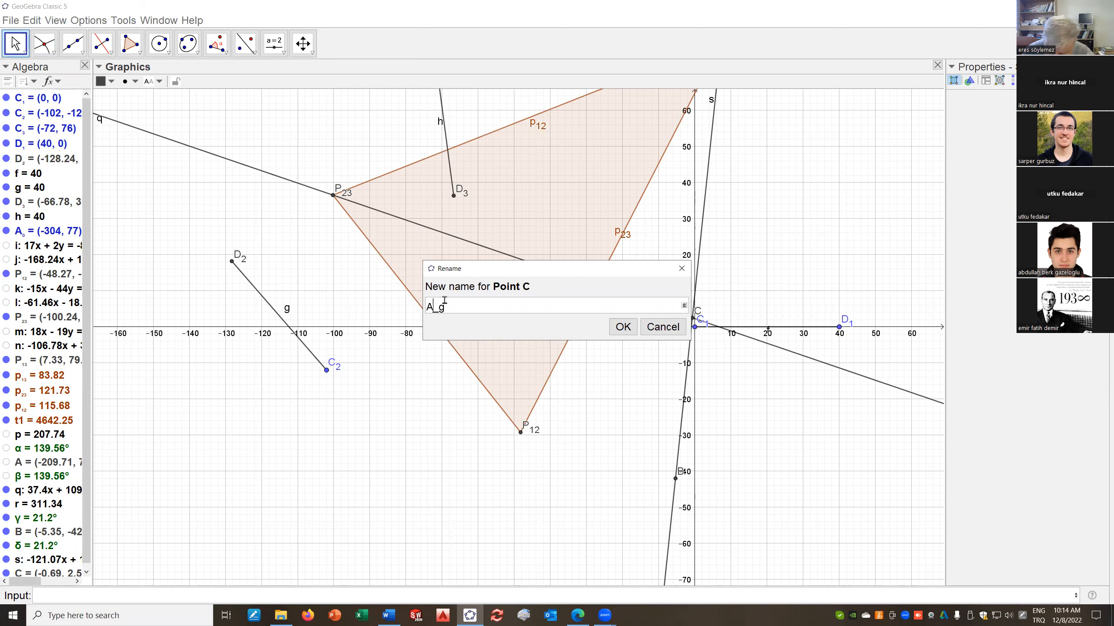
text(')
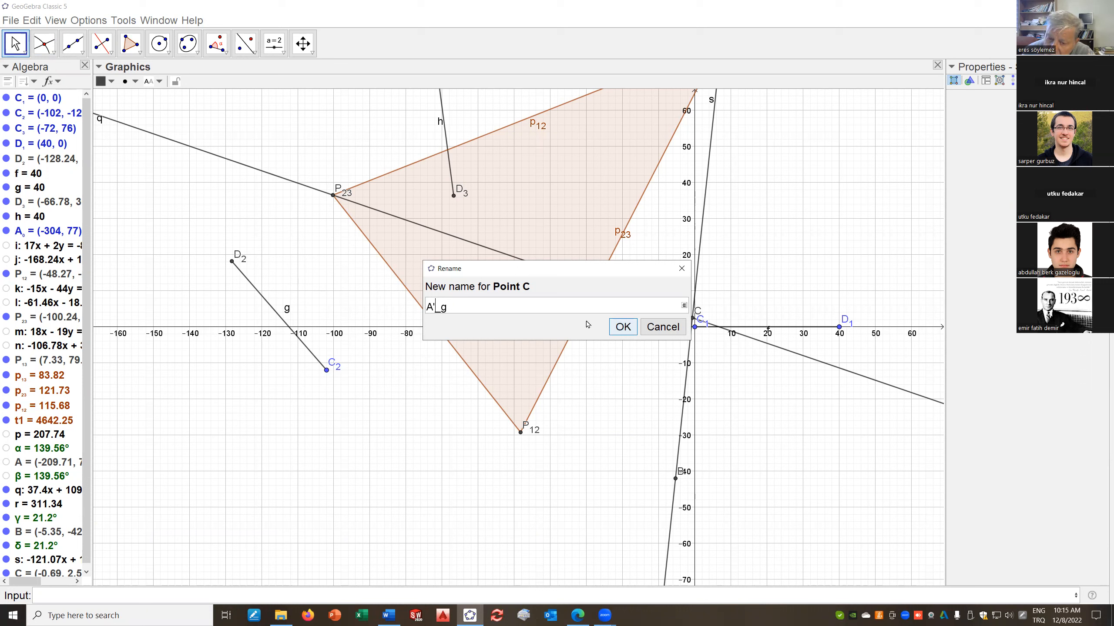
double_click(443, 308)
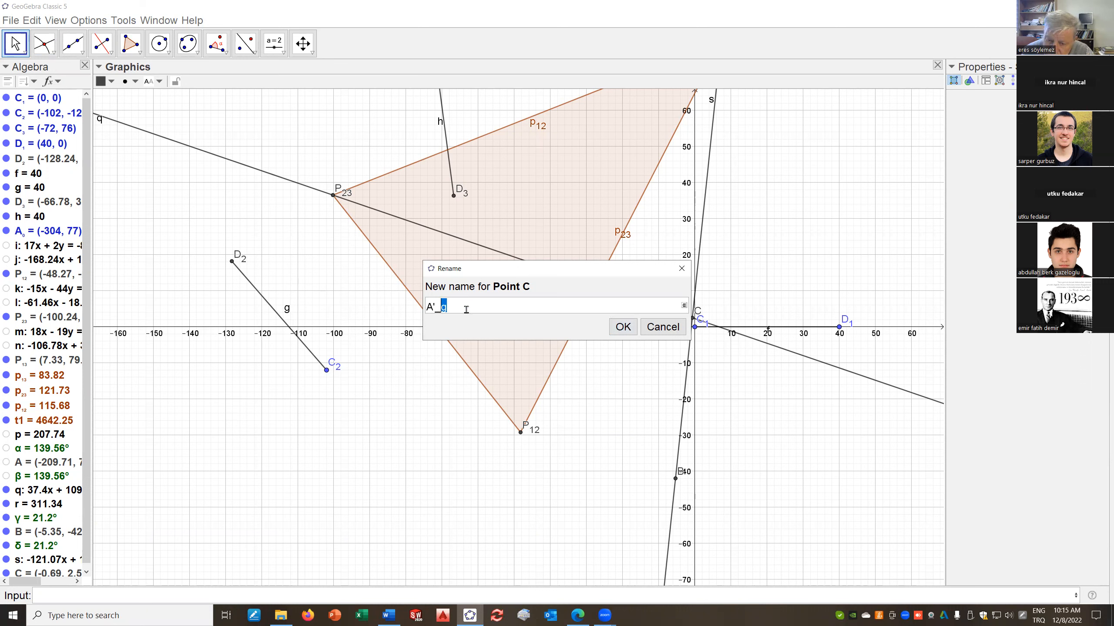
text(G)
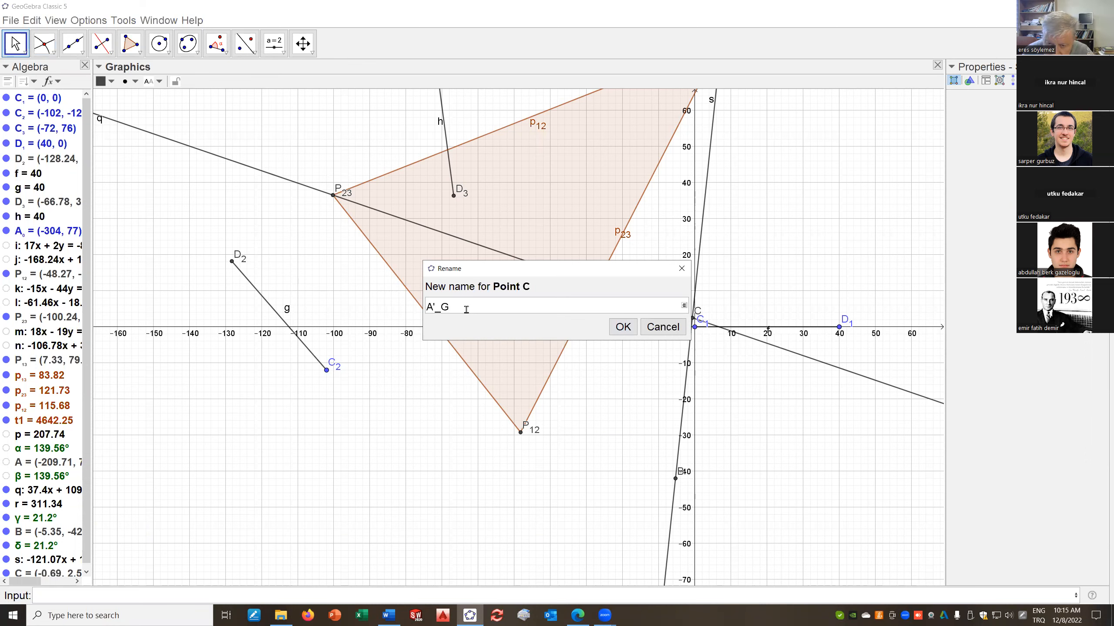
click(625, 328)
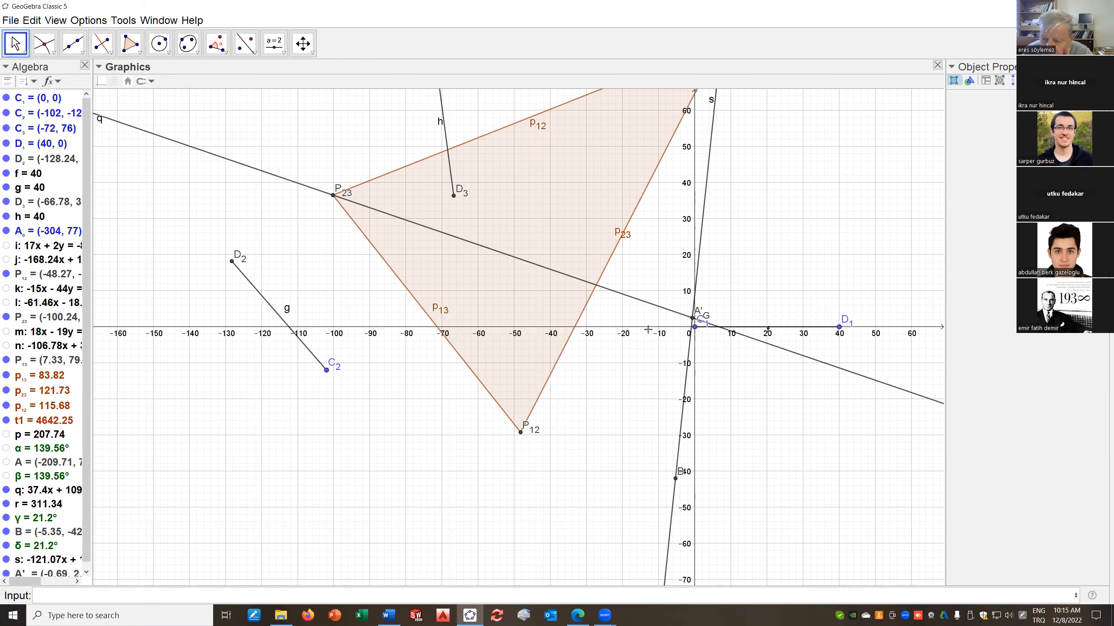
Hide the segment from A_0 to P_13 and the two lines through the poles P_23 and P_13
scroll(666, 267, down, 7)
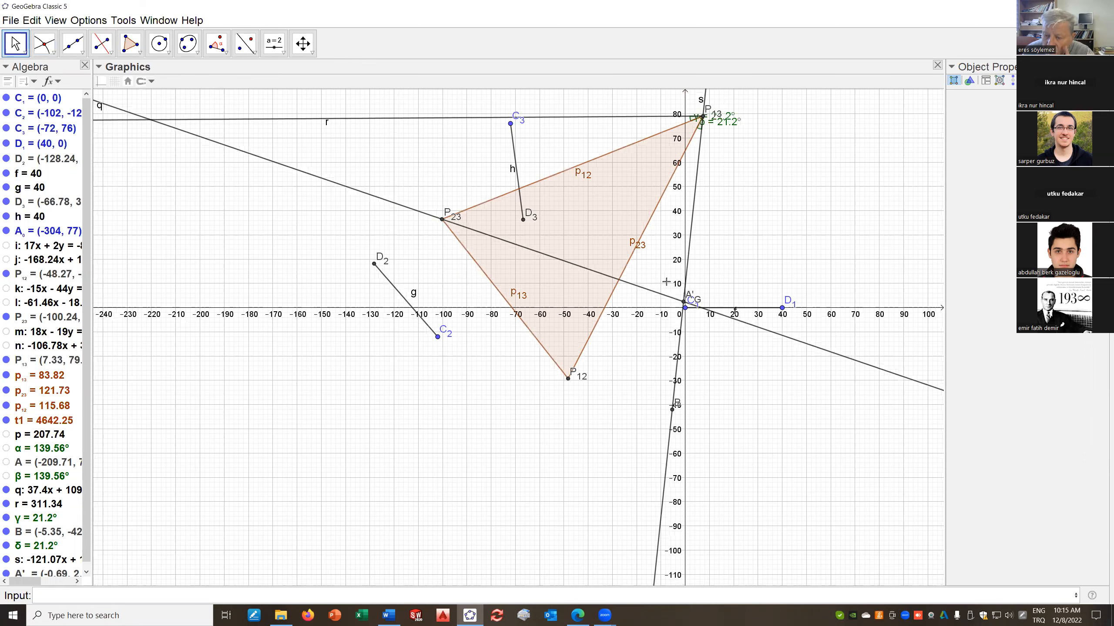
scroll(654, 282, down, 2)
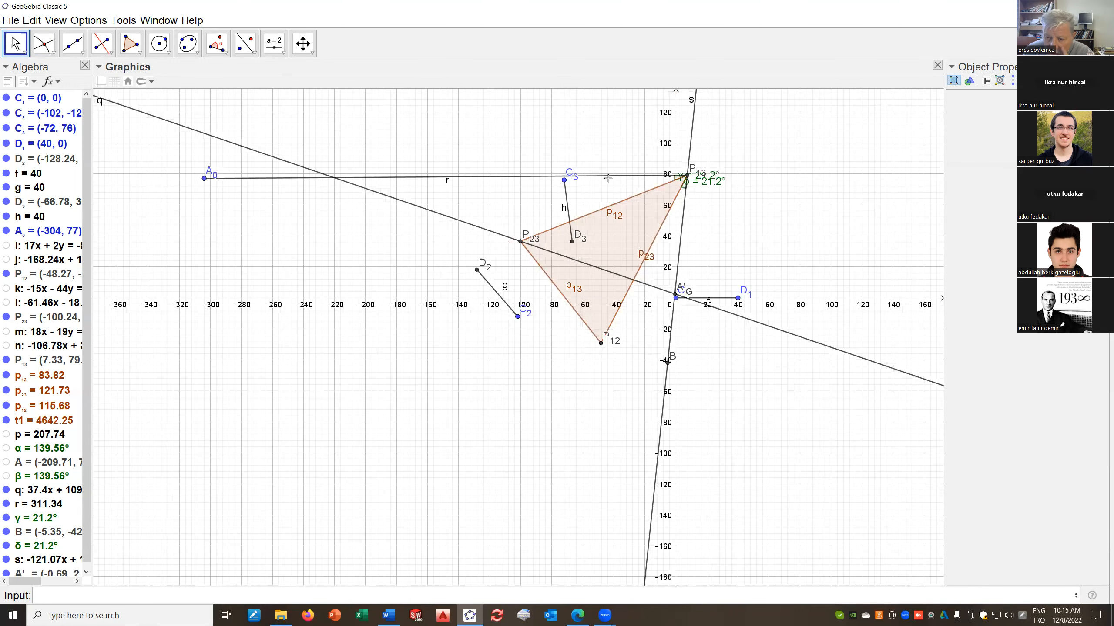
right_click(609, 178)
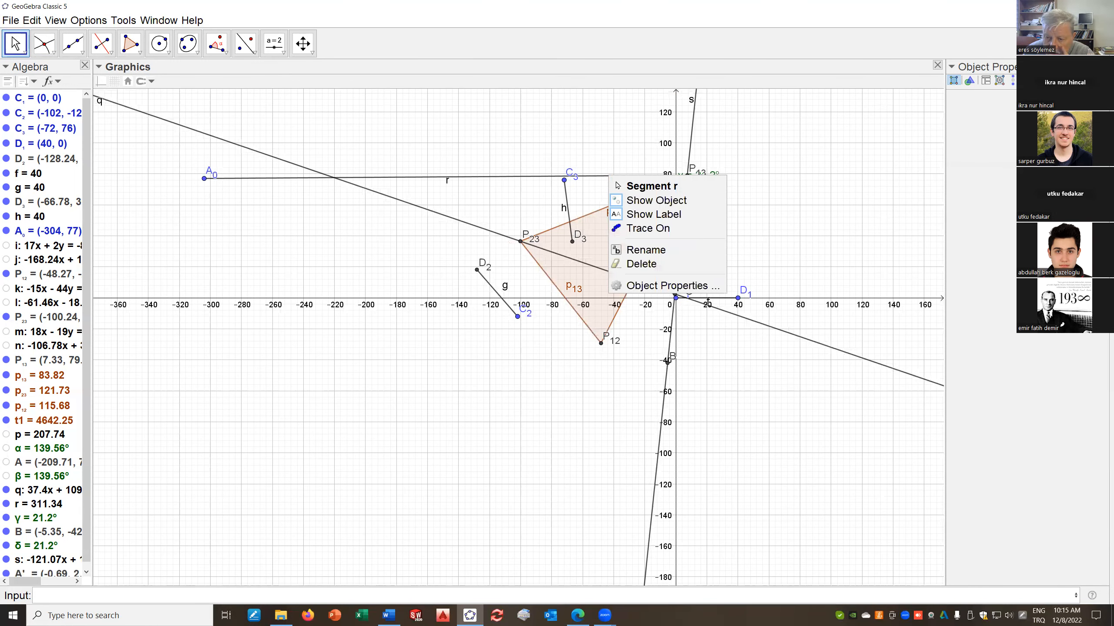
click(643, 200)
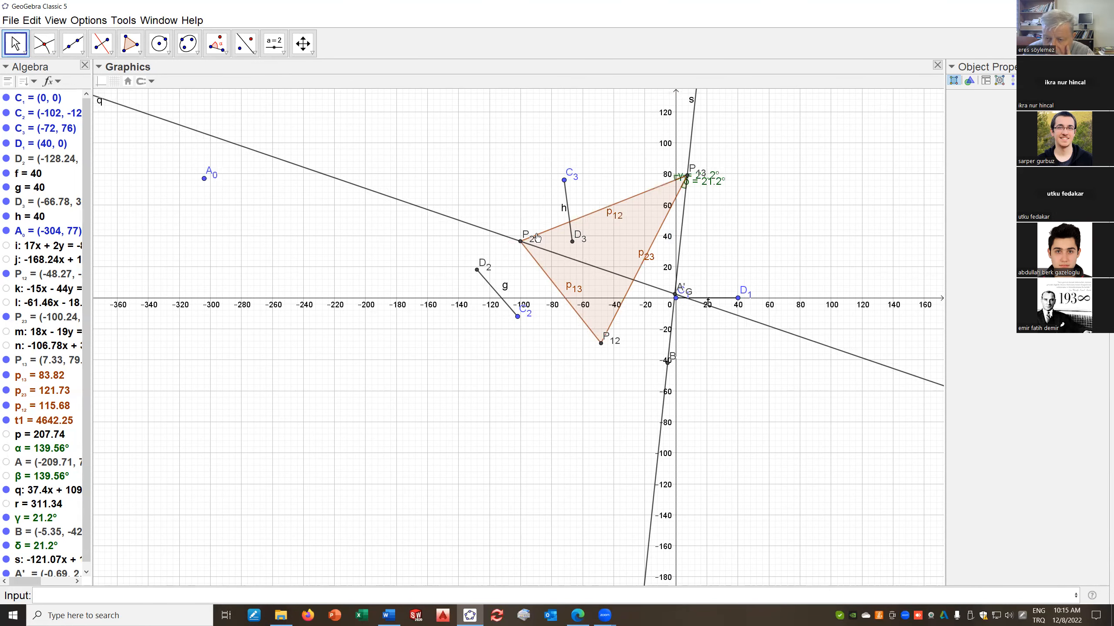
right_click(490, 234)
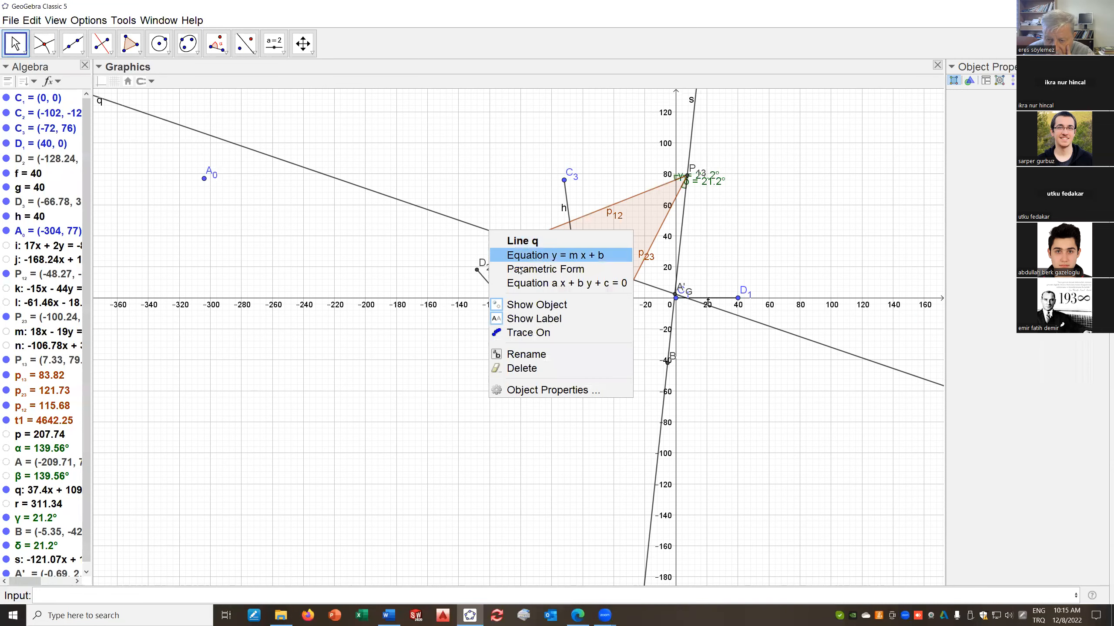
click(526, 305)
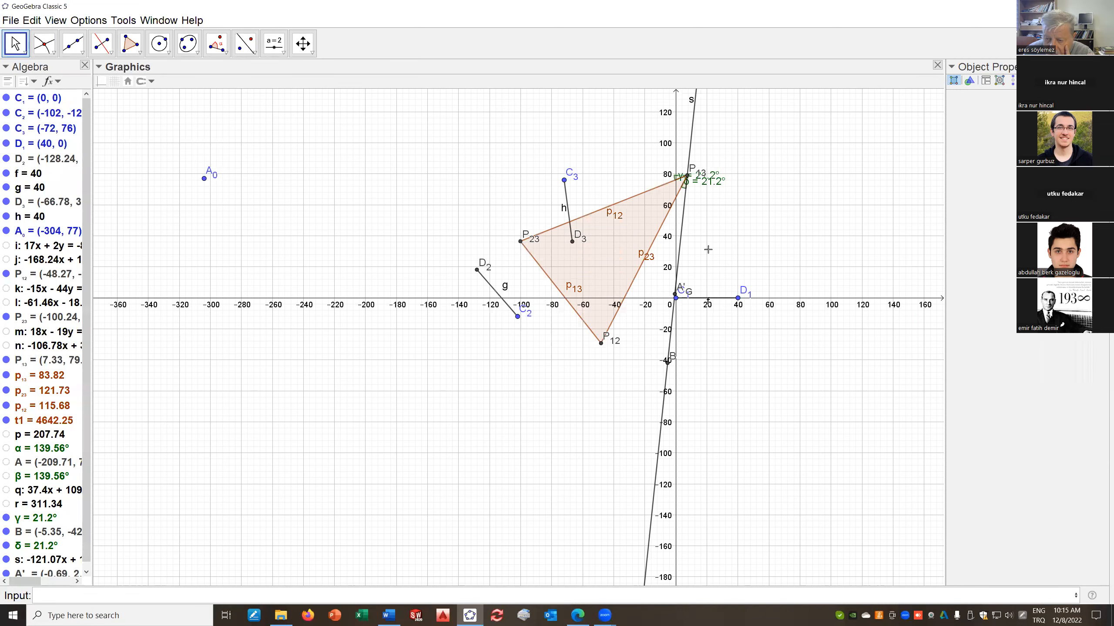
right_click(681, 235)
click(709, 302)
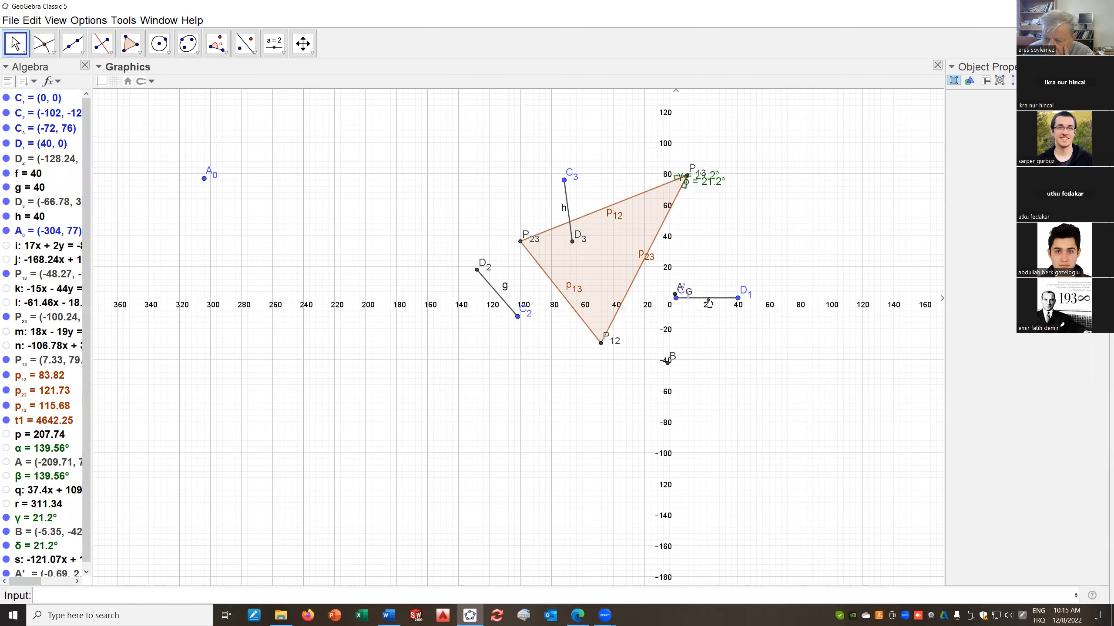
Move the label of C_1 below its point, clear of the A'_G label
scroll(709, 303, up, 7)
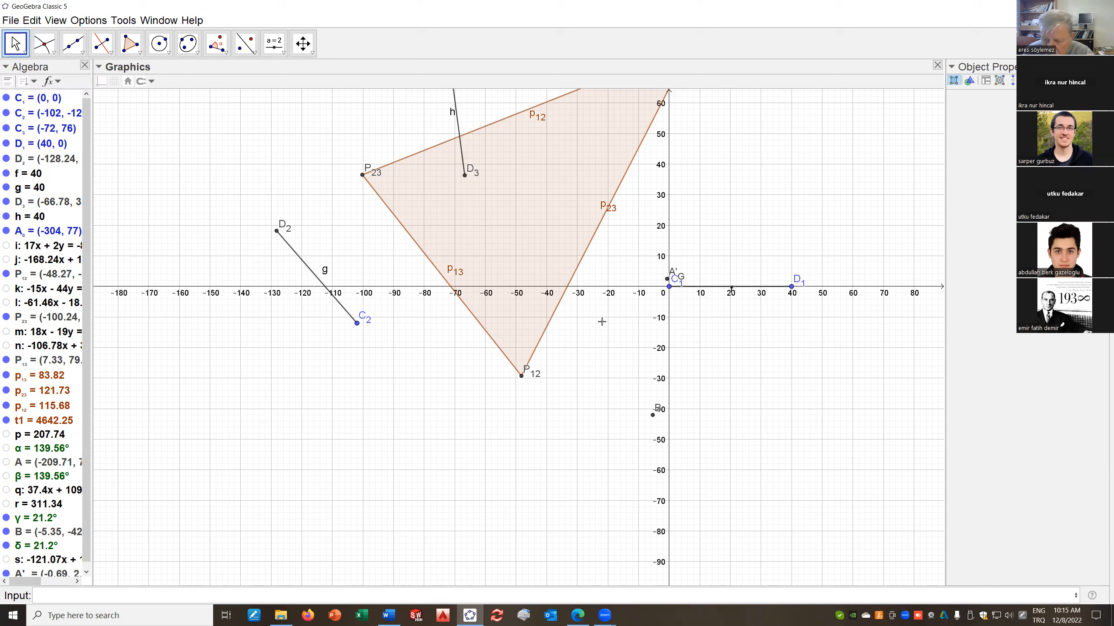
drag(675, 279, 675, 302)
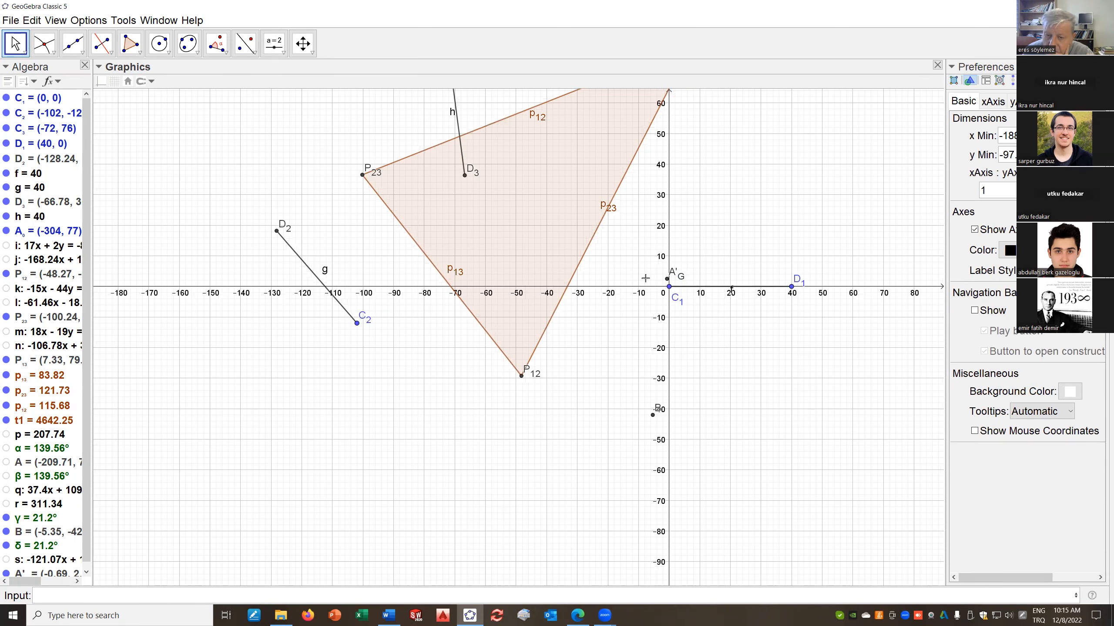
Reflect point A'_G about the pole triangle side p_23 between P_12 and P_13
scroll(623, 245, down, 5)
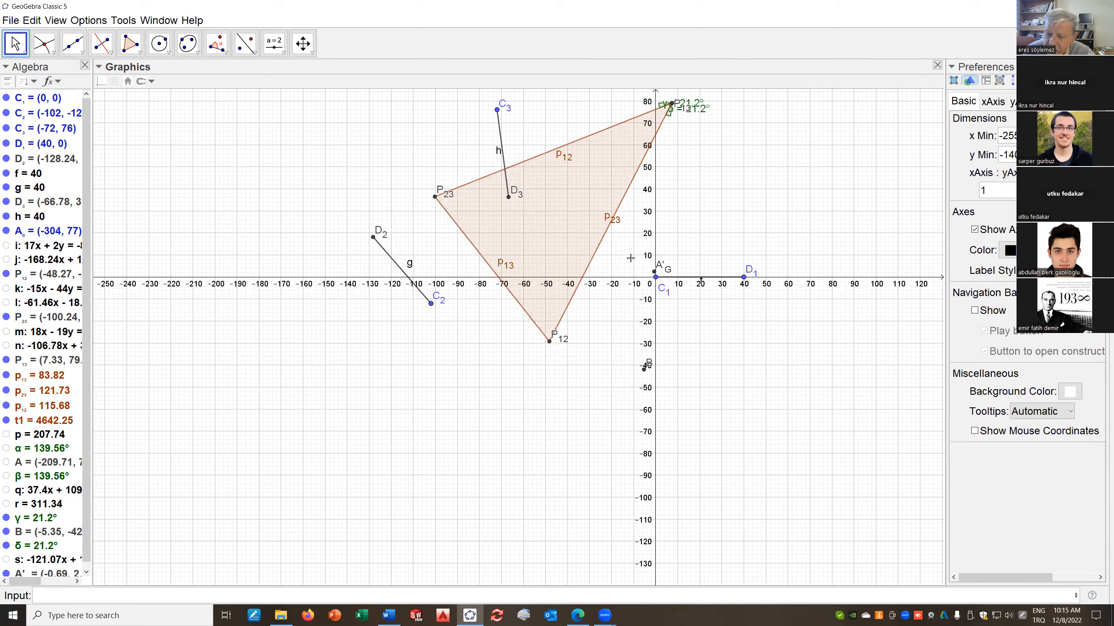
drag(729, 187, 851, 178)
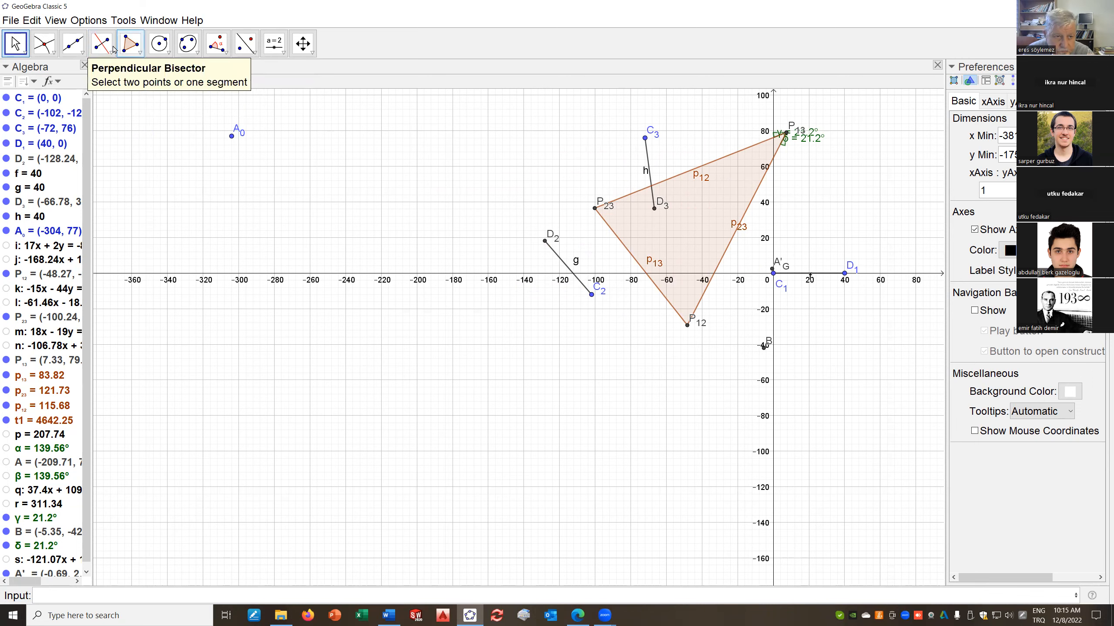
click(246, 43)
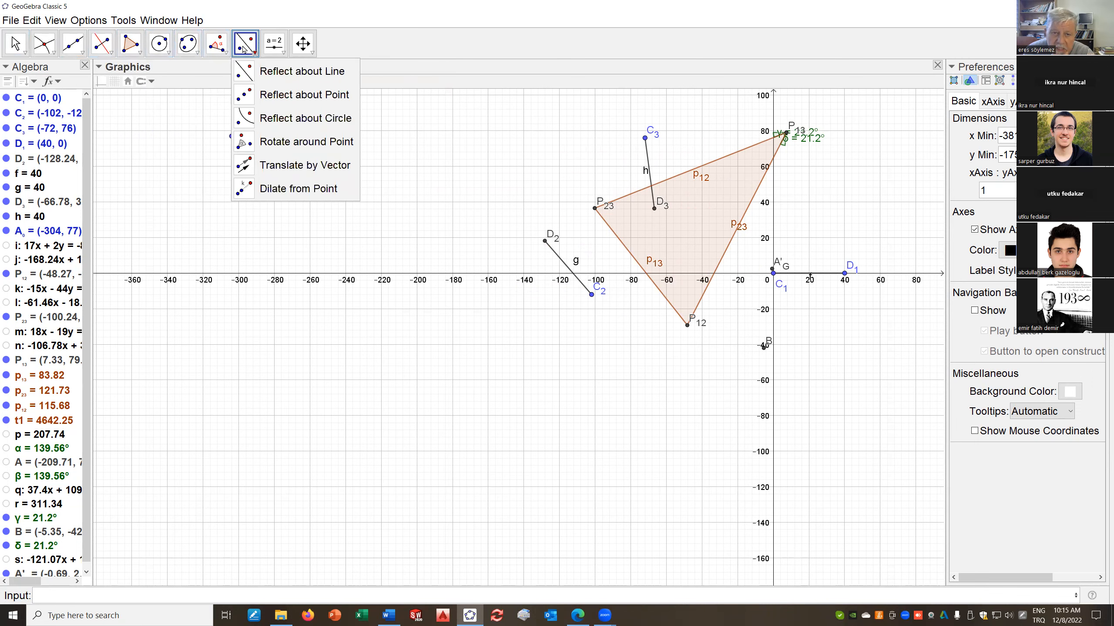
click(245, 74)
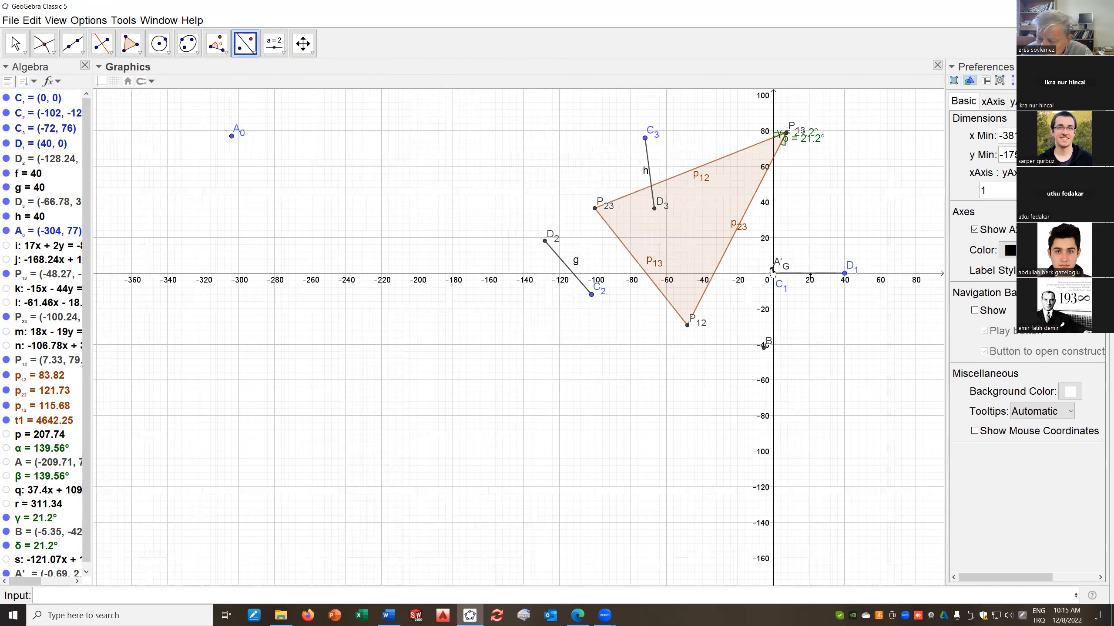
scroll(791, 271, up, 9)
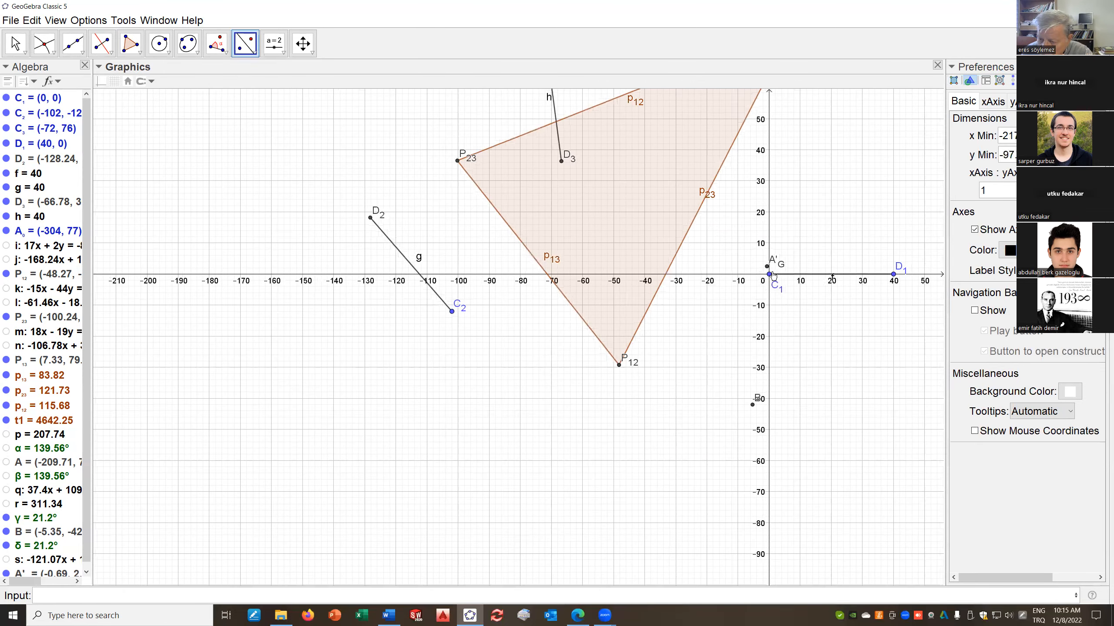
scroll(769, 272, up, 2)
click(765, 266)
scroll(616, 256, down, 5)
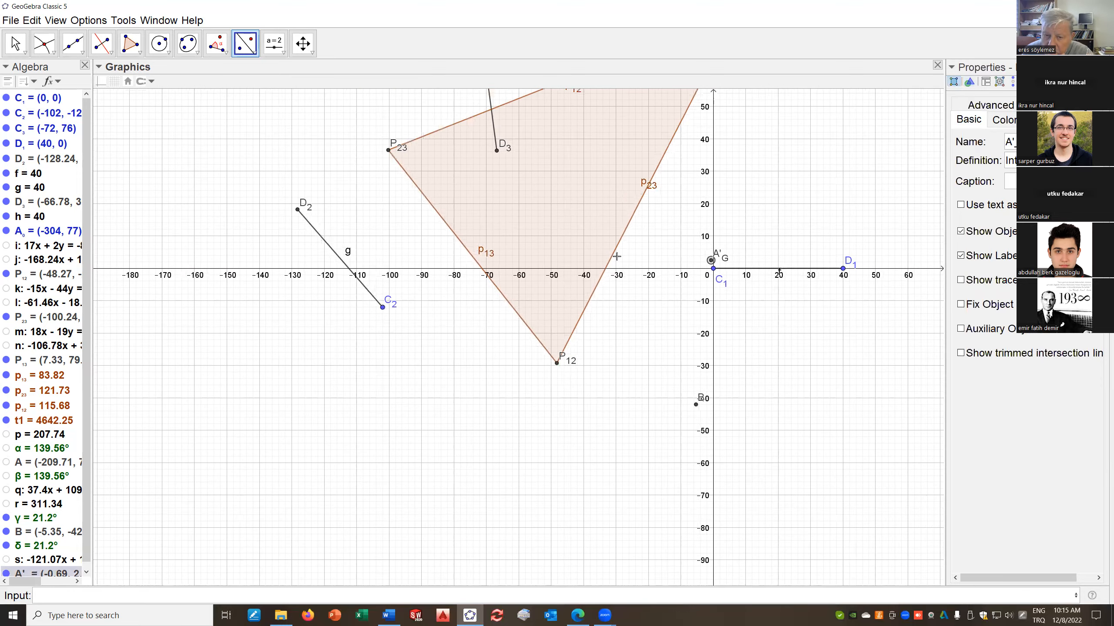
scroll(616, 256, down, 3)
scroll(694, 208, down, 1)
scroll(723, 159, down, 1)
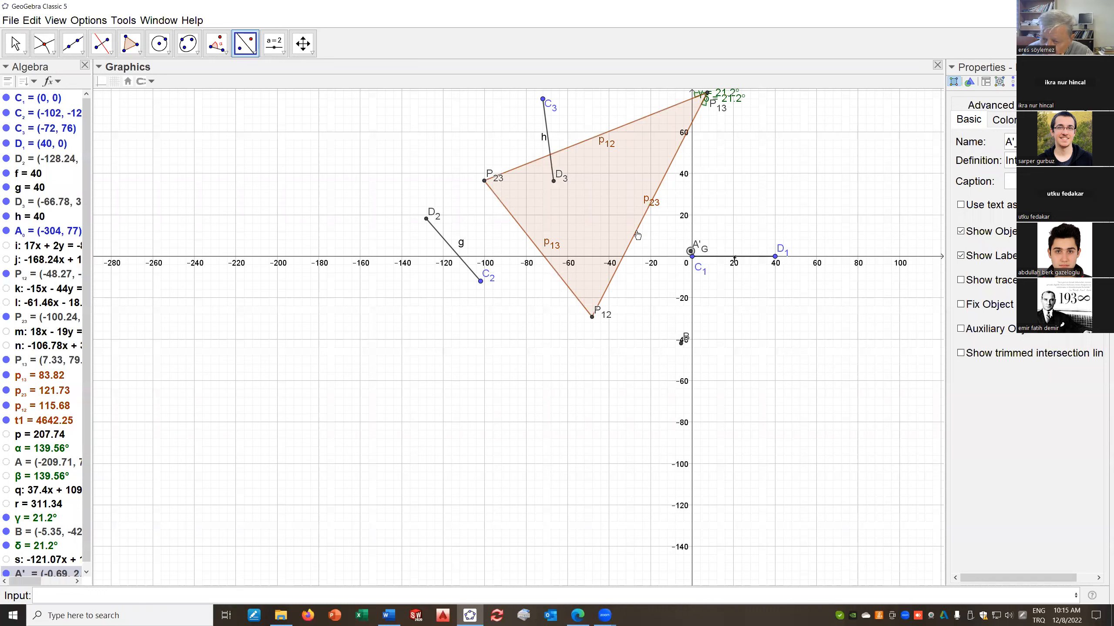
click(589, 200)
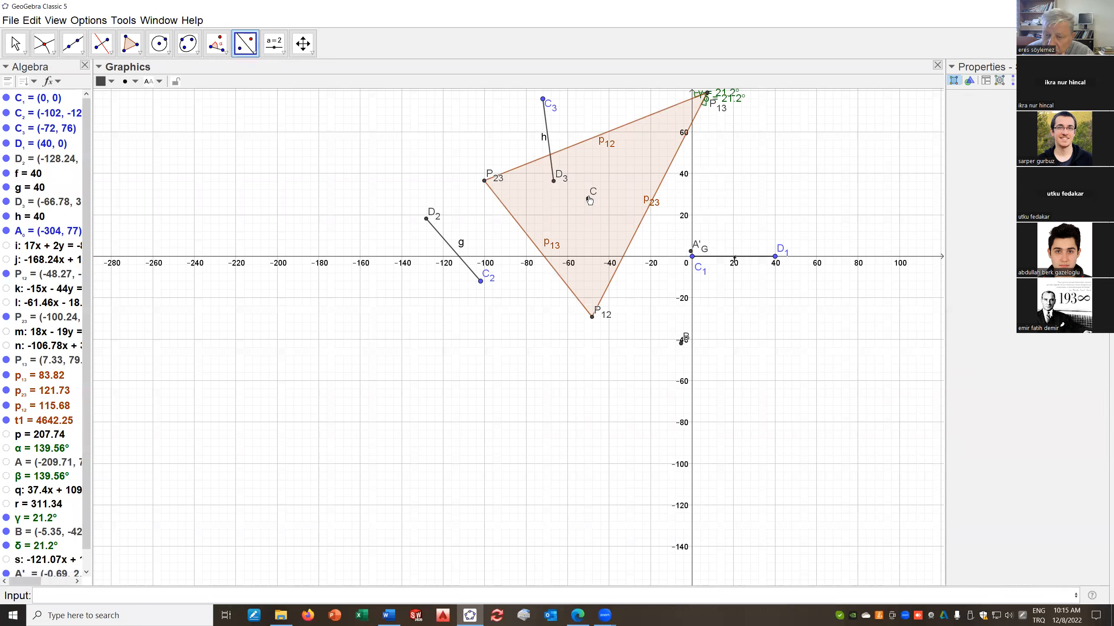
Rename the reflected point inside the pole triangle as A'_1
right_click(588, 201)
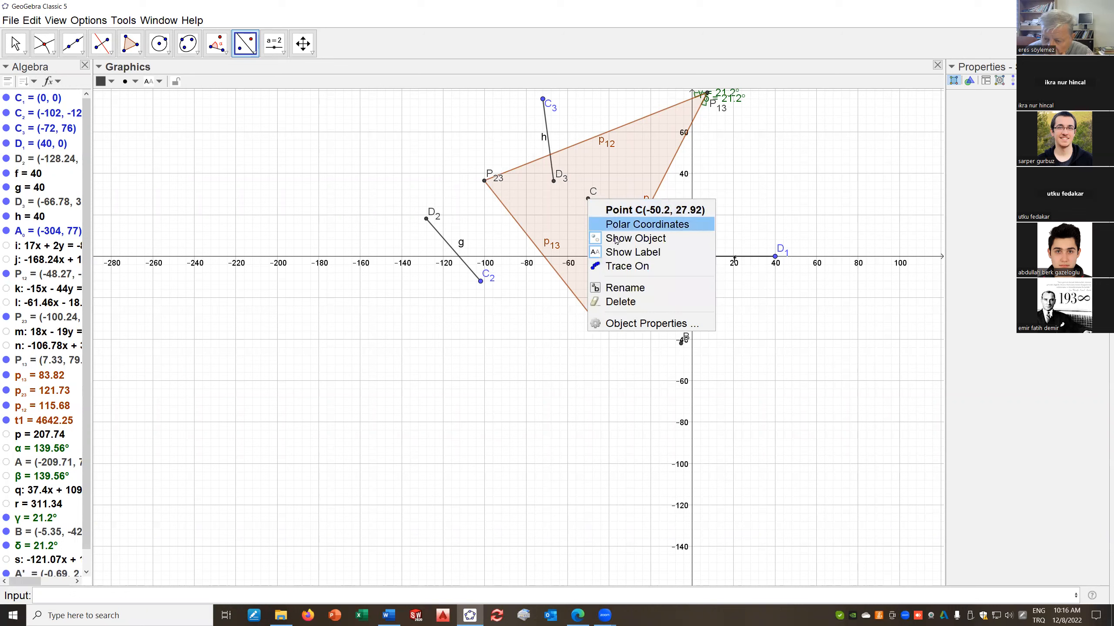
click(614, 289)
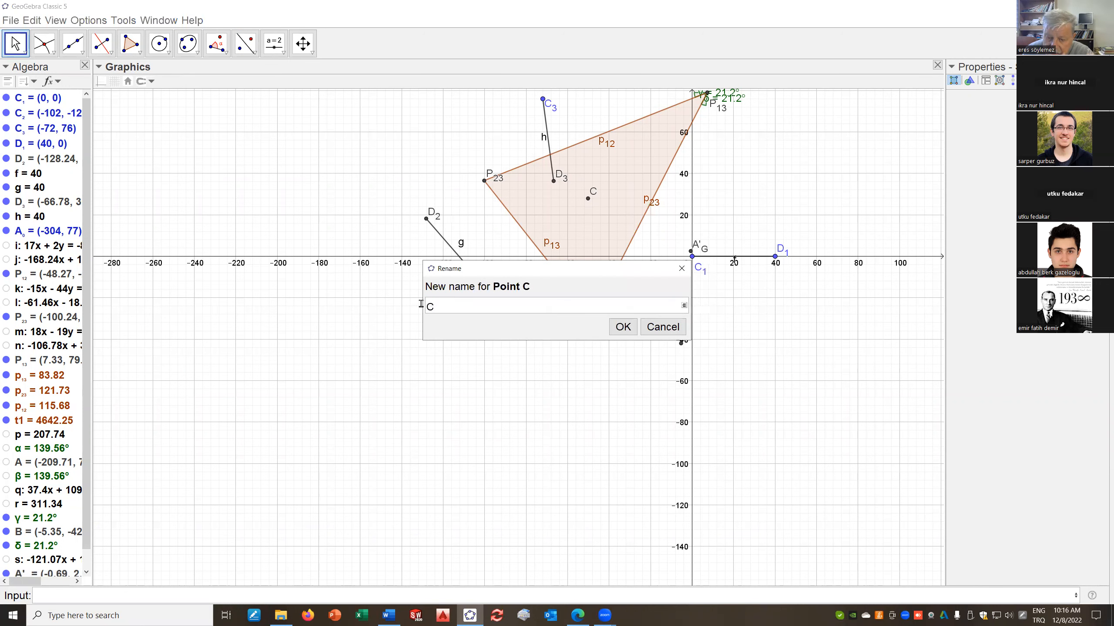
text(A)
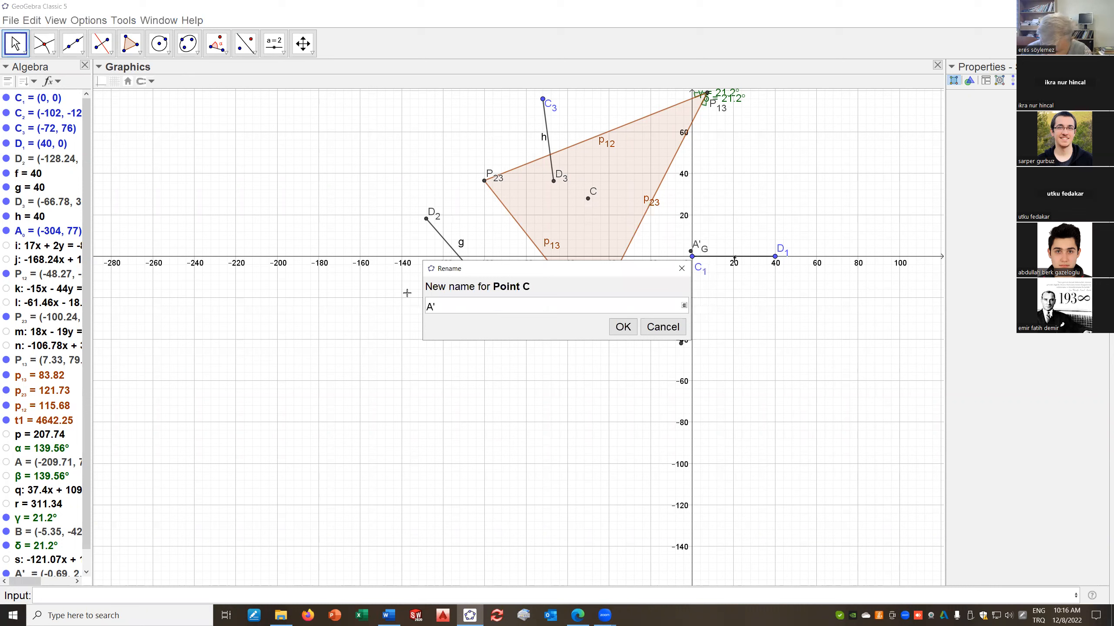
text('_1)
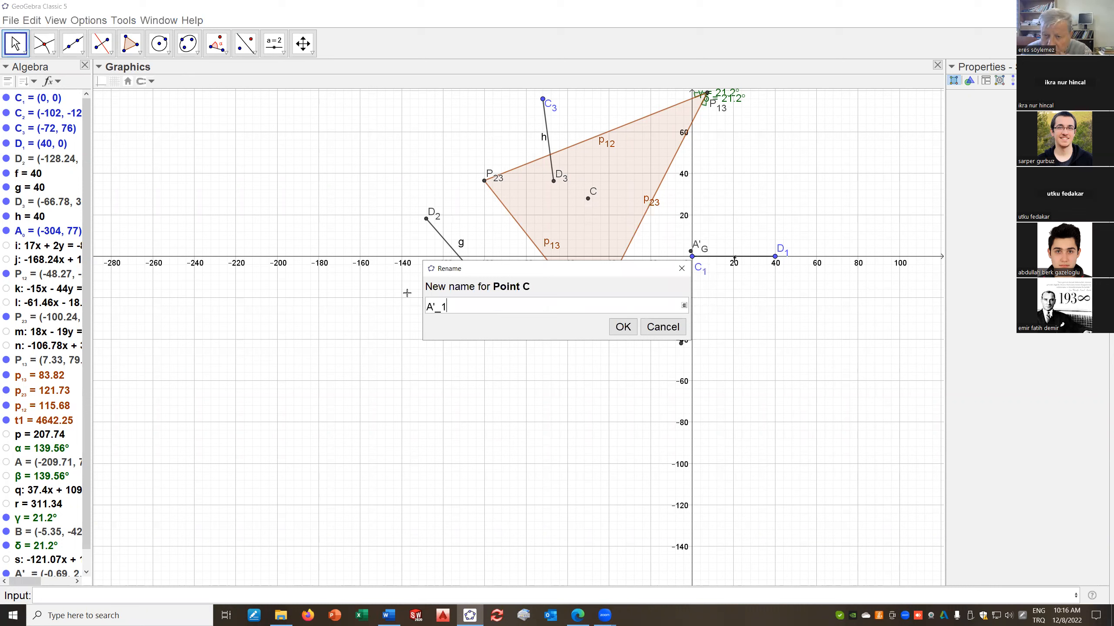
click(623, 326)
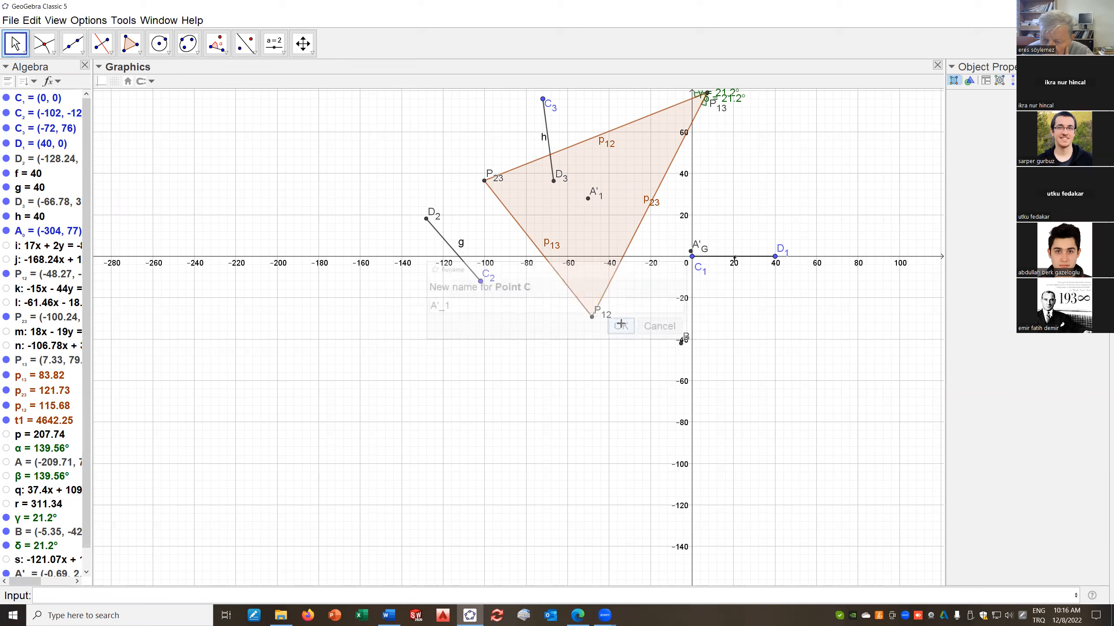
Draw segments from A_0 to A'_1 and from A'_1 to C_1
click(81, 56)
click(108, 95)
scroll(205, 212, down, 3)
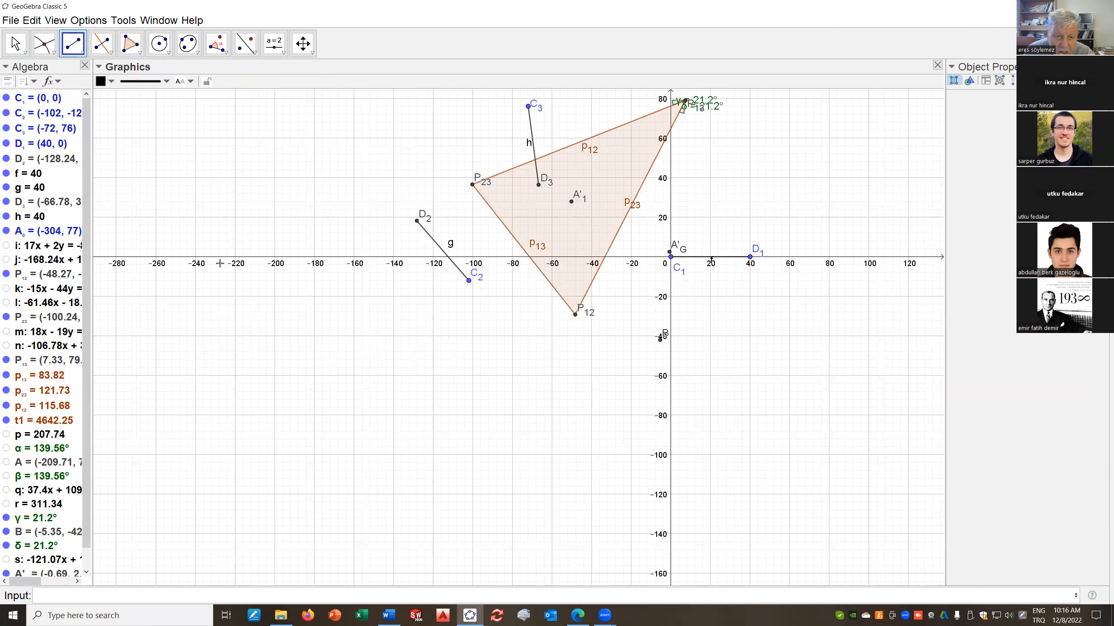
drag(204, 207, 333, 222)
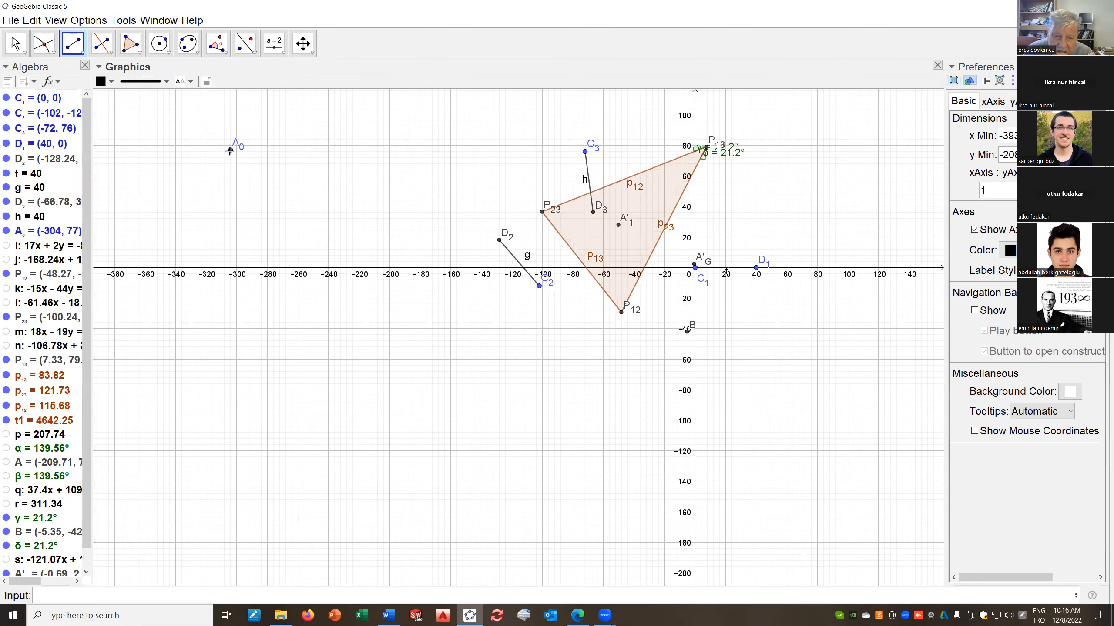
click(230, 151)
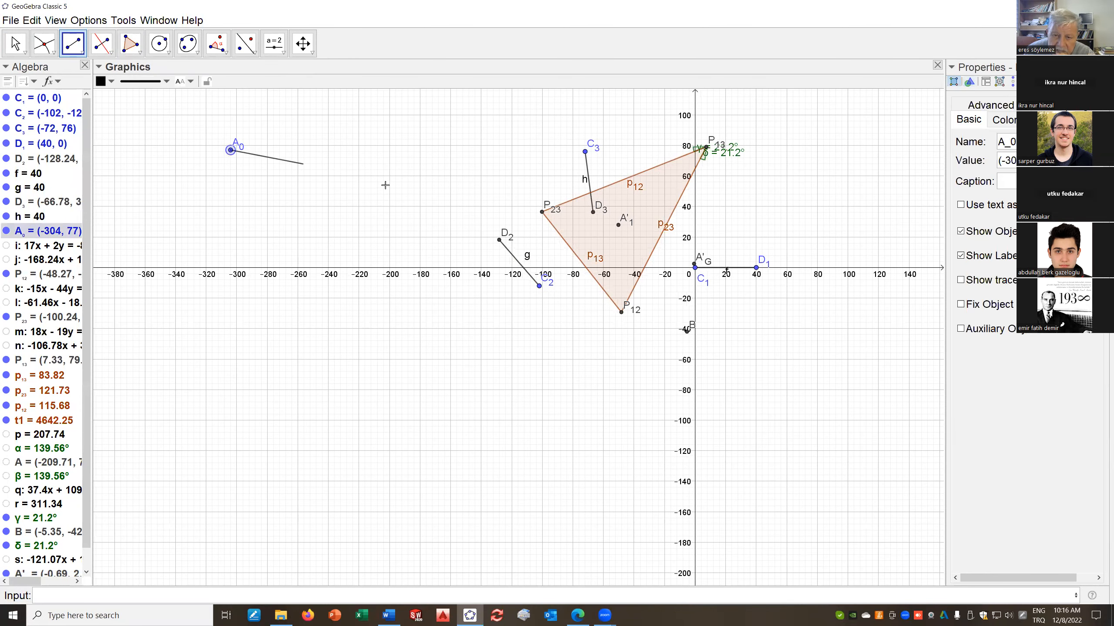
click(618, 225)
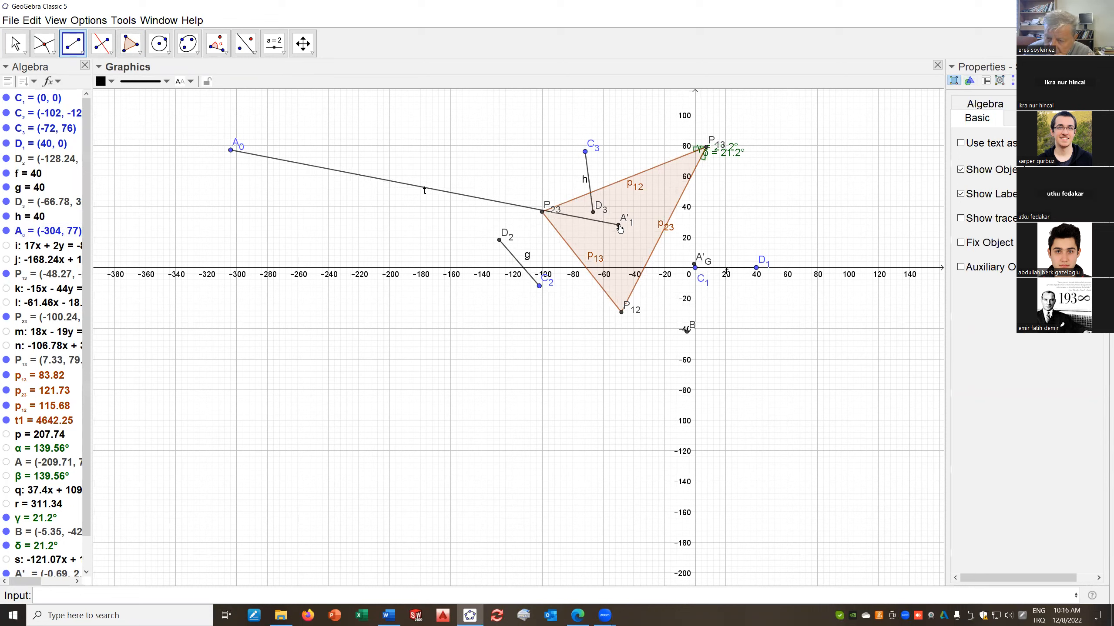
click(618, 226)
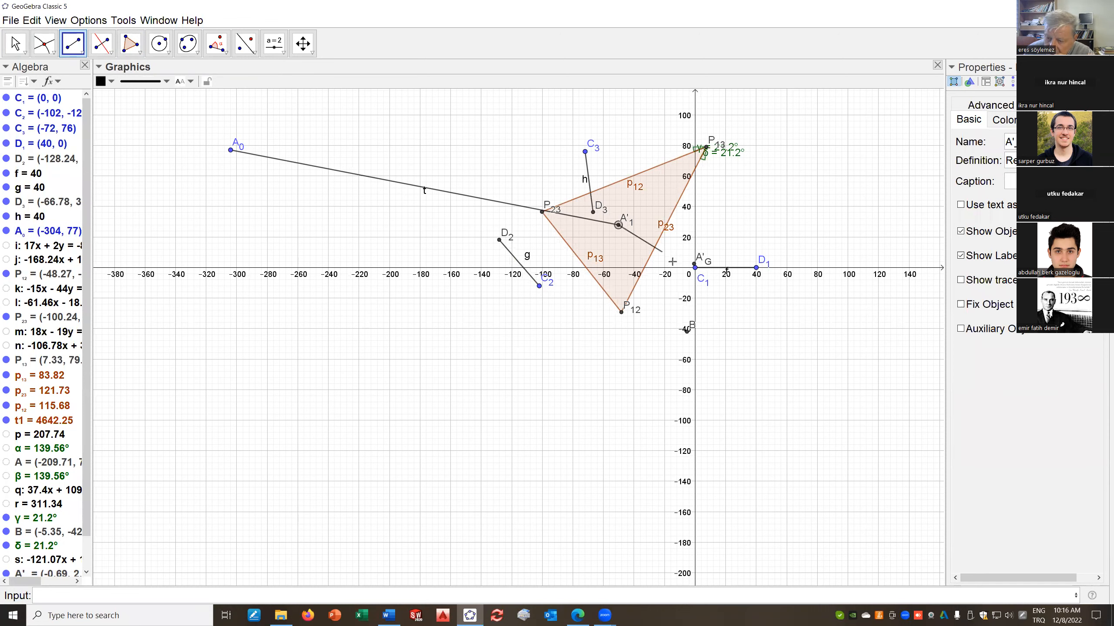
click(696, 269)
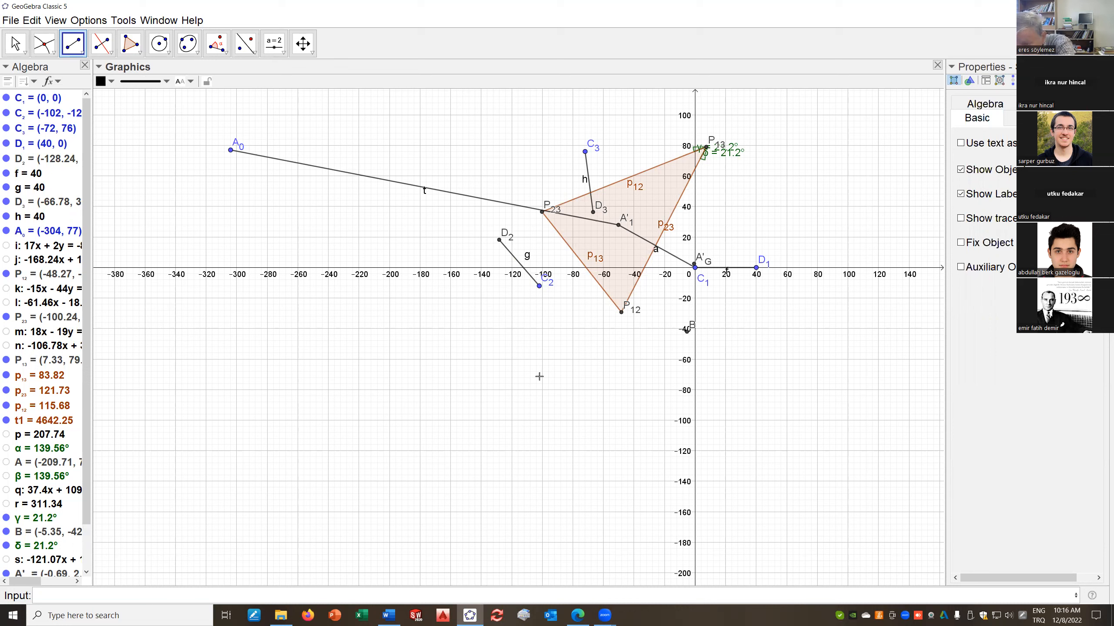
Construct a line through A_0 parallel to segment A'_1C_1 and a line through C_1 parallel to segment A_0A'_1
click(108, 52)
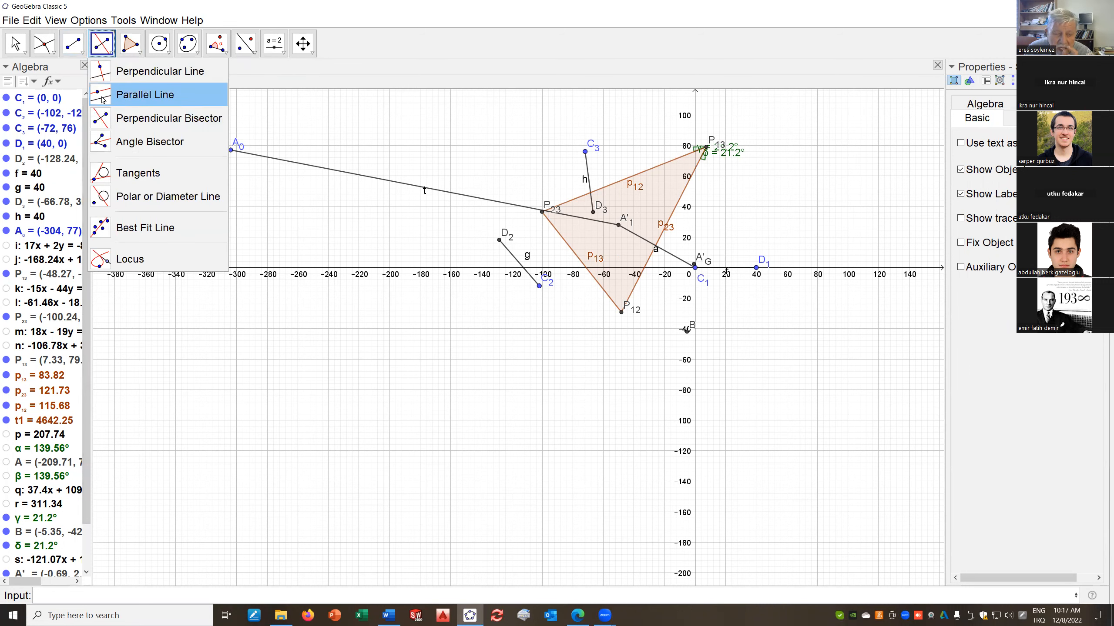
click(100, 93)
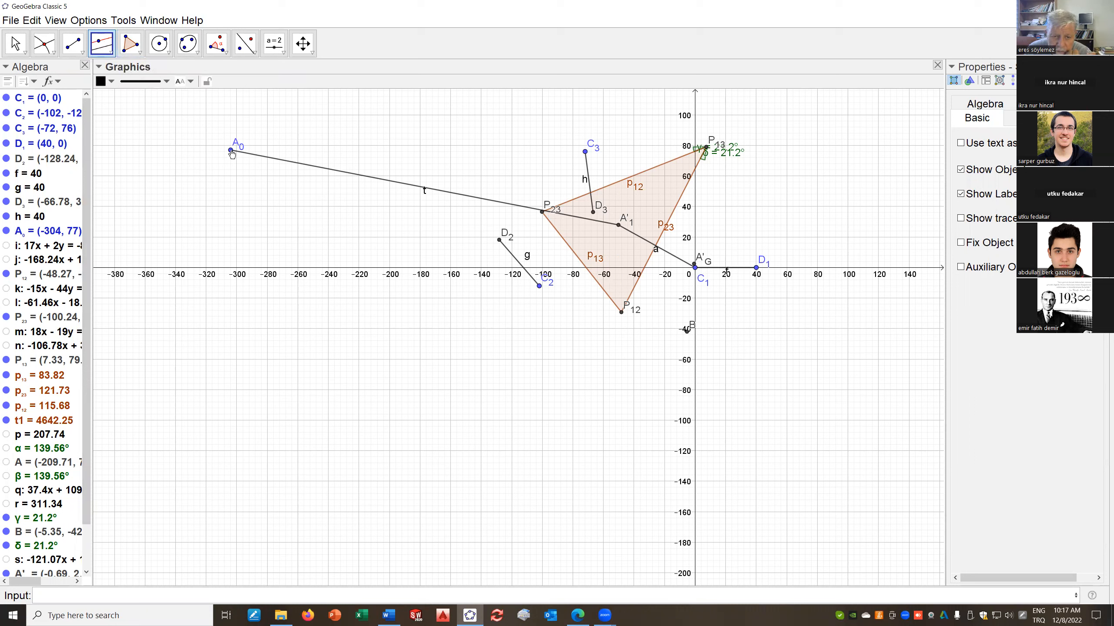
click(231, 151)
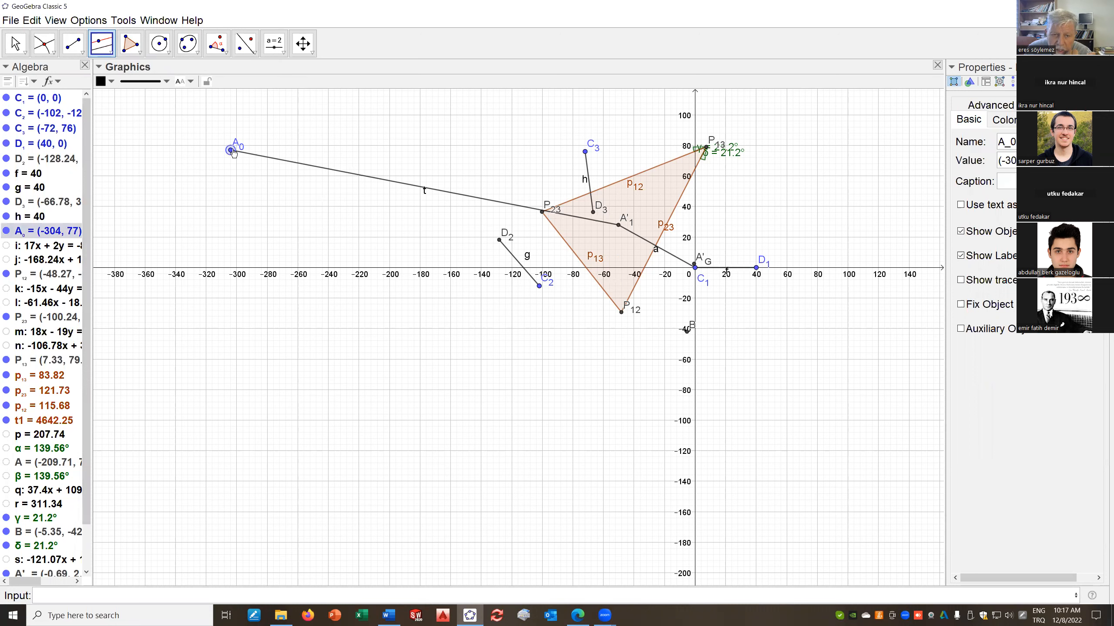
click(672, 254)
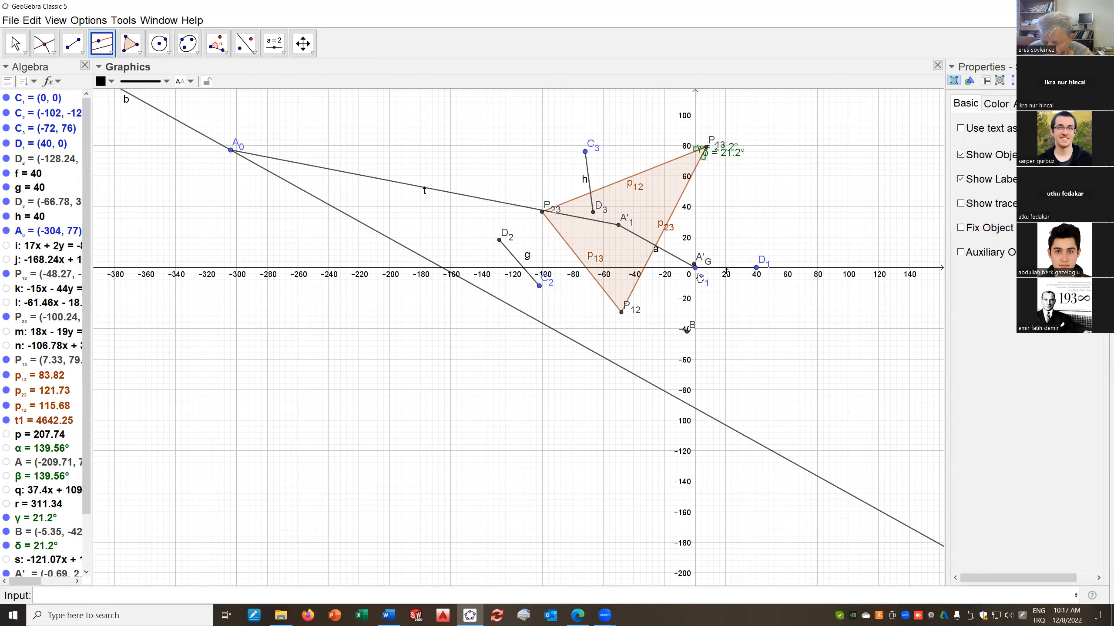
scroll(699, 278, up, 5)
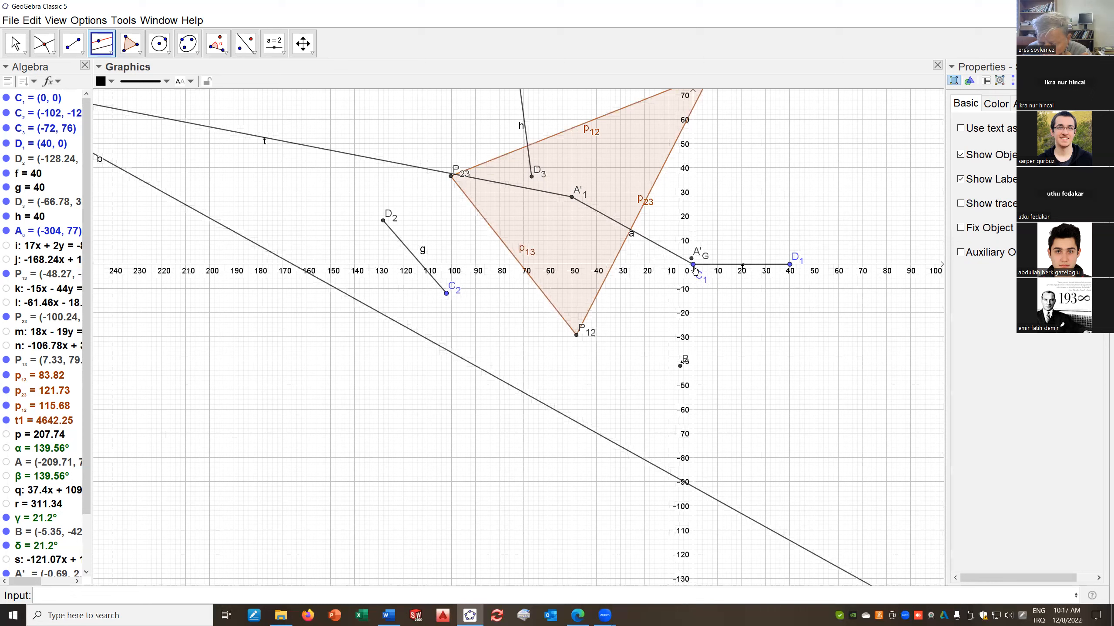
click(693, 266)
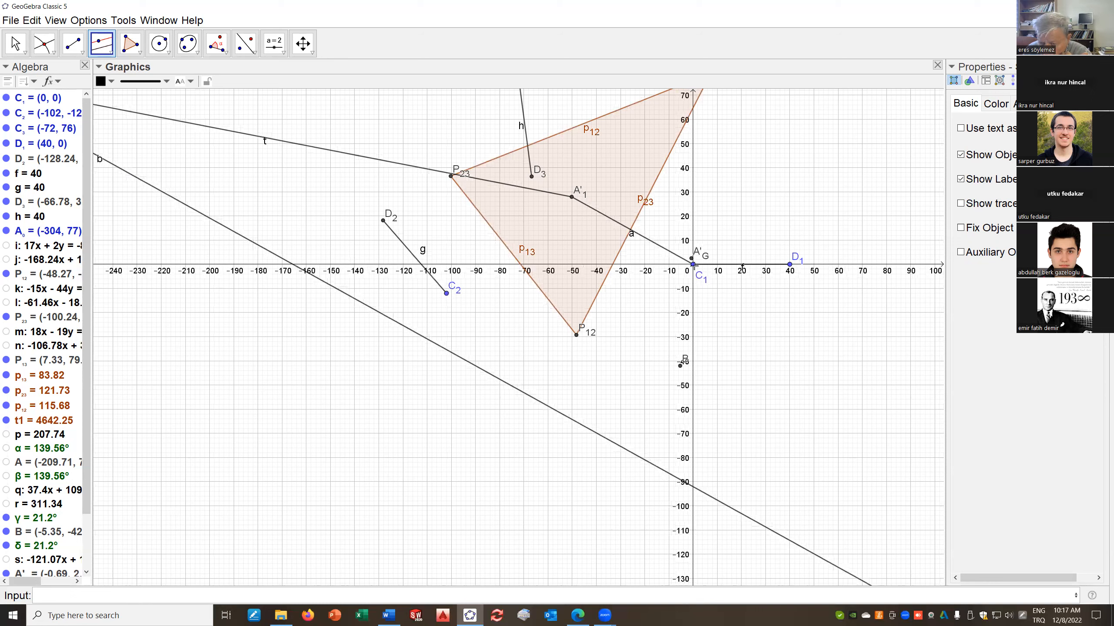
click(408, 166)
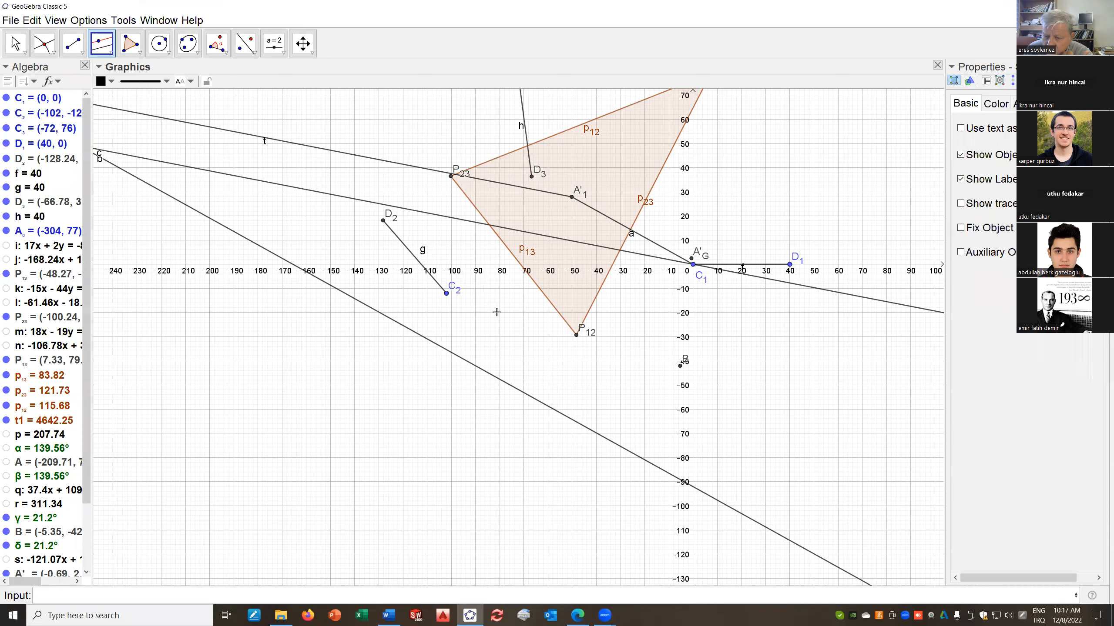
Create the intersection point of the two parallel lines through A_0 and C_1
scroll(499, 325, down, 5)
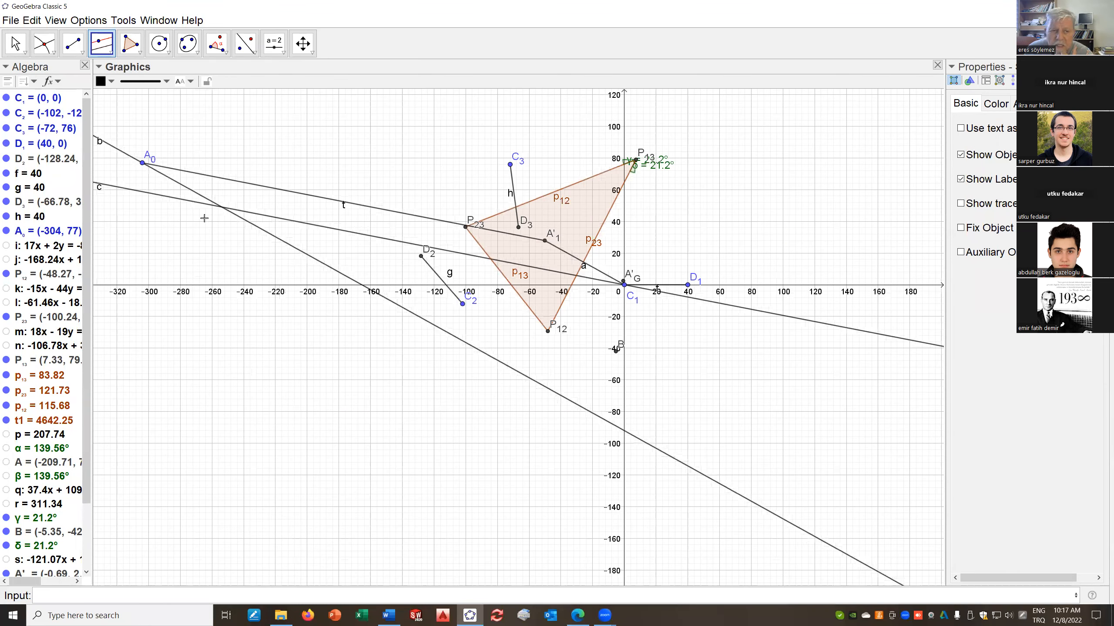
click(45, 46)
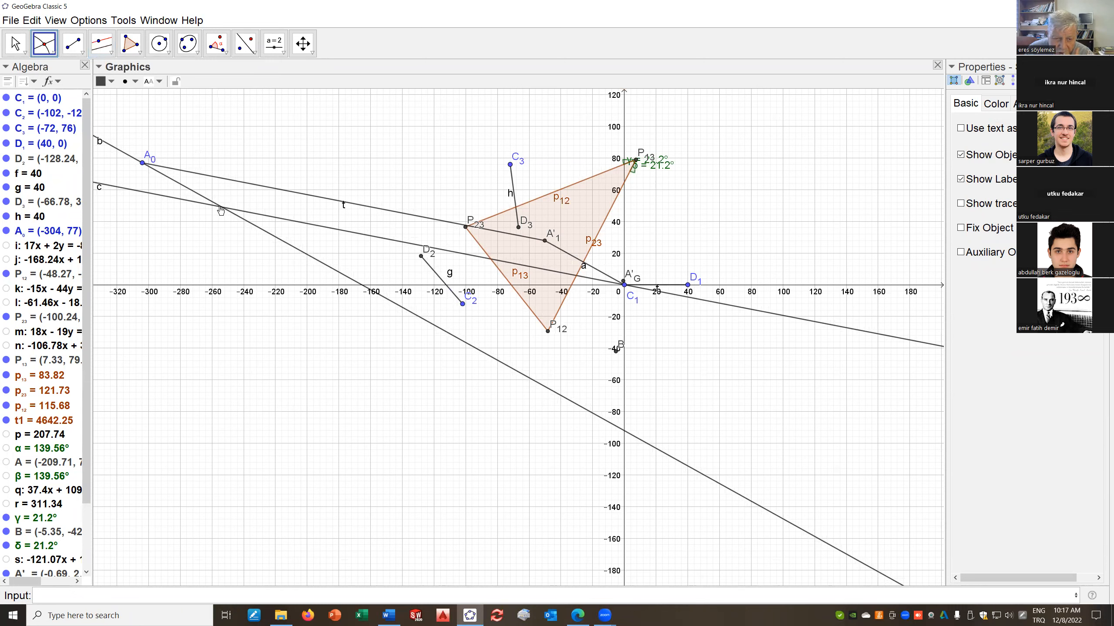
click(220, 210)
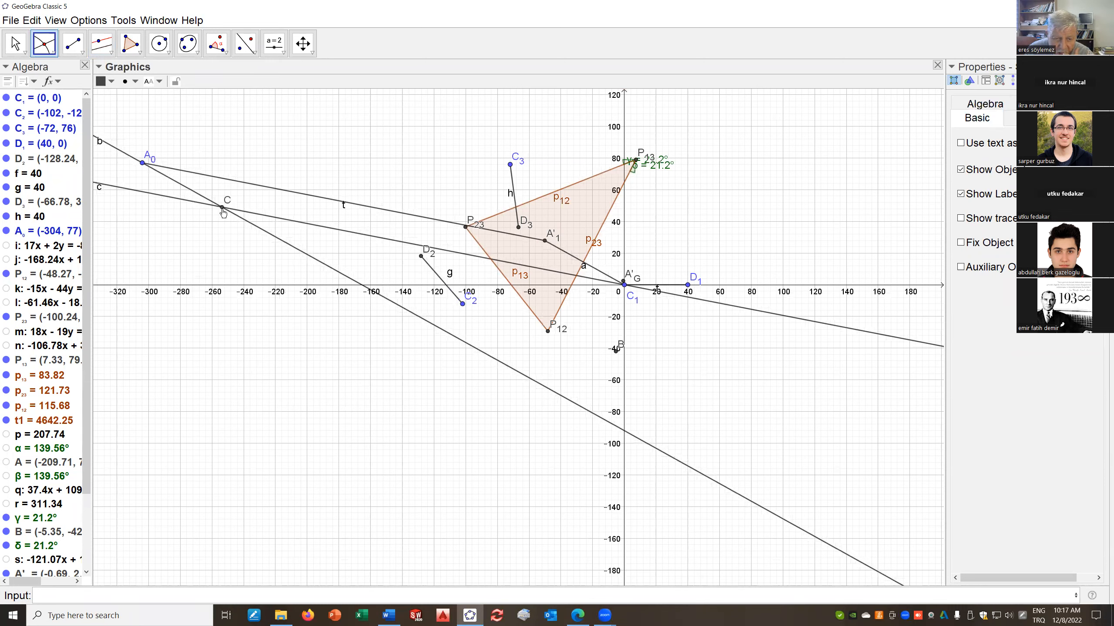
Hide the two parallel construction lines through A_0 and C_1, keeping their intersection point
right_click(296, 252)
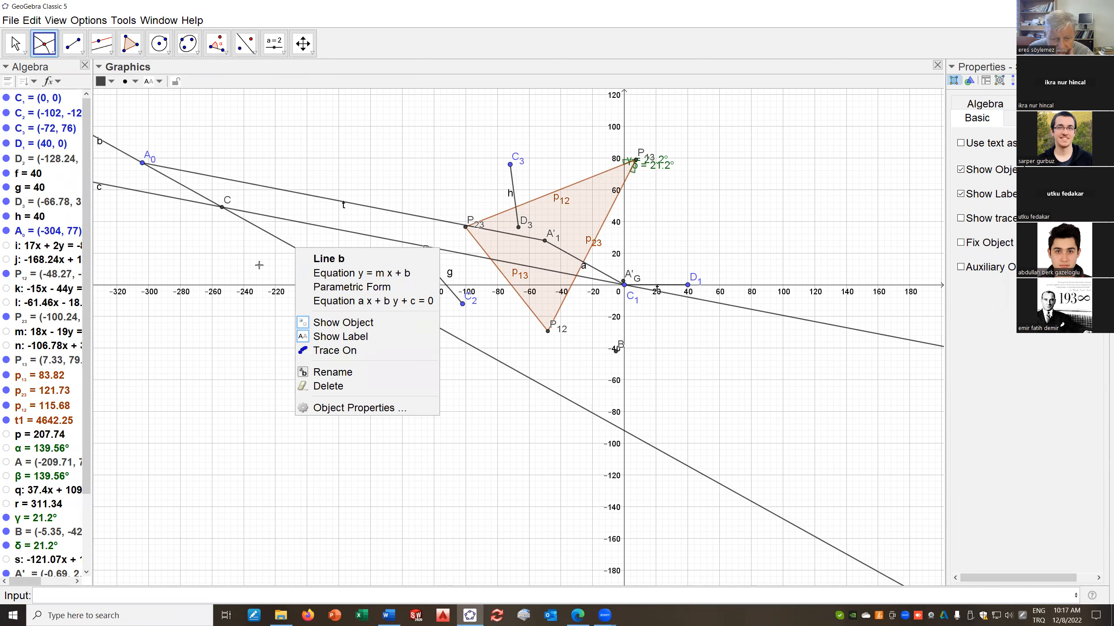
click(346, 322)
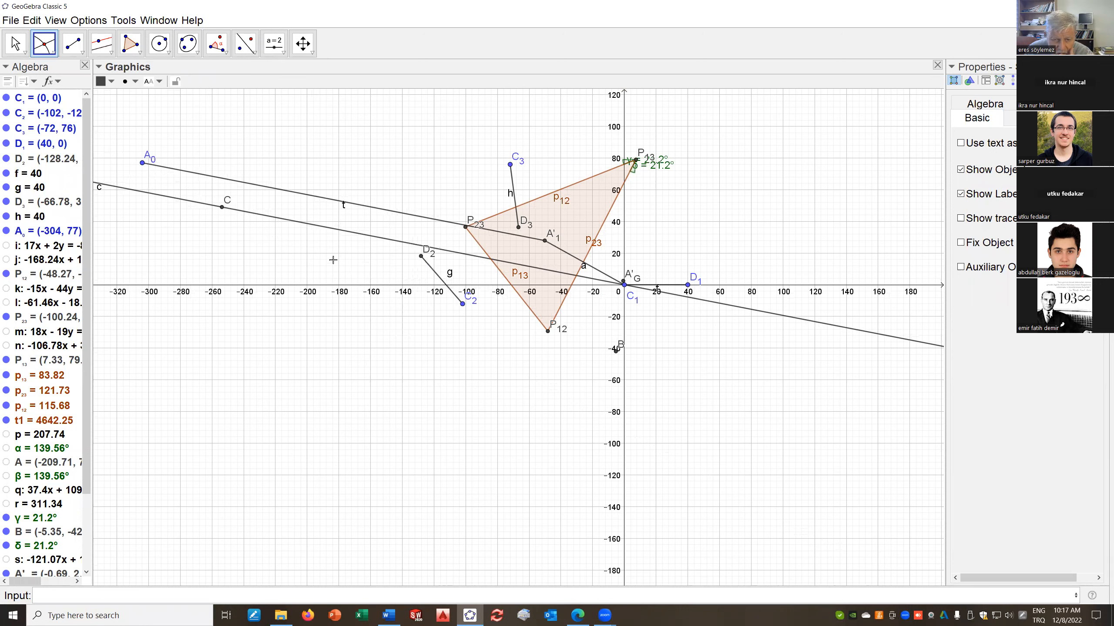
right_click(287, 219)
right_click(284, 223)
right_click(285, 221)
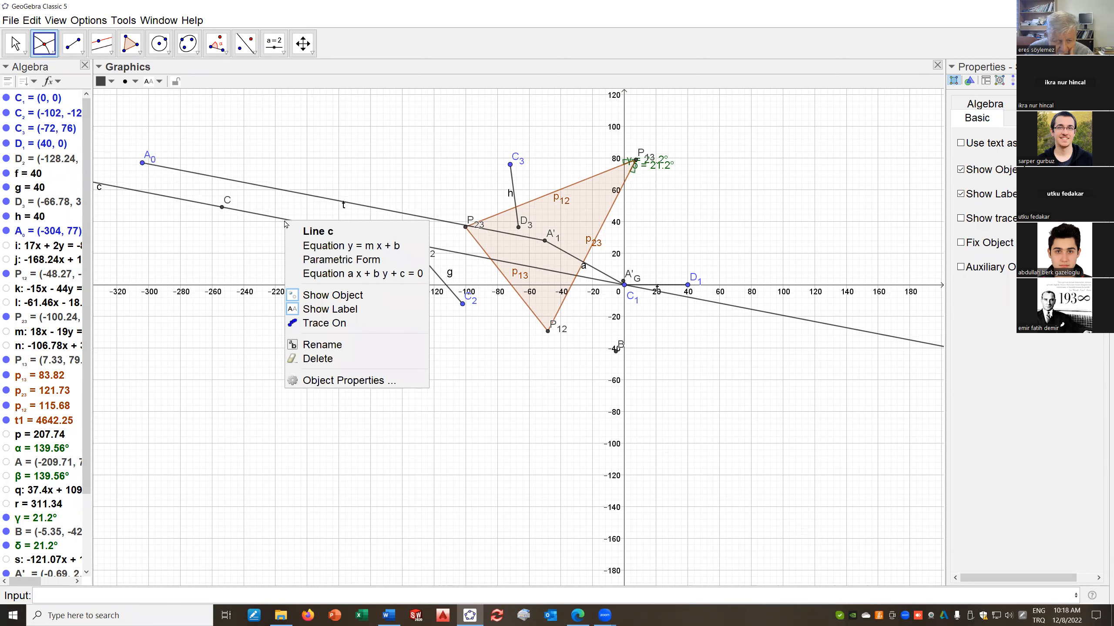
click(328, 296)
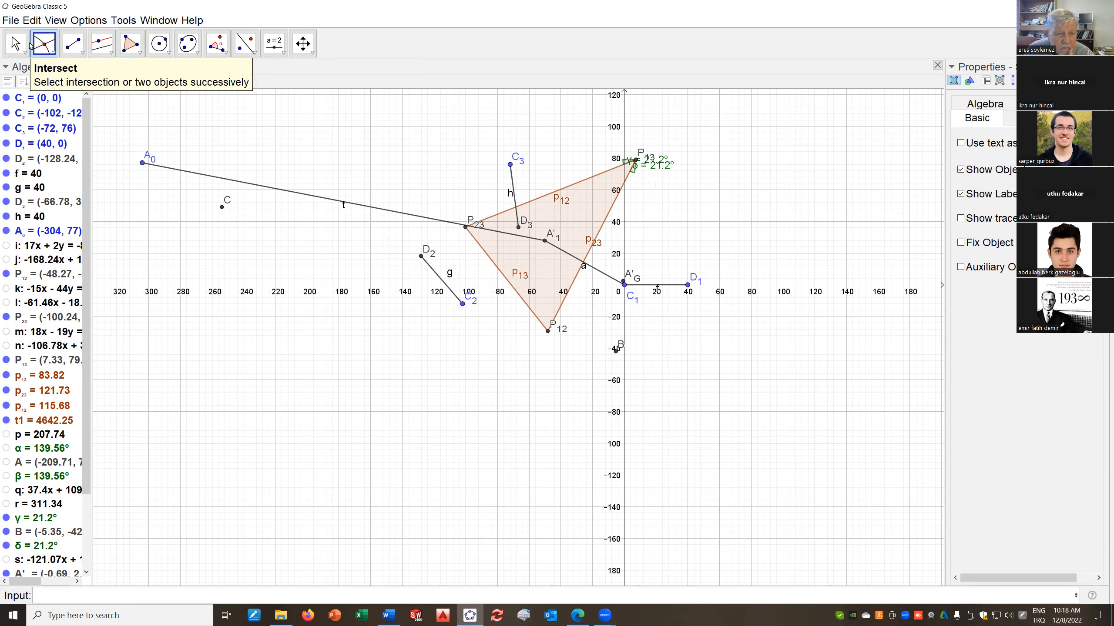
Change the line style of segments A_0A'_1 and A'_1C_1 to dashed
click(15, 43)
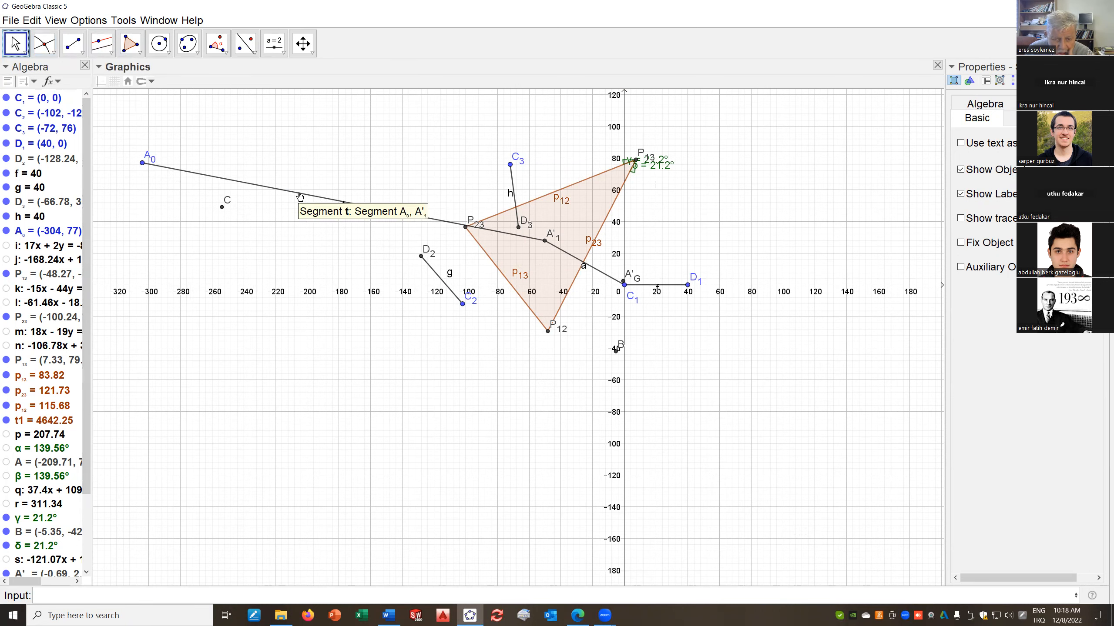
click(300, 196)
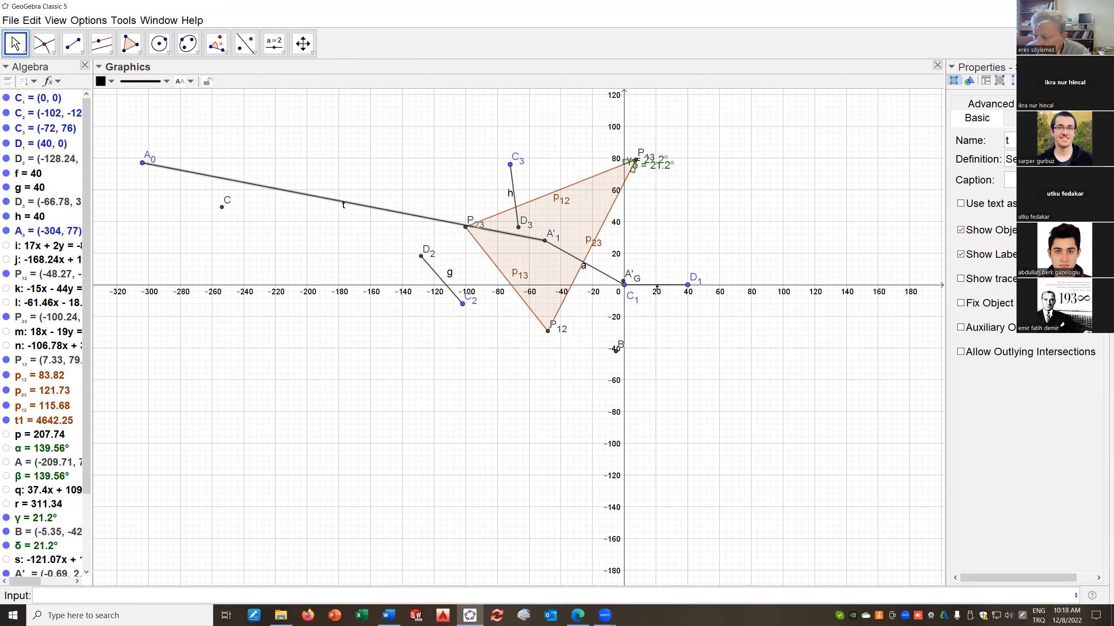
click(1078, 119)
click(1017, 242)
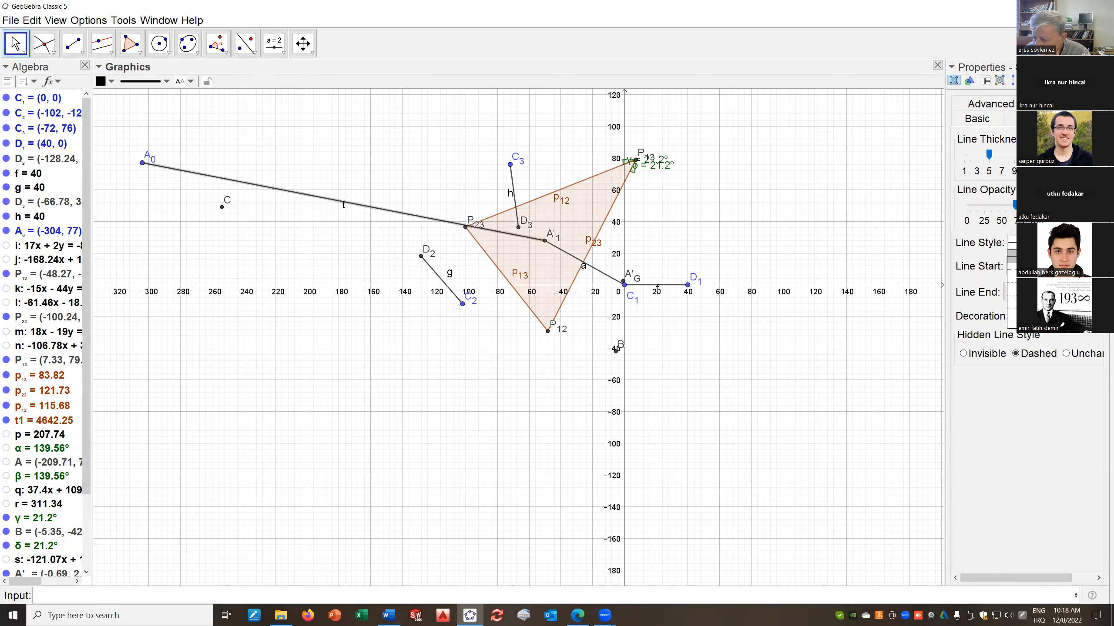
click(1021, 269)
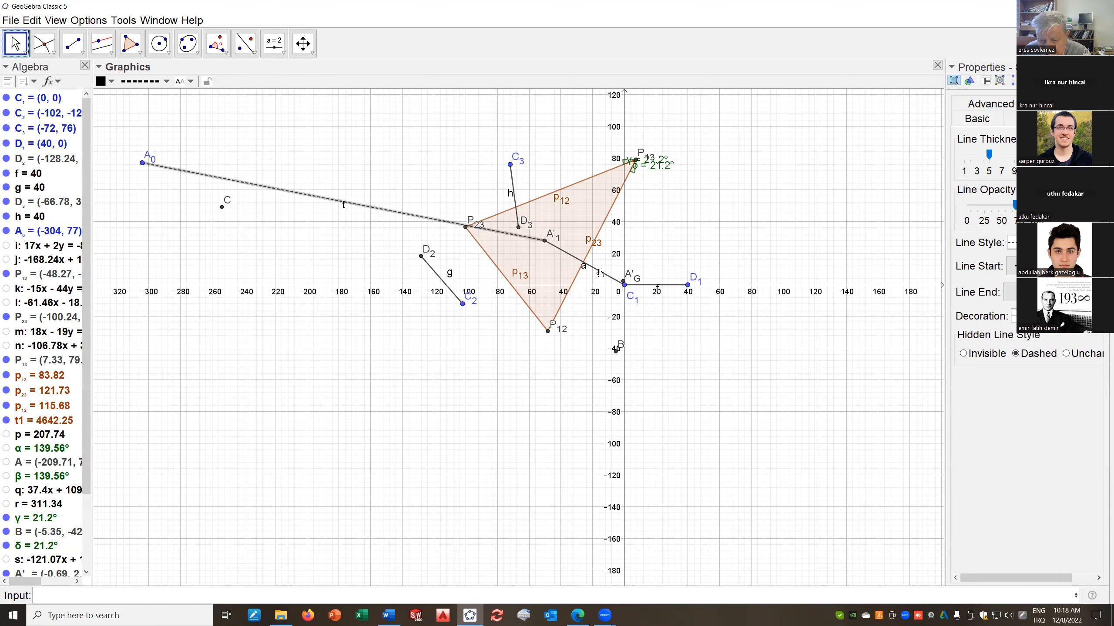
click(599, 273)
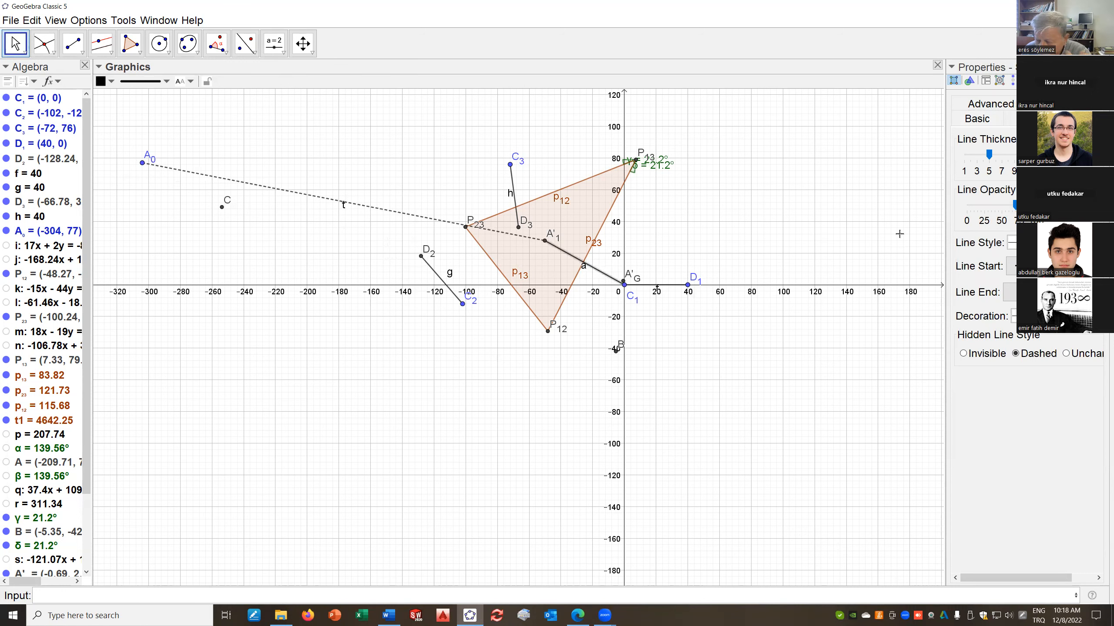
click(1012, 243)
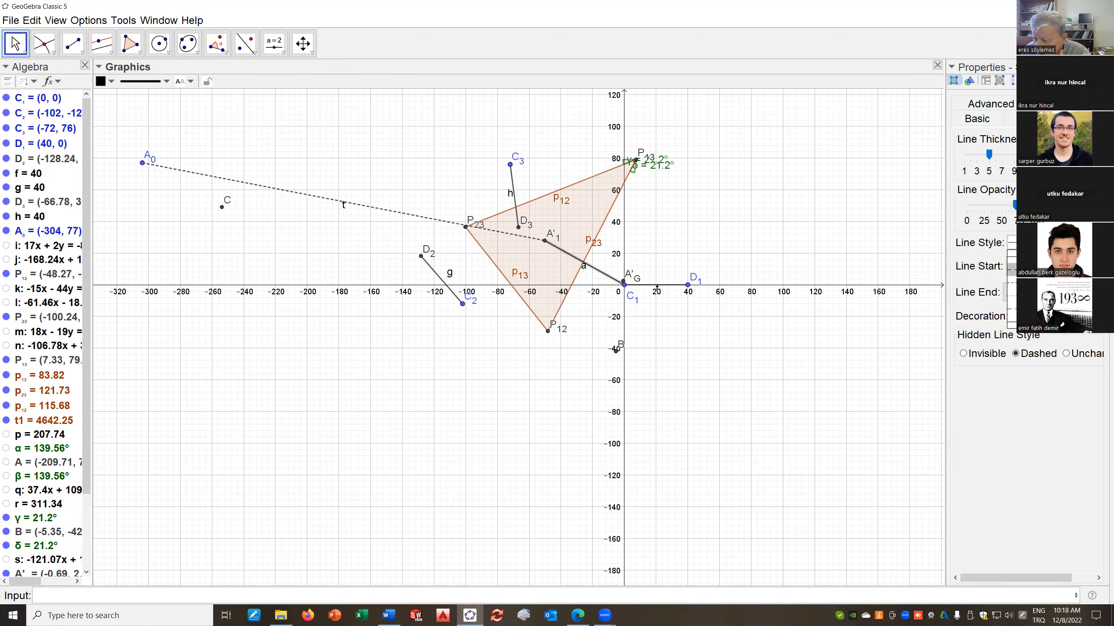
click(1011, 270)
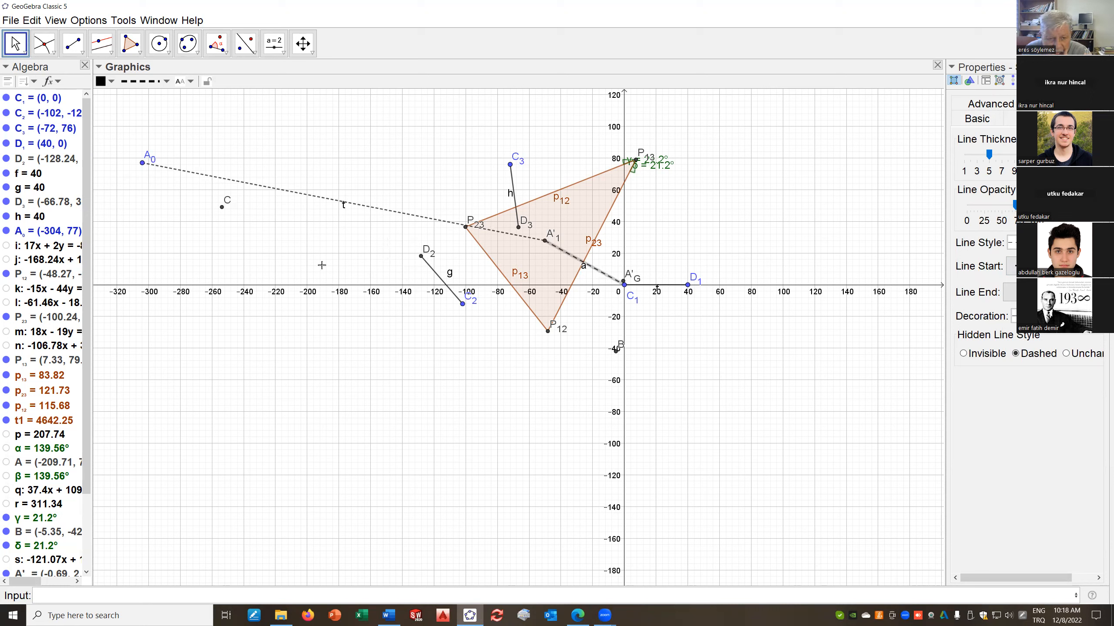
Draw solid segments from A_0 to the parallelogram's fourth corner, point C, and from that corner to C_1
click(73, 44)
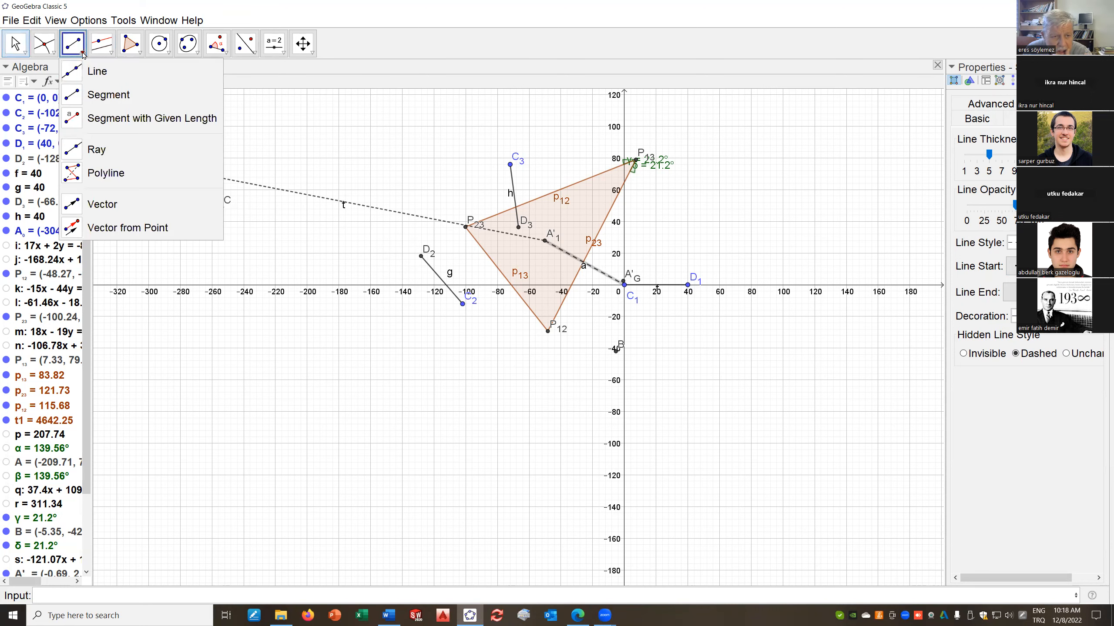
click(70, 102)
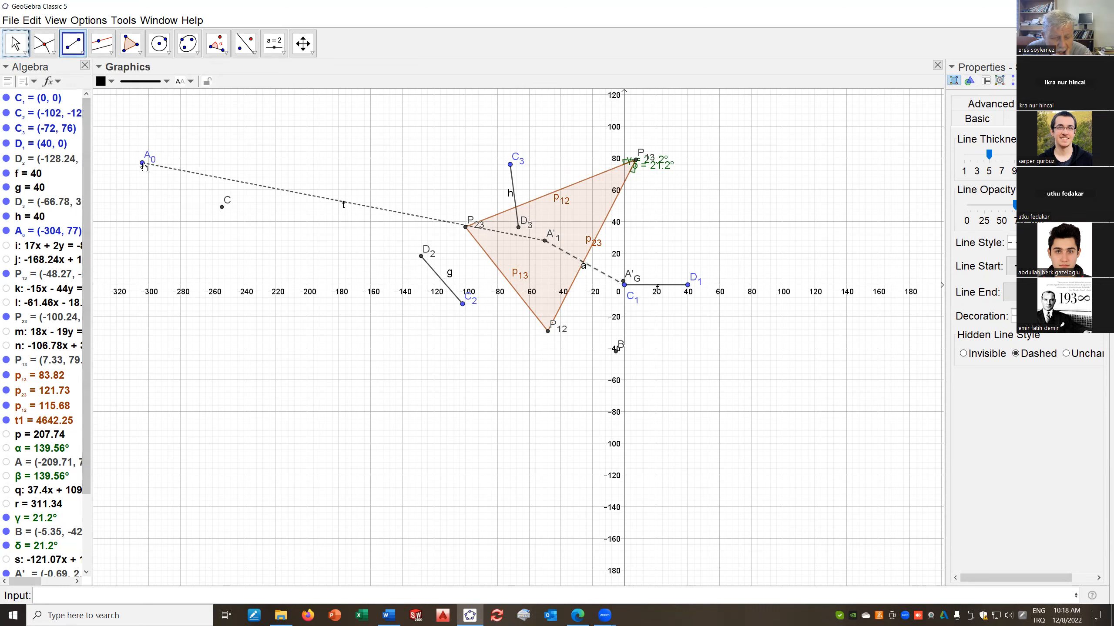
click(142, 163)
click(222, 206)
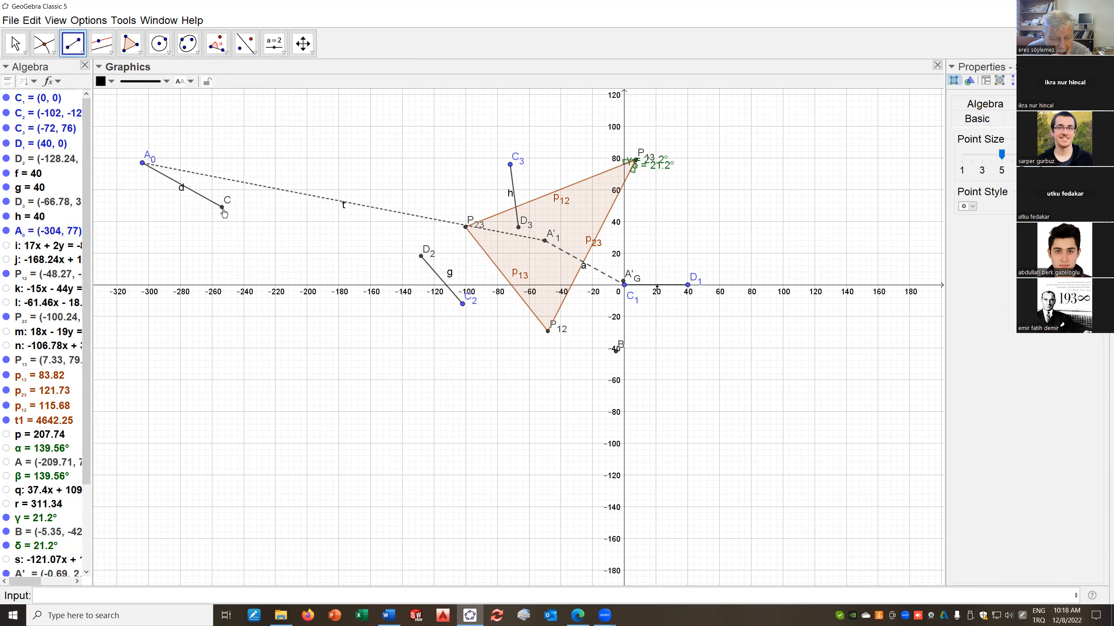
click(222, 208)
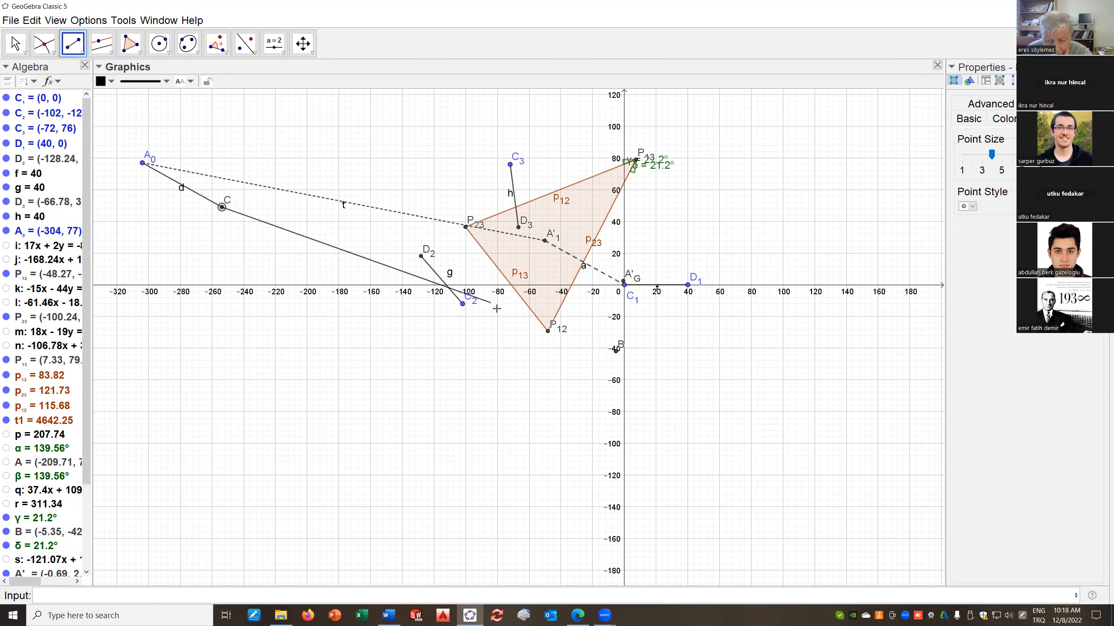
click(624, 285)
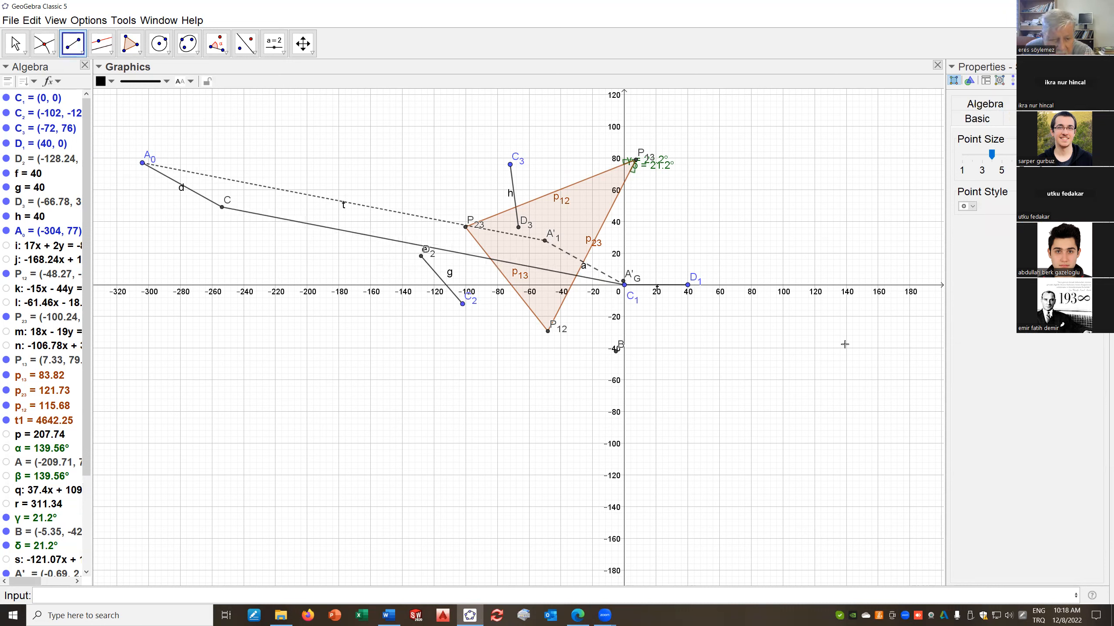
Rename the parallelogram's fourth corner, point C, as A_1
right_click(222, 208)
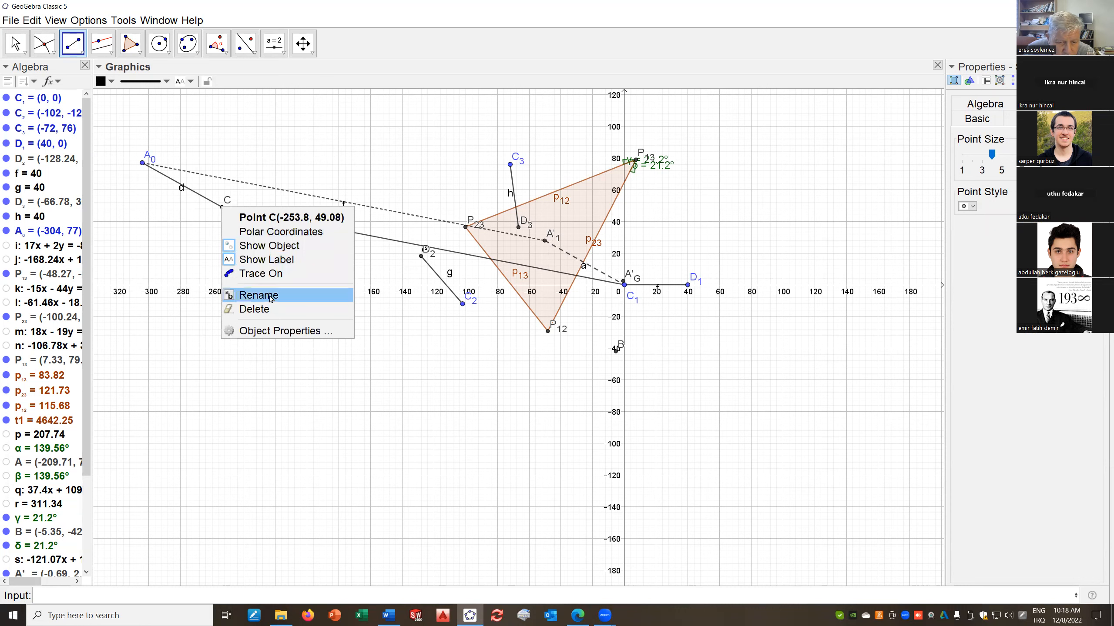
click(249, 297)
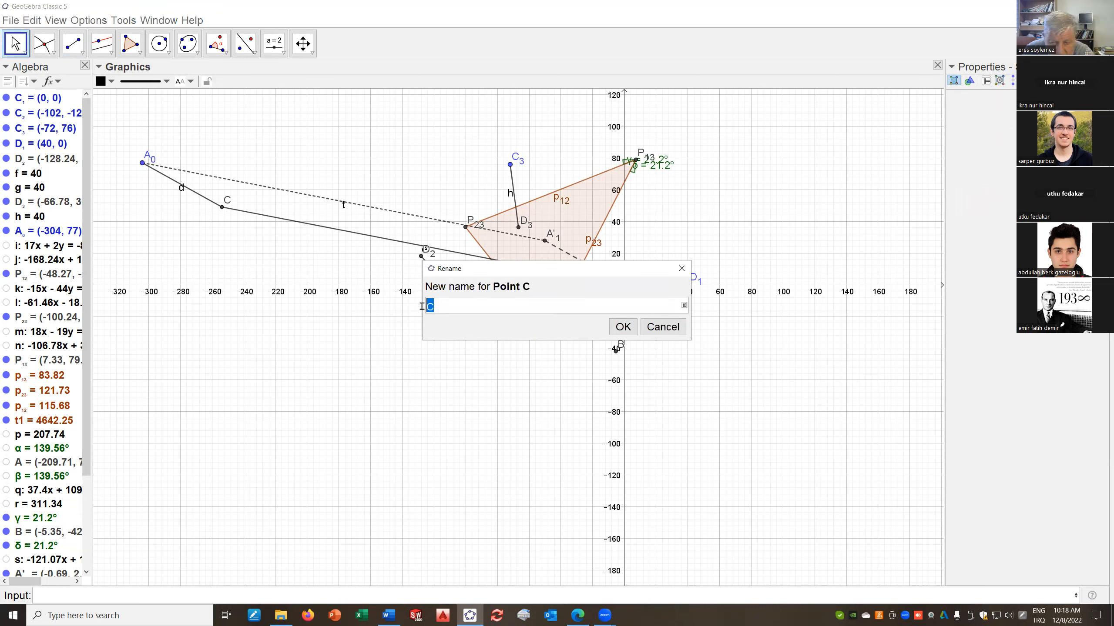
text(A_)
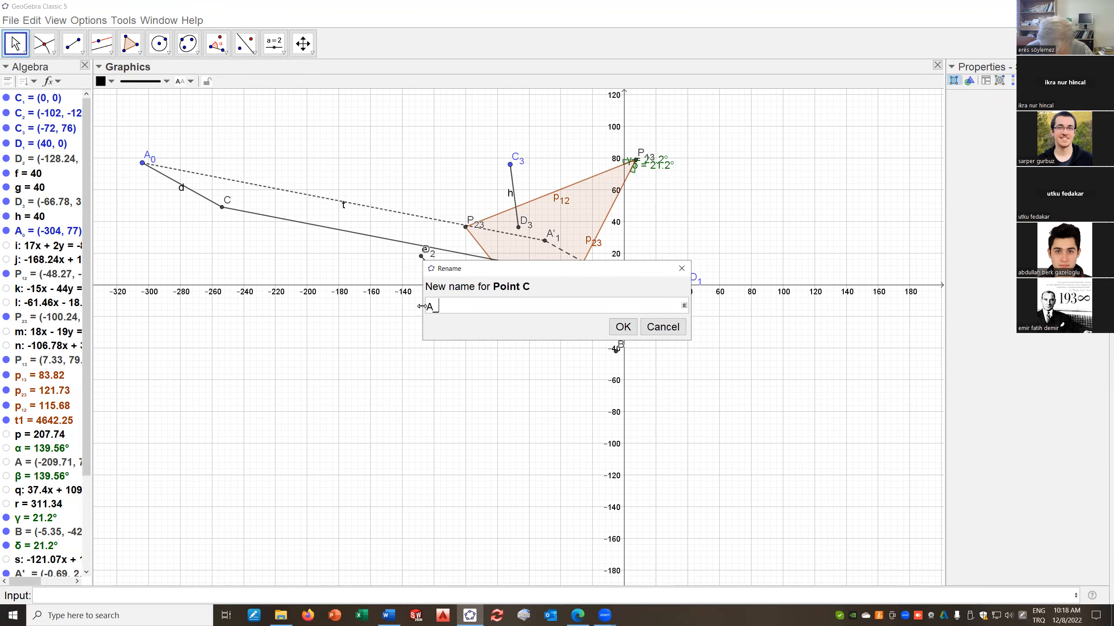
text(1)
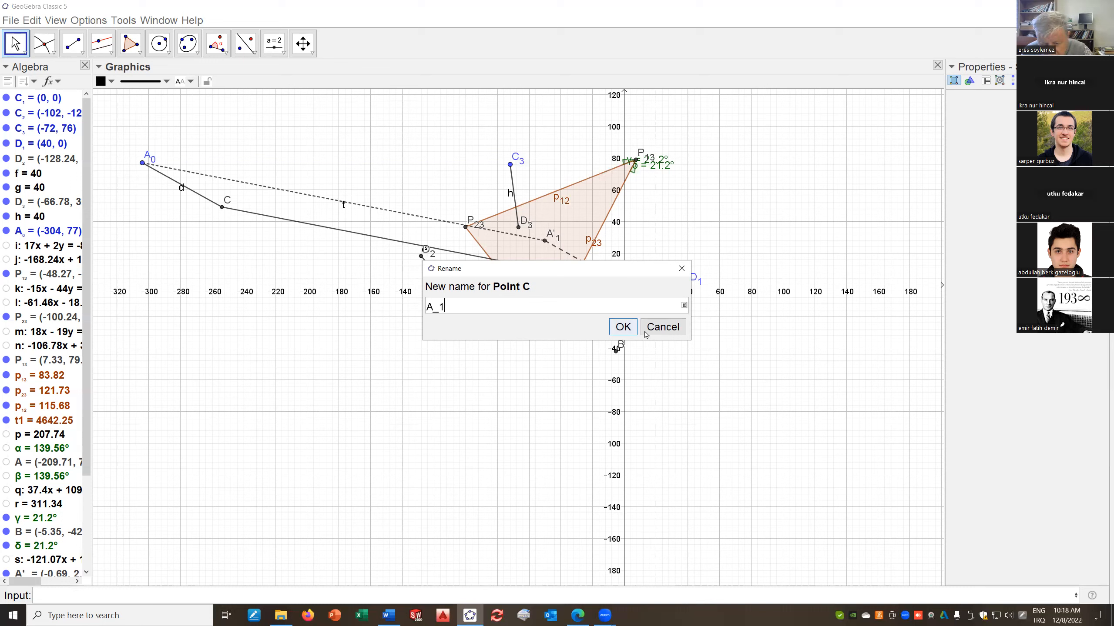
click(623, 327)
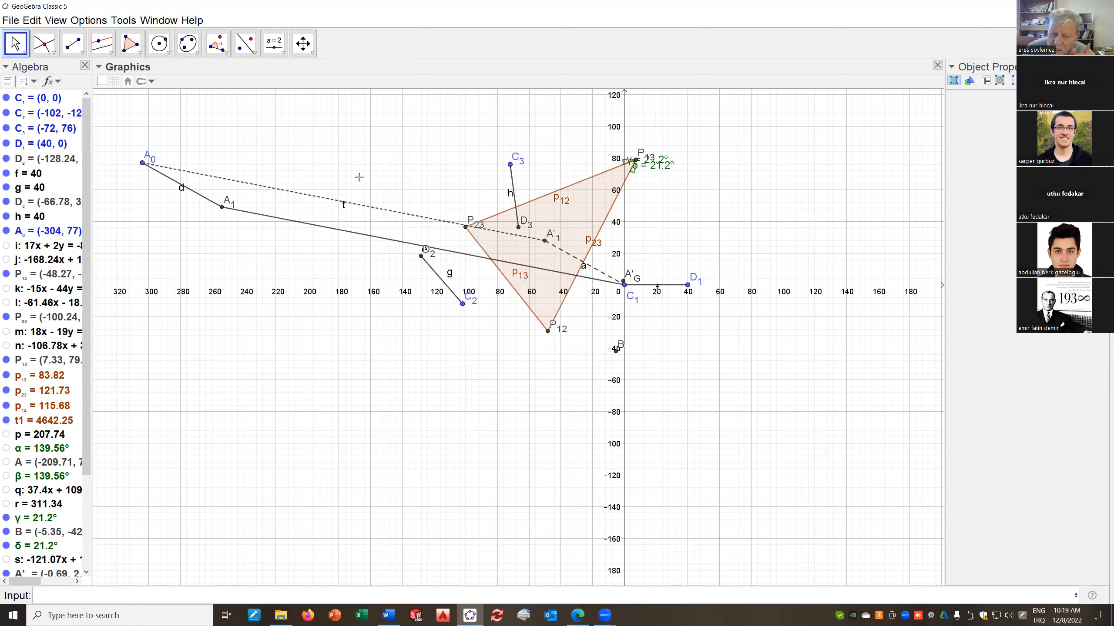
Construct a 131° counterclockwise angle from A_1 about vertex A_0 with Angle with Given Size
scroll(332, 191, down, 2)
drag(287, 266, 443, 280)
scroll(443, 279, down, 1)
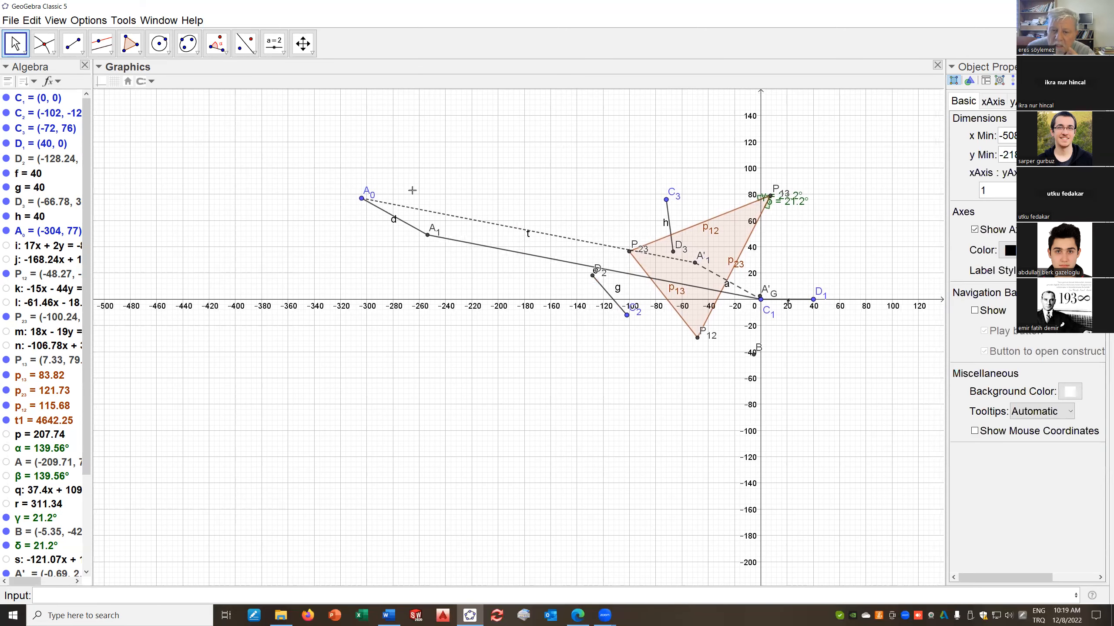
click(226, 54)
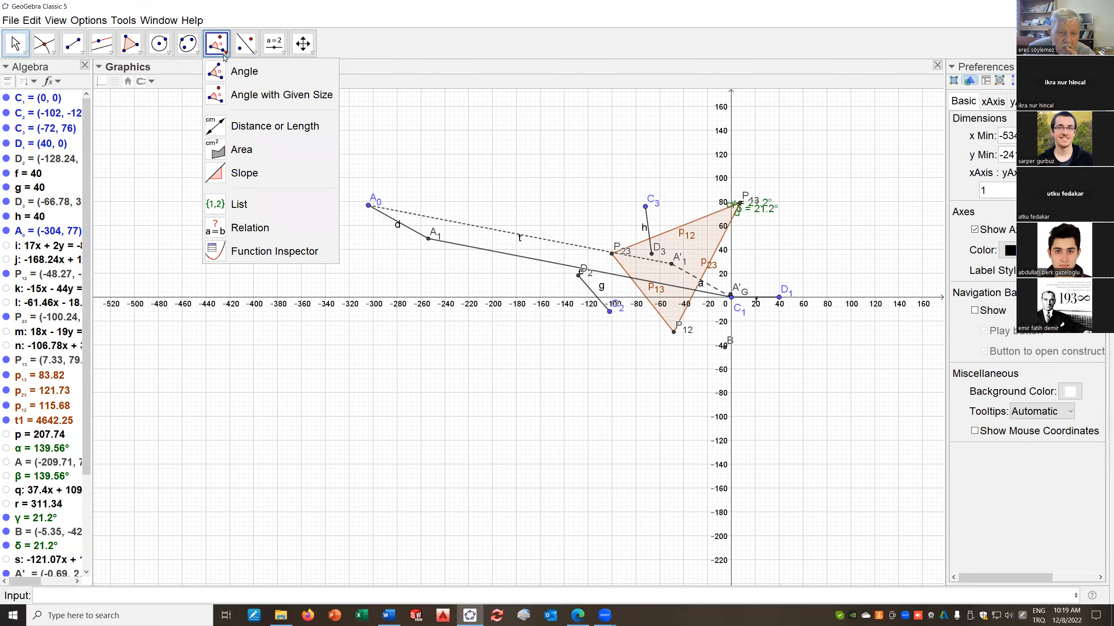
click(227, 103)
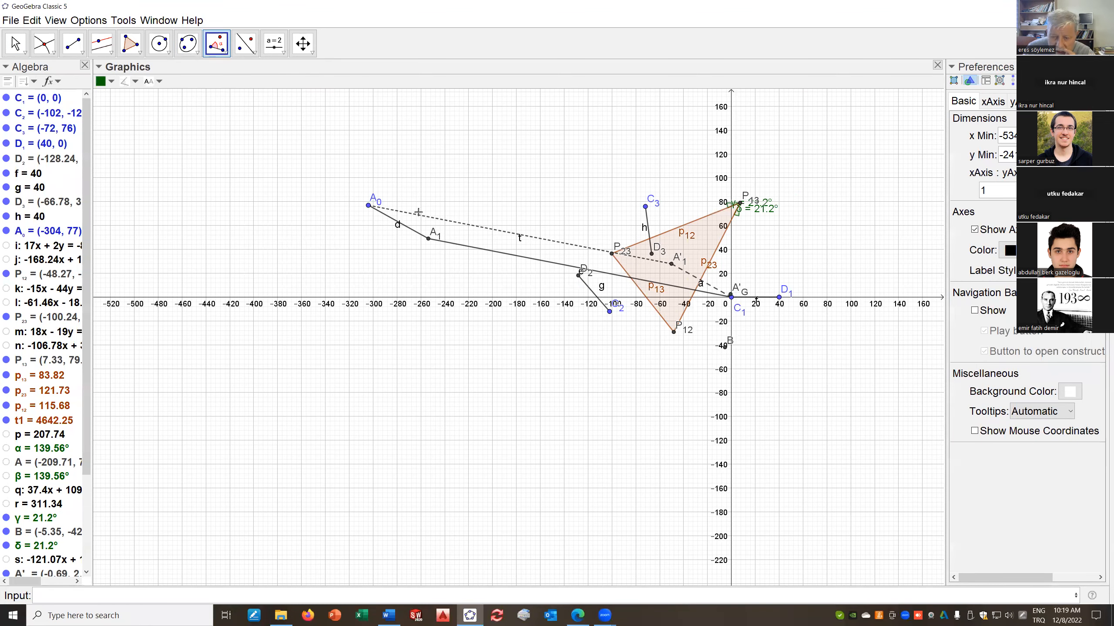
click(427, 239)
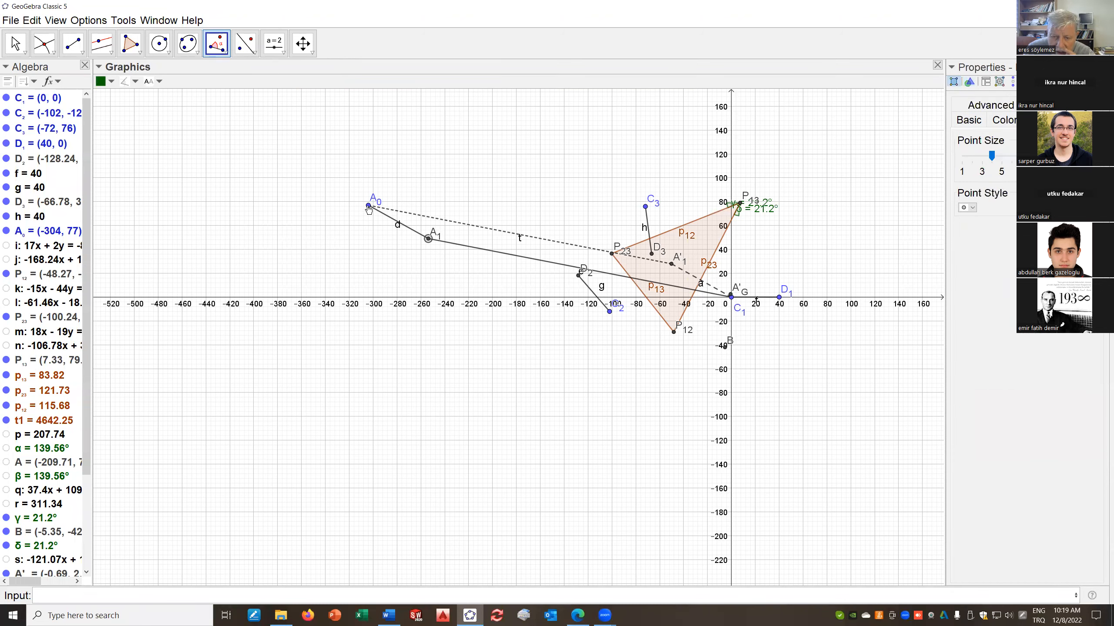
click(369, 209)
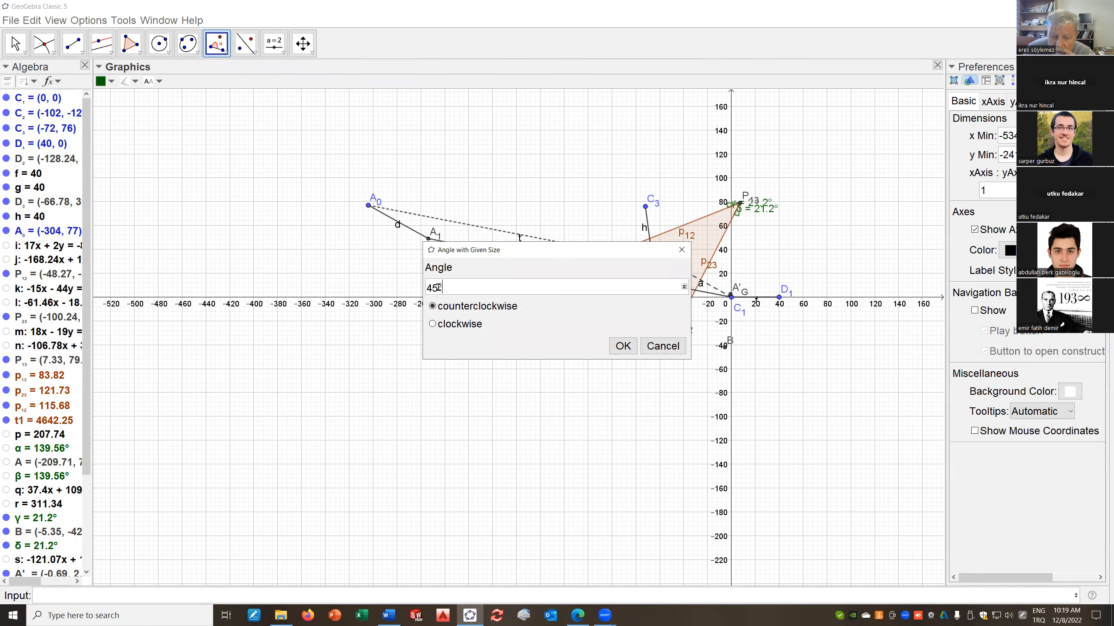
drag(438, 287, 424, 285)
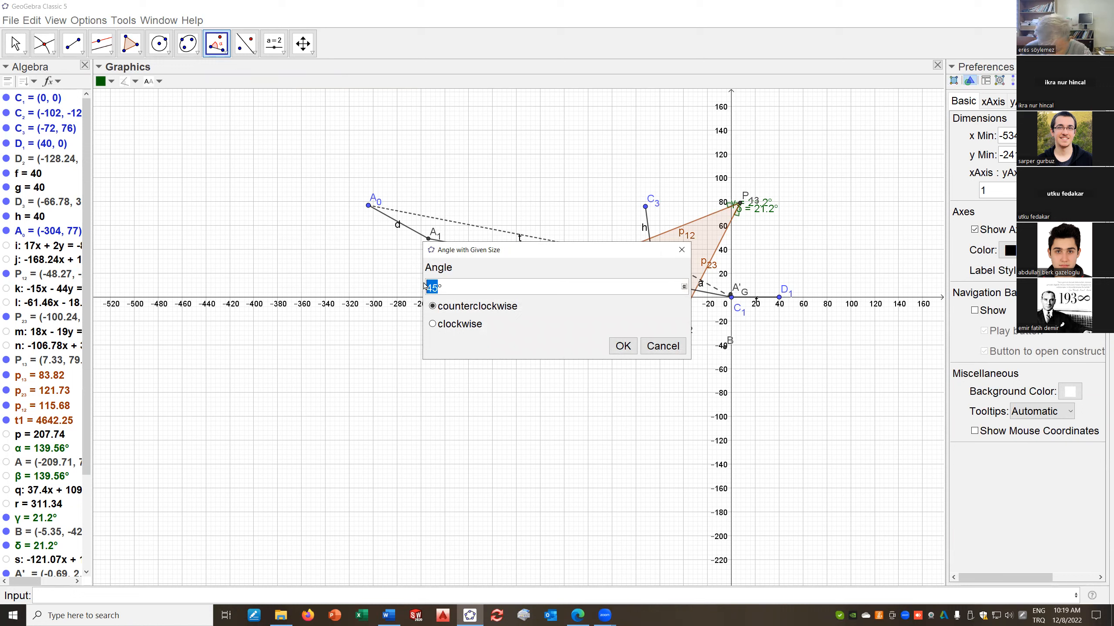
text(131)
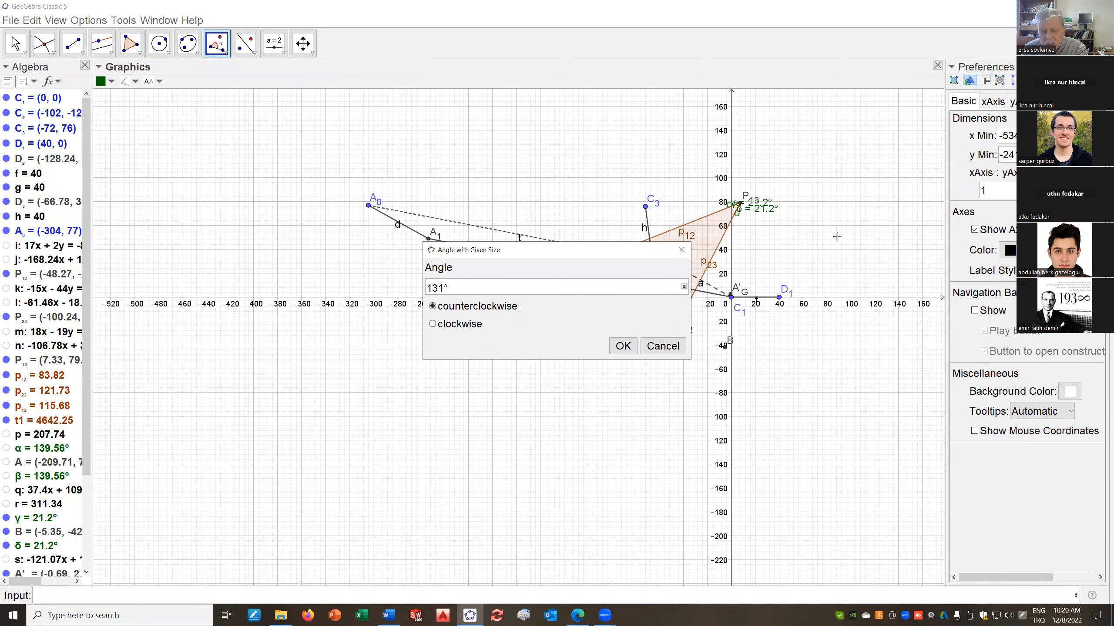
click(624, 346)
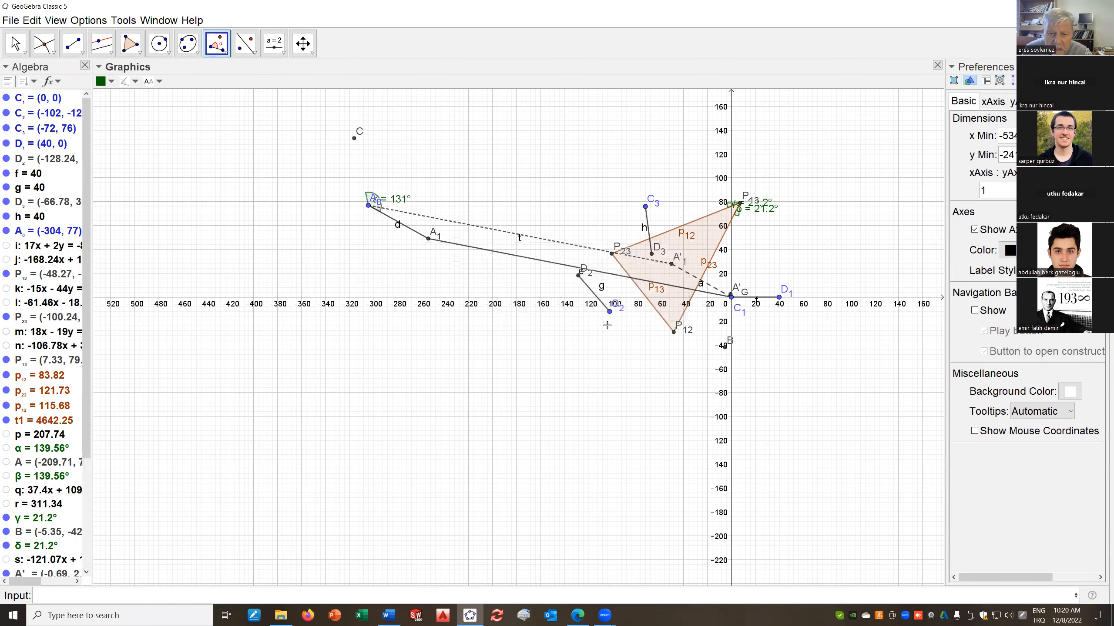
Rename the rotated point above A_0 as A_2
right_click(354, 139)
key(Escape)
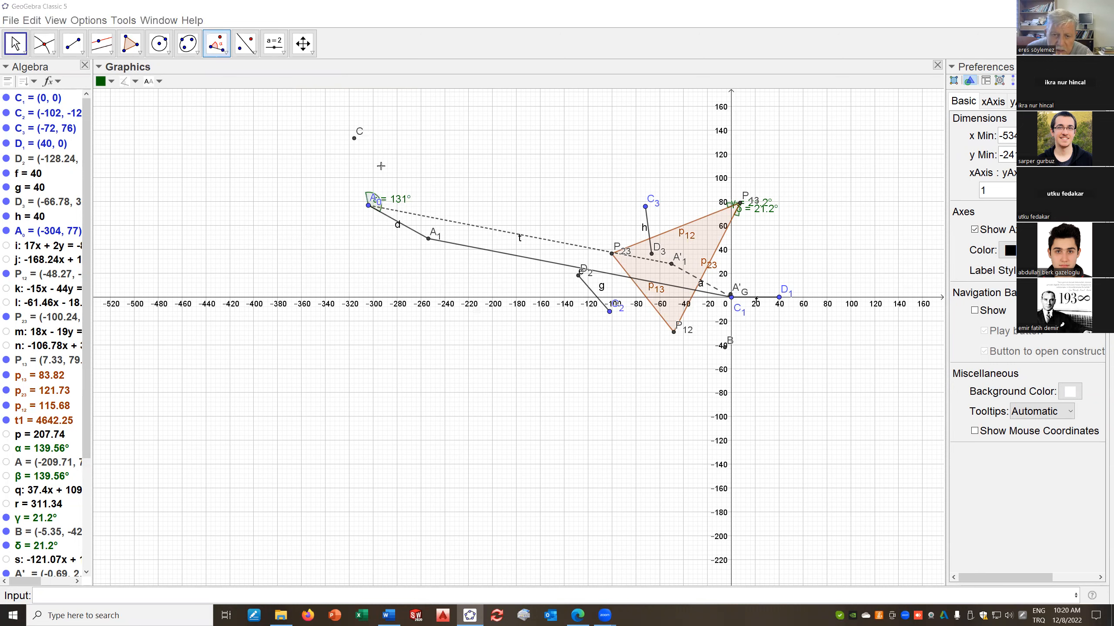
text(A_2)
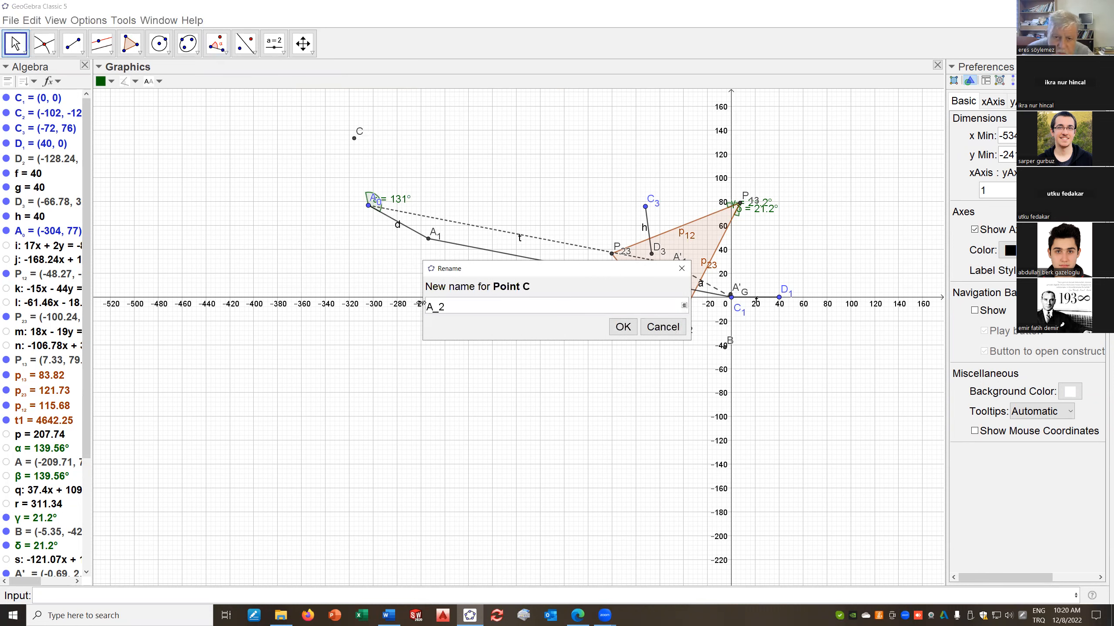
click(623, 328)
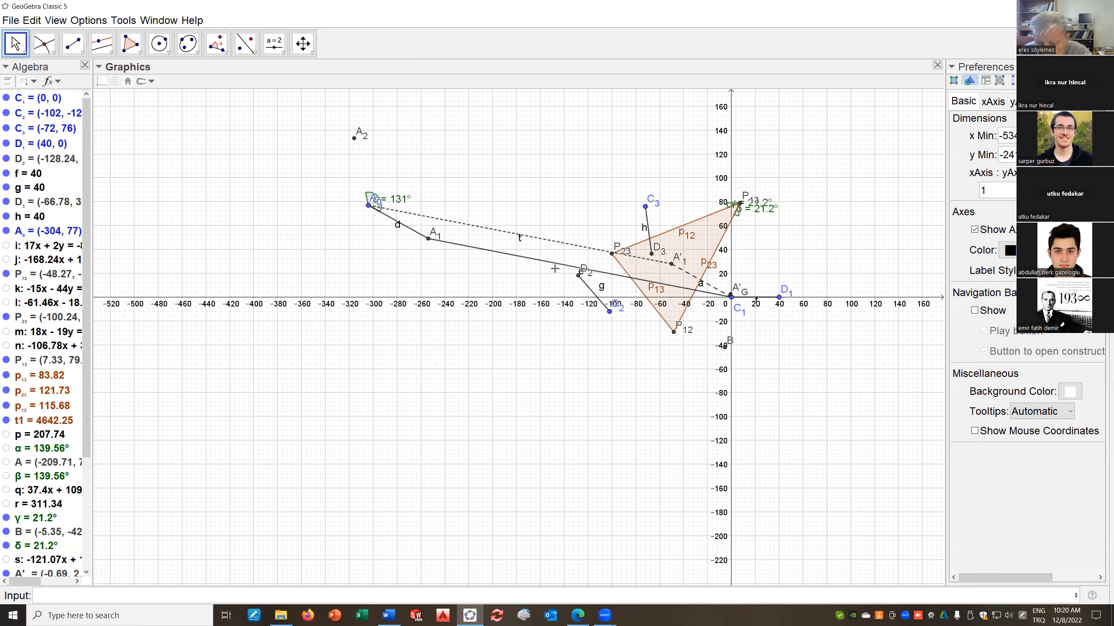
scroll(555, 268, up, 4)
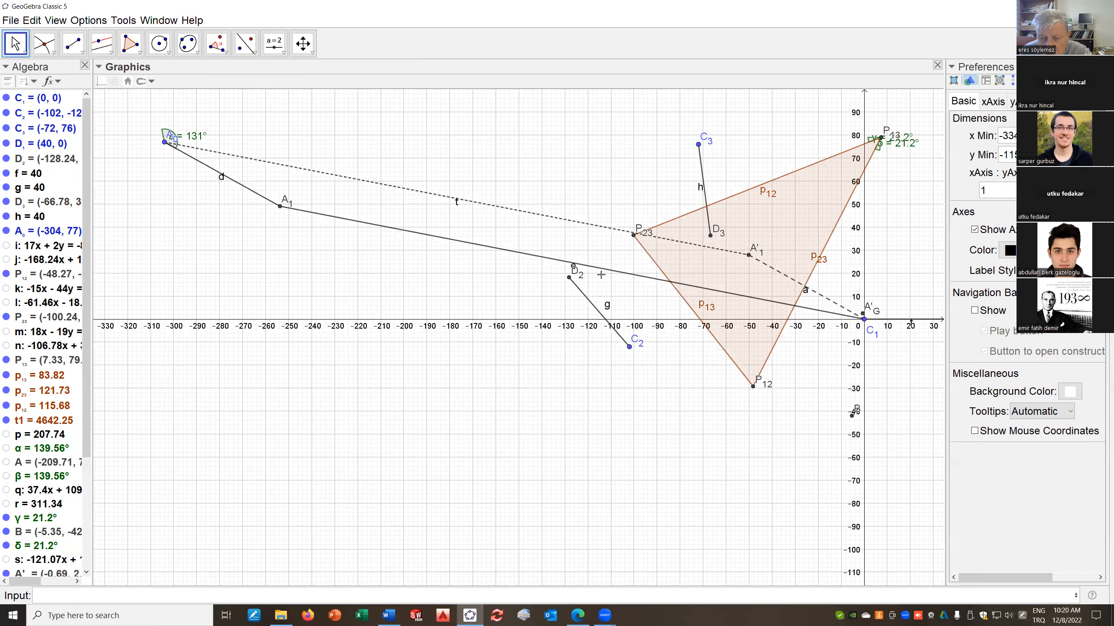
scroll(601, 274, up, 3)
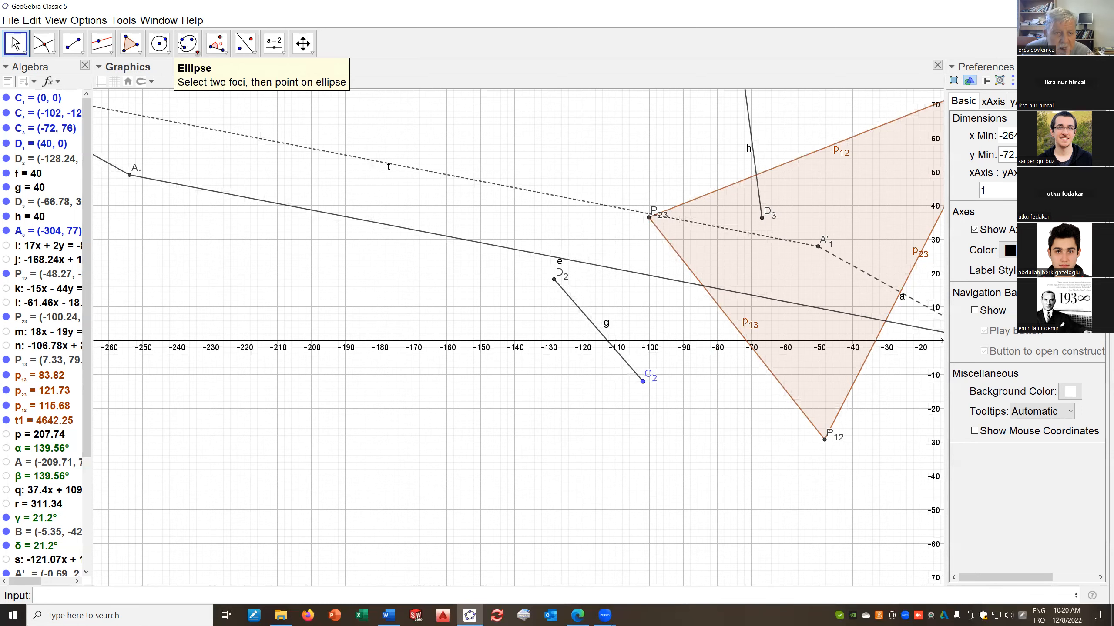
click(169, 55)
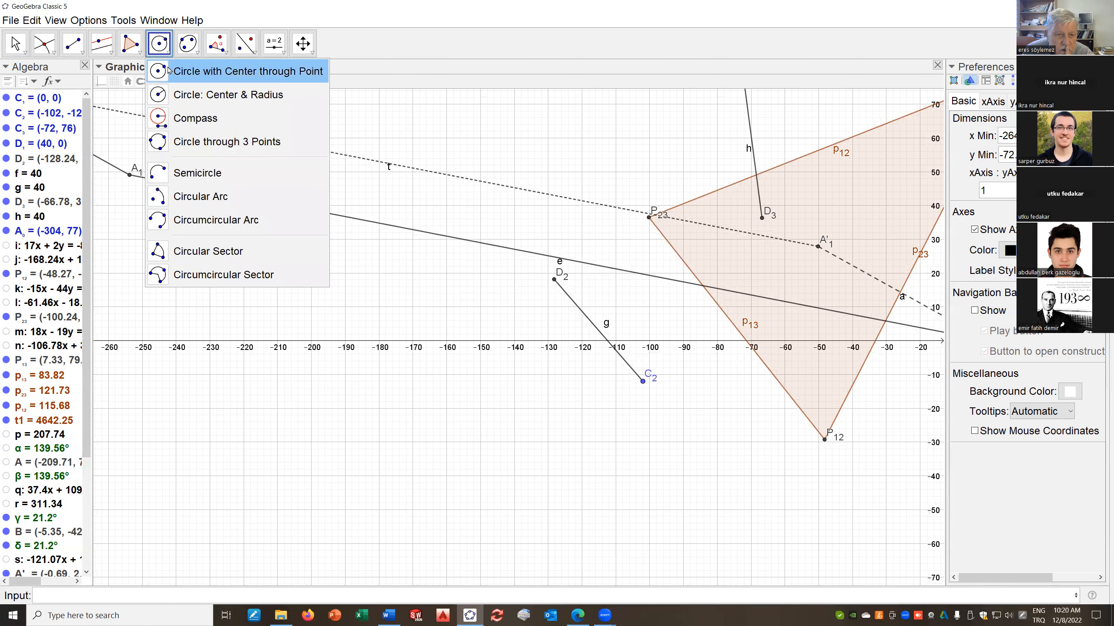
click(157, 75)
scroll(173, 175, down, 5)
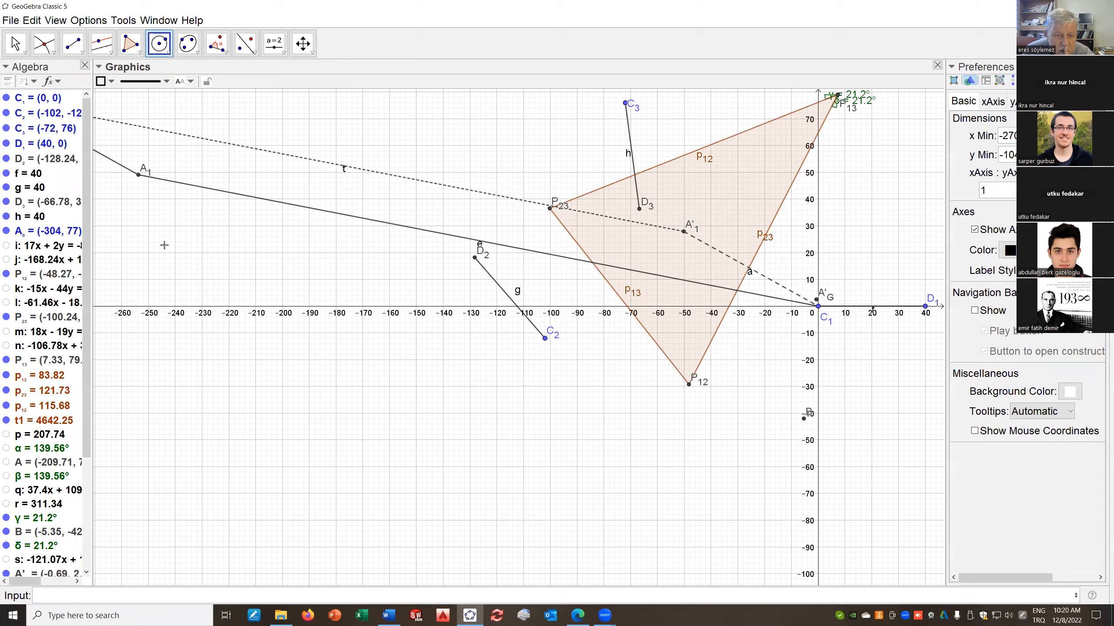
drag(315, 281, 322, 287)
scroll(293, 273, up, 1)
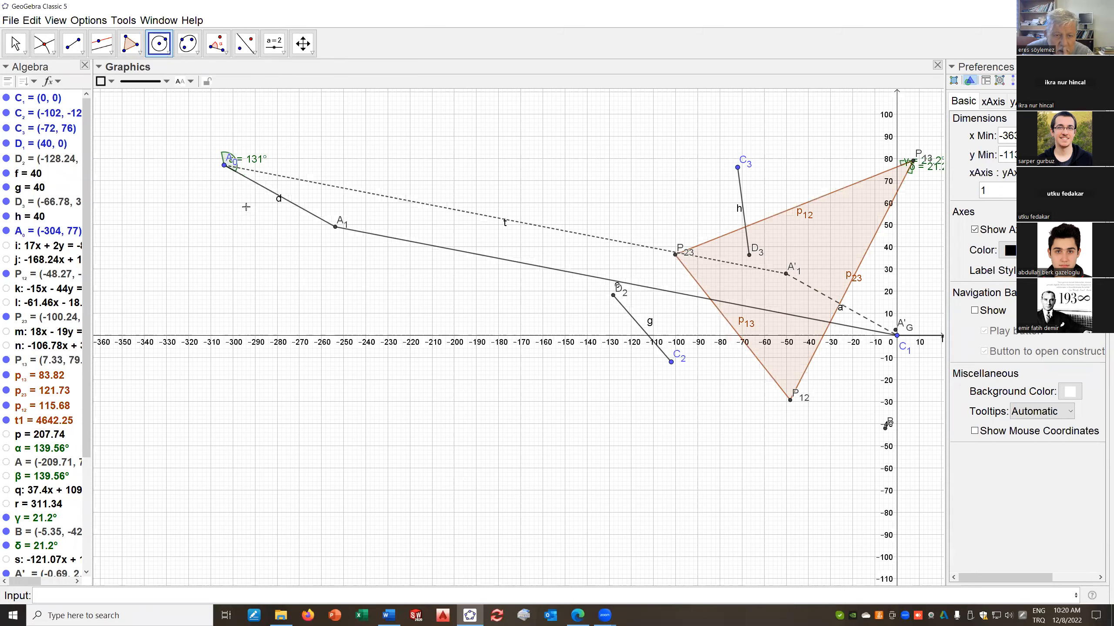
scroll(271, 134, down, 1)
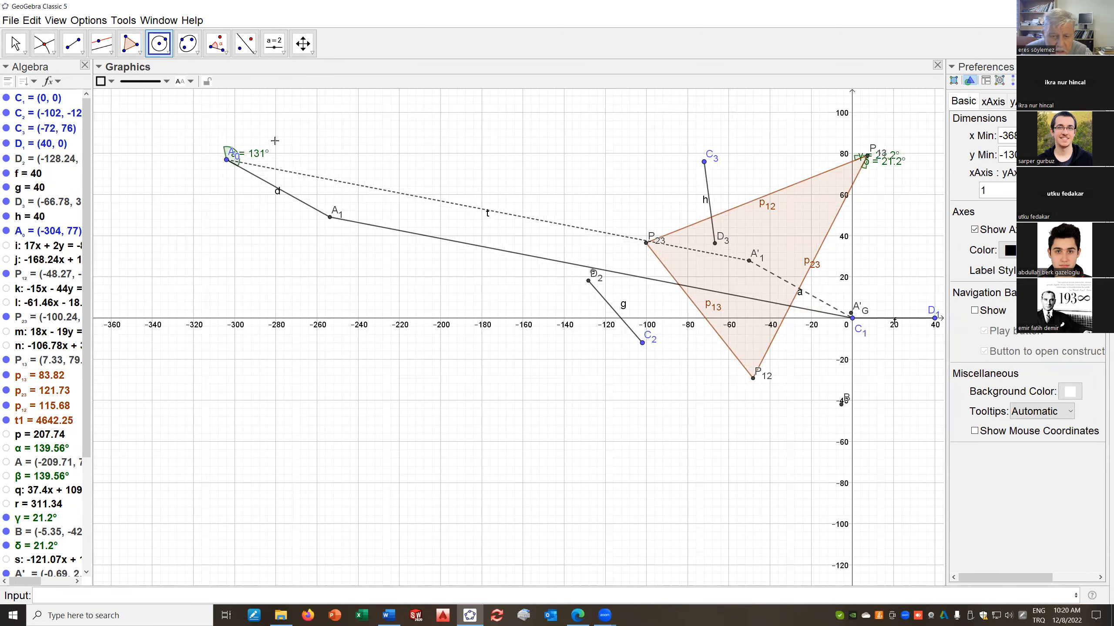
key(Escape)
scroll(282, 132, down, 2)
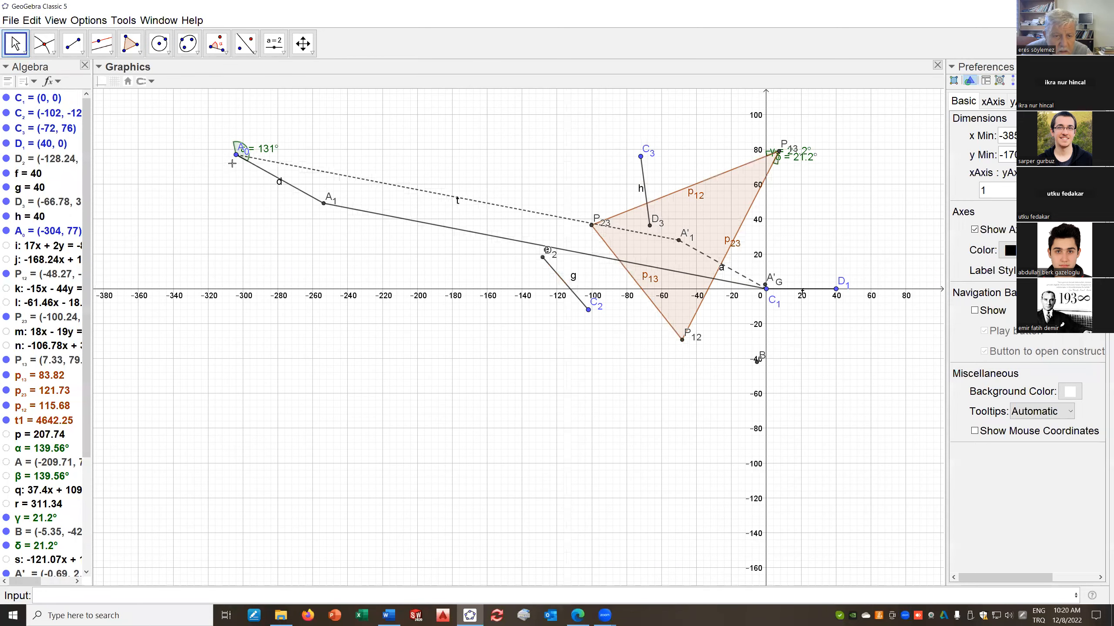
Construct a circle centred at A_2 with radius e using Circle: Center & Radius
drag(248, 110, 311, 193)
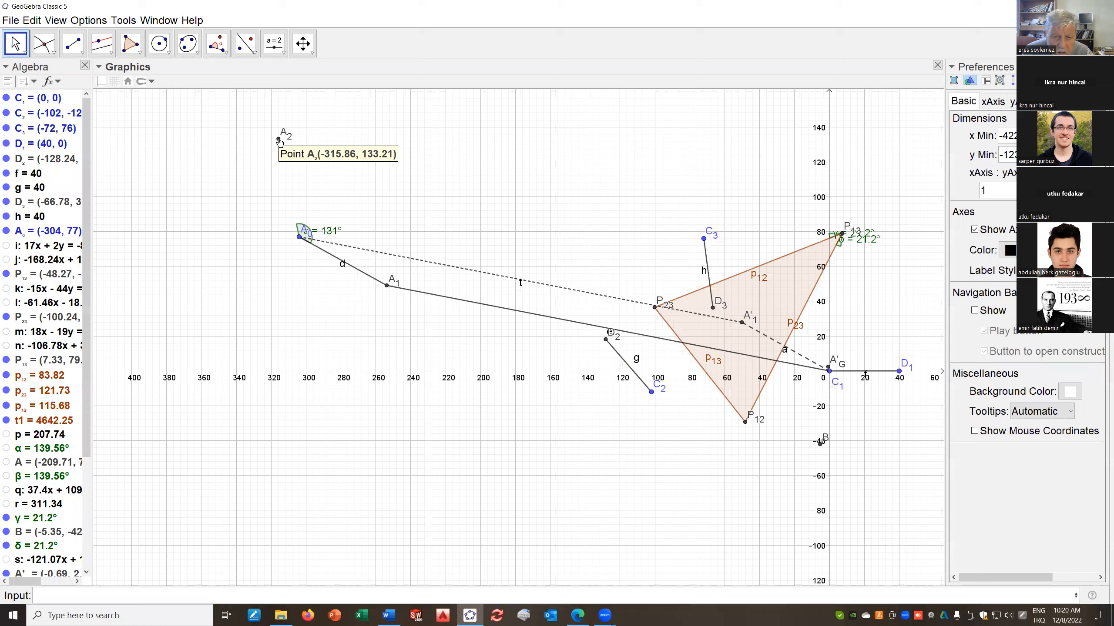
click(278, 140)
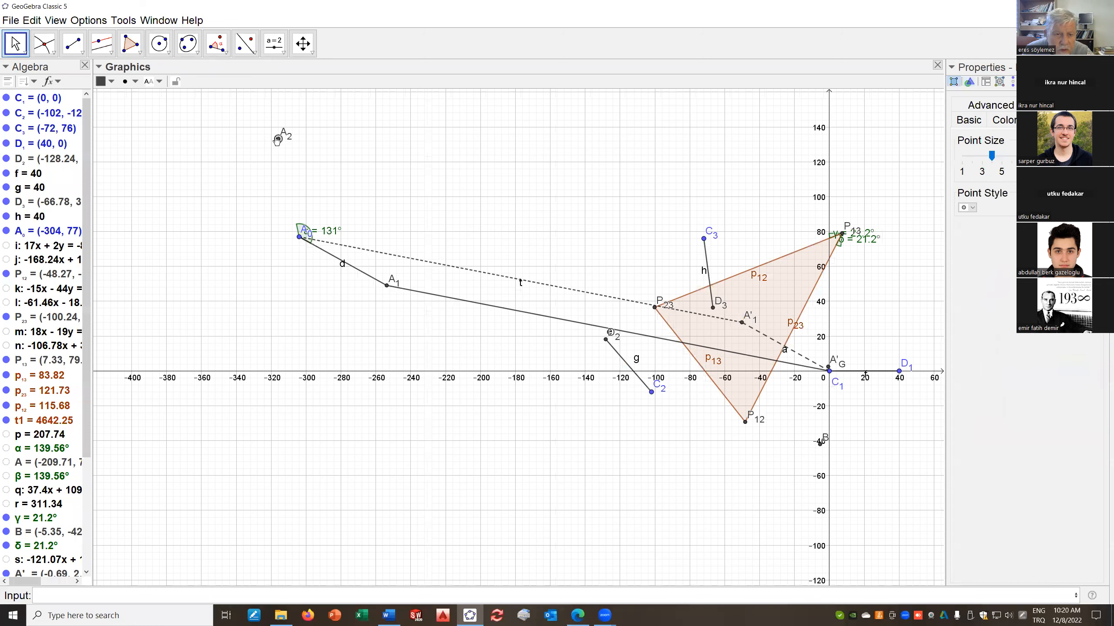
click(167, 54)
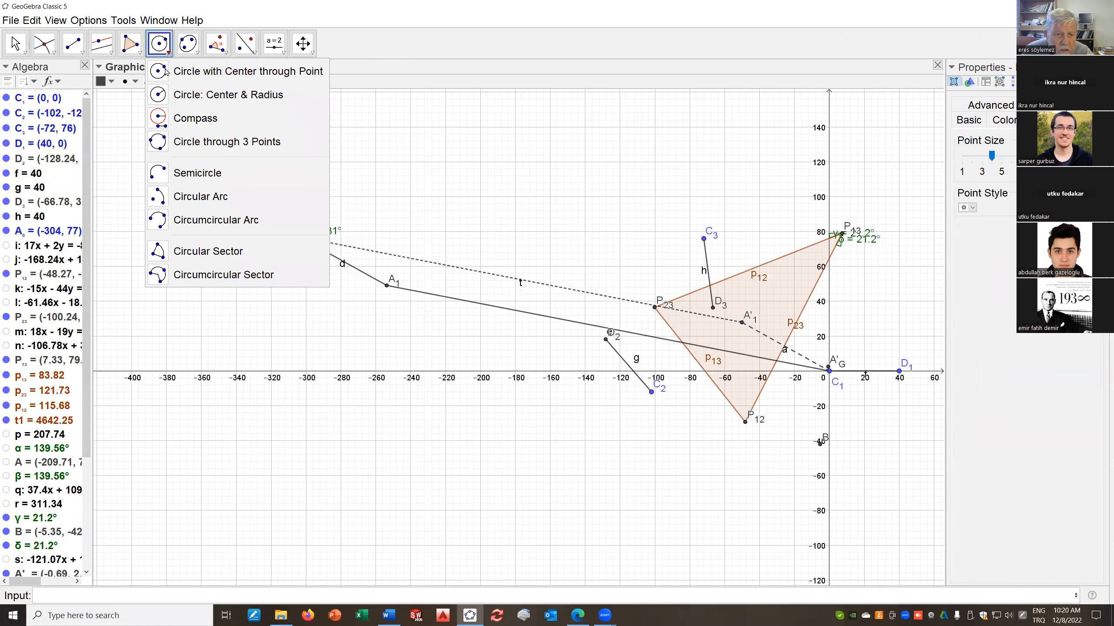
click(160, 96)
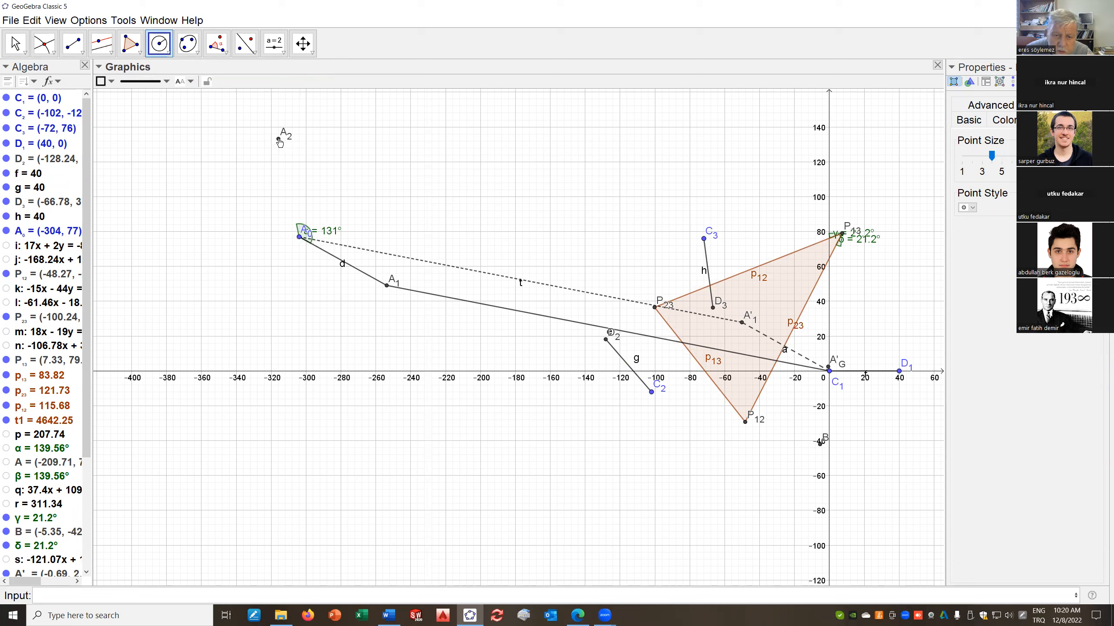
click(279, 140)
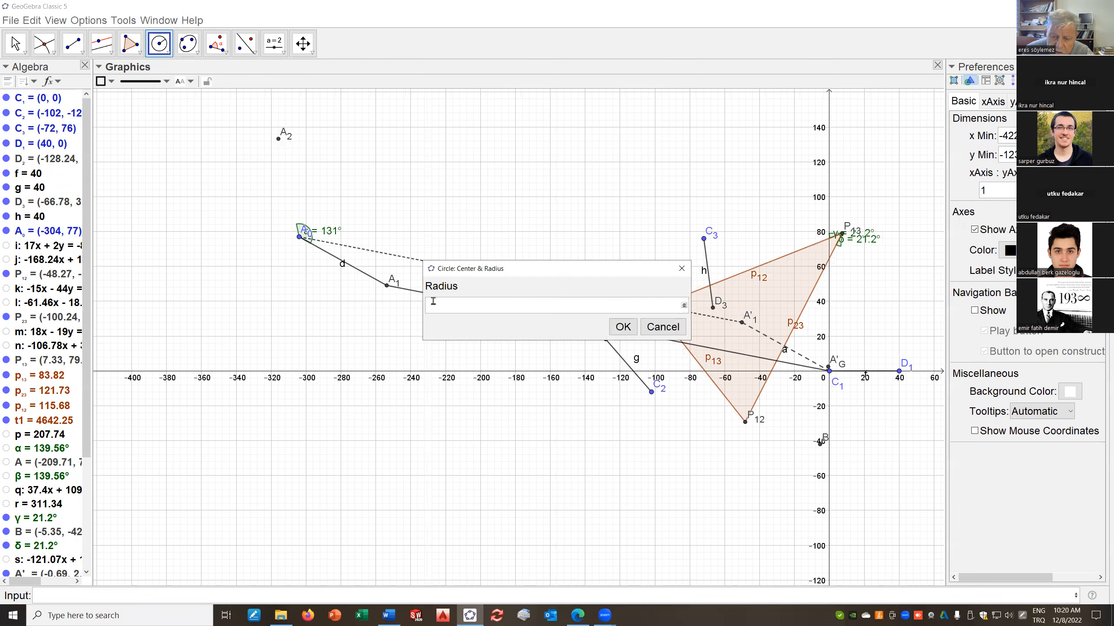
text(e)
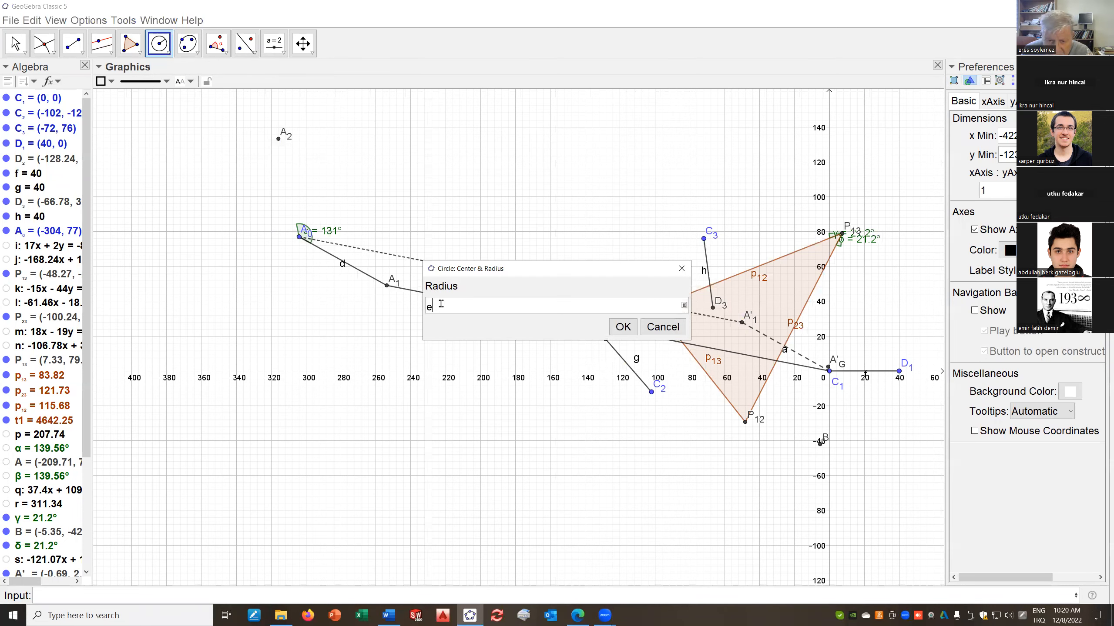
click(628, 330)
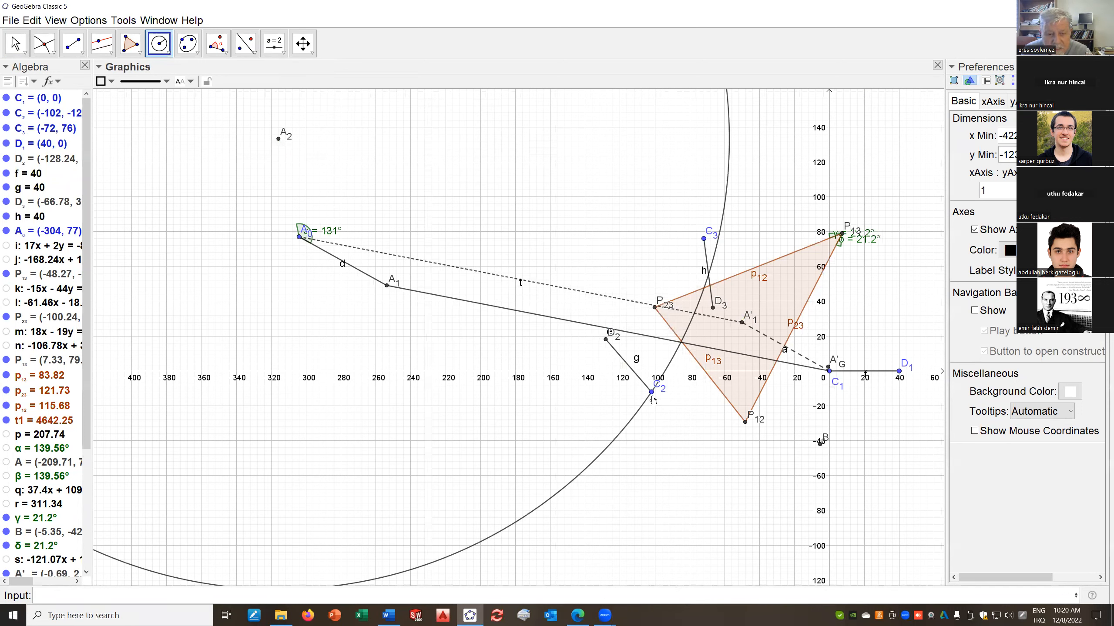
Draw segments from A_0 to A_2 and from A_2 to C_2, and hide the circle centred at A_2
click(81, 52)
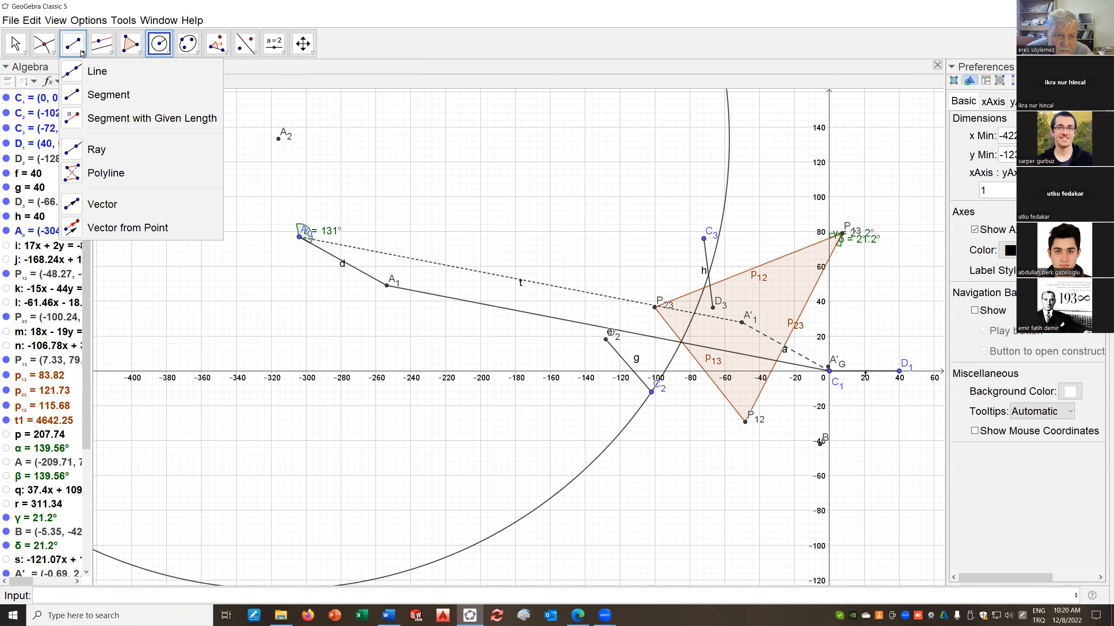
click(72, 93)
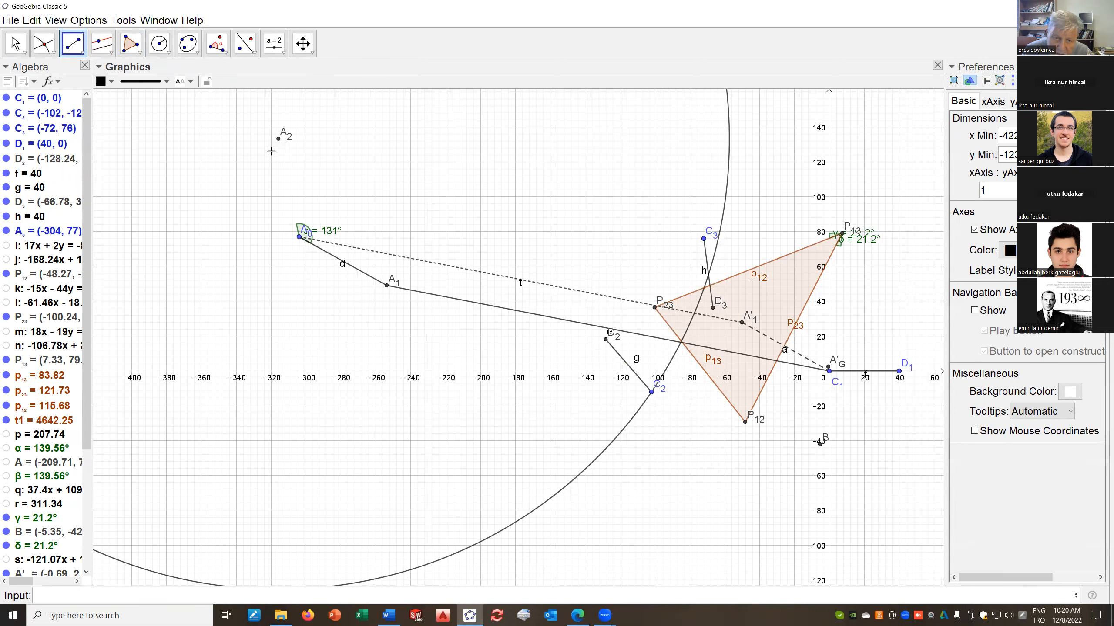
click(298, 238)
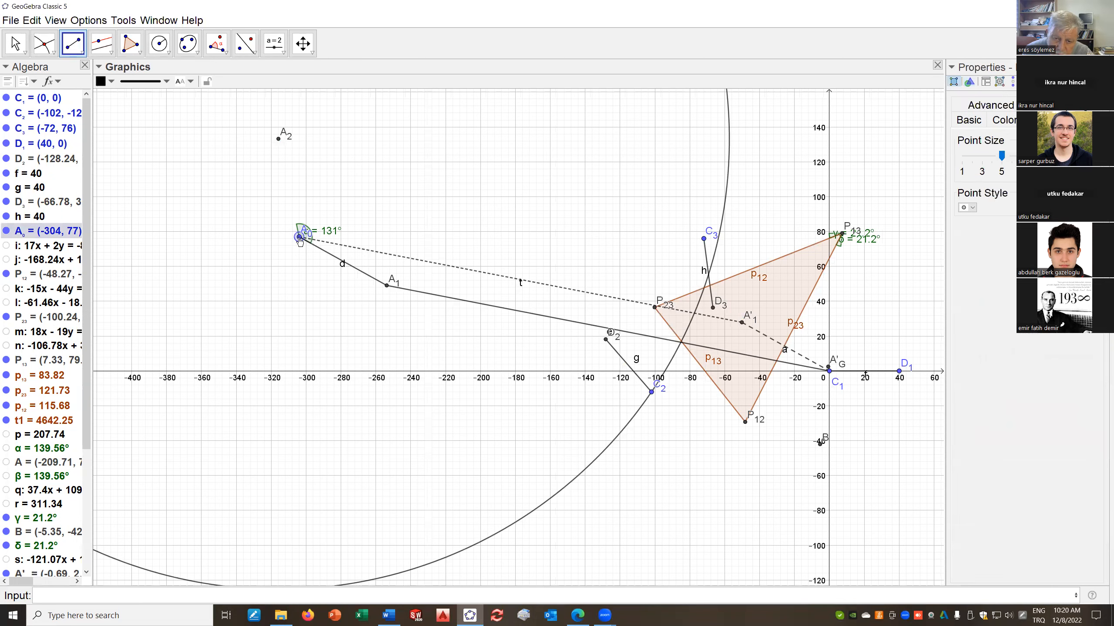
click(279, 140)
click(279, 140)
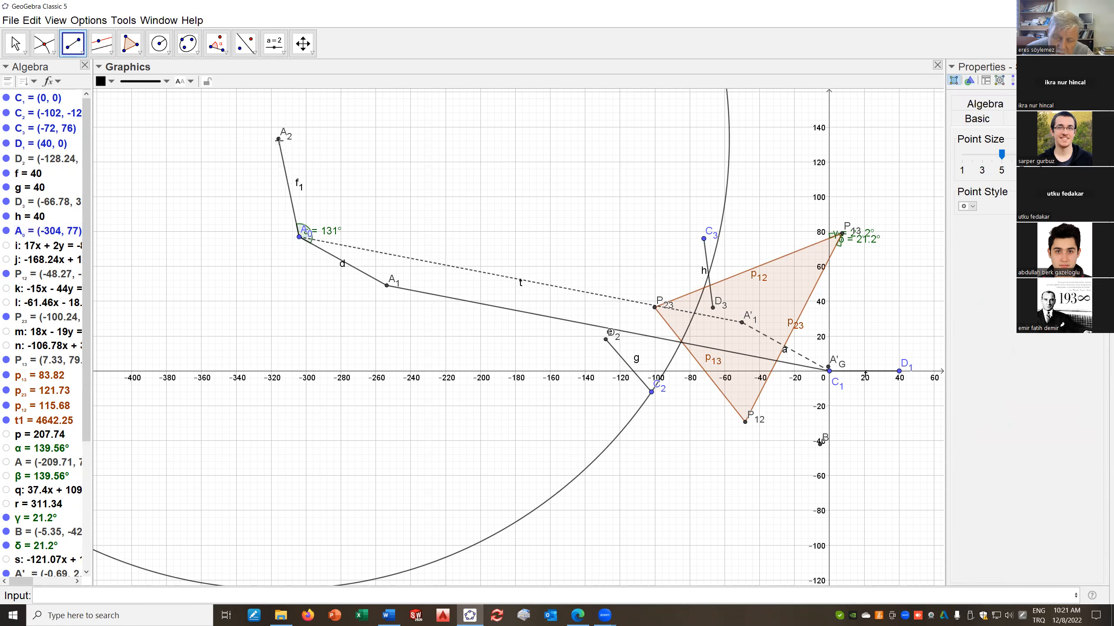
click(652, 393)
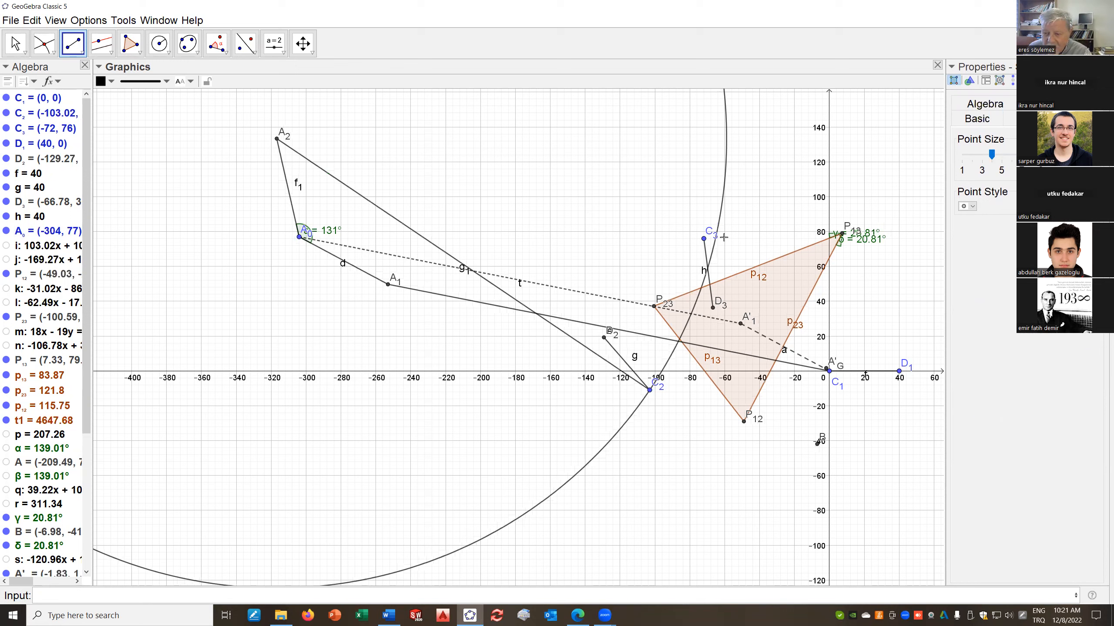
right_click(724, 194)
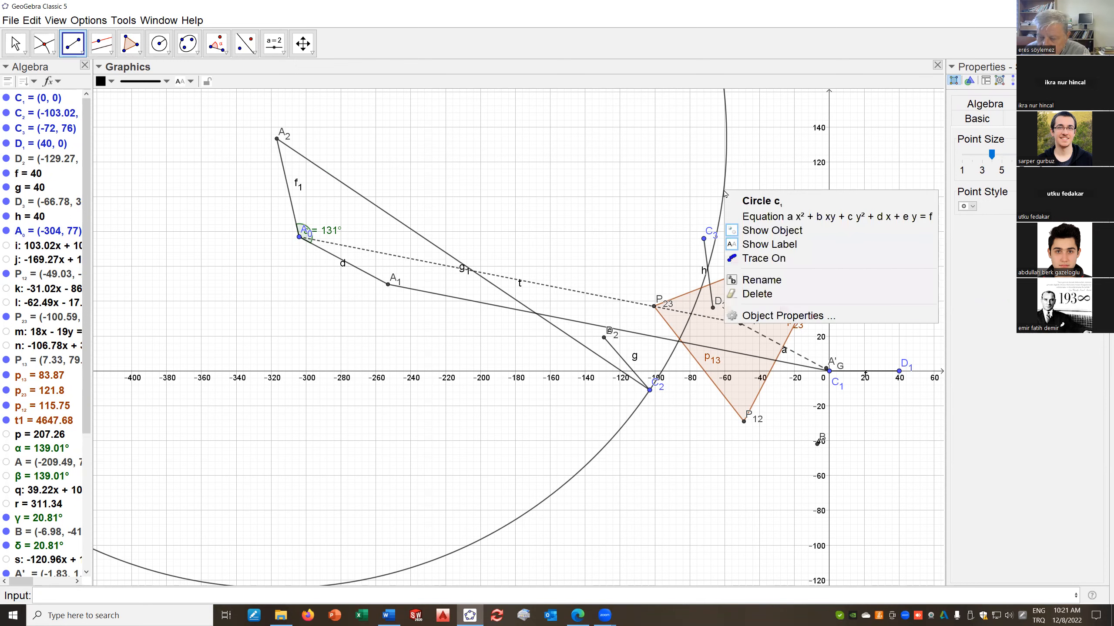
click(766, 231)
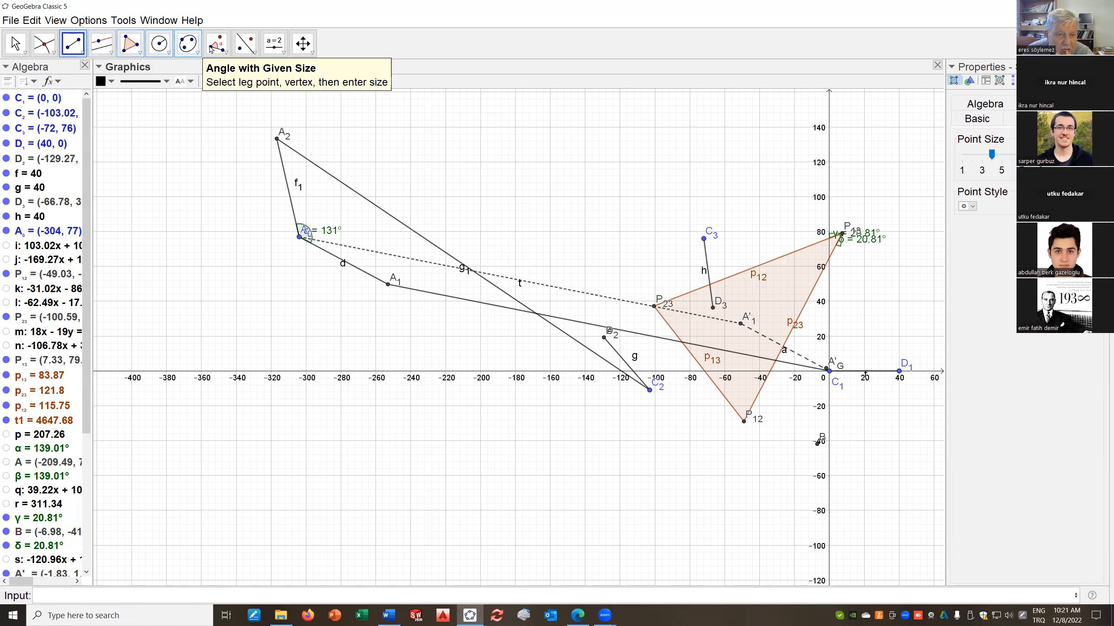
Construct a 277.5° counterclockwise angle from A_1 about vertex A_0 with Angle with Given Size
click(227, 53)
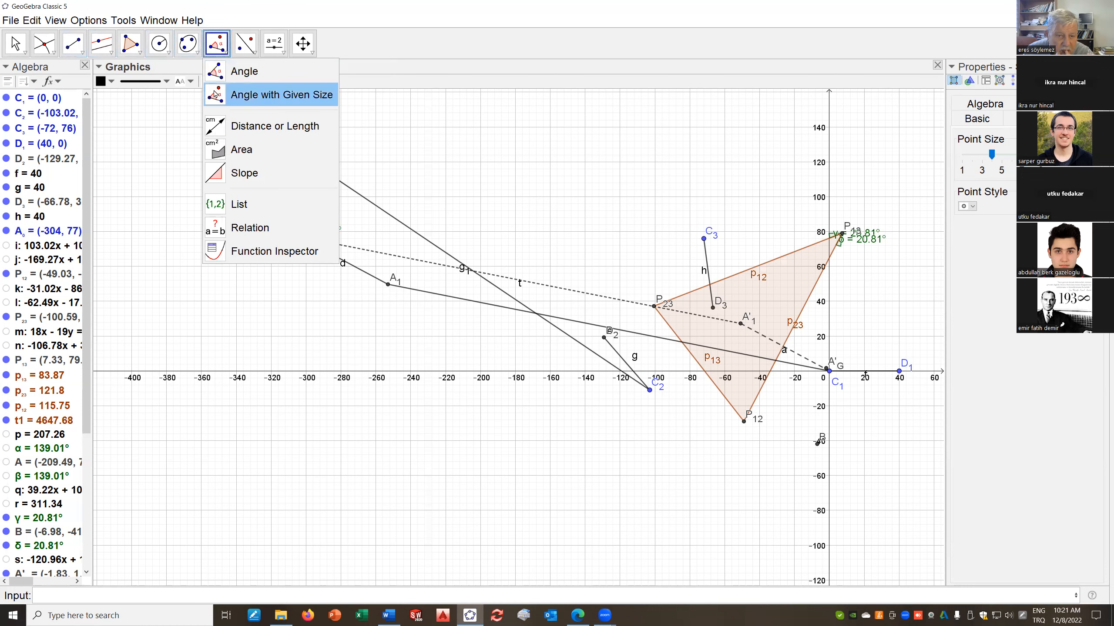
click(215, 94)
click(388, 285)
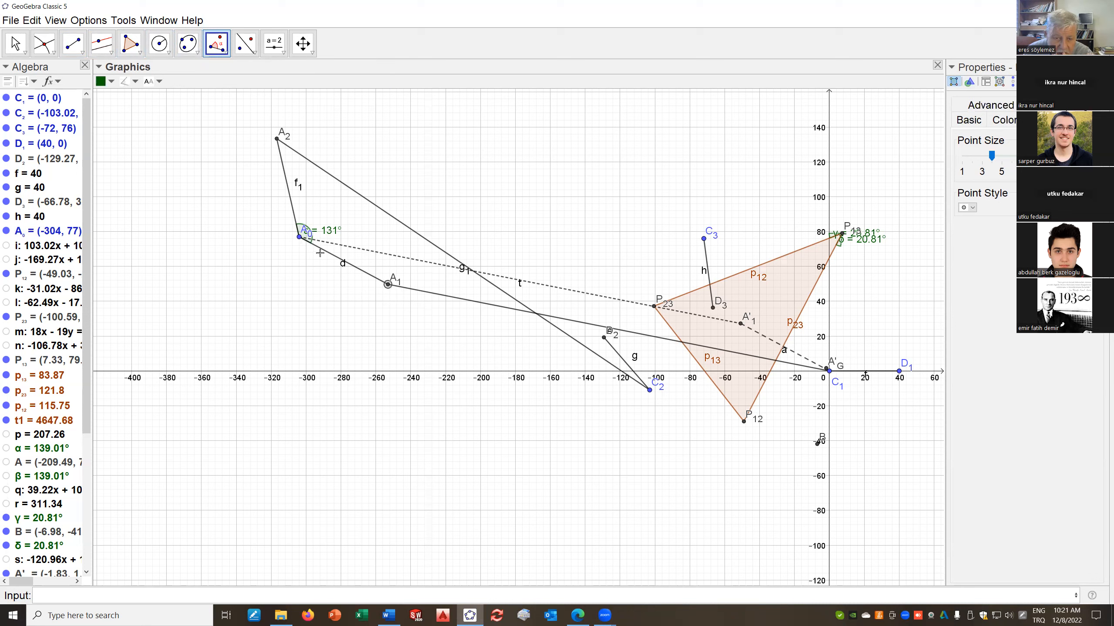
click(299, 238)
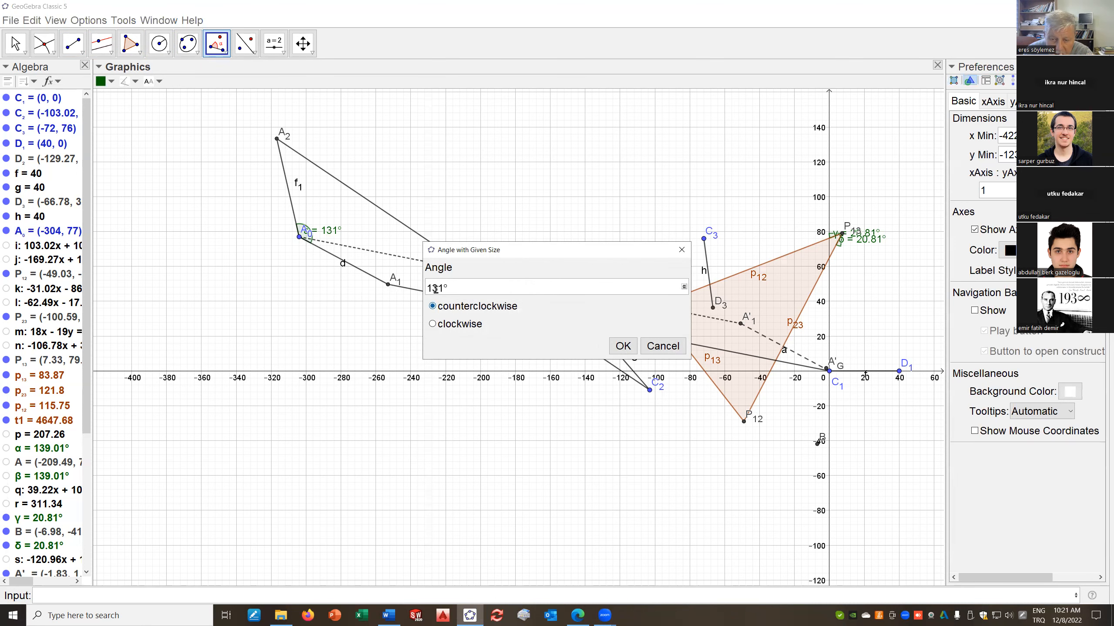
drag(444, 289, 425, 288)
text(277)
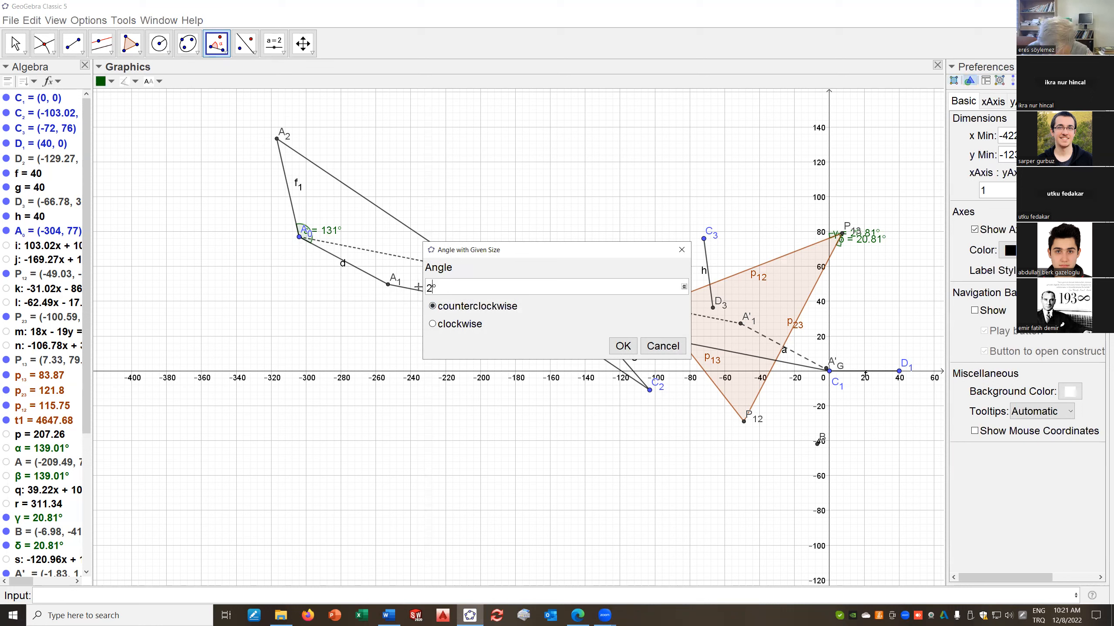
text(.5)
click(621, 347)
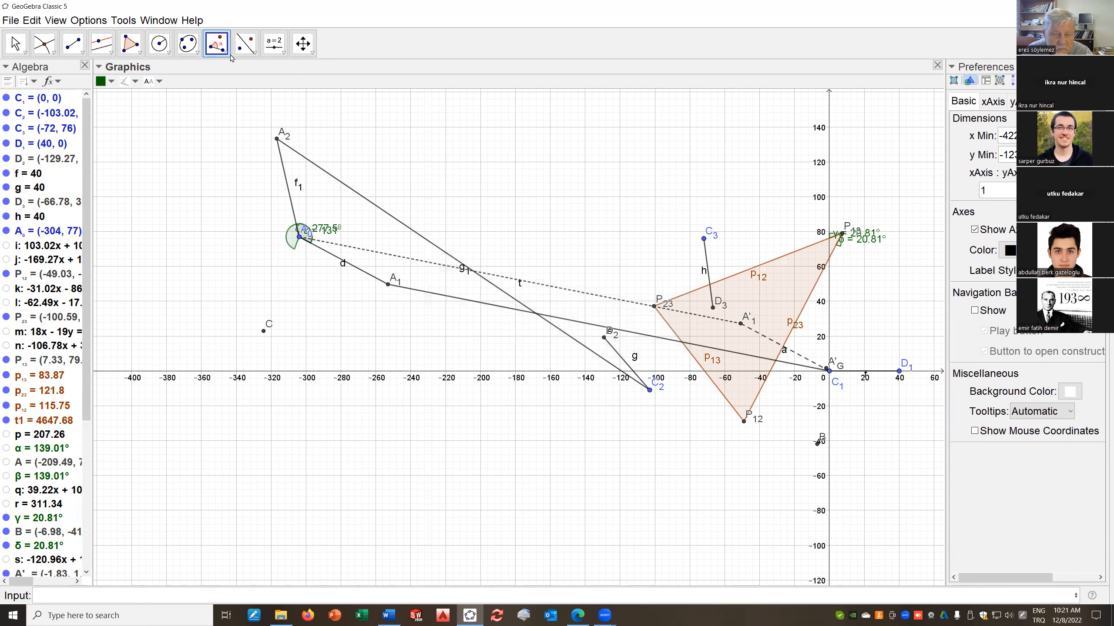
Draw a segment from A_0 to the rotated point C below it
click(80, 52)
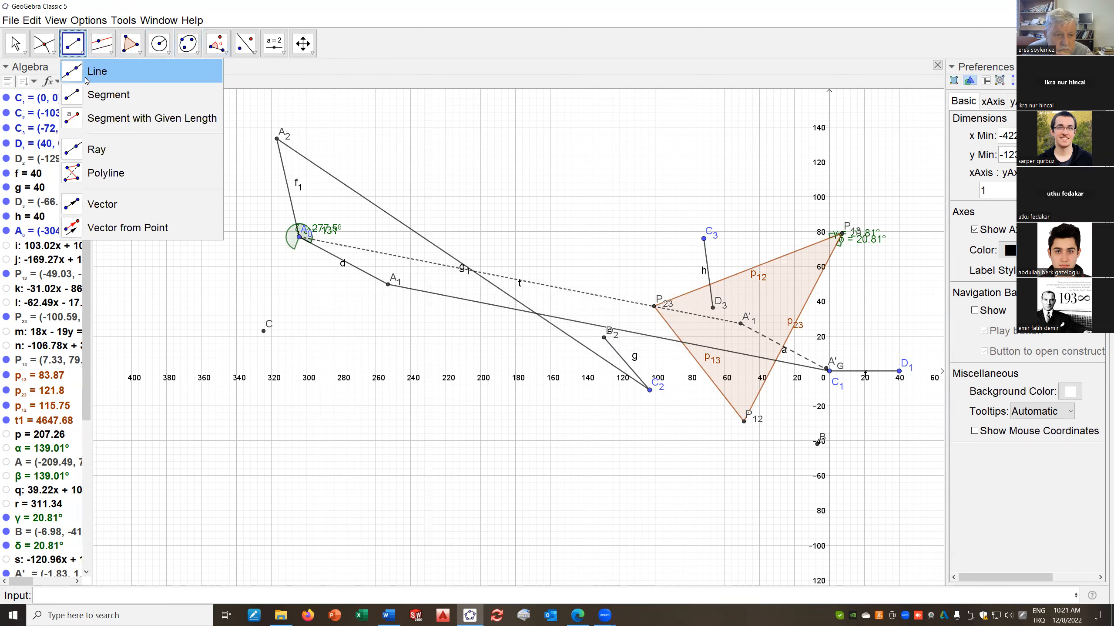
click(76, 95)
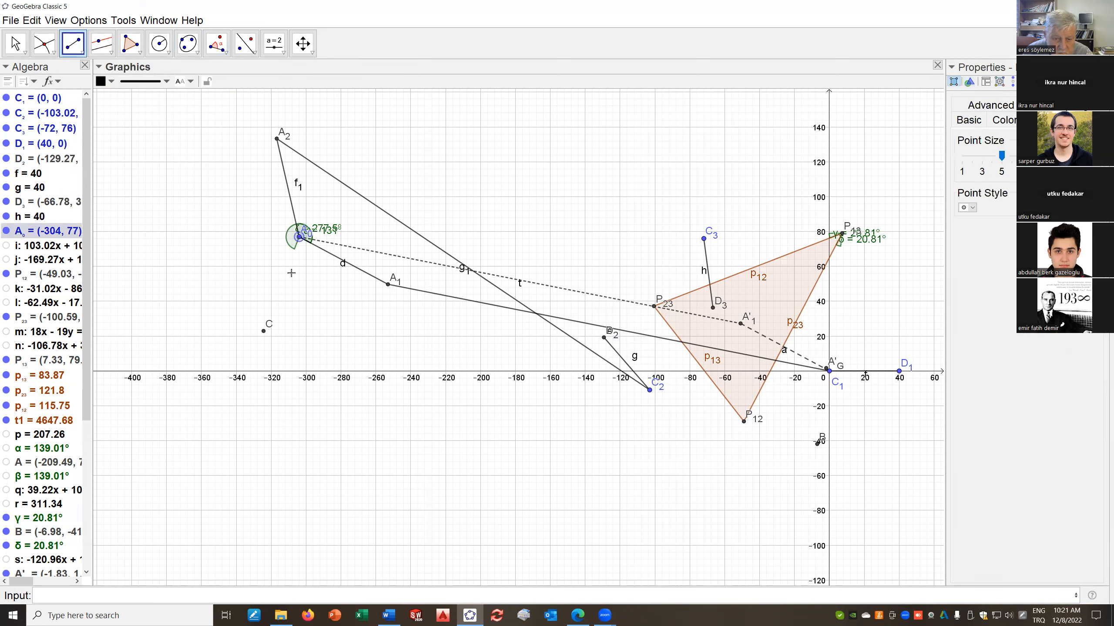
click(263, 330)
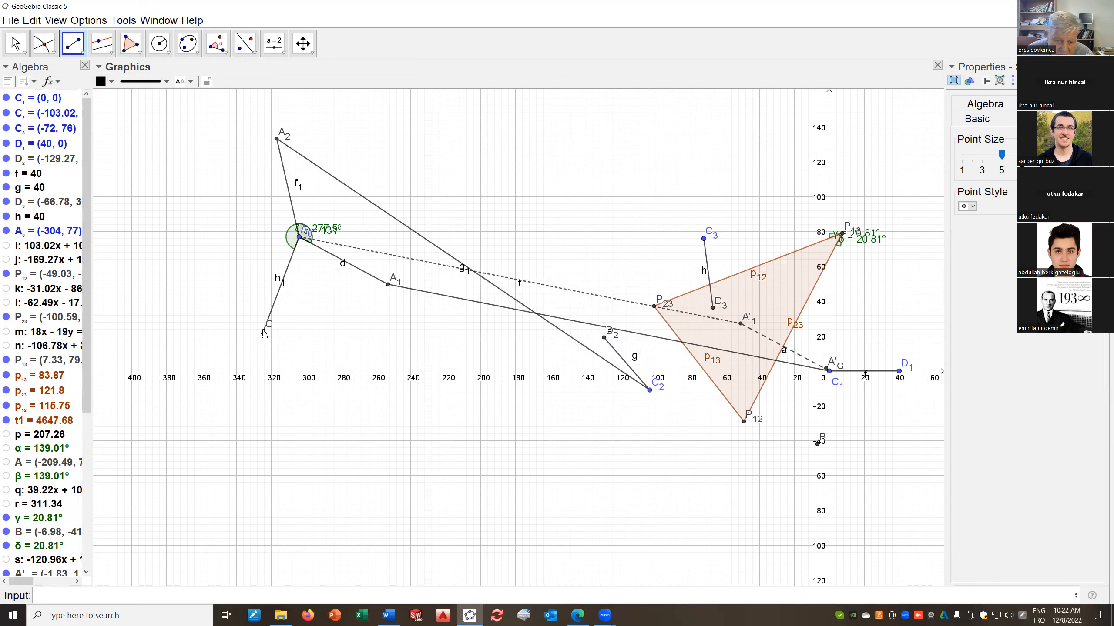
Rename the rotated point C below A_0 as A_3
right_click(264, 341)
click(318, 419)
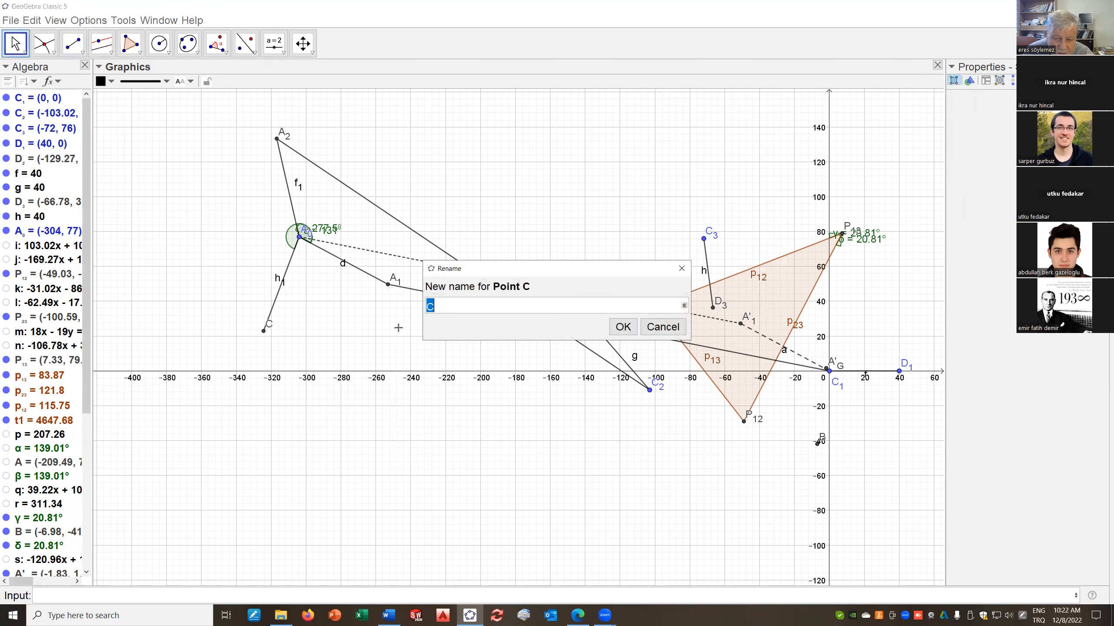
text(A_4)
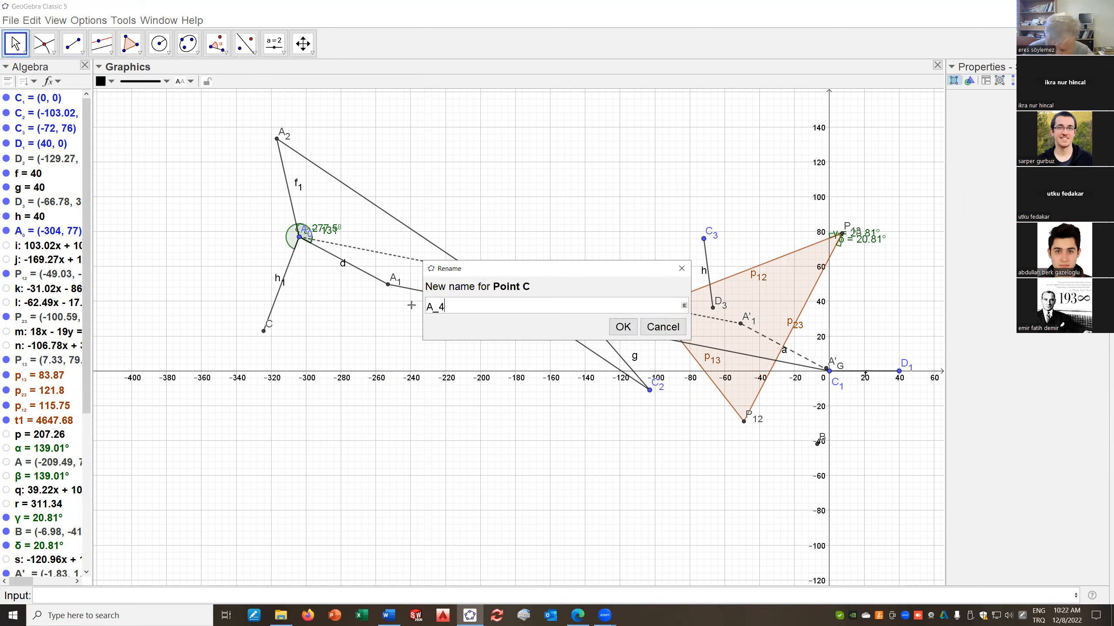
key(BackSpace)
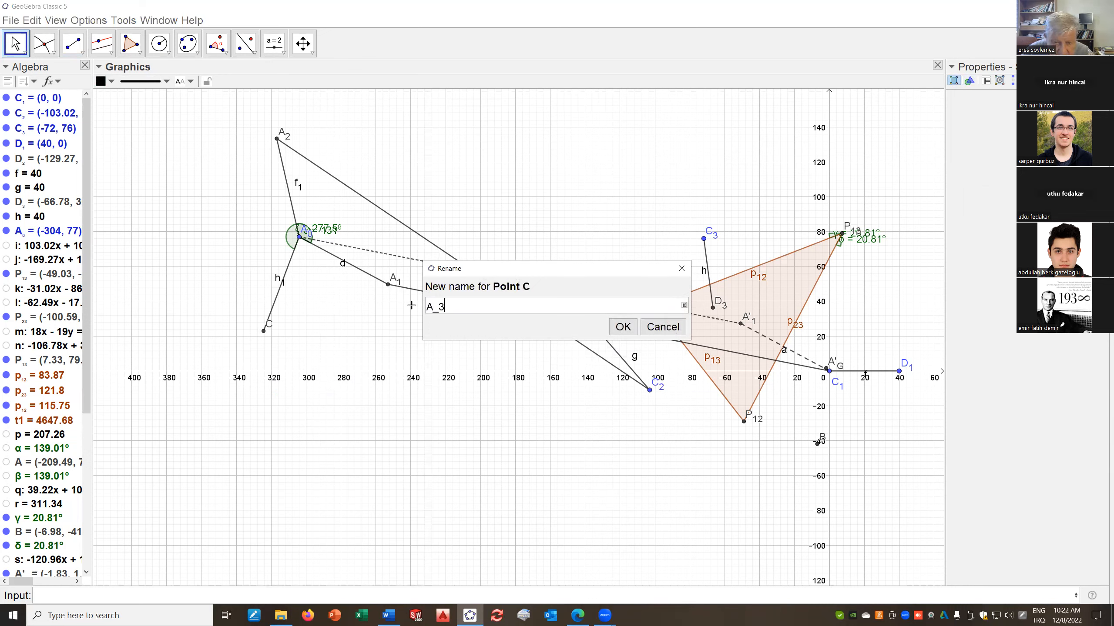
click(622, 327)
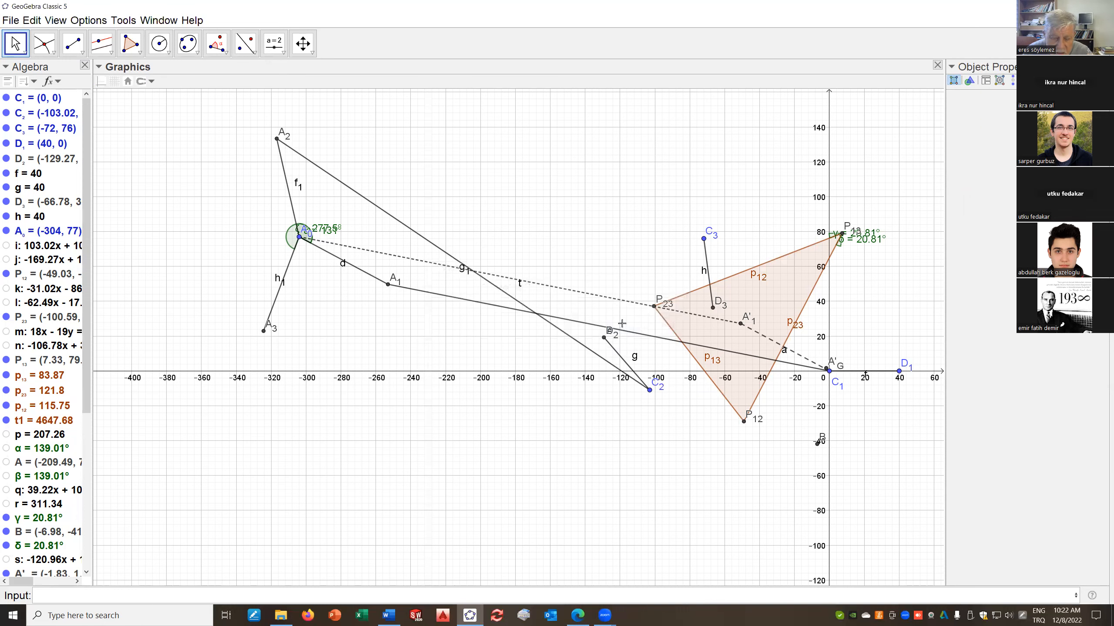
Draw a segment from A_3 to C_3 and check the link lengths among the most recently created objects
click(81, 51)
click(74, 94)
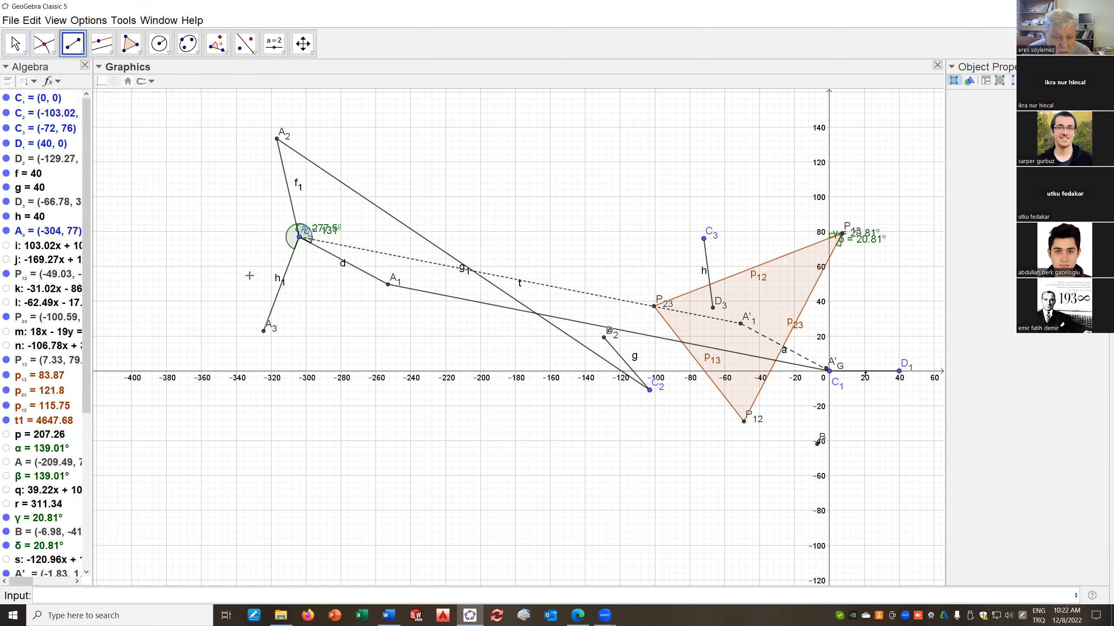
click(264, 331)
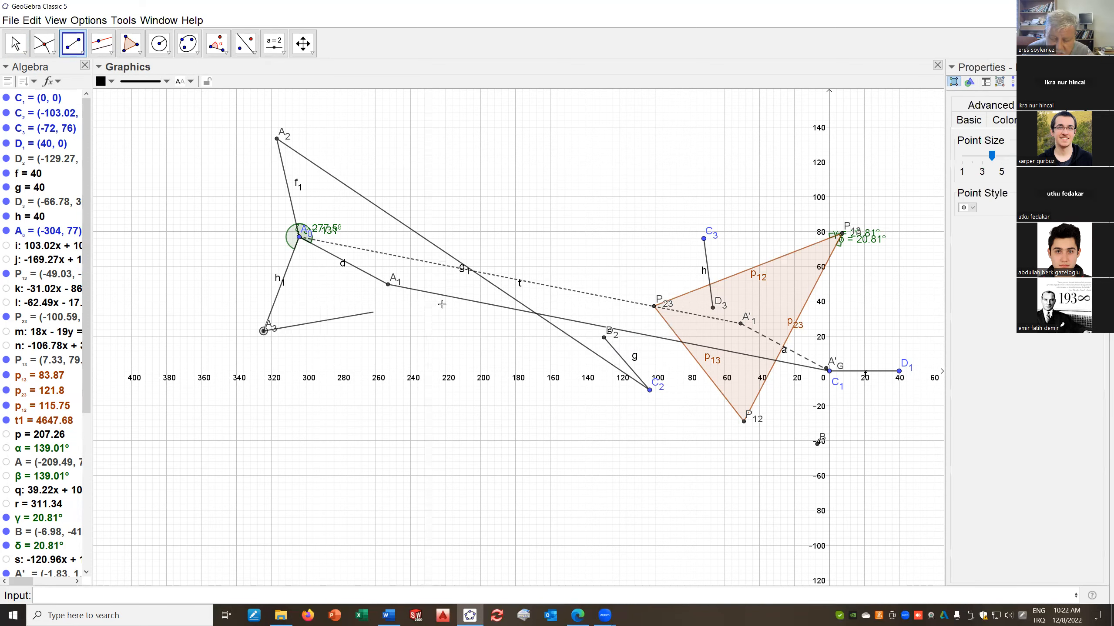
click(704, 240)
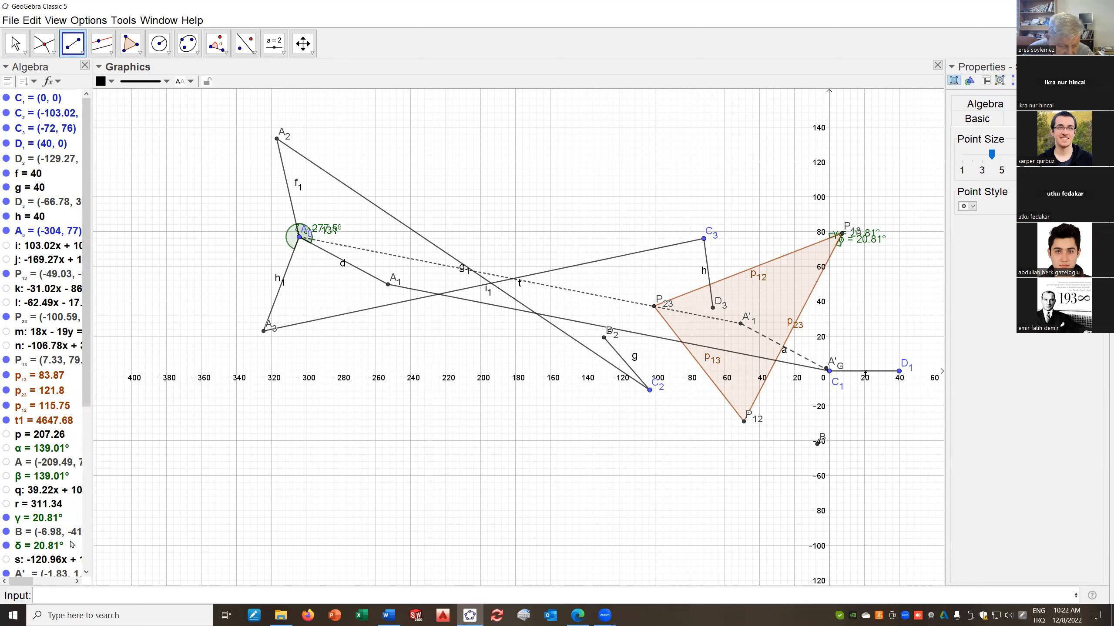
scroll(85, 569, down, 6)
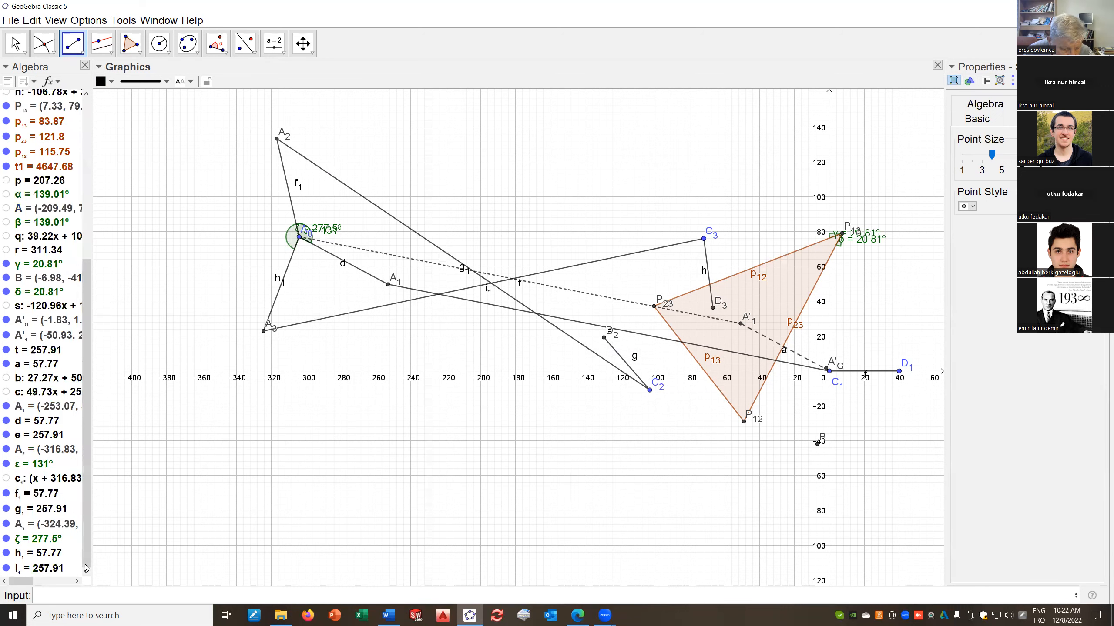
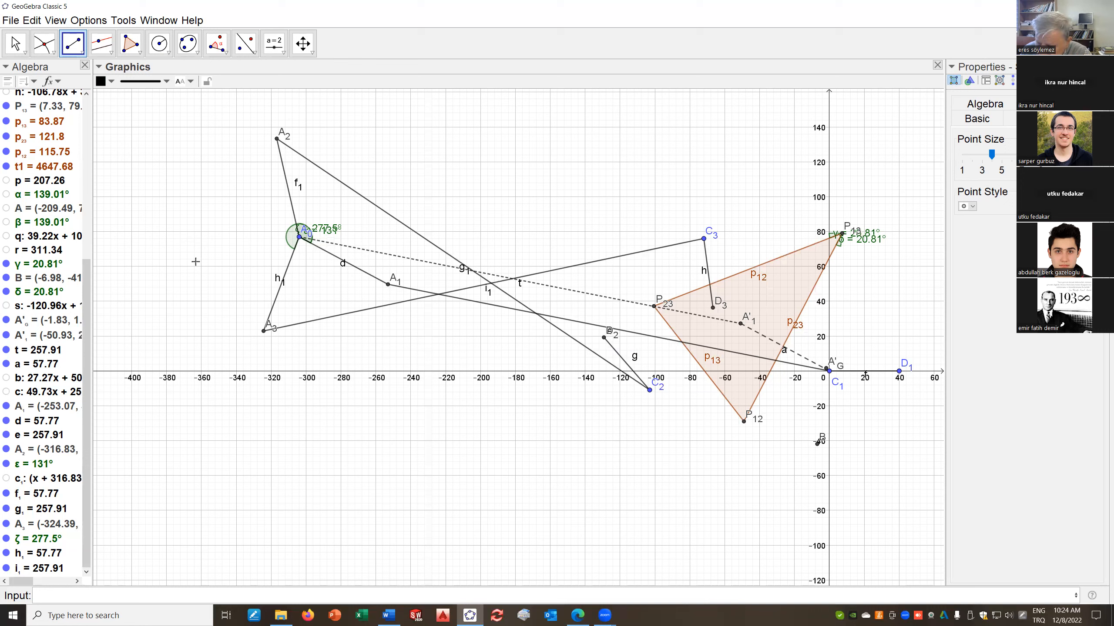
Hide segment g between C_2 and D_2, along with its endpoint D_2
right_click(619, 360)
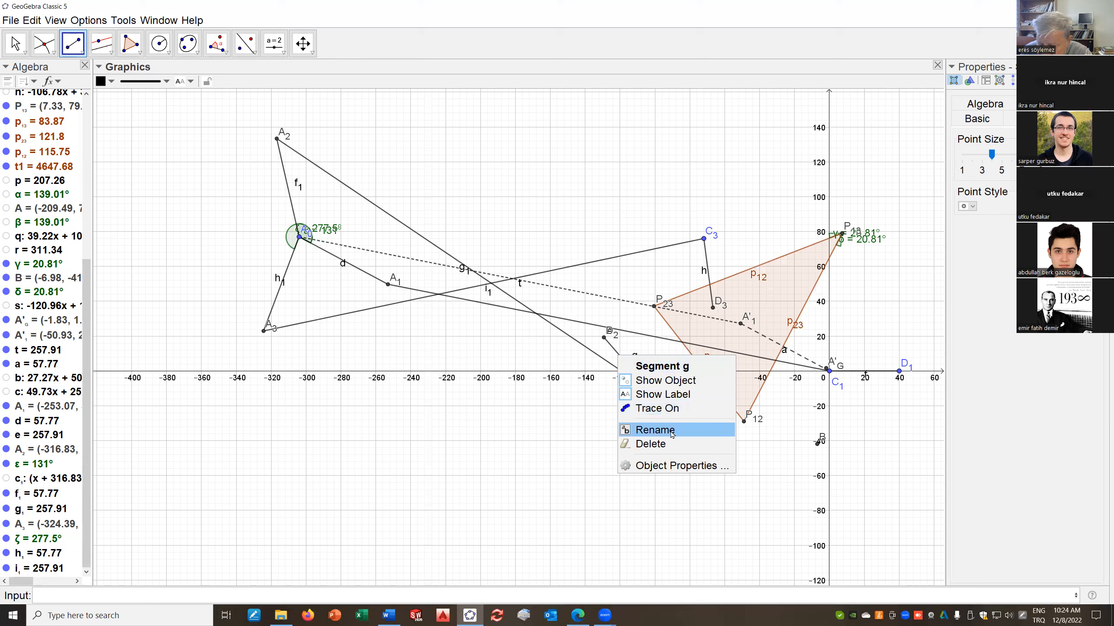
click(664, 381)
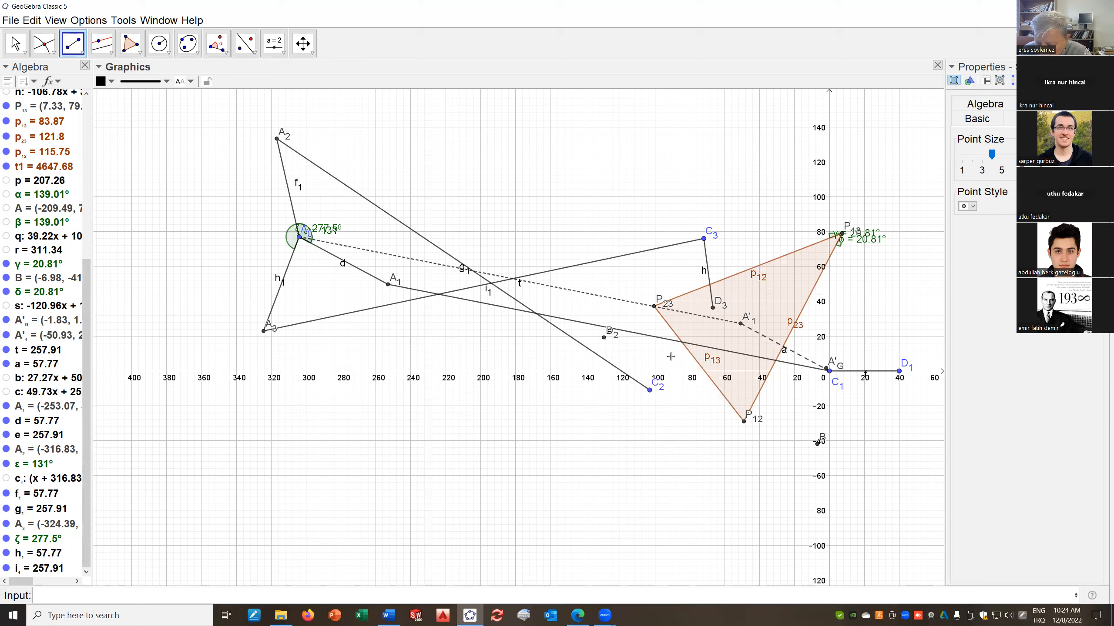
right_click(605, 342)
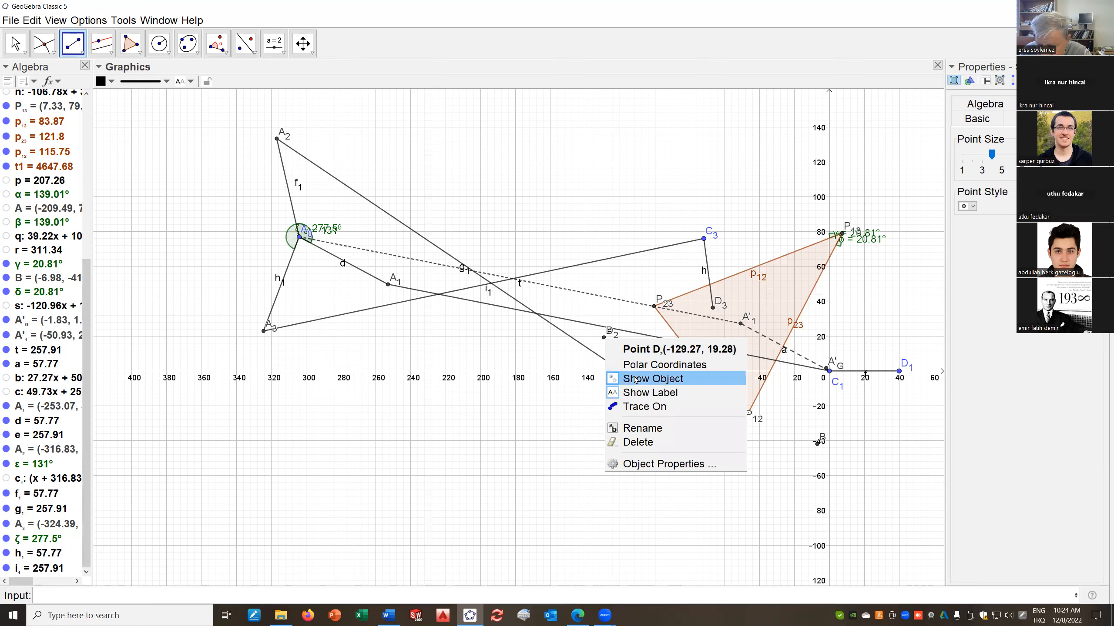
click(642, 376)
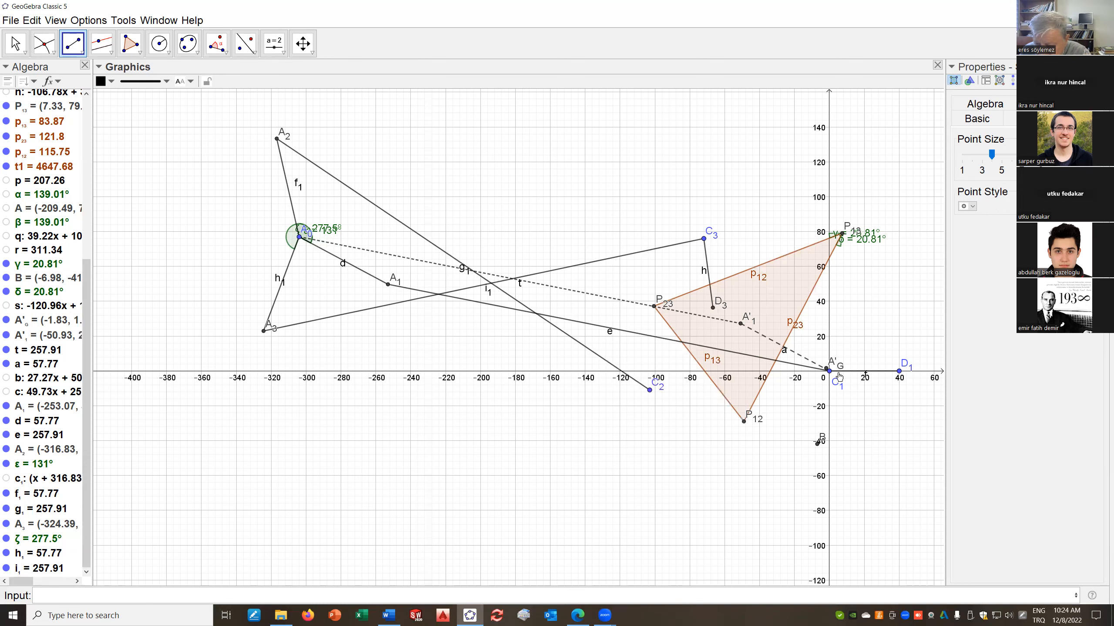
Hide segment f between C_1 and D_1, along with its endpoint D_1
right_click(870, 374)
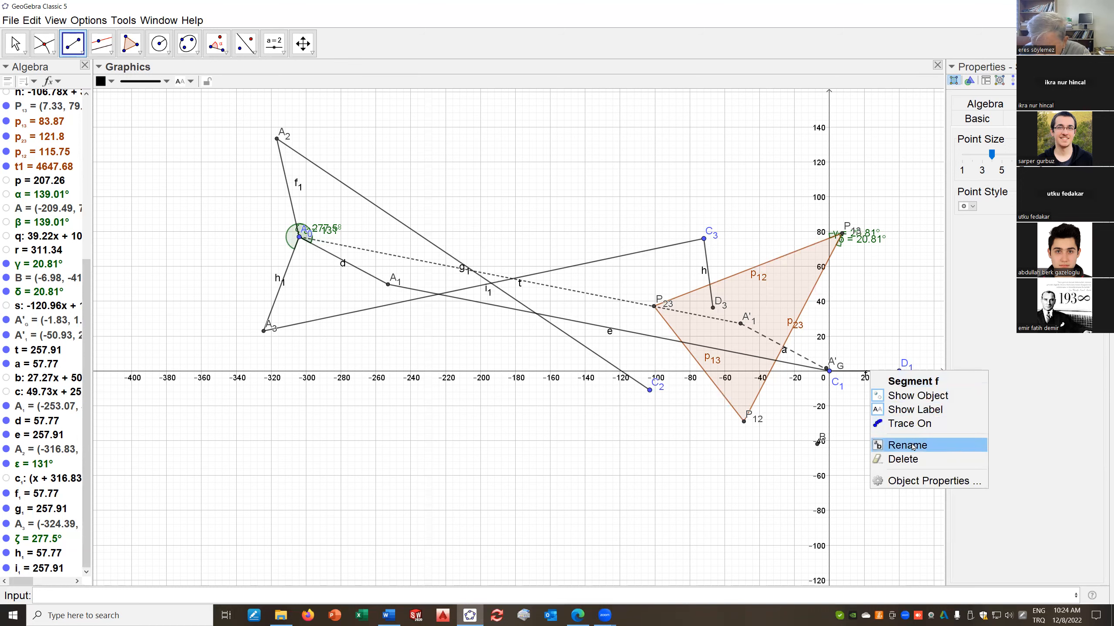
click(910, 397)
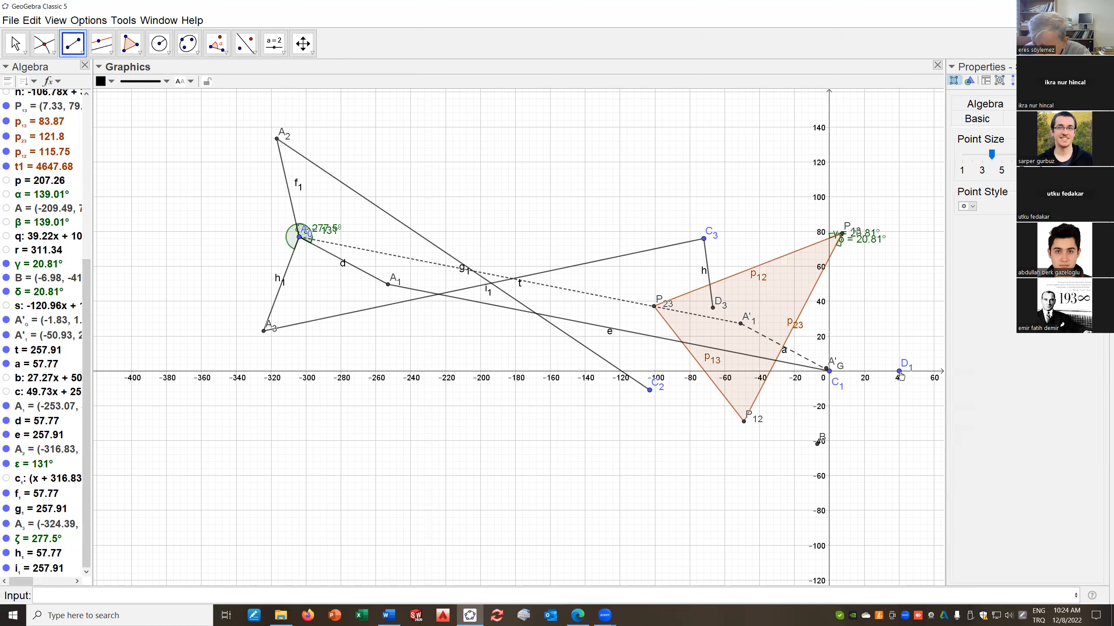
right_click(899, 372)
click(931, 413)
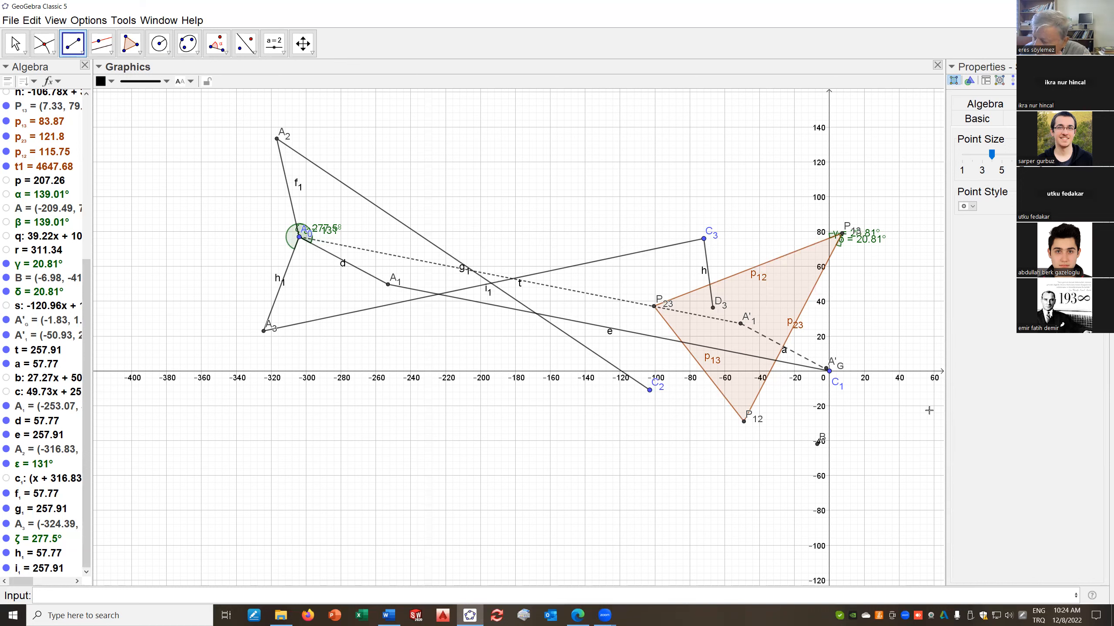
Hide segment h between C_3 and D_3, along with its endpoint D_3
right_click(706, 258)
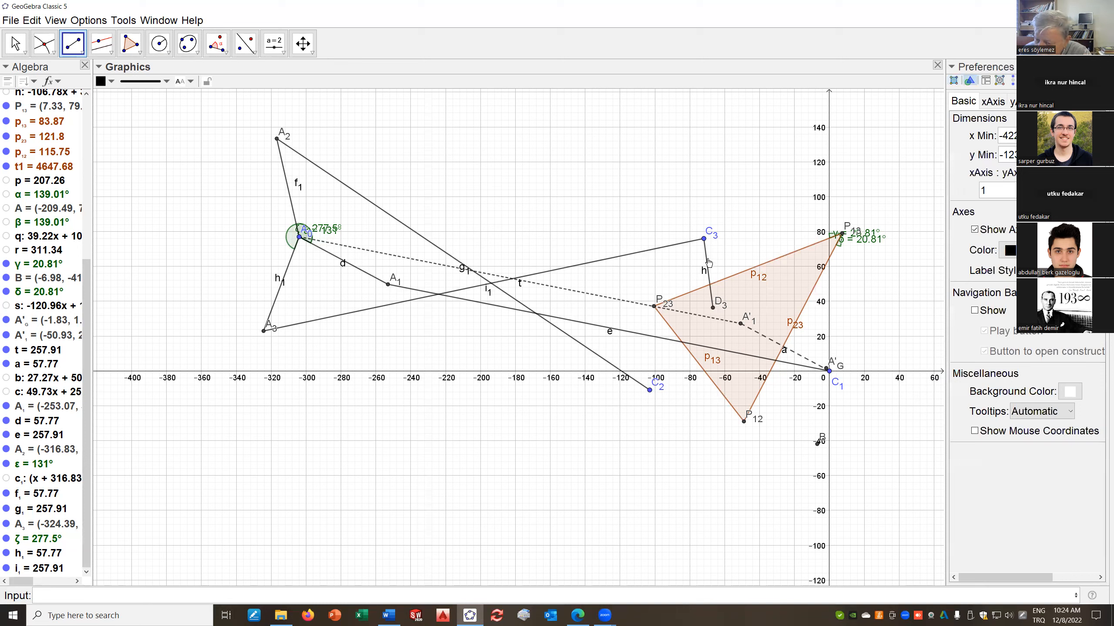
right_click(707, 262)
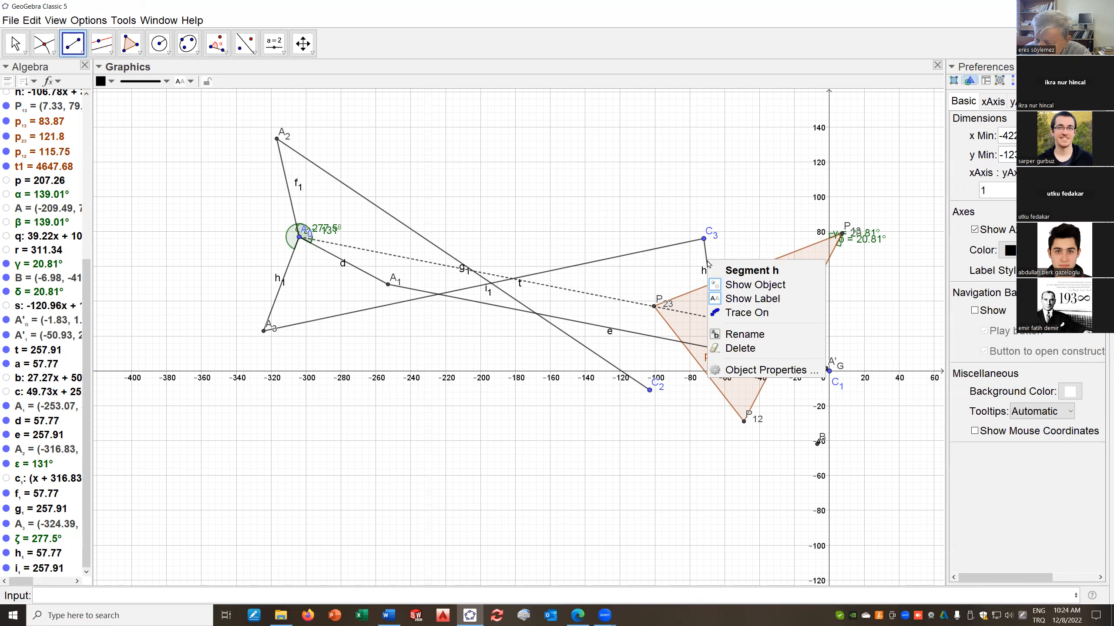
click(741, 292)
right_click(713, 309)
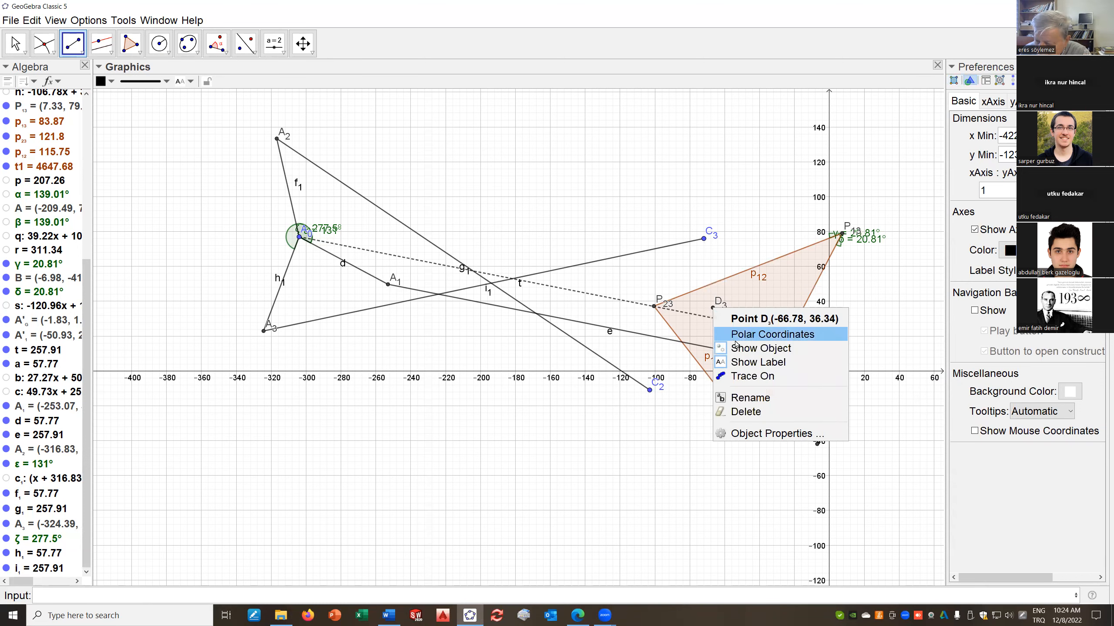
click(746, 418)
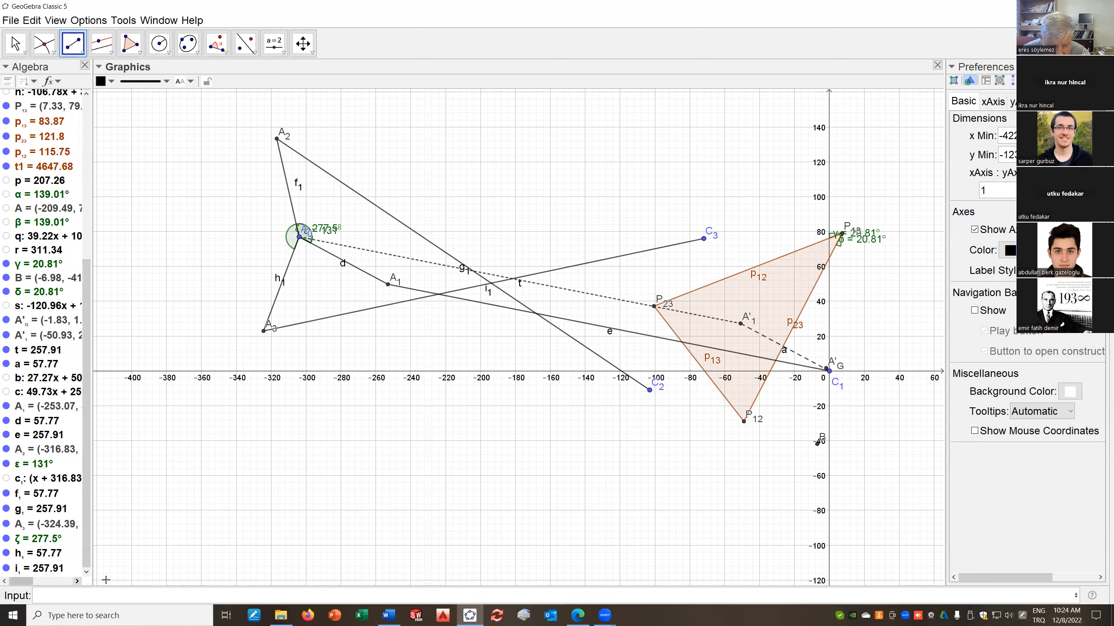
Create the fixed pivot point B_0 at coordinates (-178, -13)
click(53, 594)
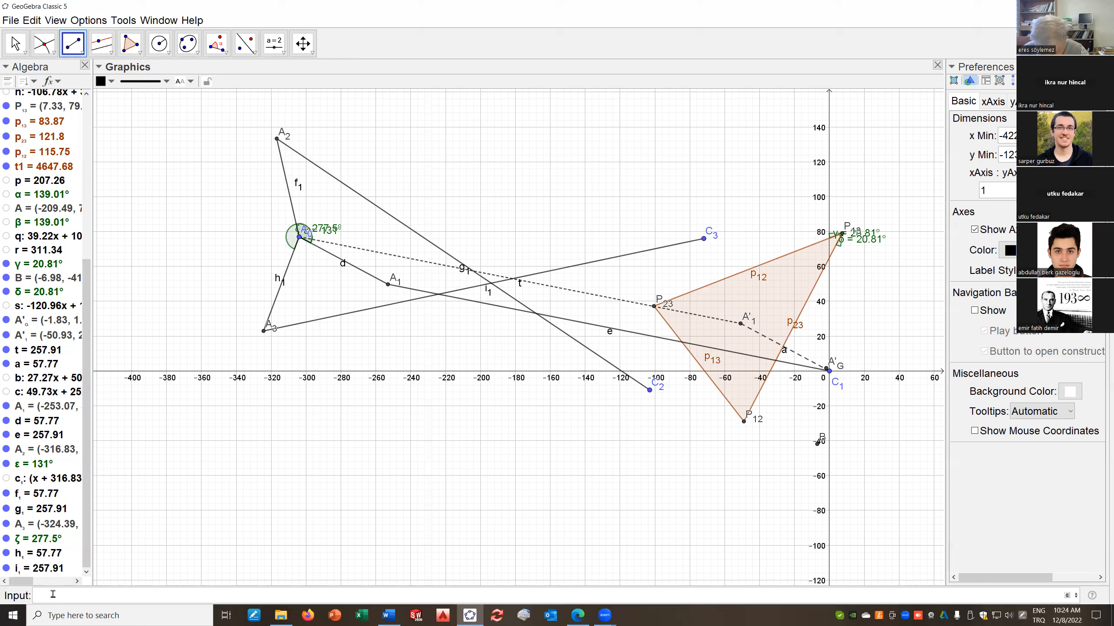
text(B)
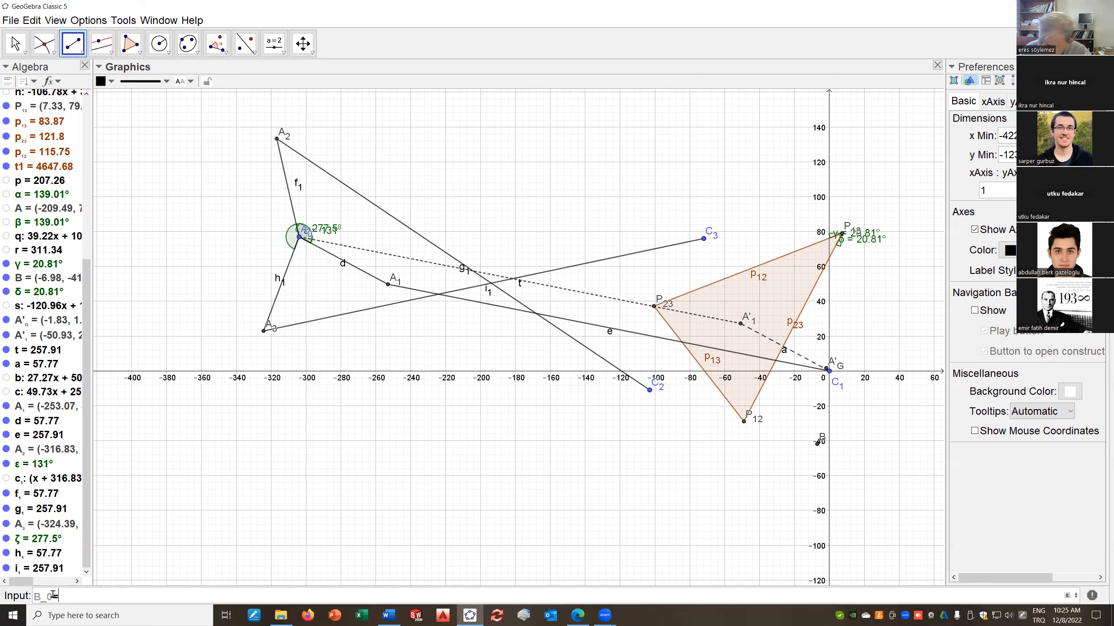
text(_0=(-178)
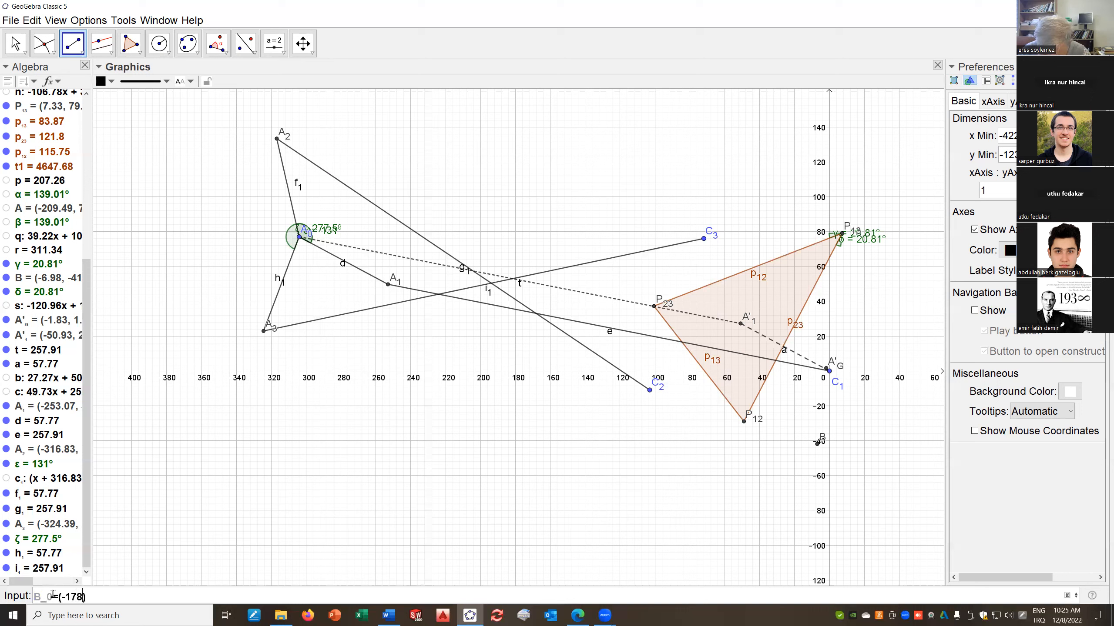
text(,)
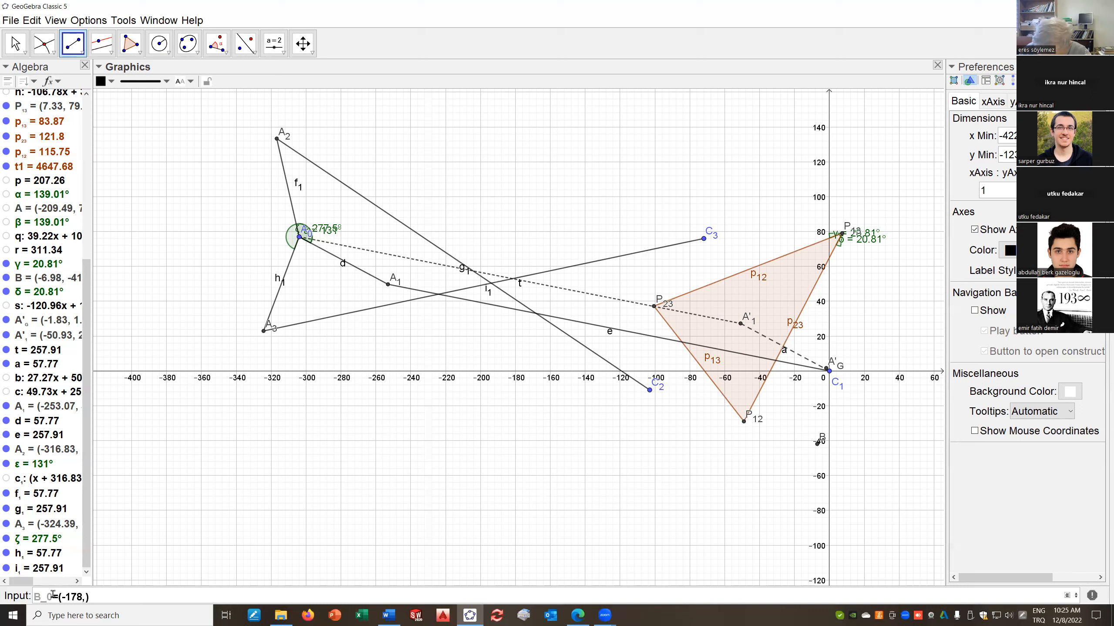
text(-13)
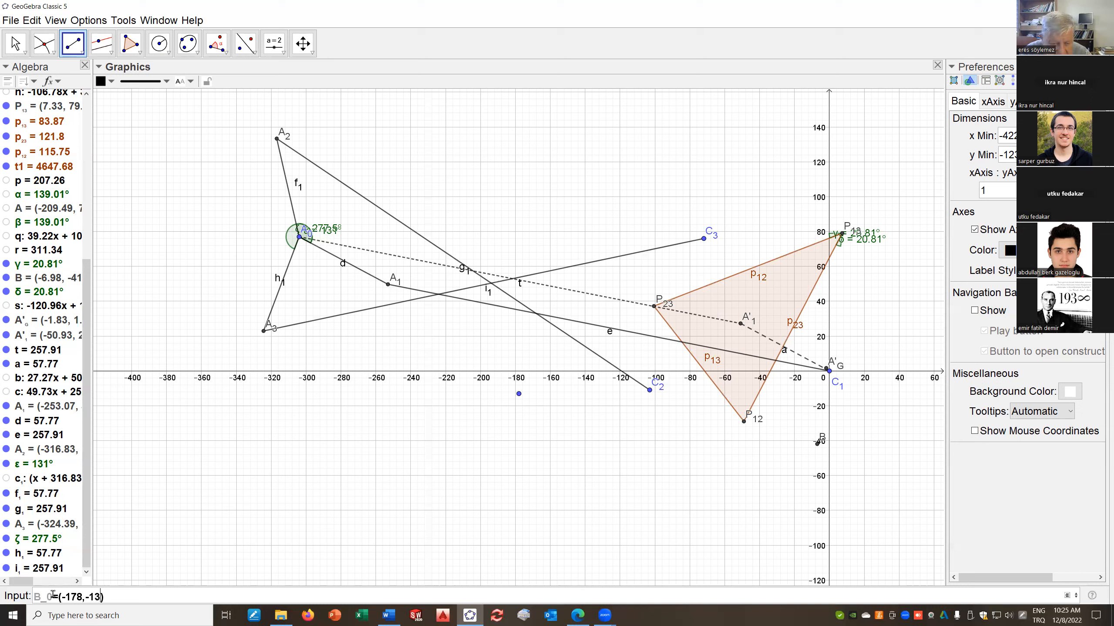
key(Return)
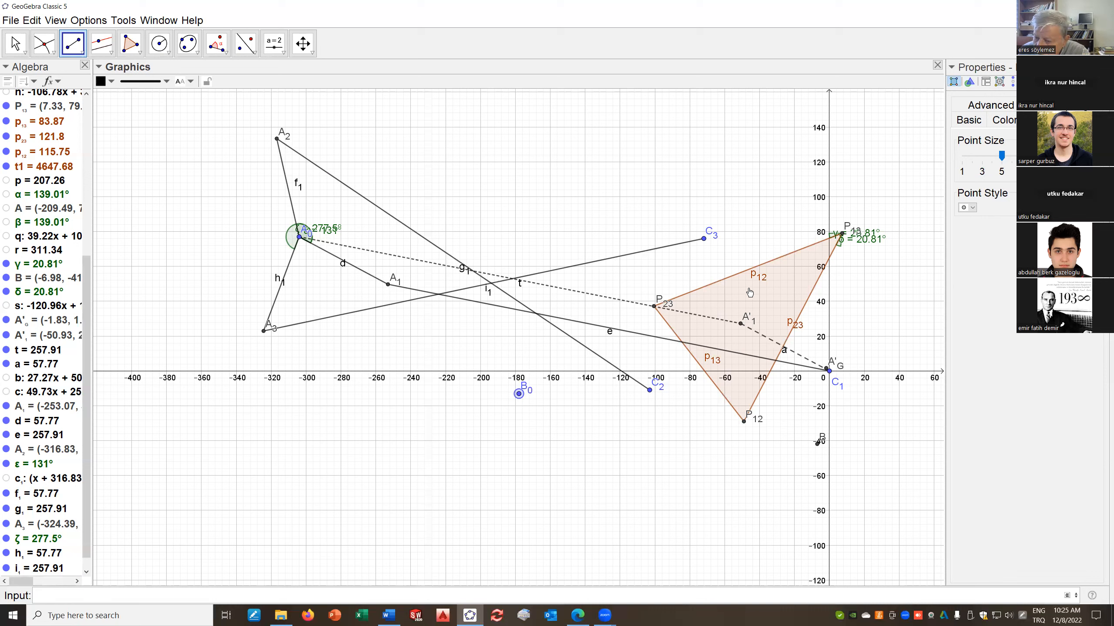
Hide pole triangle t1, point P_13 and the angles γ and δ drawn at that point
right_click(765, 298)
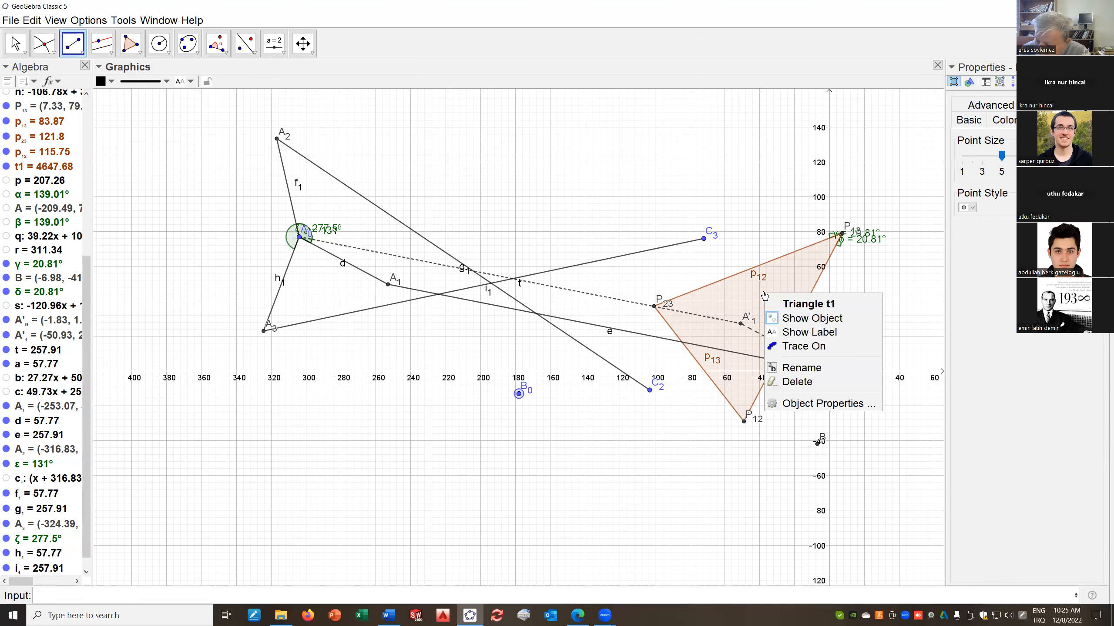
click(806, 320)
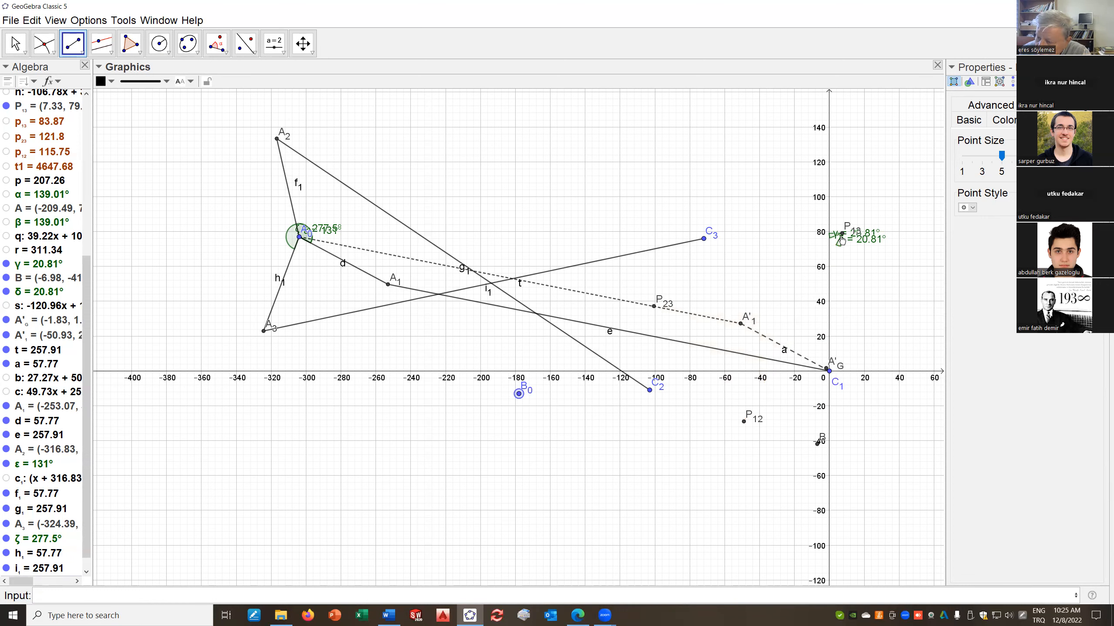
right_click(840, 240)
click(871, 277)
right_click(842, 243)
click(869, 262)
right_click(838, 238)
click(864, 259)
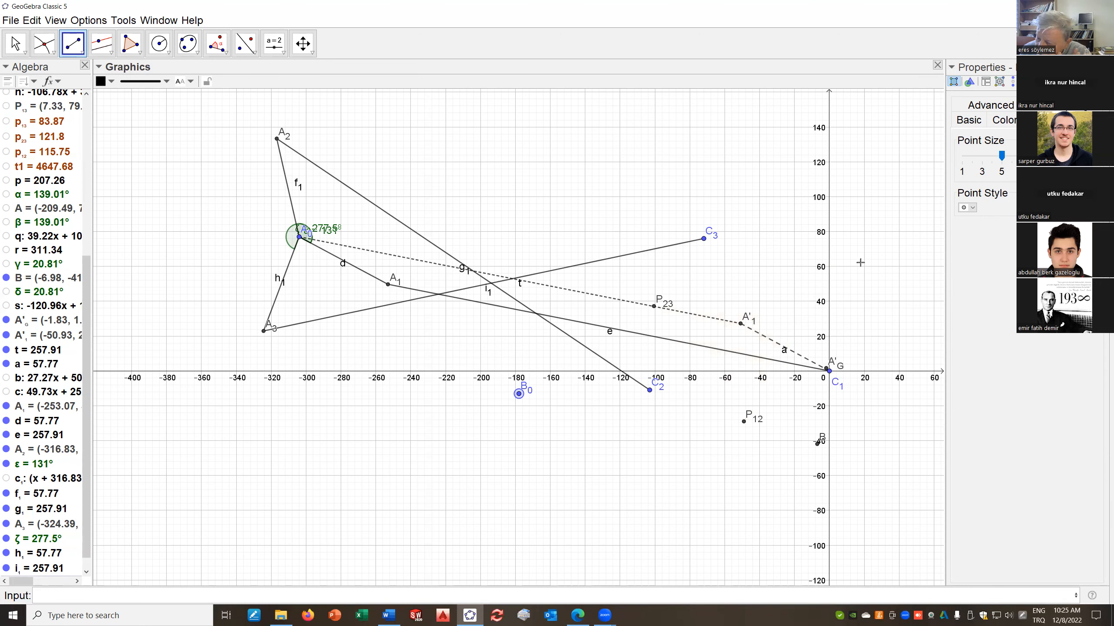
Hide the remaining construction points P_23, P_12 and B, and open the object options for point A'_G
right_click(654, 308)
click(683, 347)
right_click(745, 424)
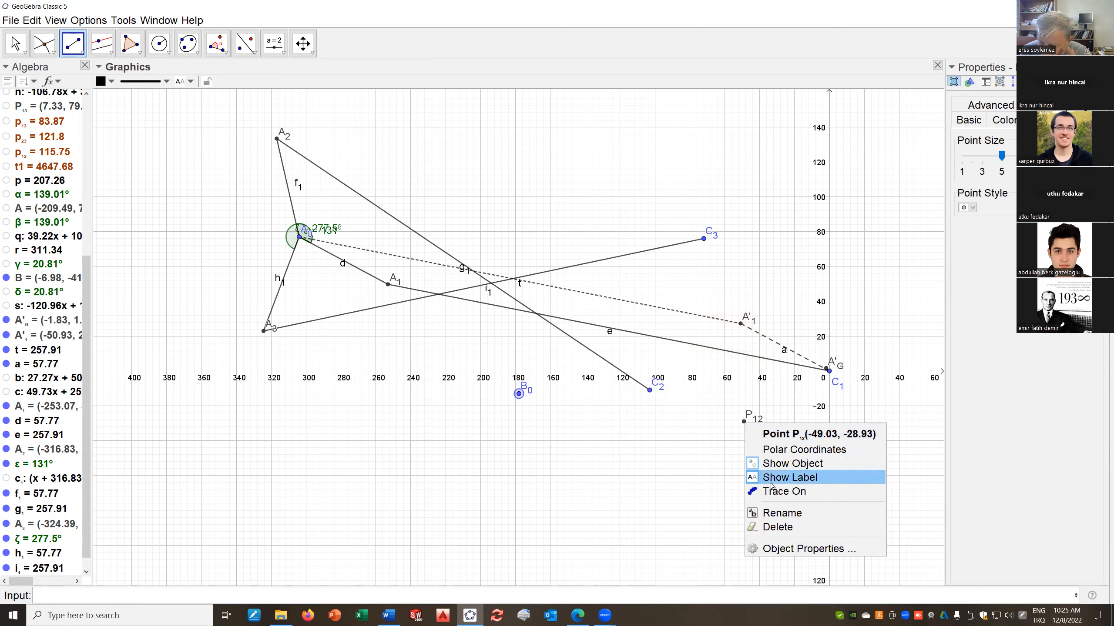
click(784, 464)
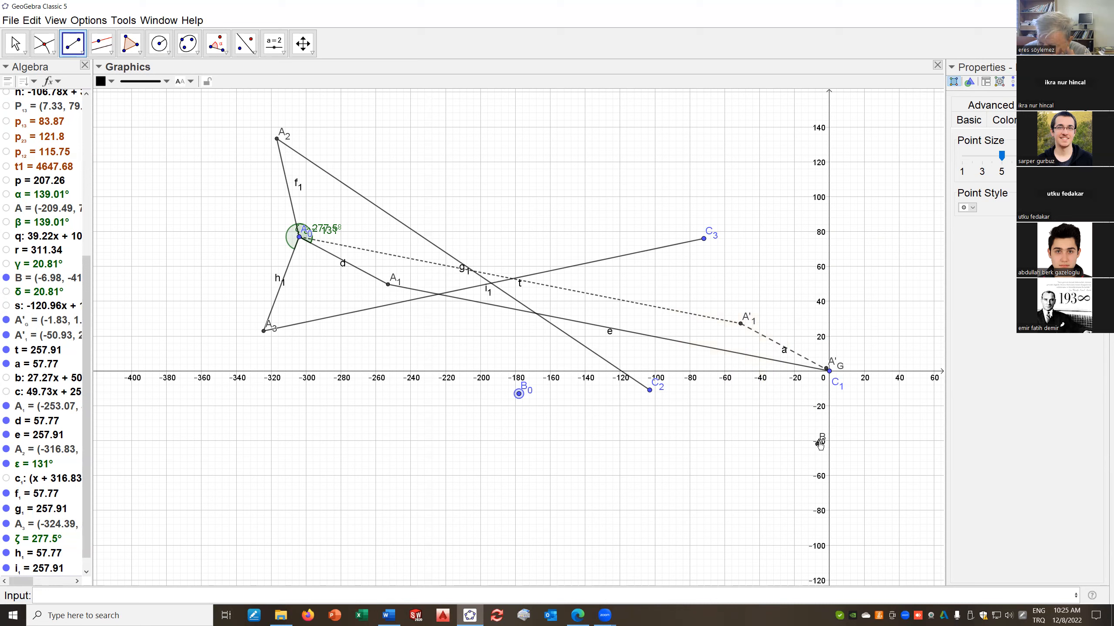
right_click(819, 443)
click(868, 482)
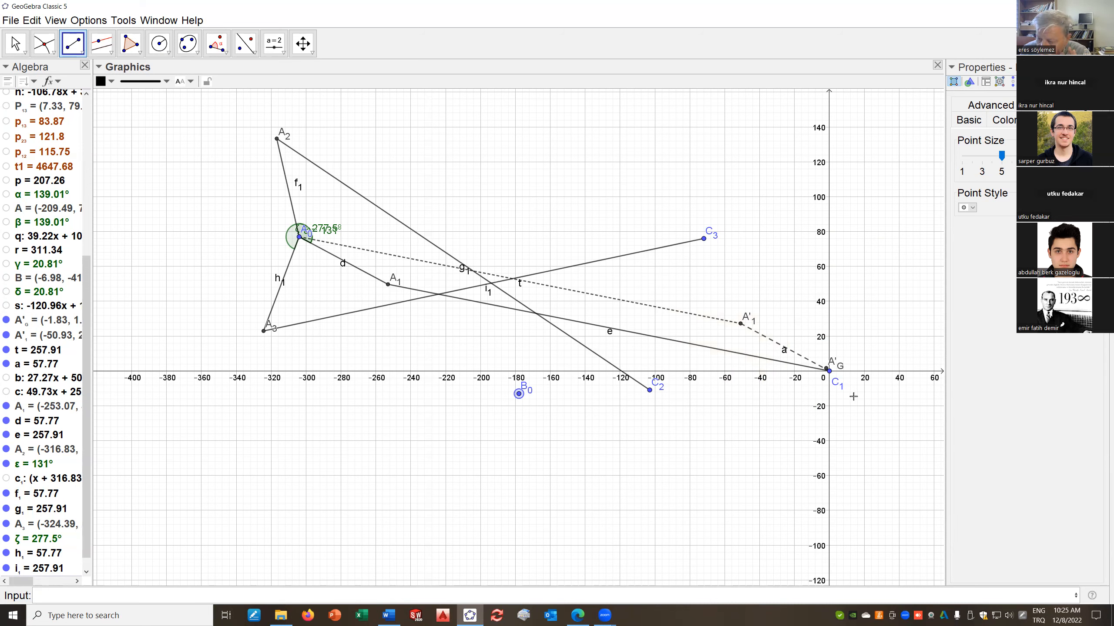
right_click(840, 367)
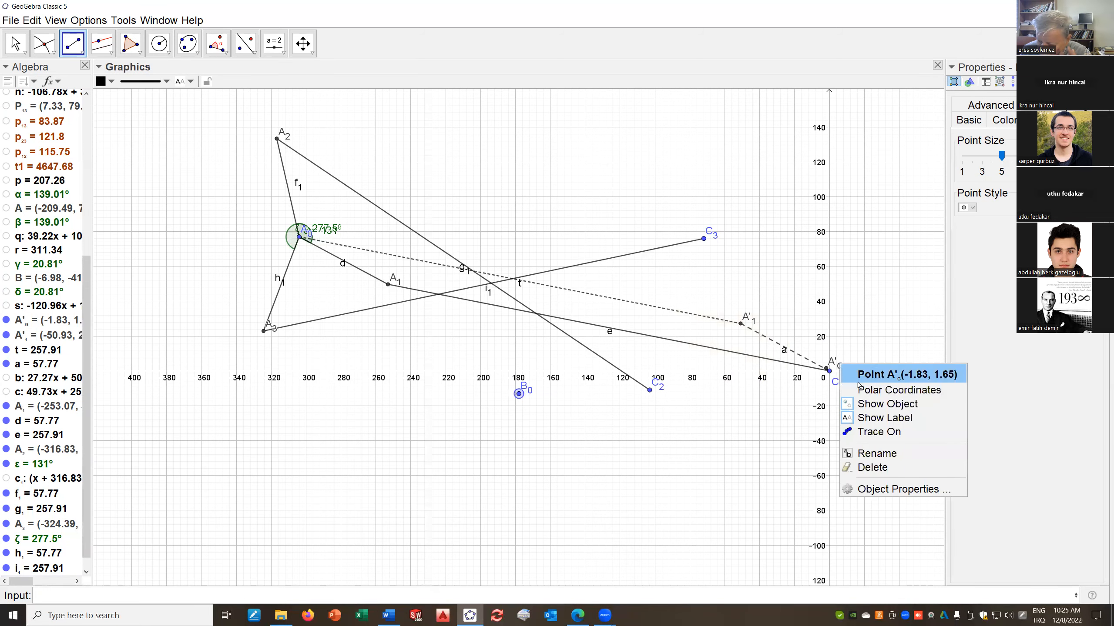
Hide the A' point at (-1.83, 1.65) next to C1
click(882, 407)
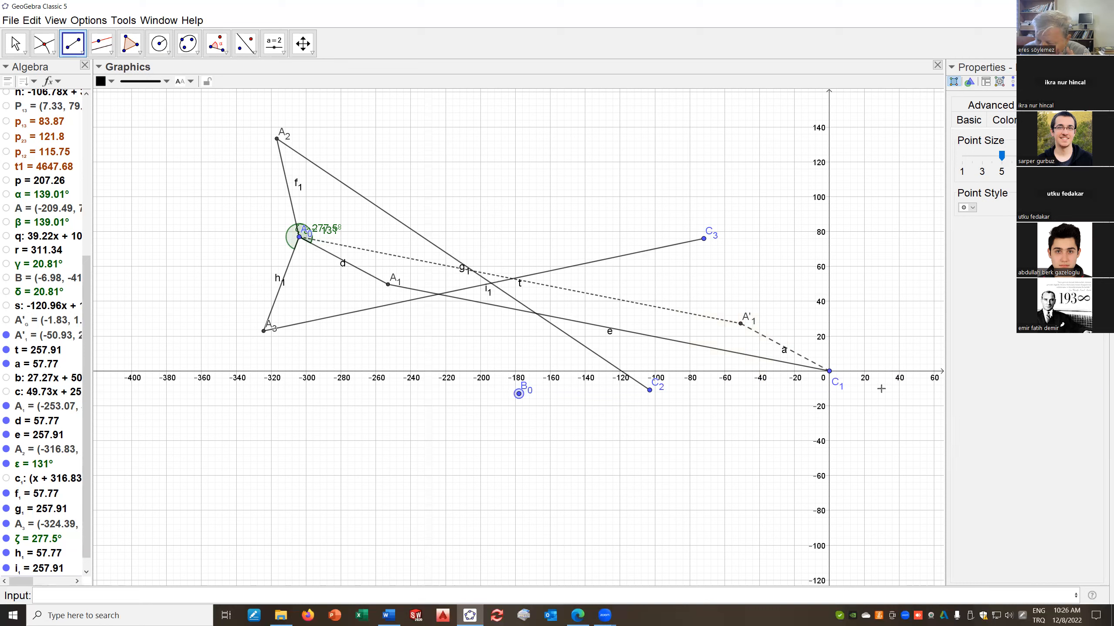
Construct the perpendicular bisector between C1 and C2 and another between A1 and A2
click(102, 46)
click(111, 53)
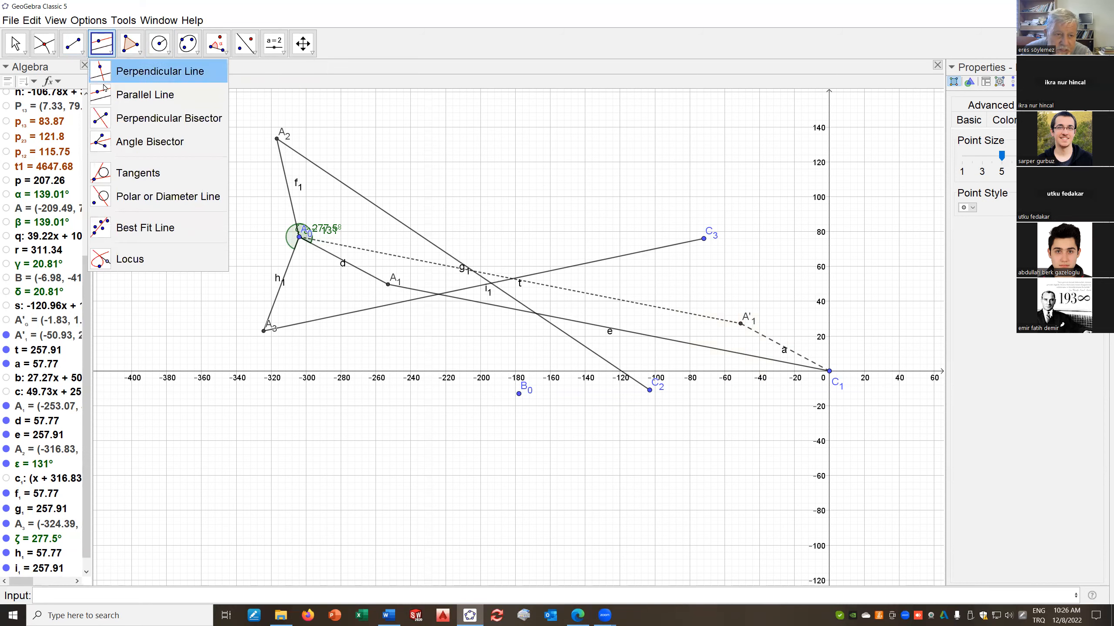
click(100, 124)
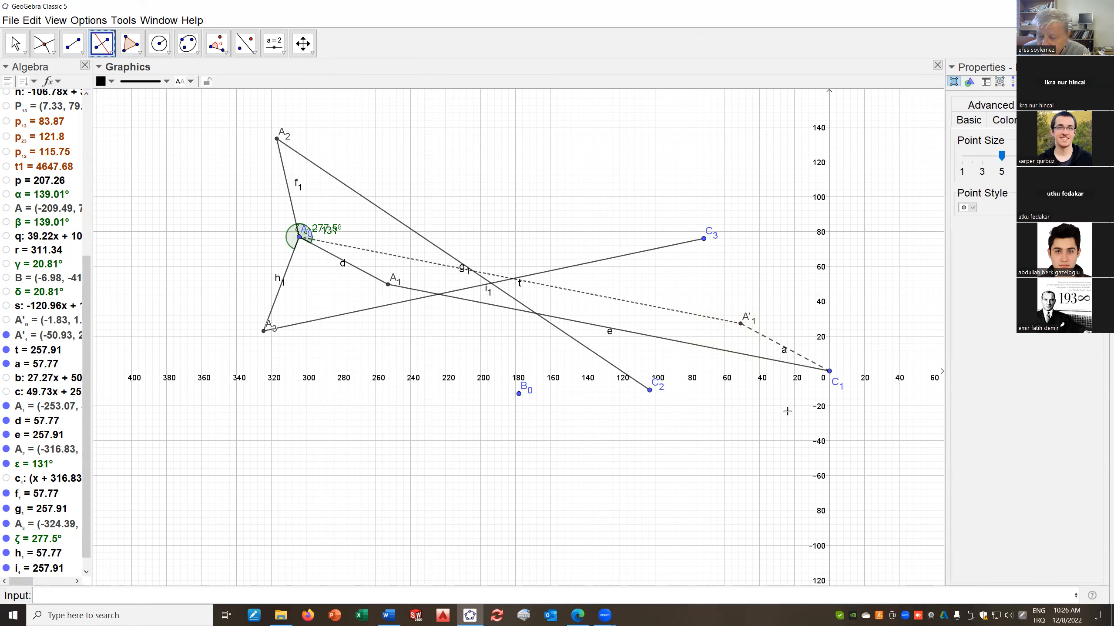
click(829, 371)
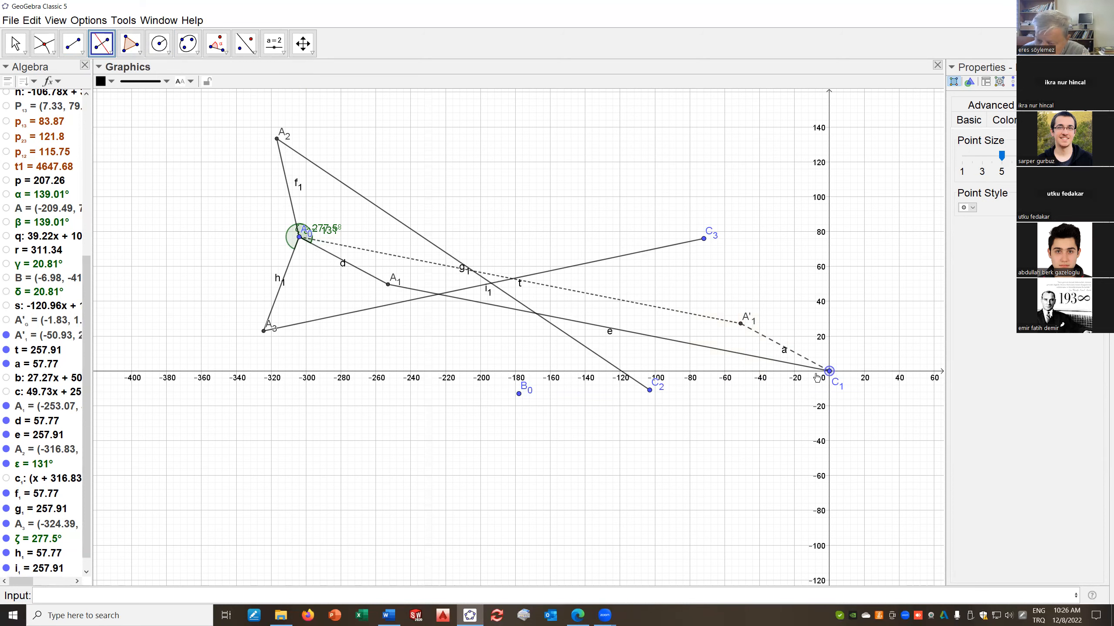
click(649, 390)
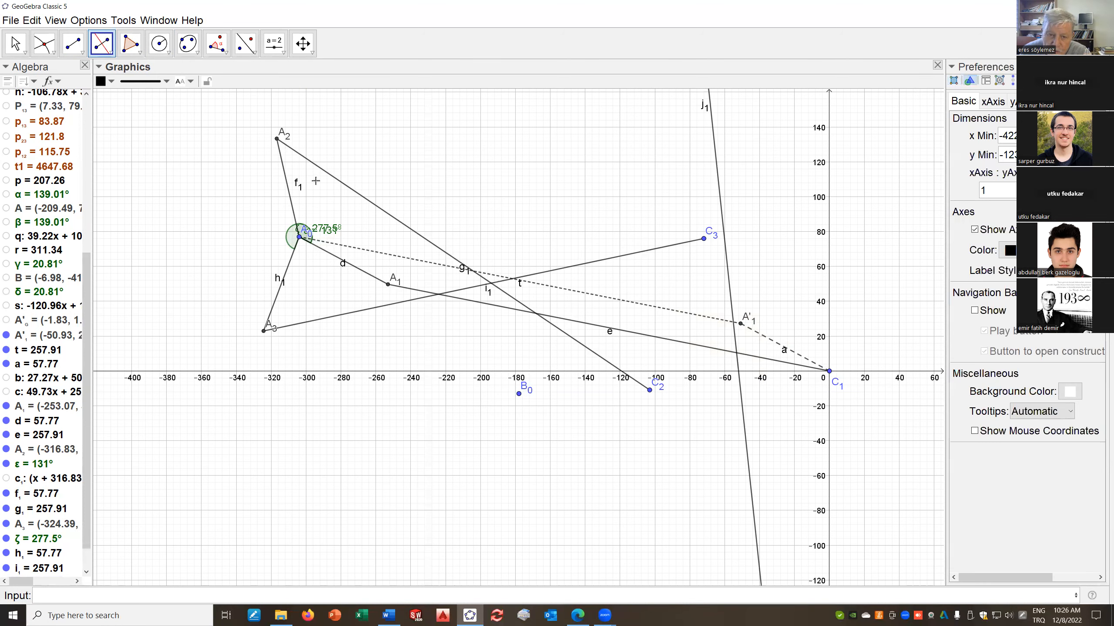
click(388, 285)
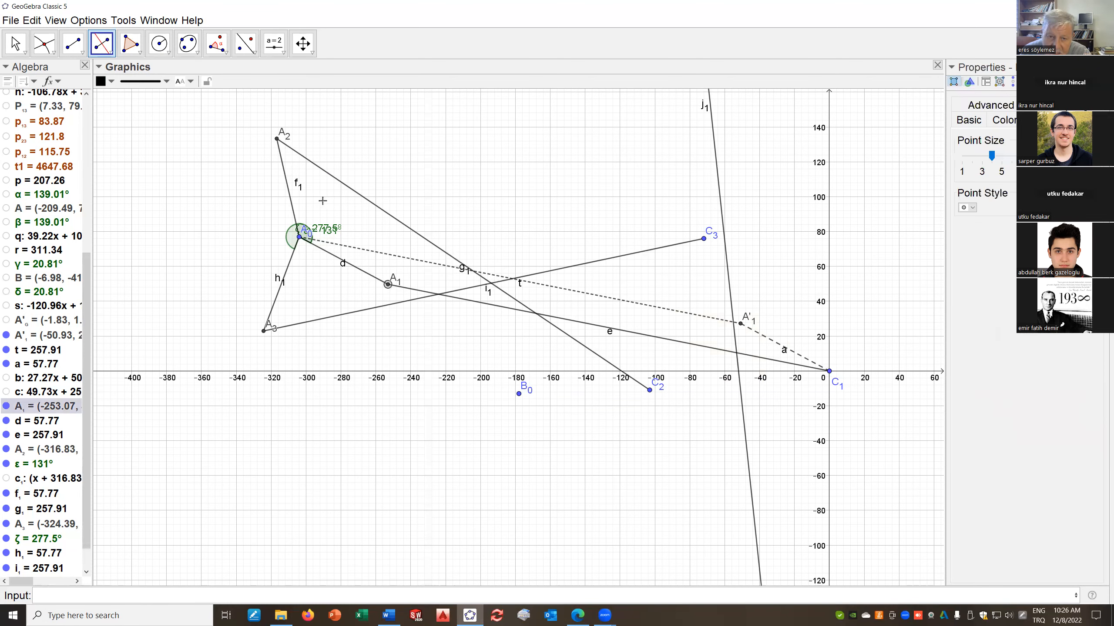
click(276, 140)
Mark the intersection of the C1–C2 and A1–A2 bisectors and rename the point P'_1_2
scroll(570, 200, down, 3)
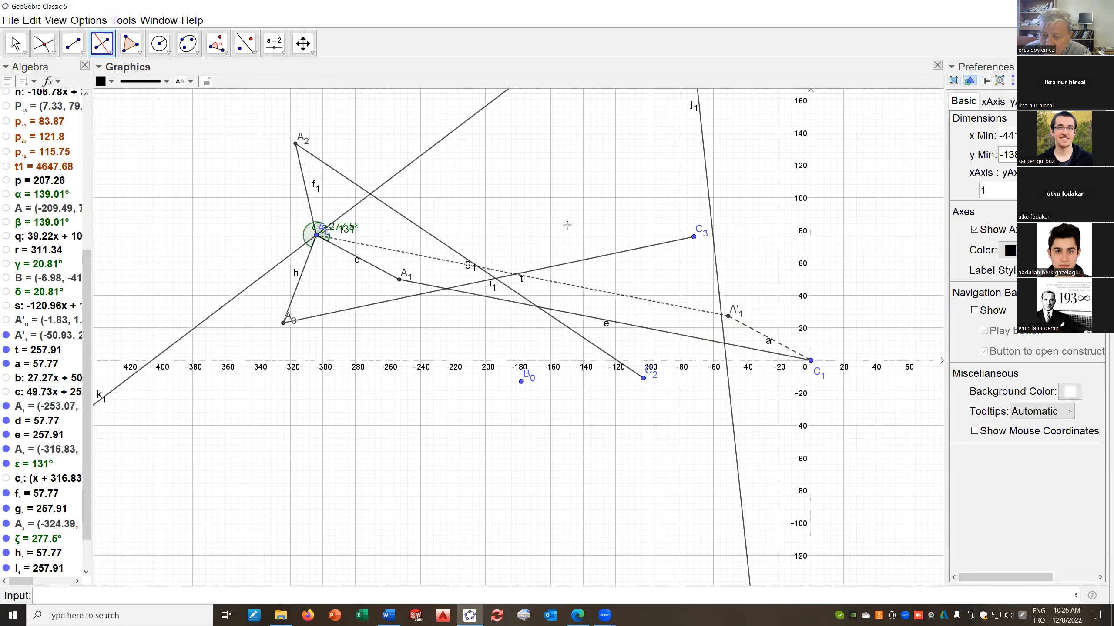
scroll(597, 168, down, 3)
drag(596, 165, 573, 288)
click(44, 43)
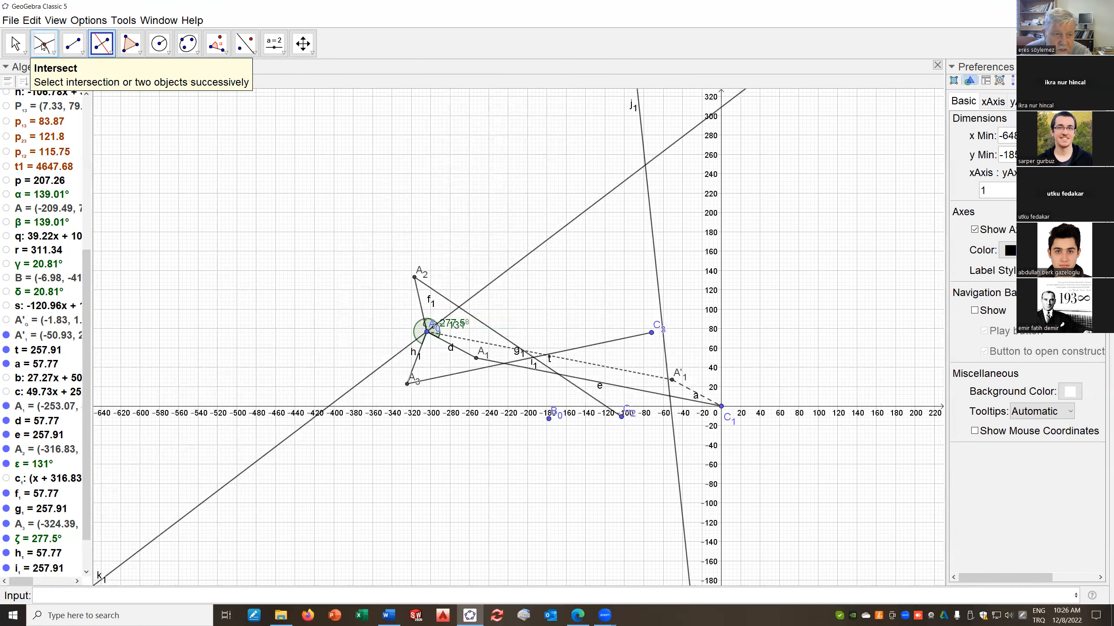
click(645, 168)
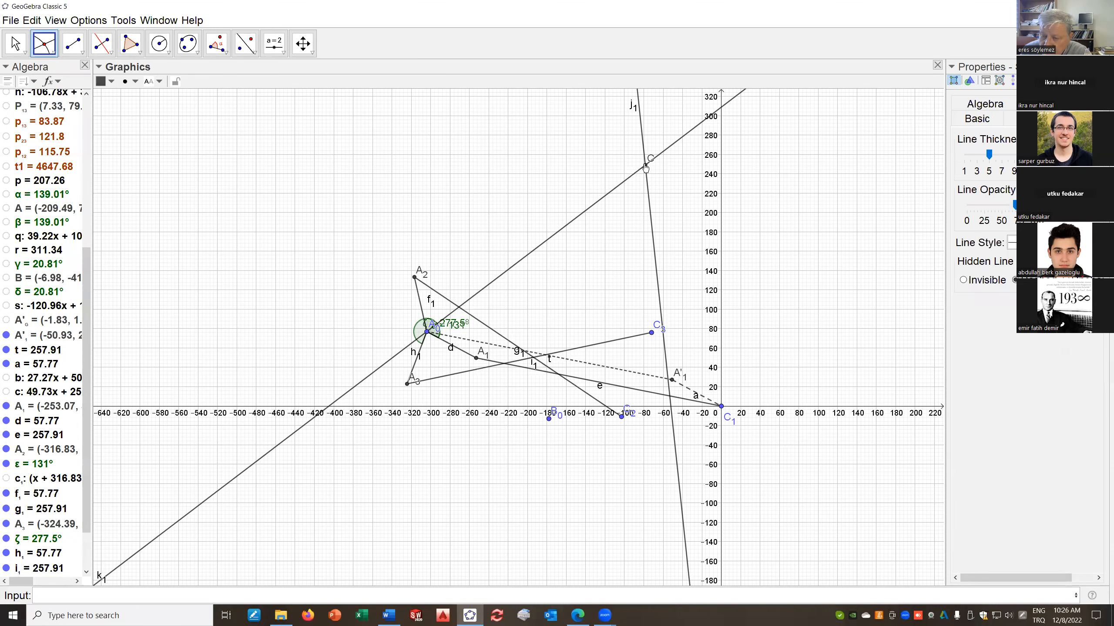
right_click(646, 168)
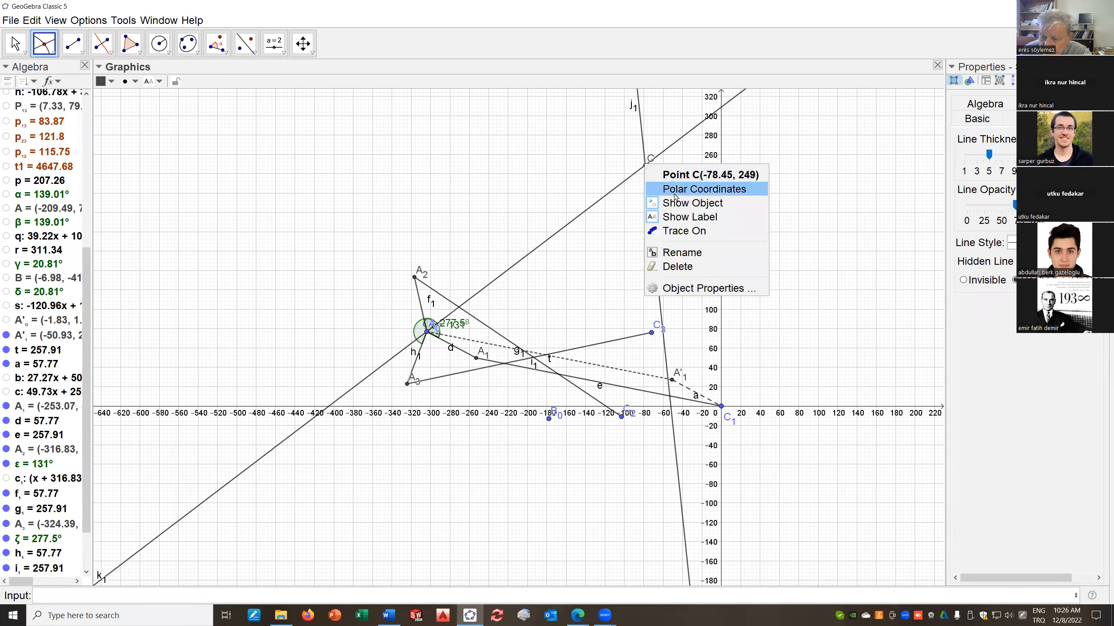
click(689, 257)
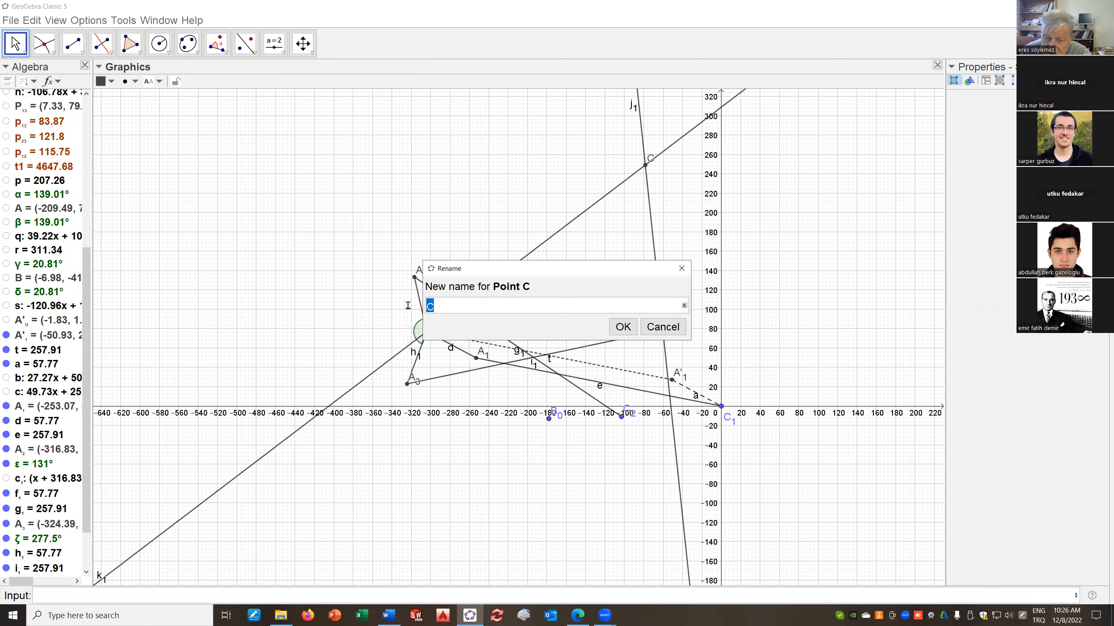
text(P)
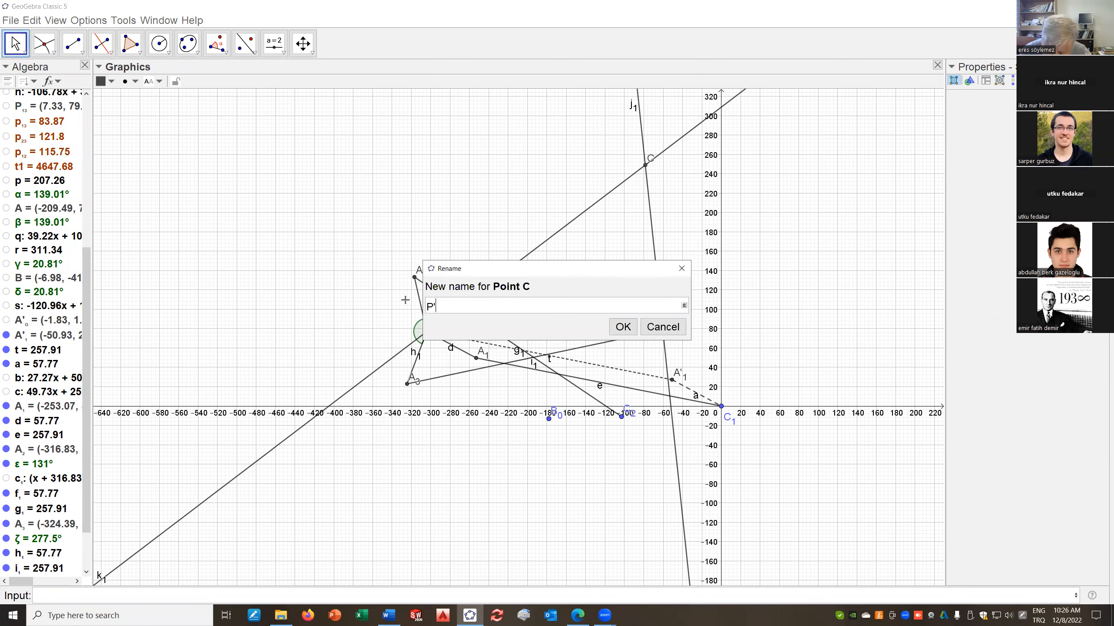
text('_1_2)
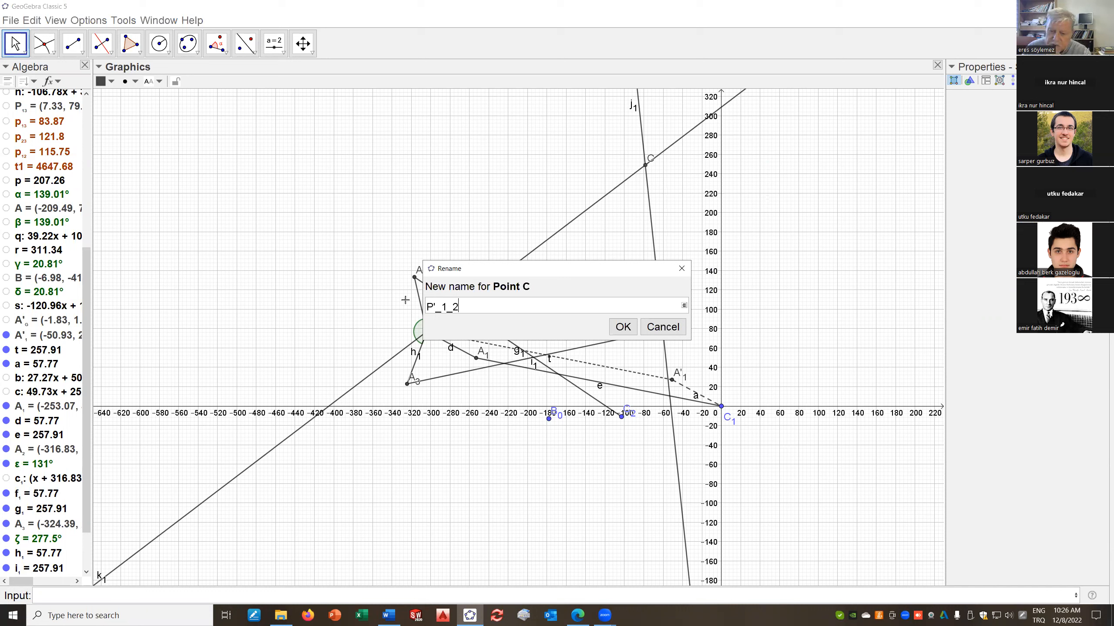
click(624, 328)
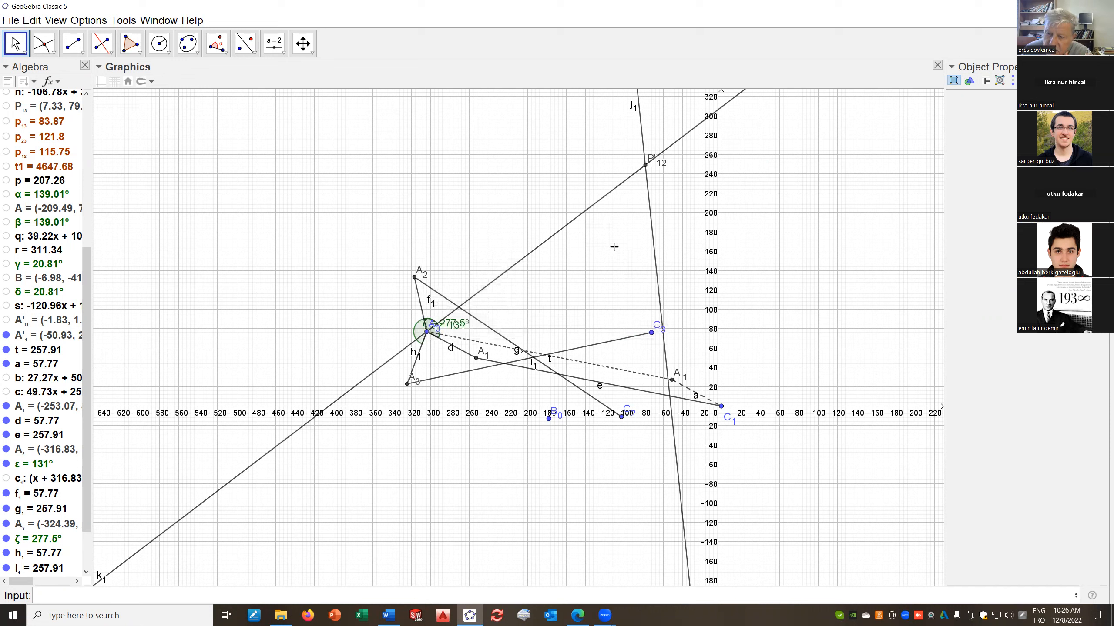
Hide both perpendicular bisectors that pass through P'12
right_click(594, 209)
click(631, 275)
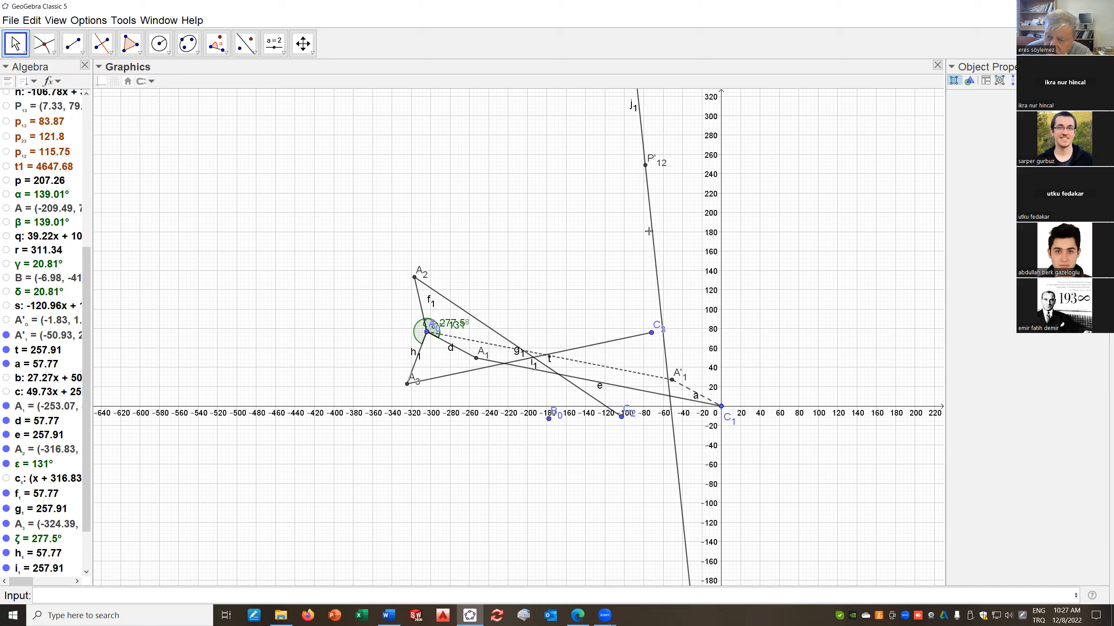
right_click(651, 229)
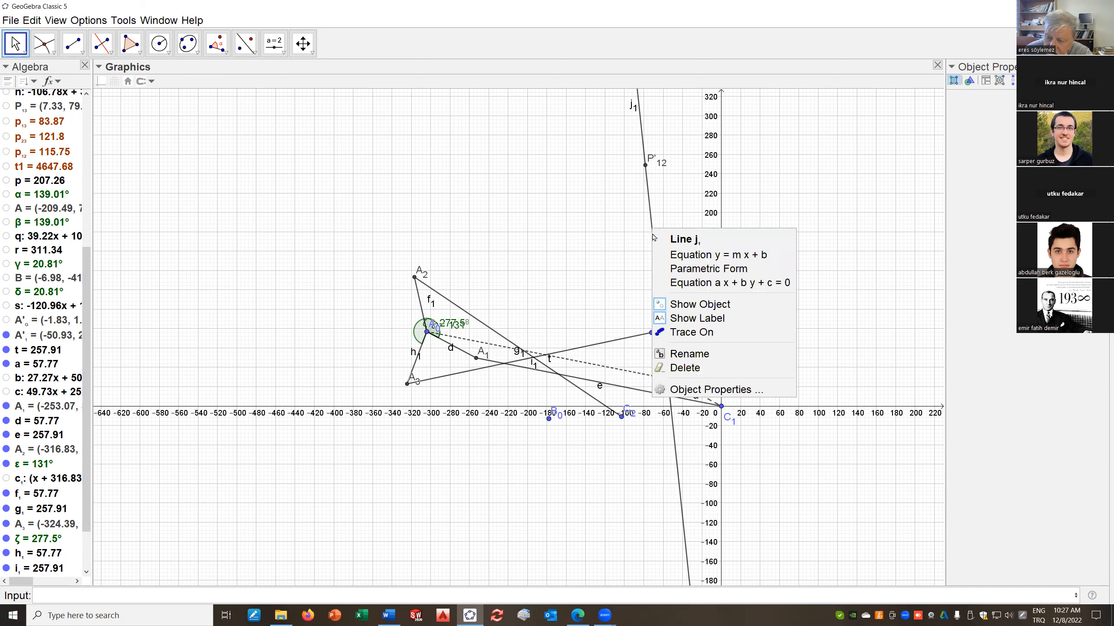
click(699, 304)
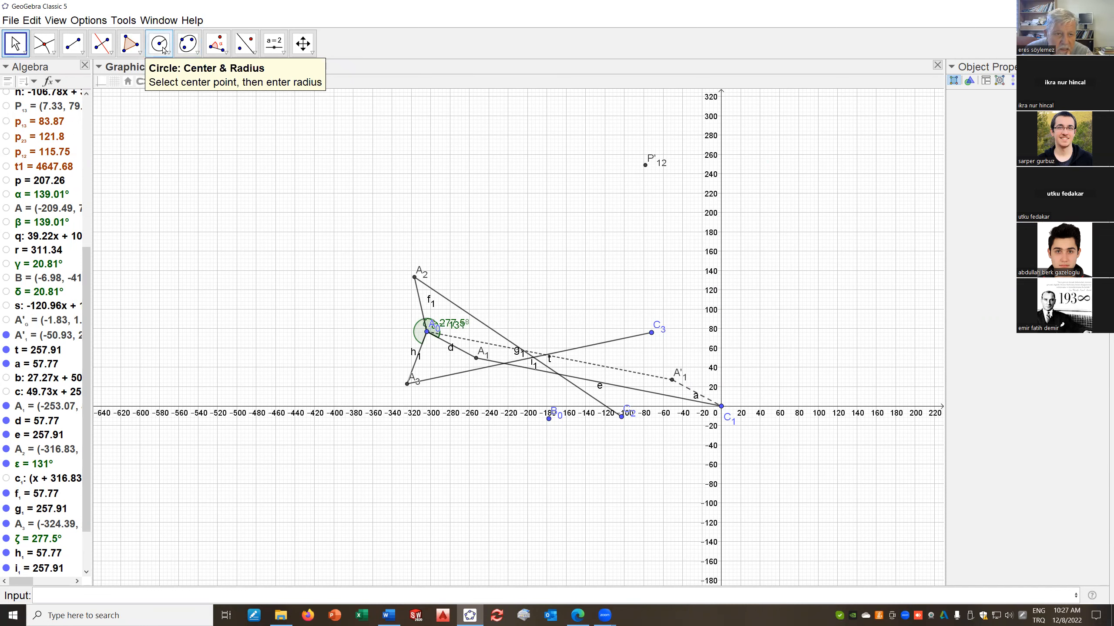
Construct the perpendicular bisector between C1 and C3 and another between A2 and A3
click(106, 47)
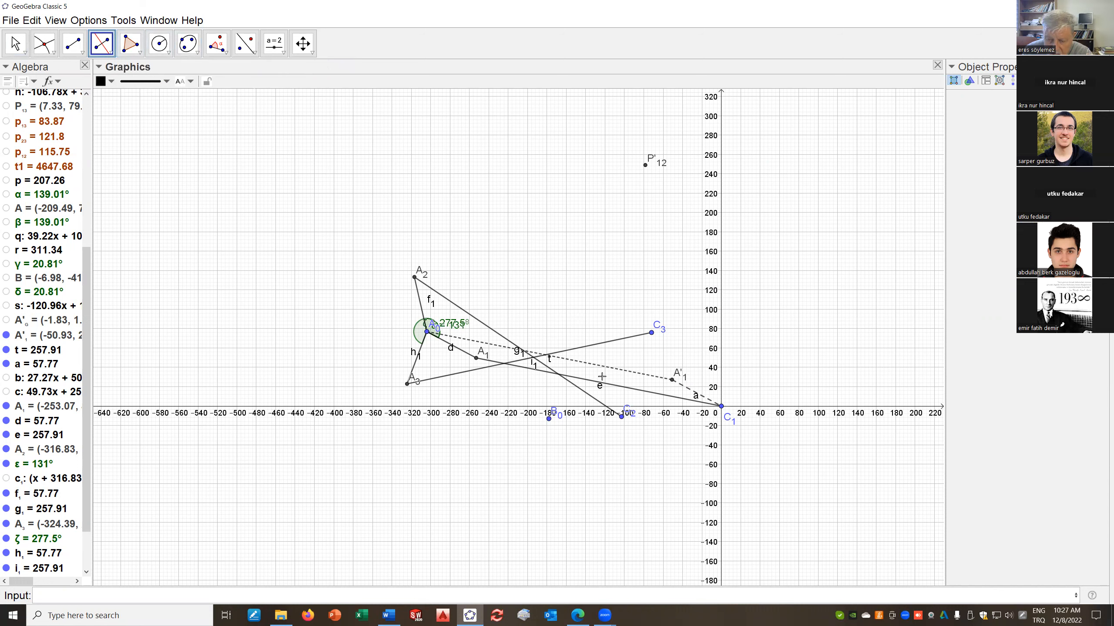
click(722, 408)
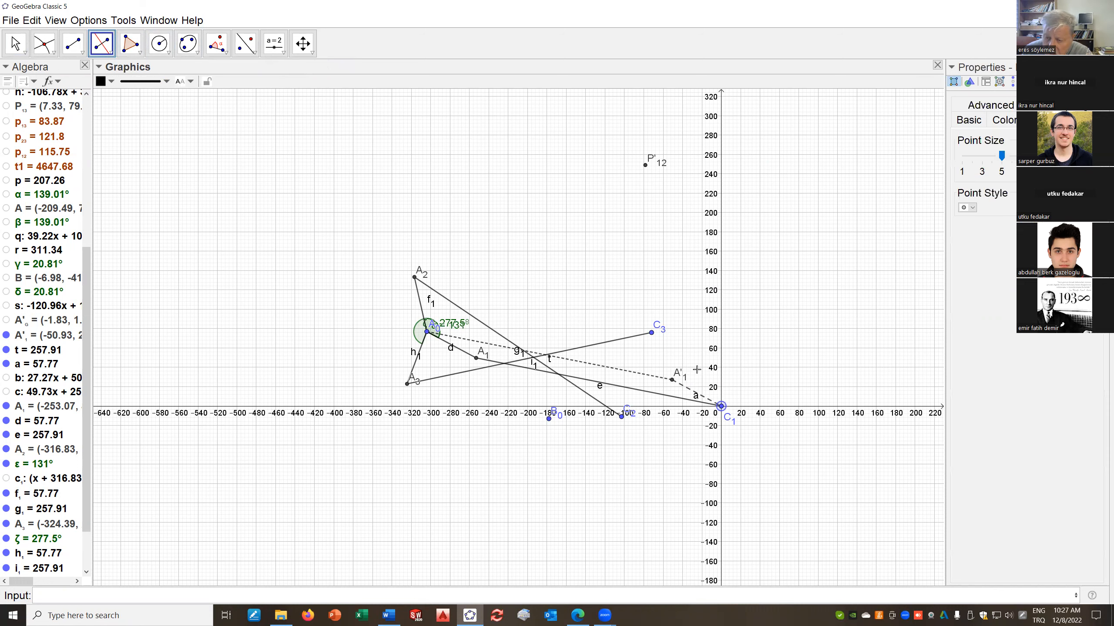
click(652, 333)
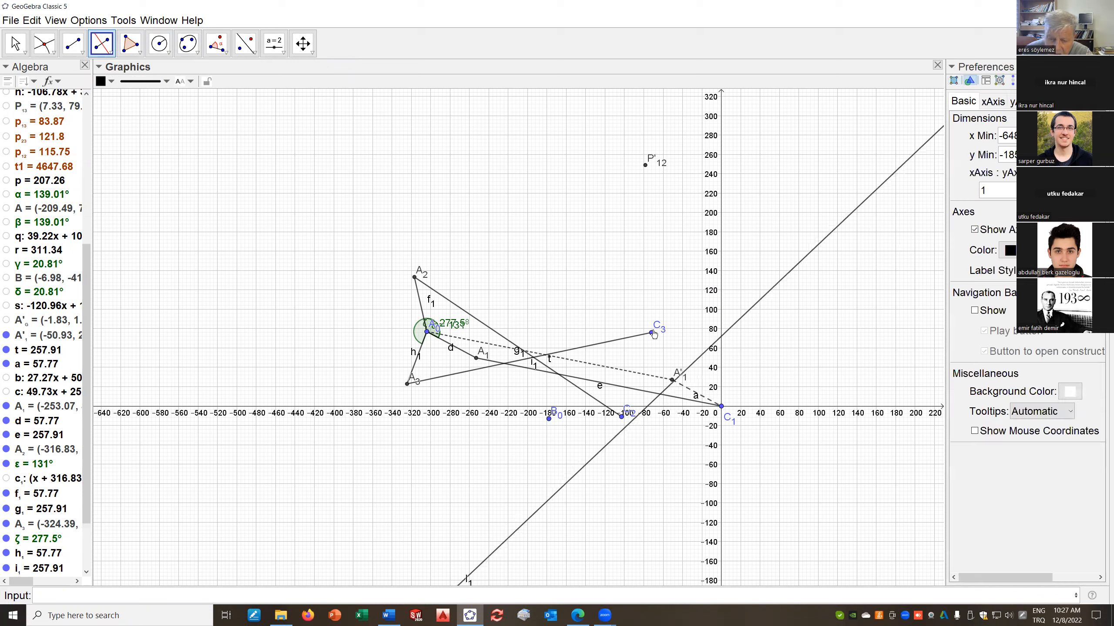
click(414, 278)
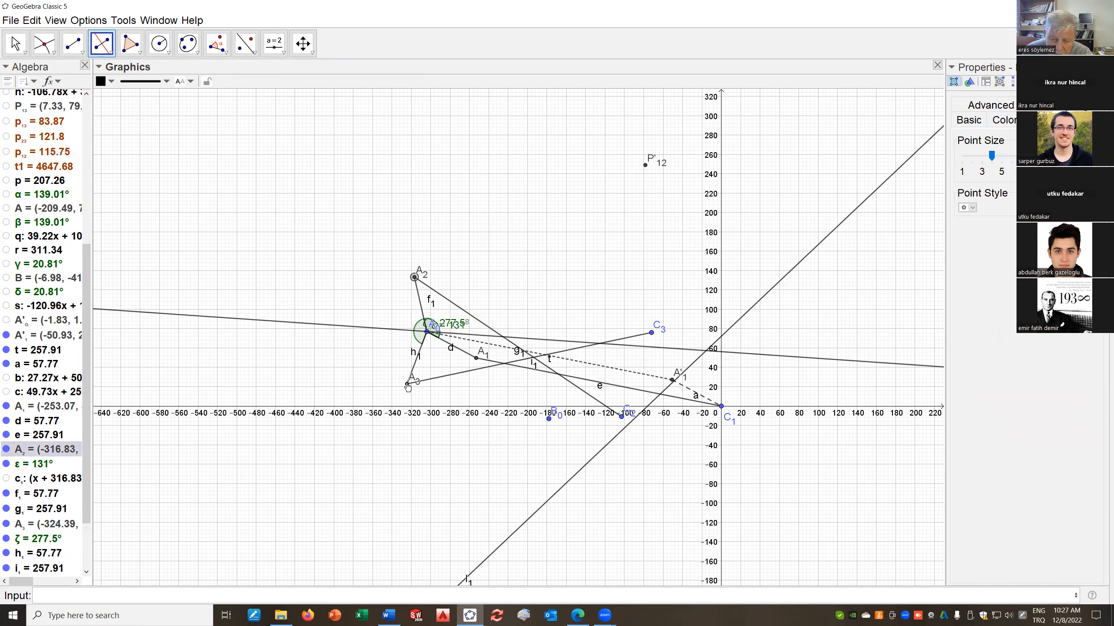
click(408, 385)
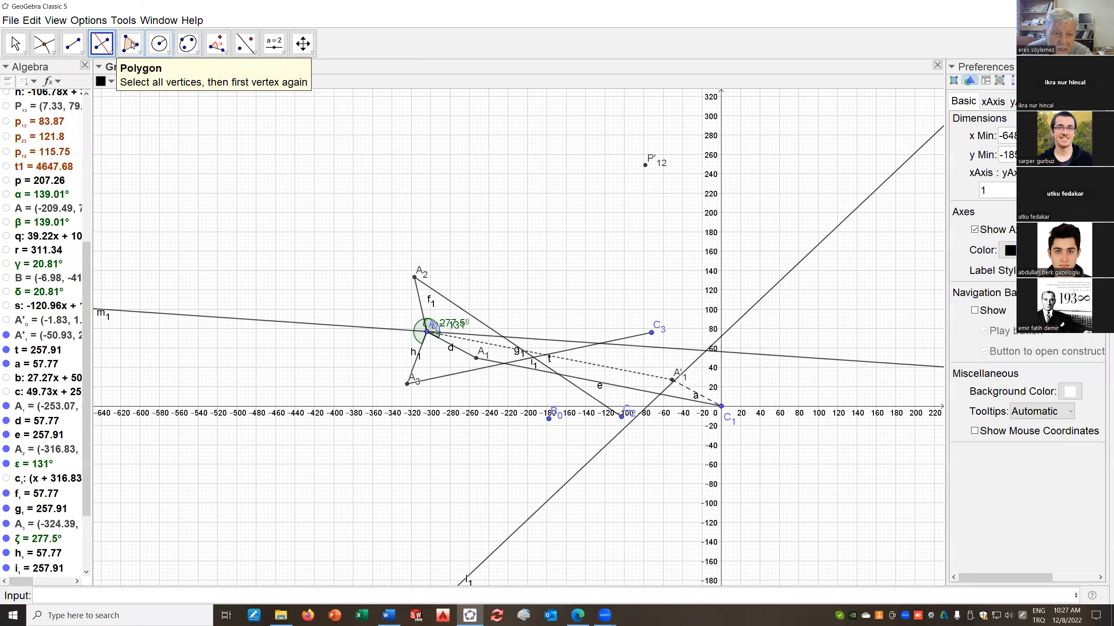
Try to mark the intersection of the C1–C3 and A2–A3 bisectors and rename it with a P' name
click(44, 44)
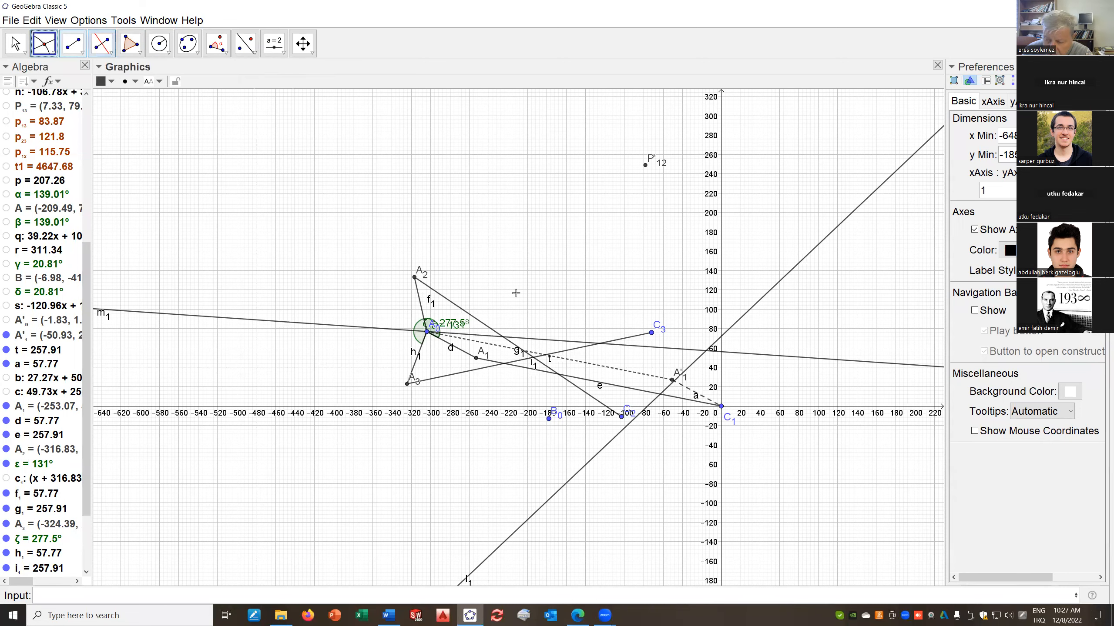
click(707, 353)
right_click(707, 354)
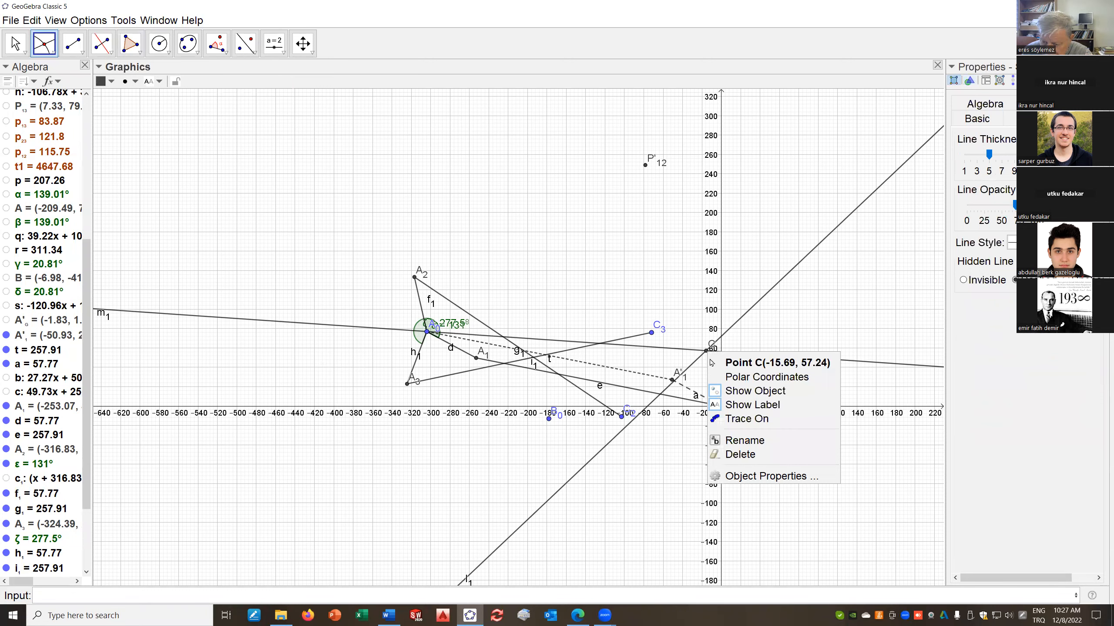
click(752, 440)
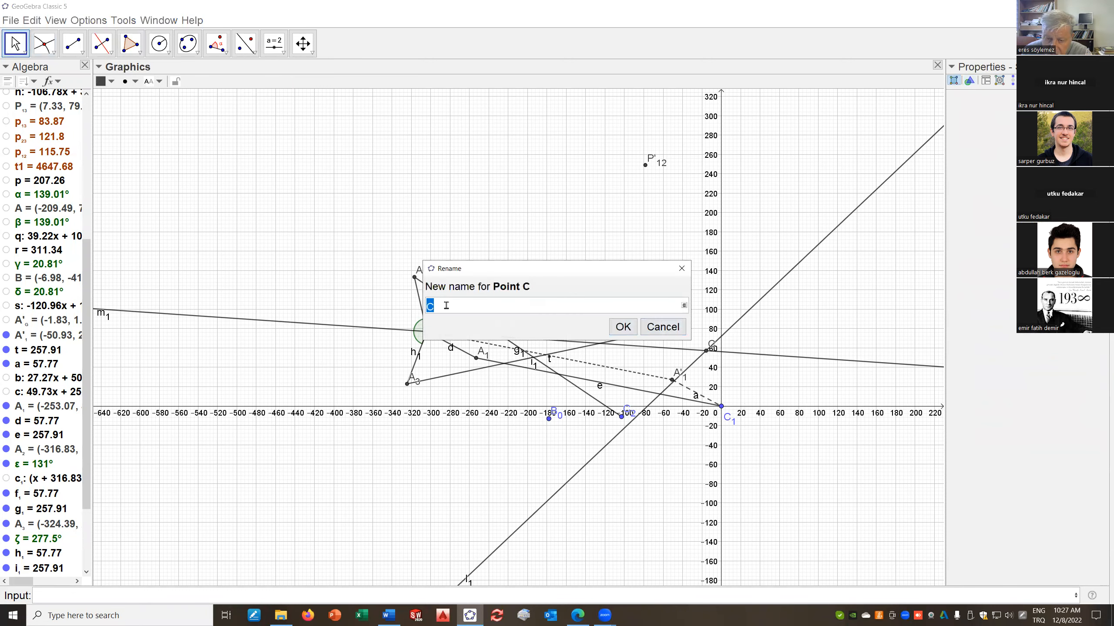
text(P)
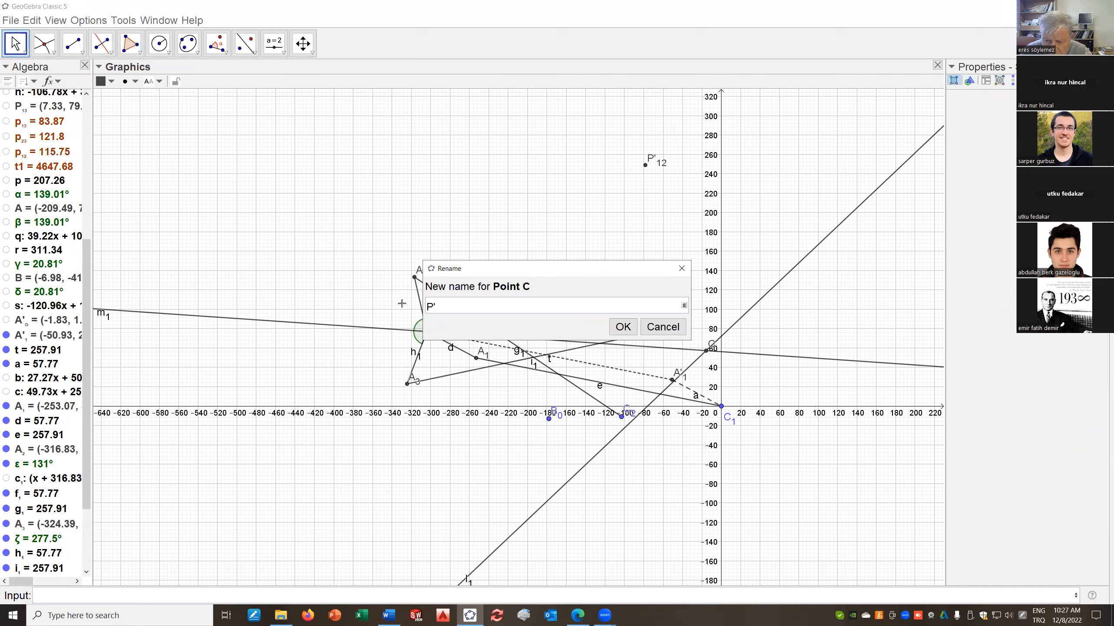
key(Escape)
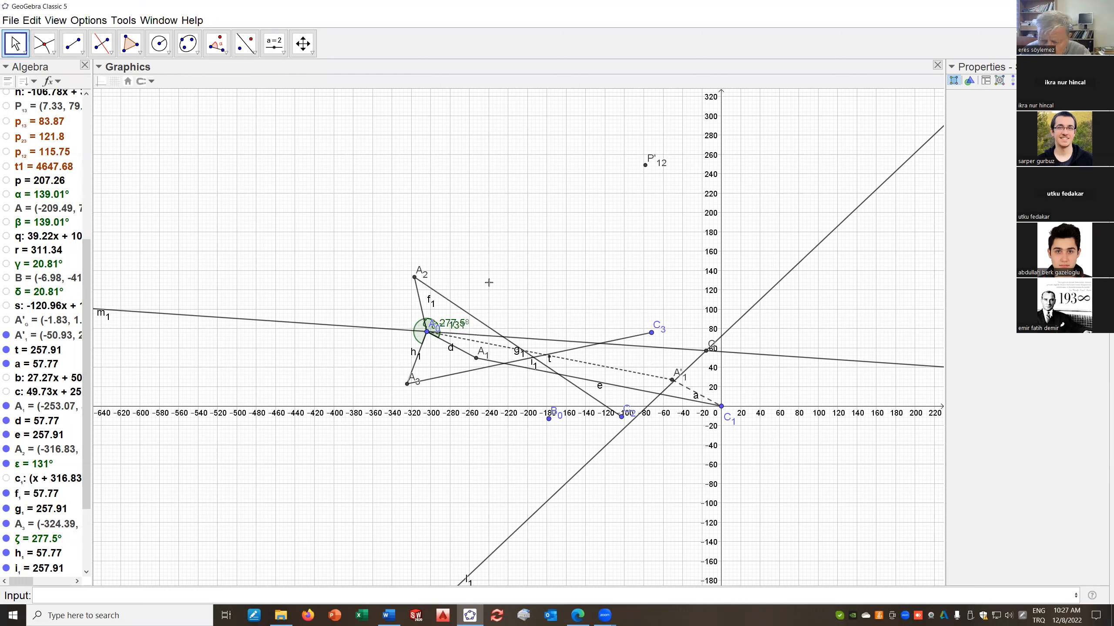
Undo the new intersection point and the A2–A3 bisector, and delete the C1–C3 bisector
key(ctrl+z)
key(ctrl+z)
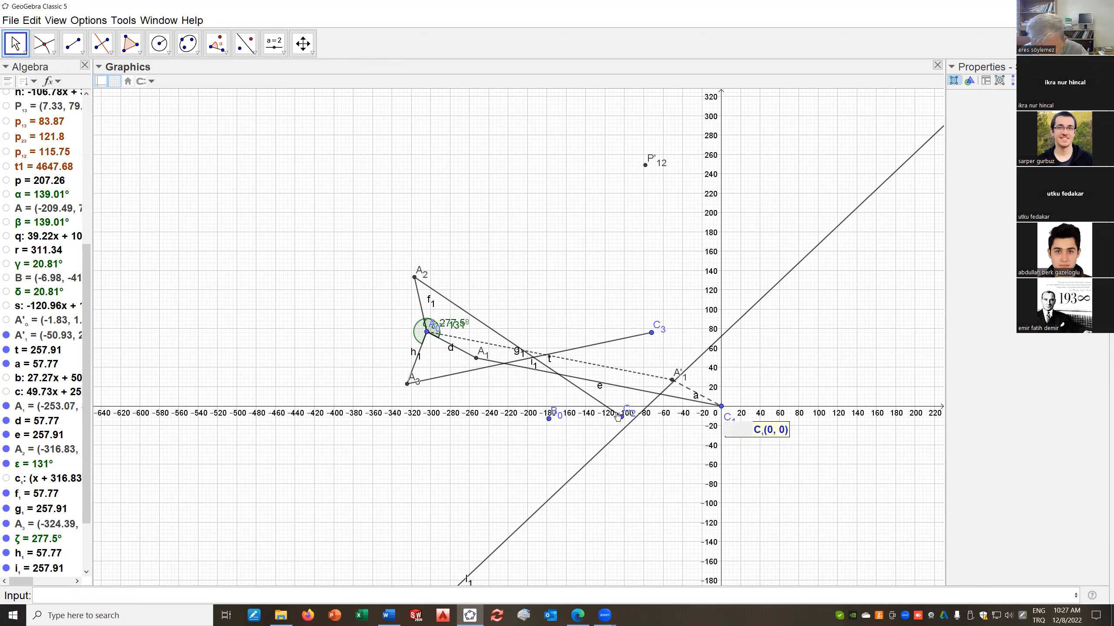
right_click(730, 335)
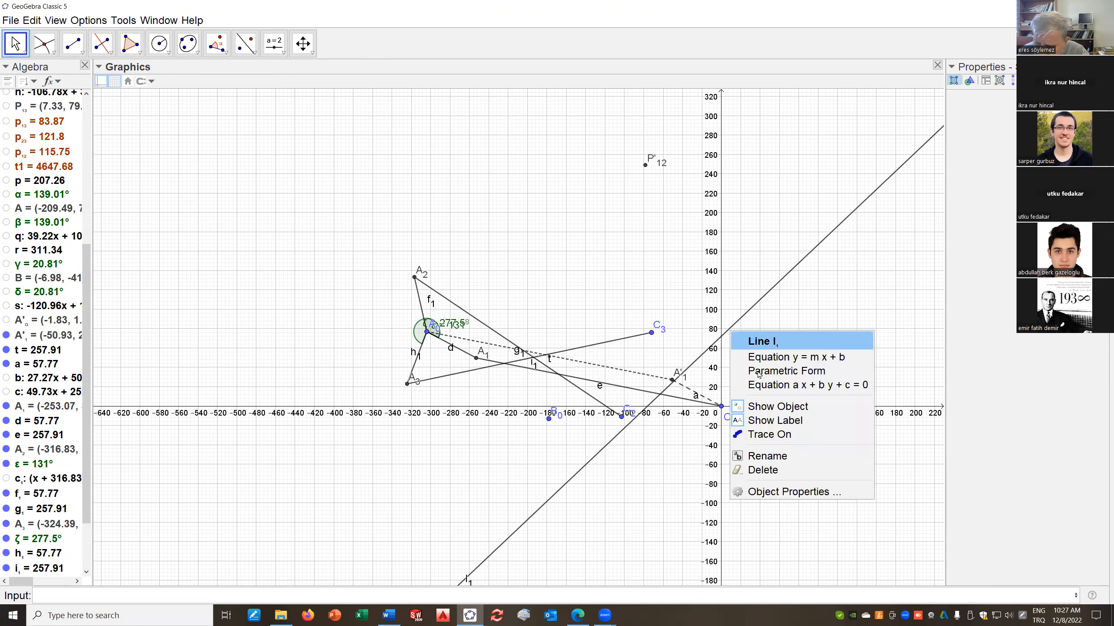
click(776, 471)
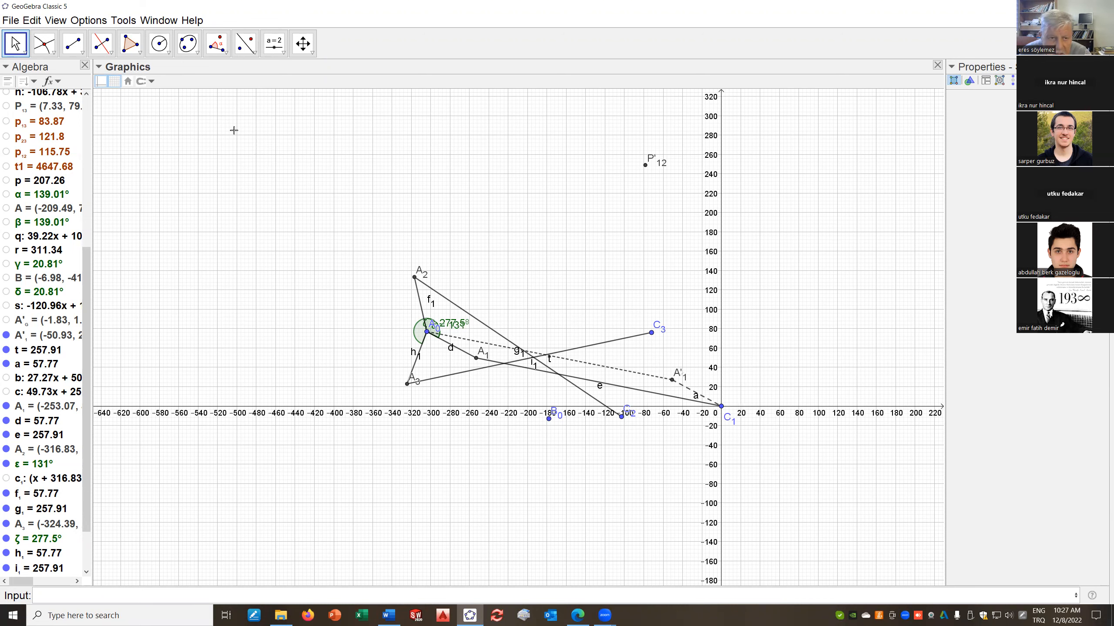
Construct the perpendicular bisector between C1 and C3 and another between A1 and A3
click(101, 45)
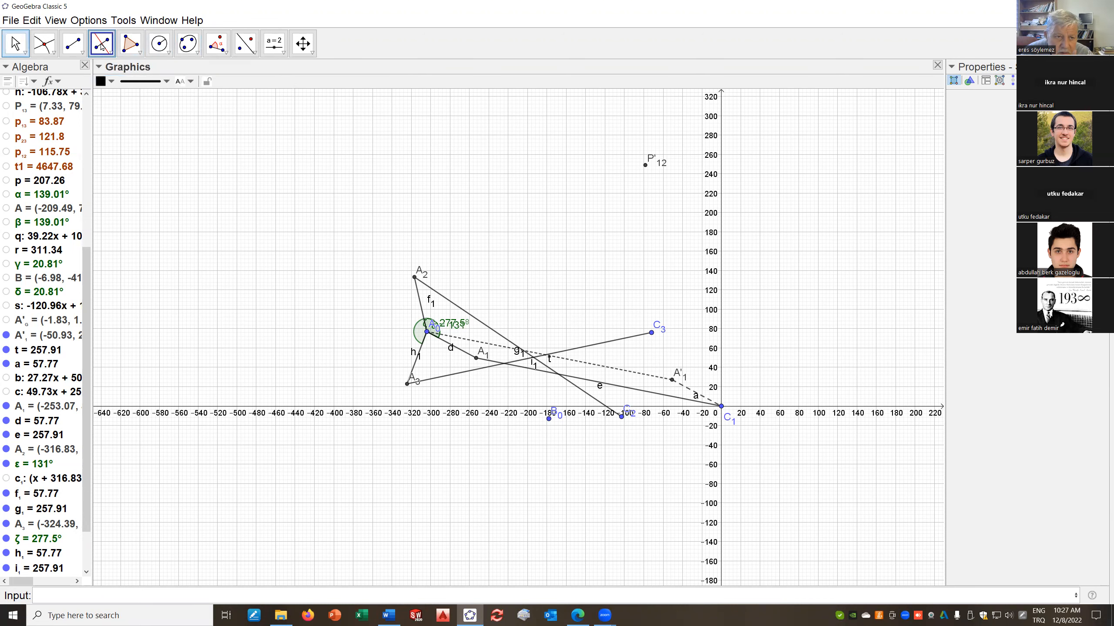
click(722, 409)
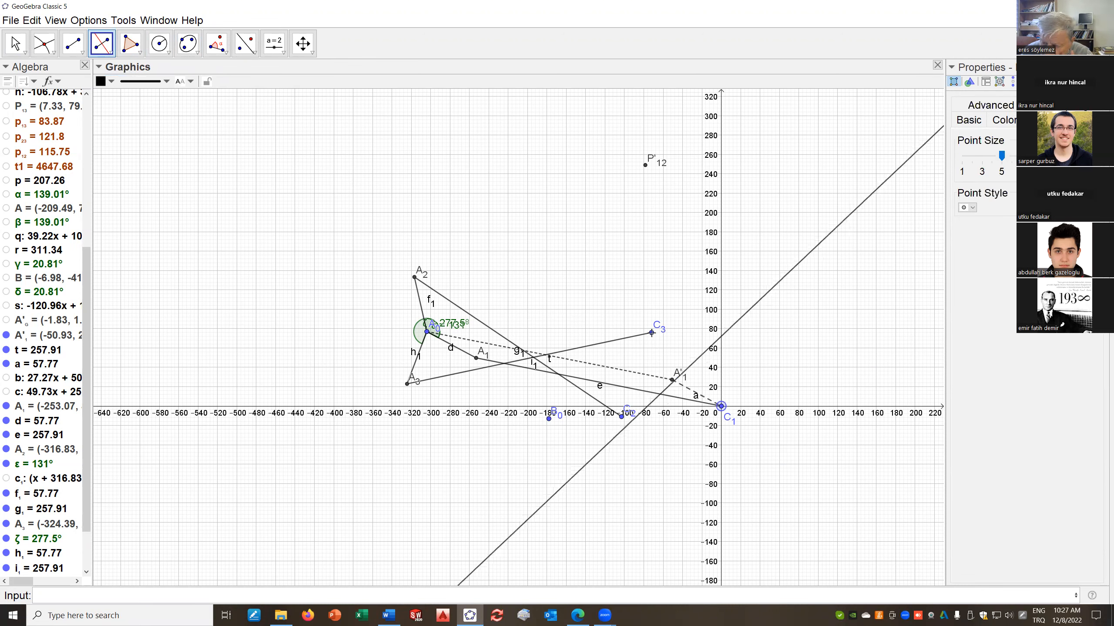
click(651, 333)
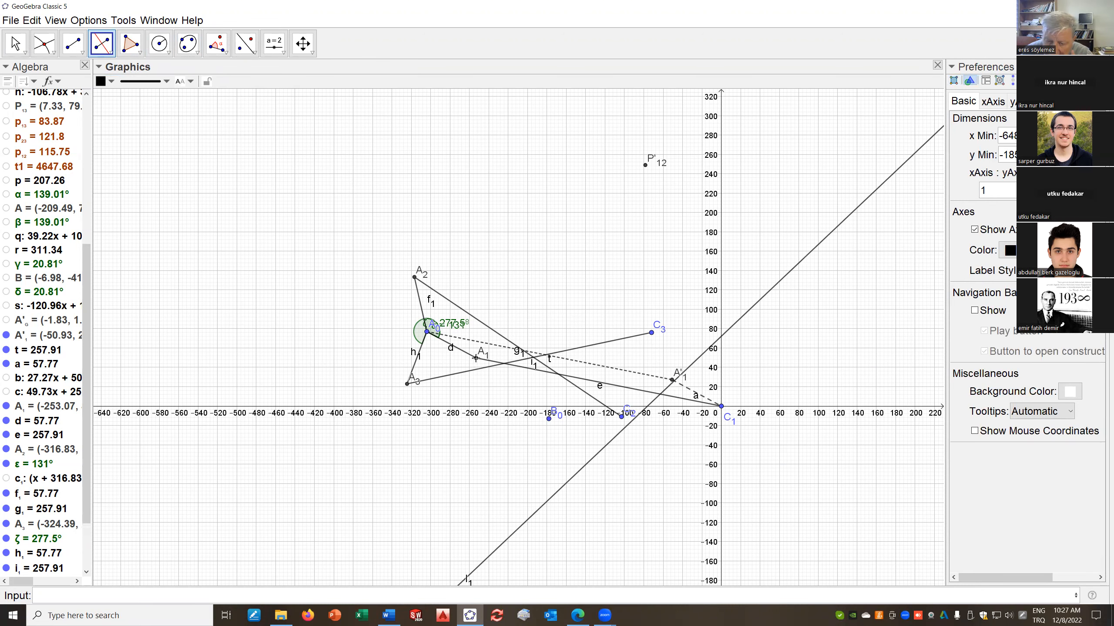
click(476, 359)
click(407, 384)
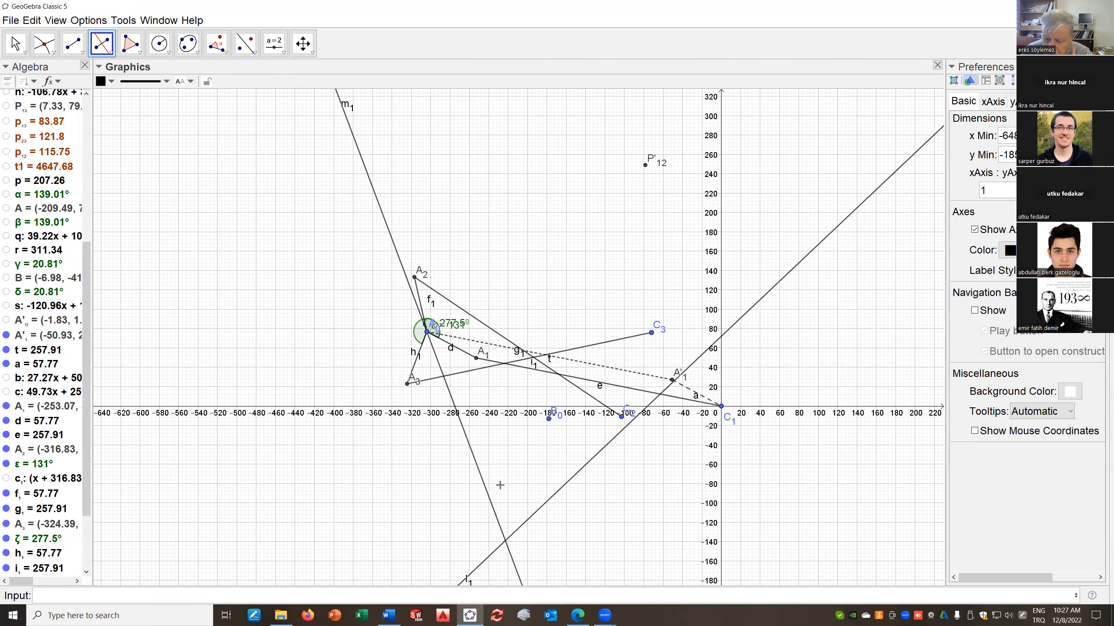
Mark the intersection of the C1–C3 and A1–A3 perpendicular bisectors and rename the point P'_1_3
click(44, 44)
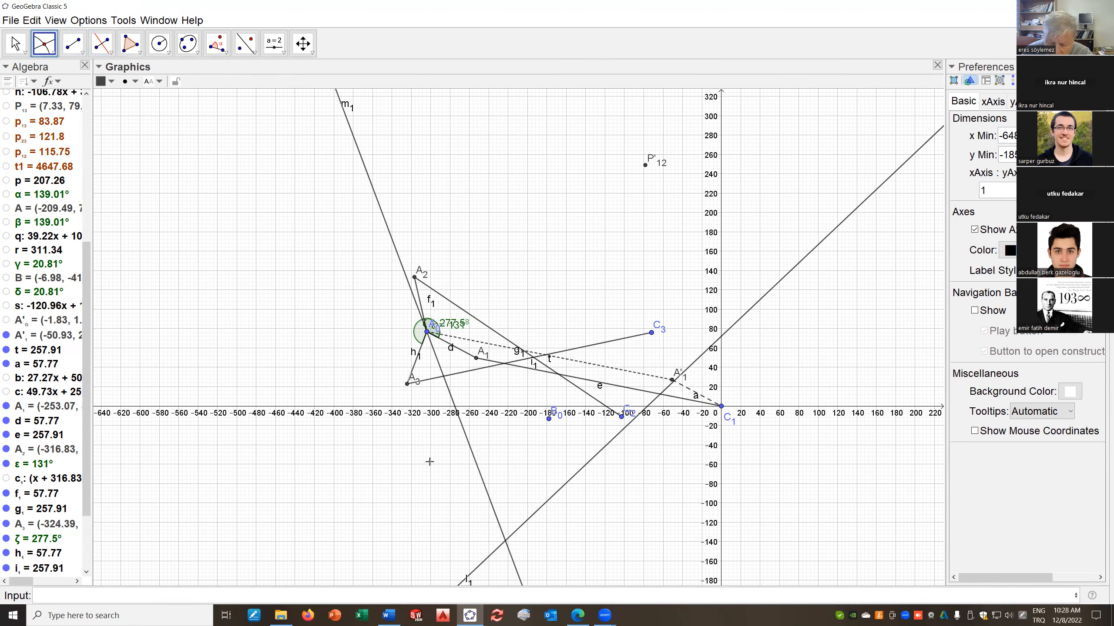
click(505, 542)
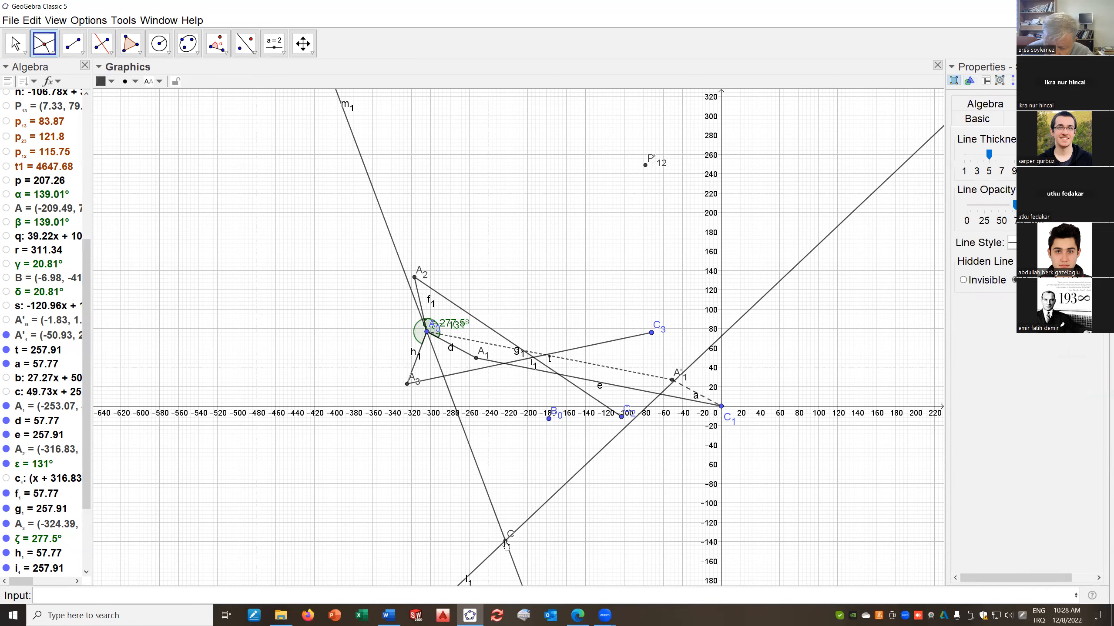
right_click(505, 542)
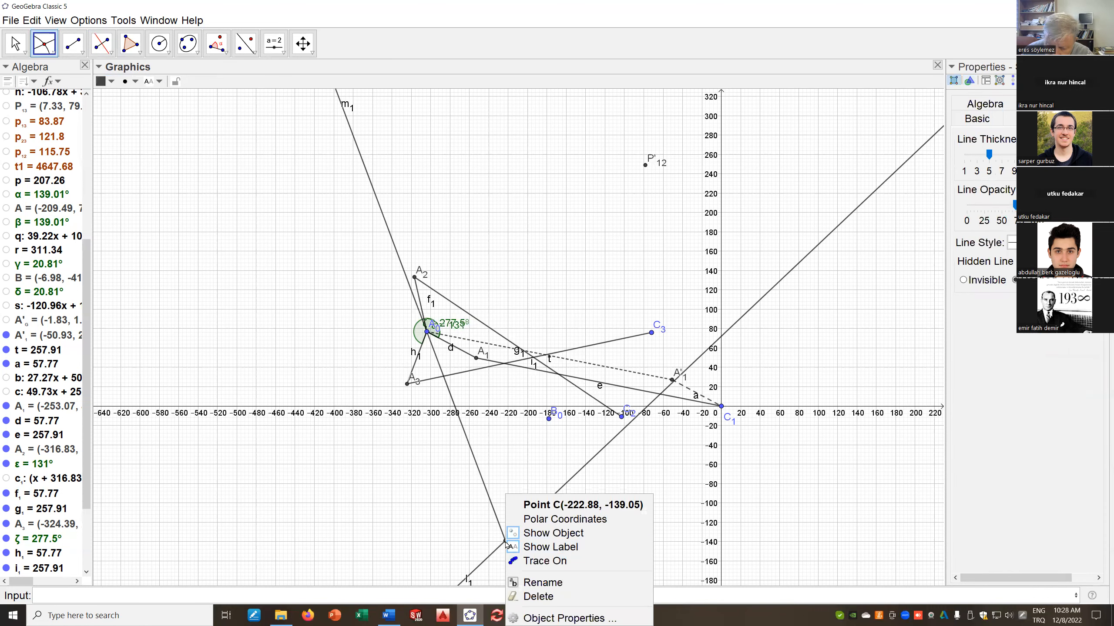
click(540, 582)
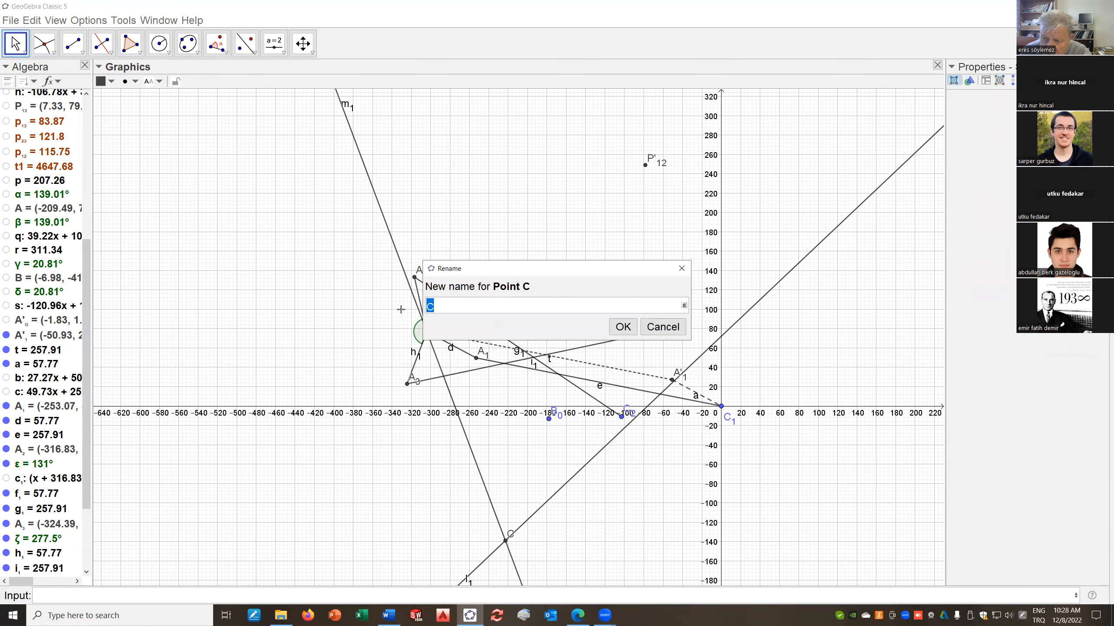
text(P'_1_3)
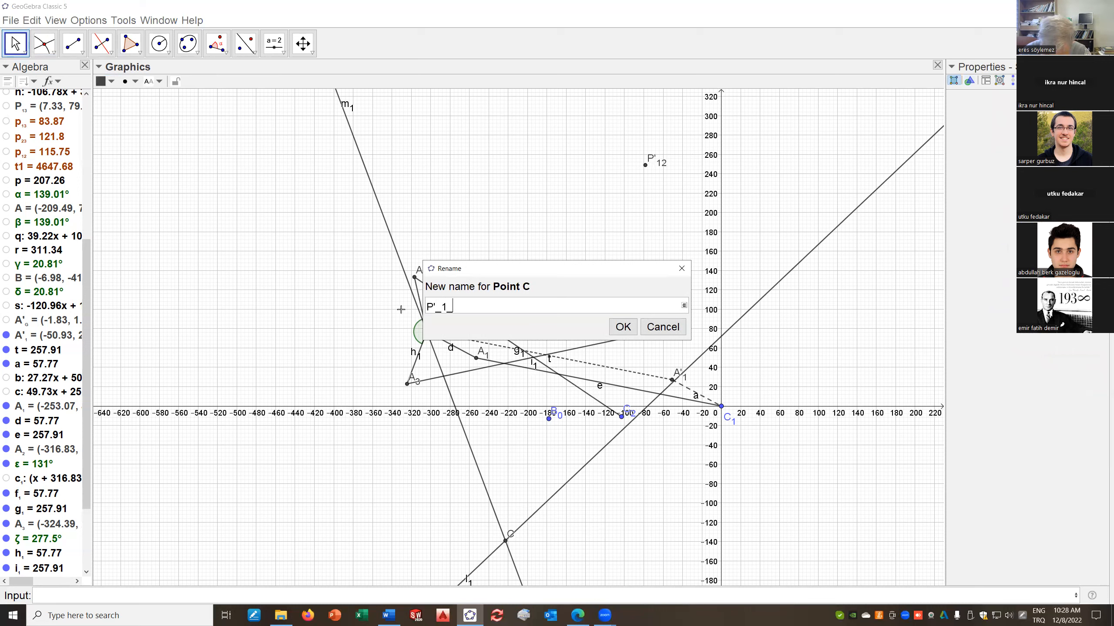
click(624, 326)
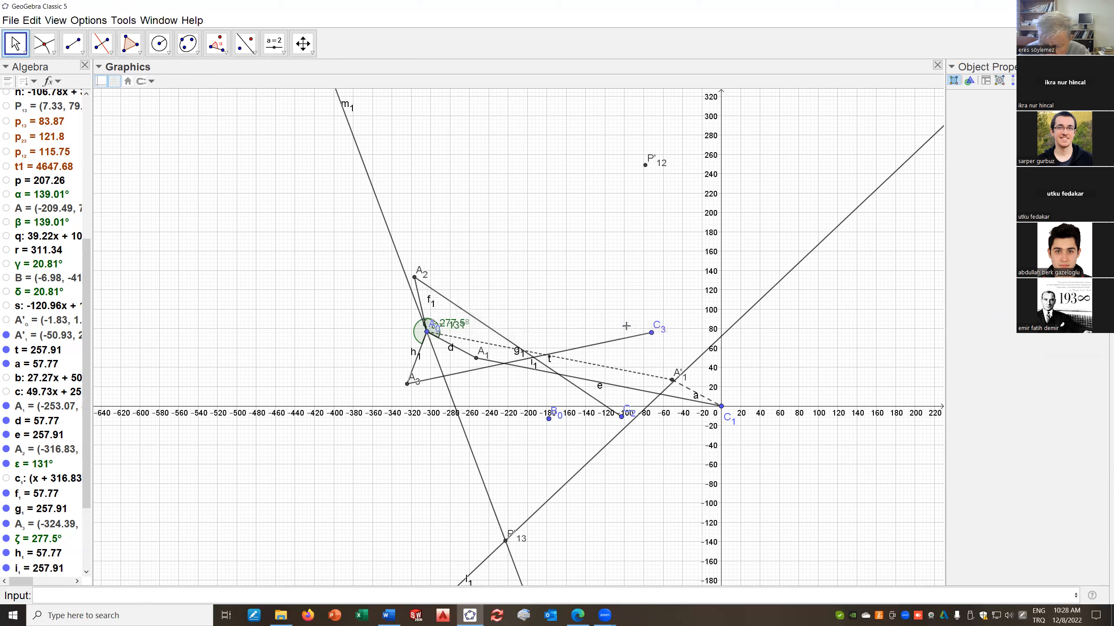
Hide the C1–C3 and A1–A3 perpendicular bisectors
right_click(735, 328)
click(771, 398)
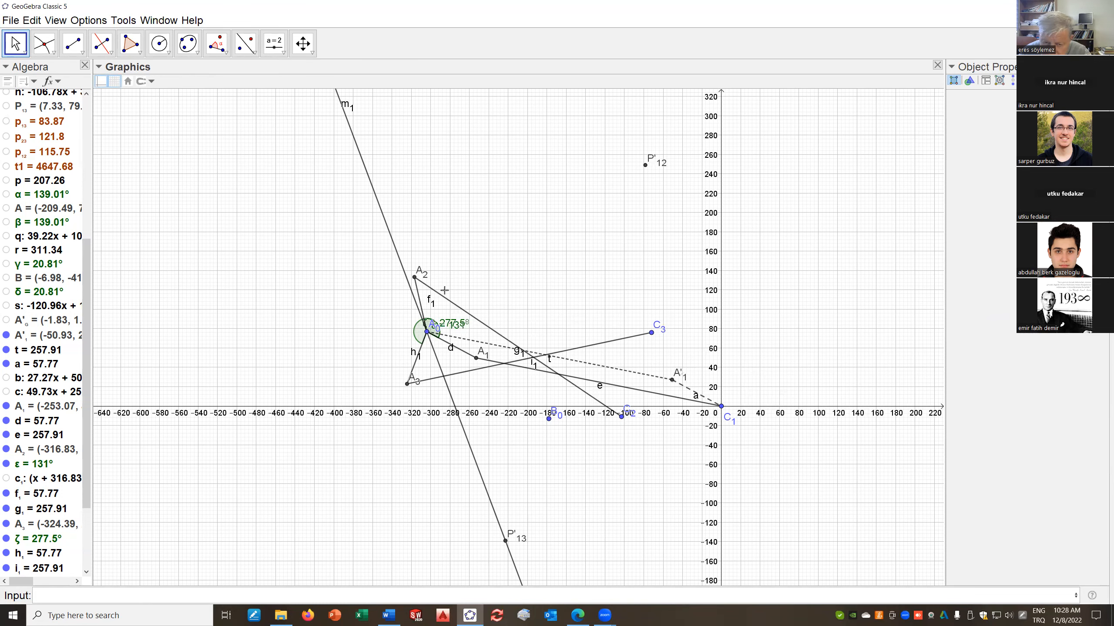
right_click(399, 258)
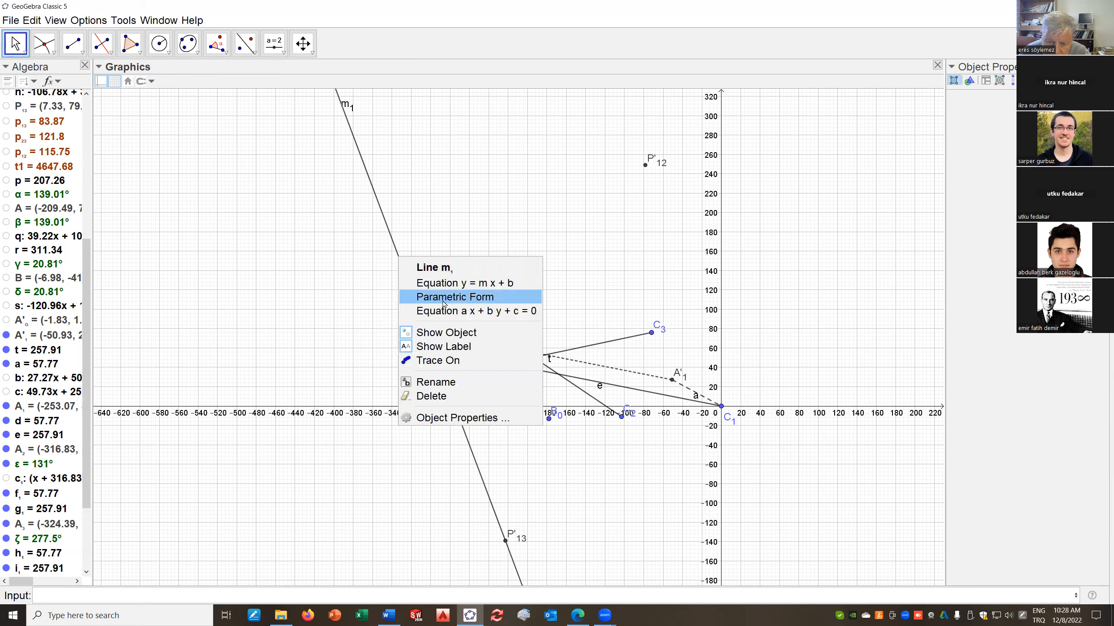
click(448, 334)
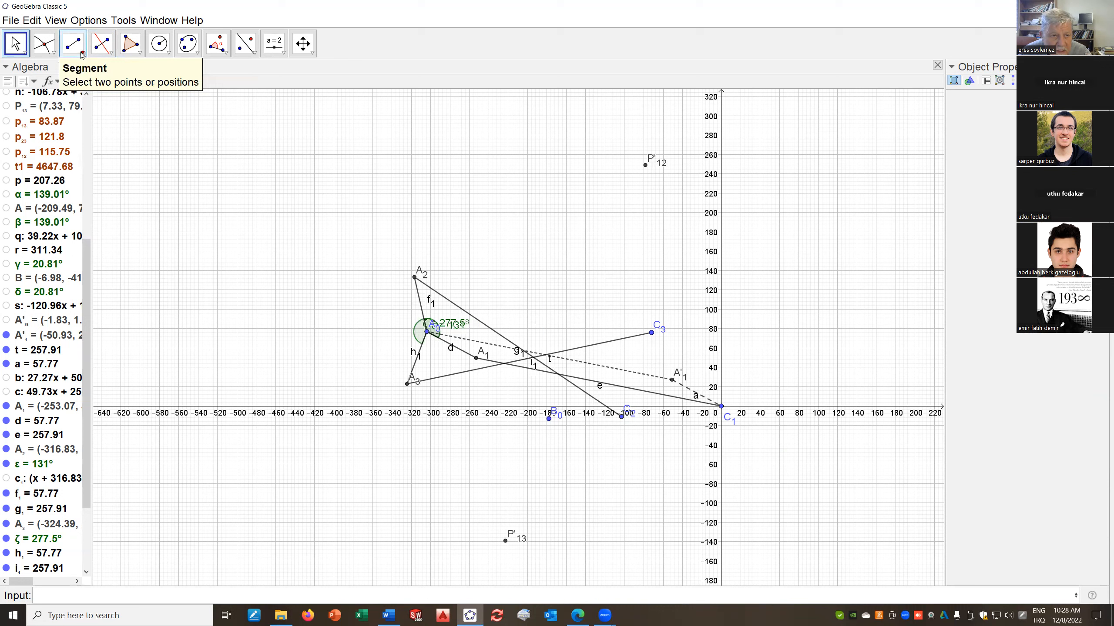
Construct the perpendicular bisector between C2 and C3 and another between A2 and A3
click(102, 43)
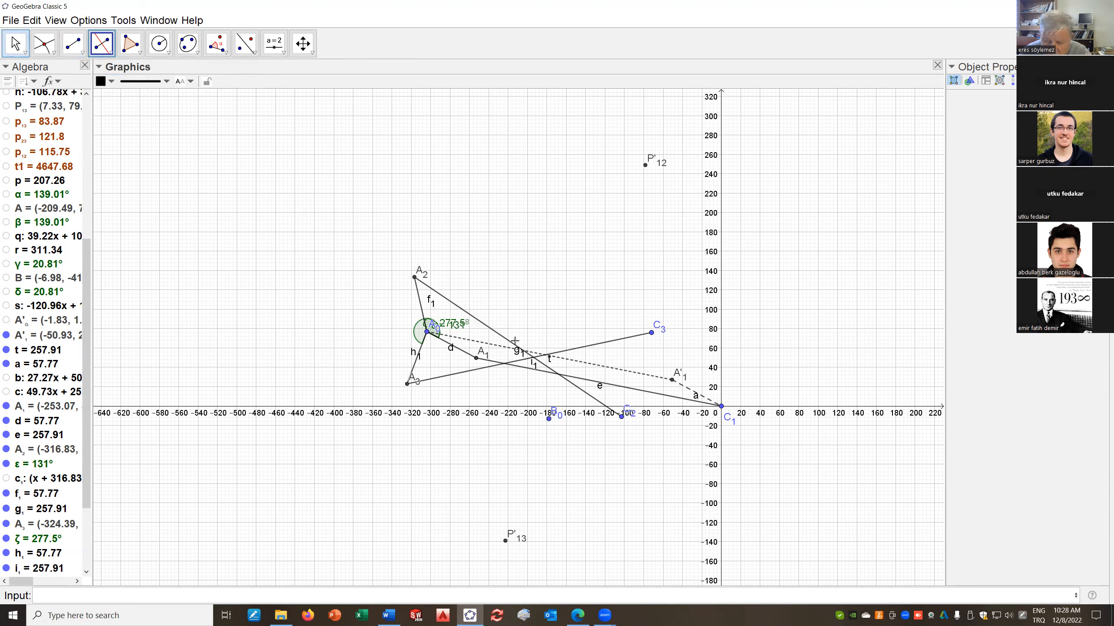
click(621, 418)
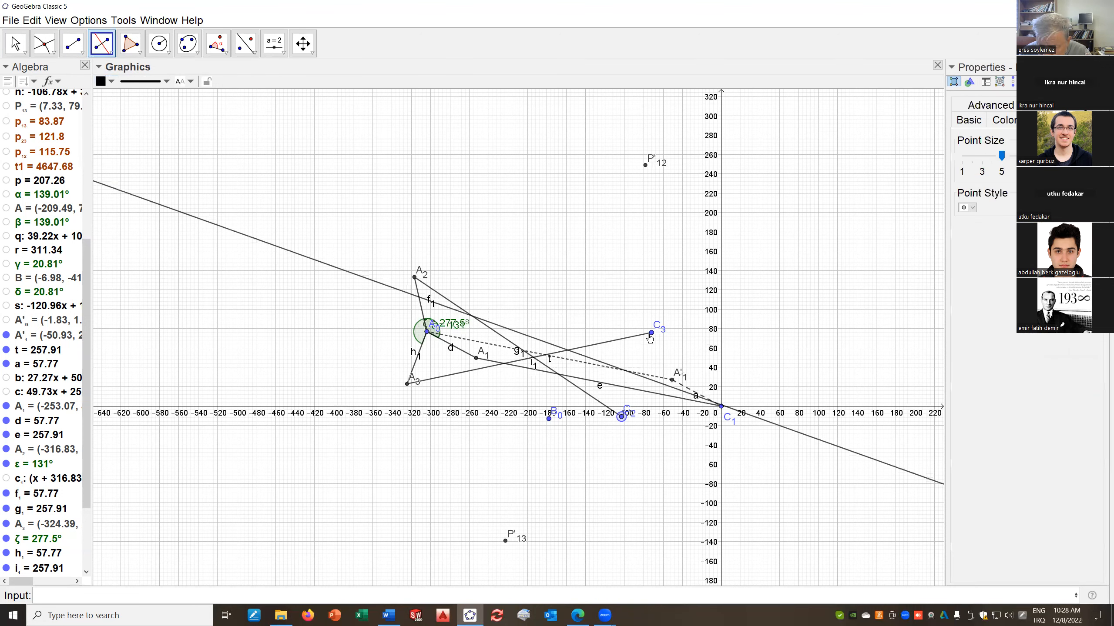
click(652, 334)
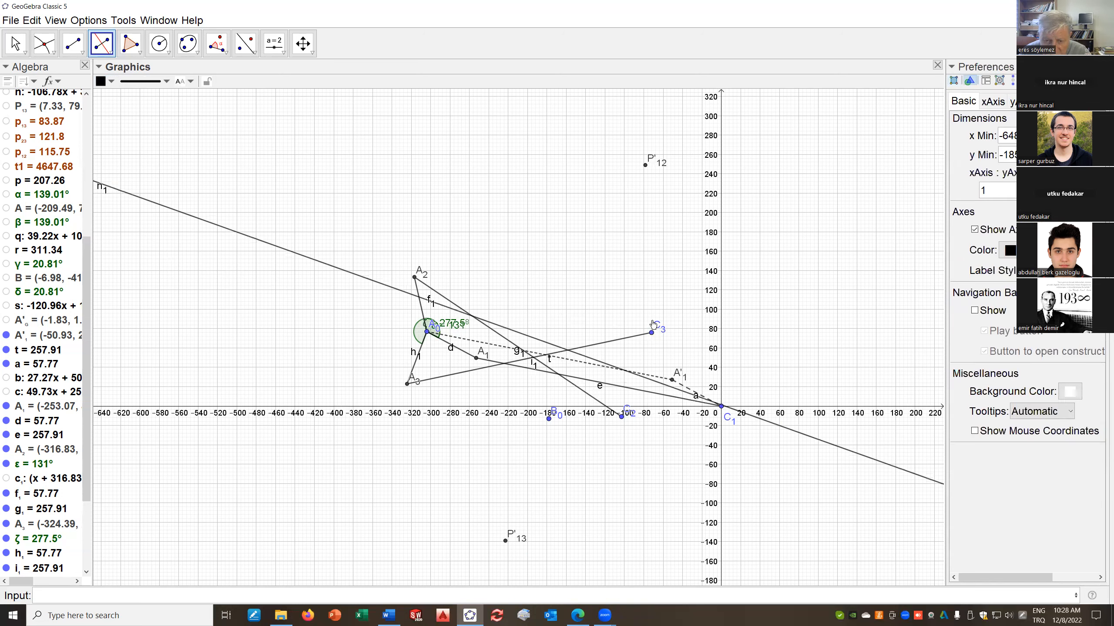
click(414, 278)
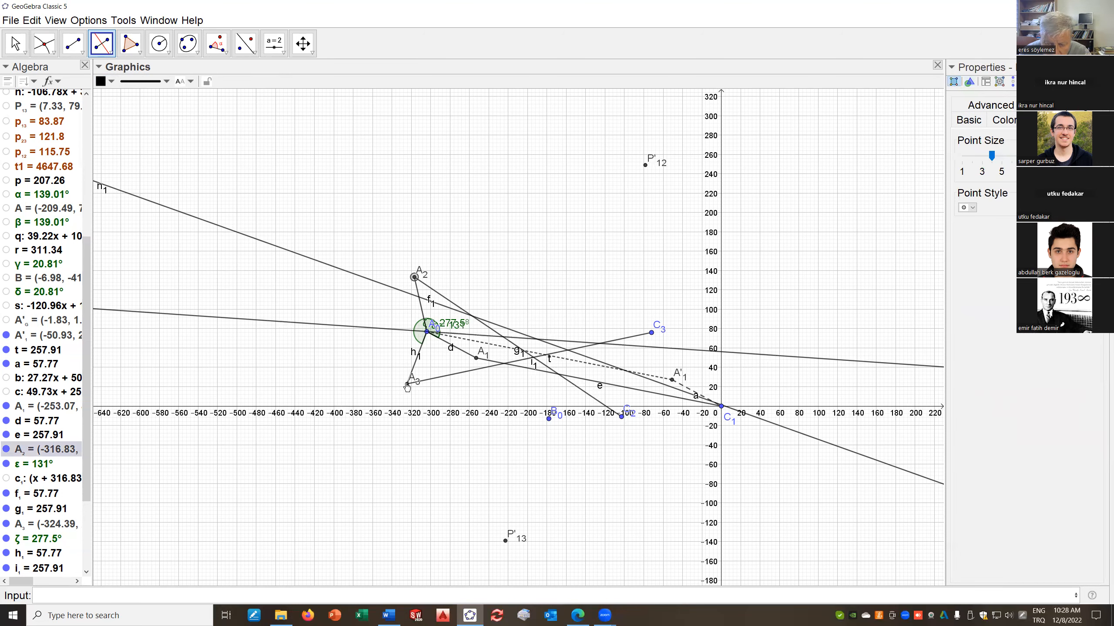
click(407, 385)
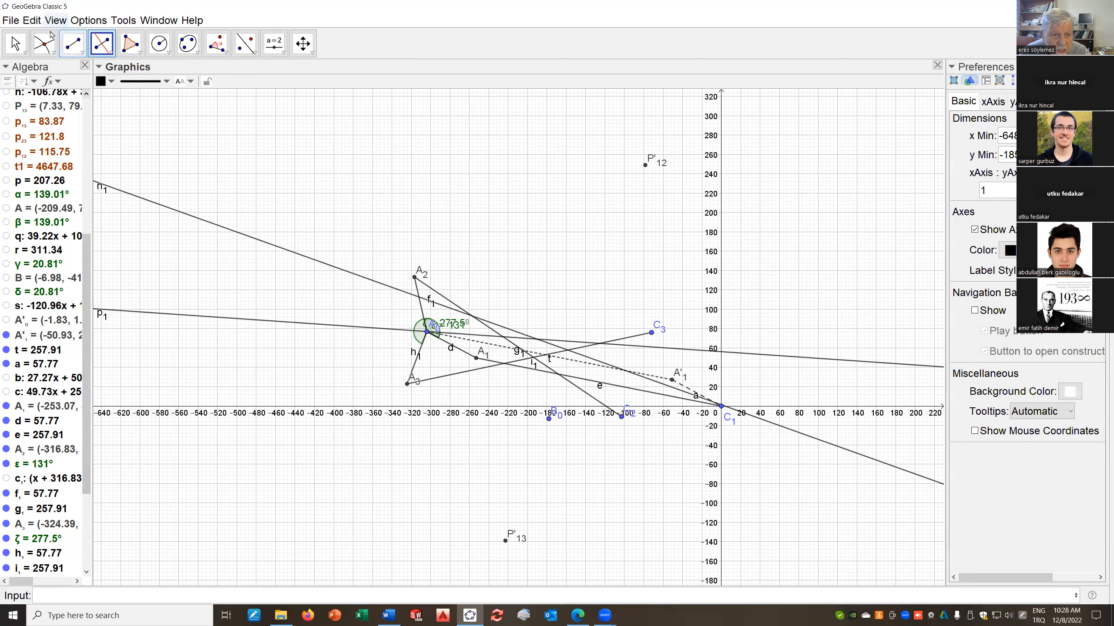
Mark the intersection of the C2–C3 and A2–A3 perpendicular bisectors and rename the point P'23
click(50, 46)
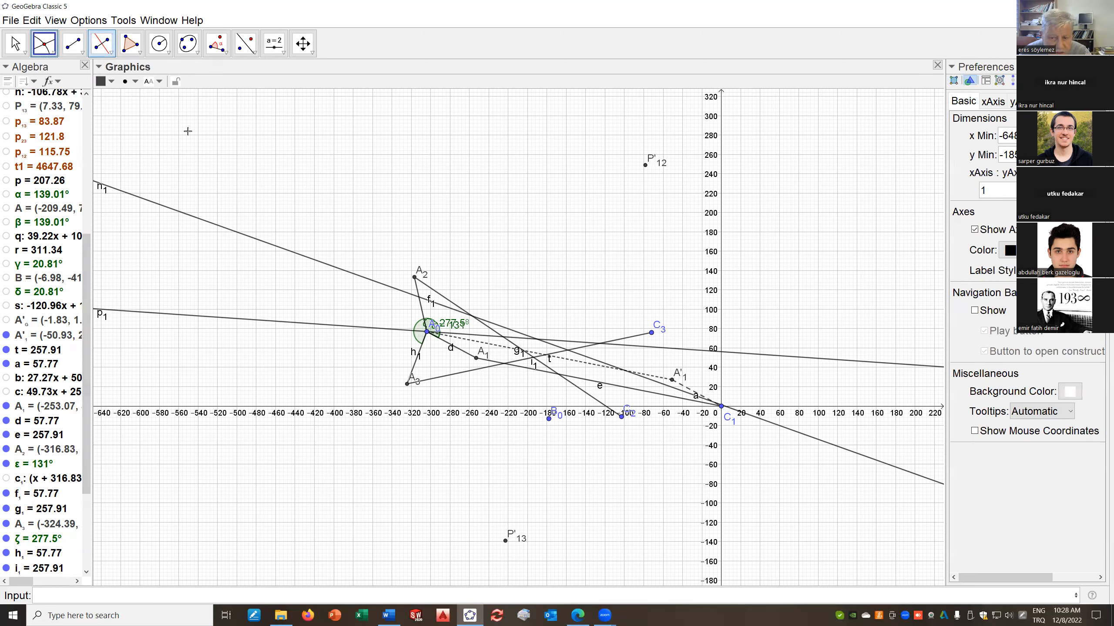
click(537, 340)
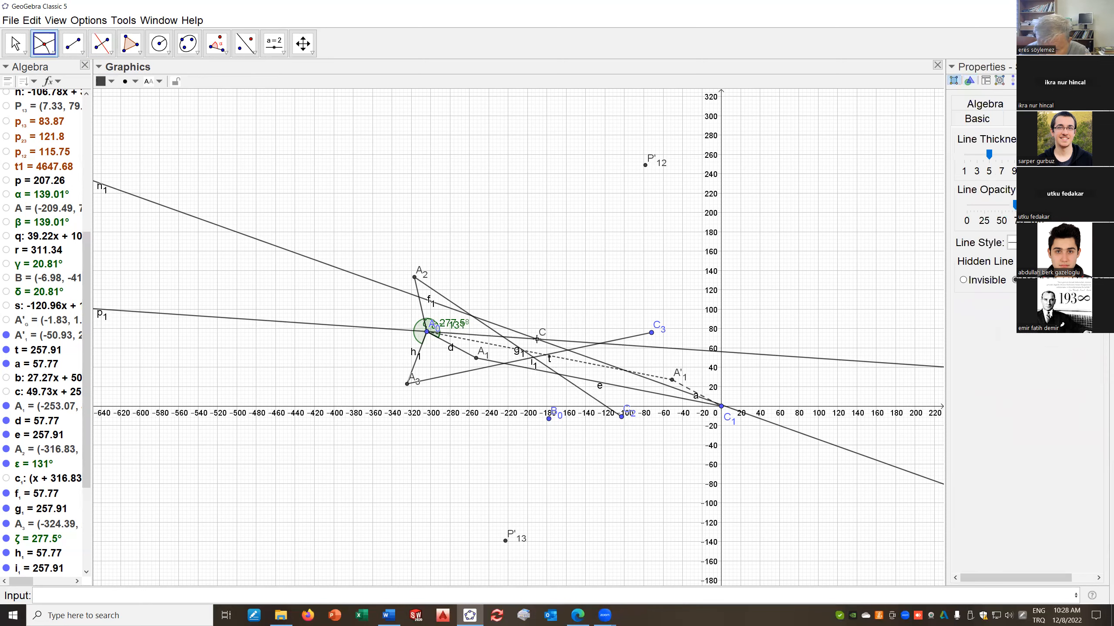
right_click(538, 341)
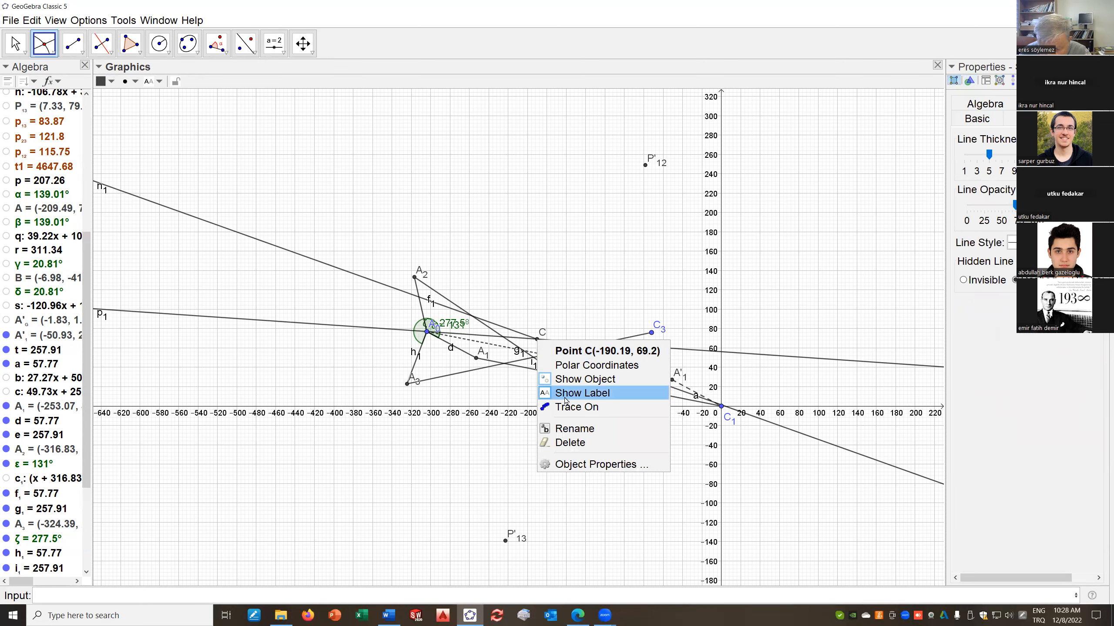
click(580, 428)
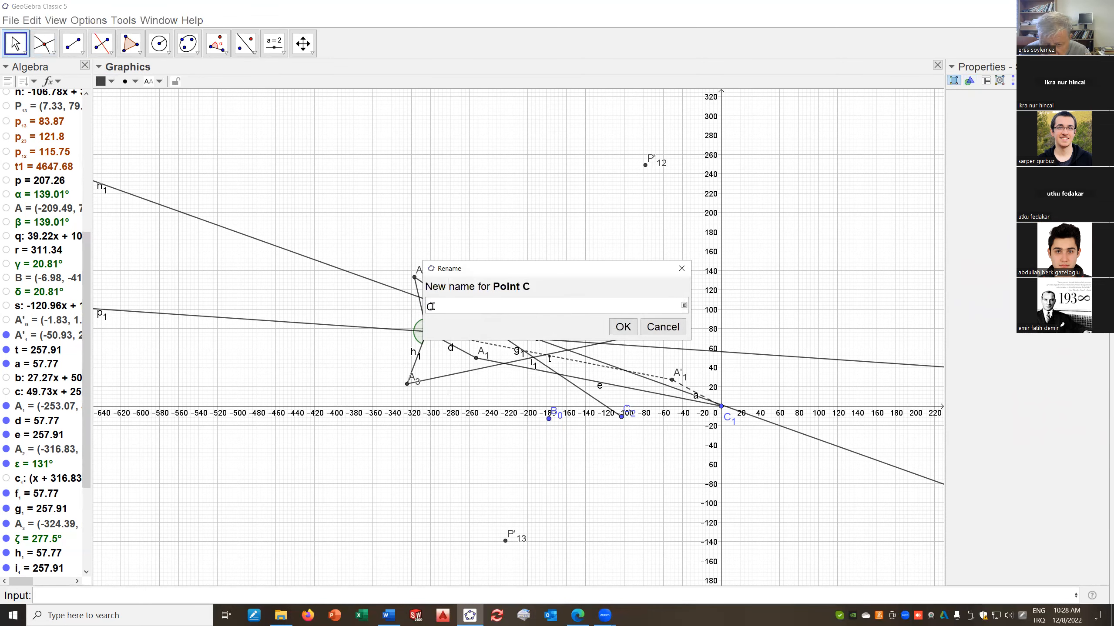
text(P)
click(622, 327)
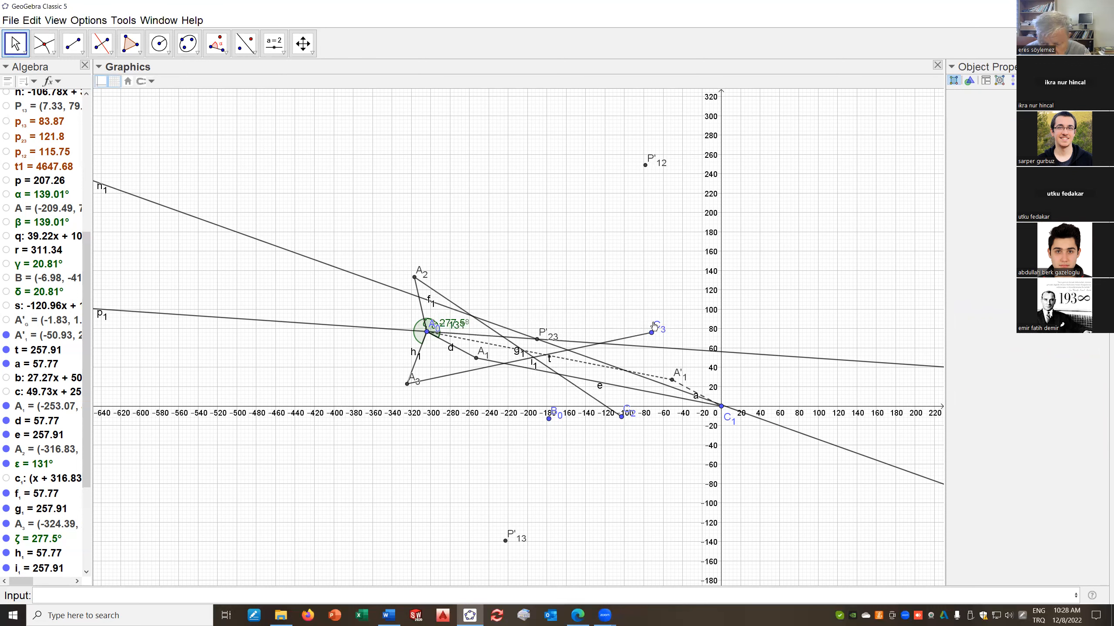
Hide the C2–C3 and A2–A3 perpendicular bisectors
right_click(763, 353)
click(815, 430)
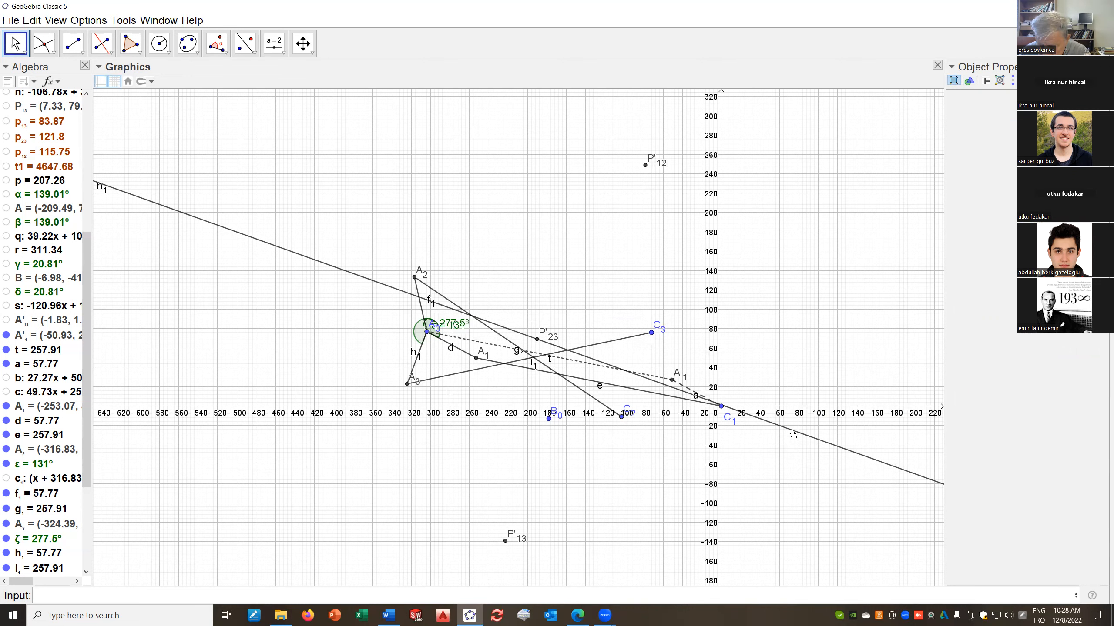
right_click(793, 434)
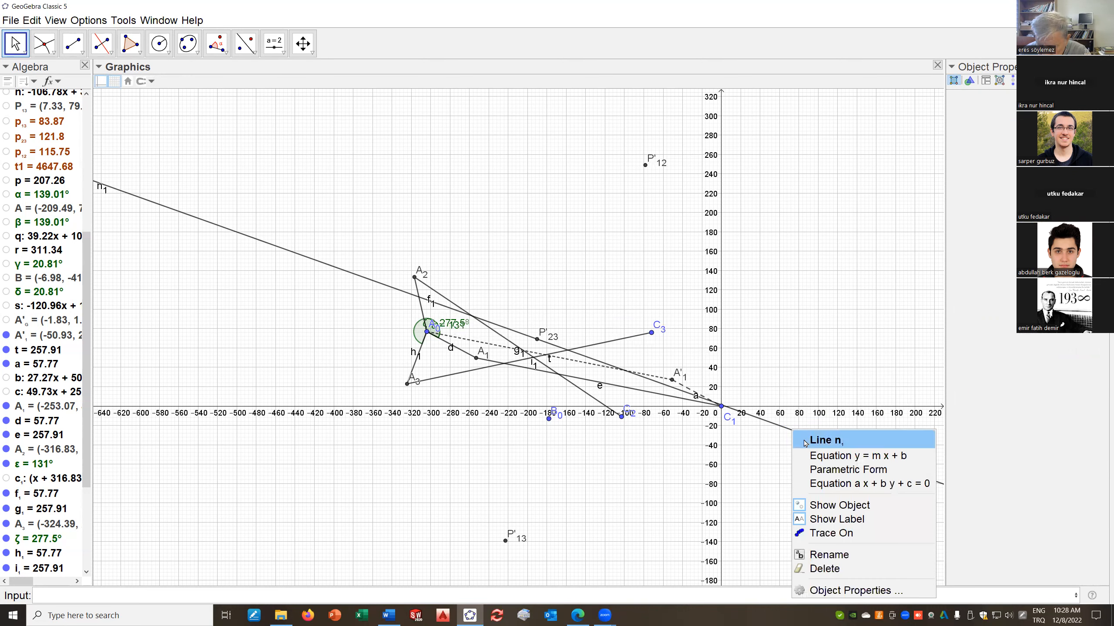
click(834, 506)
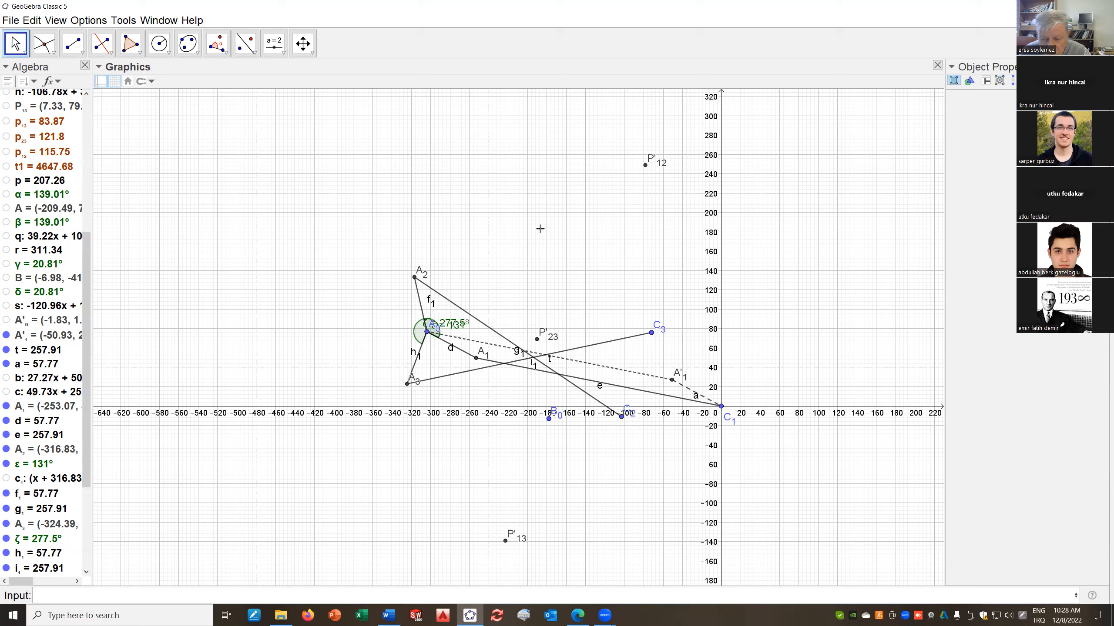
Draw the image pole triangle as a polygon through P'12, P'23 and P'13
click(140, 51)
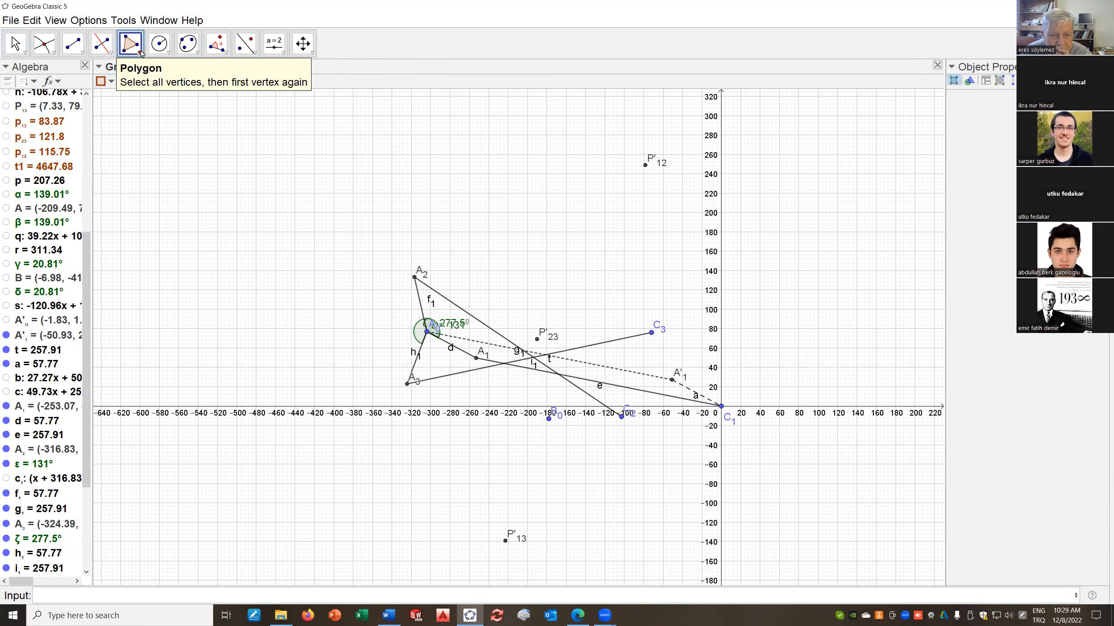
click(140, 53)
click(158, 69)
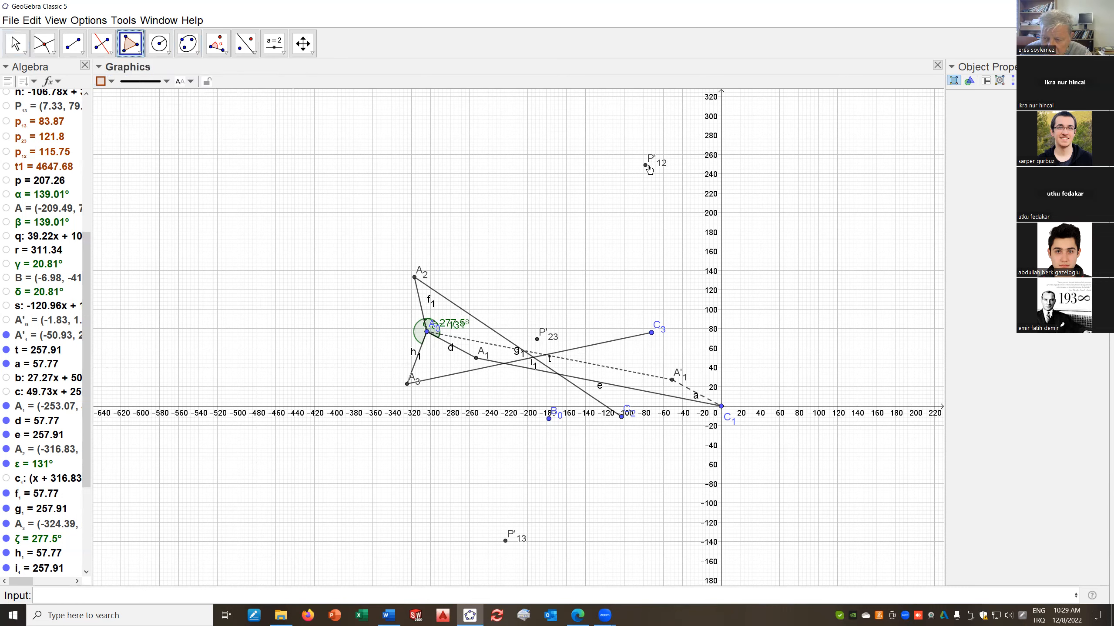
click(644, 166)
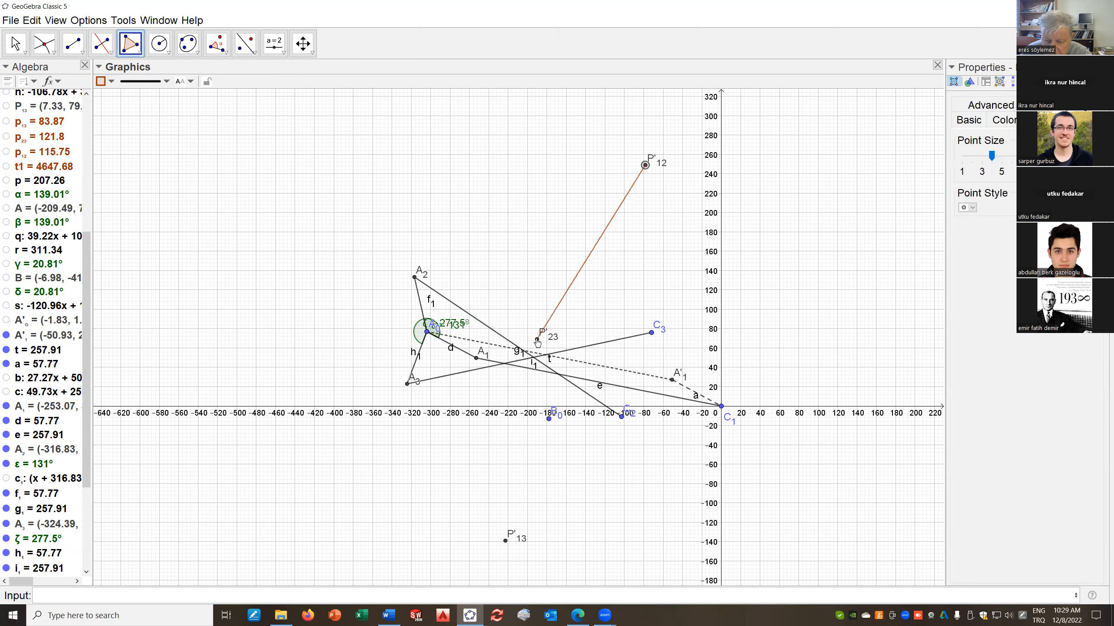
click(537, 338)
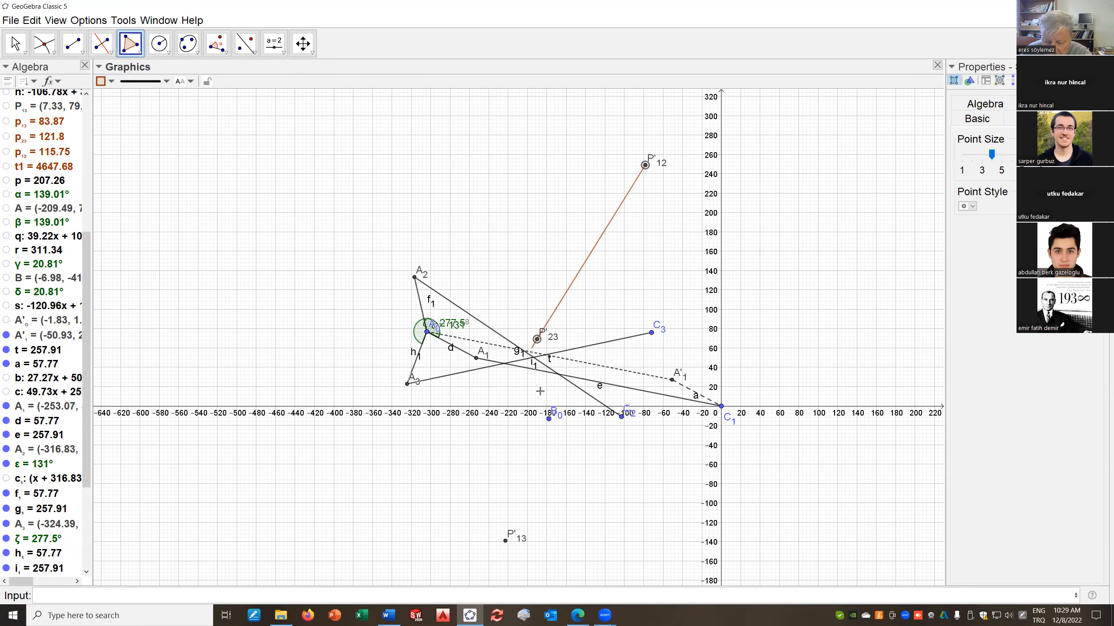
click(506, 542)
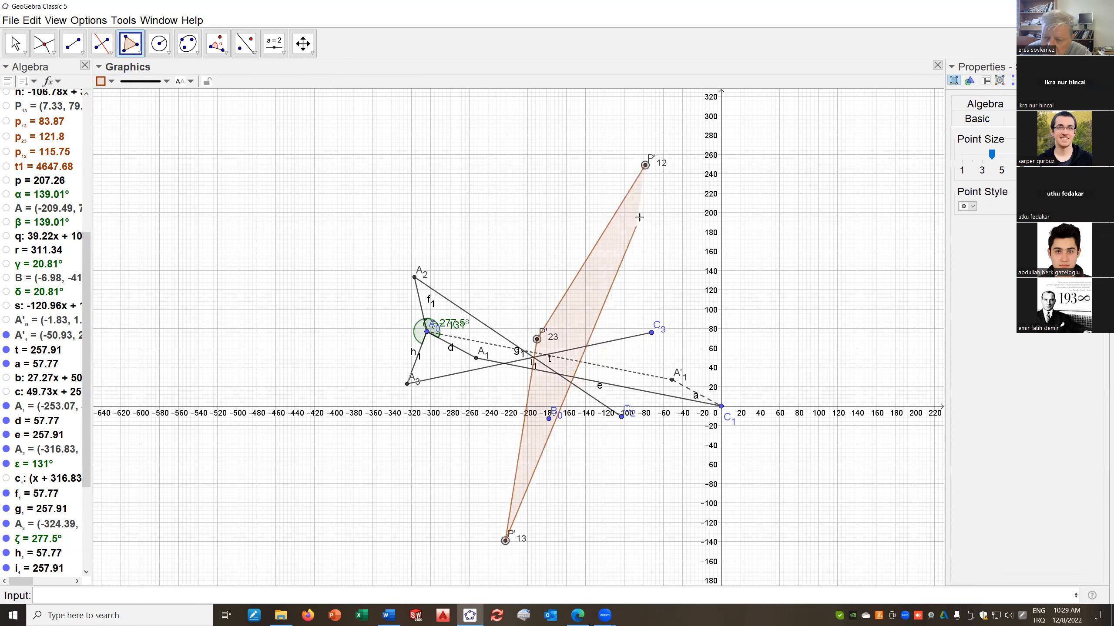
click(646, 164)
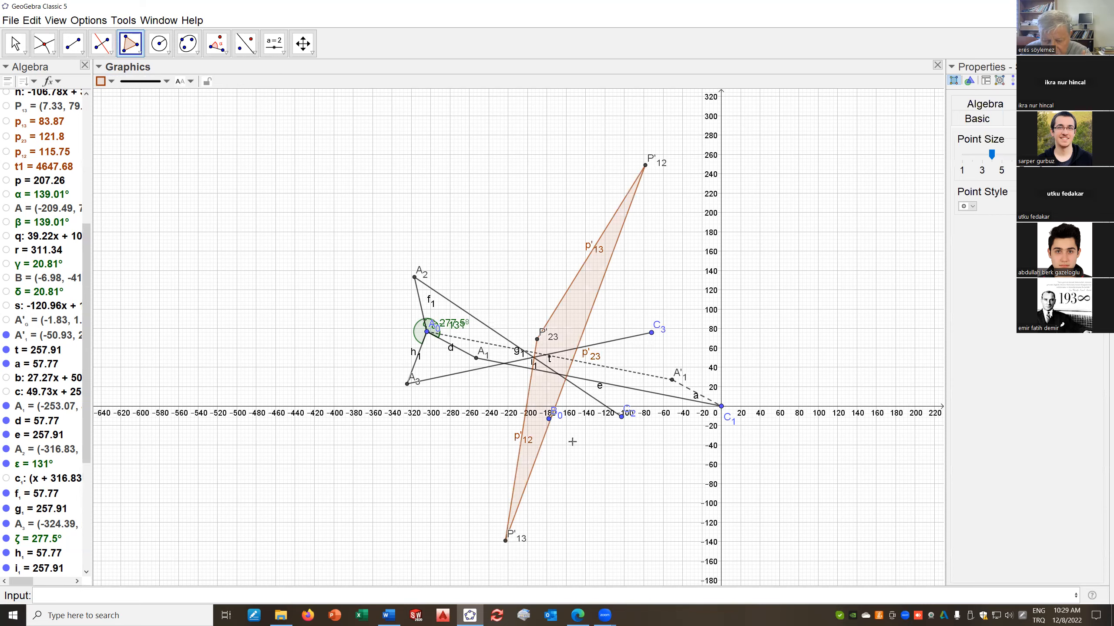
scroll(564, 433, up, 2)
scroll(561, 431, up, 1)
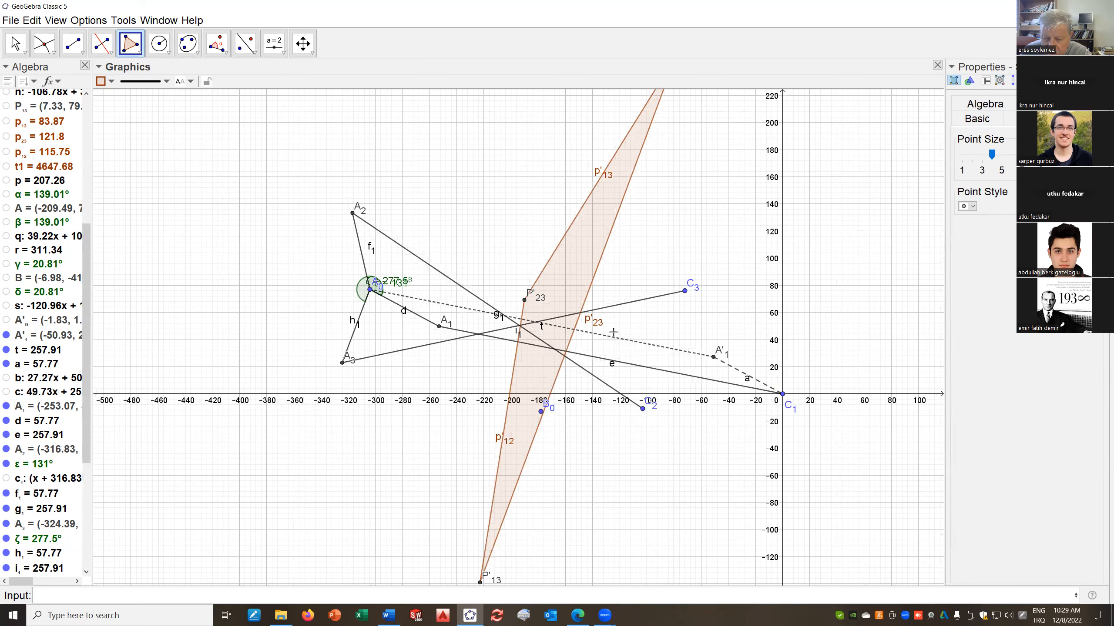
scroll(639, 270, down, 1)
drag(640, 271, 551, 265)
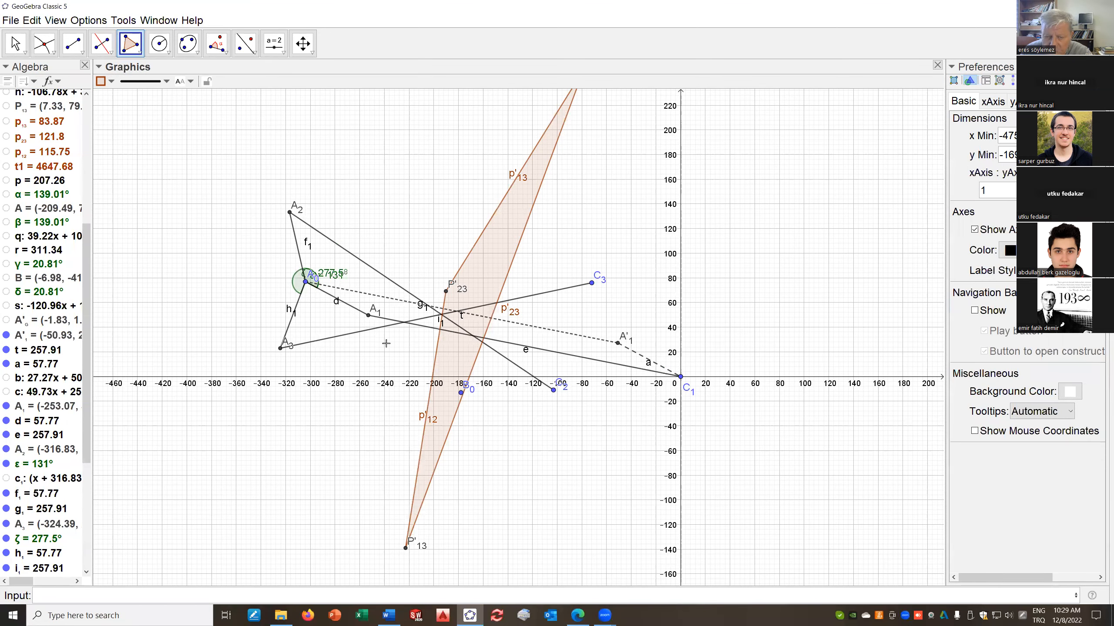
click(243, 45)
click(256, 53)
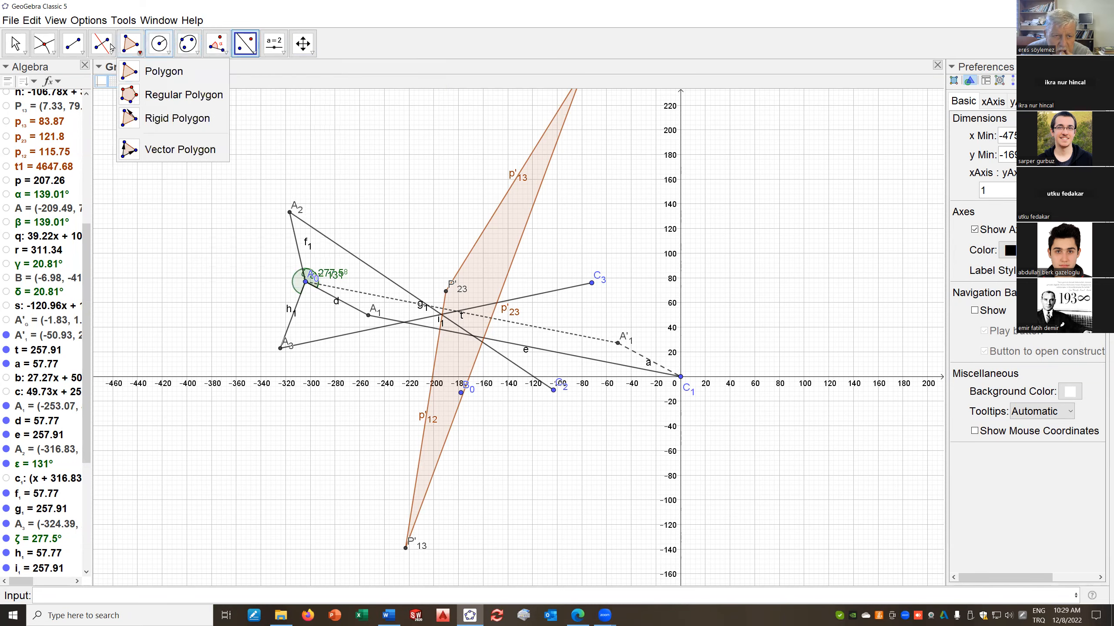
click(73, 44)
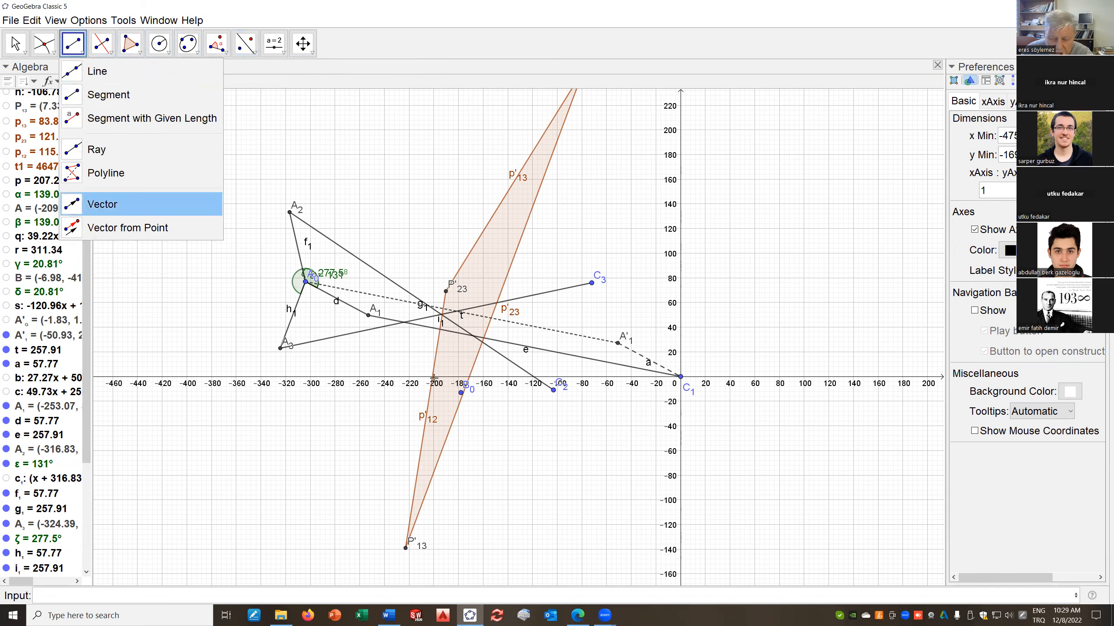
click(461, 393)
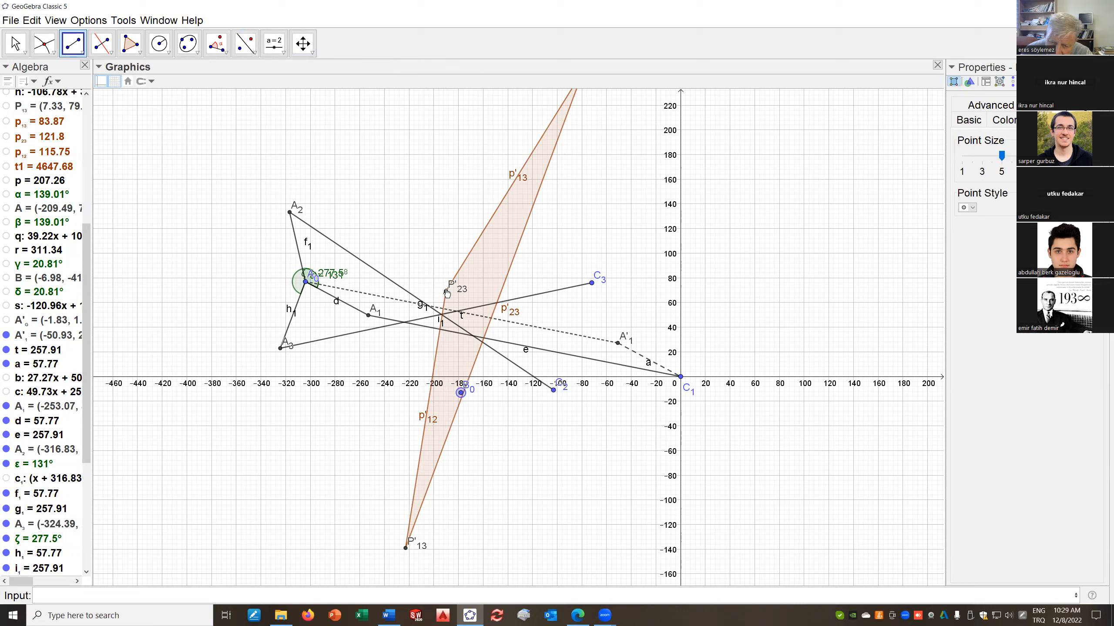
Draw a segment from point B0 to the image pole P'23
click(74, 42)
click(112, 92)
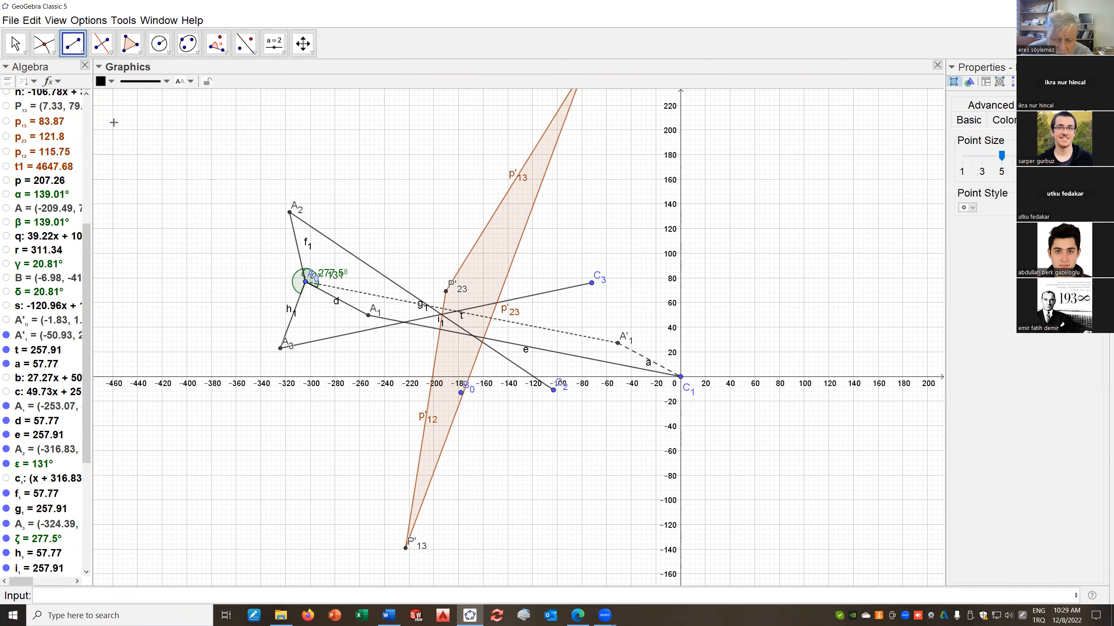
click(461, 393)
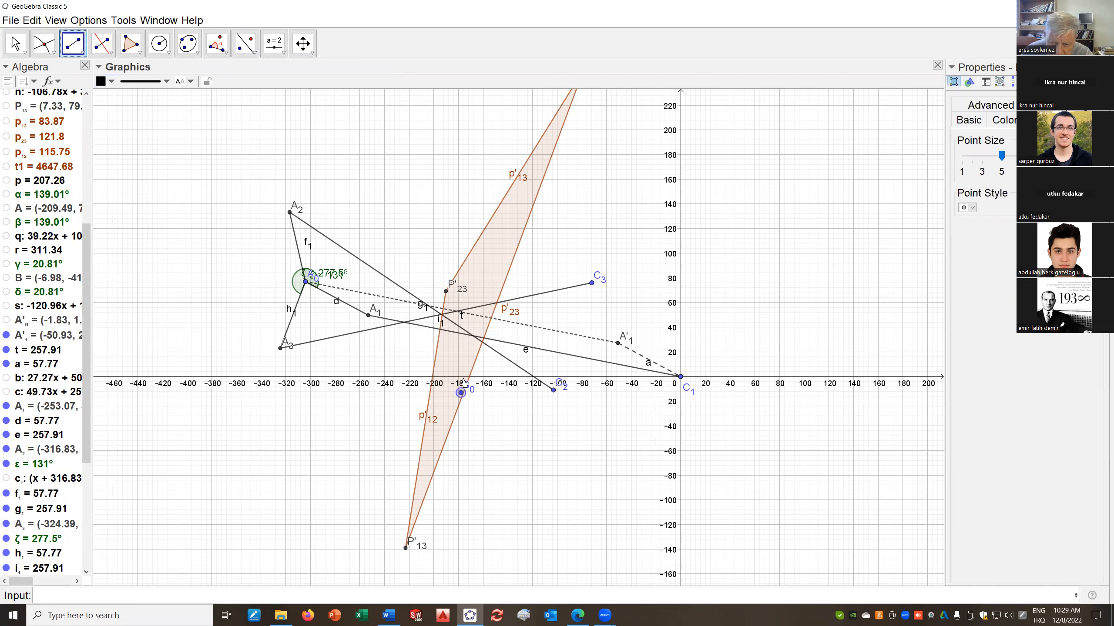
click(446, 293)
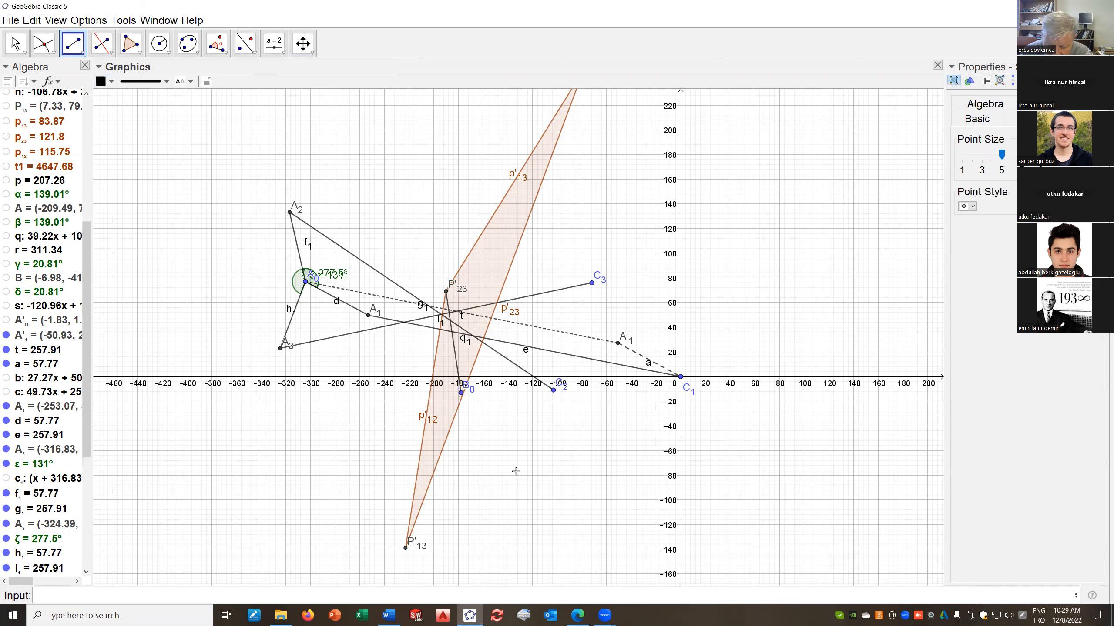
scroll(522, 359, down, 3)
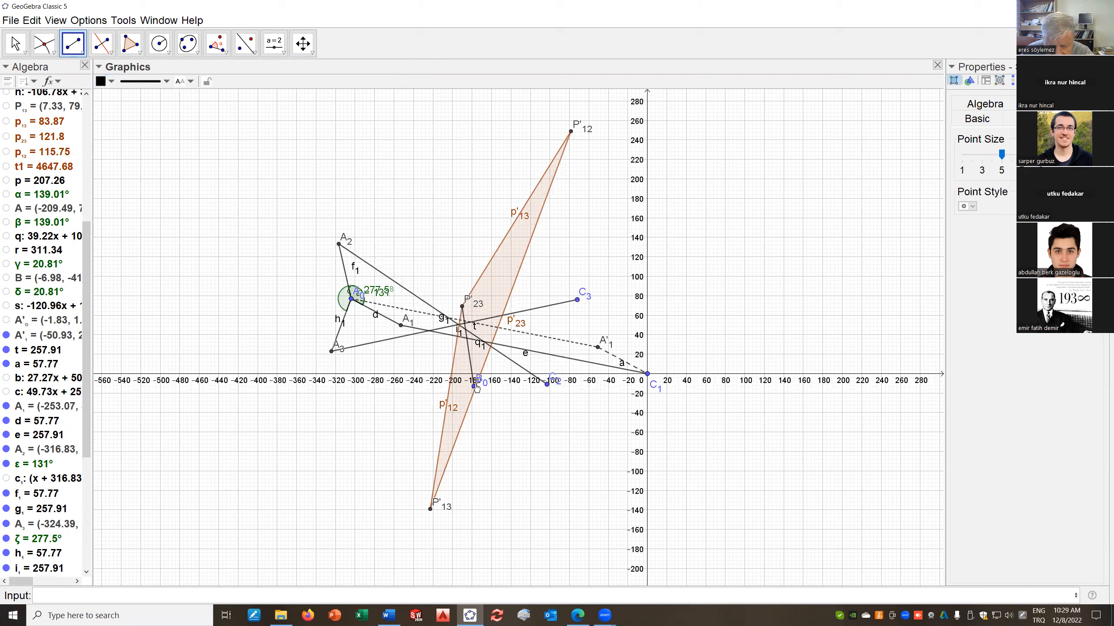
click(224, 53)
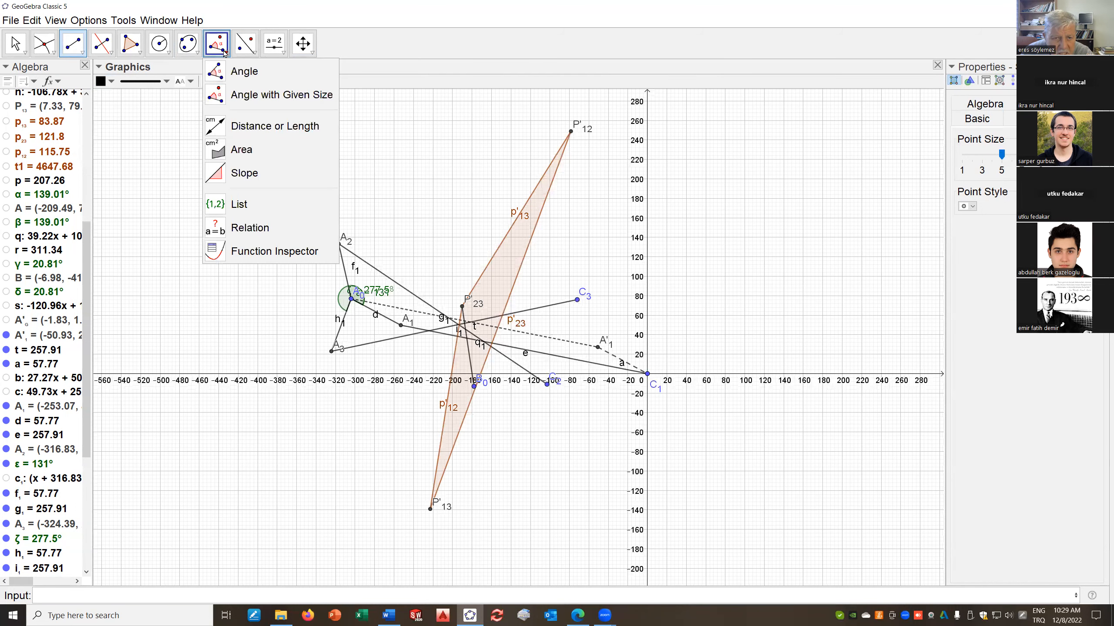
click(217, 97)
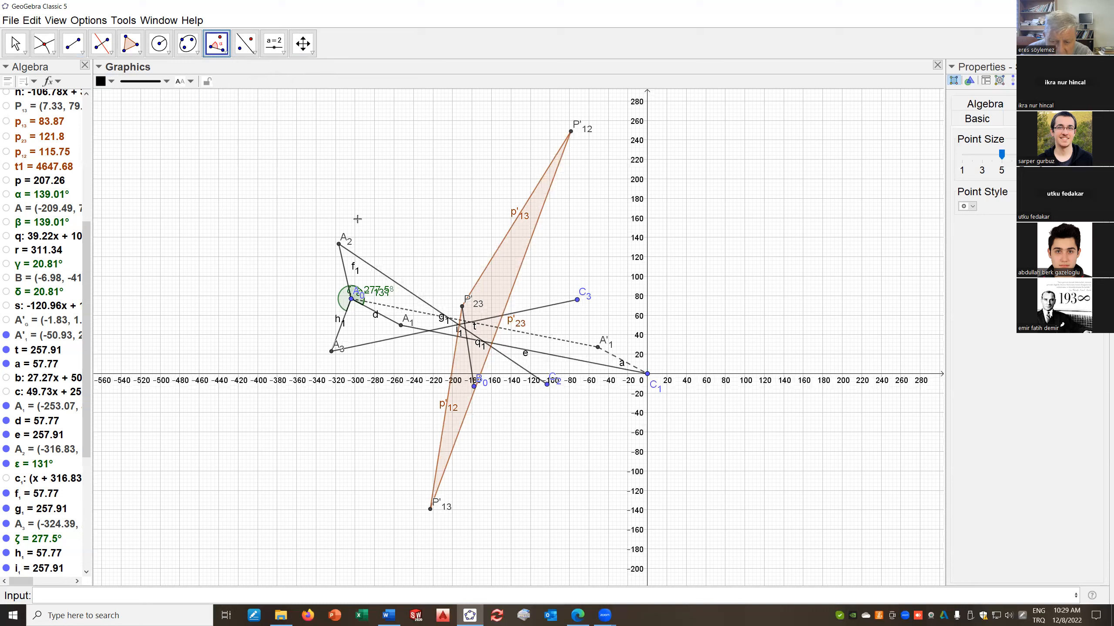
click(474, 387)
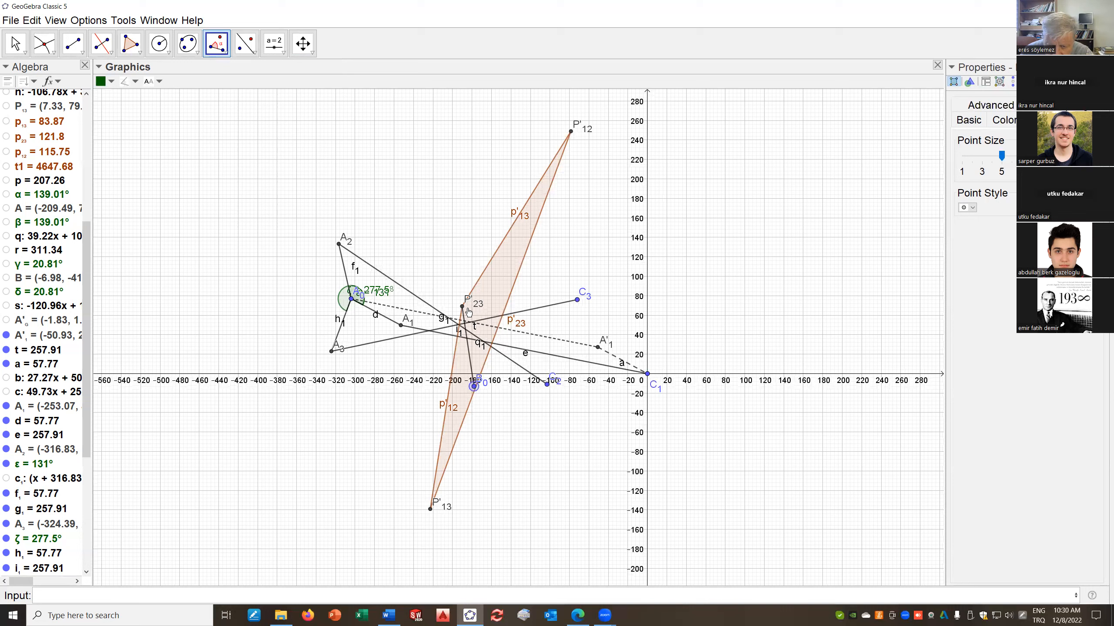
click(462, 308)
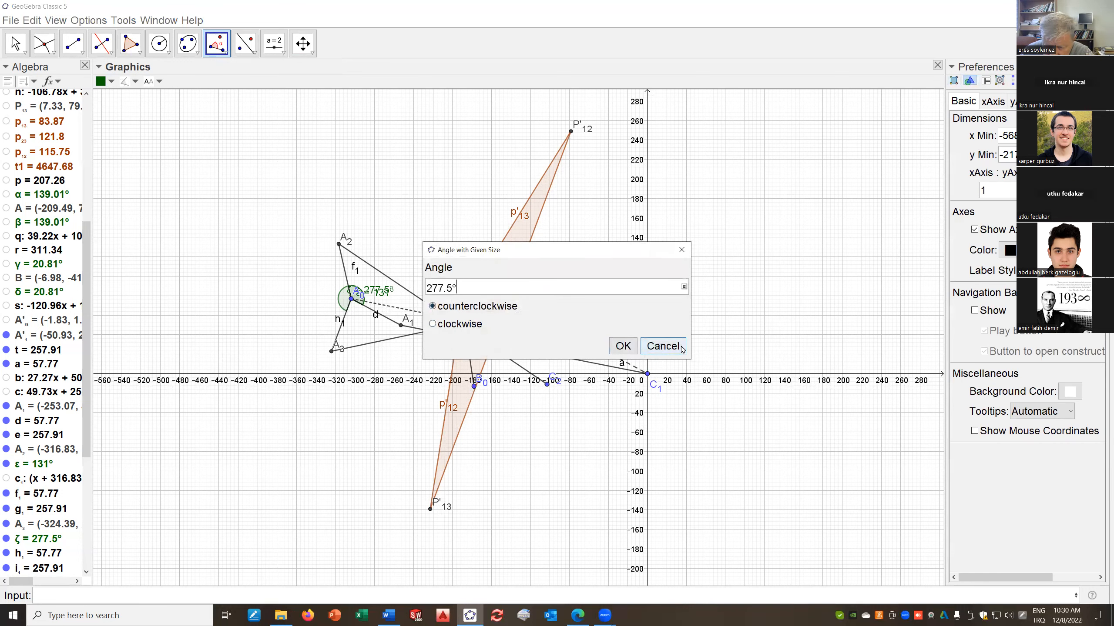
click(662, 346)
Create the angle B0–P'23–P'13, with its vertex at P'23
click(225, 54)
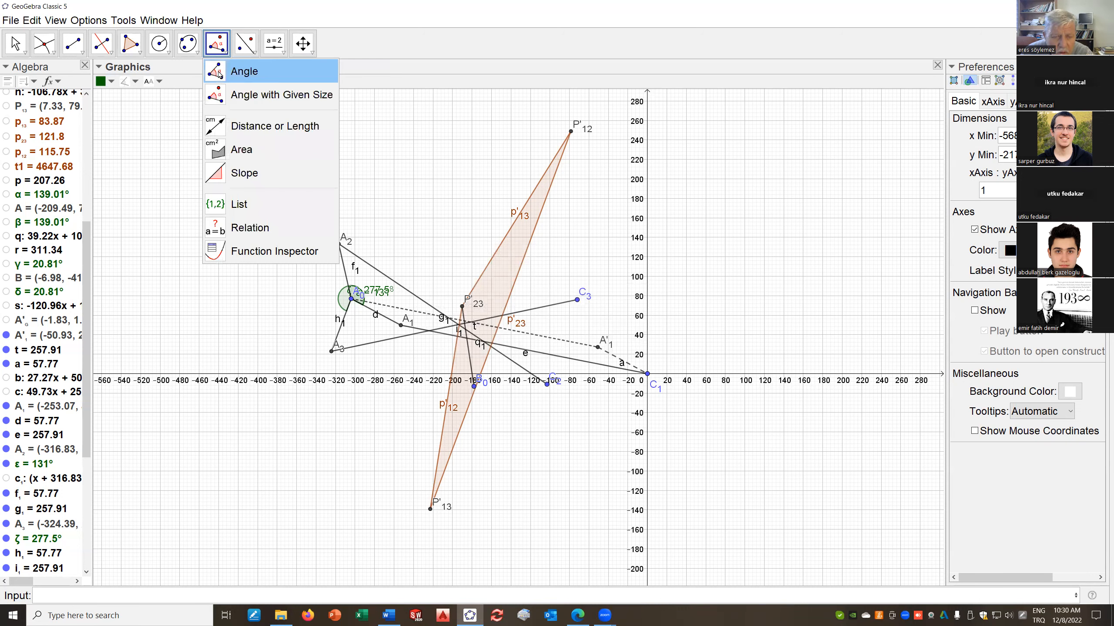
click(216, 73)
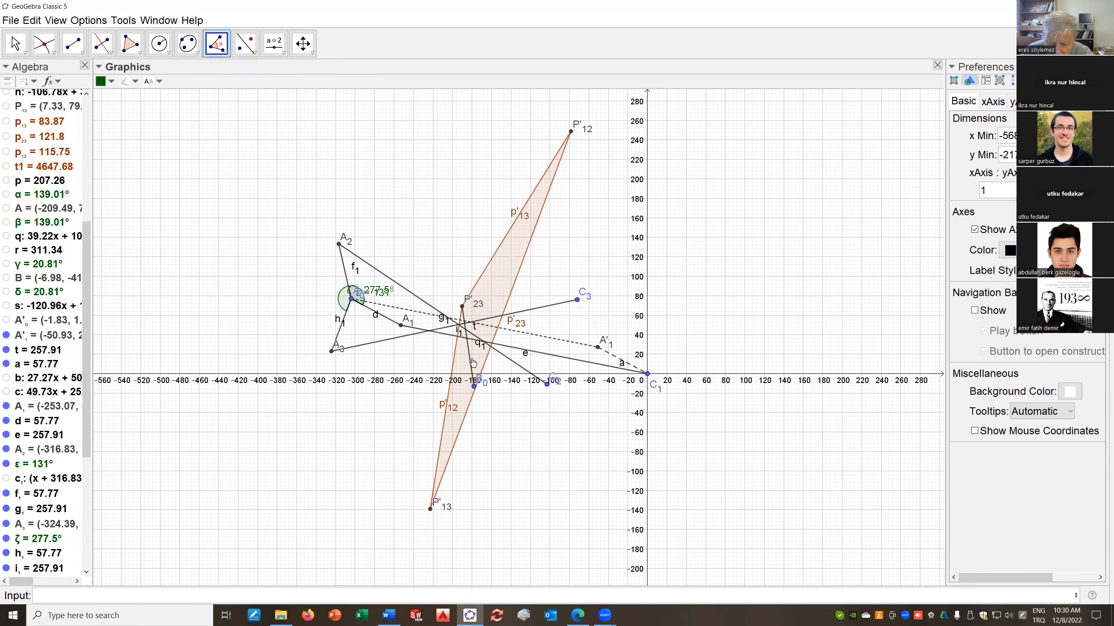
click(475, 386)
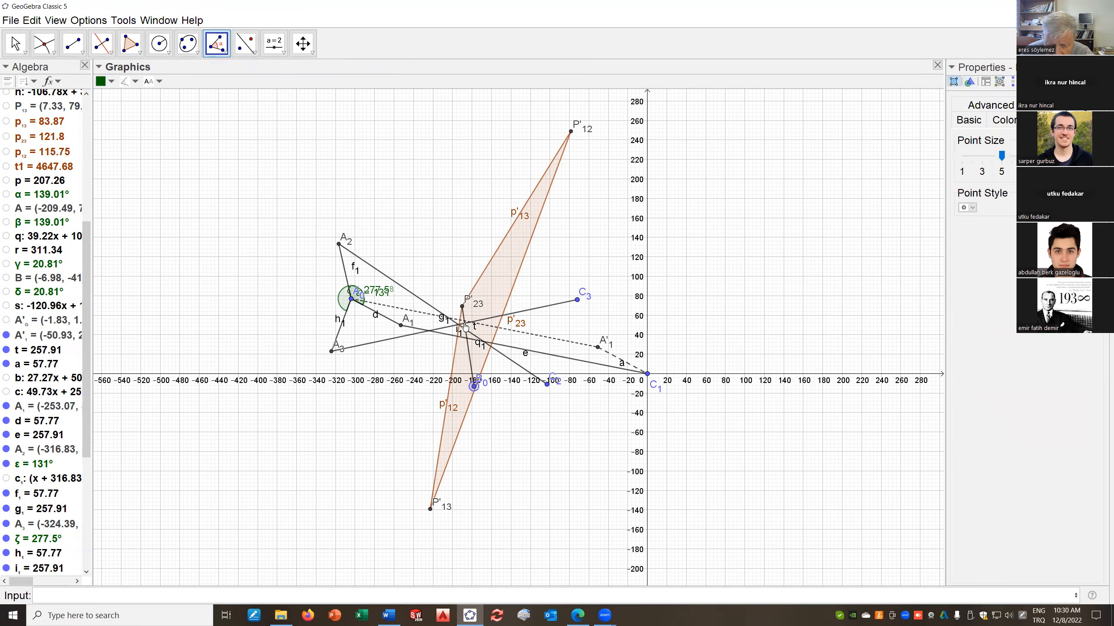
click(462, 308)
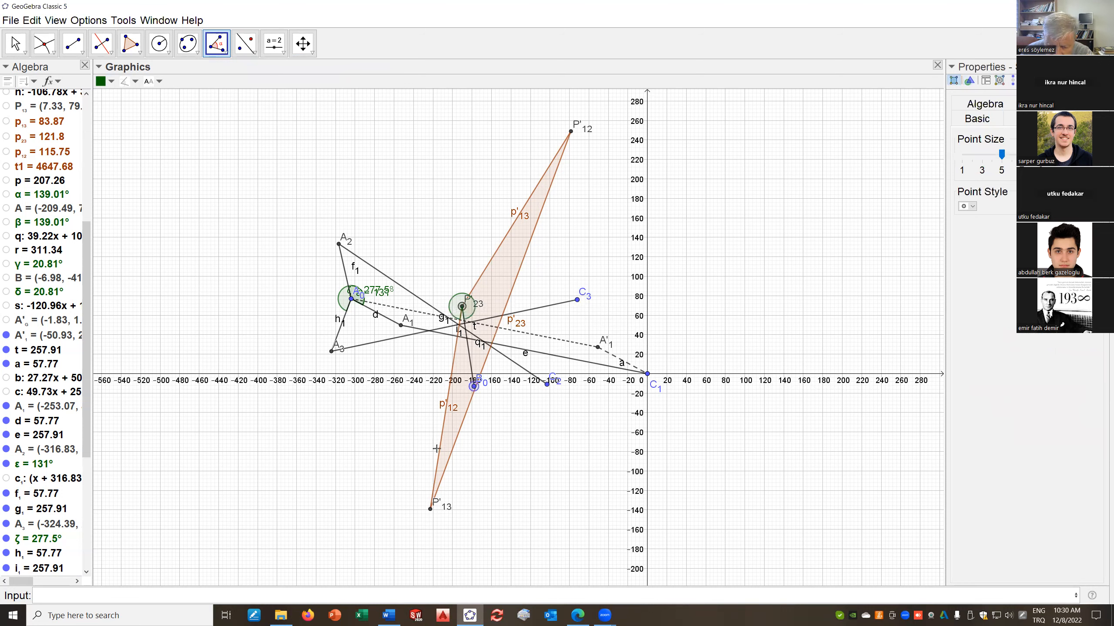
click(430, 510)
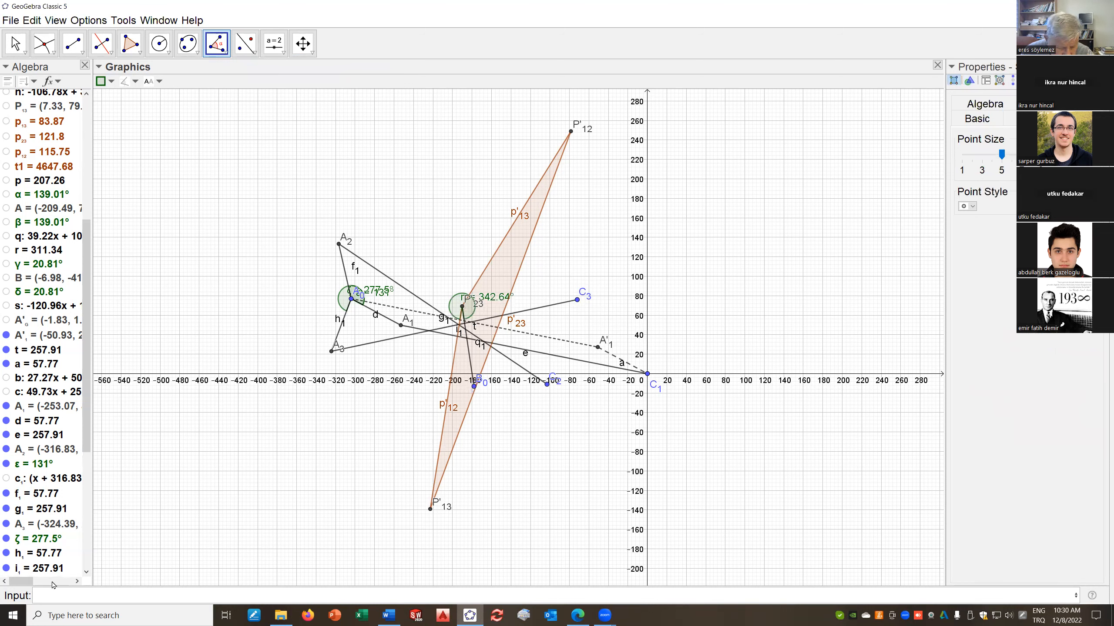
Construct an angle of given size η, counterclockwise from P'12 about the vertex P'23
click(86, 575)
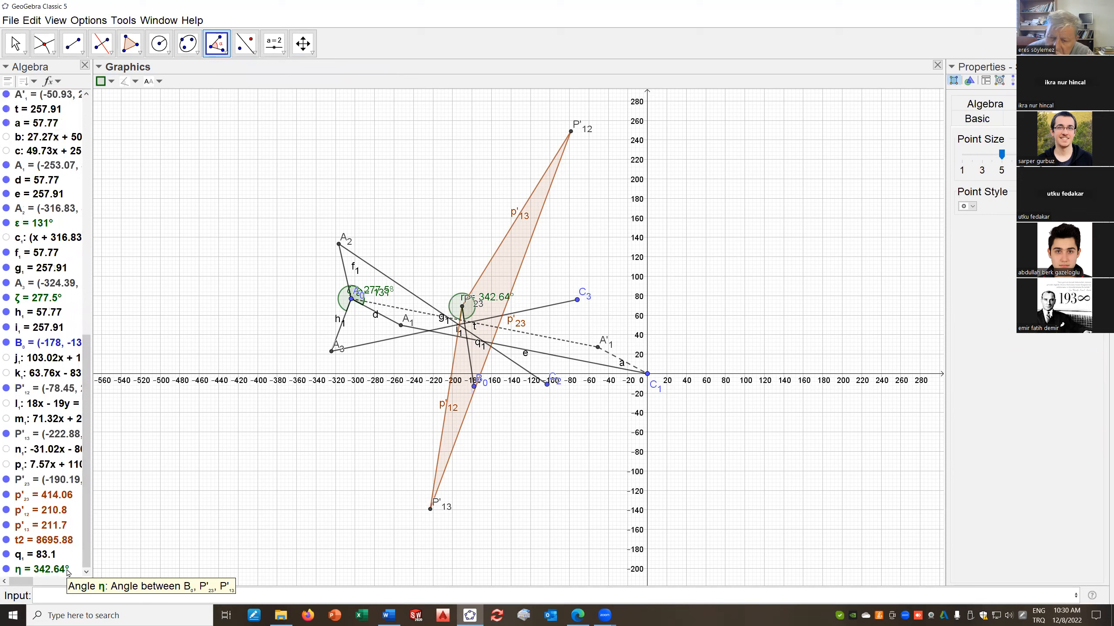
click(225, 53)
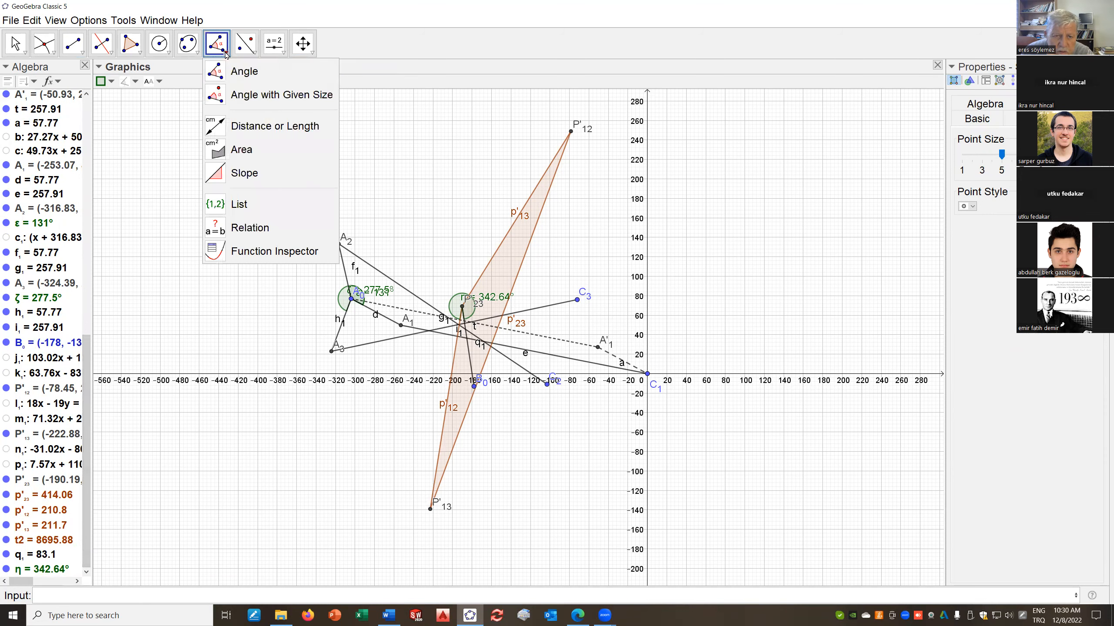
click(571, 132)
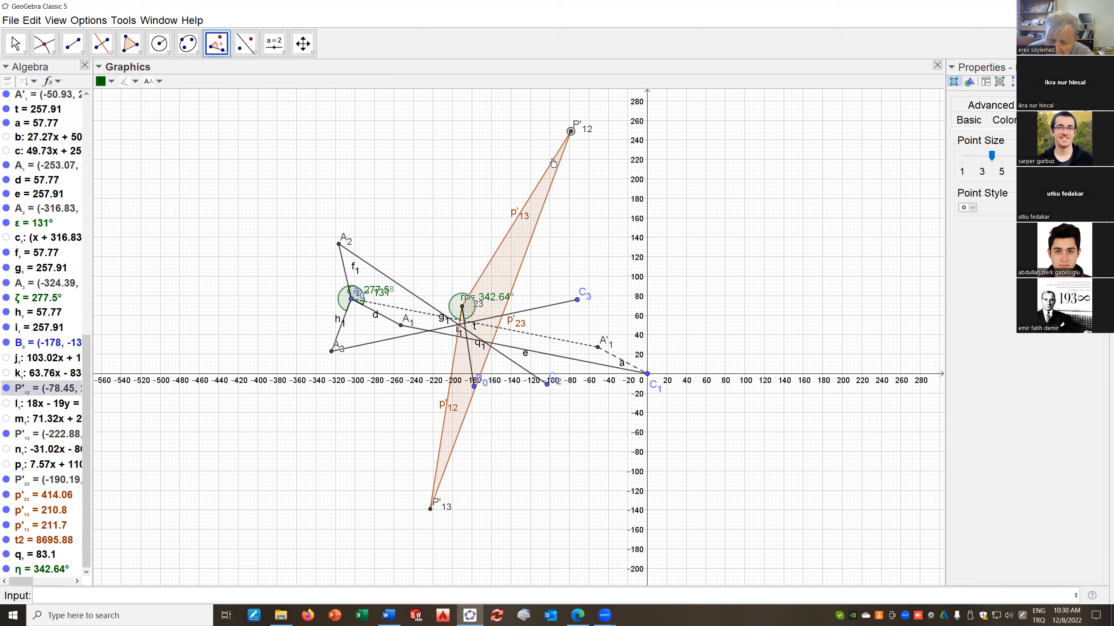
click(462, 307)
drag(454, 287, 415, 283)
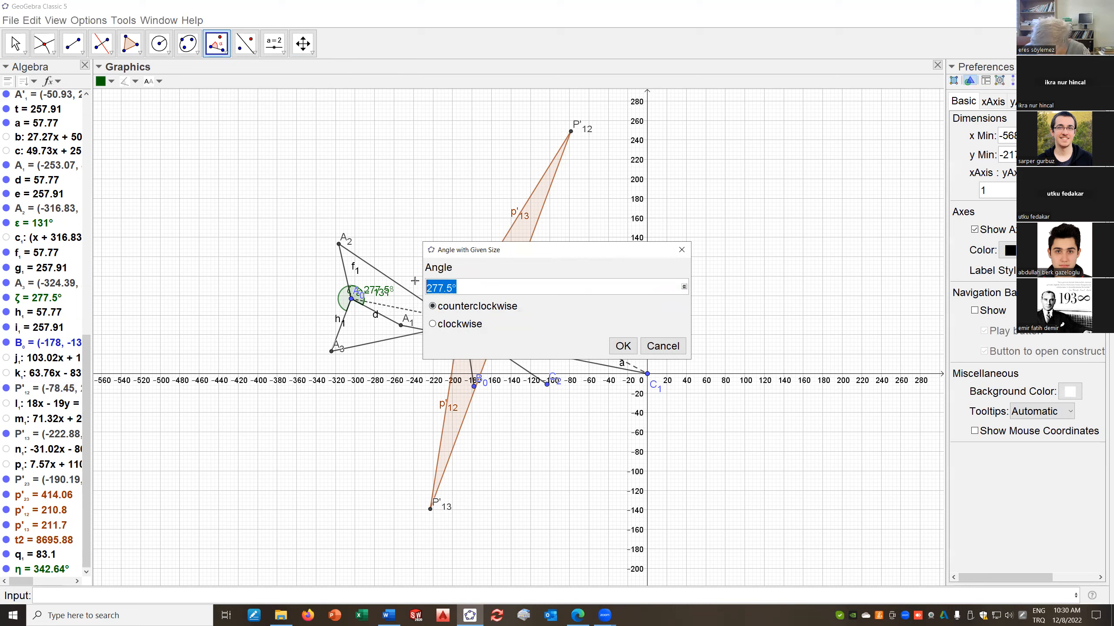
key(BackSpace)
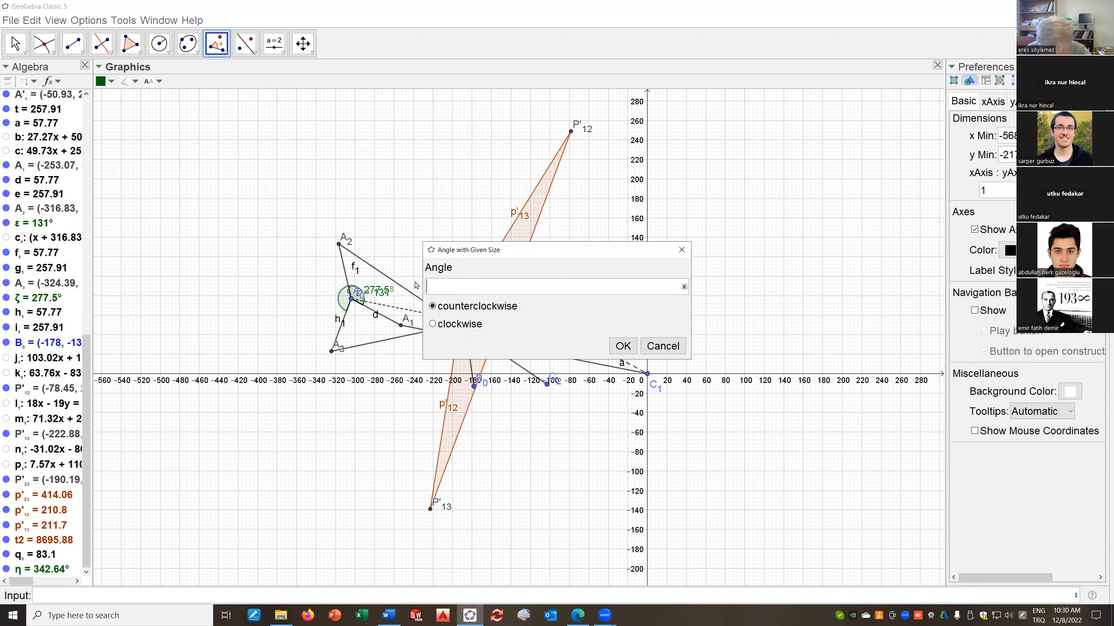
click(13, 20)
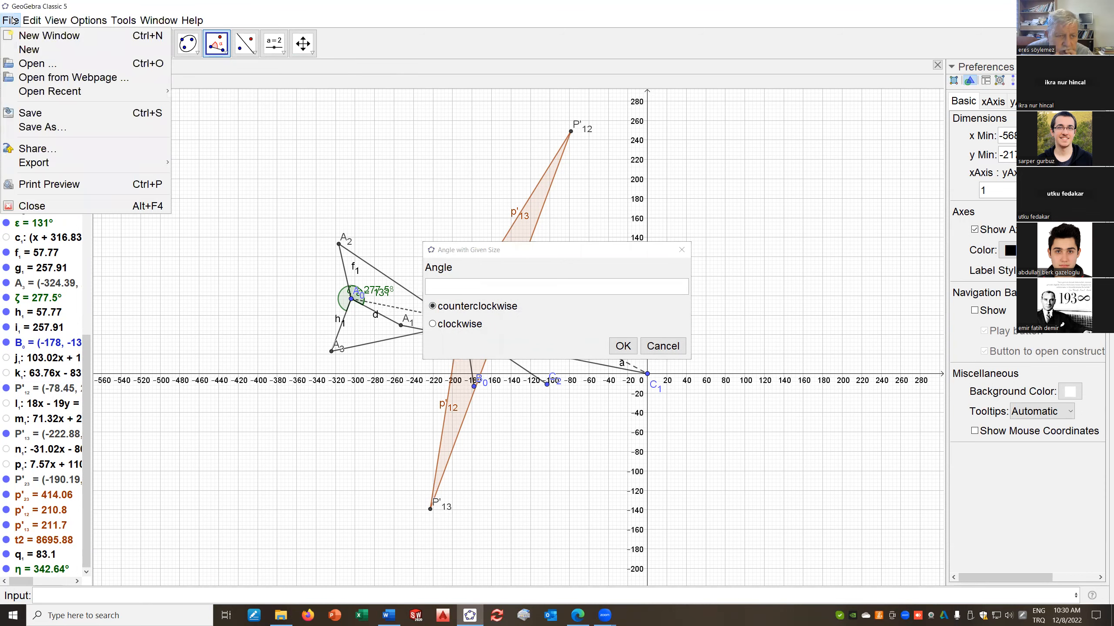
mouse_move(52, 15)
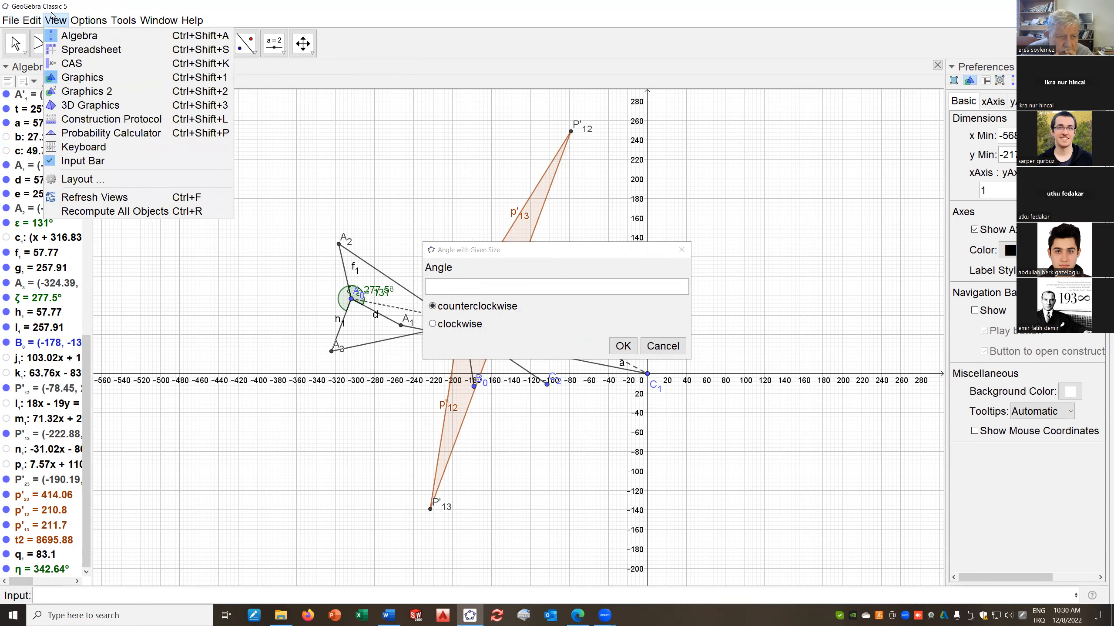
click(97, 149)
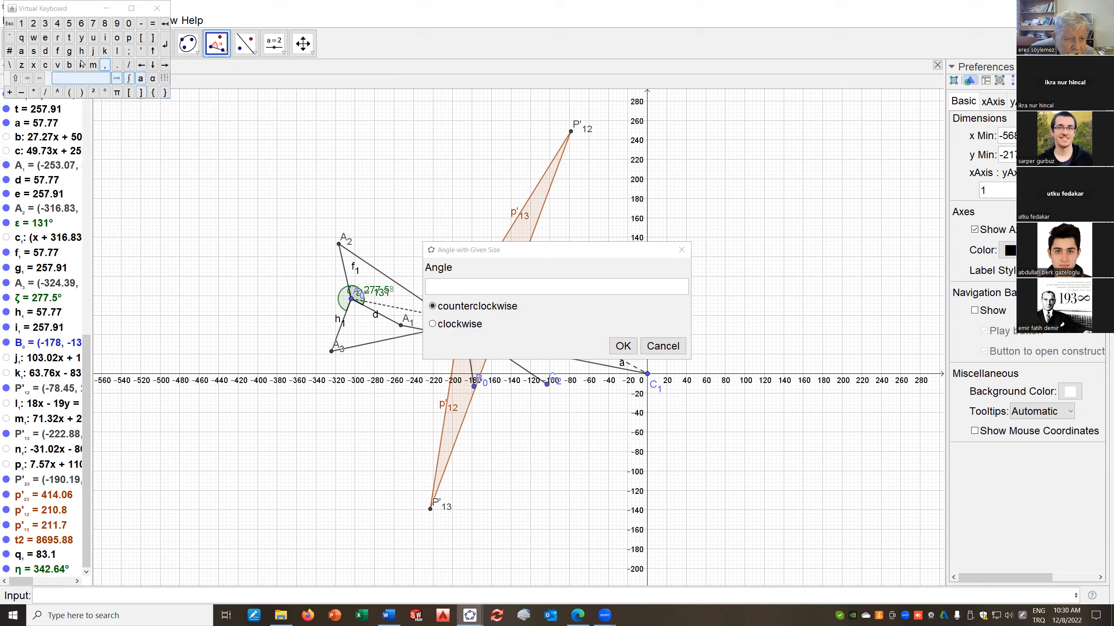
click(153, 78)
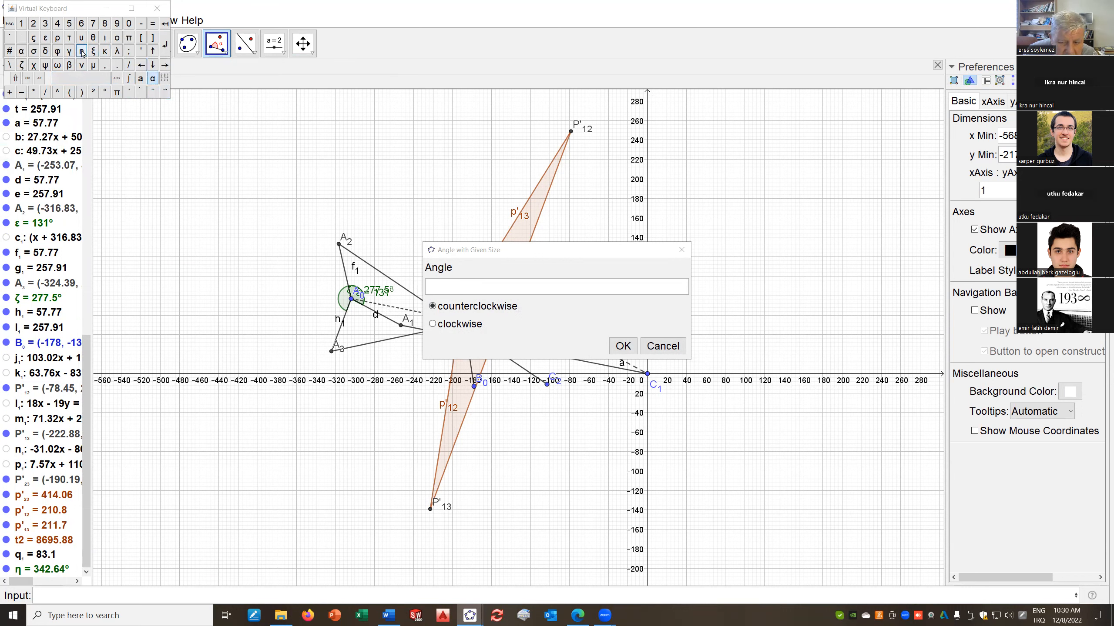
click(451, 286)
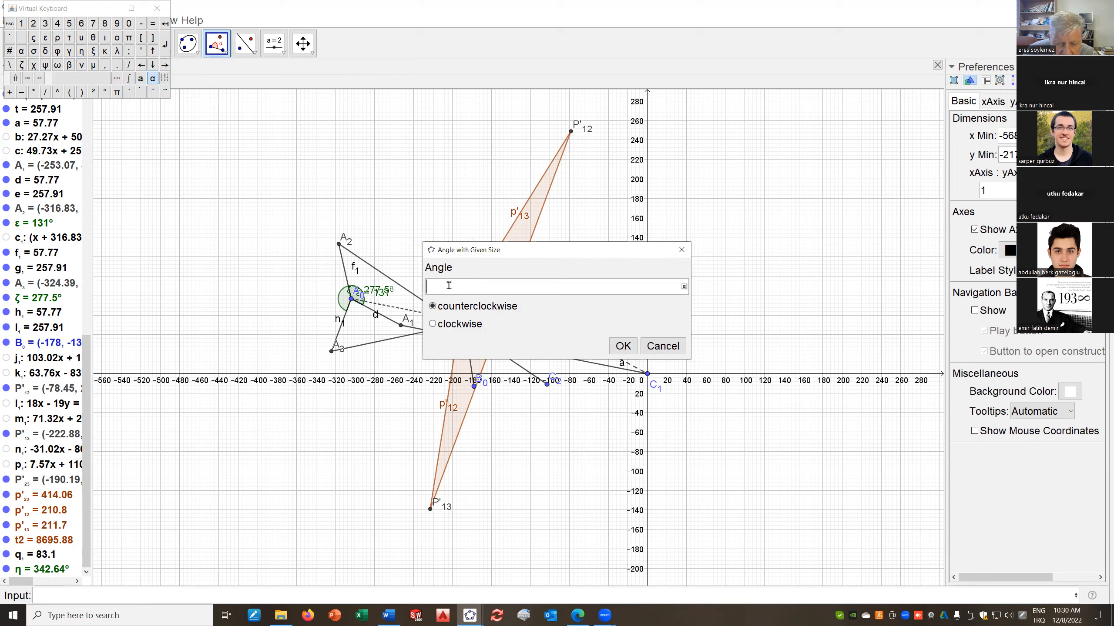
click(81, 51)
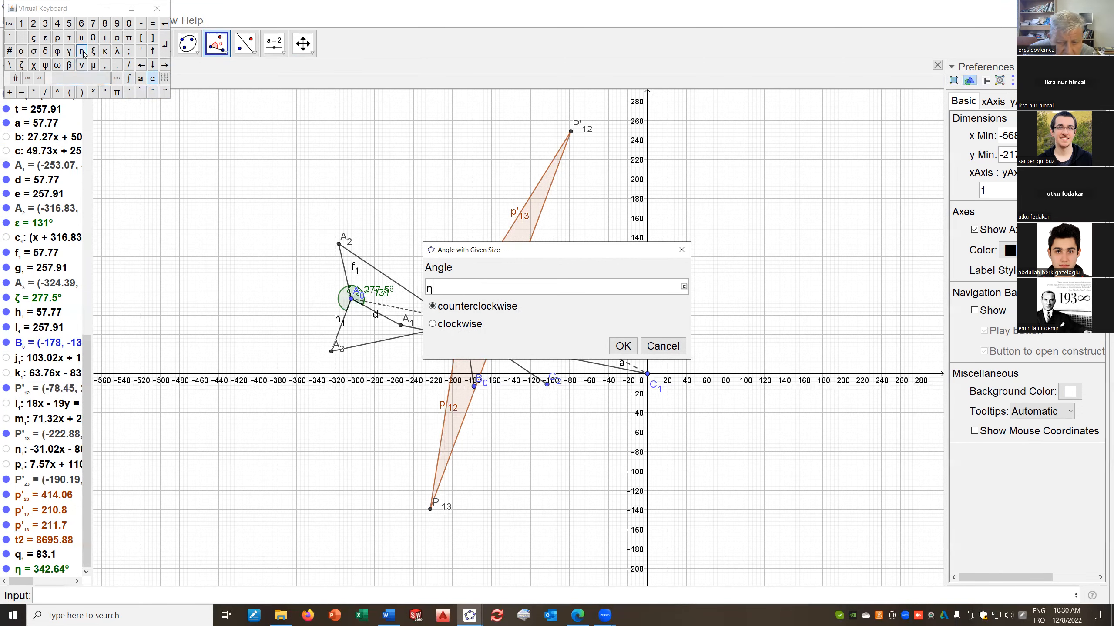
click(622, 347)
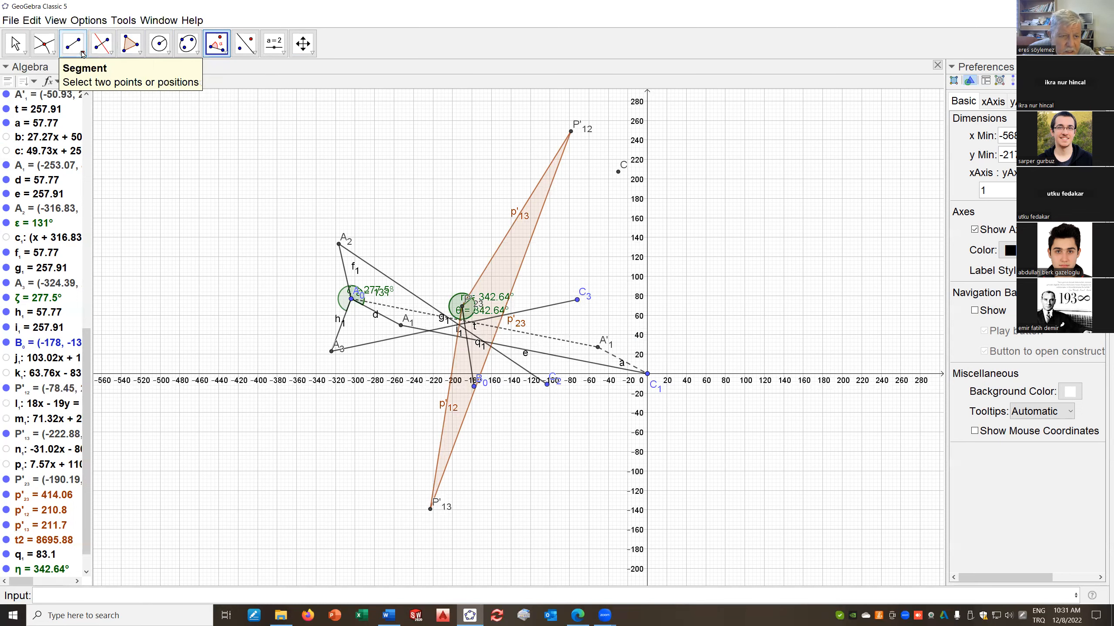
Draw a line through P'23 and the rotated point C
click(72, 44)
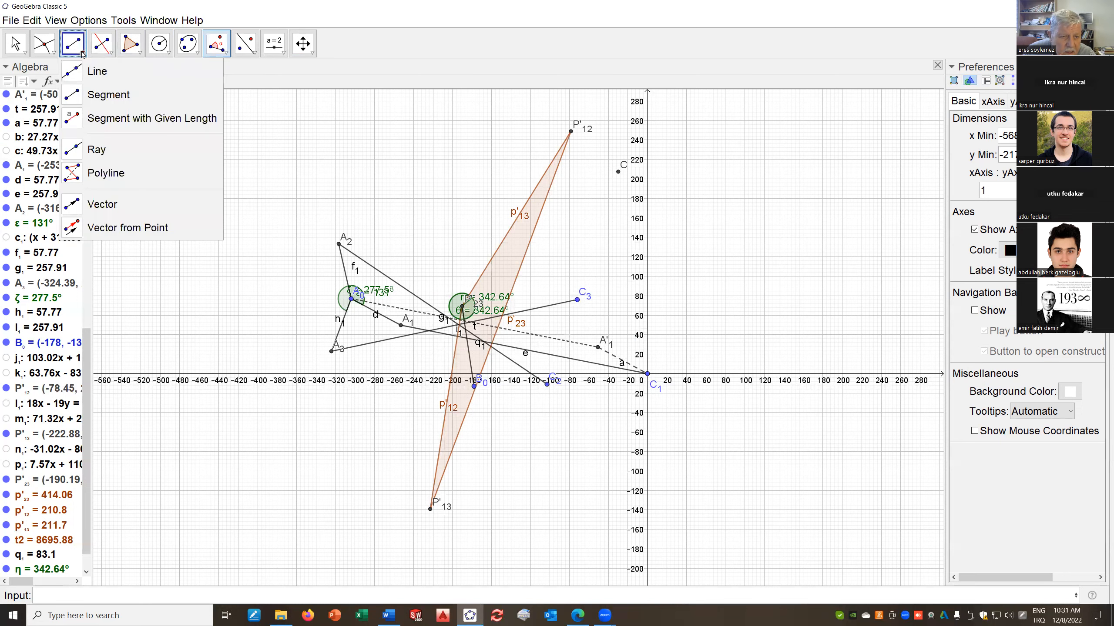
click(462, 309)
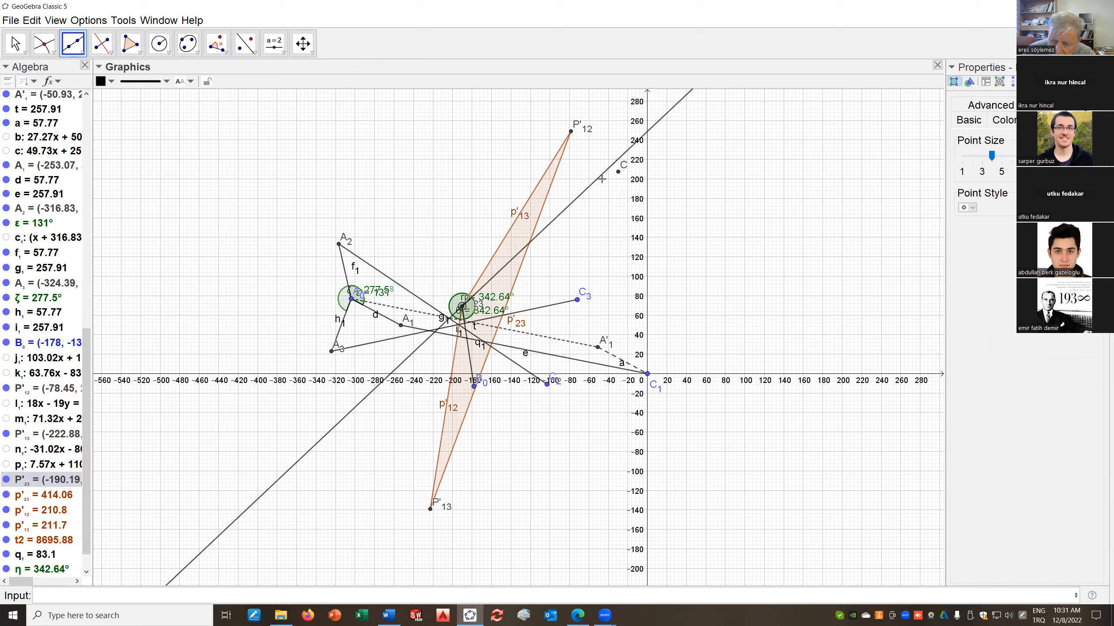
click(618, 172)
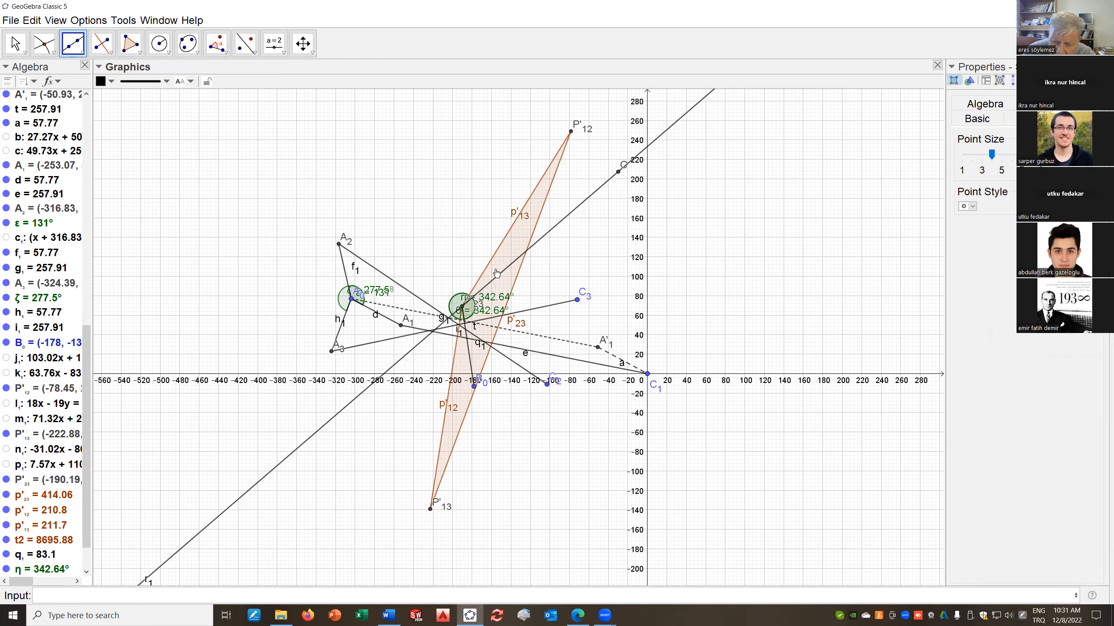
Hide the two angles θ and η at P'23 and the segment between B0 and P'23
right_click(454, 301)
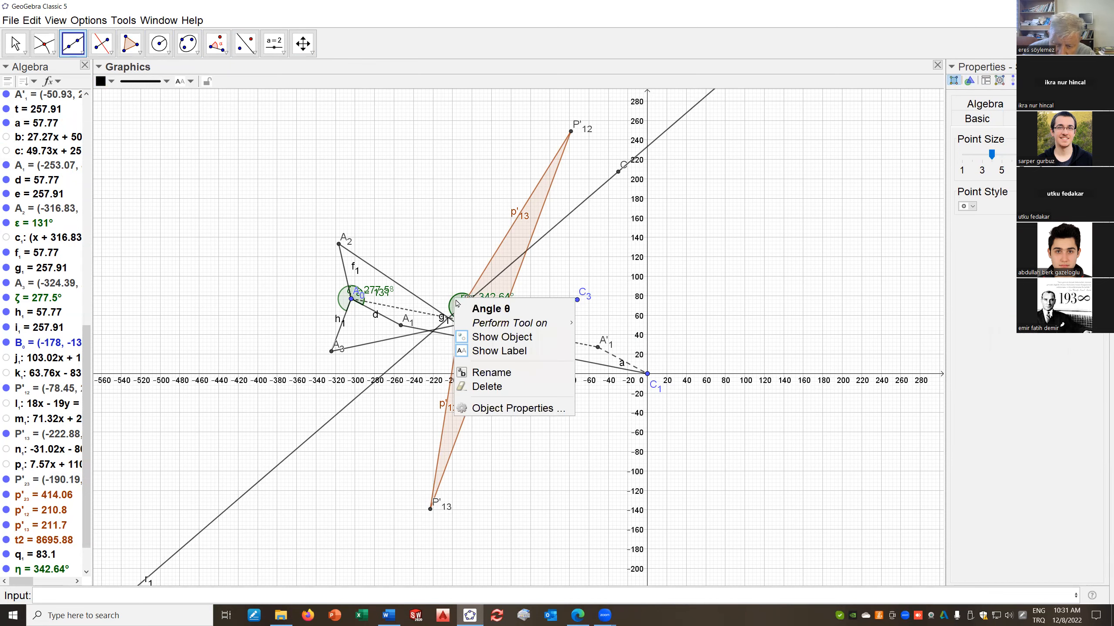
click(487, 337)
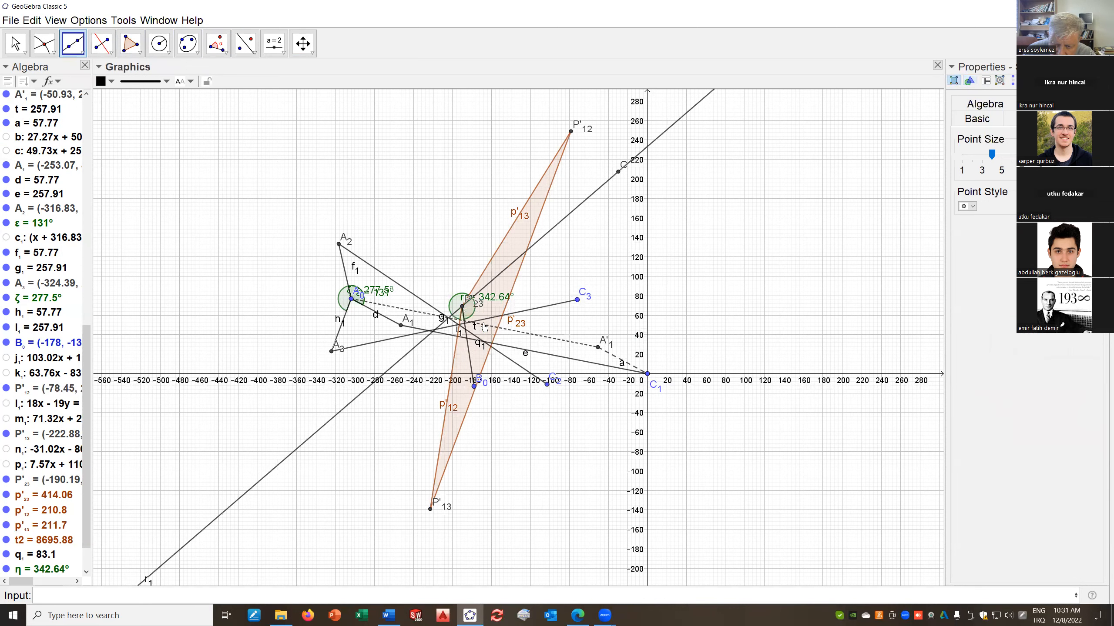
right_click(455, 302)
click(490, 323)
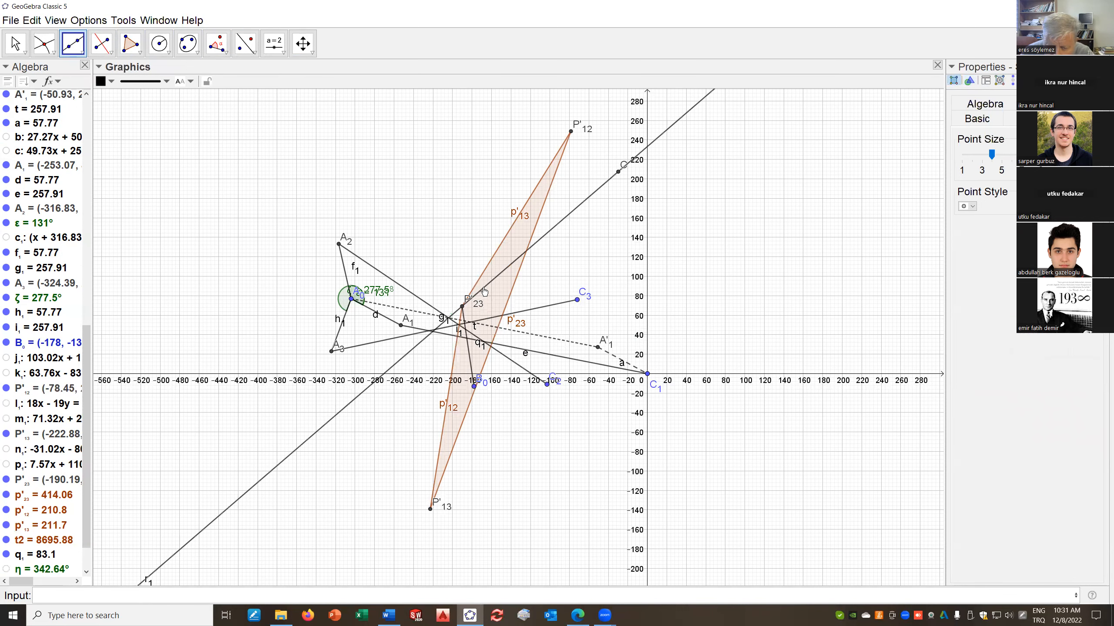
right_click(470, 356)
click(513, 393)
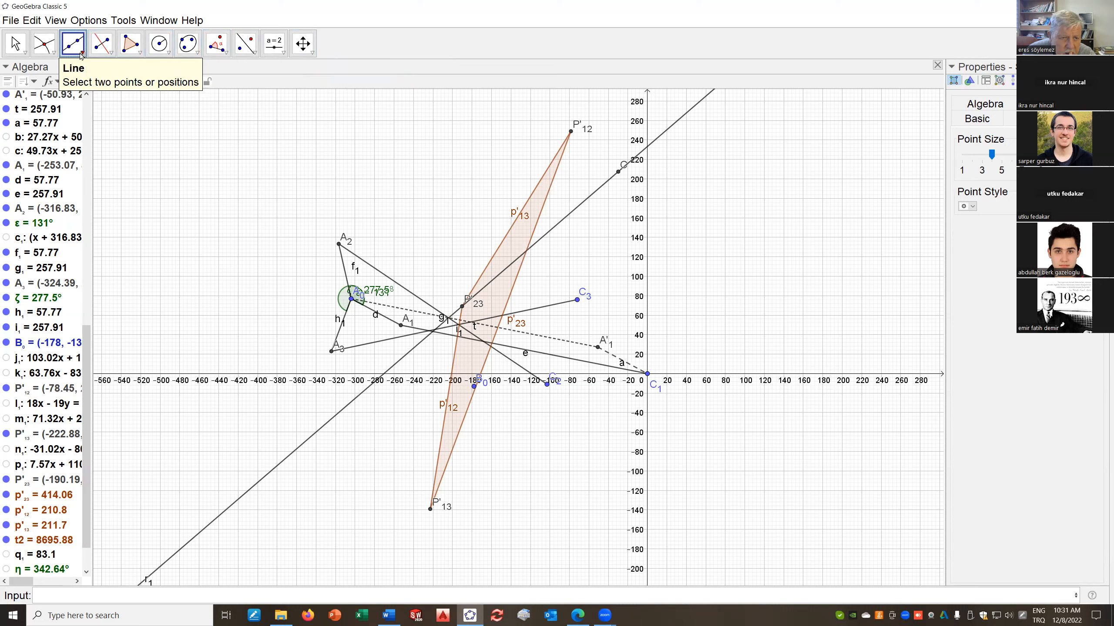
Draw a segment between B0 and the pole P'13
click(111, 52)
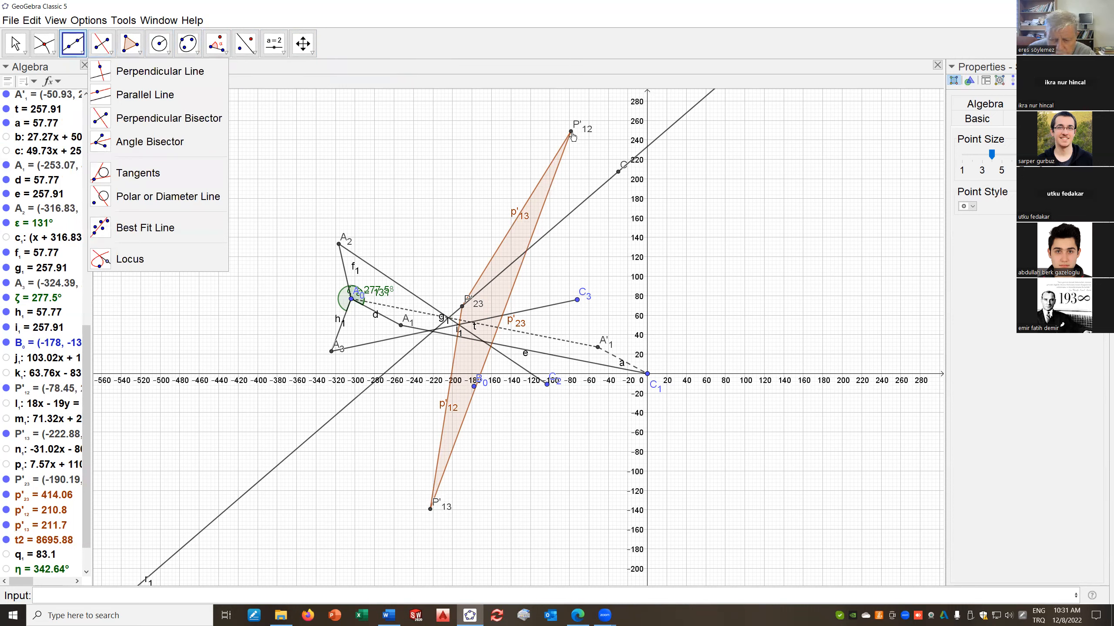
click(82, 52)
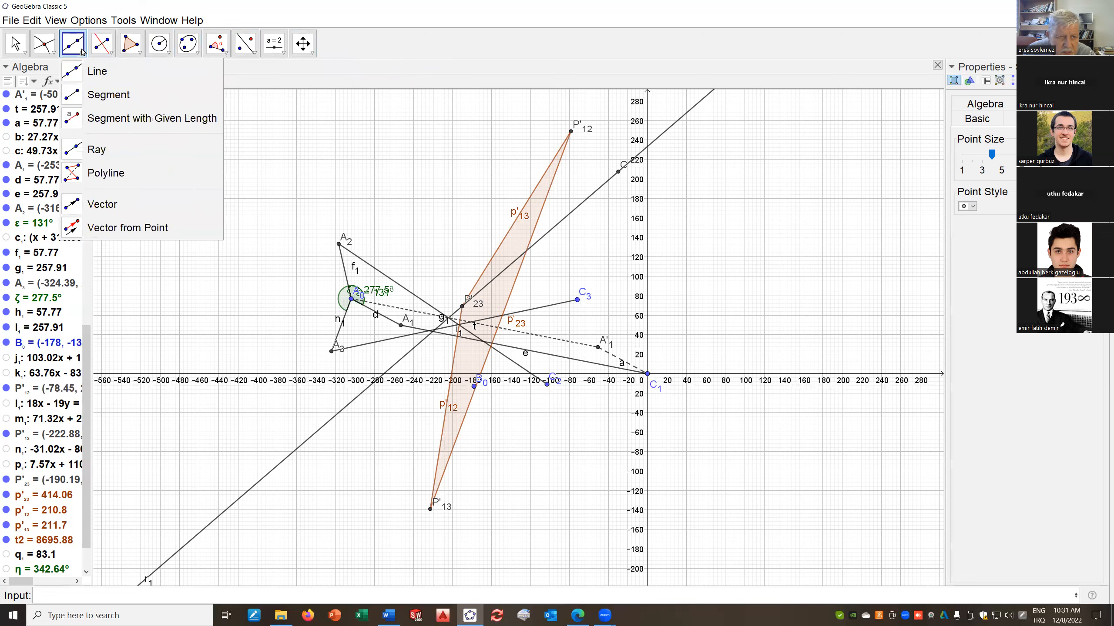
click(72, 72)
click(80, 52)
click(79, 94)
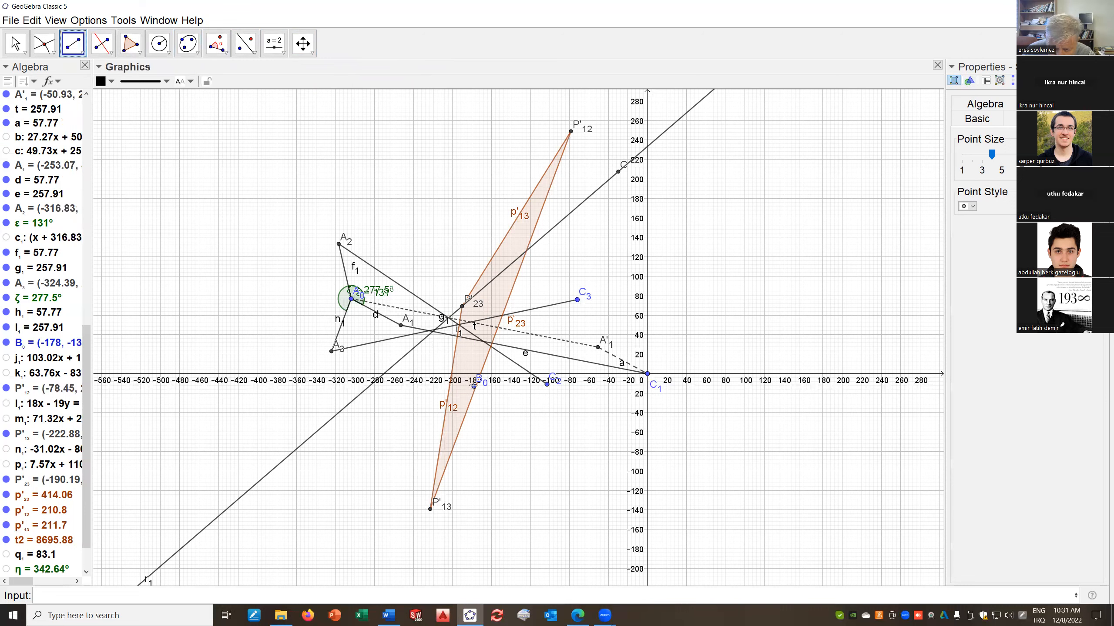
click(474, 385)
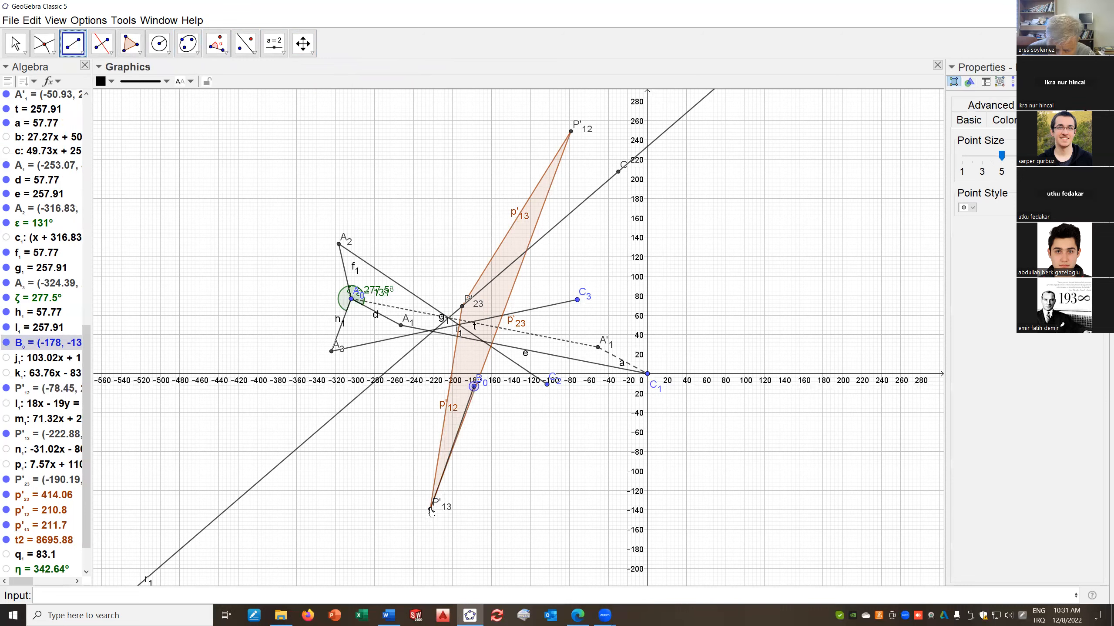
click(431, 510)
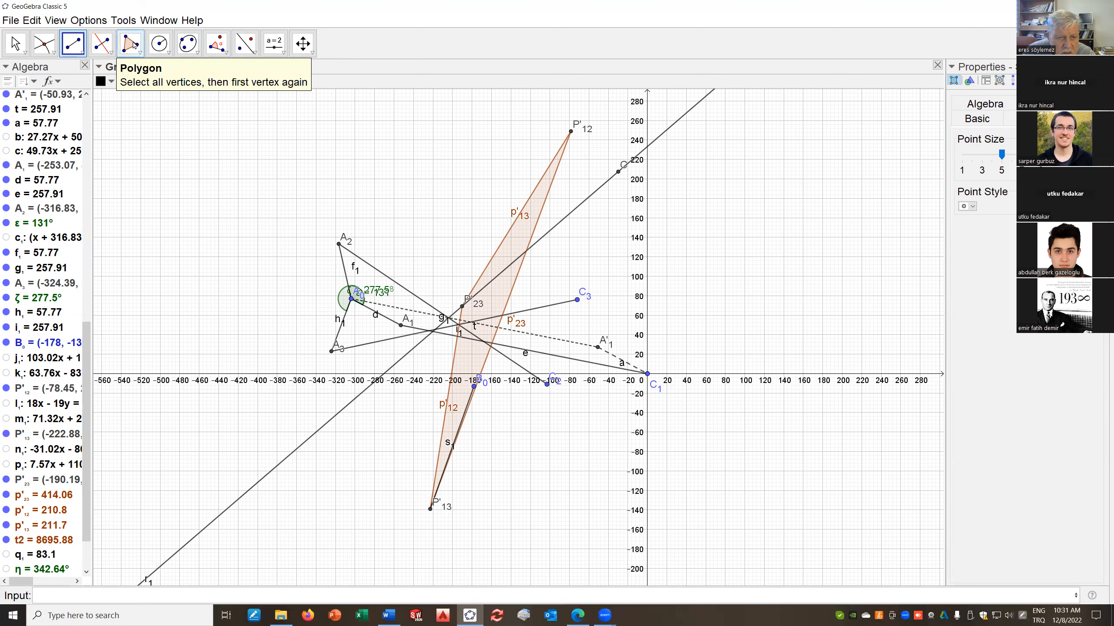
Create the angle B0–P'13–P'23, with its vertex at P'13
click(227, 54)
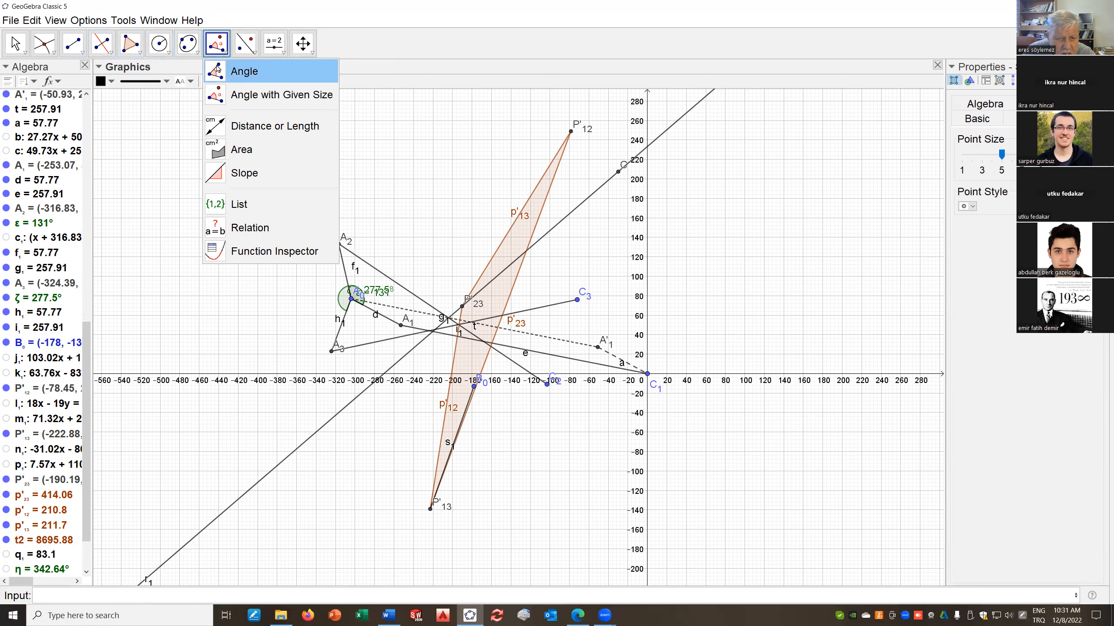
click(215, 73)
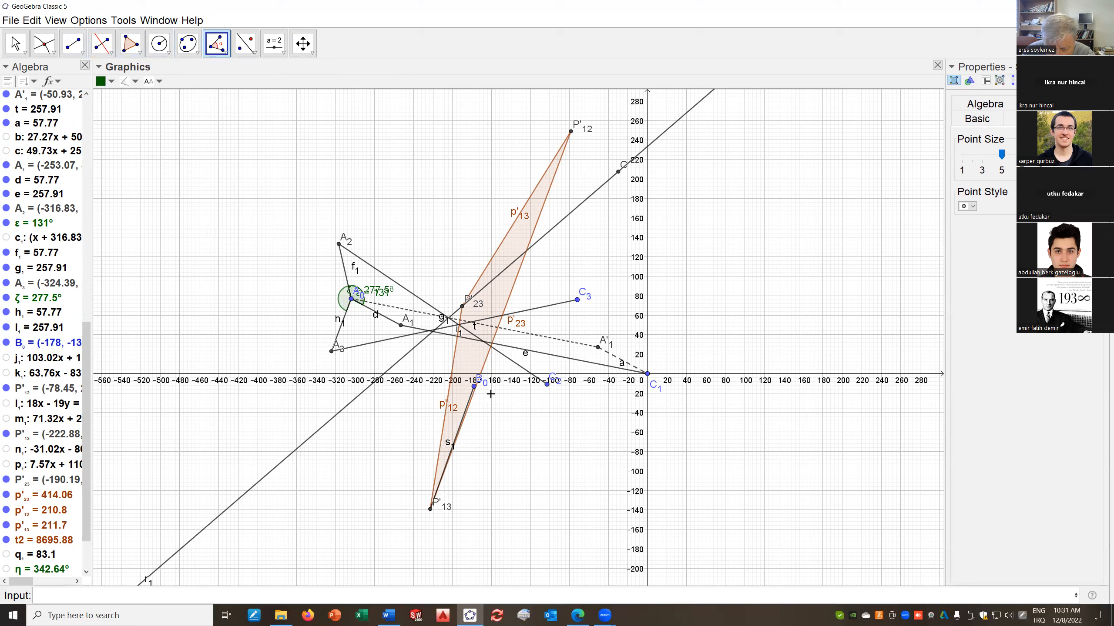
click(474, 386)
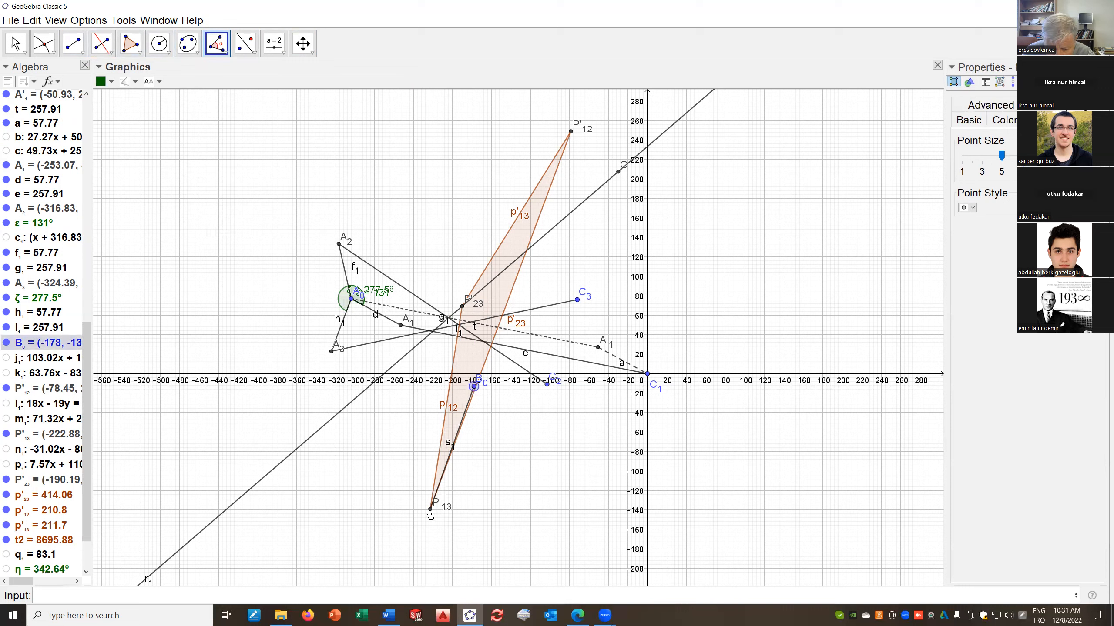
click(431, 510)
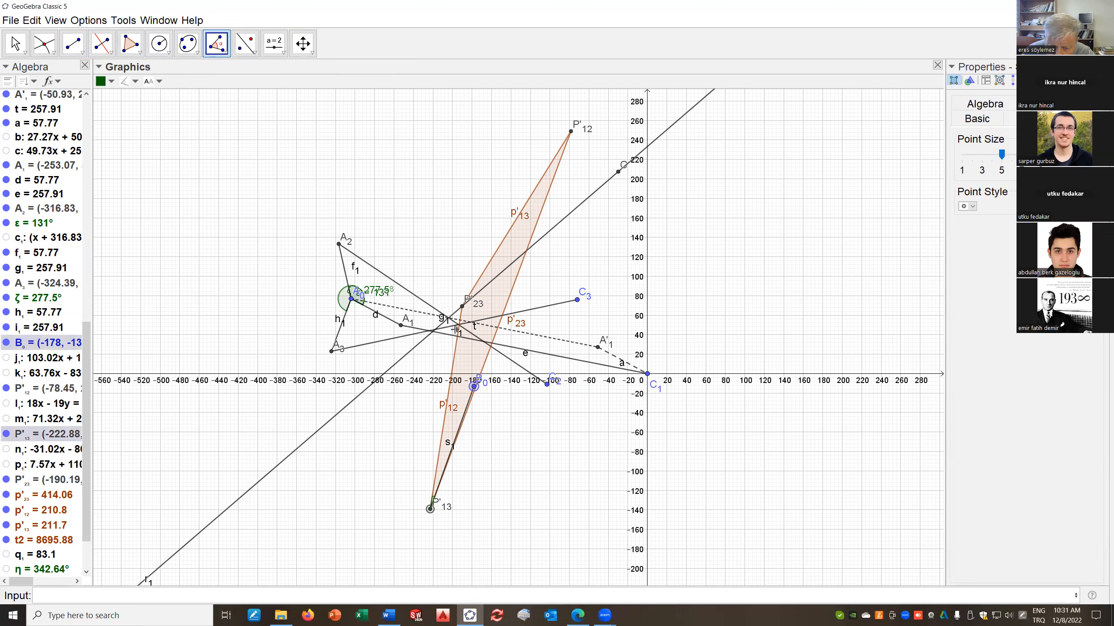
click(462, 307)
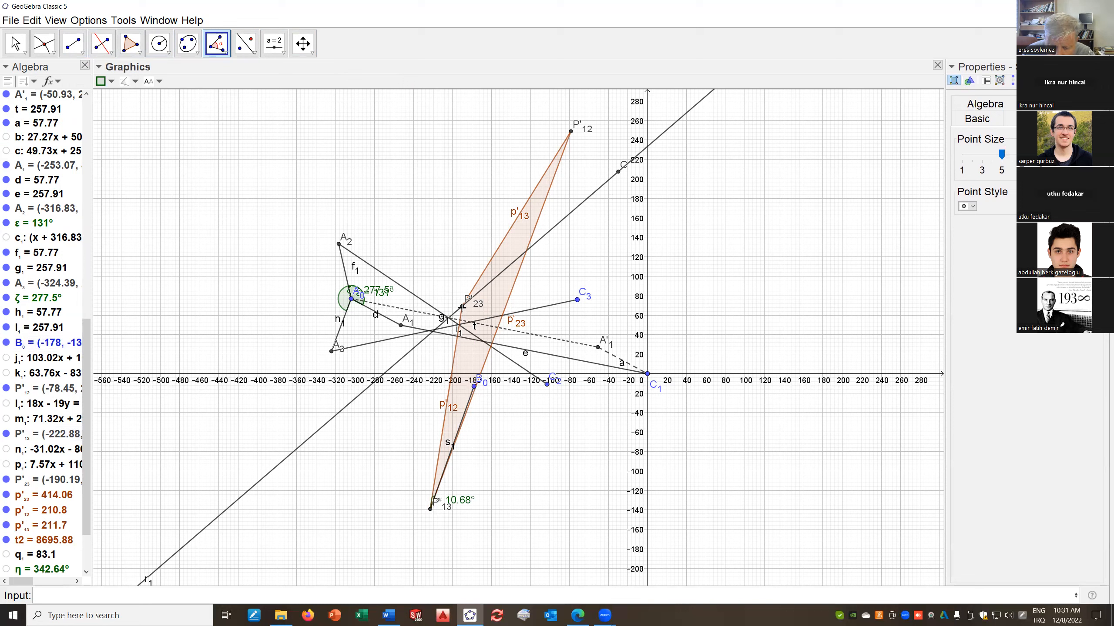
click(87, 572)
click(86, 571)
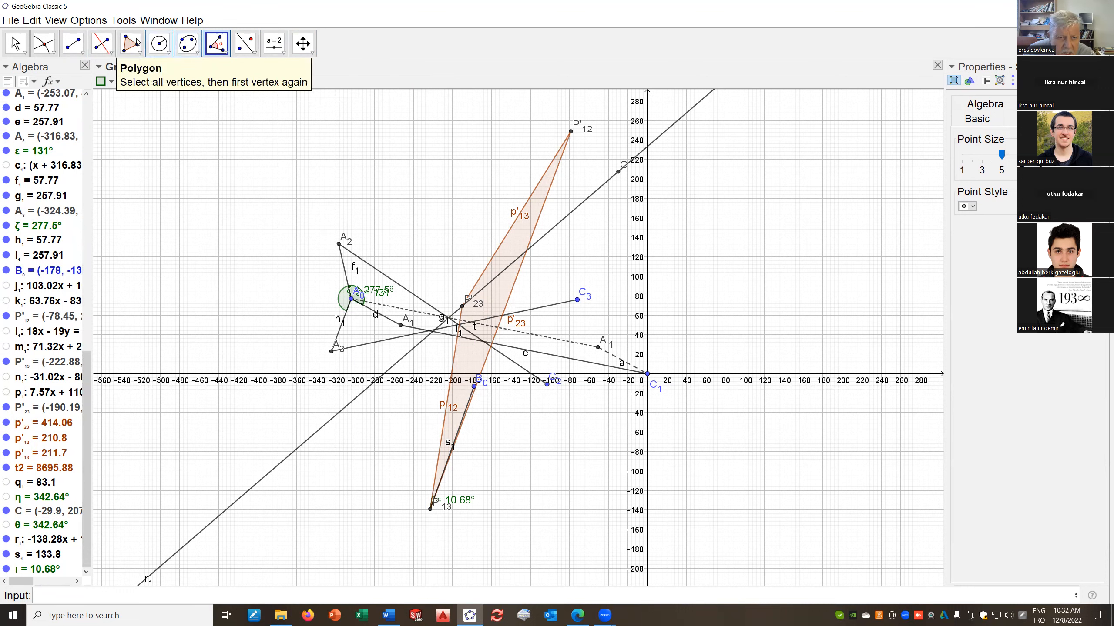
Construct an angle of given size ι, counterclockwise from P'12 about the vertex P'13
click(227, 53)
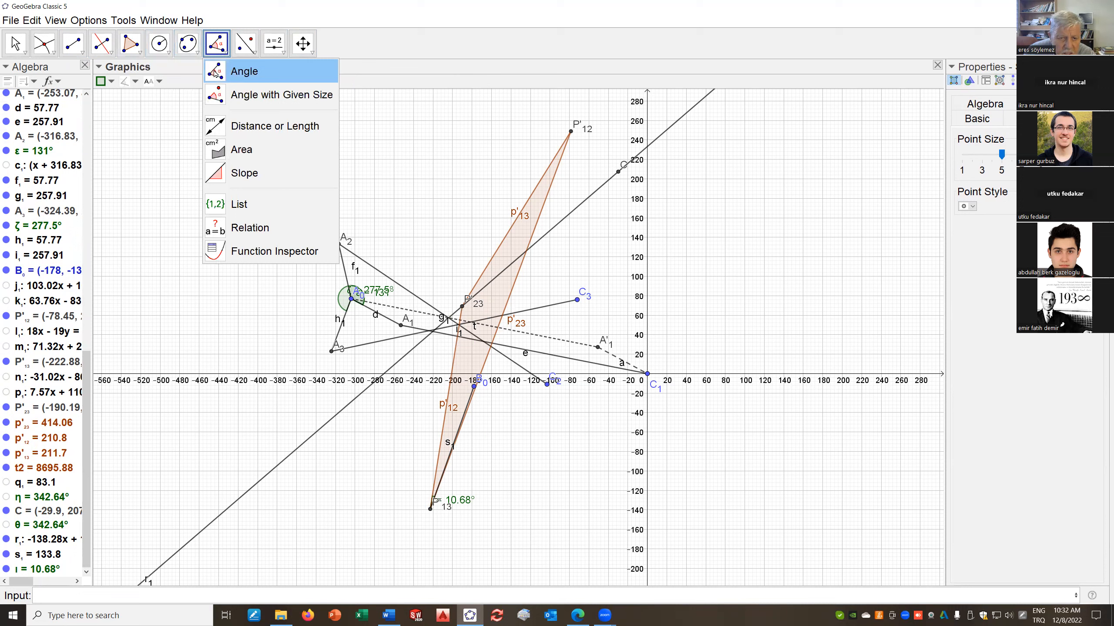
click(215, 95)
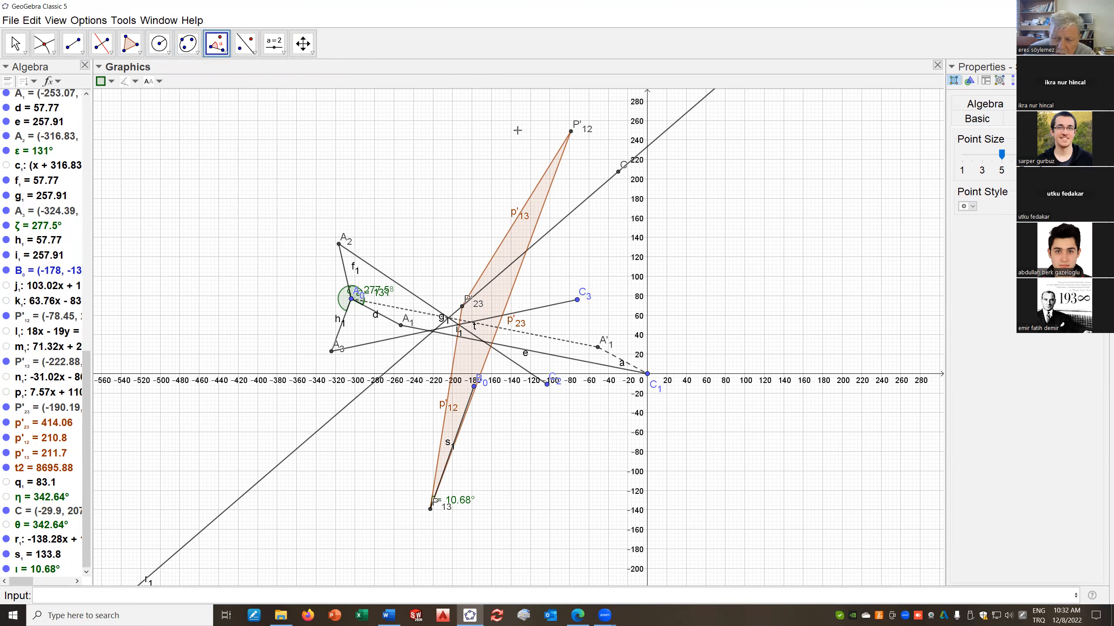
click(570, 132)
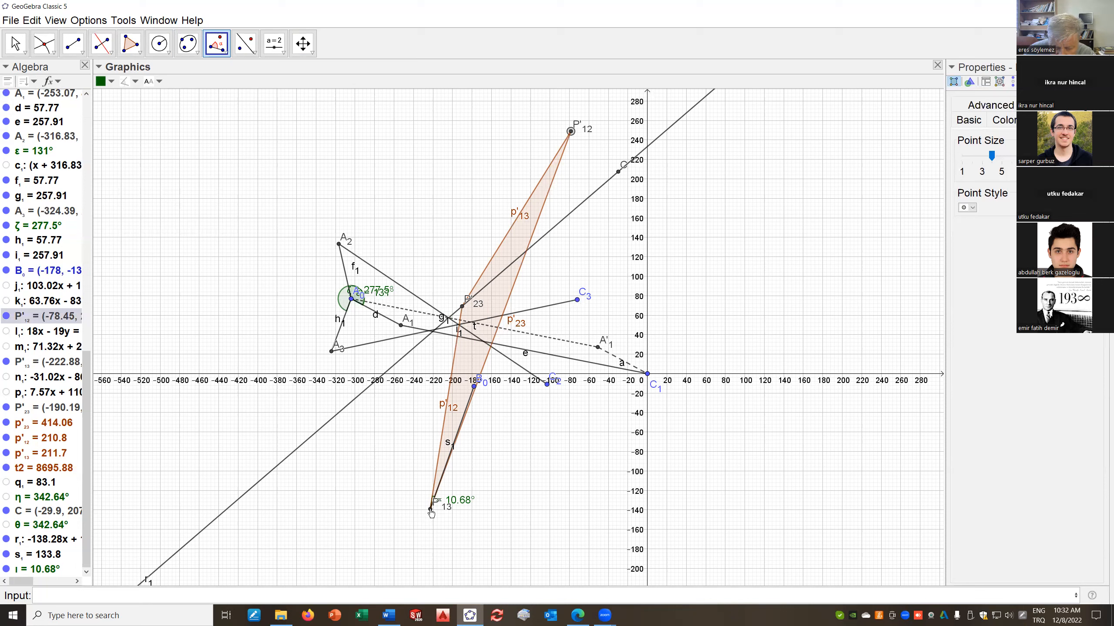
click(431, 510)
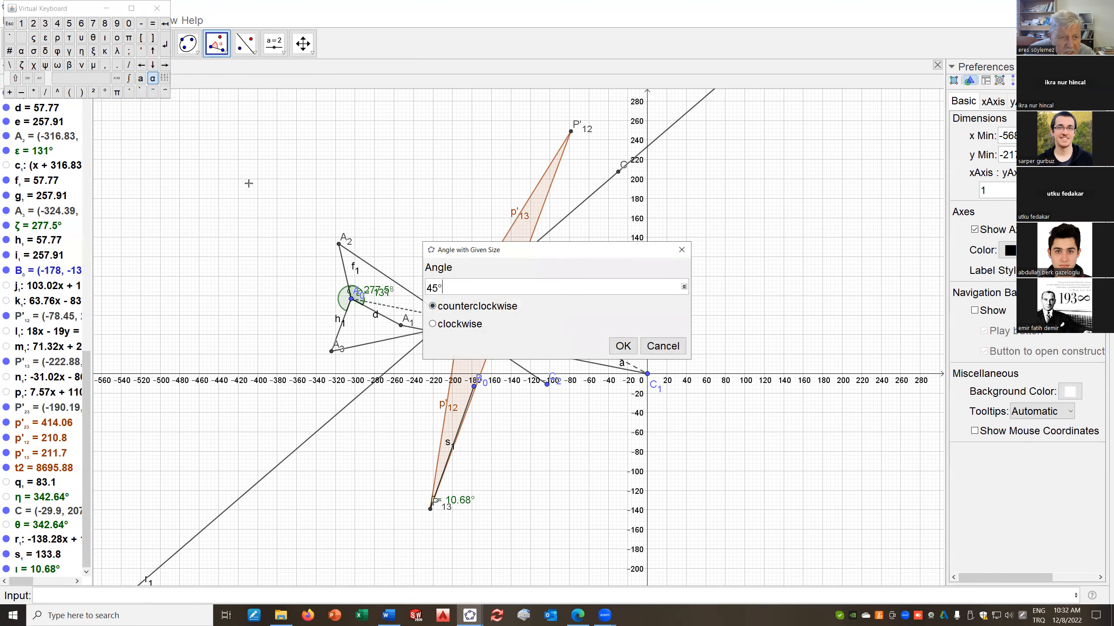
drag(449, 291, 400, 280)
click(106, 40)
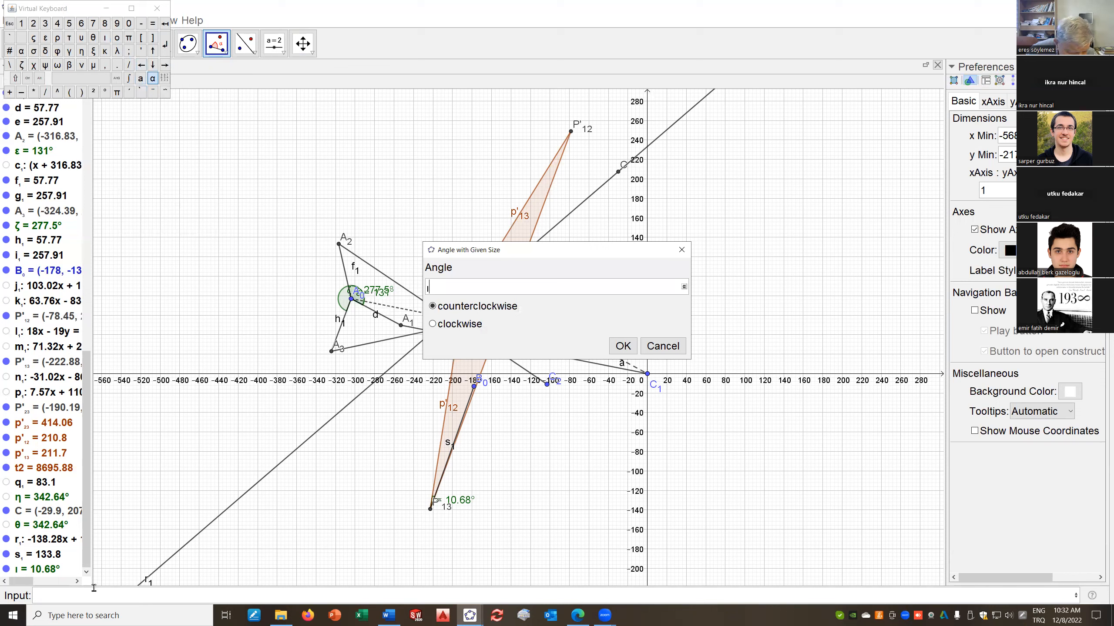
click(632, 347)
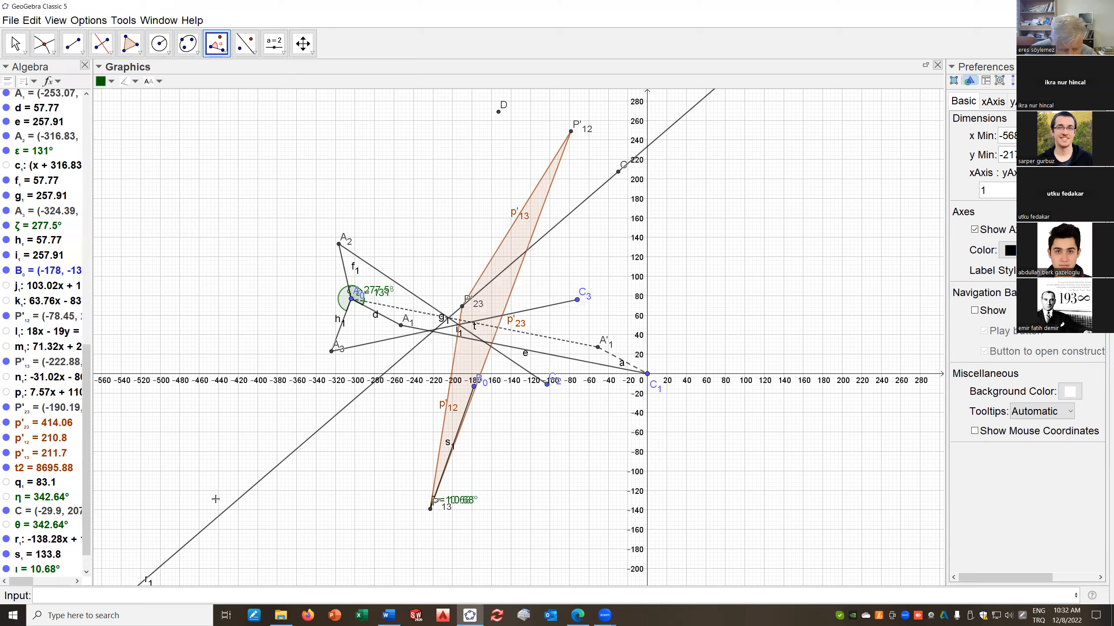
Draw a line through P'13 and the rotated point D
scroll(122, 553, down, 1)
scroll(112, 563, down, 1)
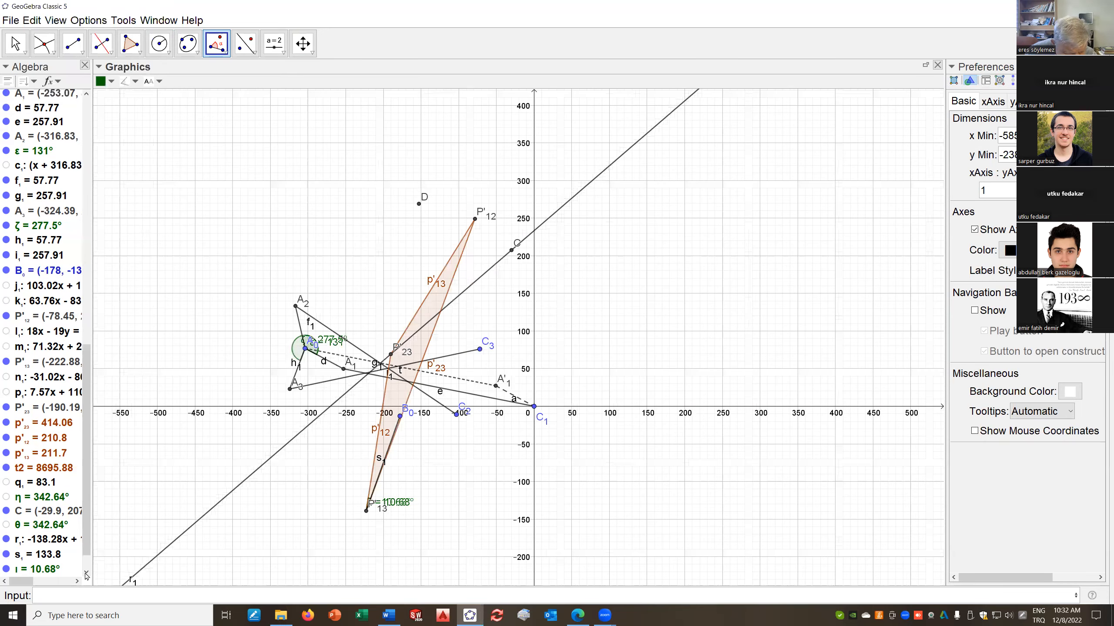
click(87, 575)
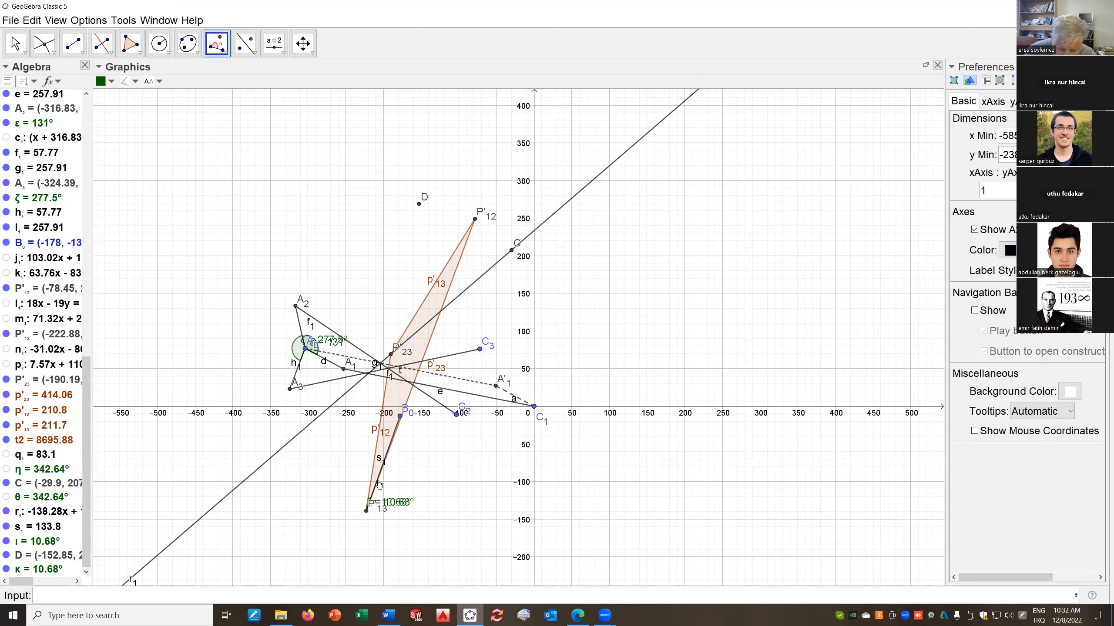
click(83, 53)
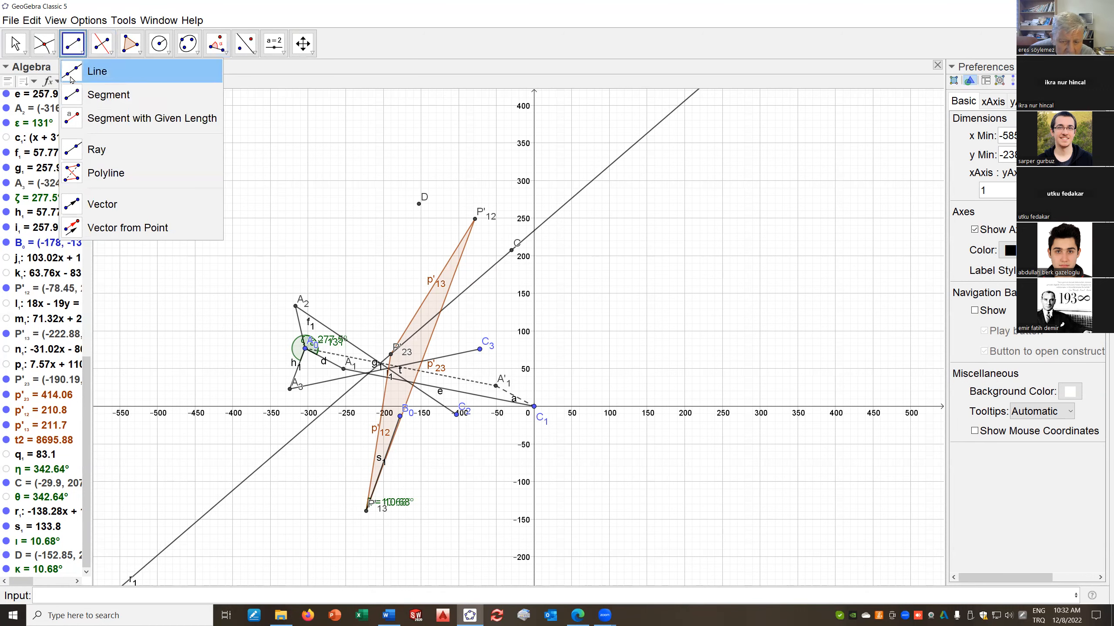
click(94, 71)
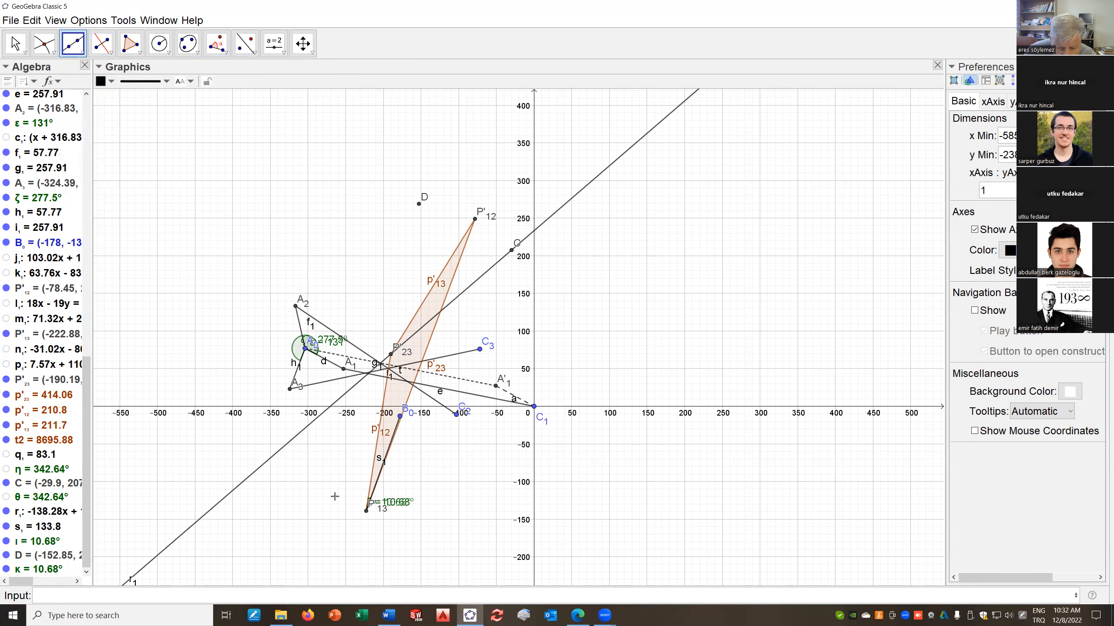
click(366, 510)
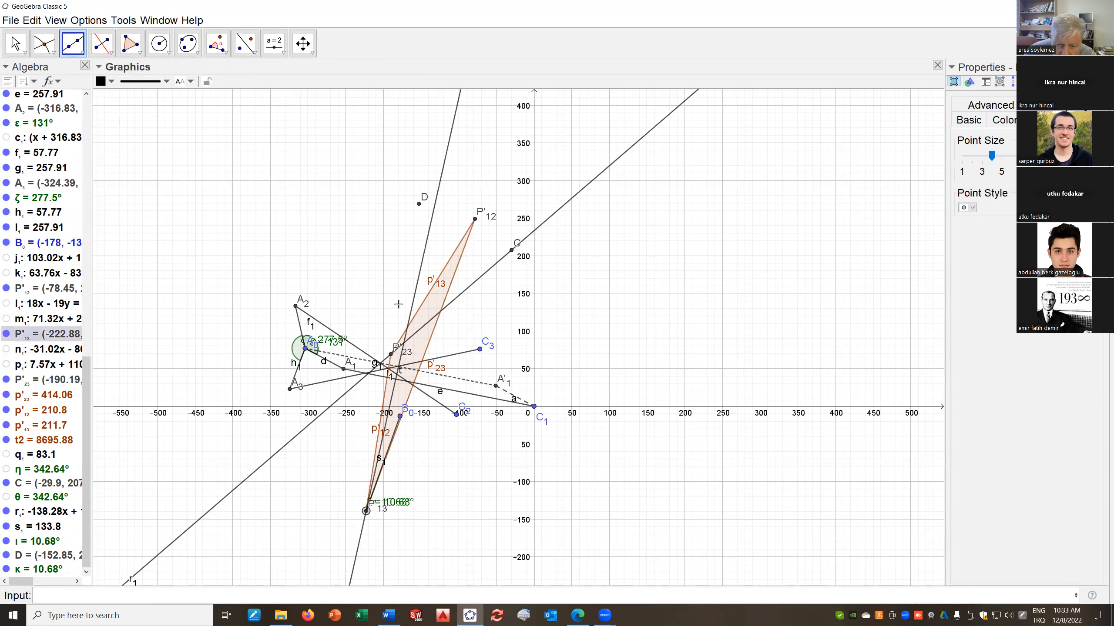
click(420, 205)
Mark the intersection point of the line through P'23 and C with the line through P'13 and D
scroll(416, 361, up, 6)
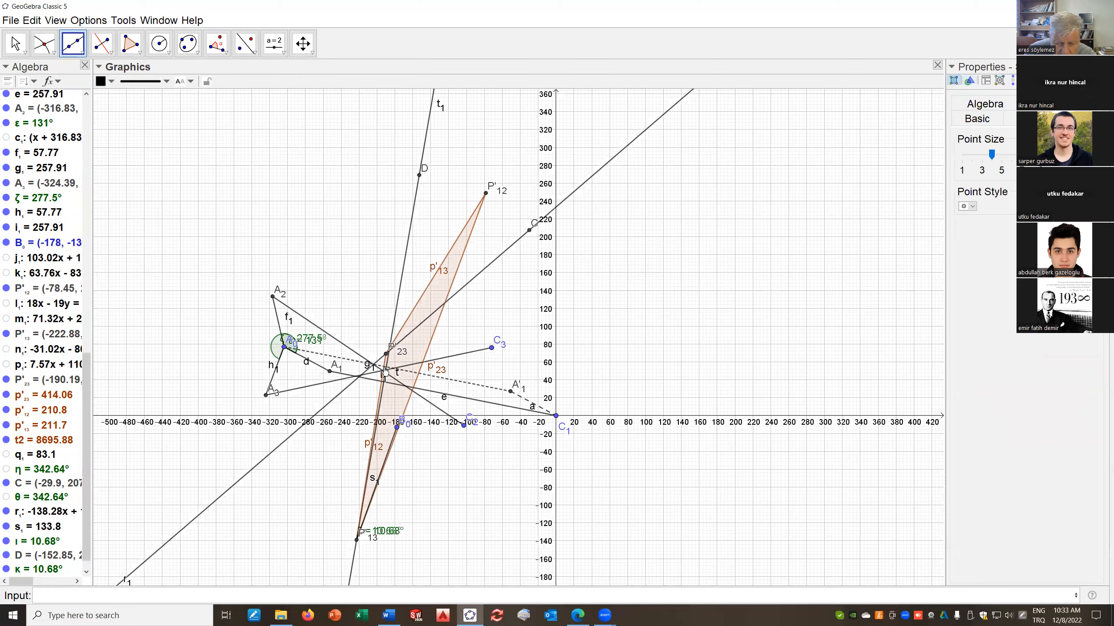
scroll(386, 359, up, 6)
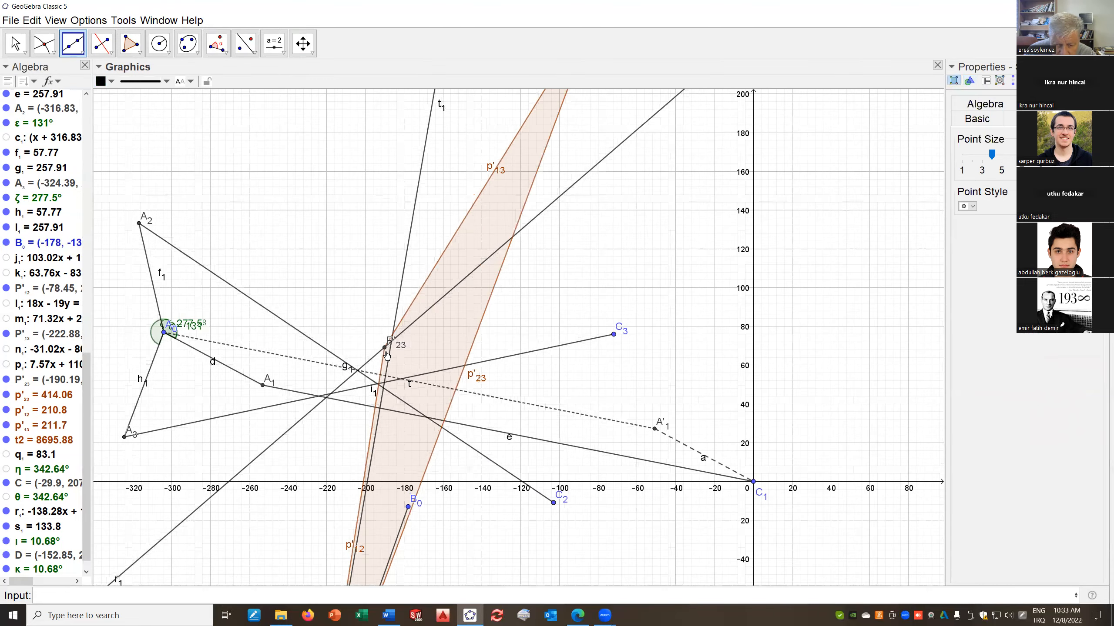
scroll(399, 347, up, 5)
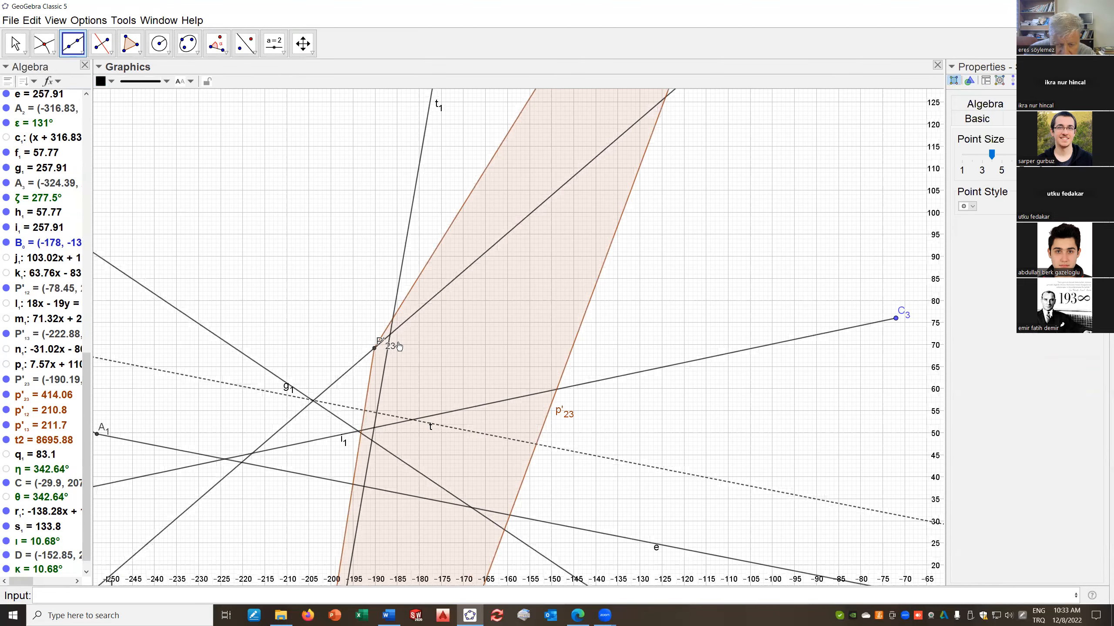
scroll(397, 344, down, 4)
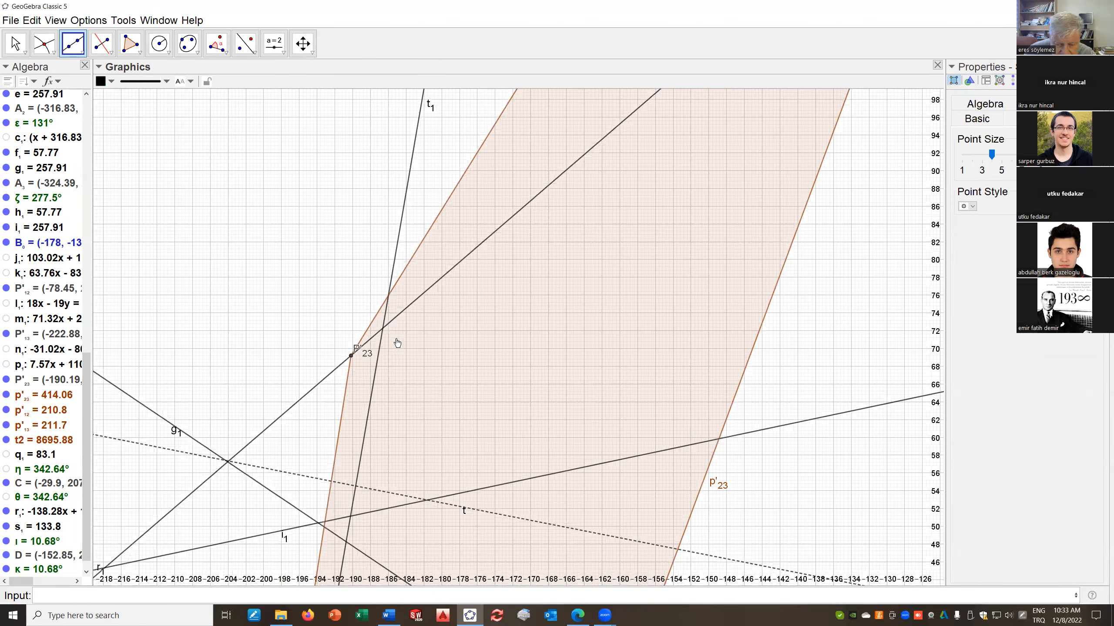
scroll(421, 371, down, 8)
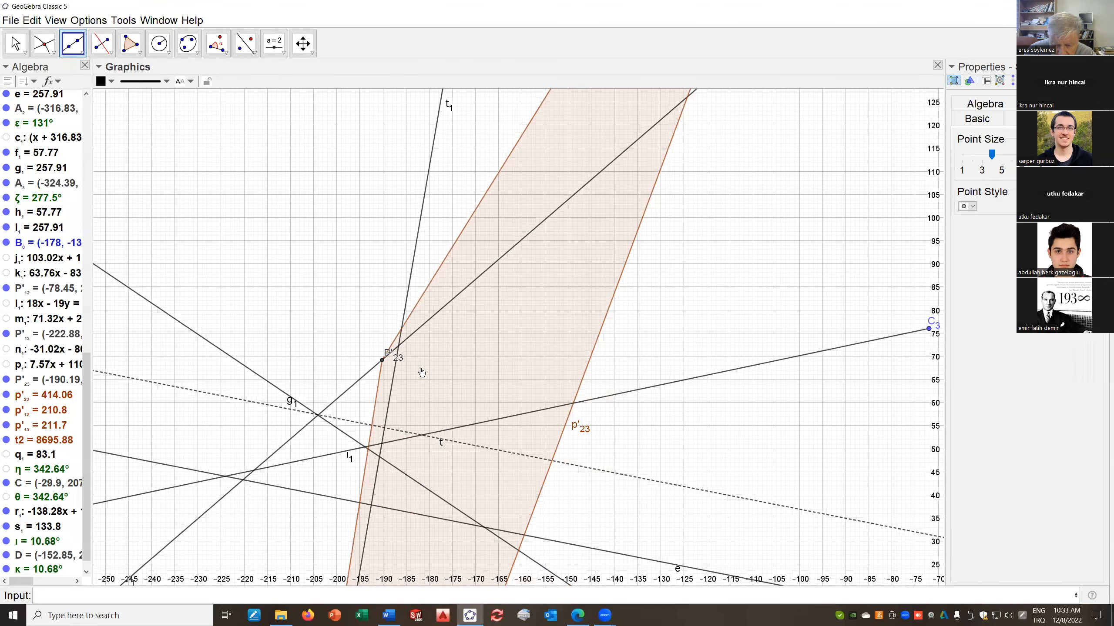
scroll(420, 370, down, 1)
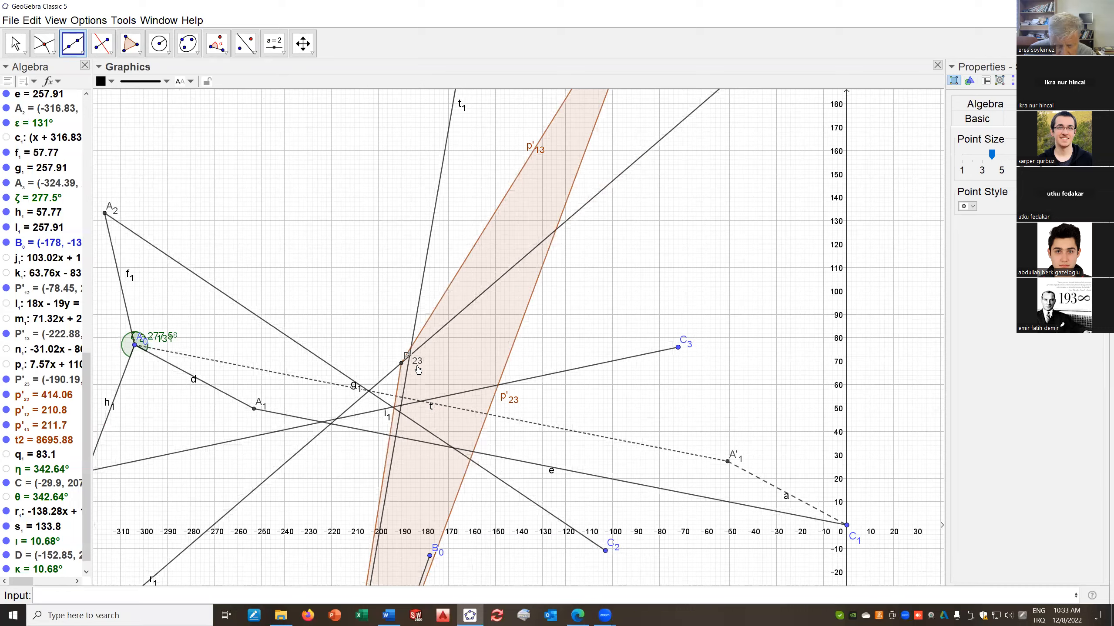
scroll(417, 370, down, 5)
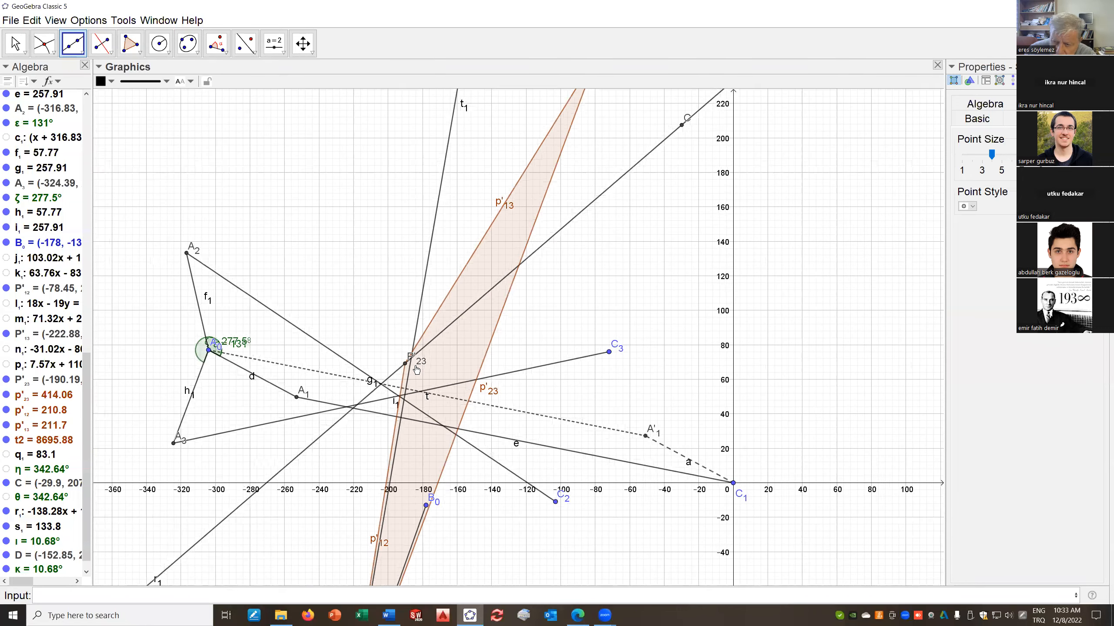
scroll(416, 370, down, 1)
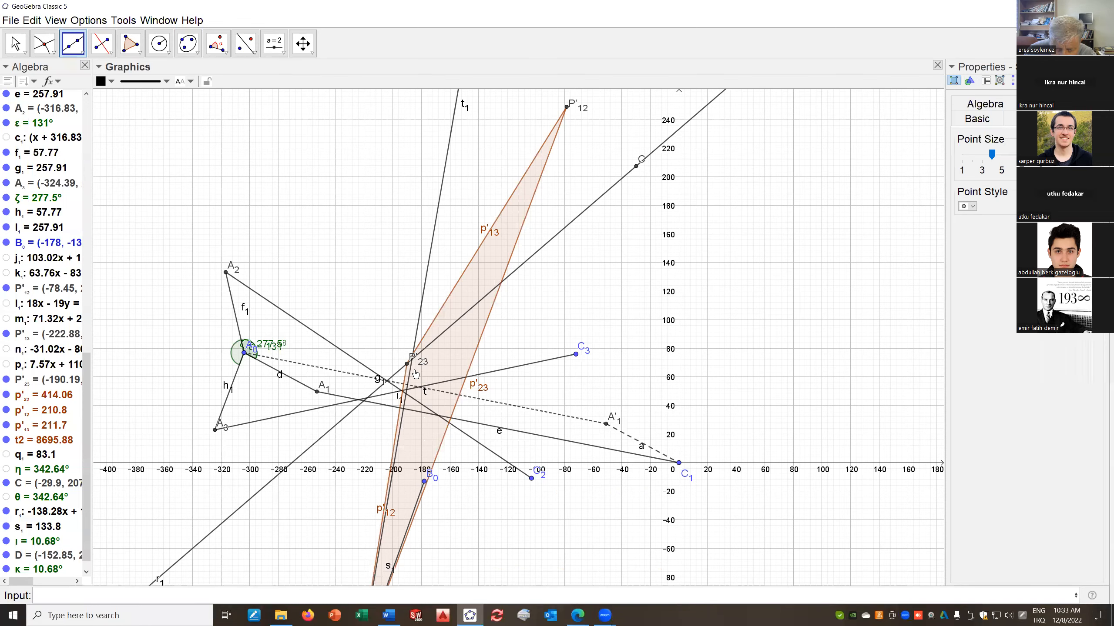
scroll(415, 350, up, 2)
scroll(415, 349, up, 7)
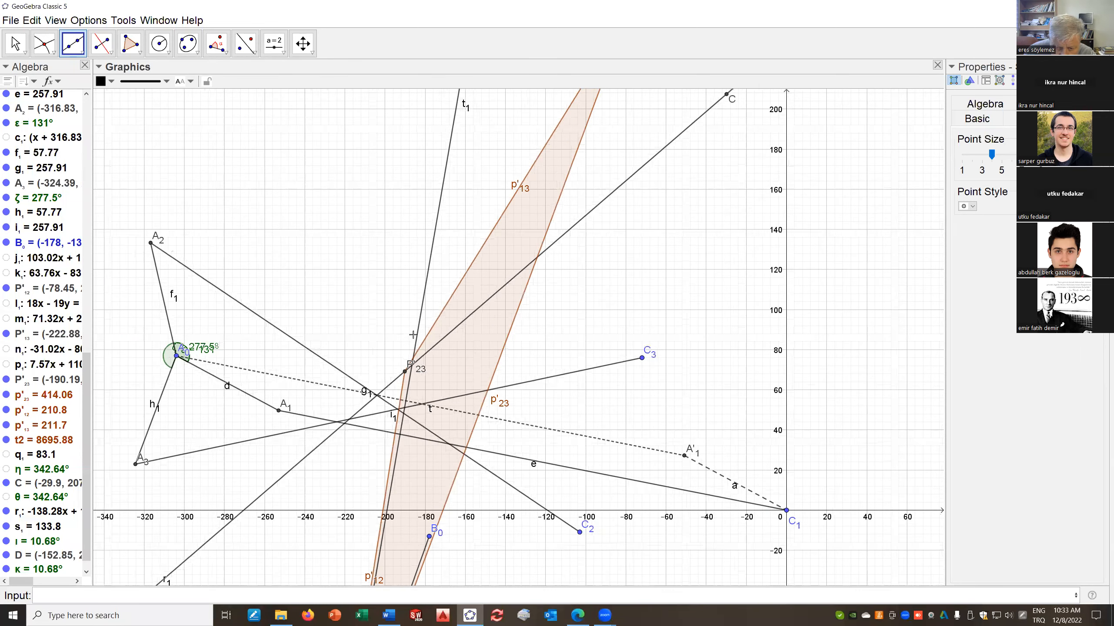
scroll(368, 267, up, 2)
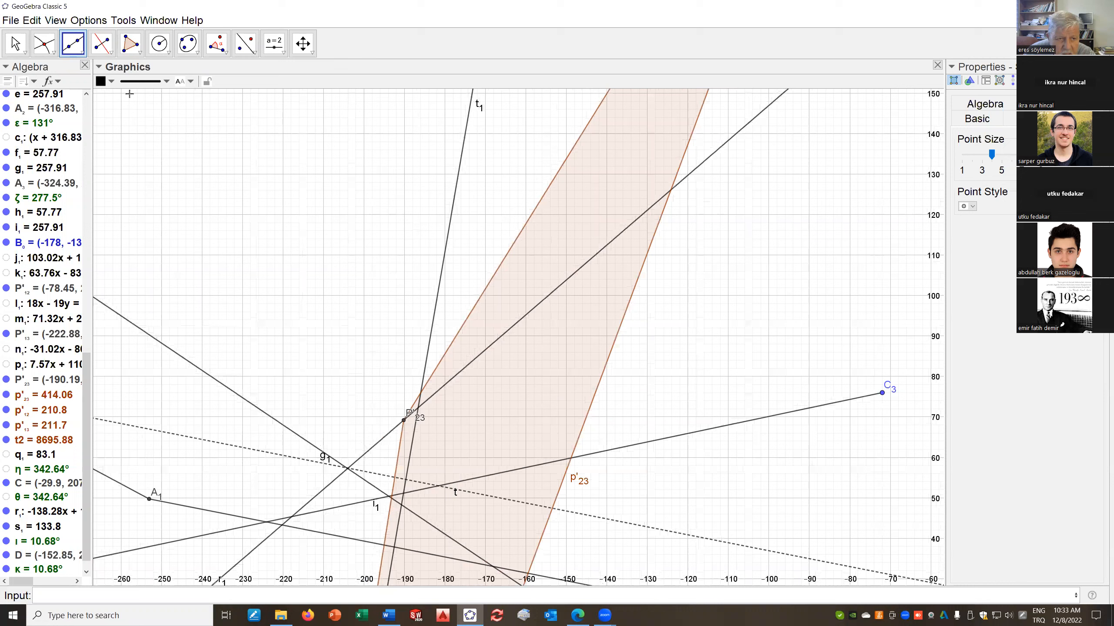
click(46, 44)
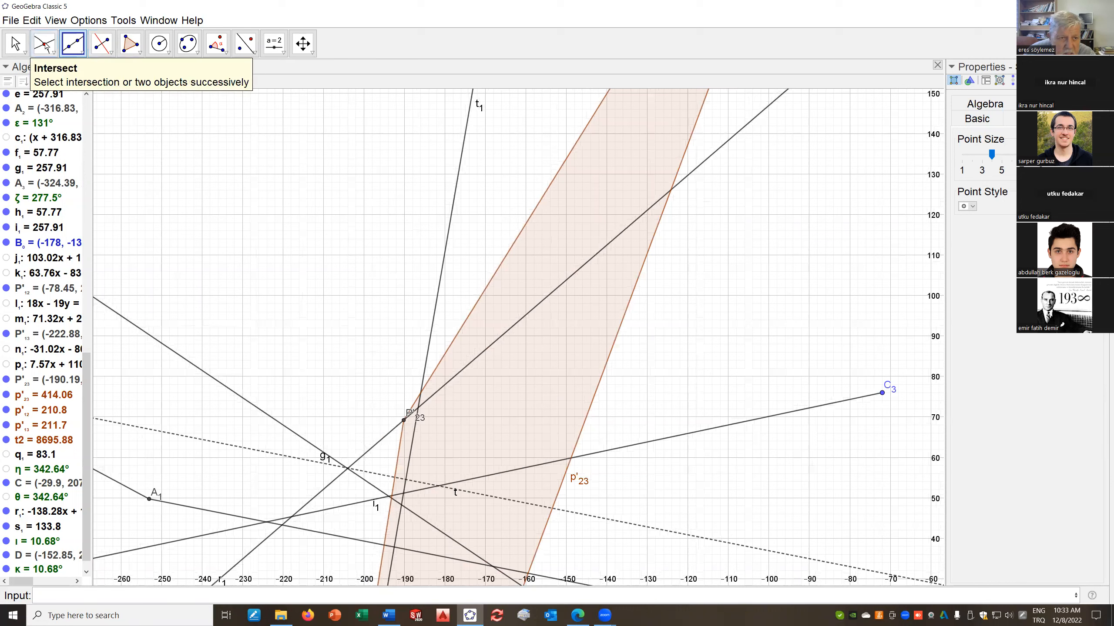
click(419, 407)
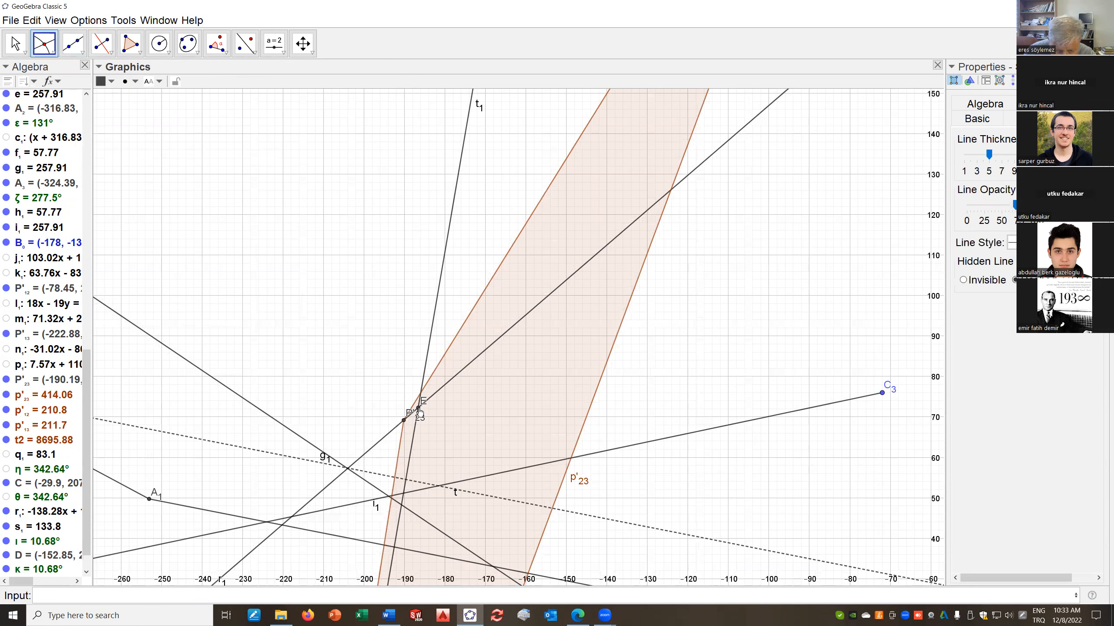
right_click(418, 409)
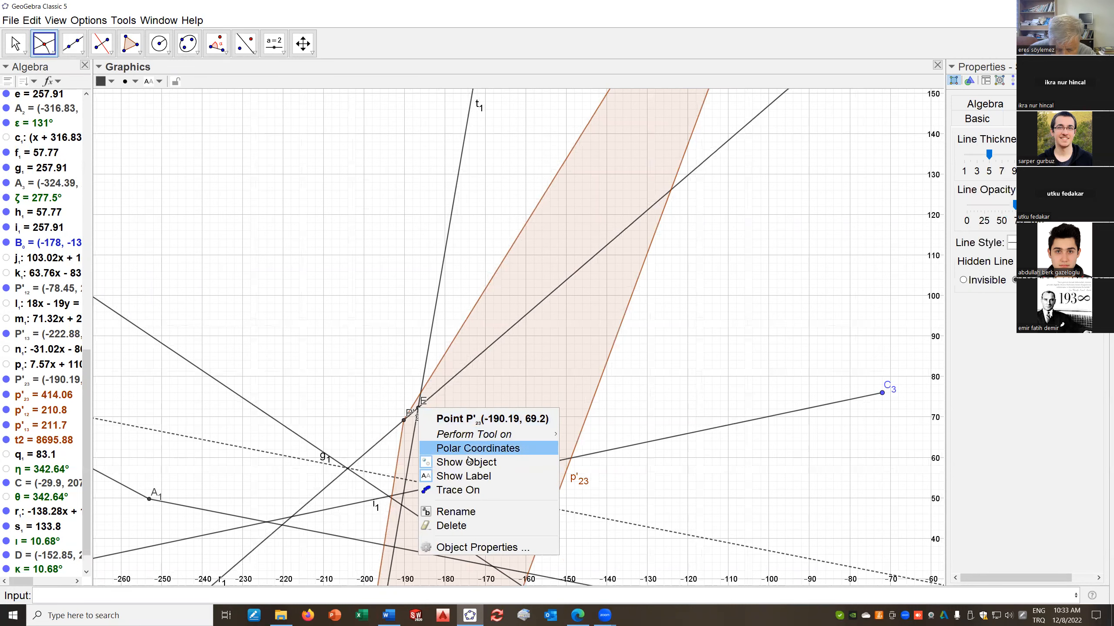
click(467, 512)
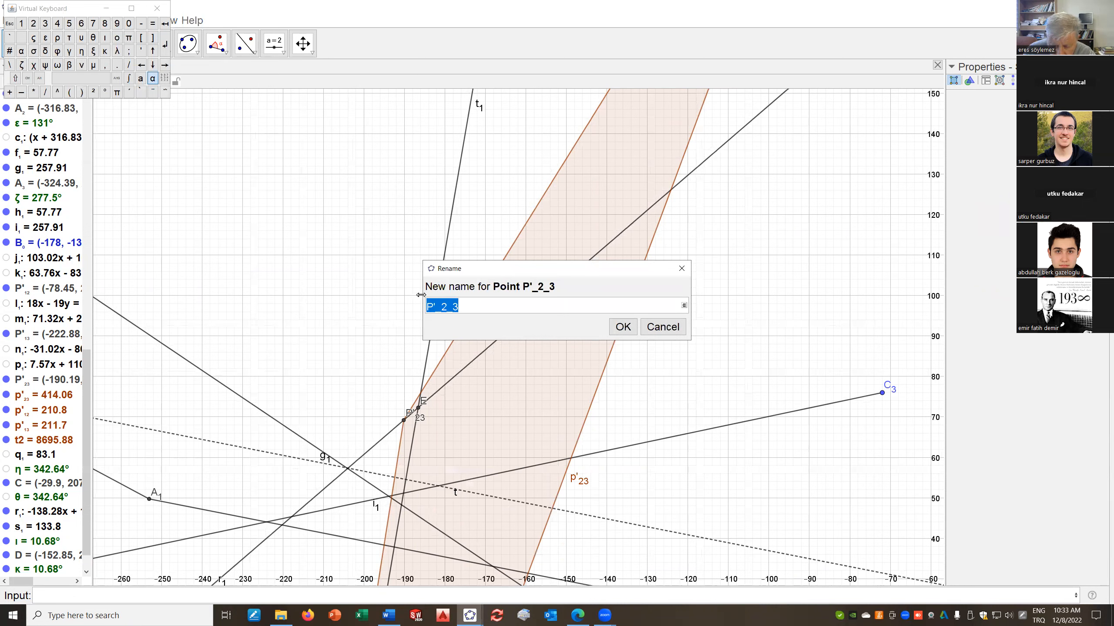
click(674, 328)
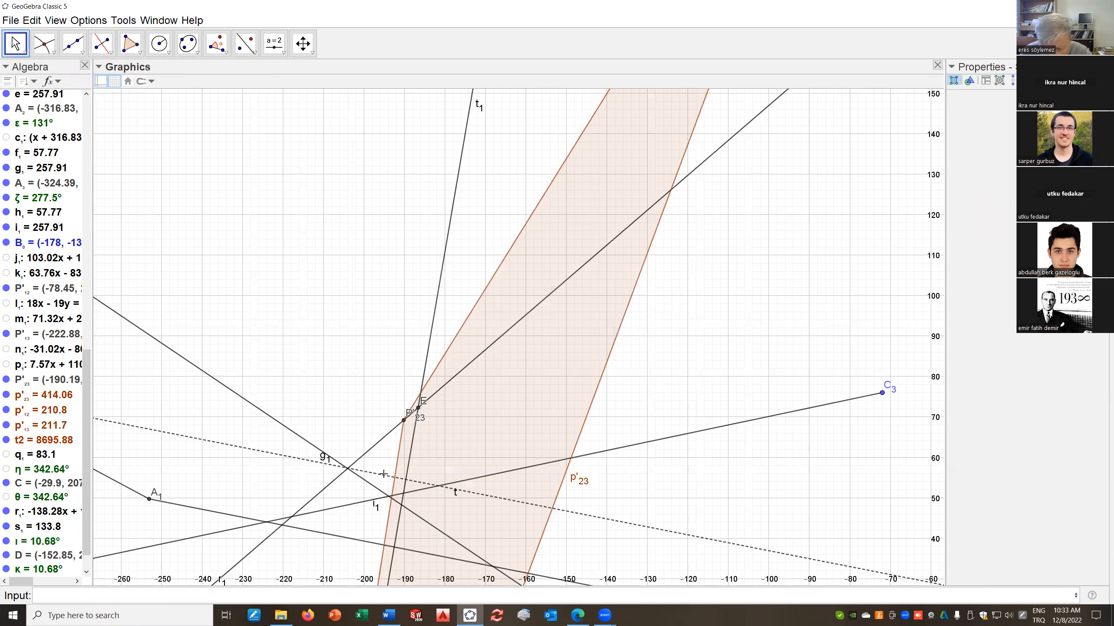
click(420, 412)
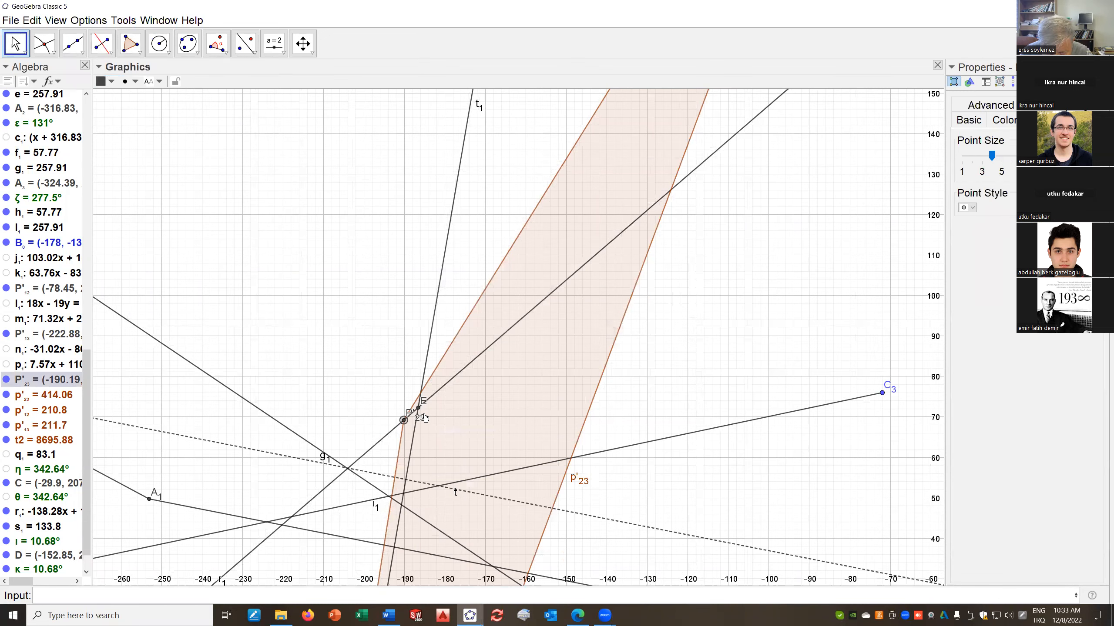
Rename point E, the intersection of the two lines drawn through P'23 and P'13, to B_G
scroll(417, 401, up, 2)
scroll(417, 400, up, 3)
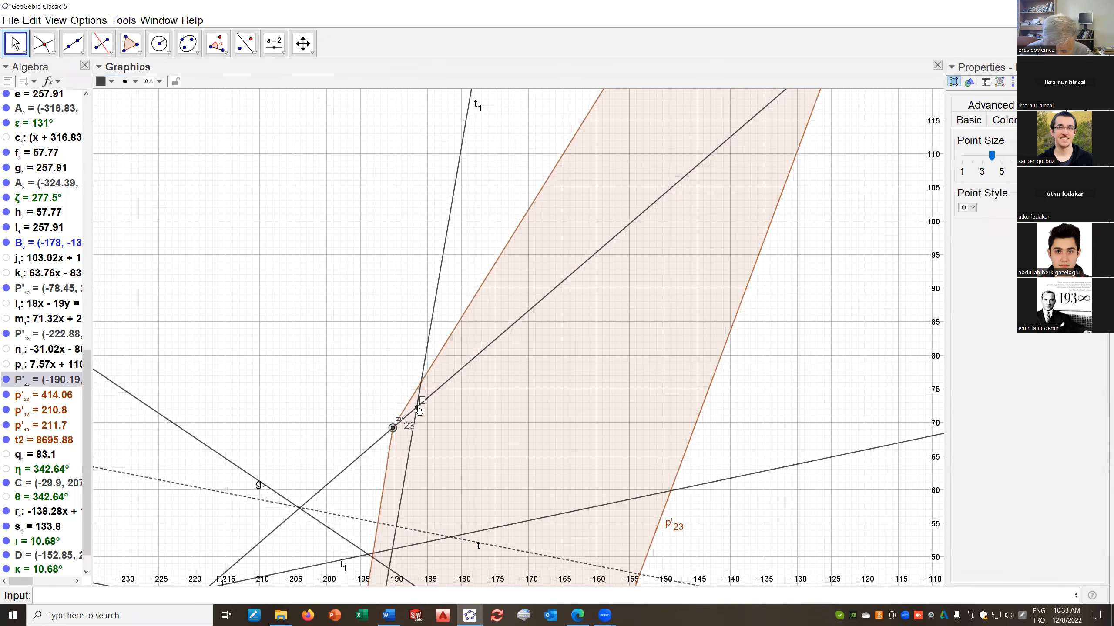
click(417, 408)
right_click(417, 408)
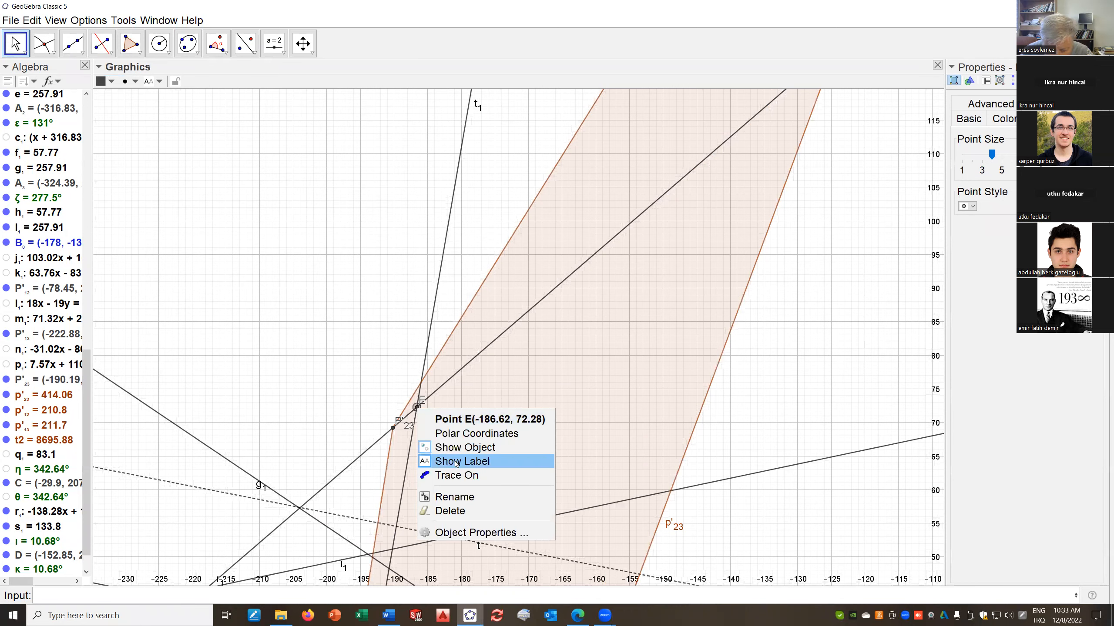
click(443, 498)
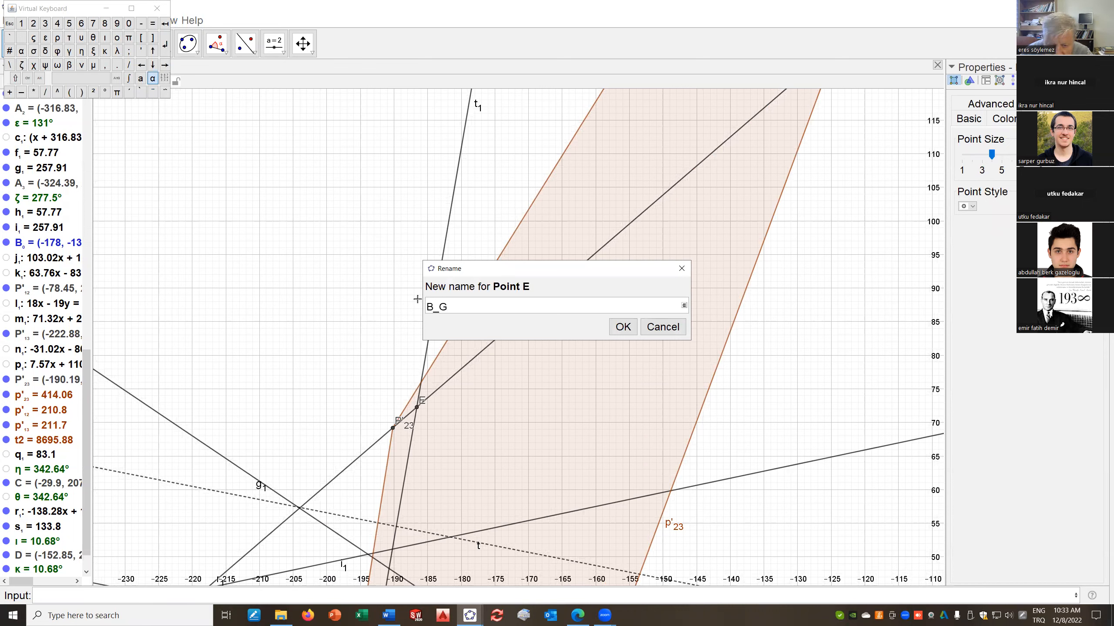
click(623, 327)
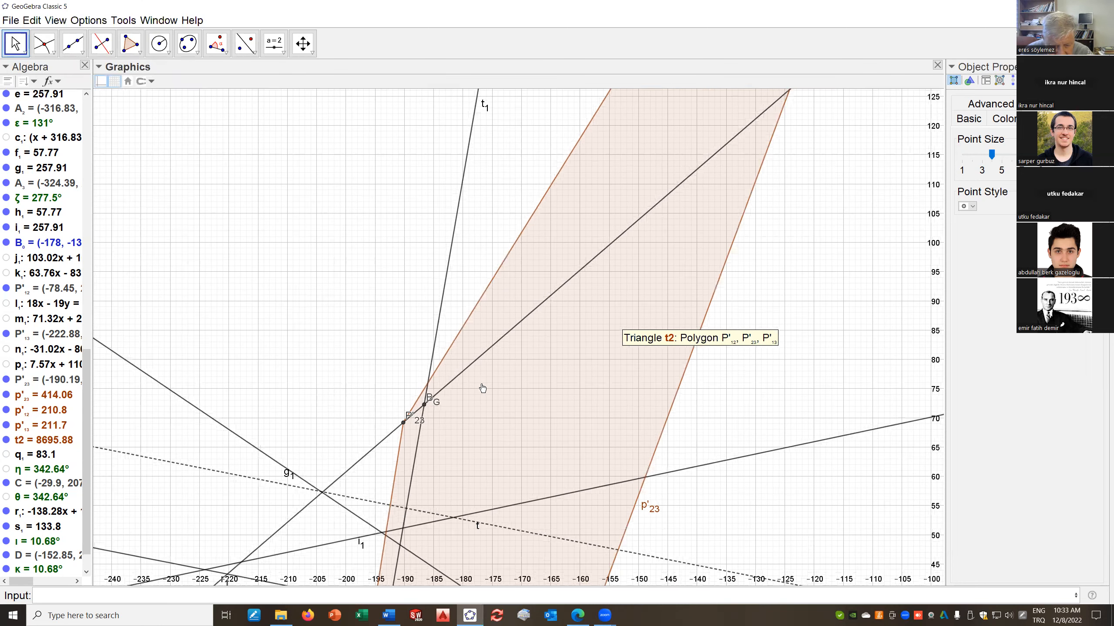
Examine the whole linkage construction, including the image pole triangle, point B_G and the lines through P'13 and P'23
scroll(481, 385, down, 5)
scroll(496, 383, down, 8)
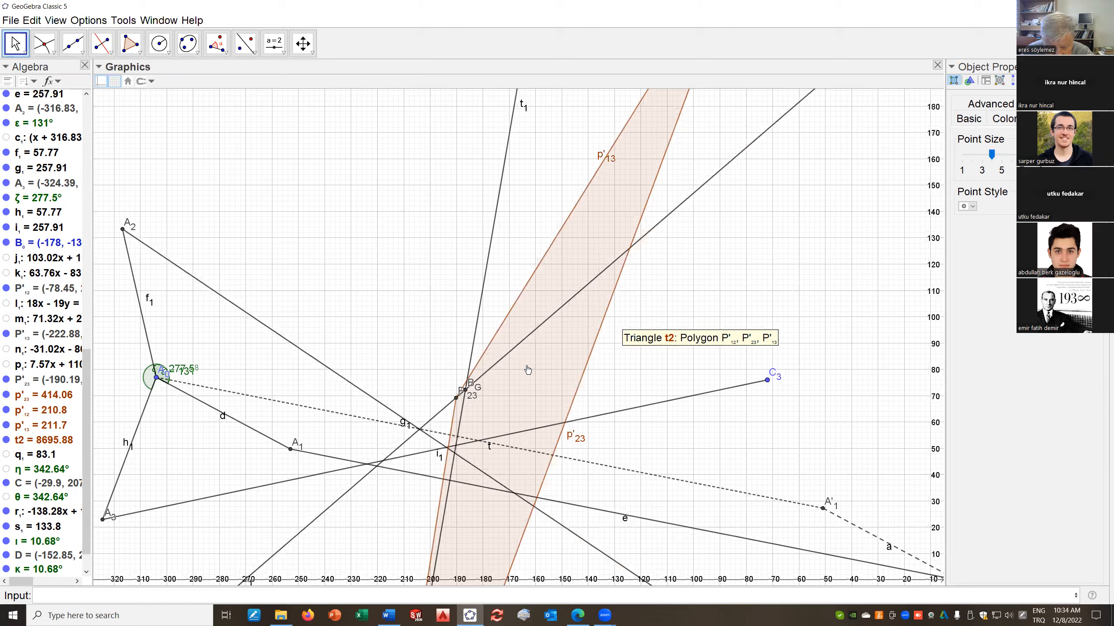
scroll(532, 368, down, 2)
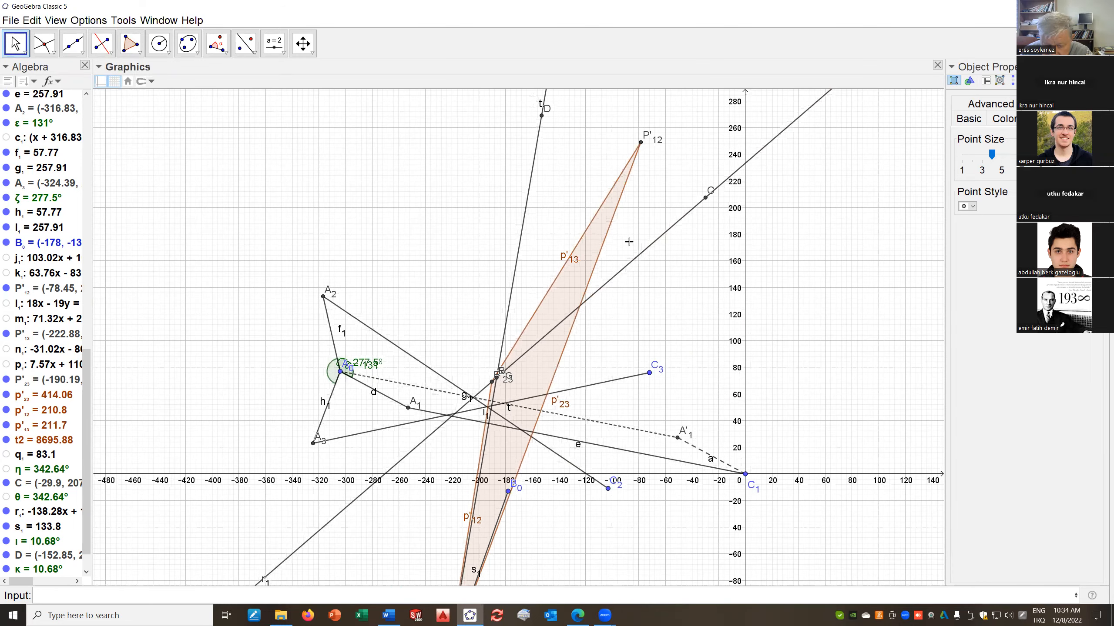
scroll(622, 367, down, 3)
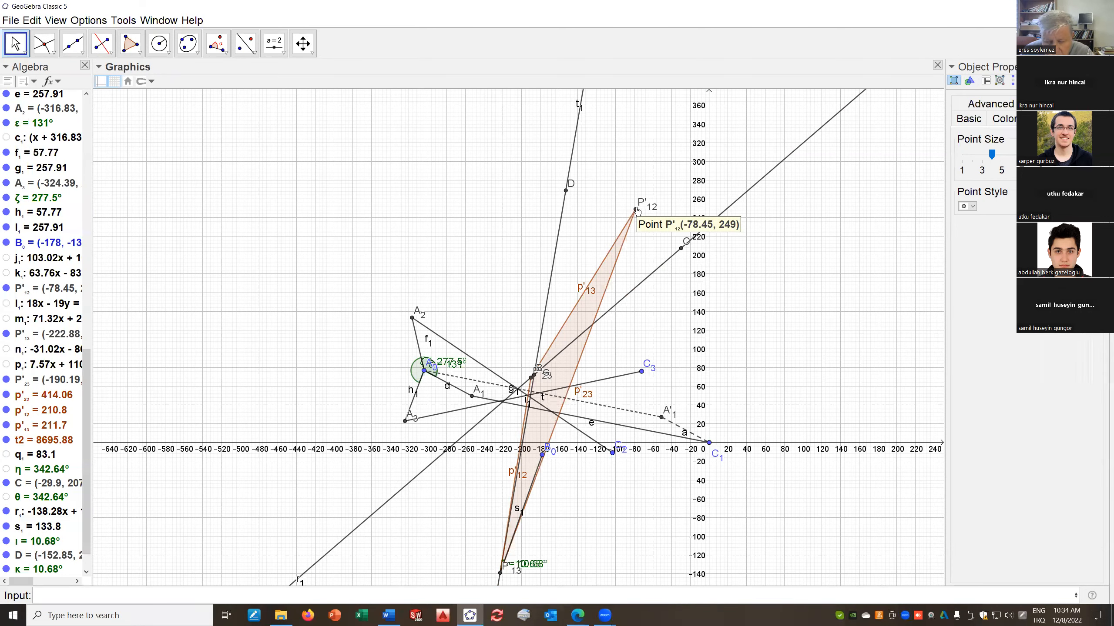
scroll(539, 425, up, 3)
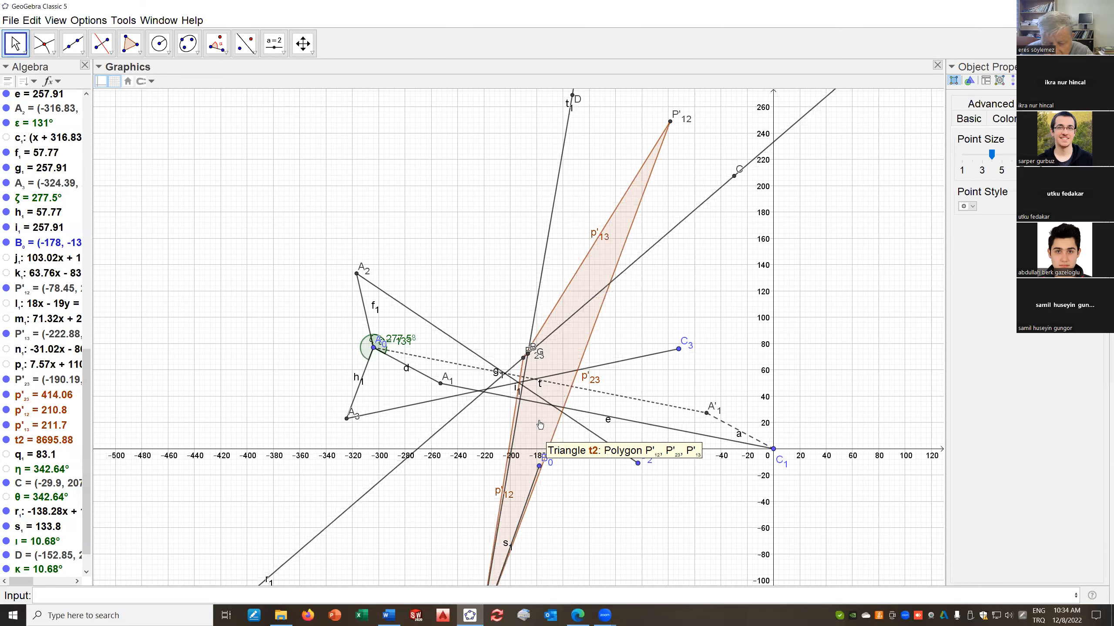
click(619, 345)
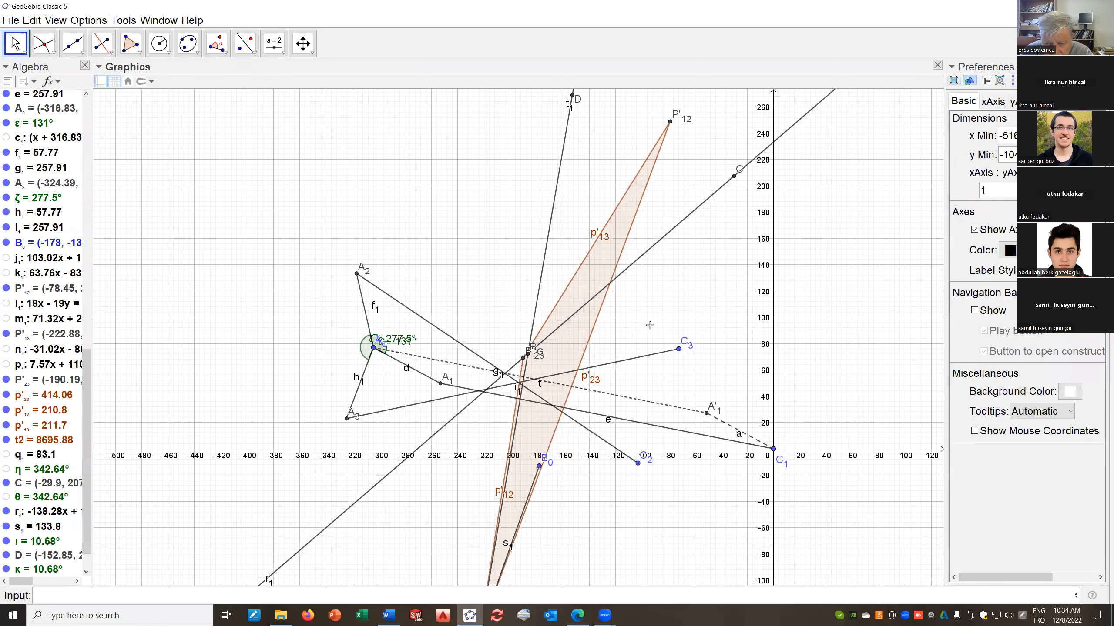
drag(649, 325, 581, 247)
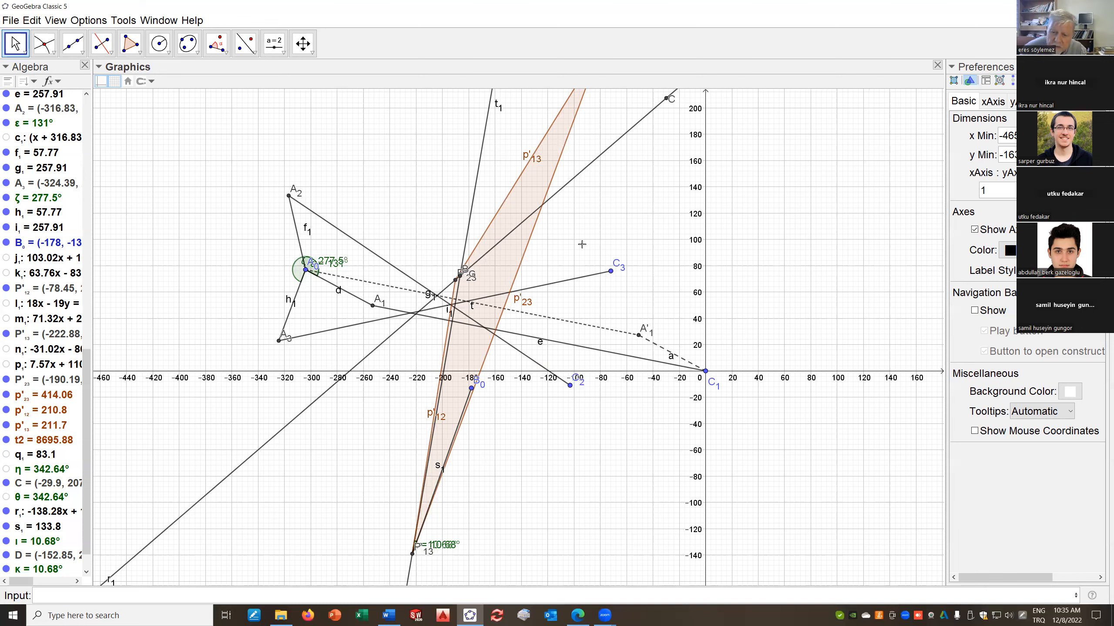
scroll(478, 290, up, 4)
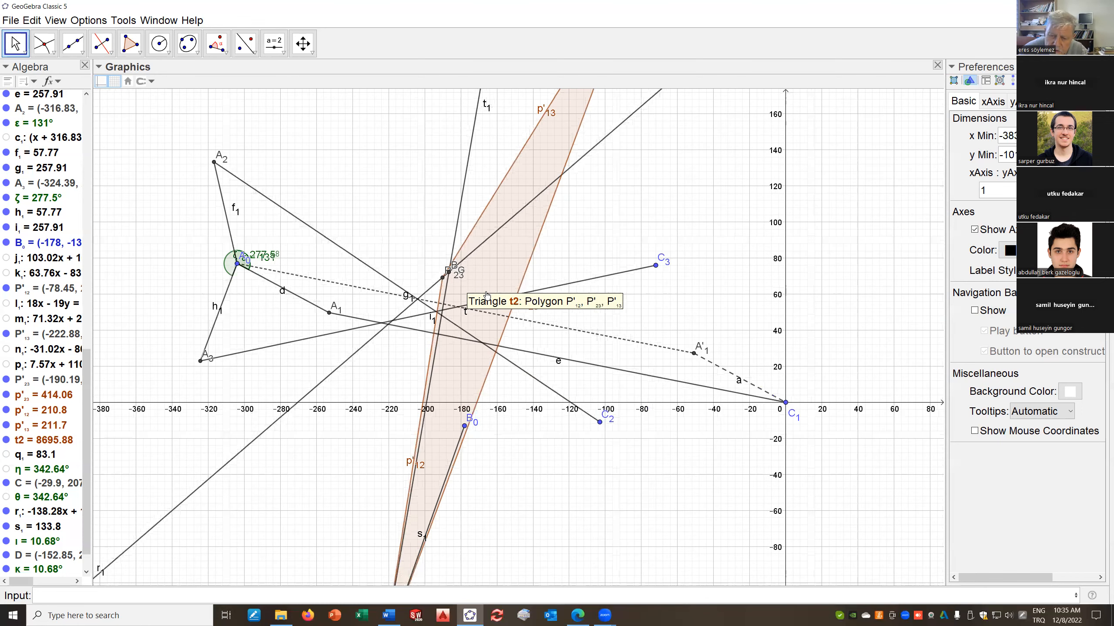
scroll(489, 293, down, 2)
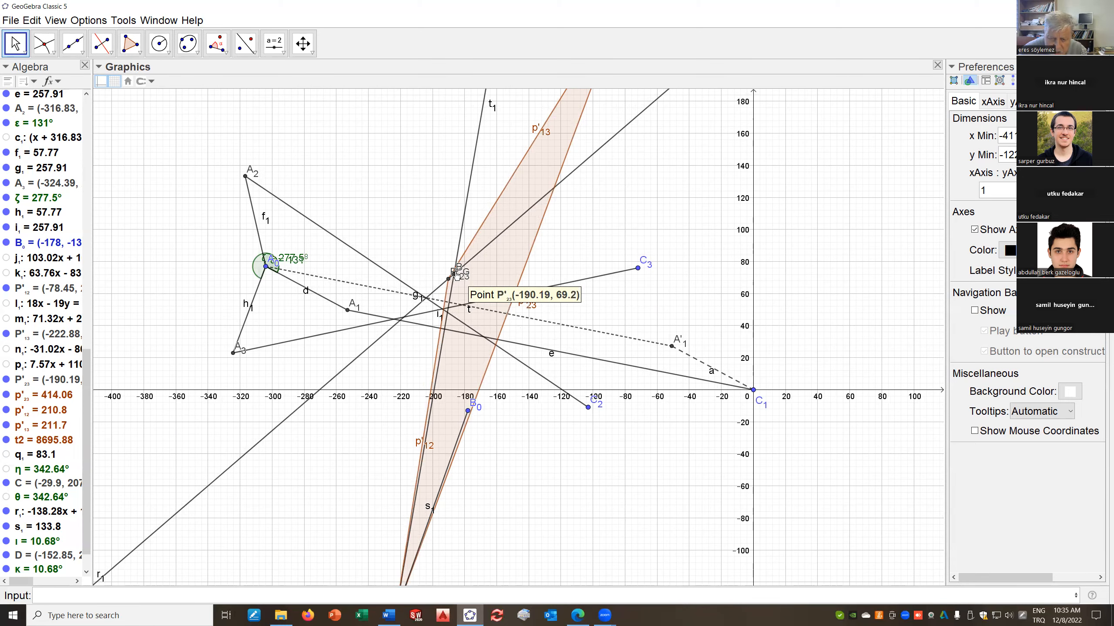
scroll(555, 276, up, 2)
scroll(556, 276, down, 5)
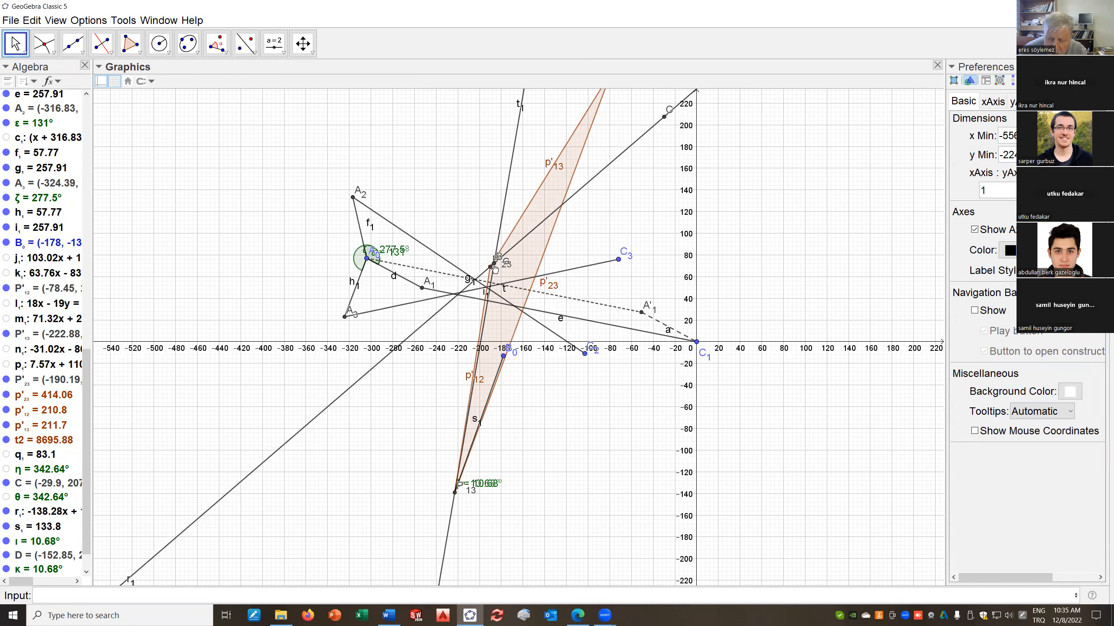
scroll(609, 157, up, 1)
drag(609, 156, 598, 228)
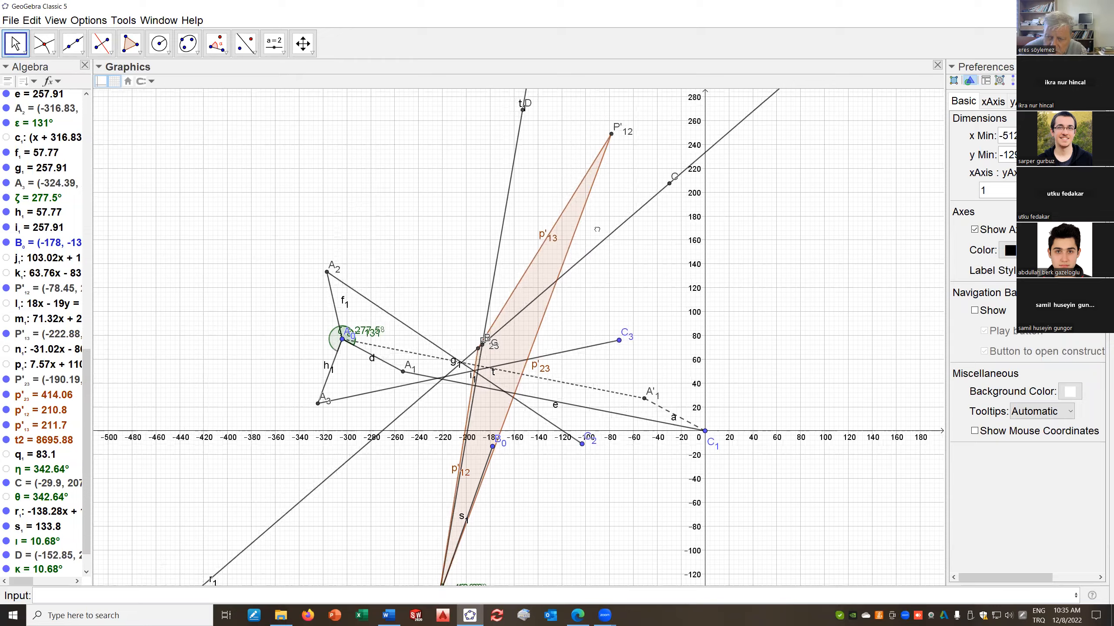
scroll(590, 240, down, 1)
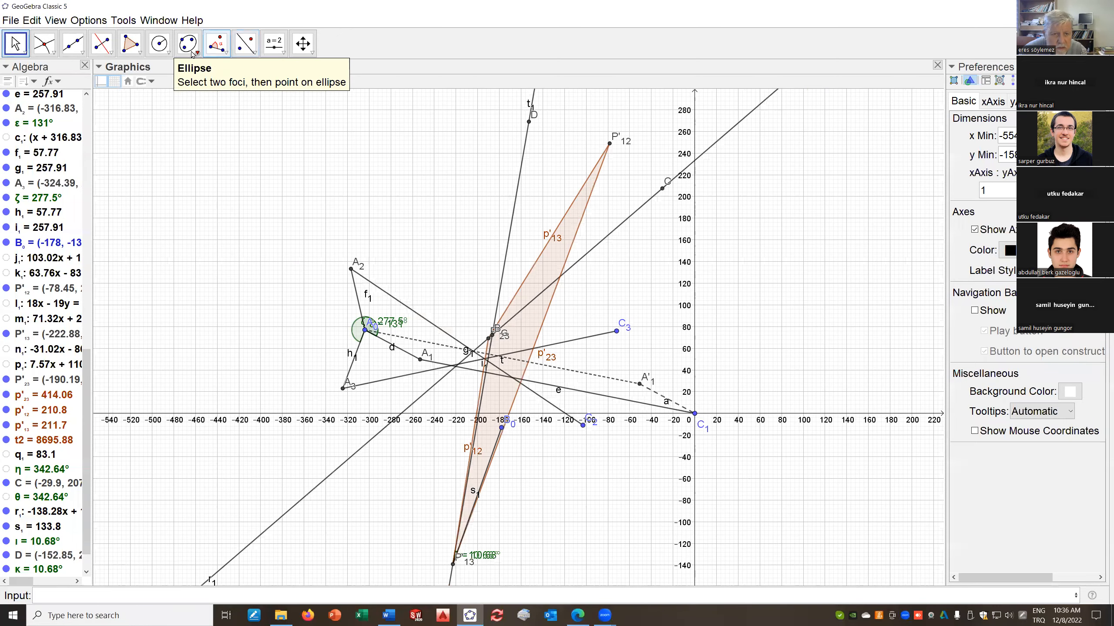
click(236, 52)
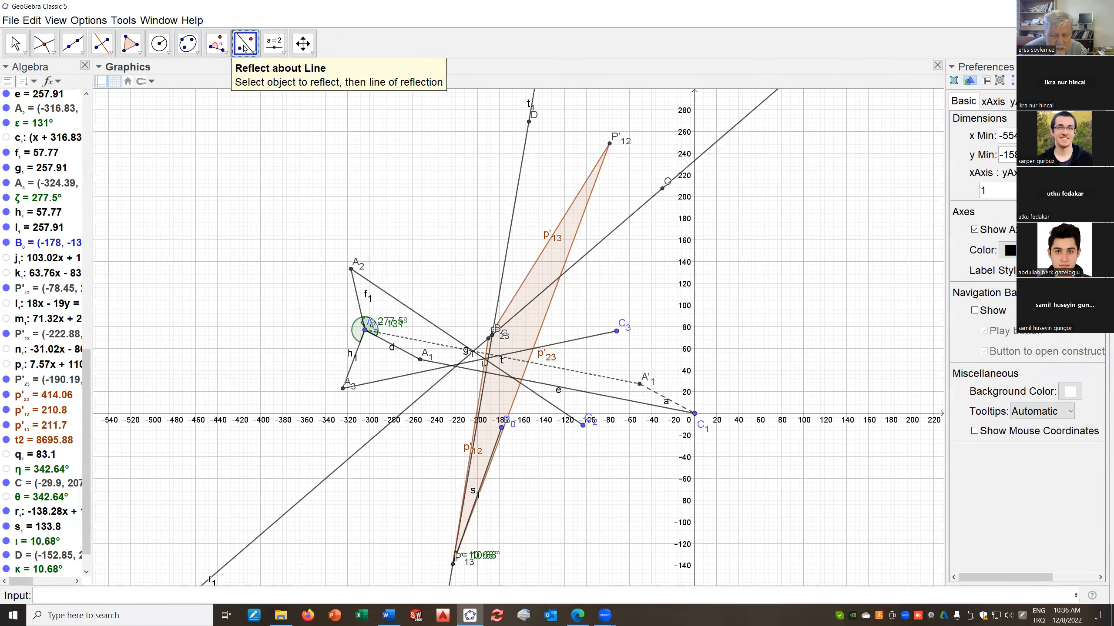
scroll(480, 355, up, 6)
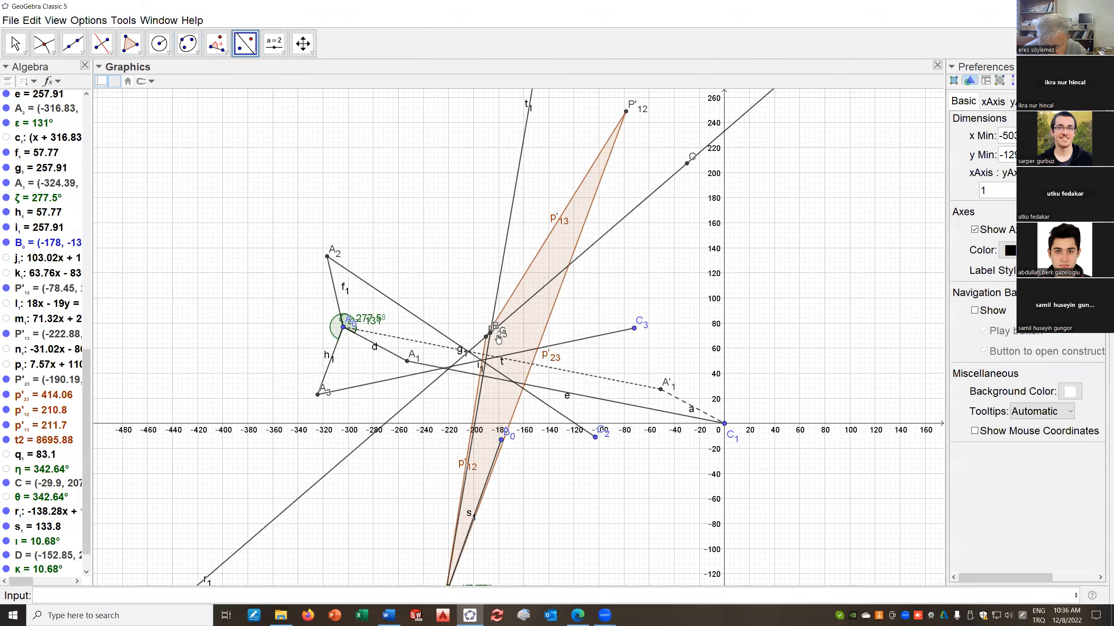
scroll(493, 341, up, 3)
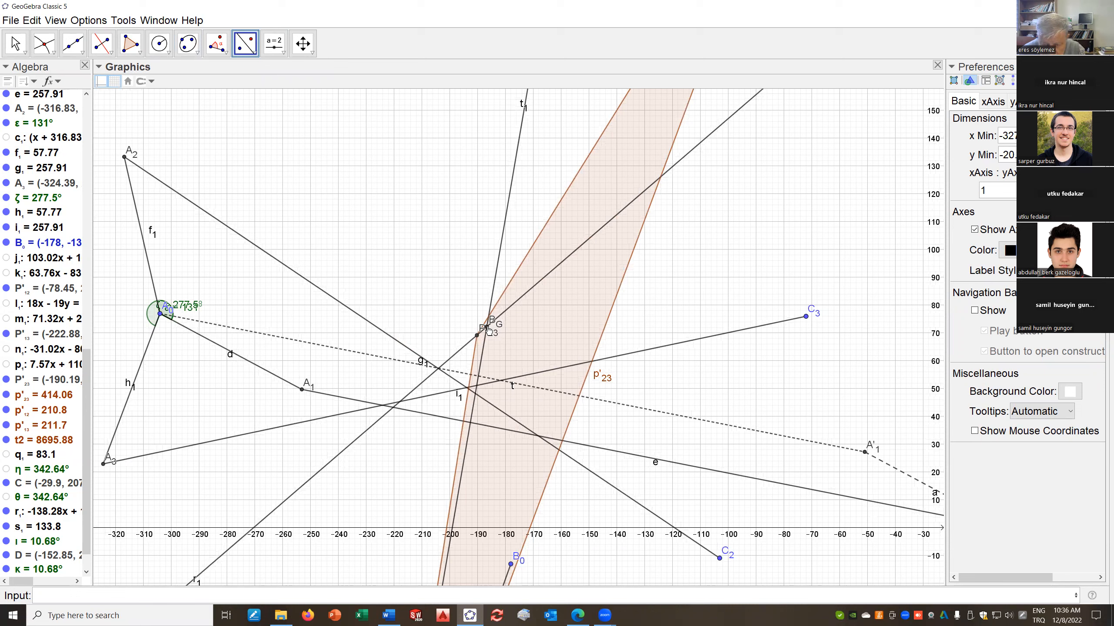
click(488, 329)
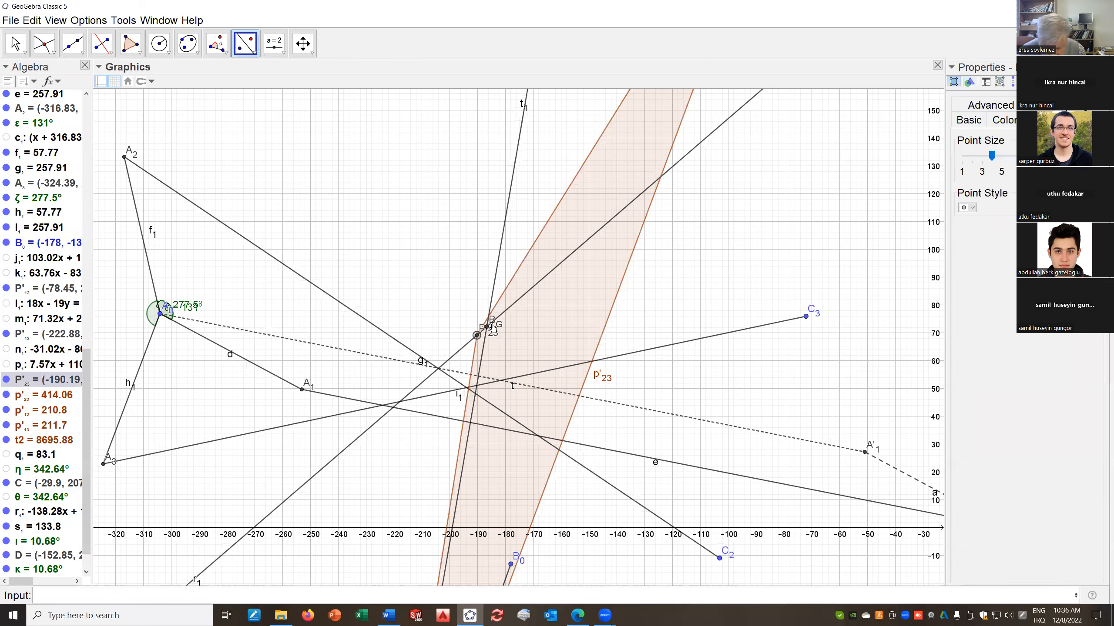
key(Escape)
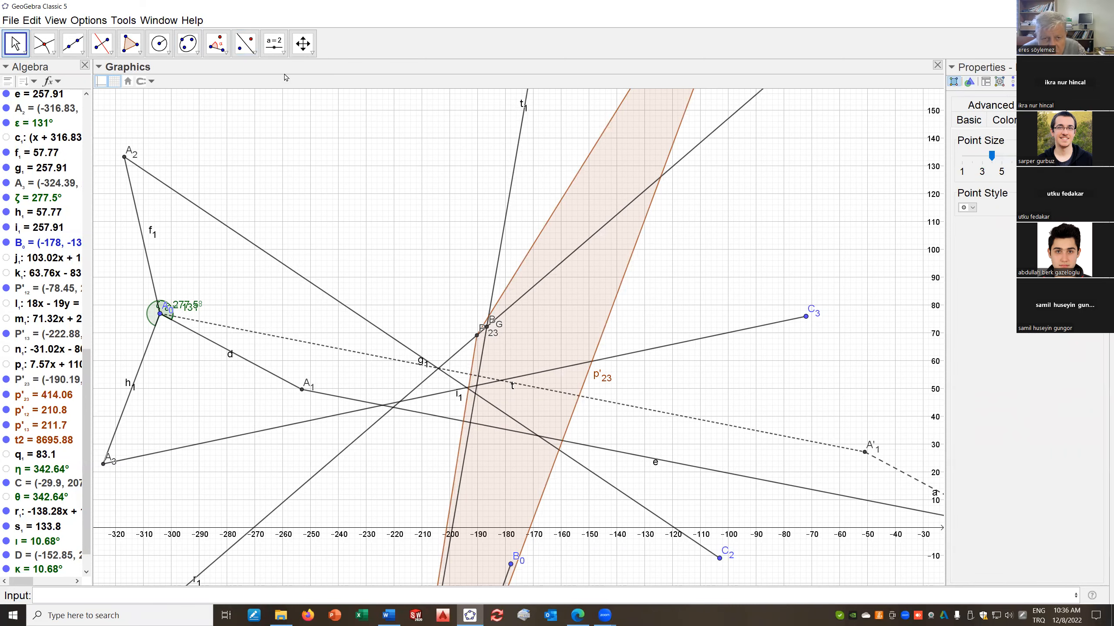
Reflect point B_G about side p'23 of the image pole triangle
click(249, 47)
scroll(504, 334, up, 6)
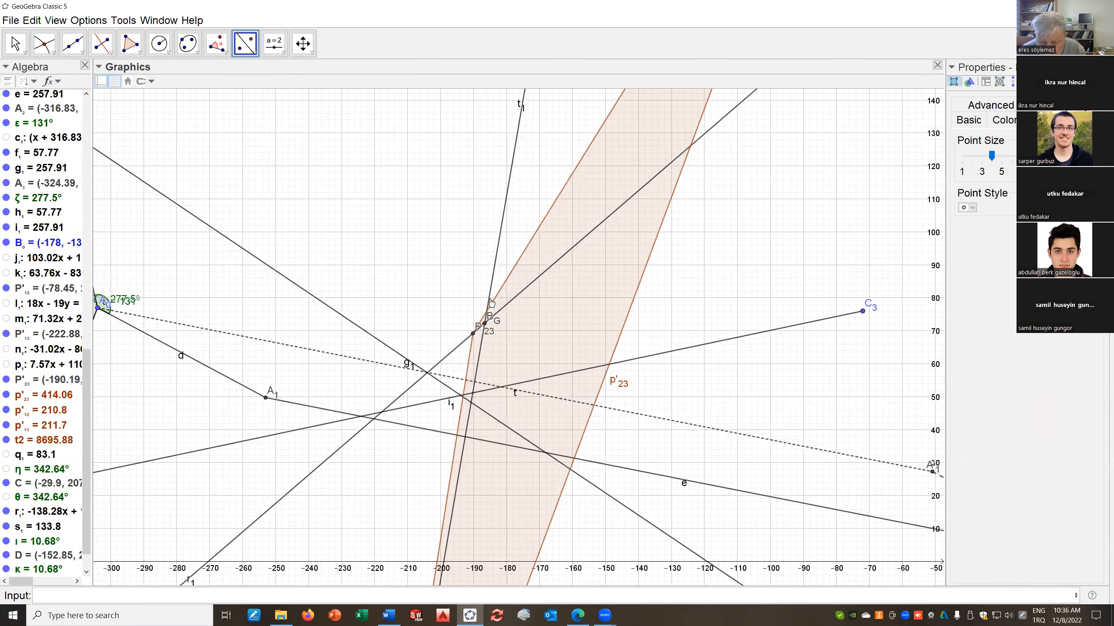
scroll(503, 334, up, 6)
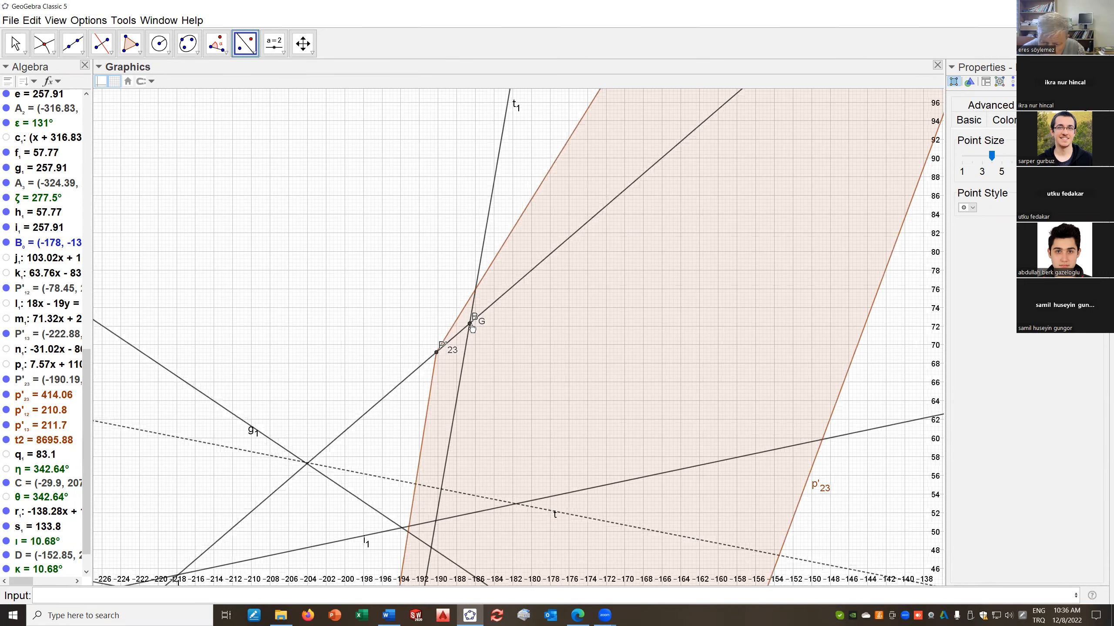
click(470, 325)
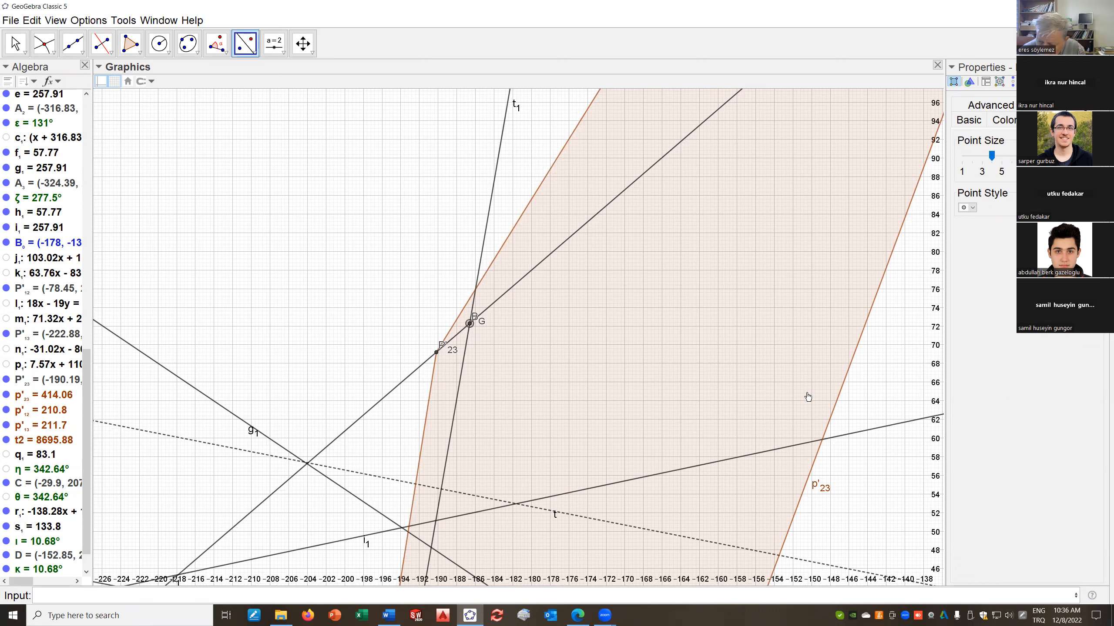
click(834, 410)
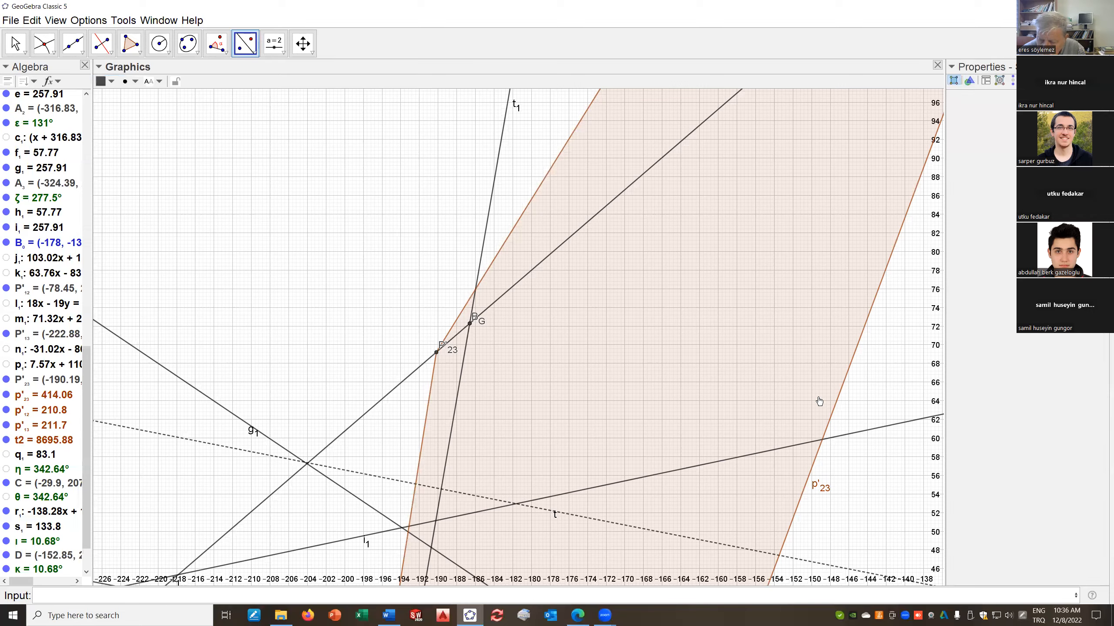
Rename the reflected point E to B_1
scroll(825, 402, down, 5)
scroll(822, 388, down, 7)
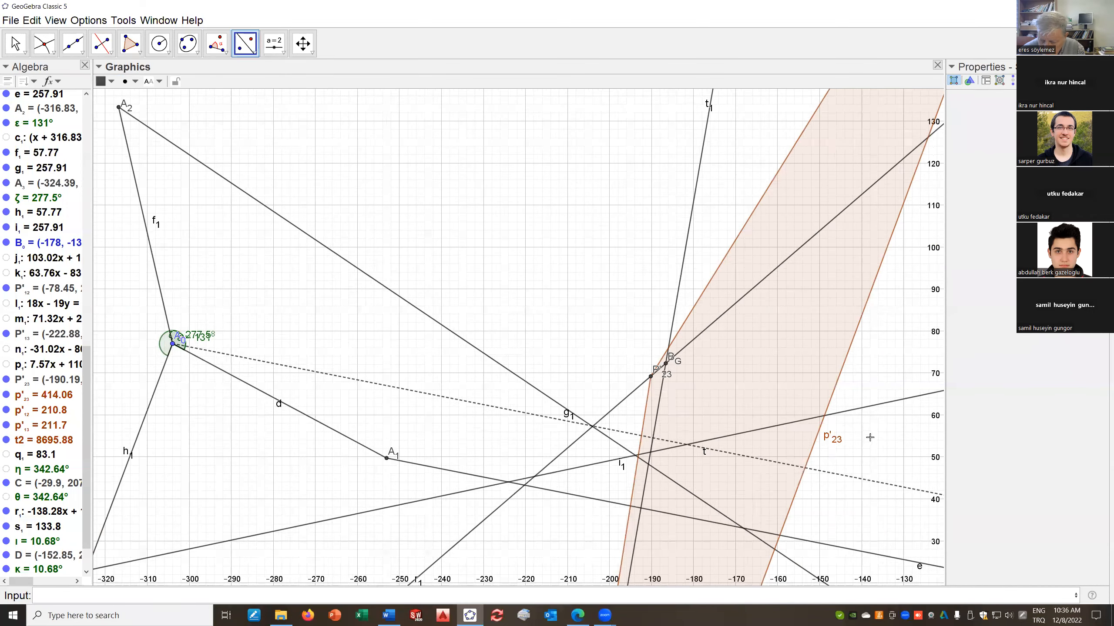
drag(850, 419, 675, 272)
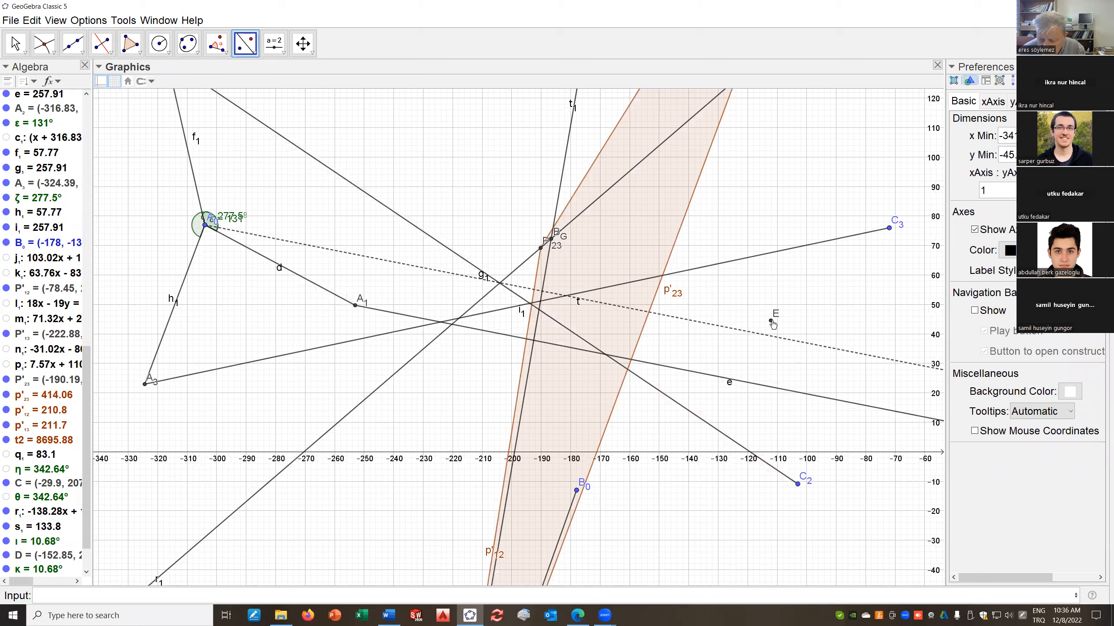
right_click(772, 324)
click(785, 411)
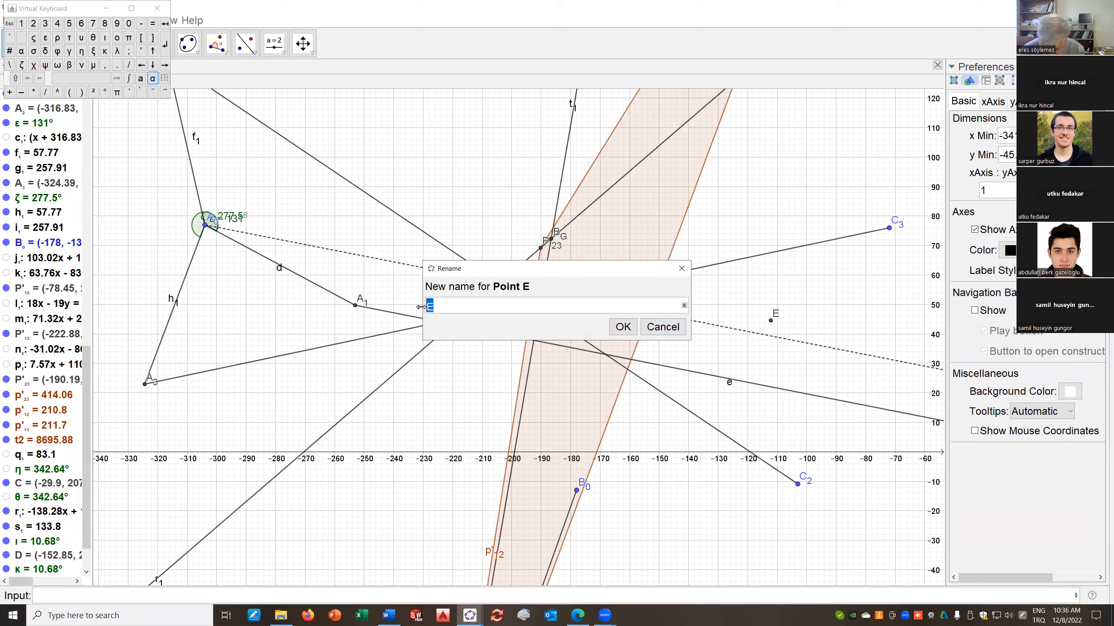
text(B_)
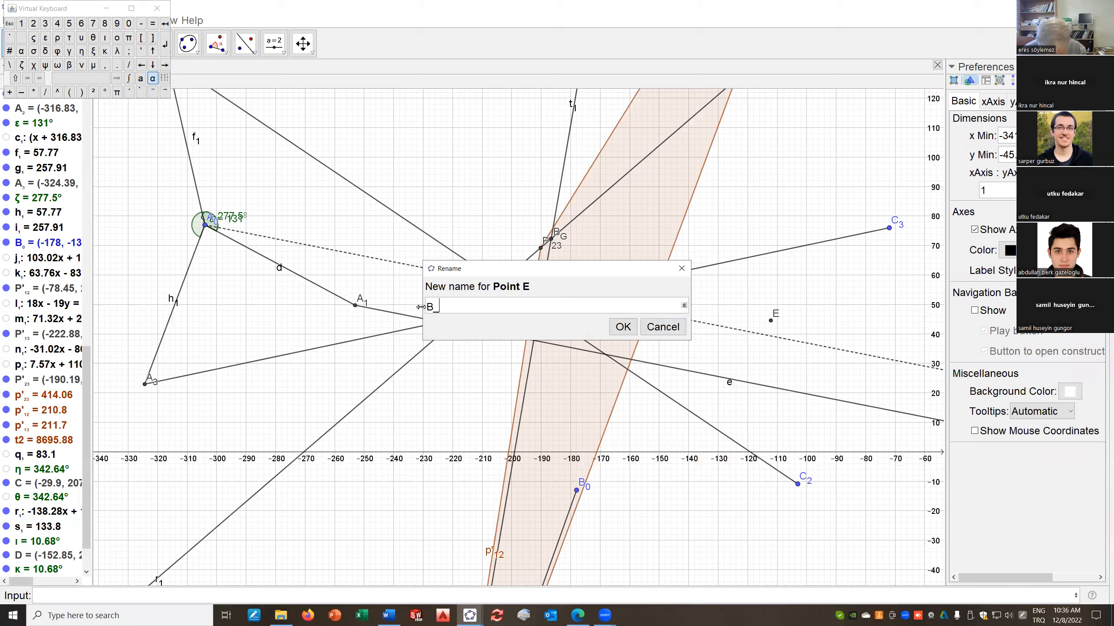
text(1)
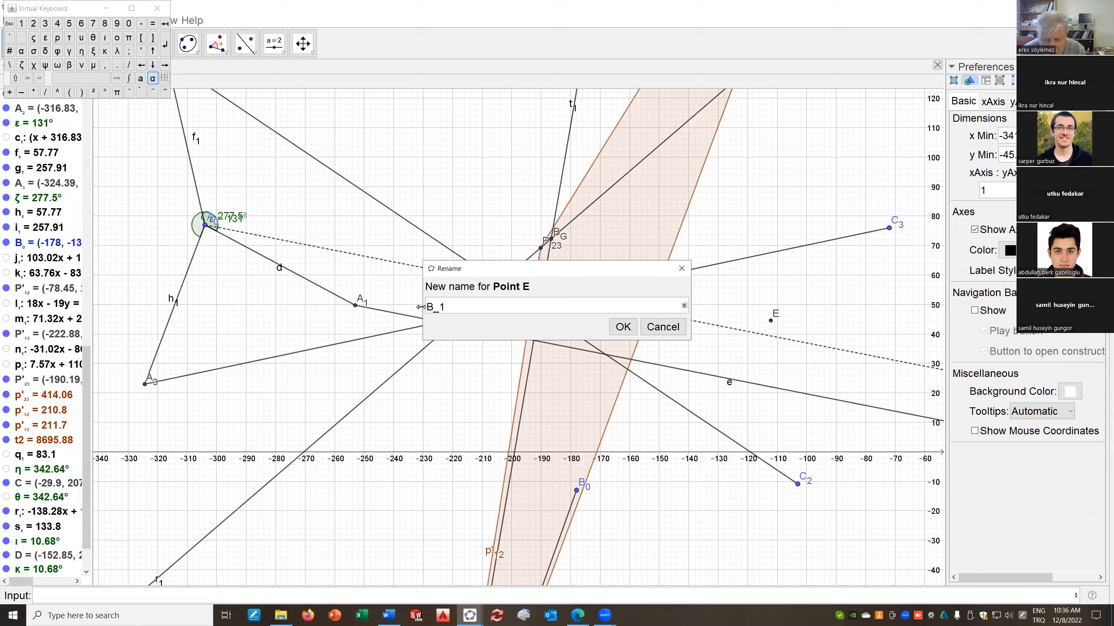
click(622, 327)
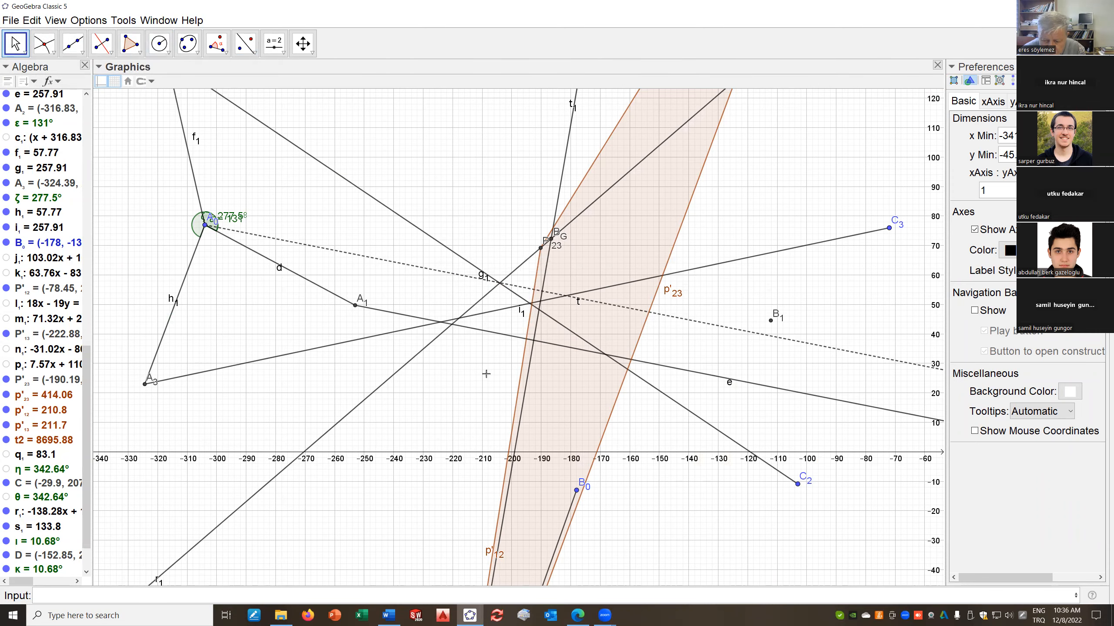
scroll(485, 372, down, 2)
scroll(563, 438, down, 5)
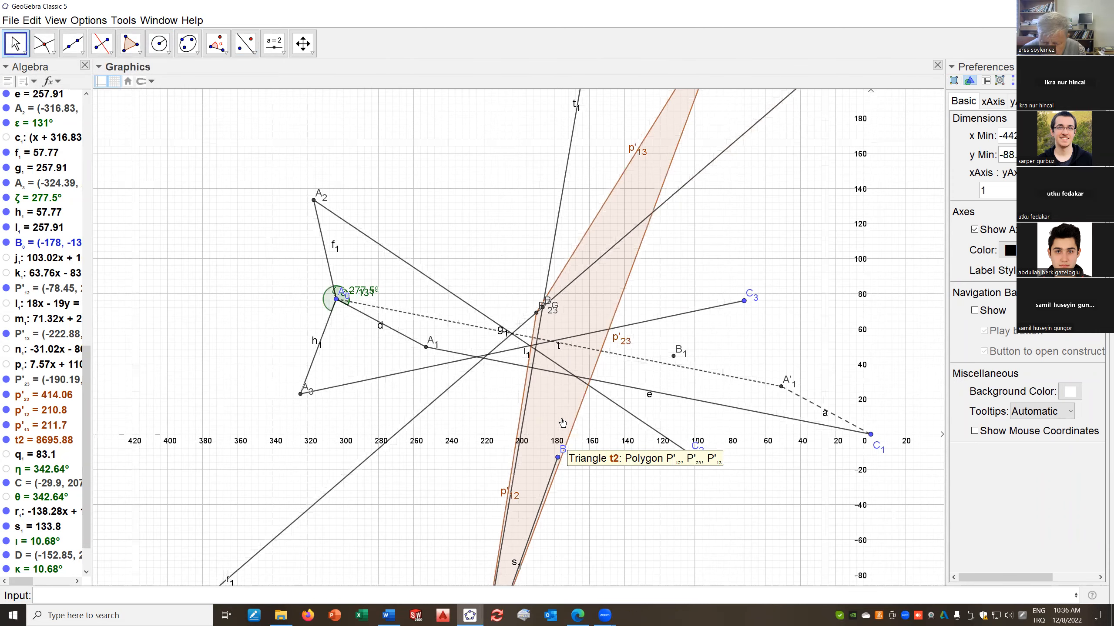
Reflect point B_G about side p'13 of the image pole triangle
scroll(568, 415, down, 4)
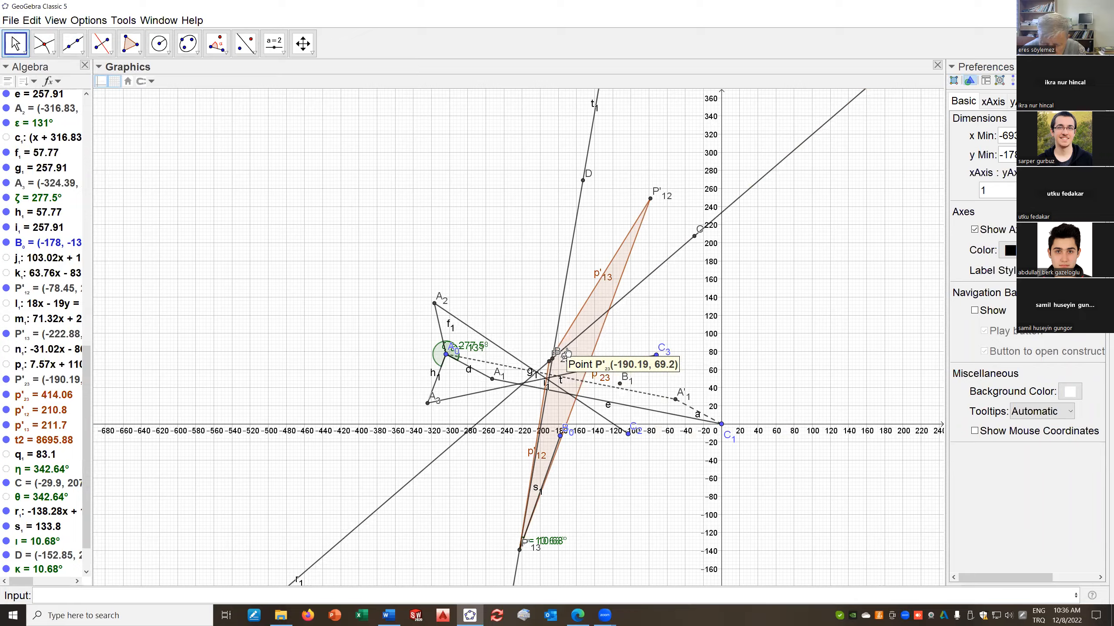
scroll(554, 339, up, 1)
scroll(555, 338, up, 5)
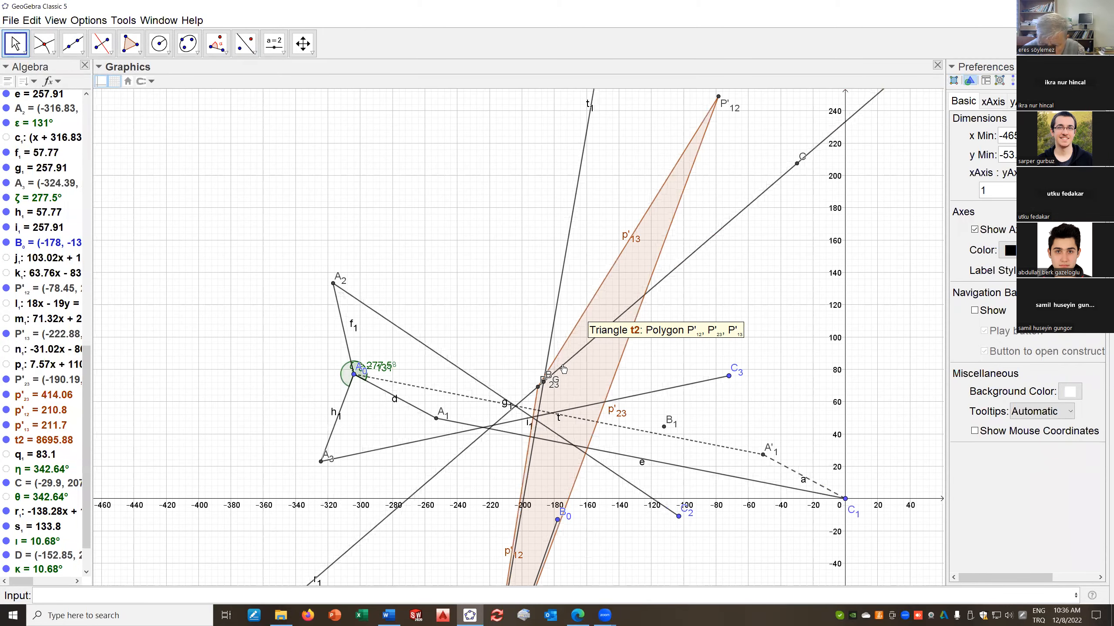
scroll(543, 382, up, 5)
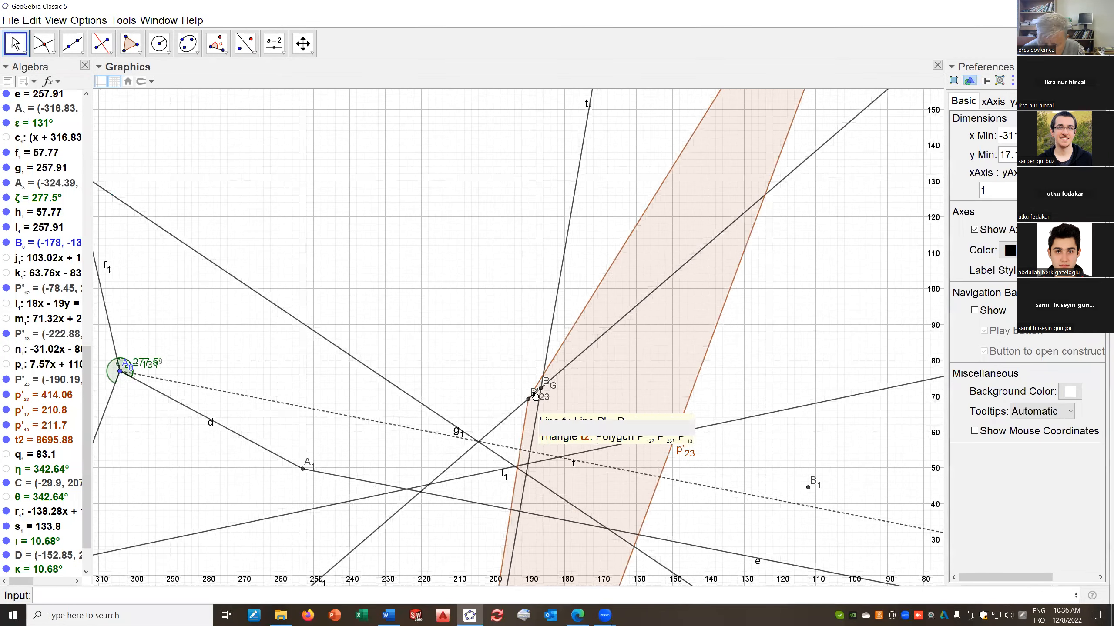
scroll(540, 398, up, 6)
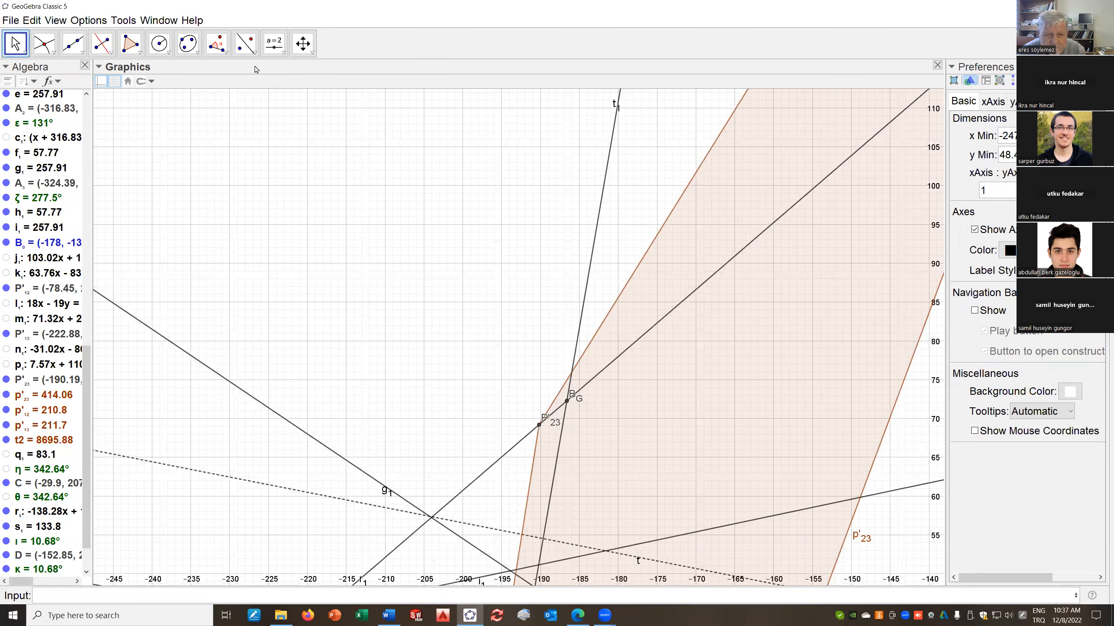
click(245, 43)
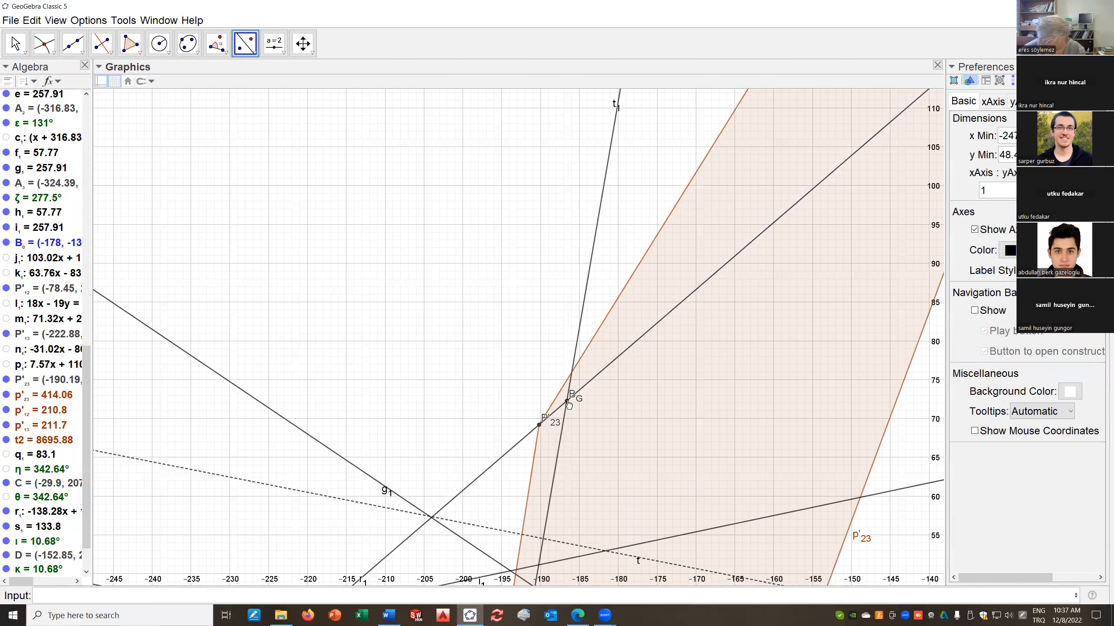
click(567, 402)
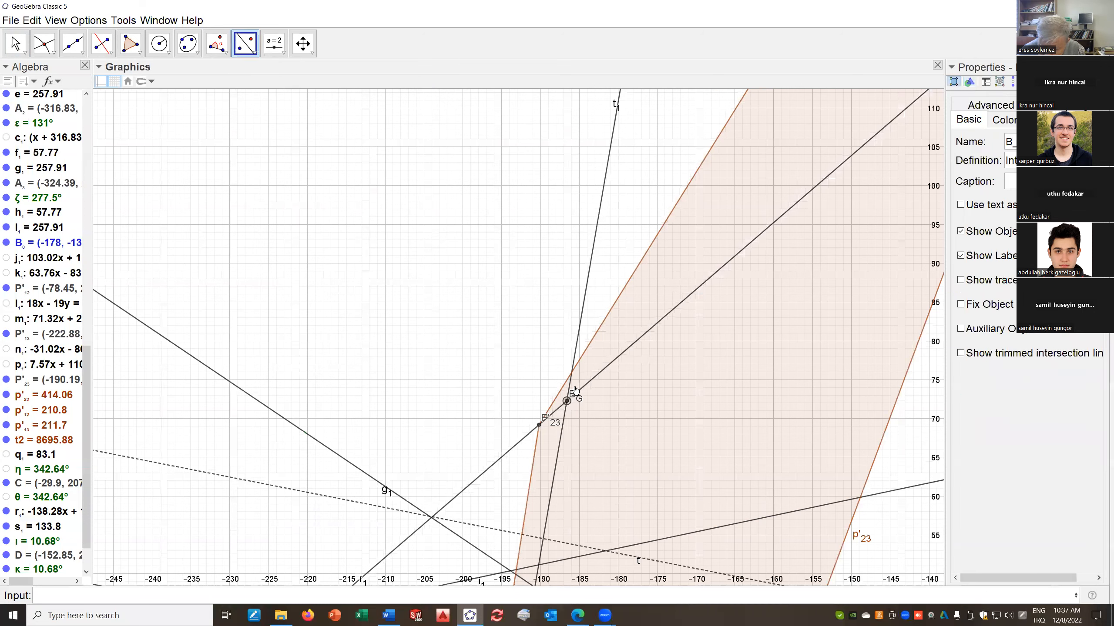
click(582, 357)
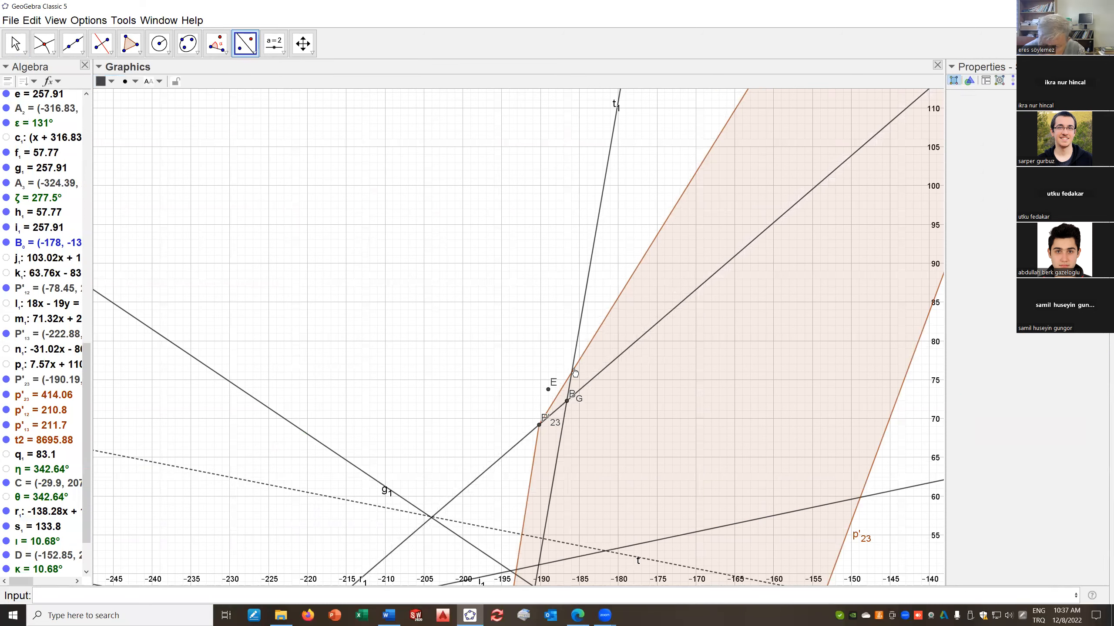
Rename point E, the reflection of B_G about side p'13, to B_3
right_click(548, 391)
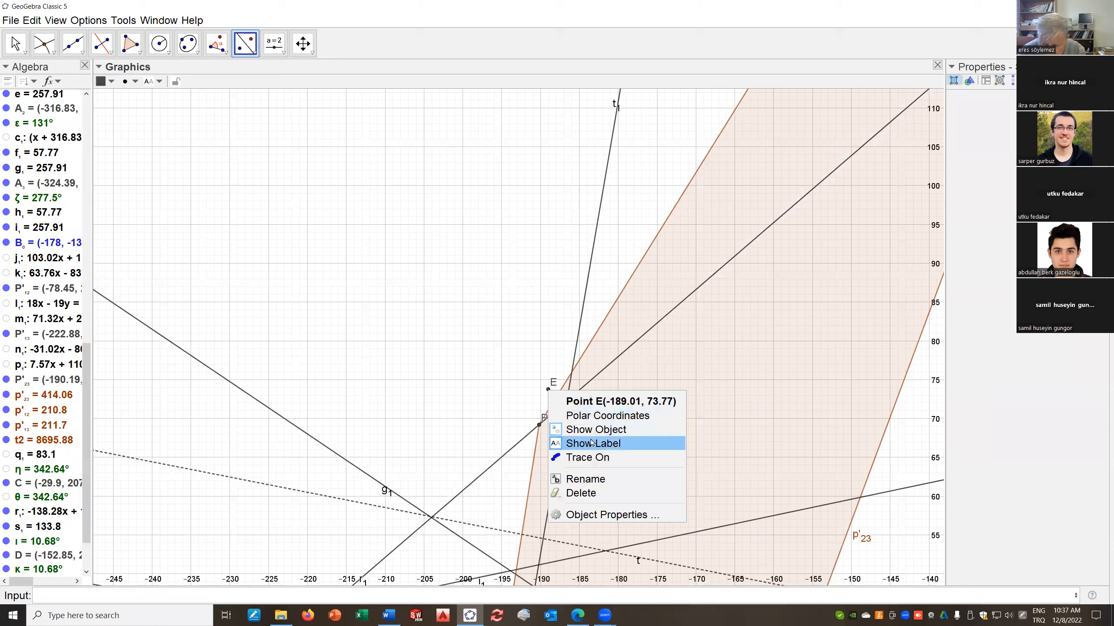
click(596, 480)
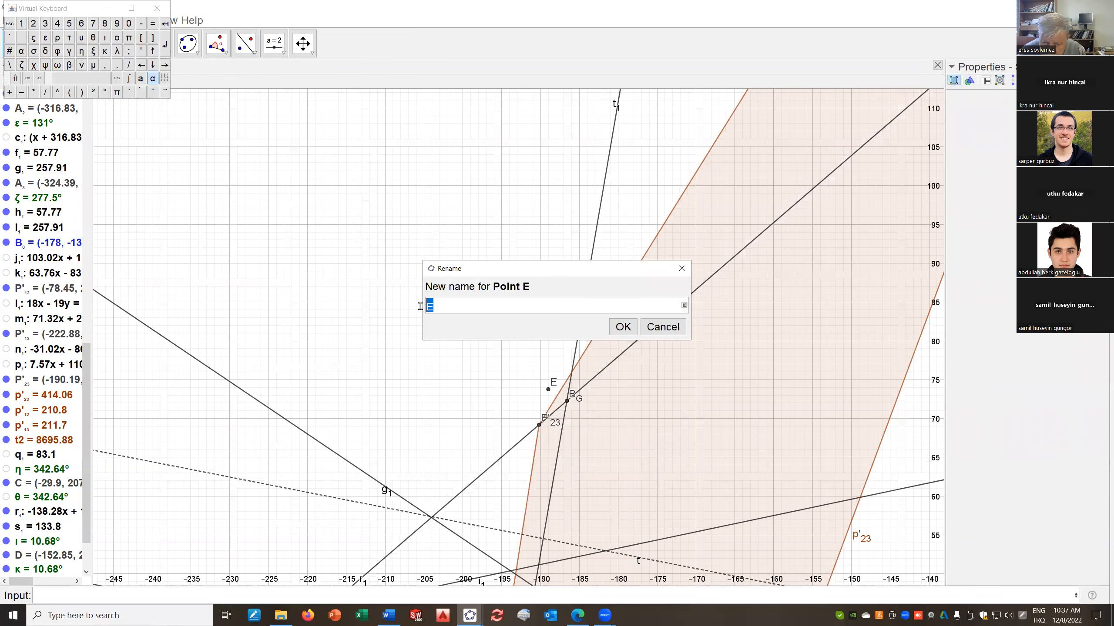
text(B_)
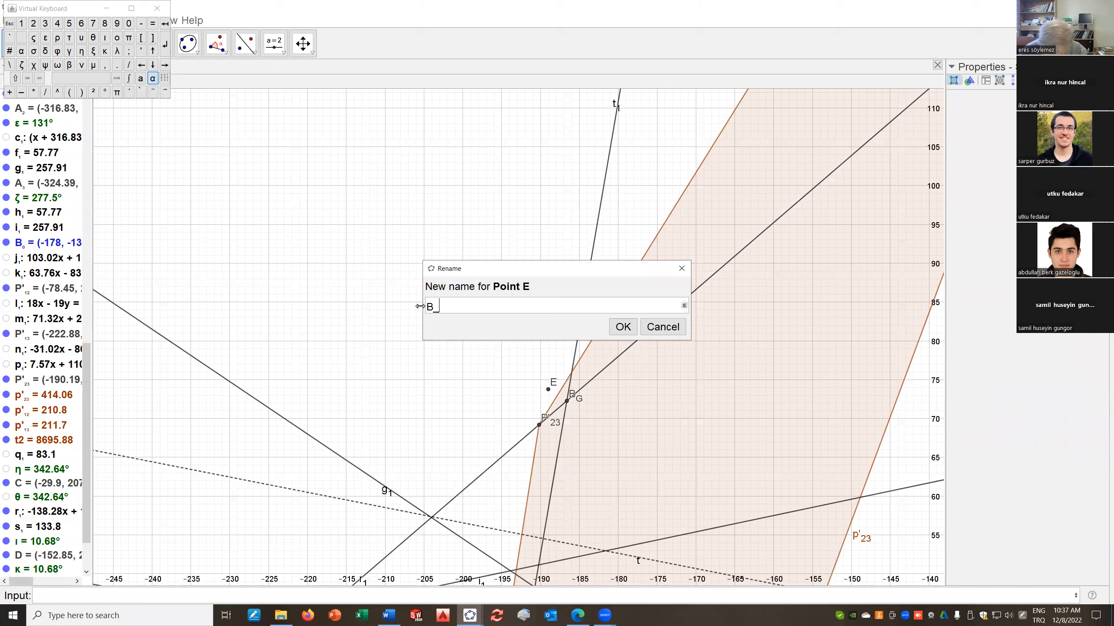
text(3)
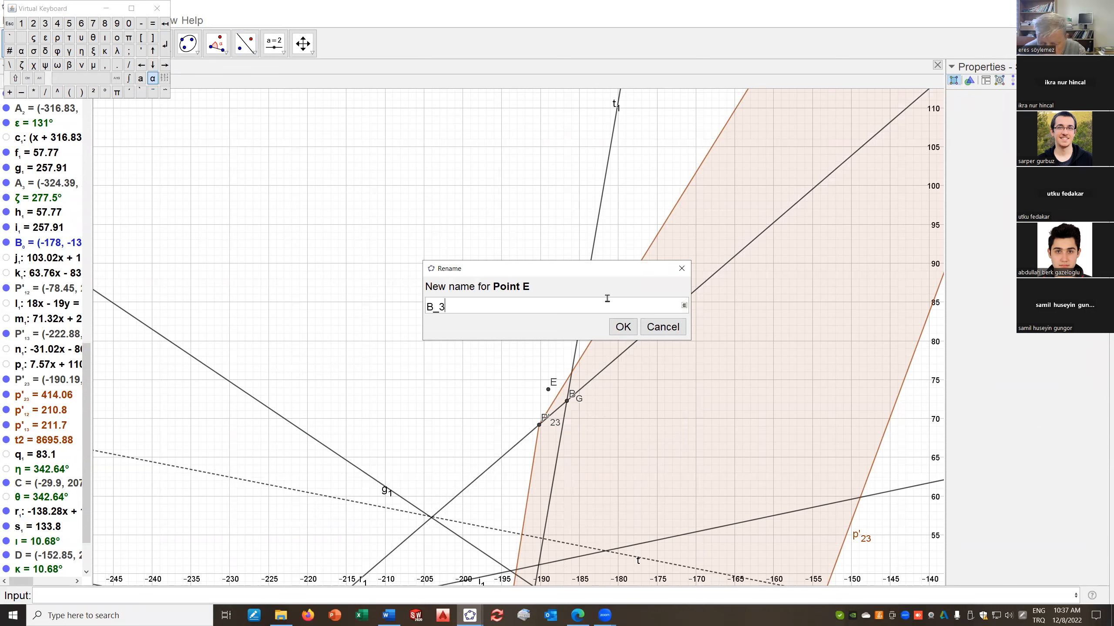
click(622, 327)
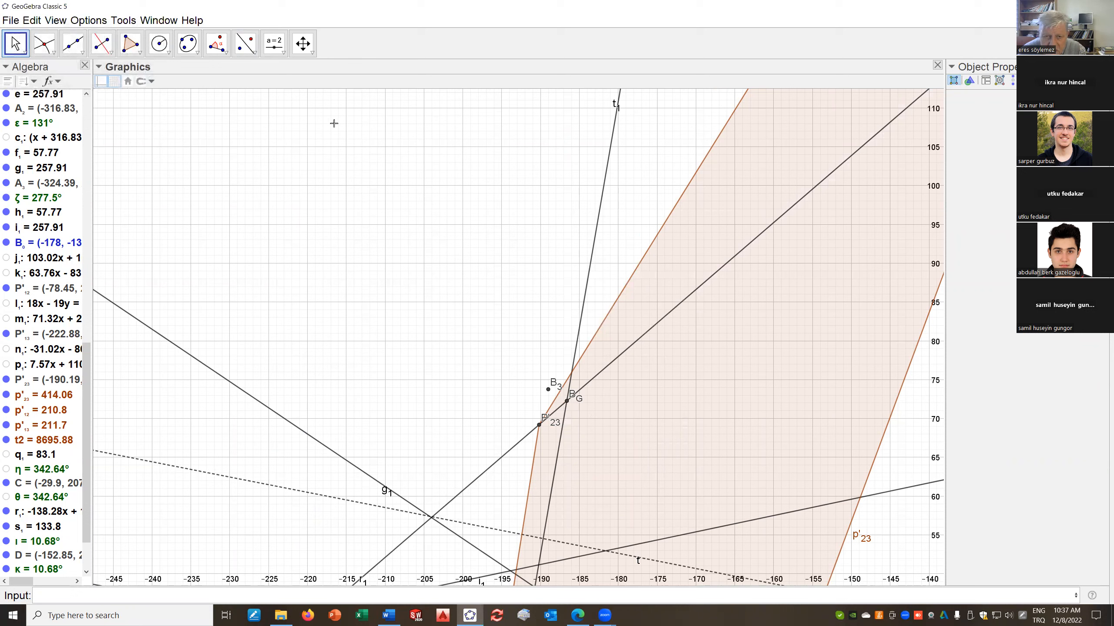
Reflect point B_G about side p'12 of the image pole triangle and rename the reflected point E to B_3
click(245, 44)
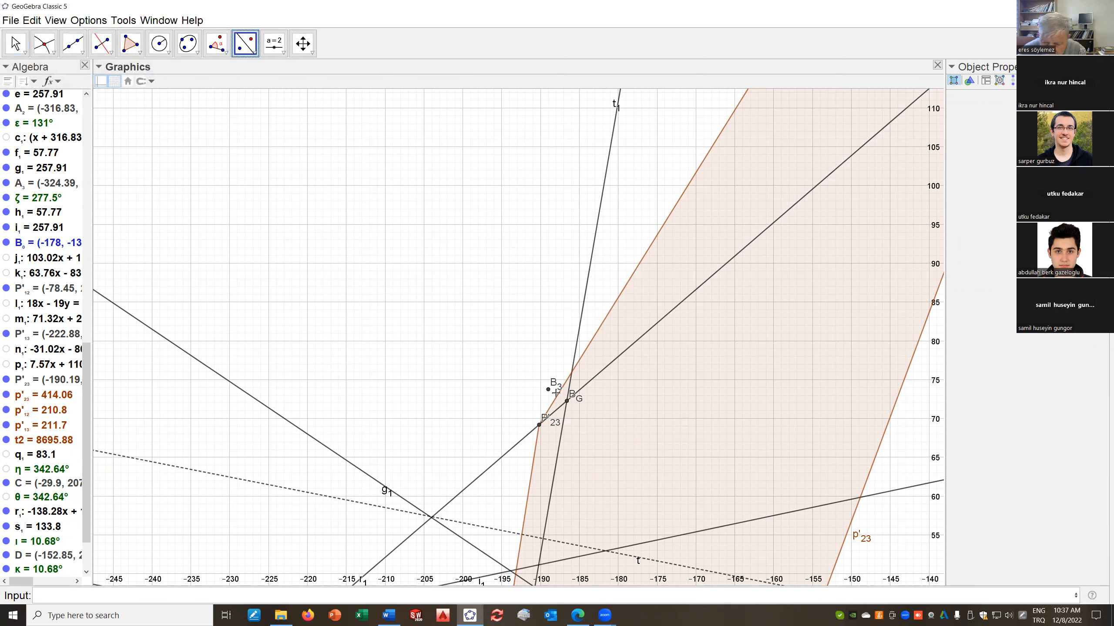
click(567, 402)
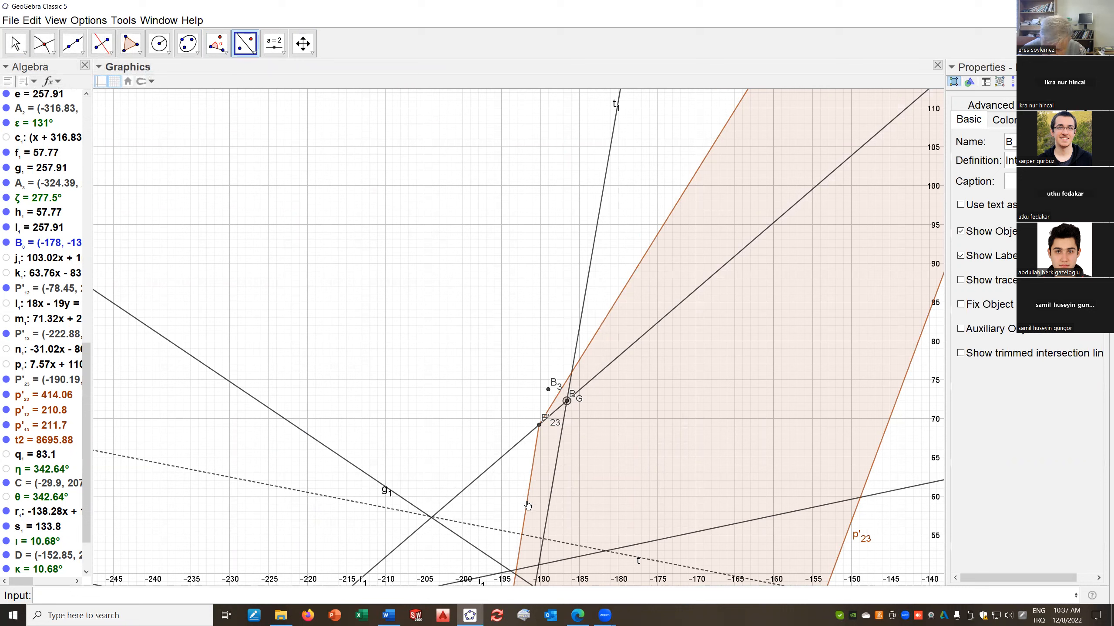
click(520, 394)
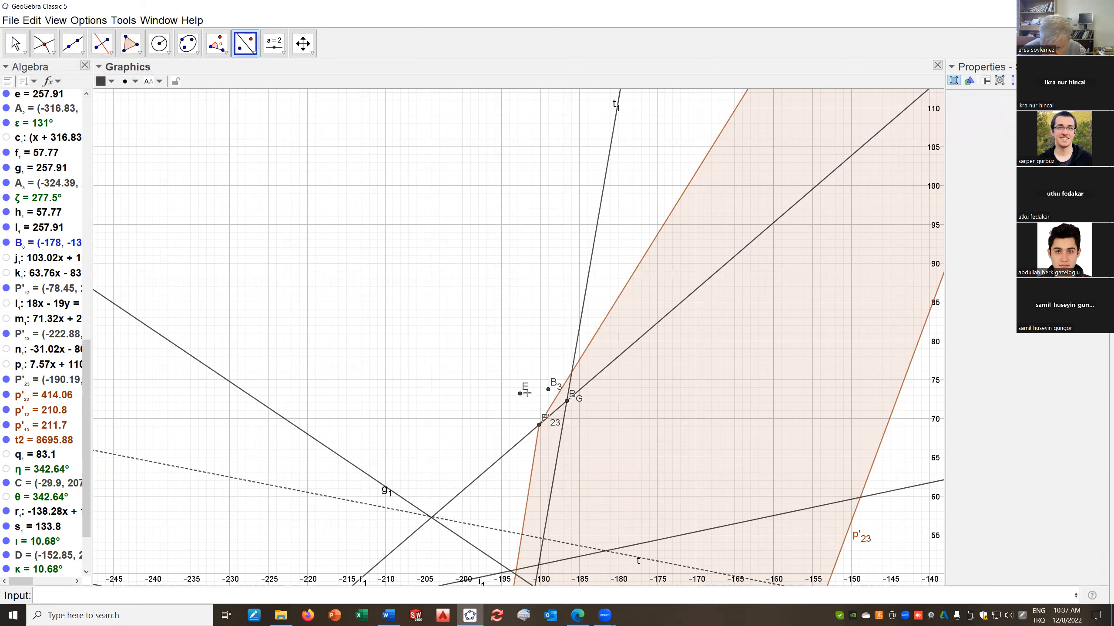
right_click(520, 395)
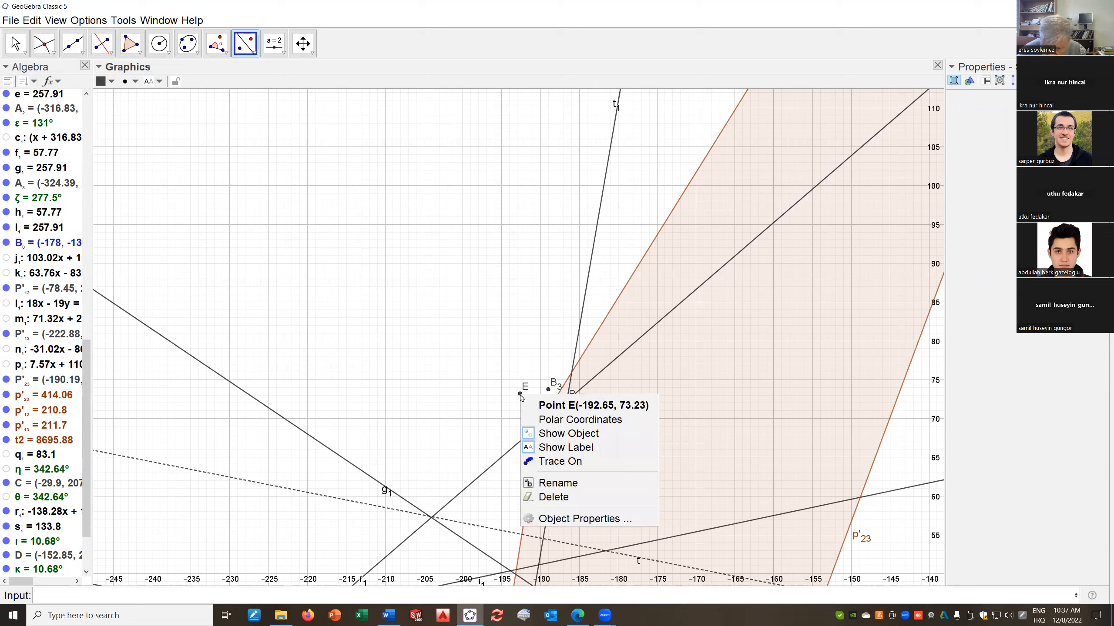
click(559, 484)
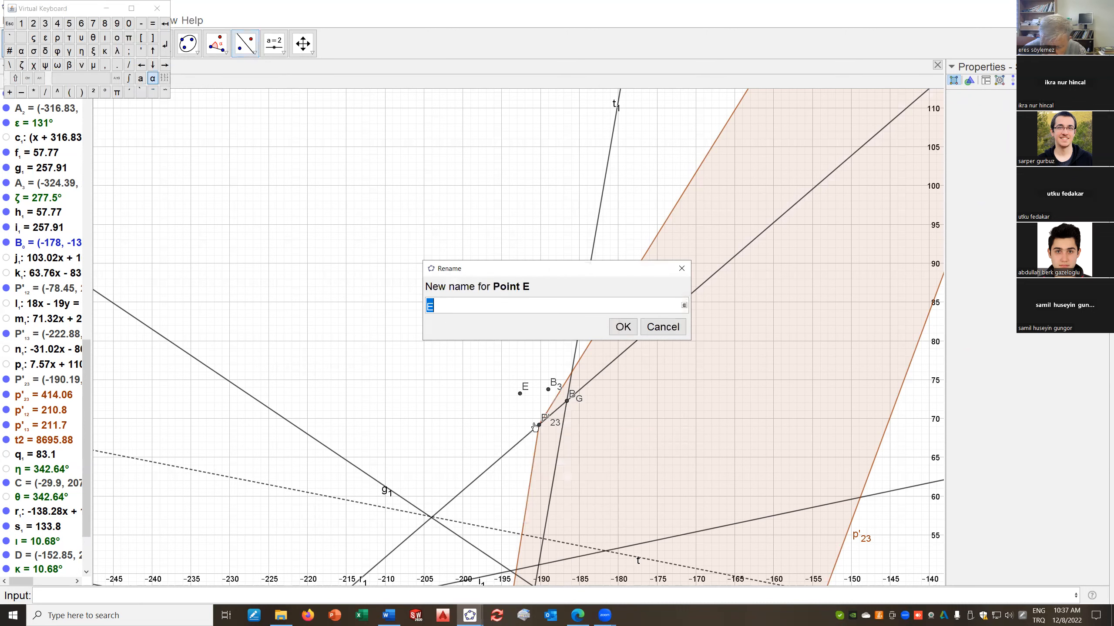
text(B_3)
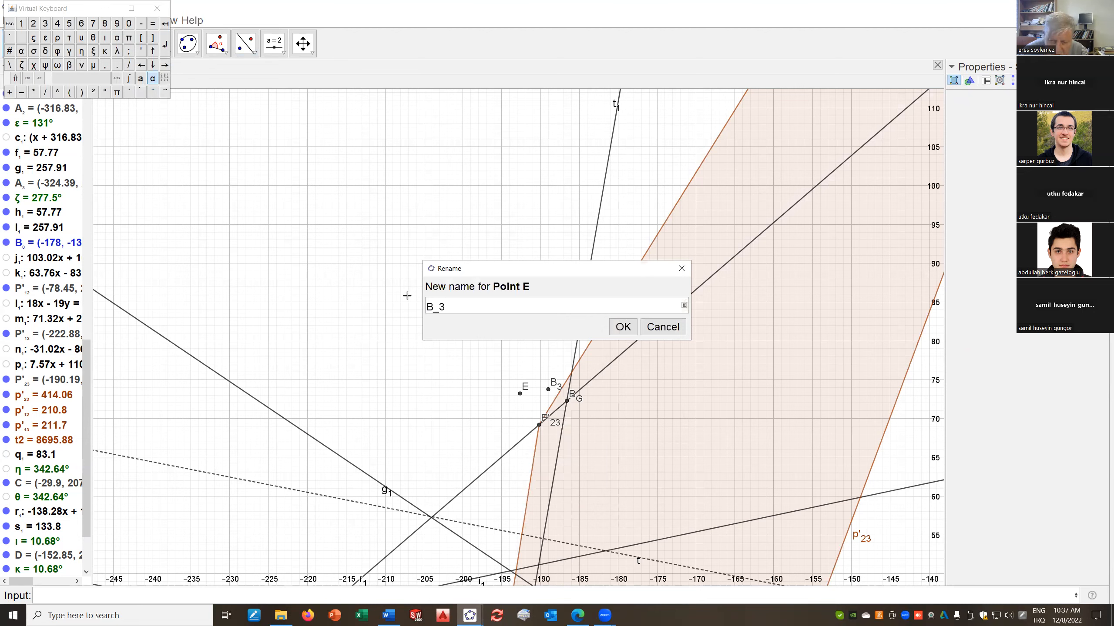
click(622, 327)
Hide lines t_1 and r_1, which cross at B_G
scroll(678, 338, down, 5)
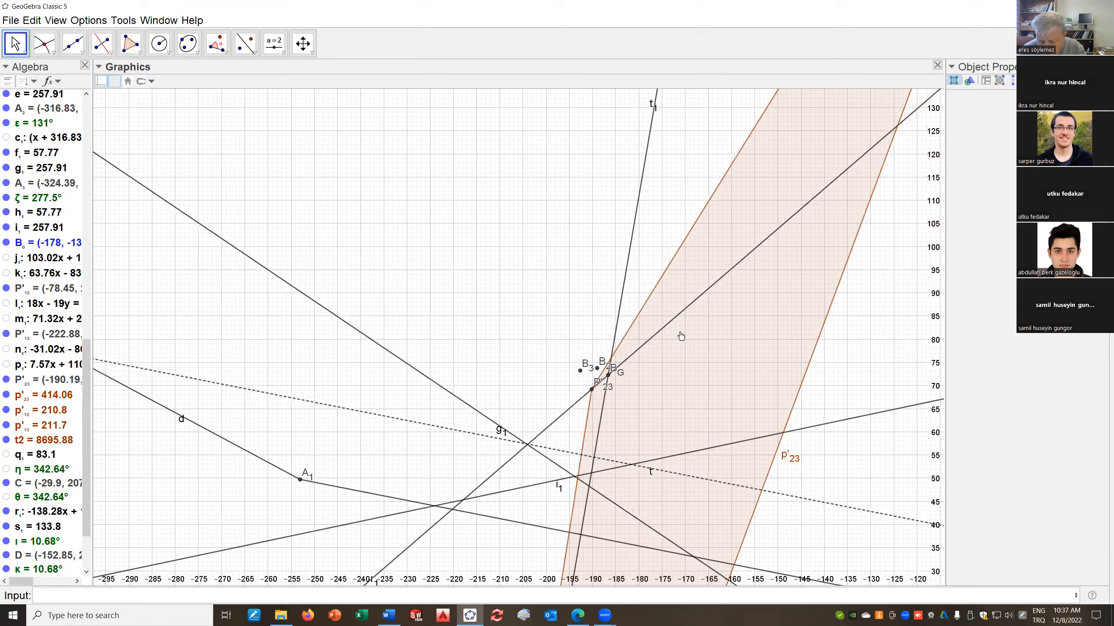
scroll(681, 335, down, 10)
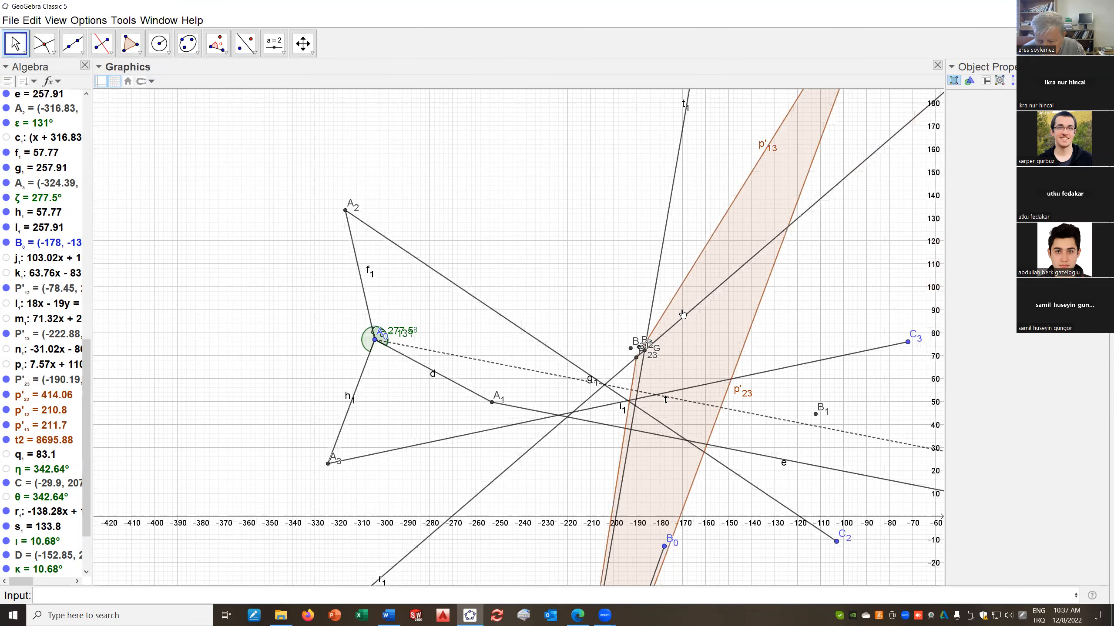
scroll(682, 314, down, 3)
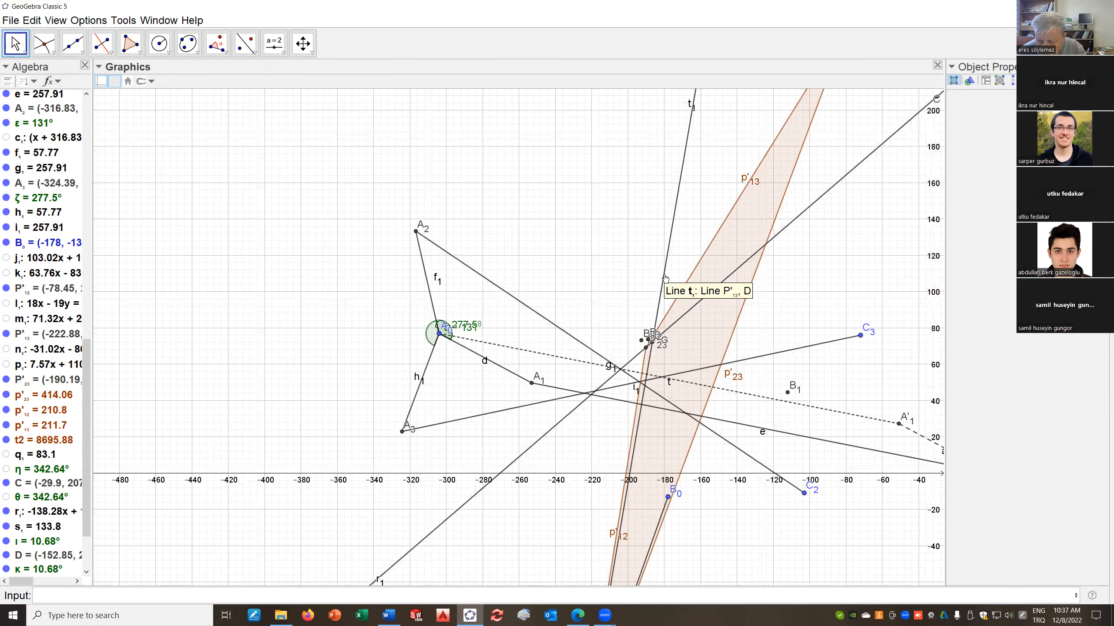
right_click(665, 278)
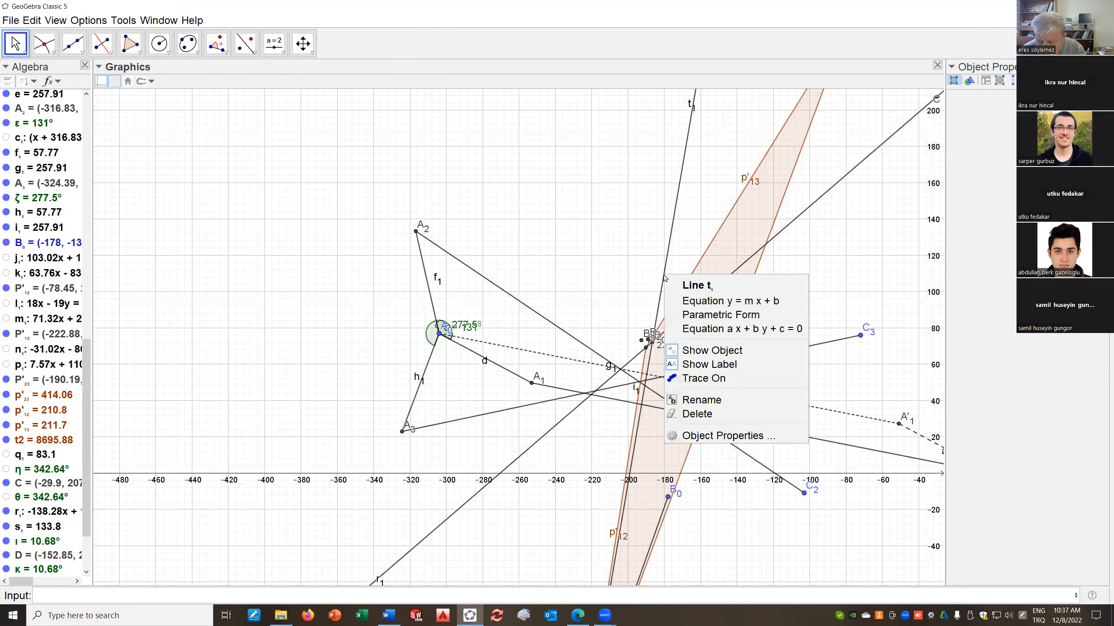
click(723, 356)
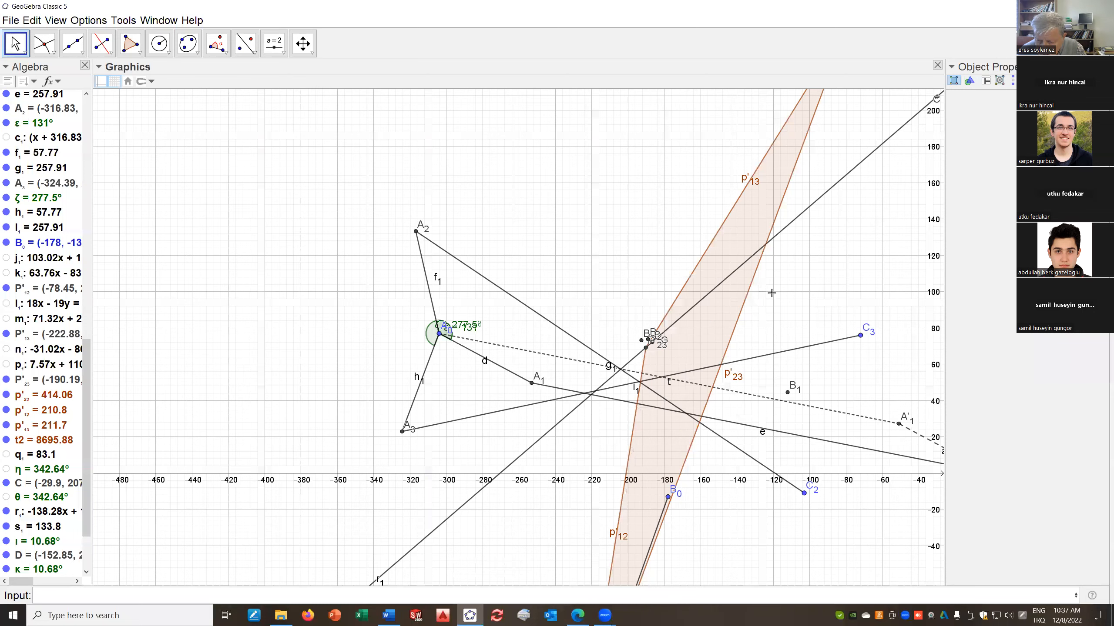
right_click(789, 222)
click(831, 298)
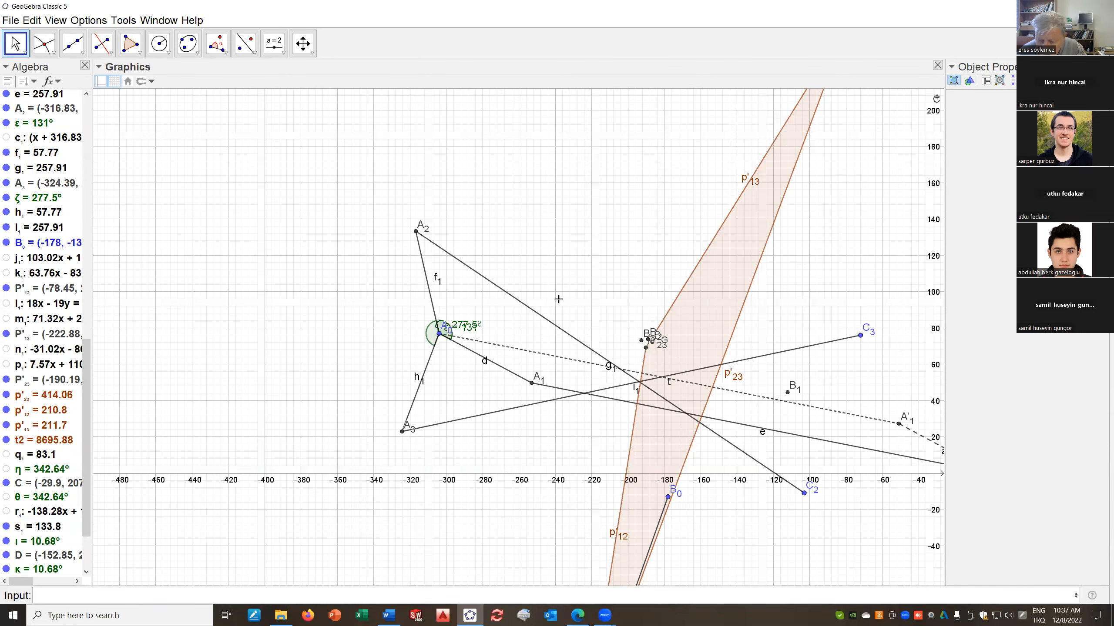
Draw one segment from P'13 to B_1 and another from B_1 to C_3
scroll(559, 300, down, 2)
drag(593, 250, 479, 139)
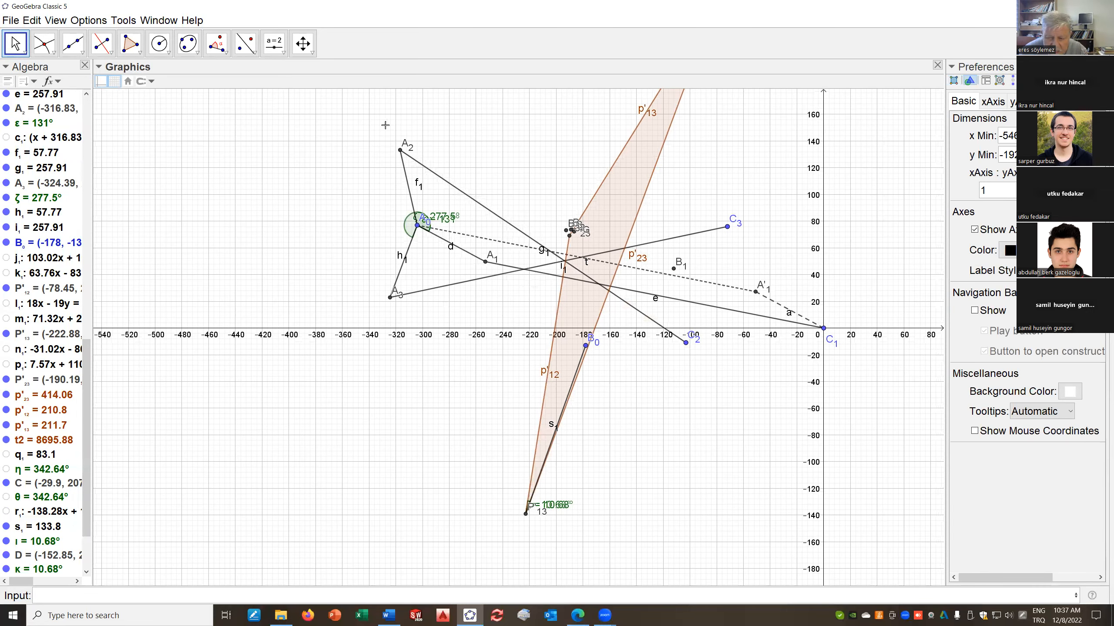
click(83, 52)
click(78, 93)
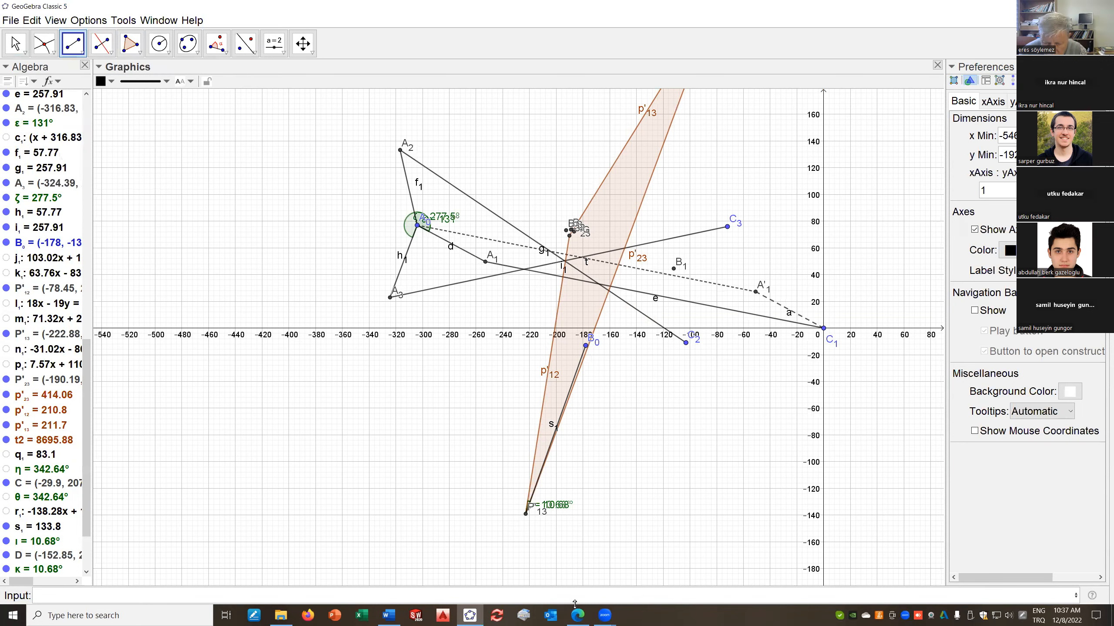
click(526, 514)
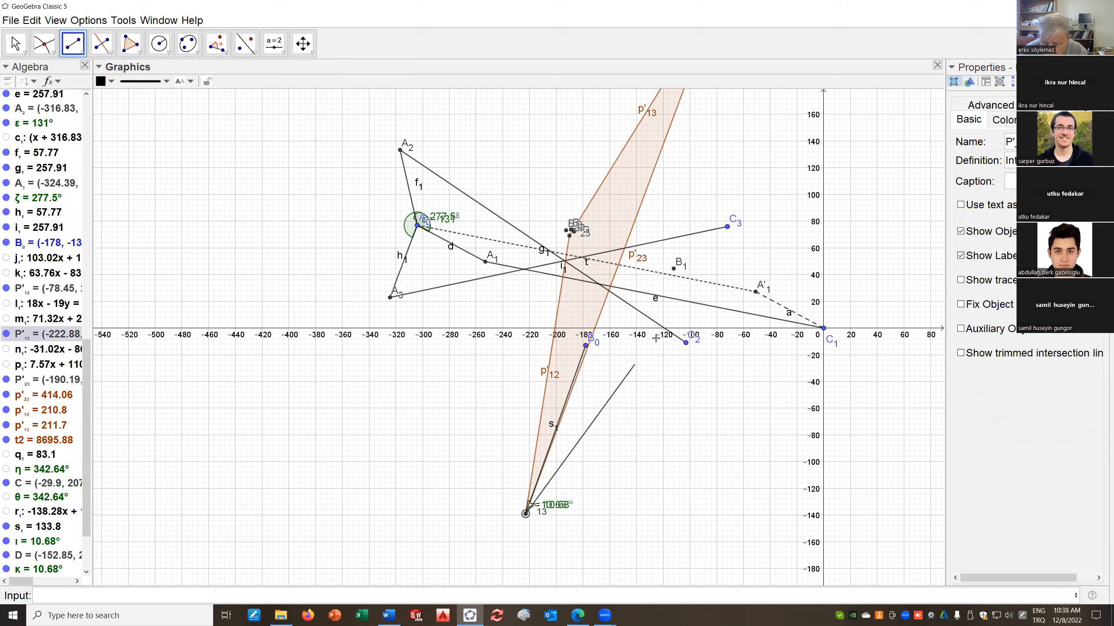
click(674, 270)
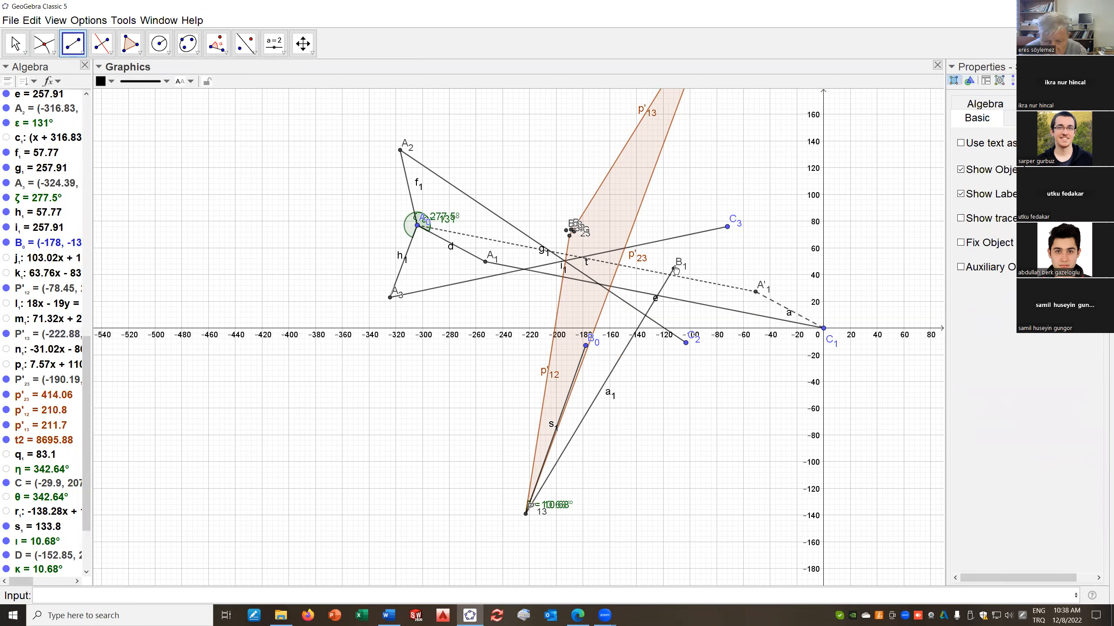
click(674, 270)
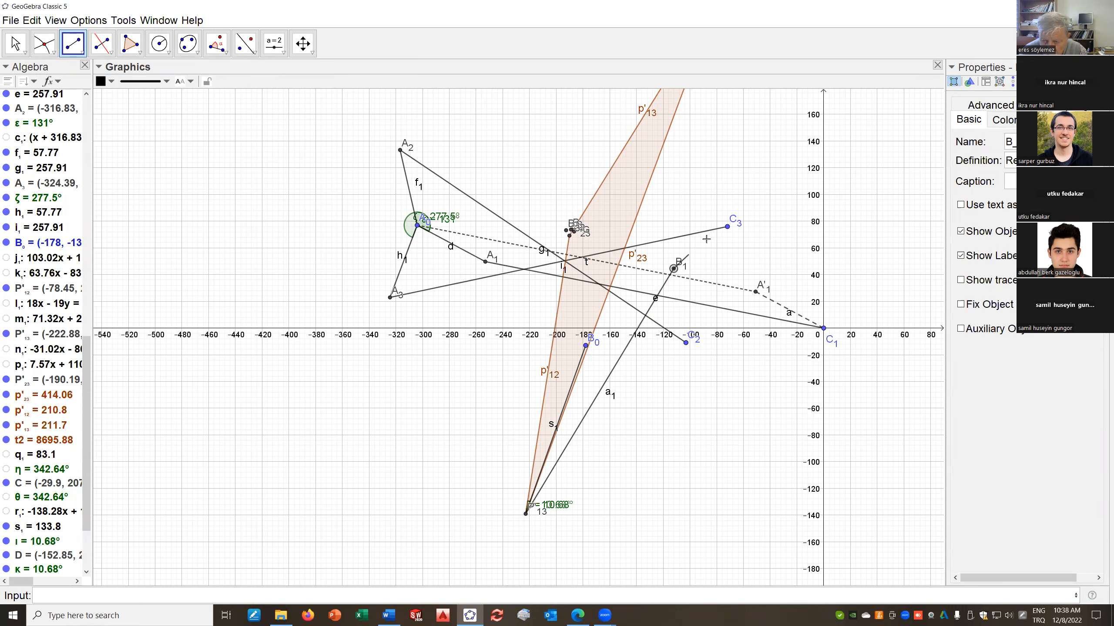
click(727, 227)
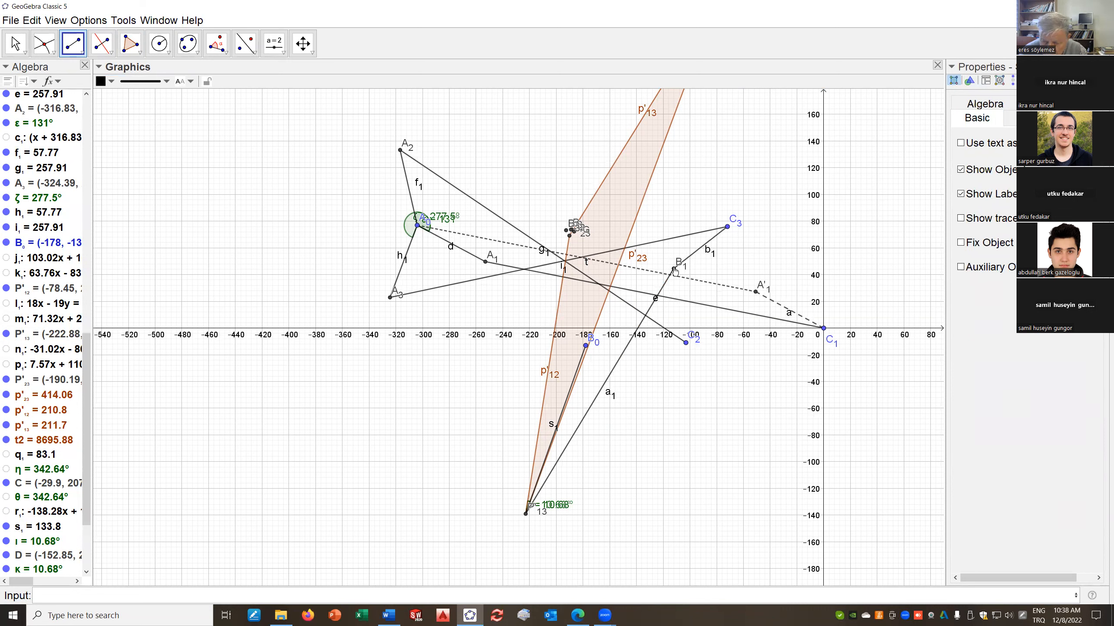
click(674, 269)
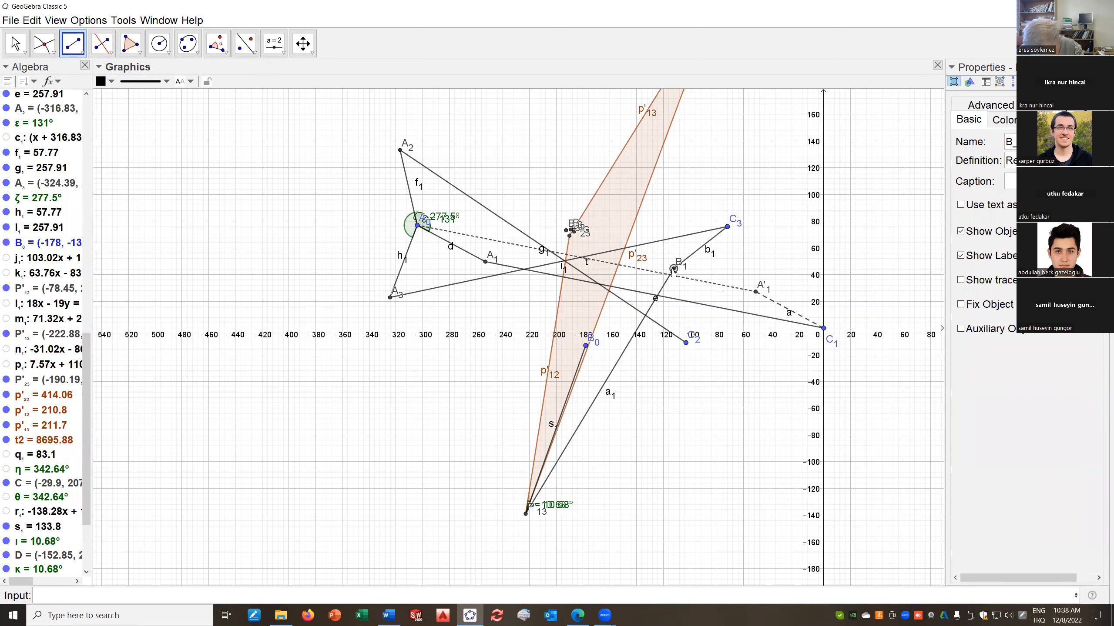
right_click(701, 251)
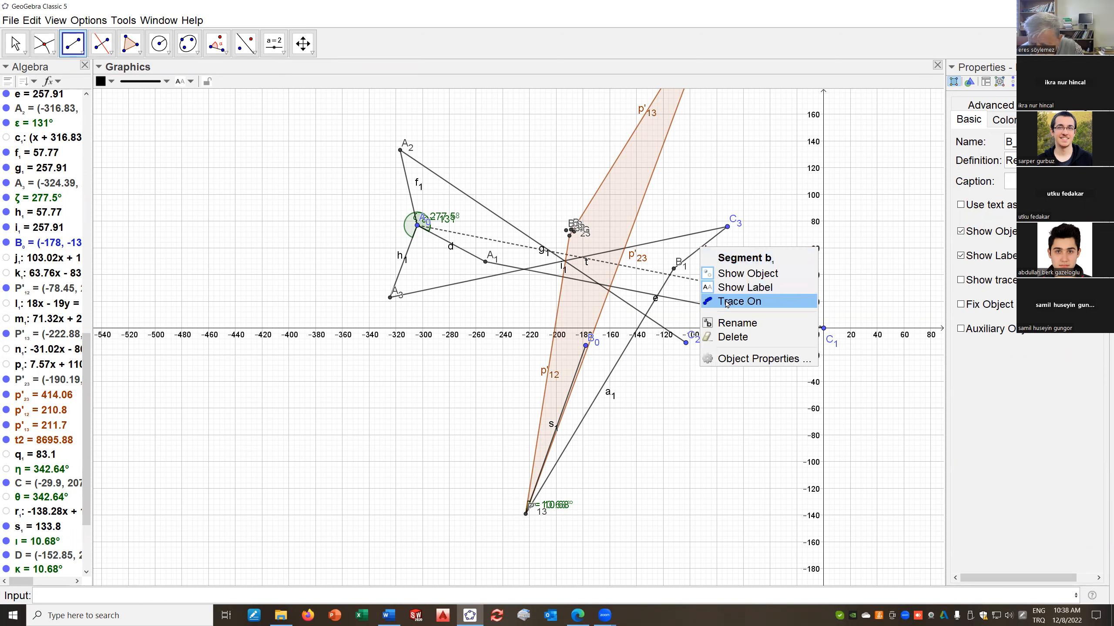
click(723, 322)
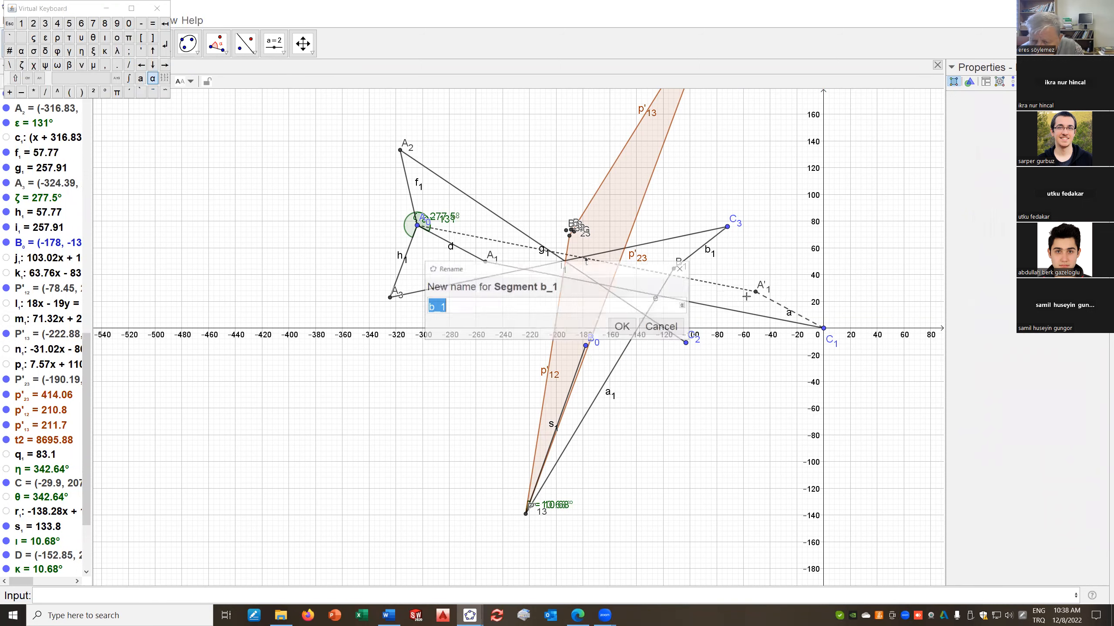
click(662, 327)
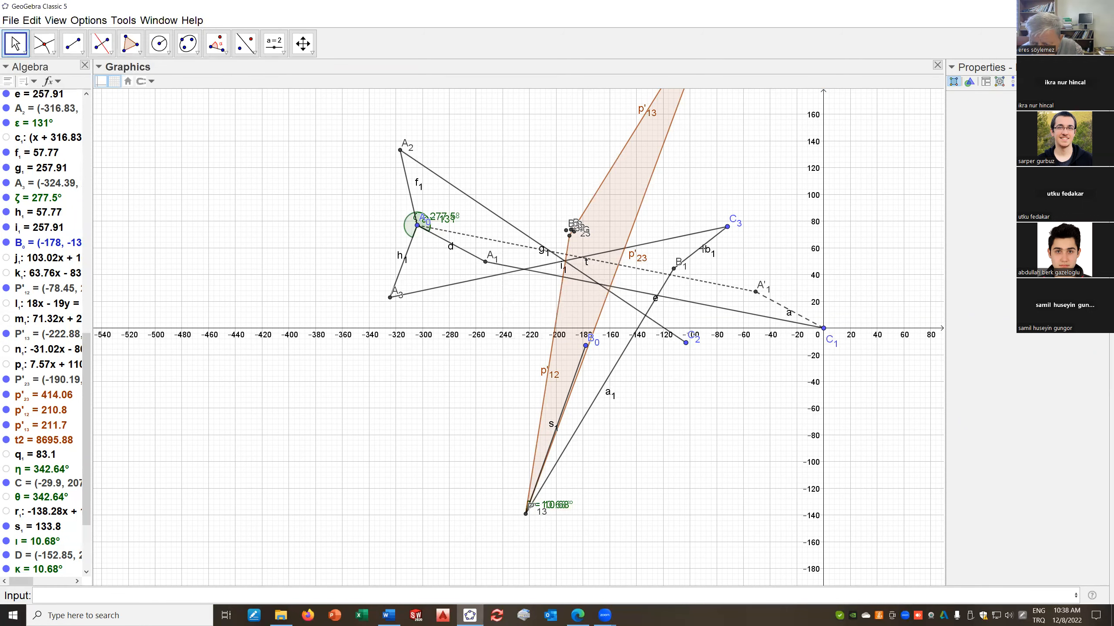
Replace the segment from B_1 to C_3 with a triangle through C_3, B_1 and A_3
right_click(704, 250)
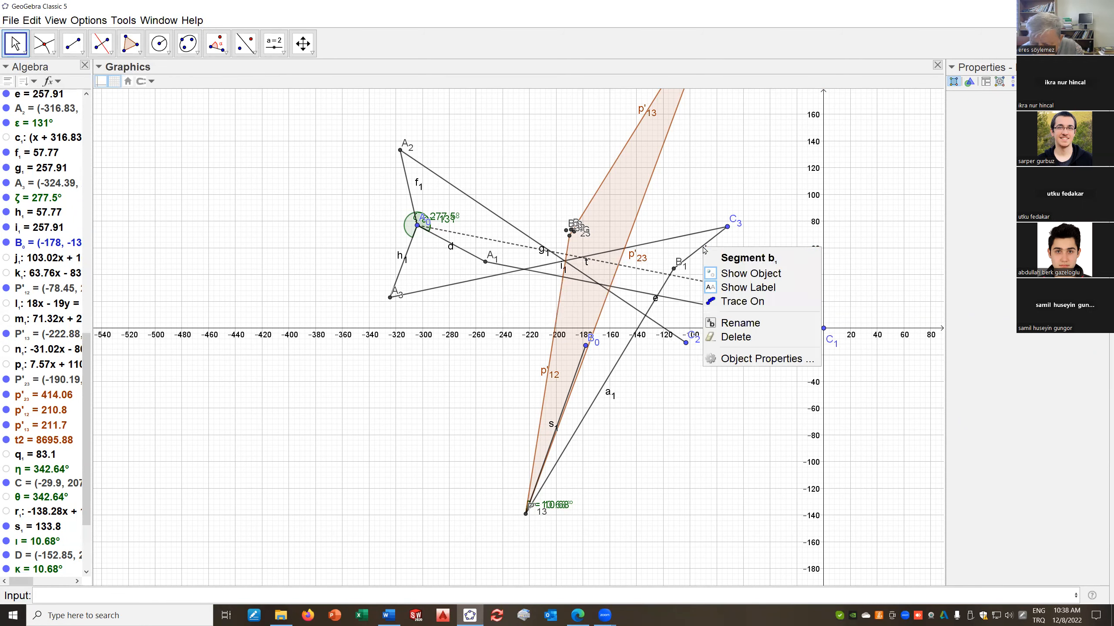
click(731, 338)
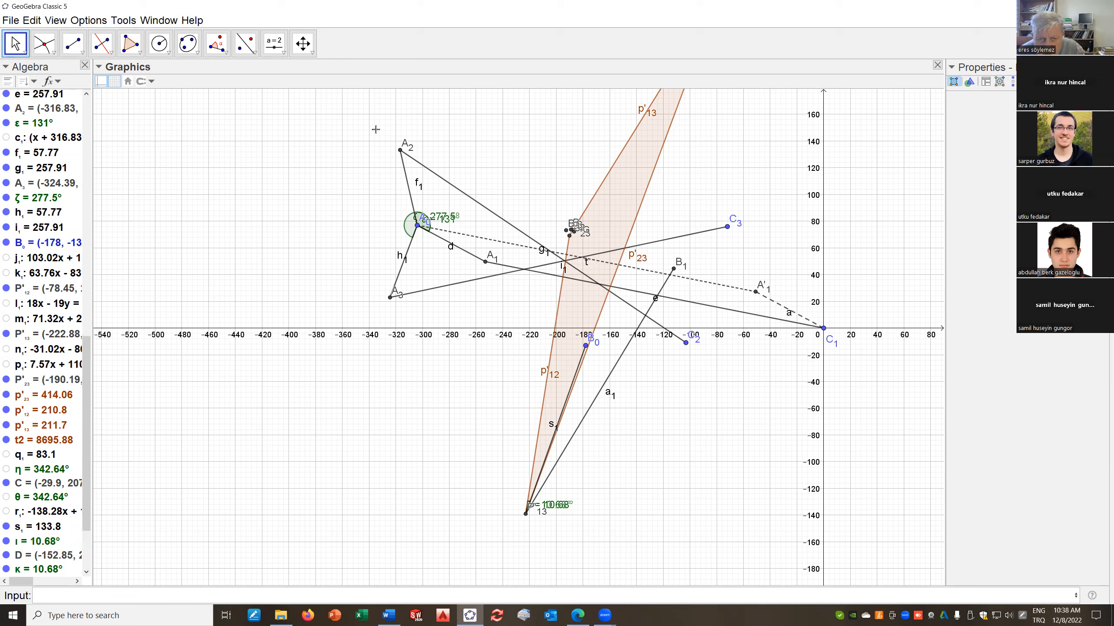
click(130, 44)
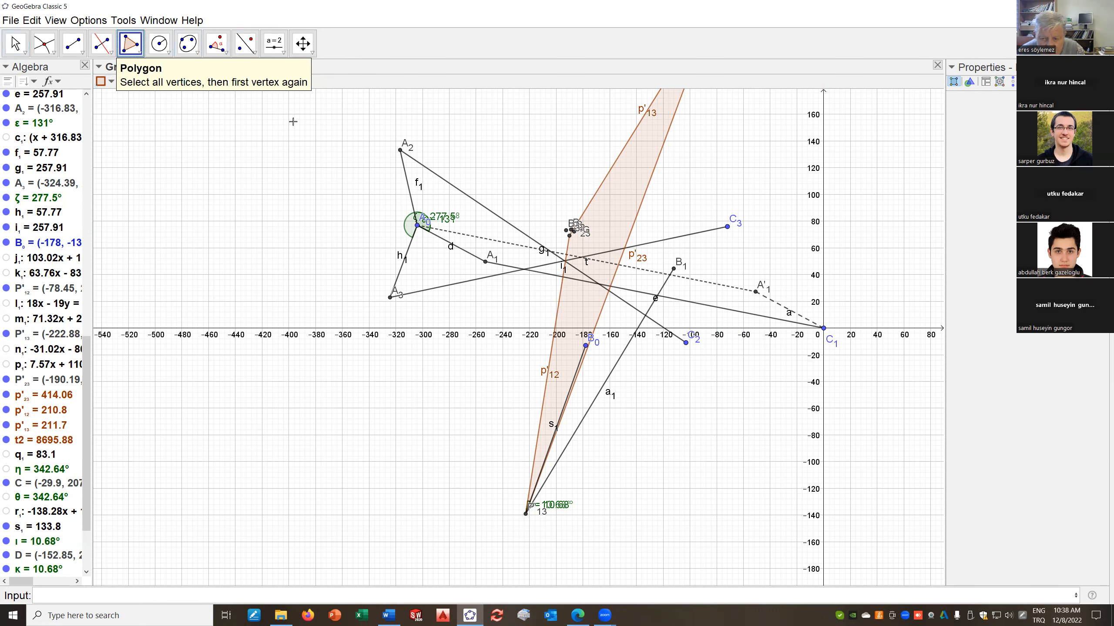
click(727, 228)
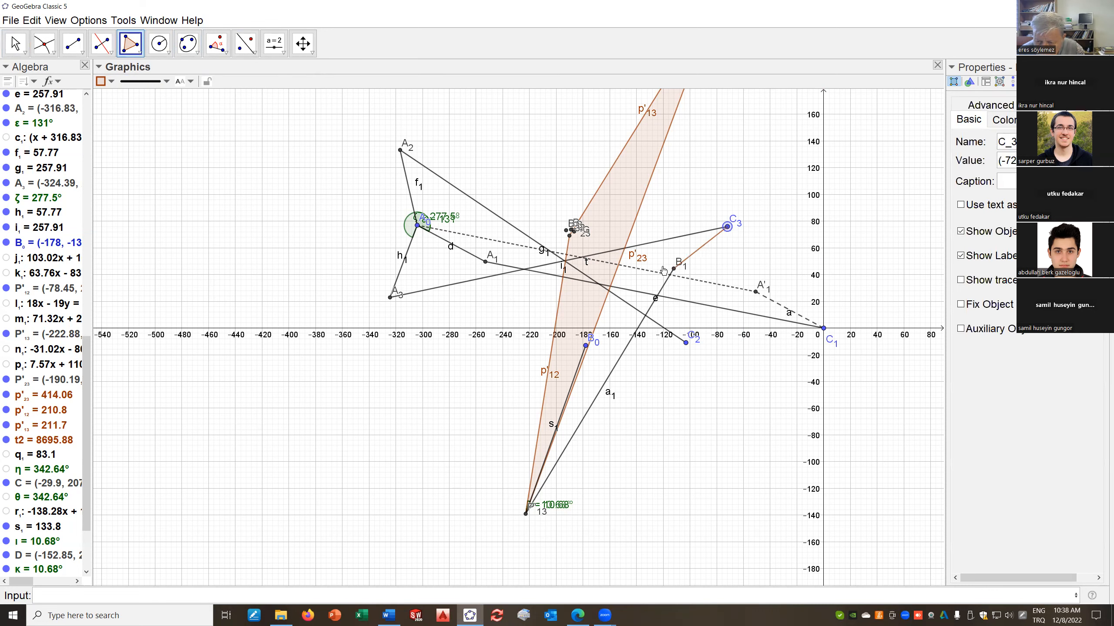
click(673, 268)
click(390, 298)
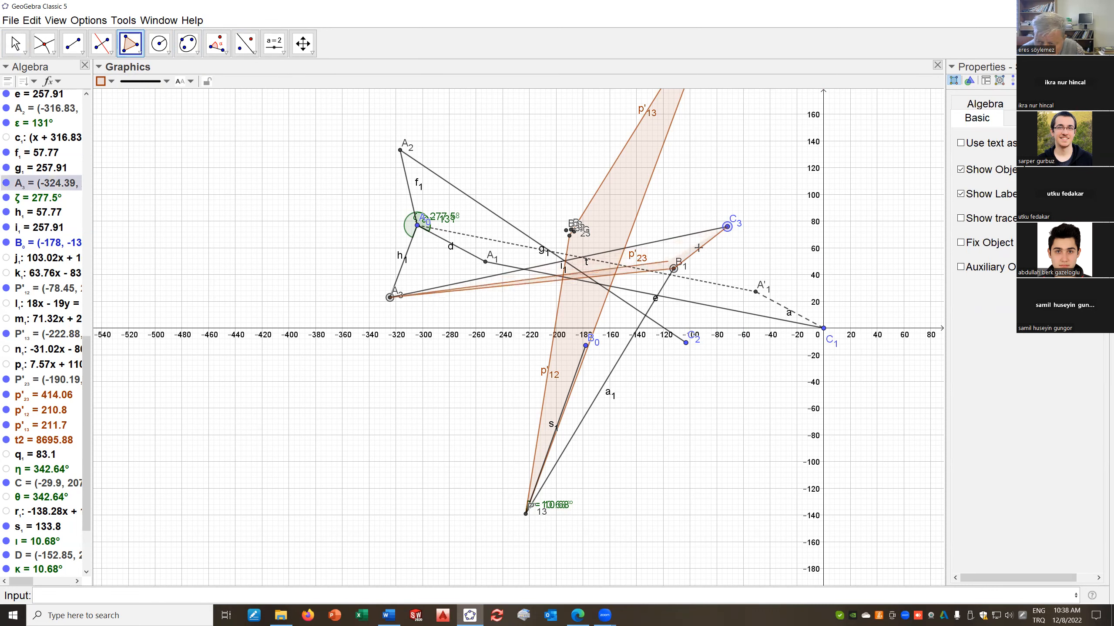
click(727, 227)
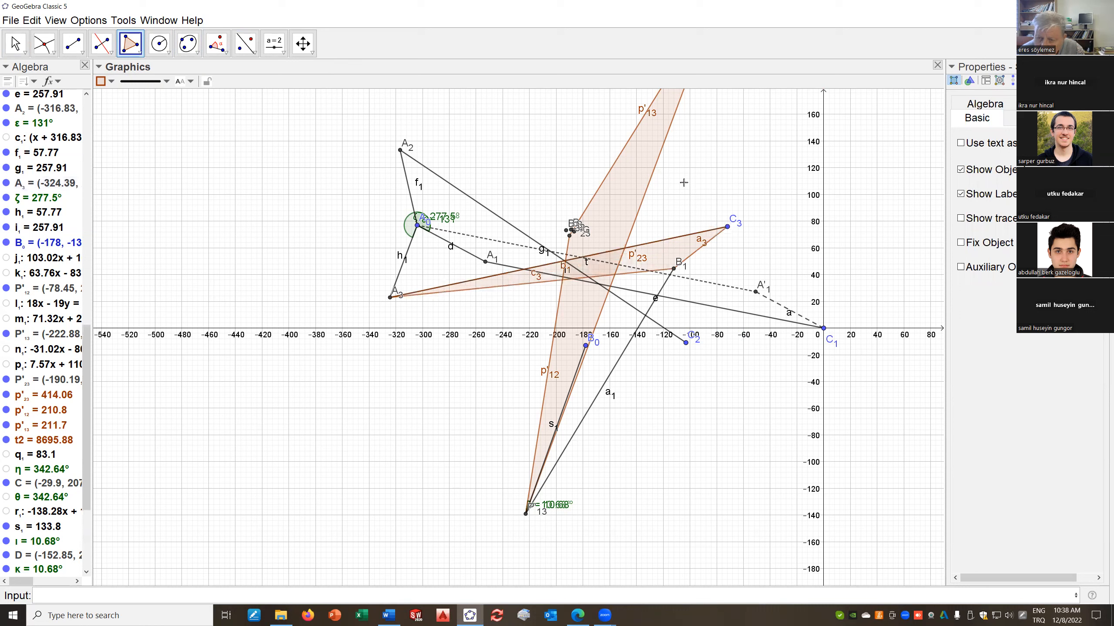
Hide the image pole triangle and segment s_1, and delete the segment from P'13 to B_1
right_click(612, 193)
click(647, 218)
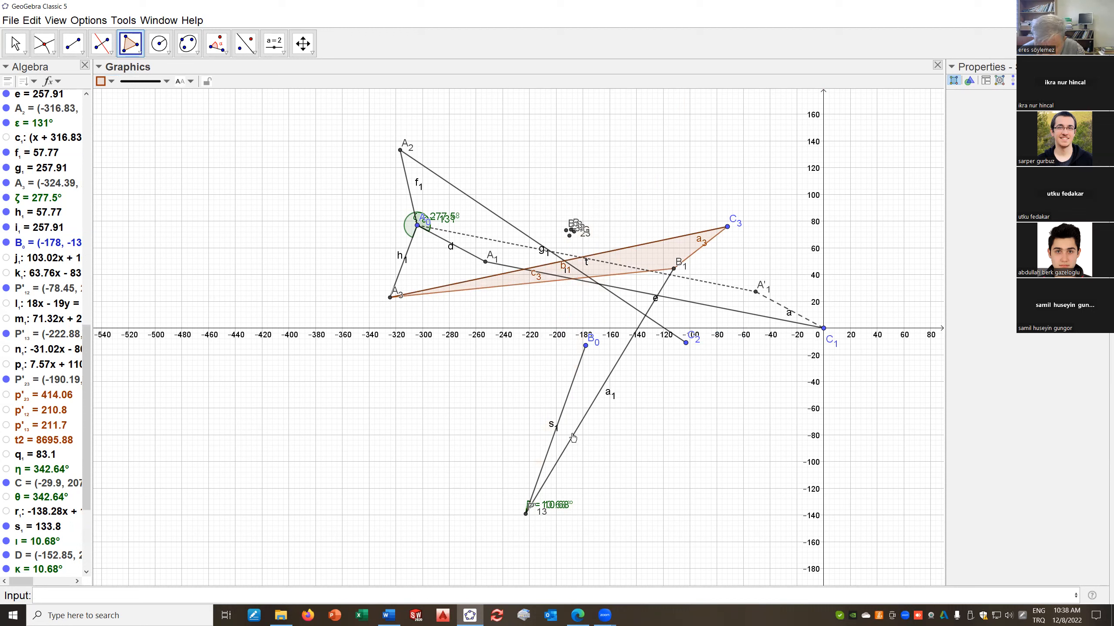
right_click(572, 437)
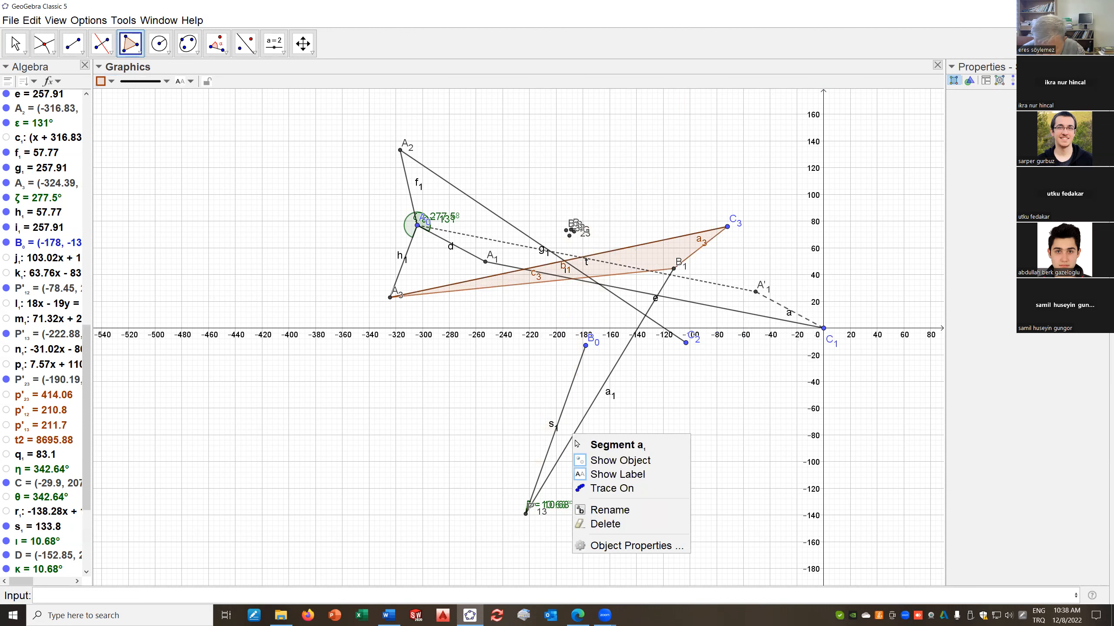
click(614, 528)
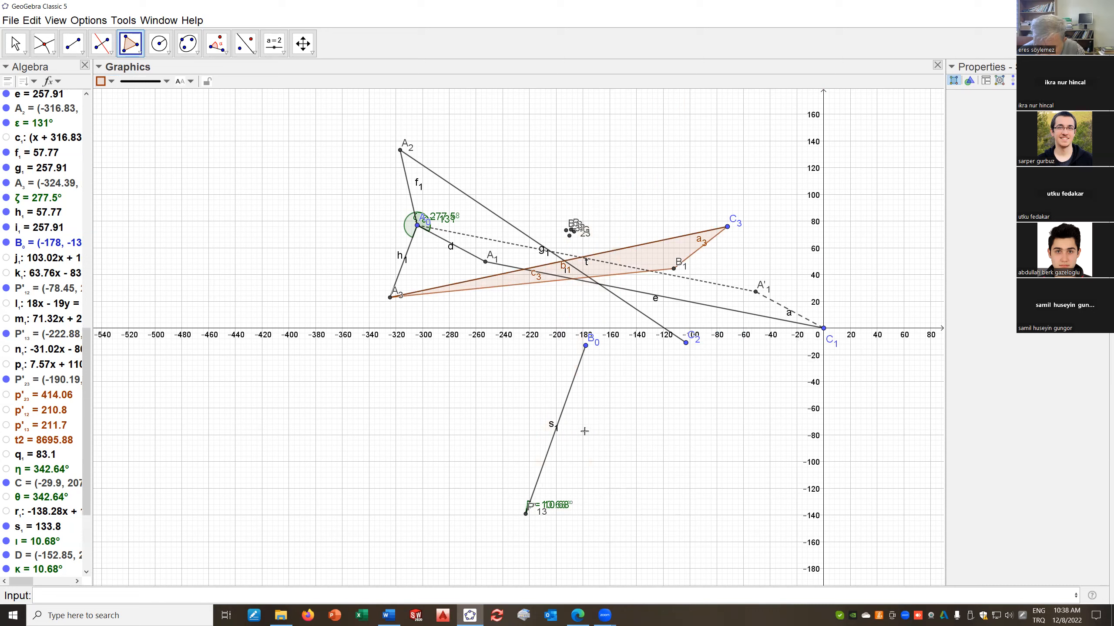
right_click(559, 420)
click(601, 444)
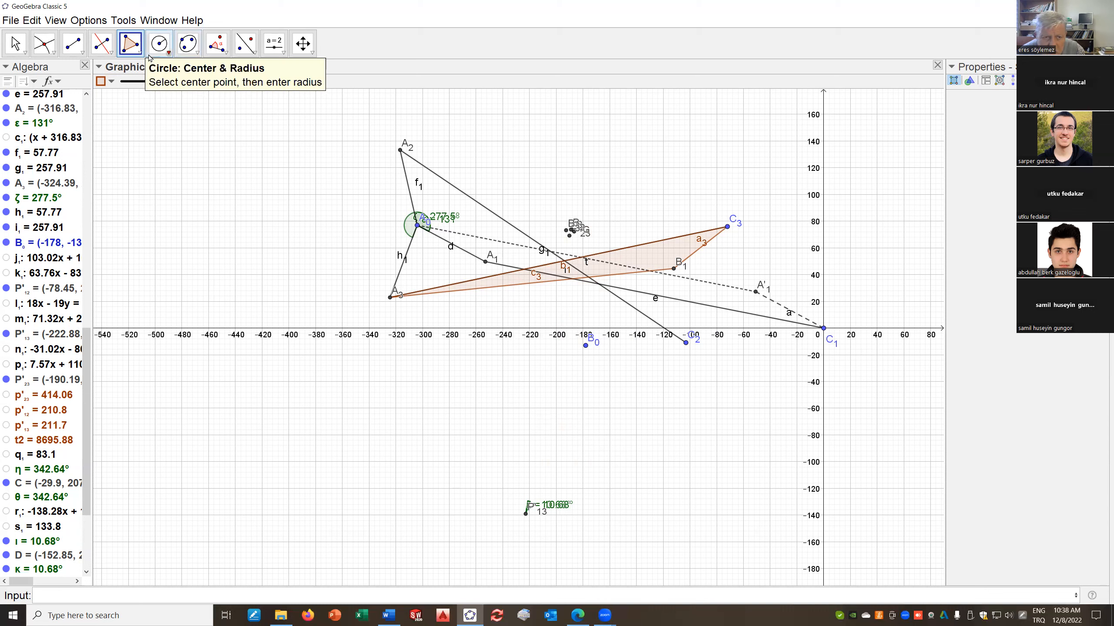
Draw a segment from the fixed pivot B_0 to B_1
click(80, 48)
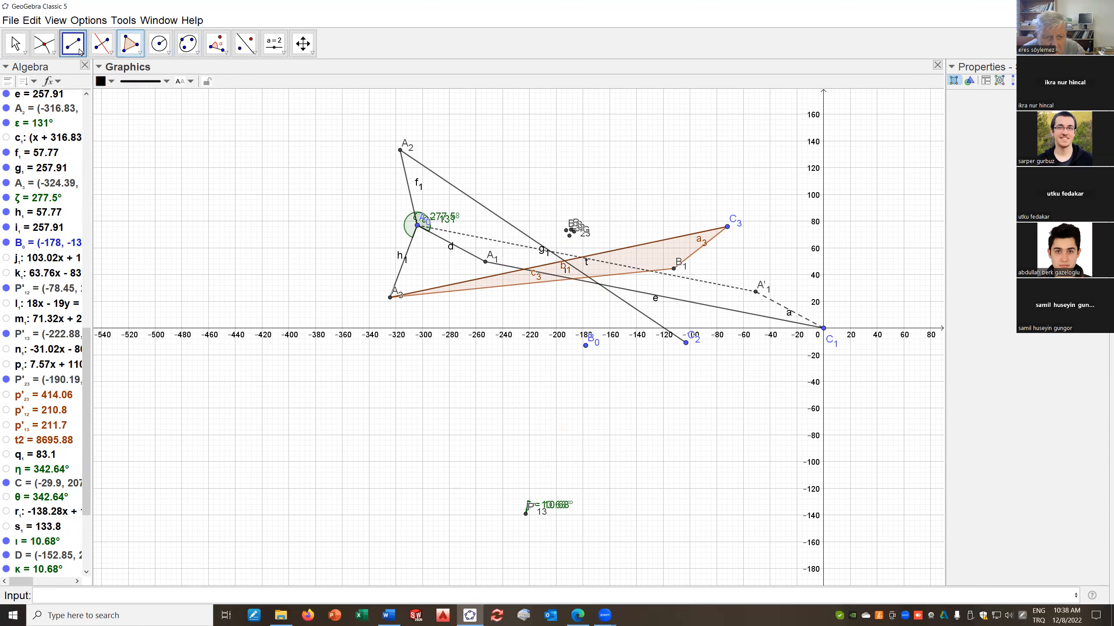
click(81, 48)
click(76, 95)
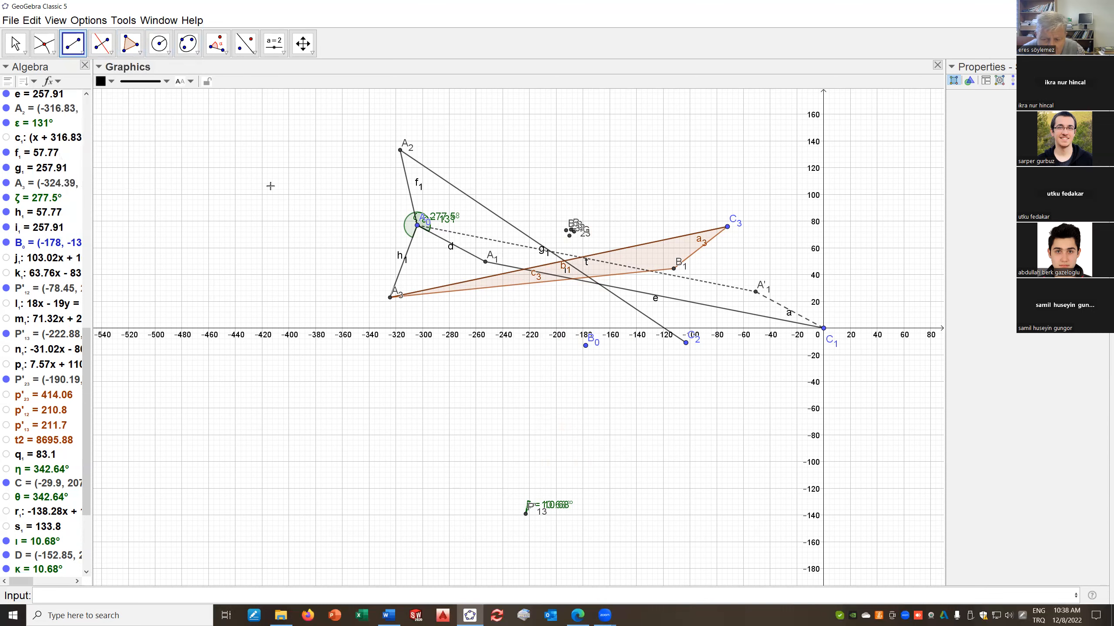
click(586, 347)
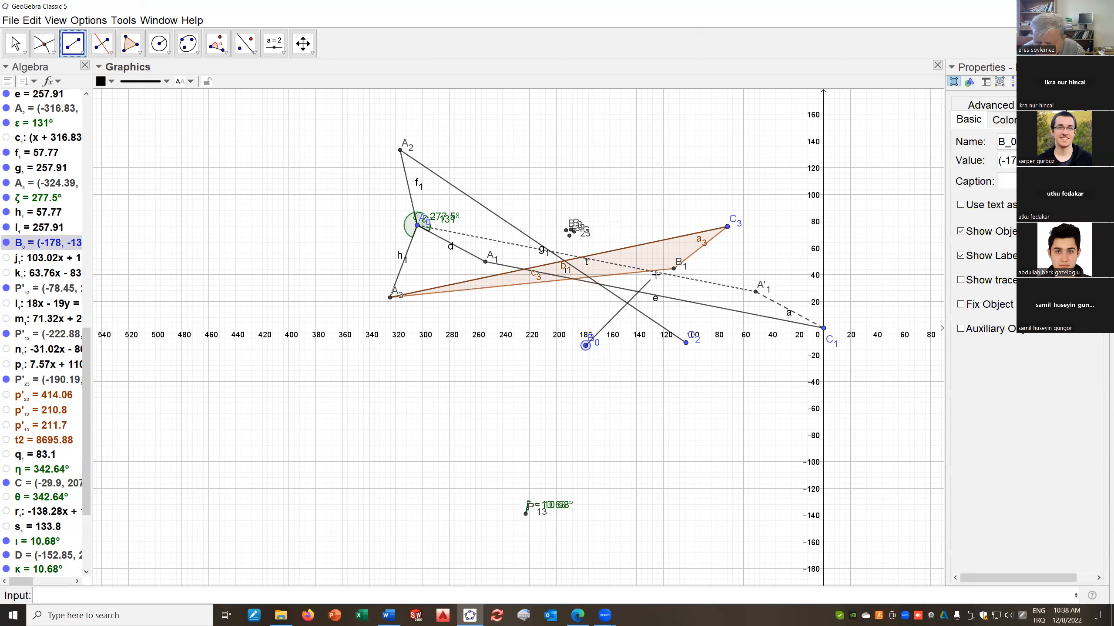
click(674, 269)
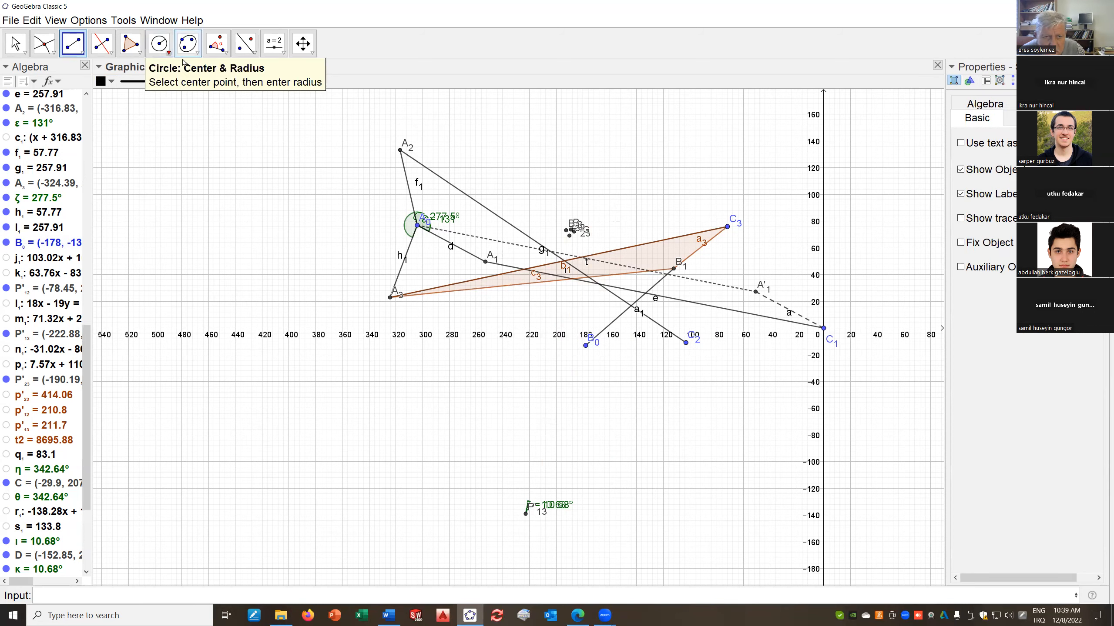
Draw a circular arc centred at B_0 from B_1 to the leftmost B point in the cluster near P'23
click(160, 48)
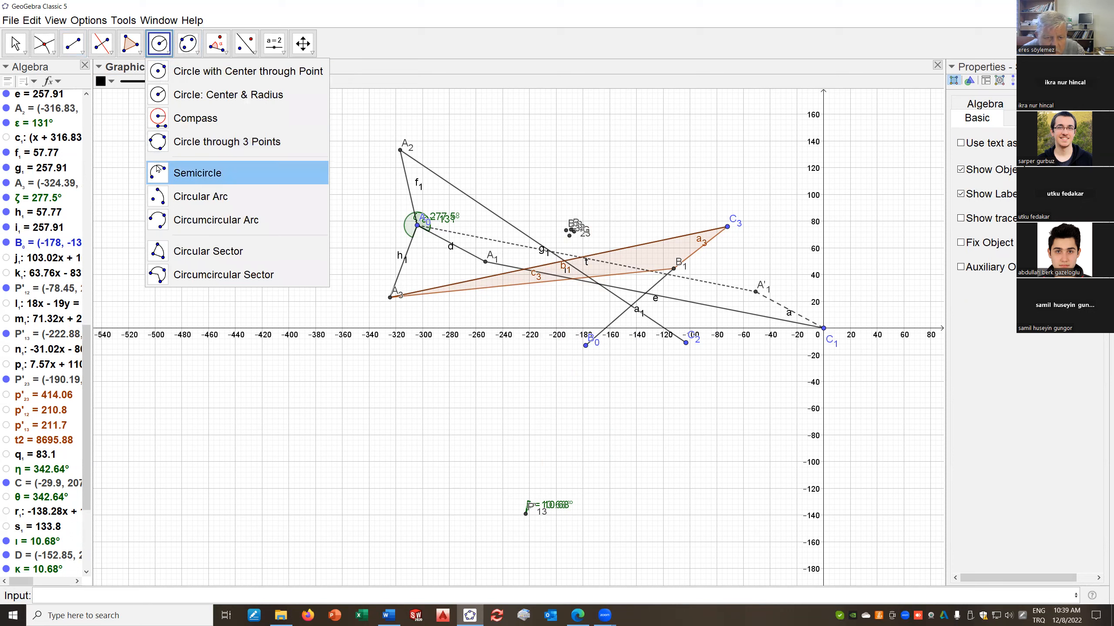
click(162, 200)
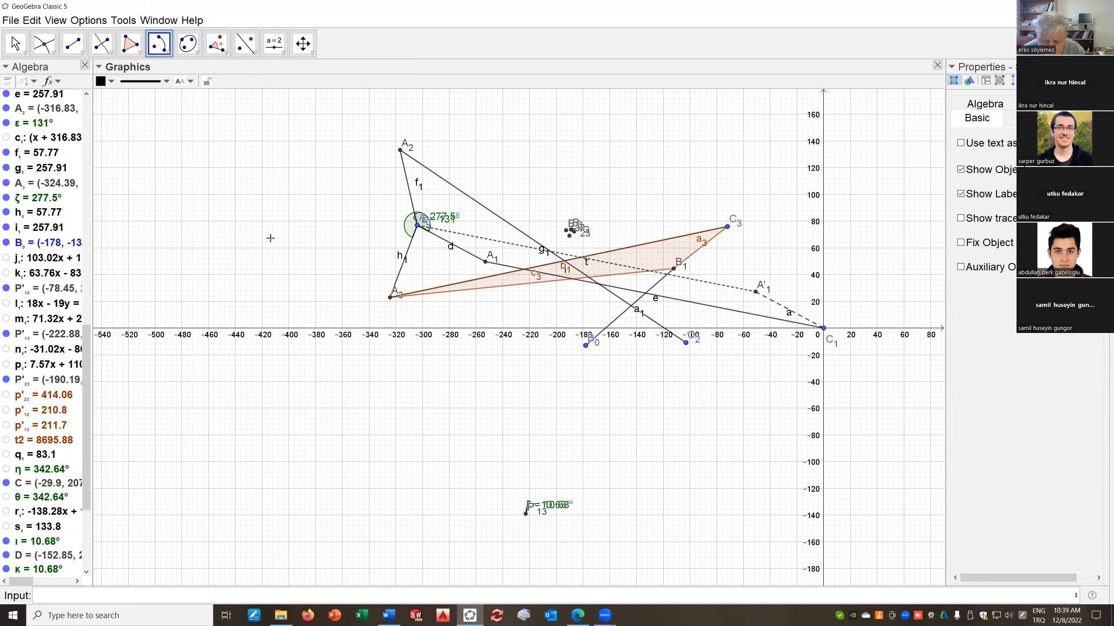
click(586, 346)
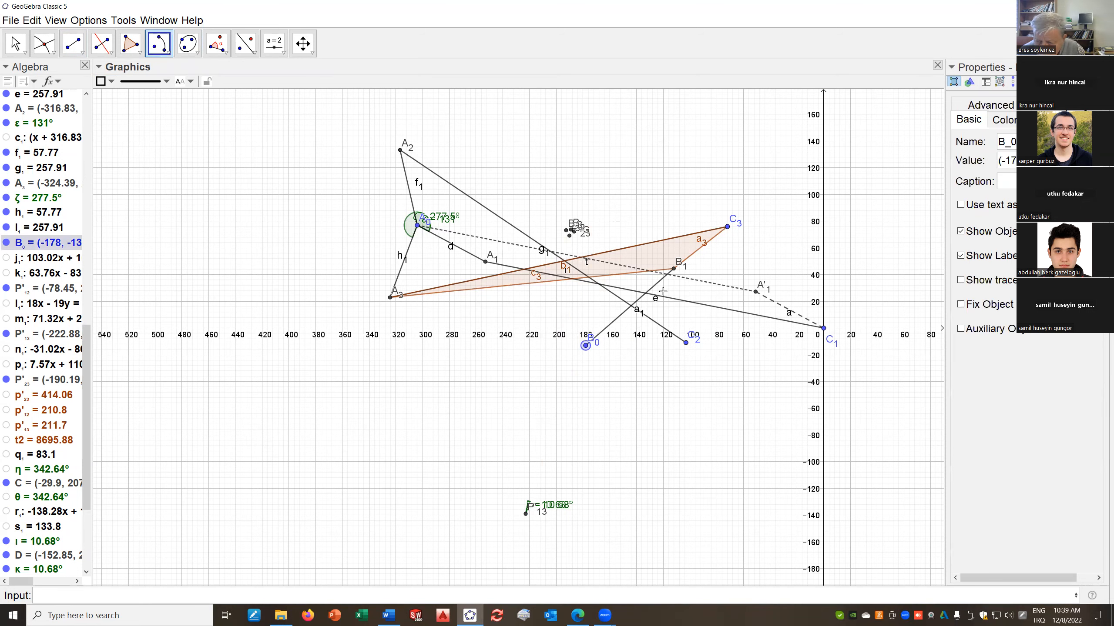
click(674, 269)
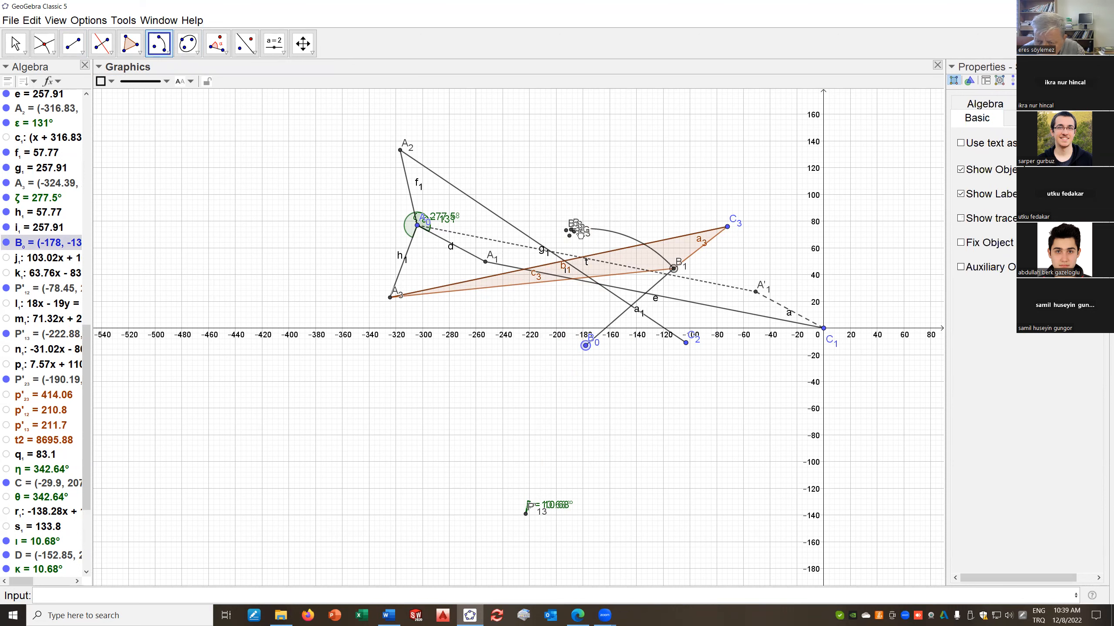
click(565, 234)
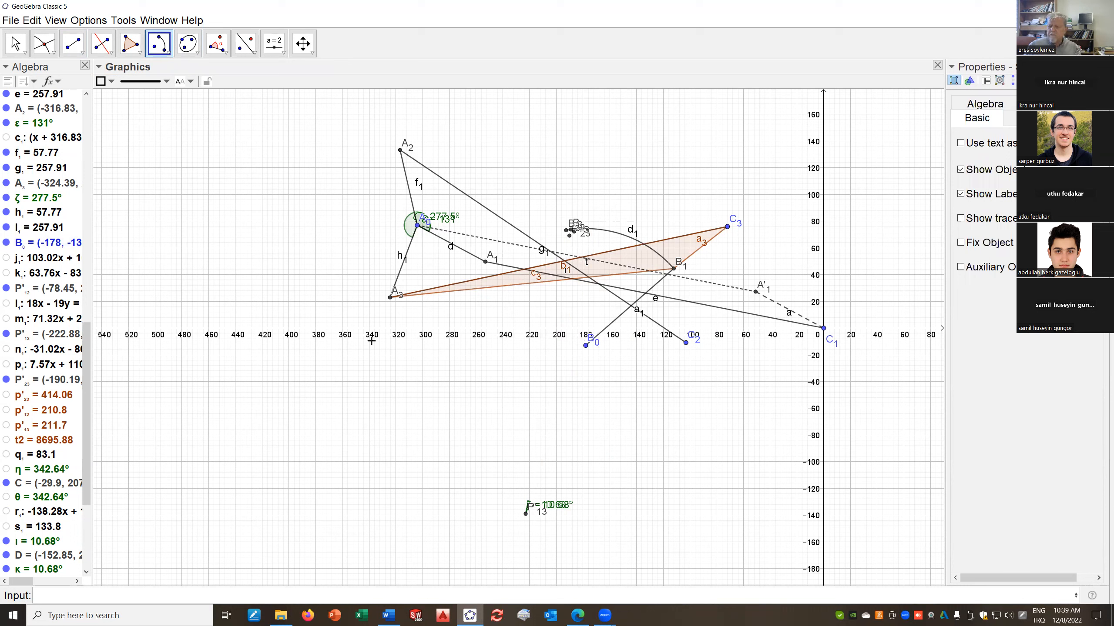
Replace the triangle through A_3, B_1 and C_3 with a triangle through A_1, B_1 and C_1
right_click(686, 244)
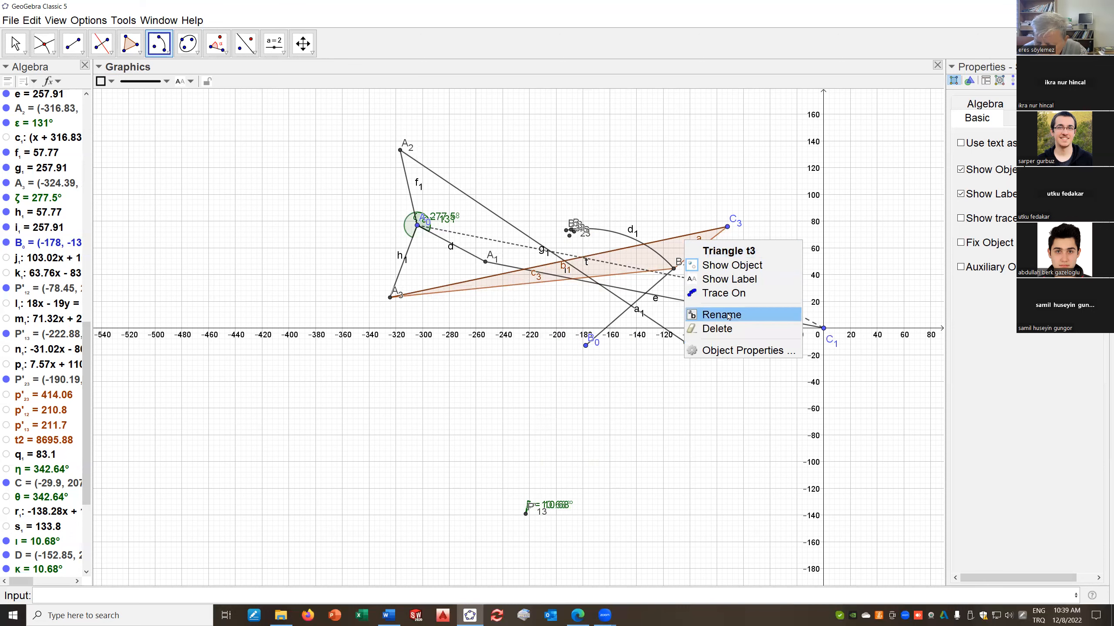
click(724, 329)
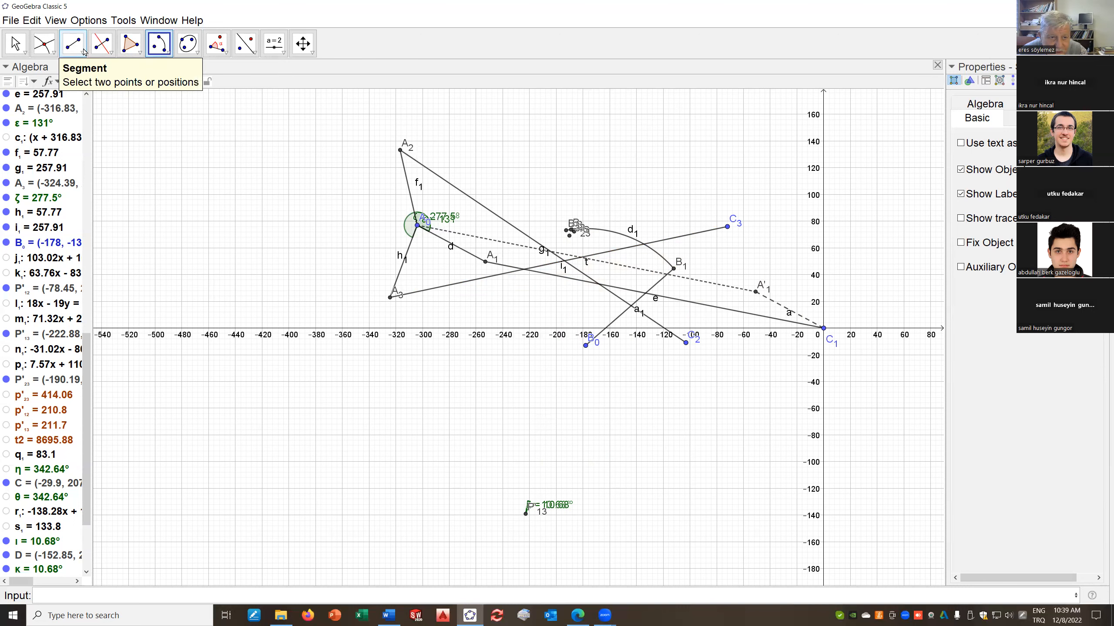
click(130, 43)
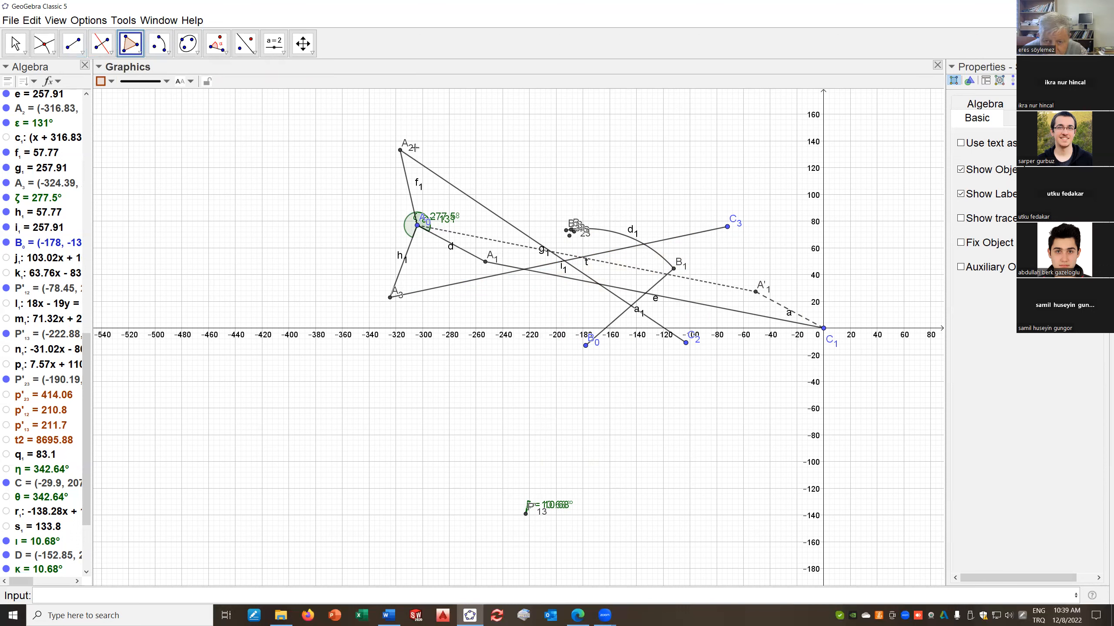
click(485, 262)
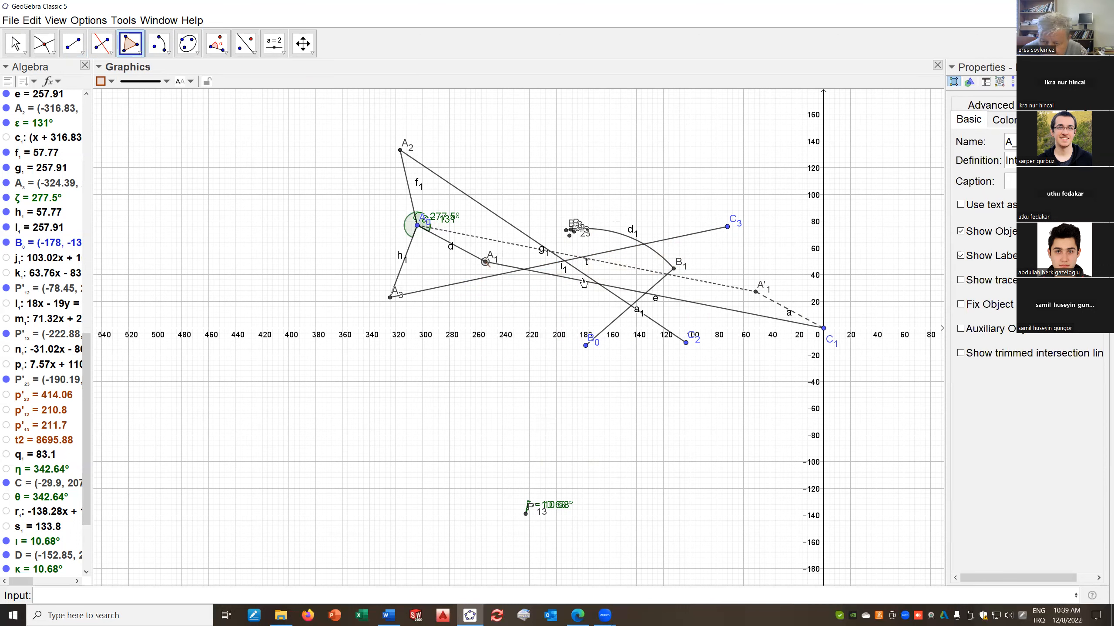
click(673, 270)
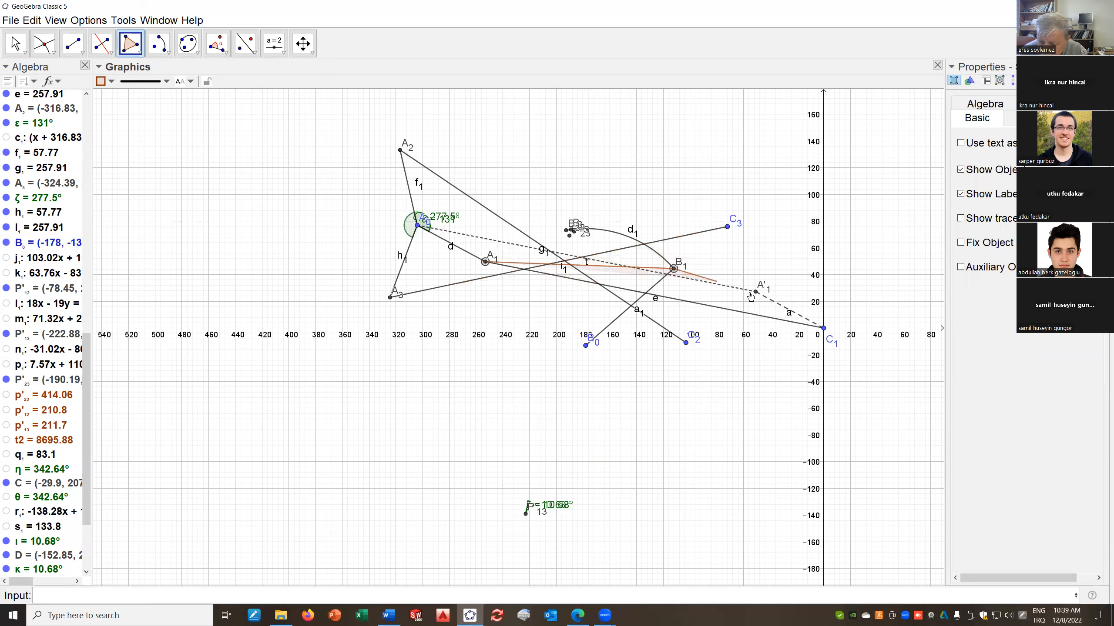
click(824, 328)
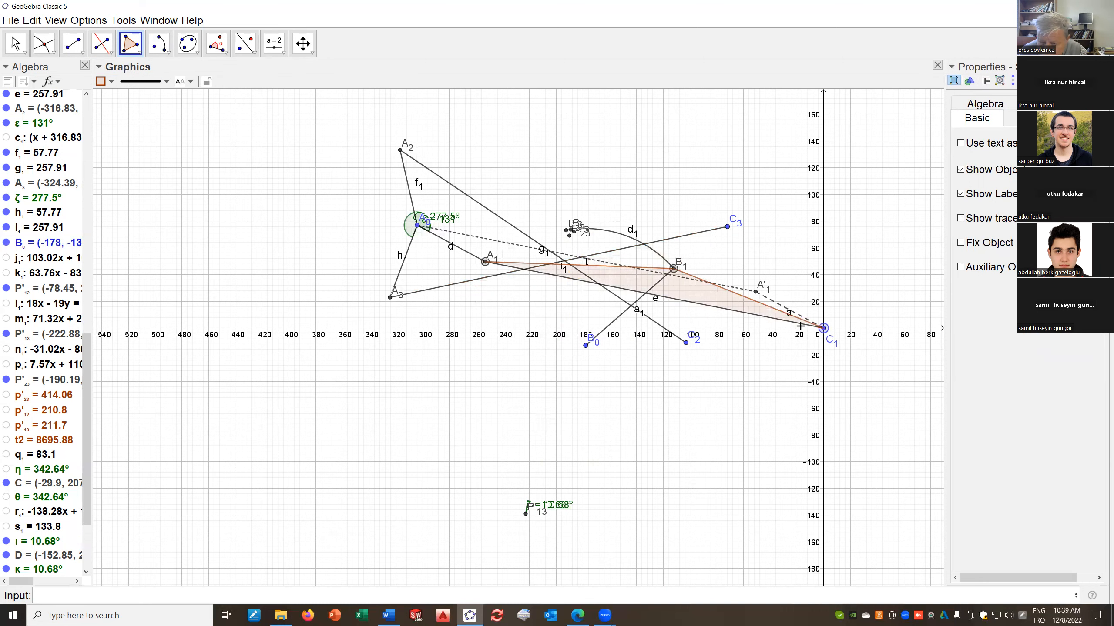
click(486, 262)
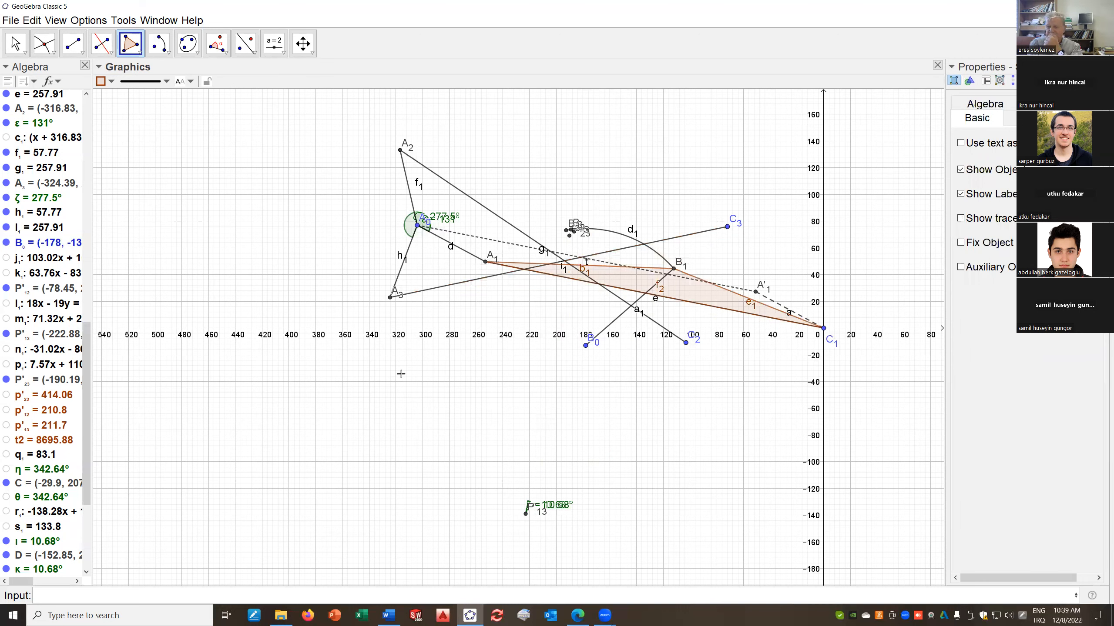
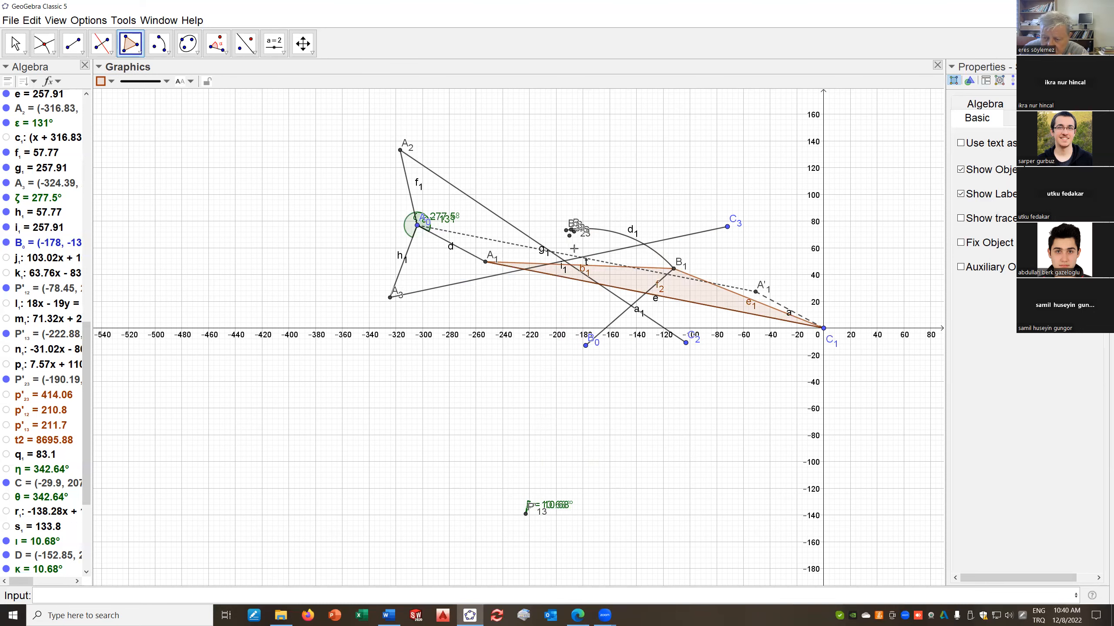
Hide B_G, P'23 and the two other B points clustered at the far end of arc d_1
scroll(570, 254, up, 6)
scroll(569, 255, up, 2)
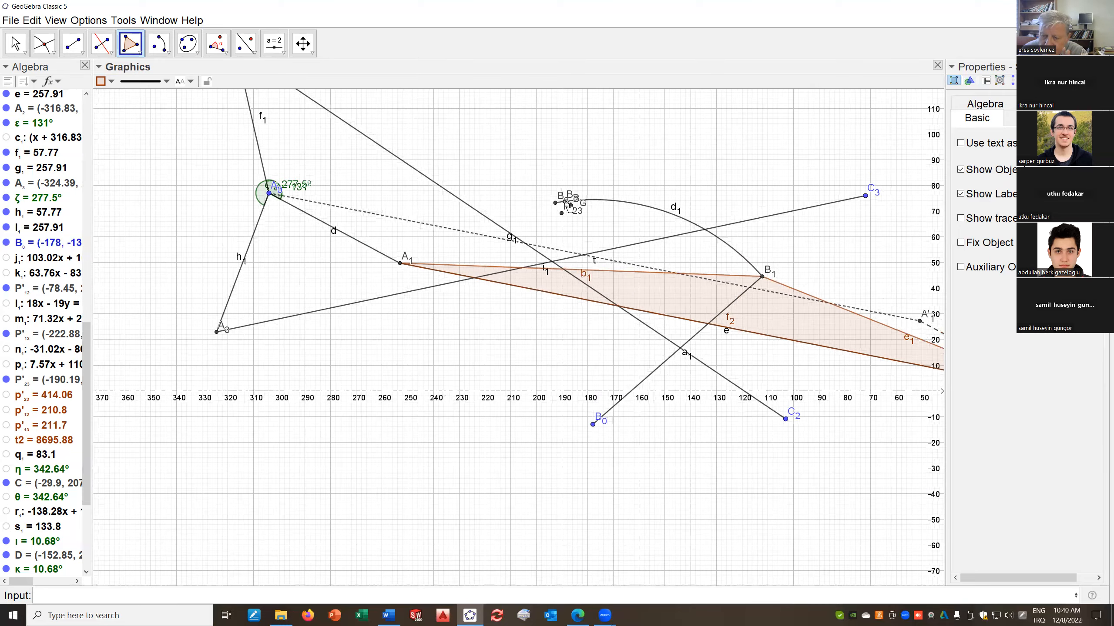
right_click(576, 196)
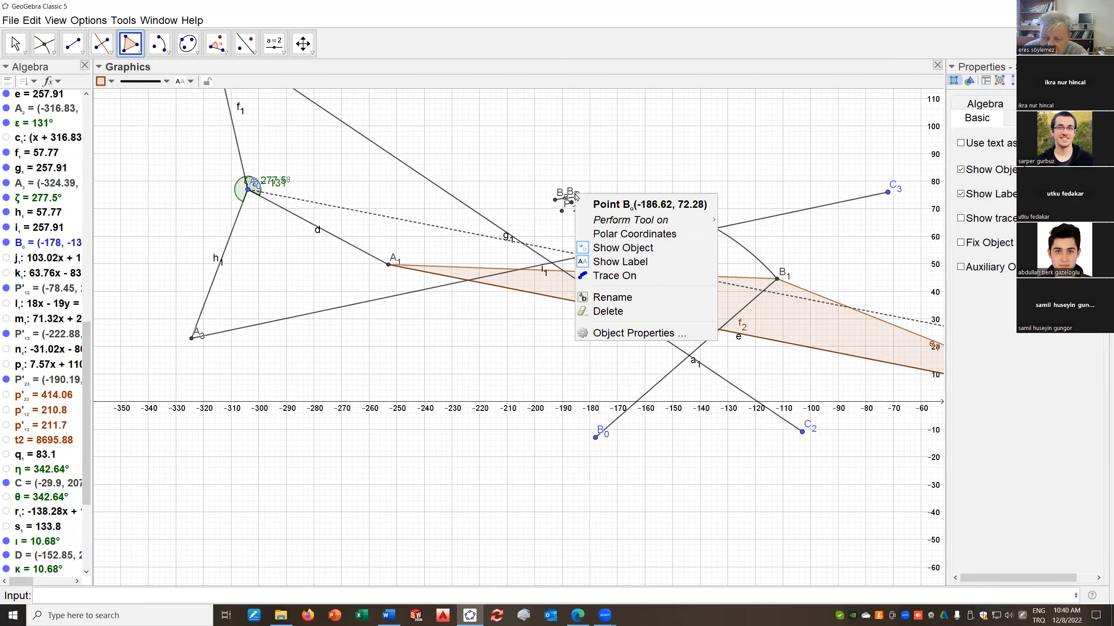
click(624, 248)
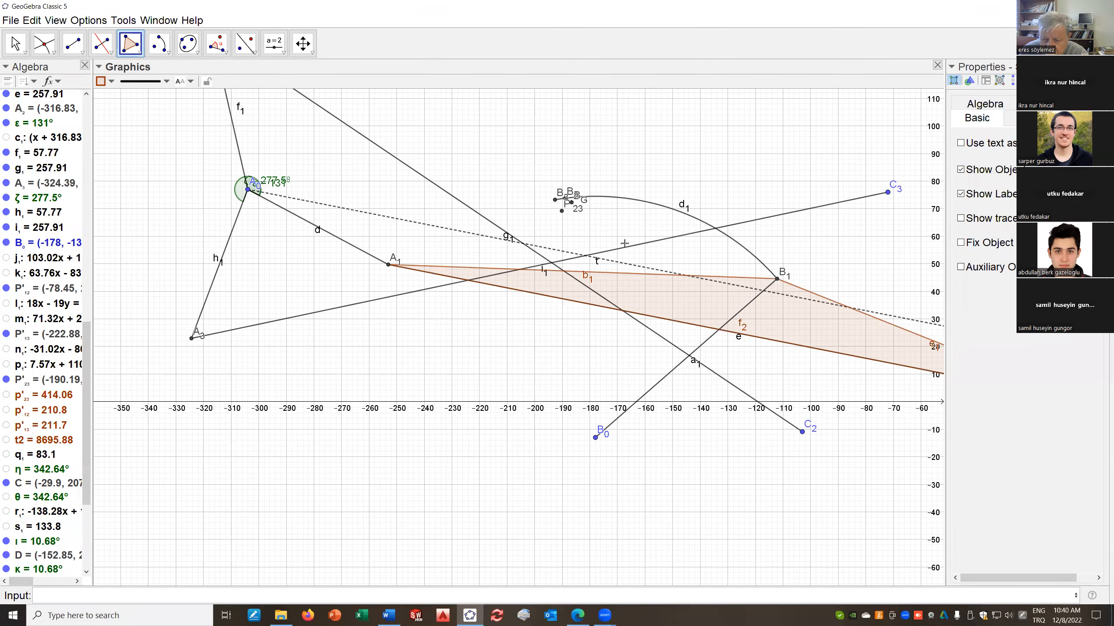
right_click(572, 199)
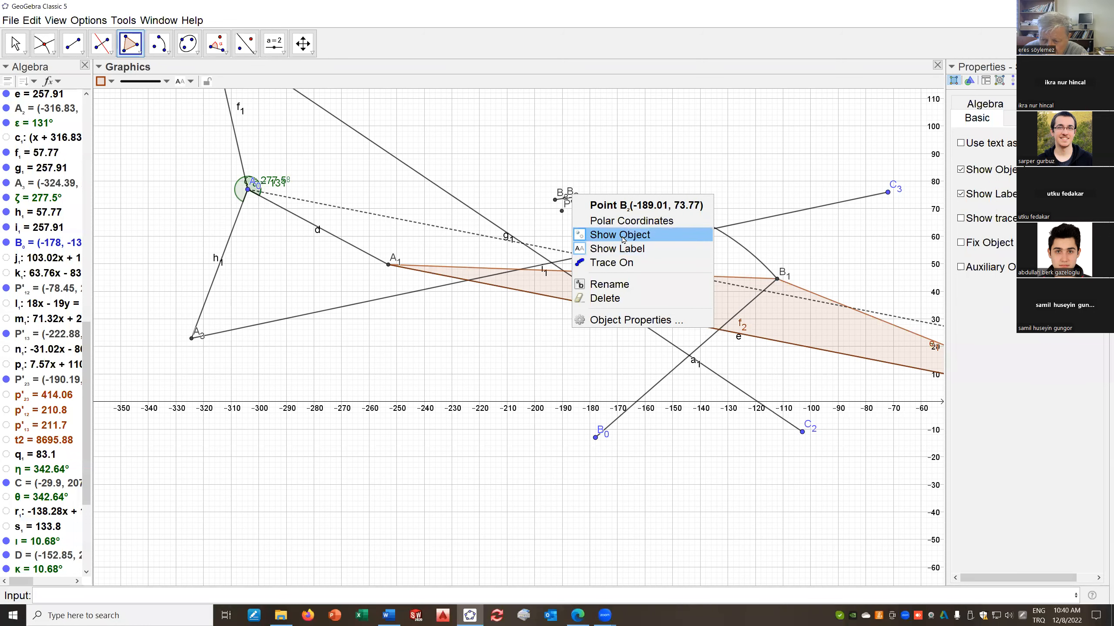
click(618, 244)
right_click(574, 211)
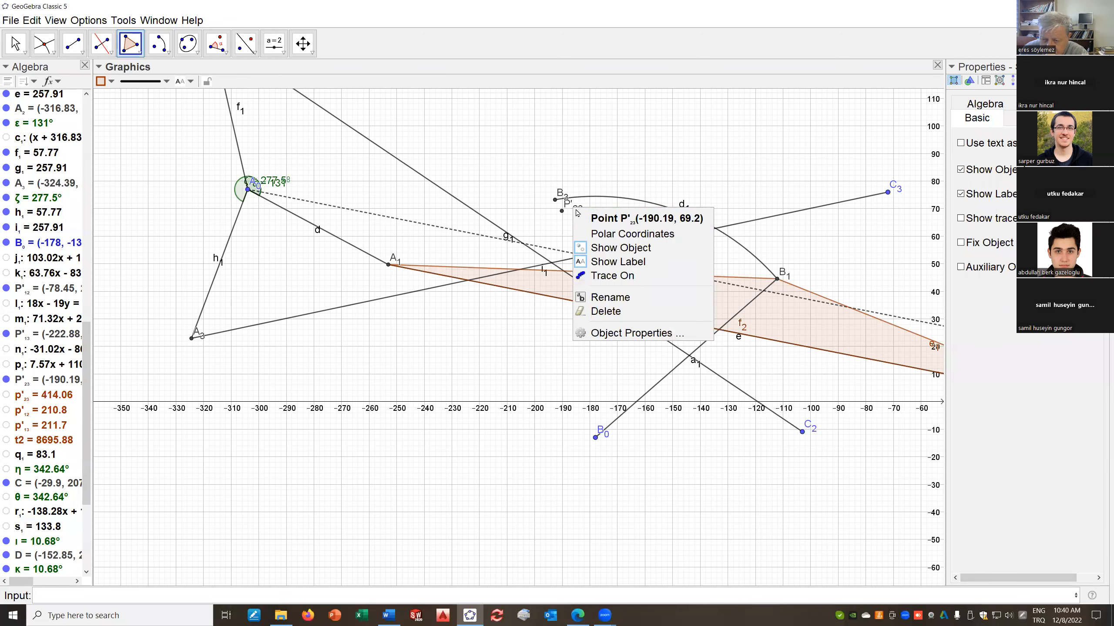
click(623, 248)
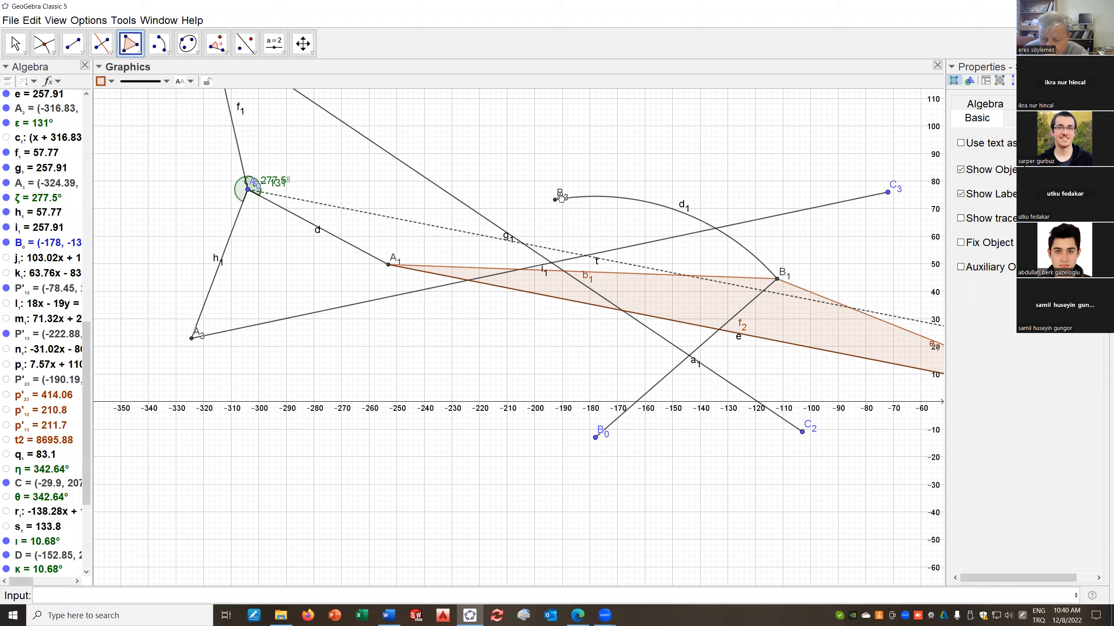
right_click(561, 198)
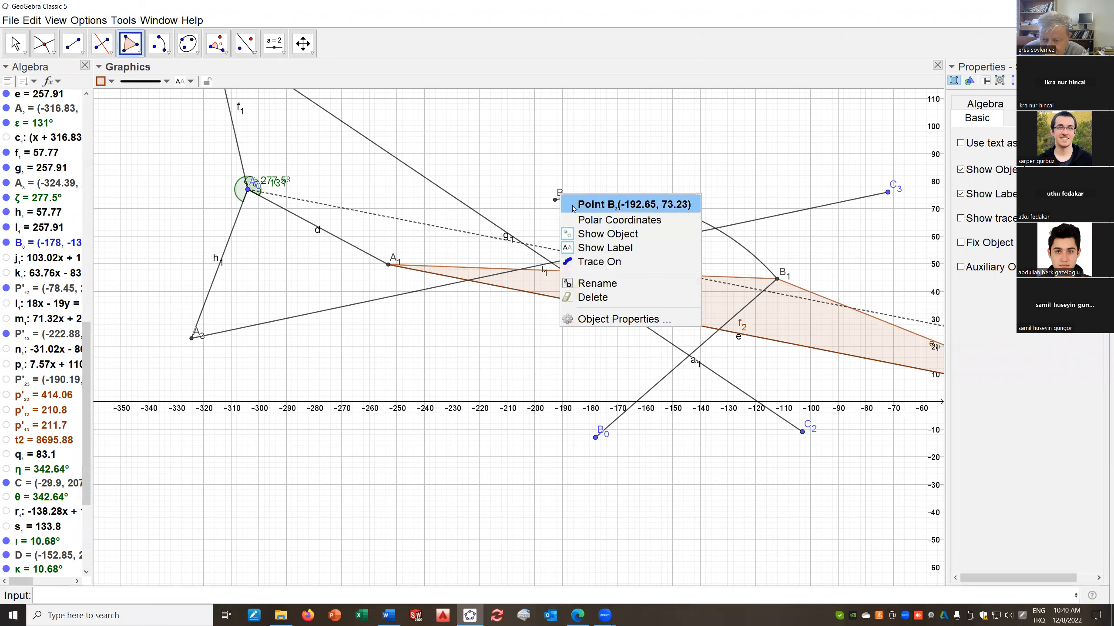
click(612, 235)
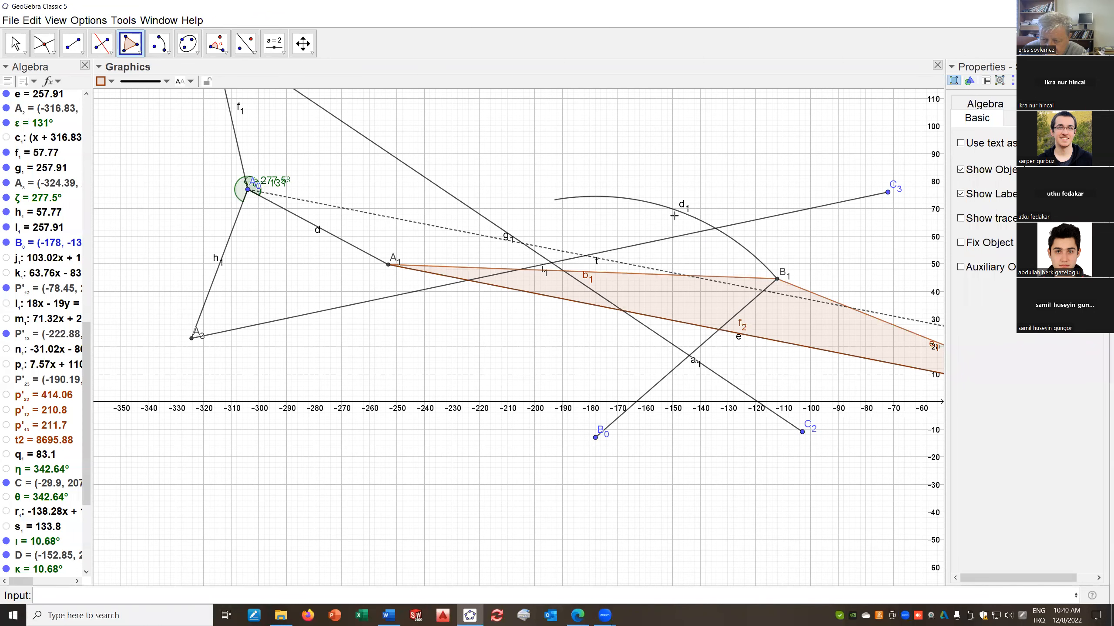
Hide the label of arc d_1 and hide the dashed line t running from A_0
right_click(684, 211)
click(713, 263)
right_click(615, 262)
click(646, 286)
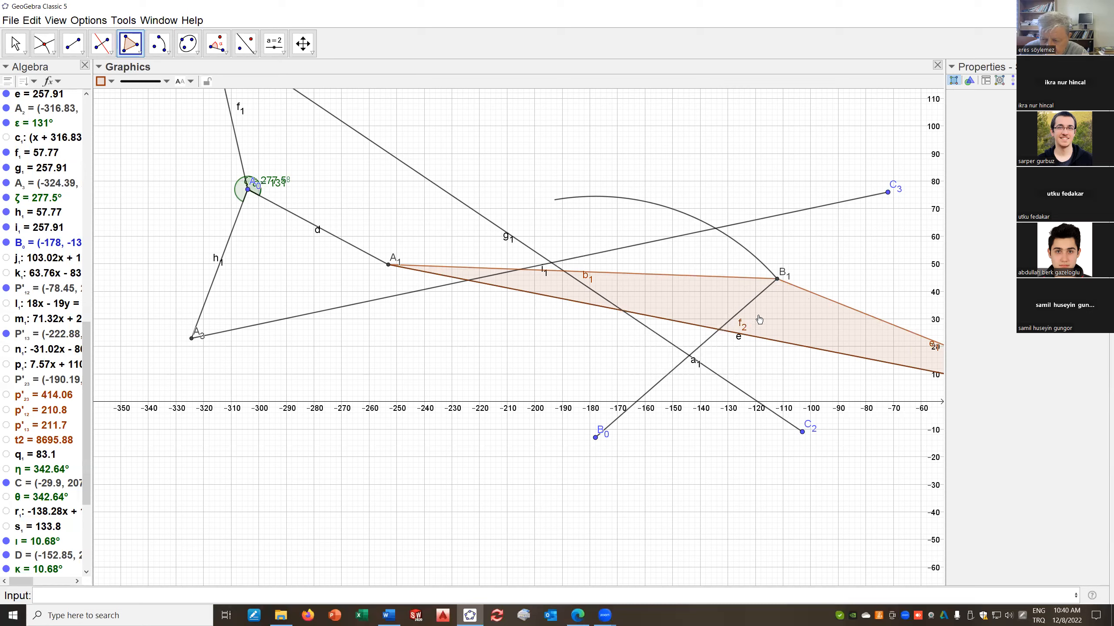
Create an angle slider named θ in the empty area above the linkage and set it to 70°
scroll(543, 302, down, 2)
scroll(543, 306, down, 3)
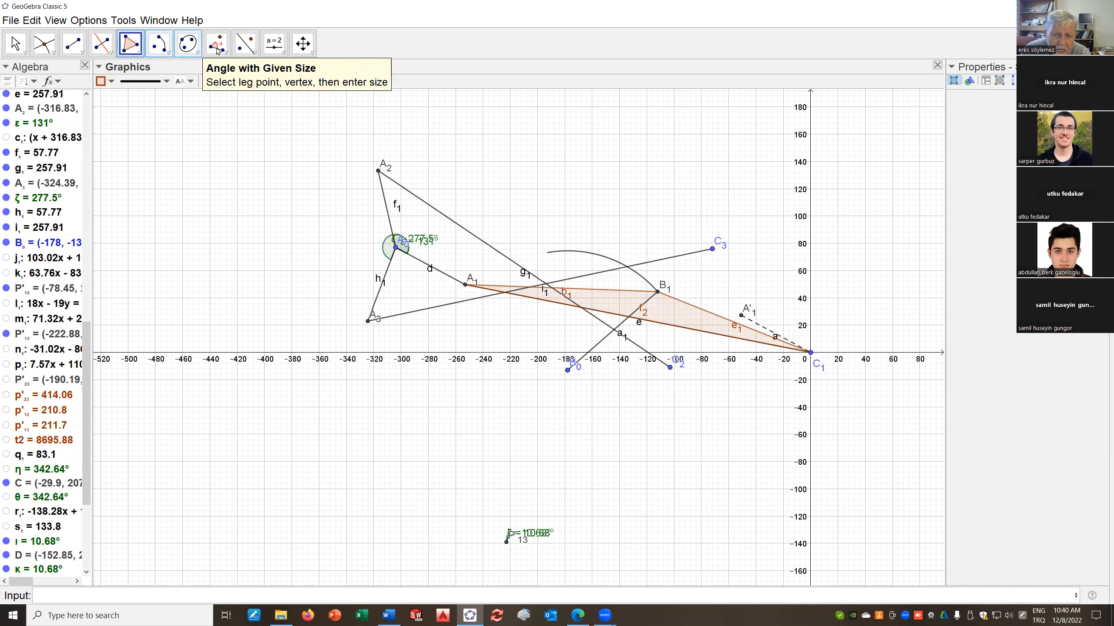
click(279, 50)
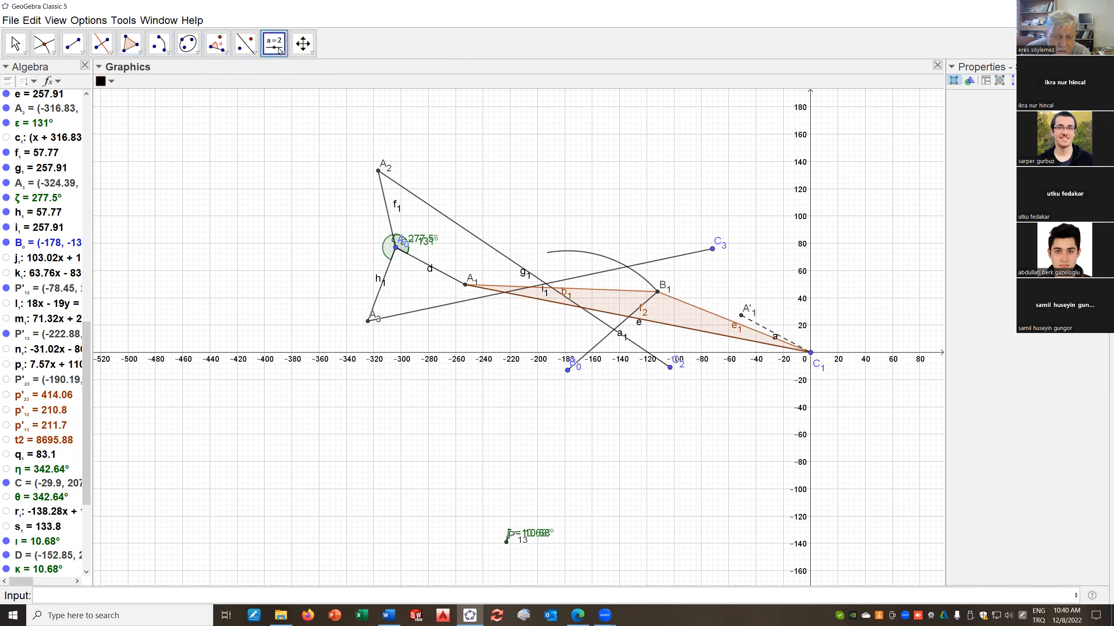
click(278, 51)
click(282, 70)
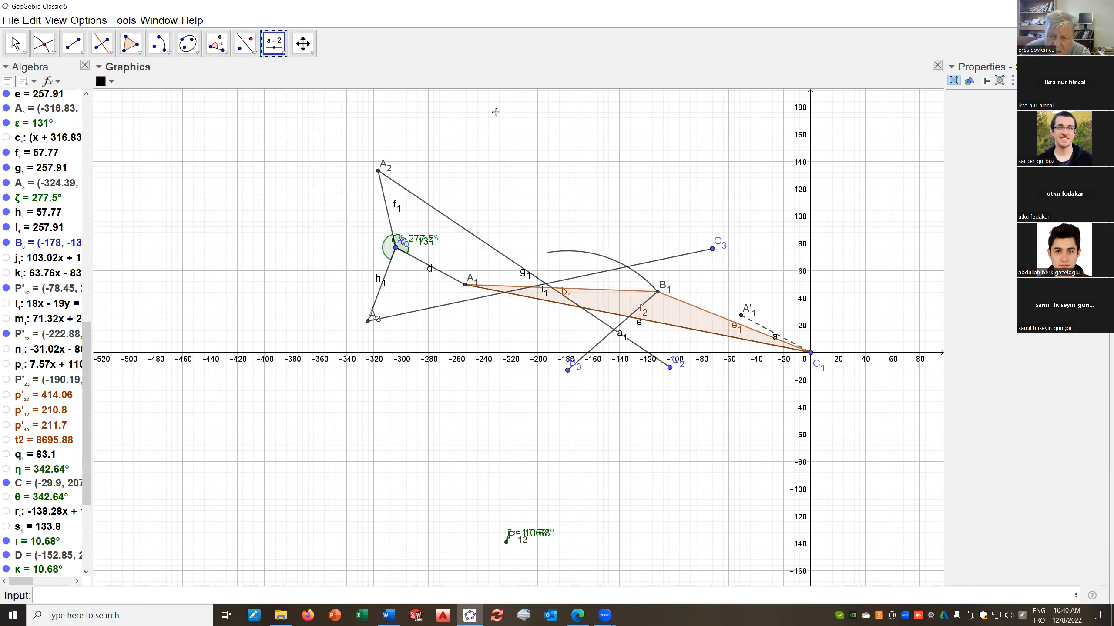
click(495, 112)
click(415, 268)
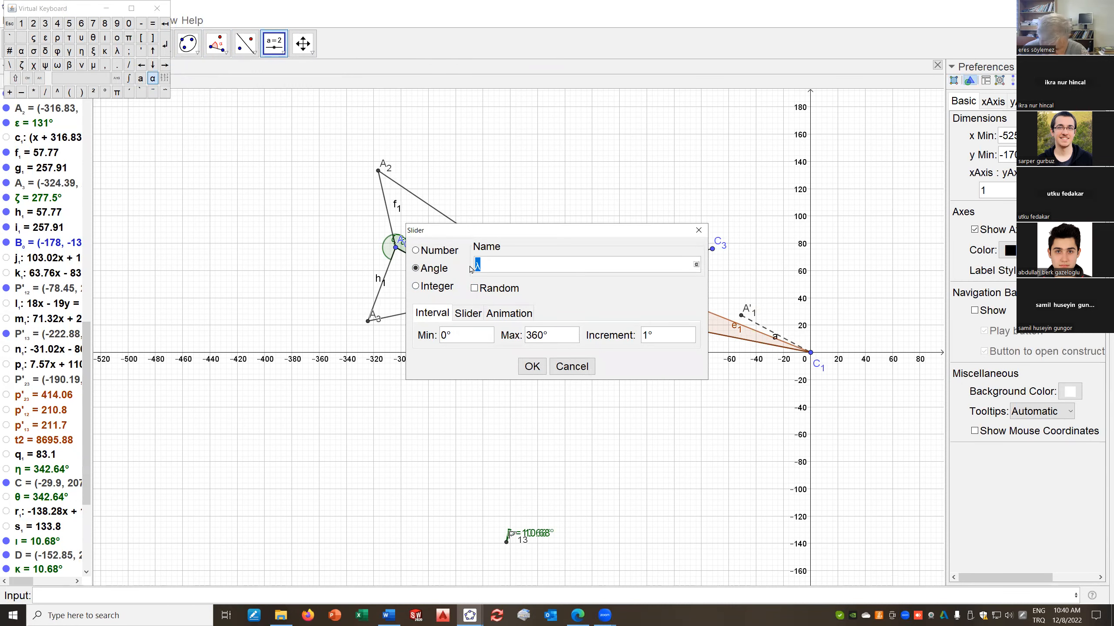
text(θ)
click(532, 367)
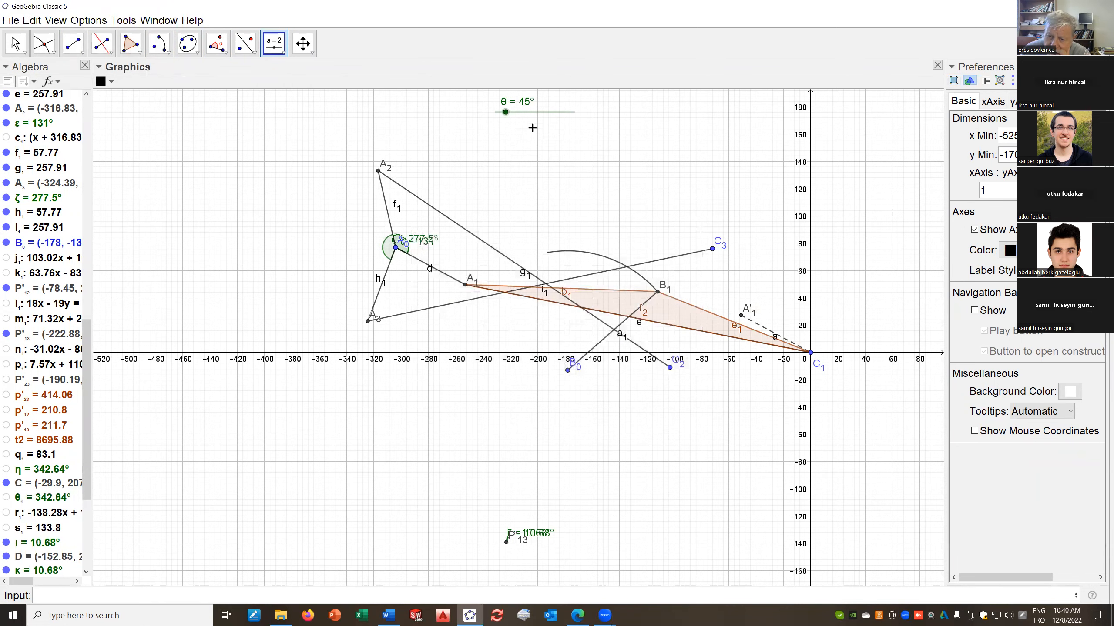
drag(506, 115, 511, 112)
Construct an angle of size θ counterclockwise with leg point A_1 and vertex A_0
click(222, 47)
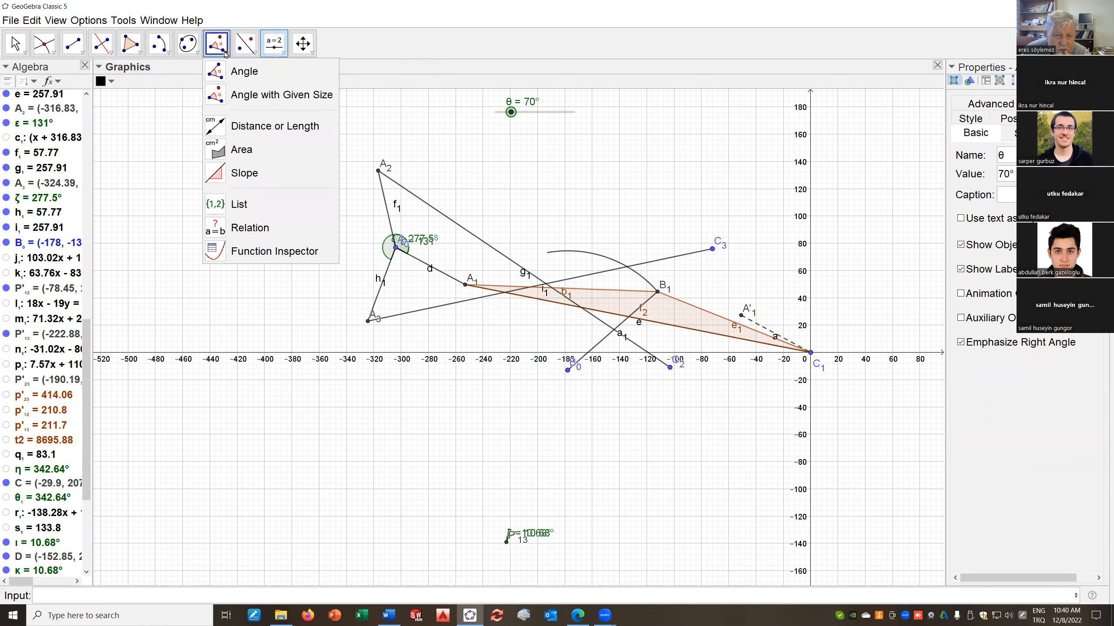
click(219, 94)
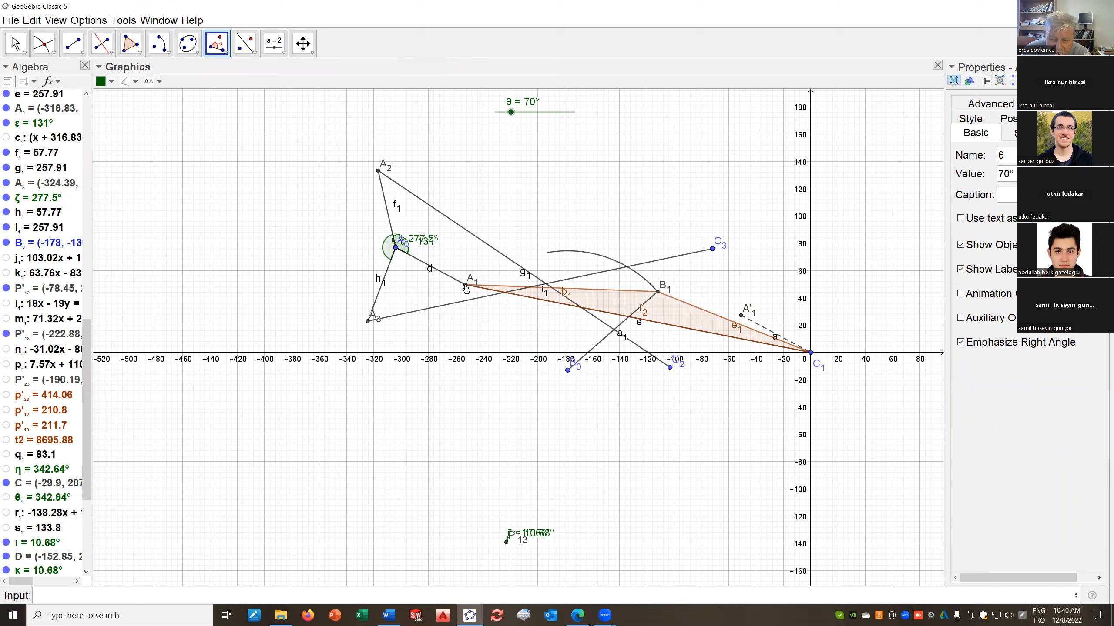
click(465, 286)
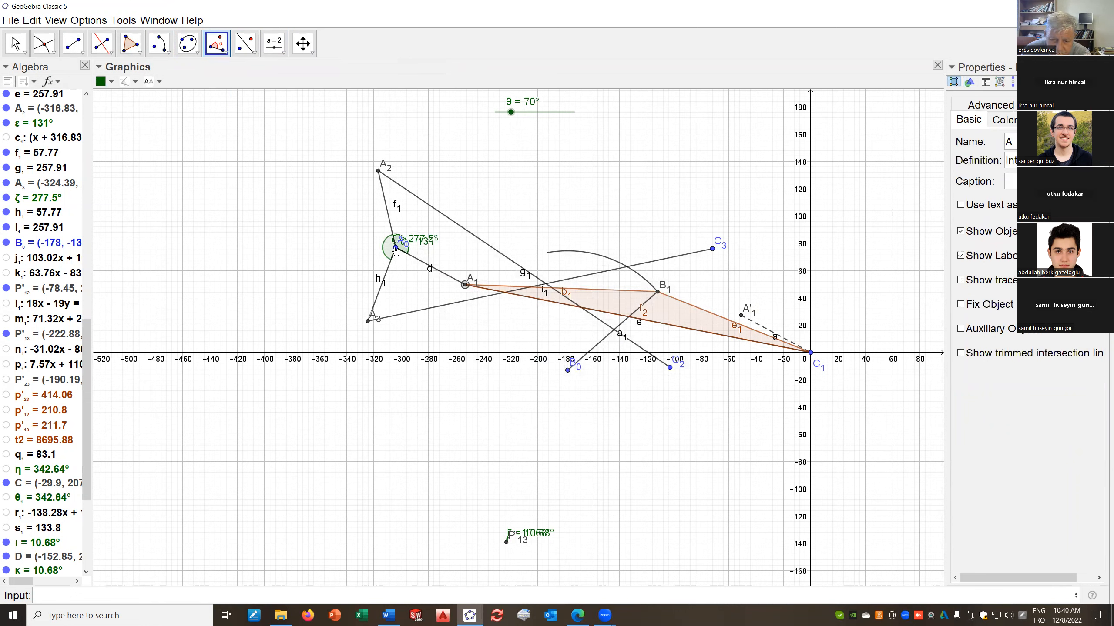
click(396, 249)
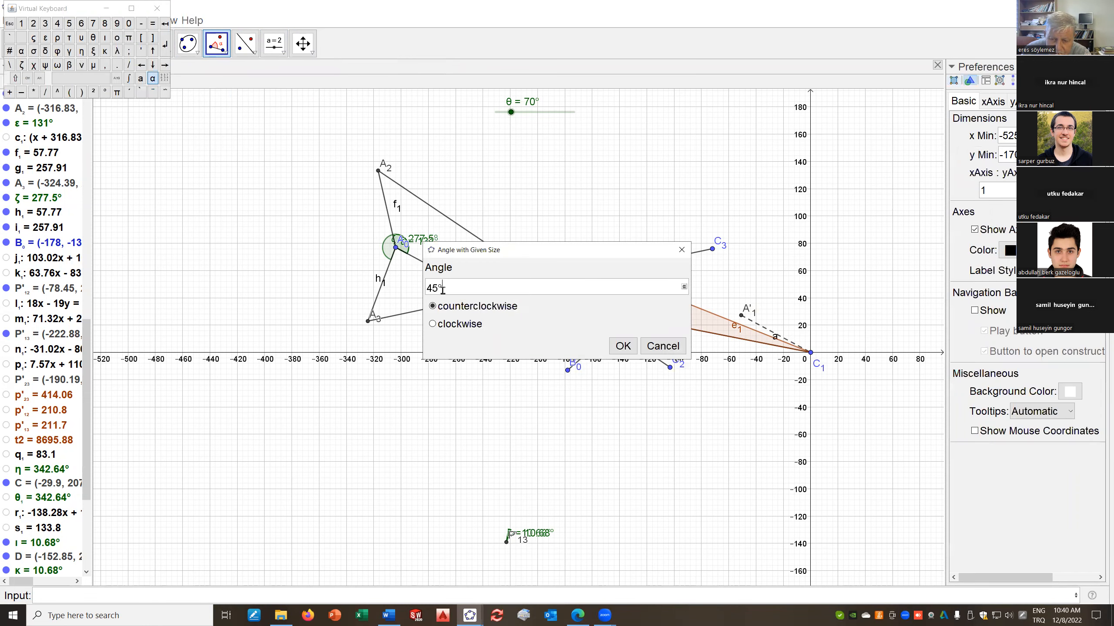
text(θ)
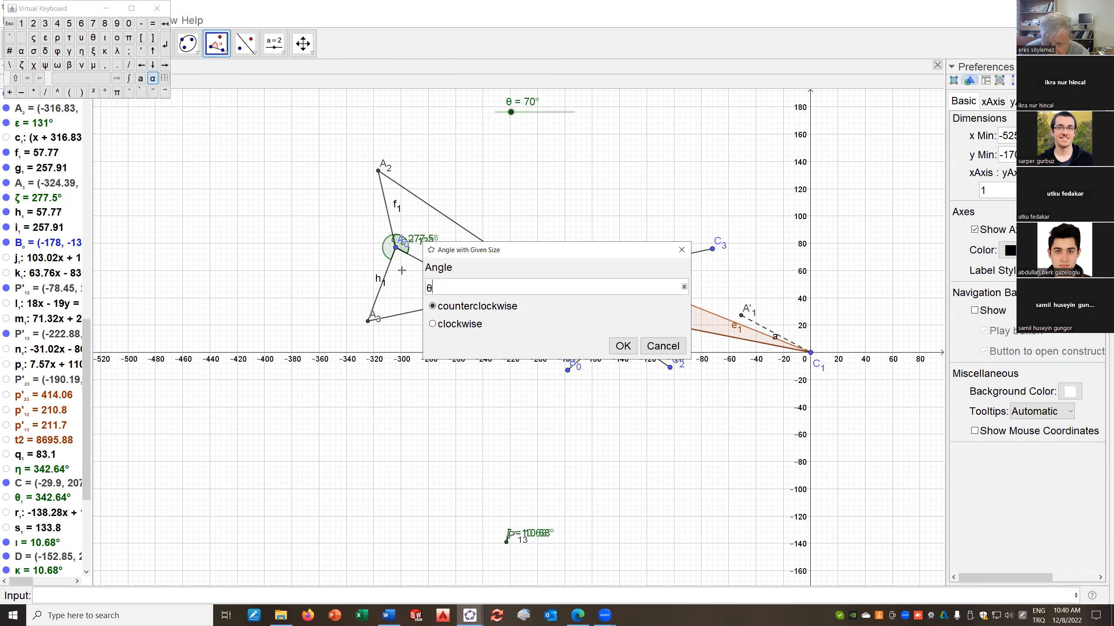
click(623, 346)
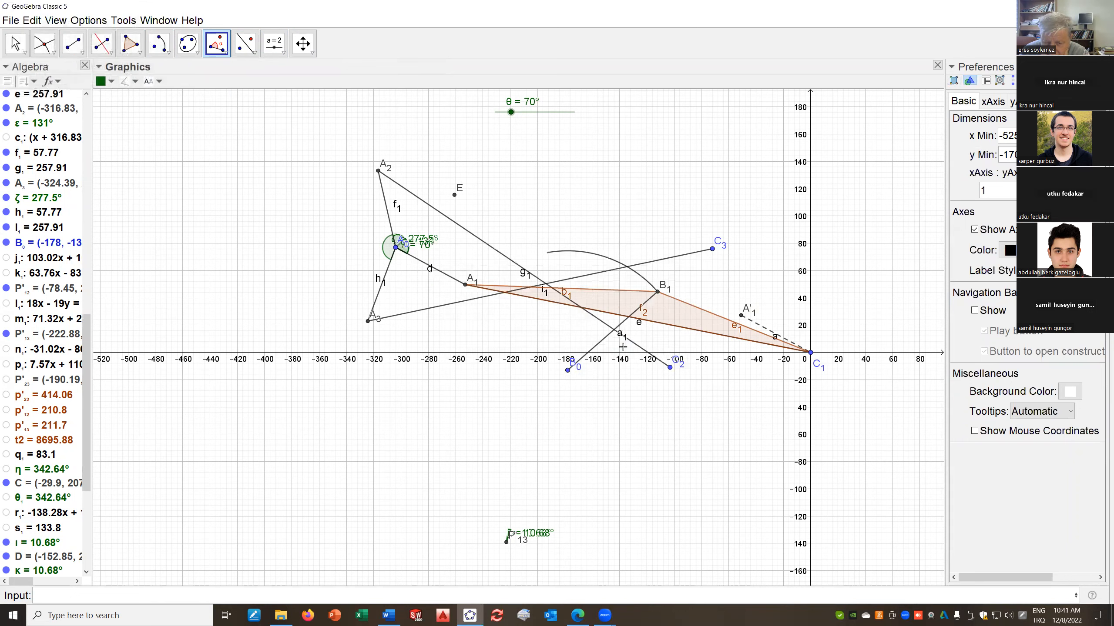
Rename the rotated point E as A
right_click(455, 198)
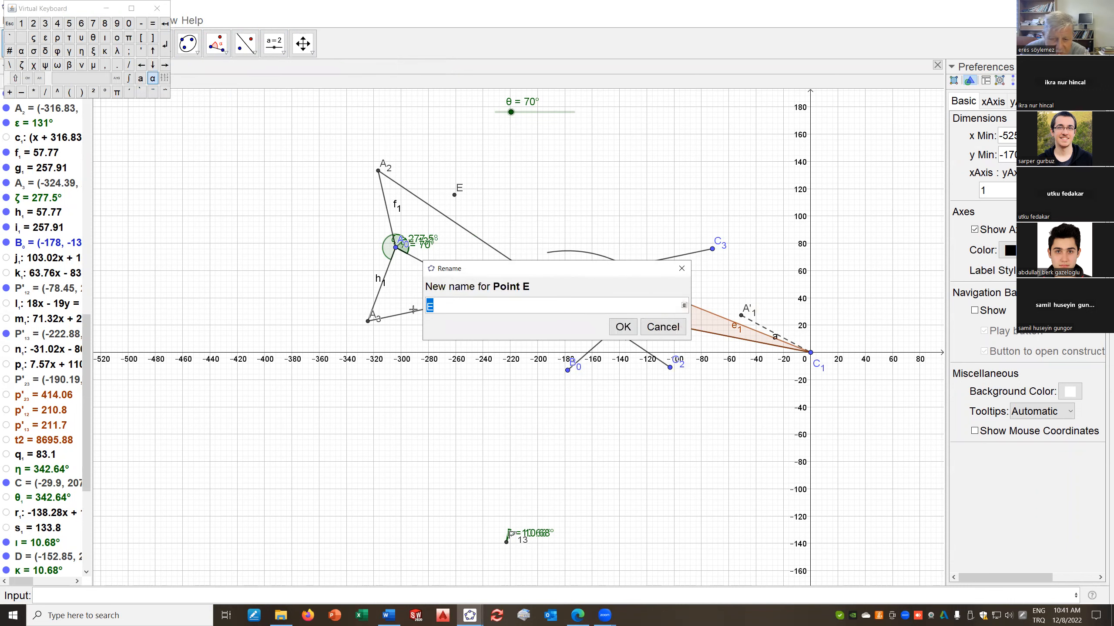
text(A)
click(628, 328)
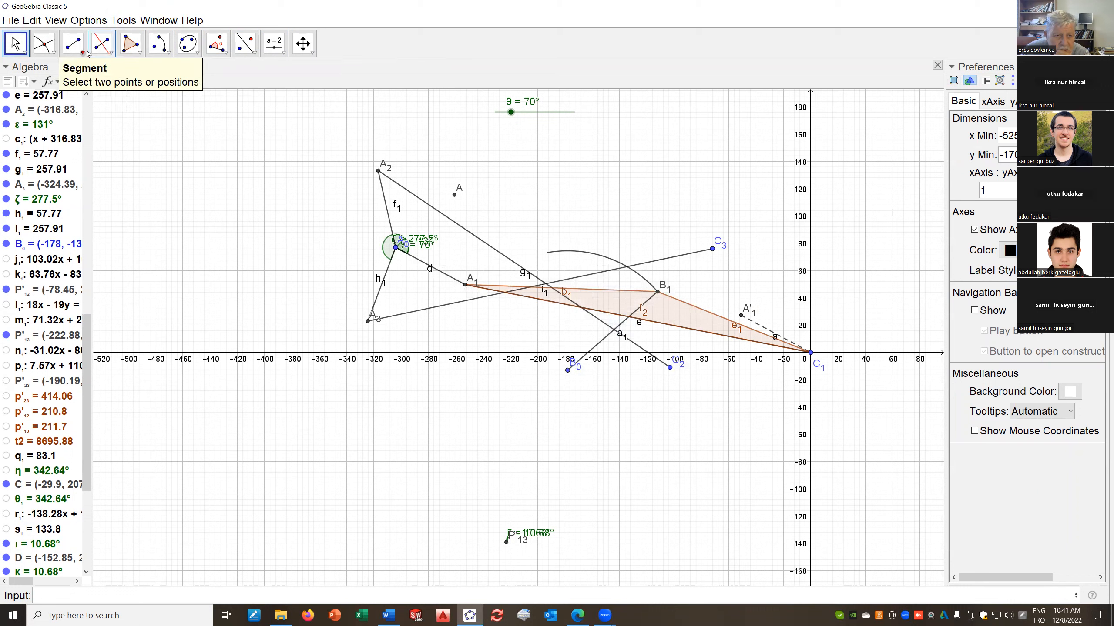
Draw the moving crank as a segment from A_0 to A
click(71, 61)
click(74, 95)
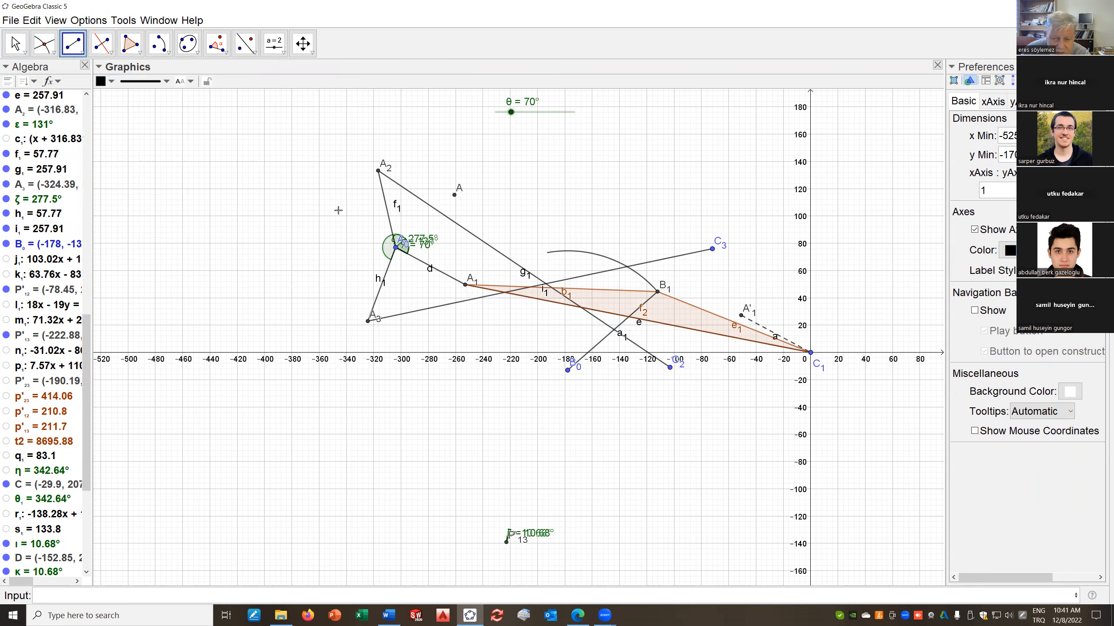
click(395, 247)
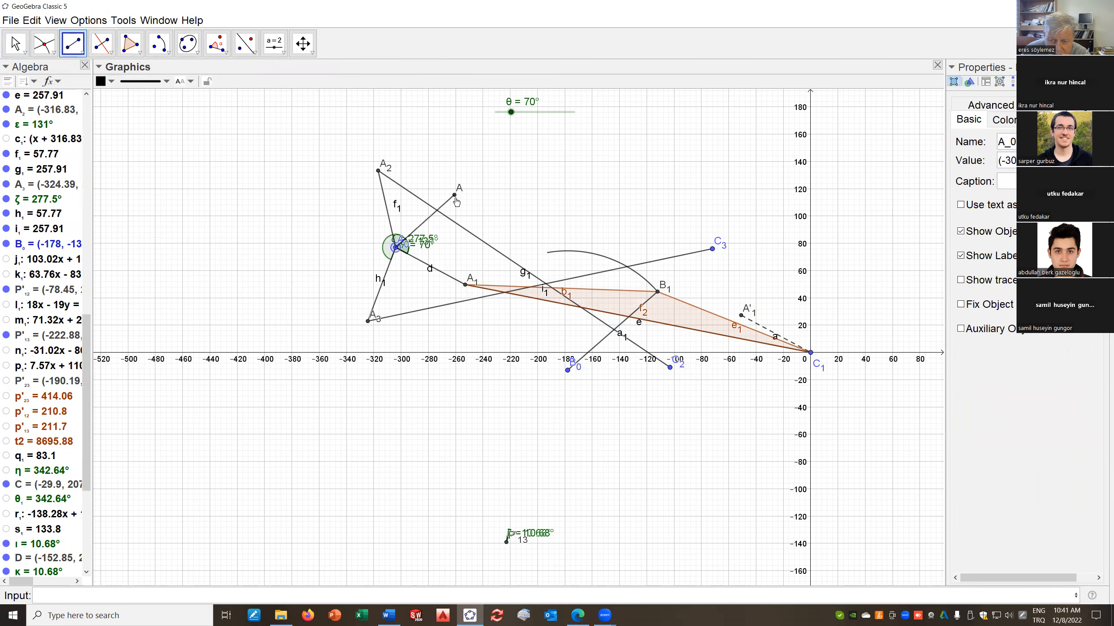
click(454, 196)
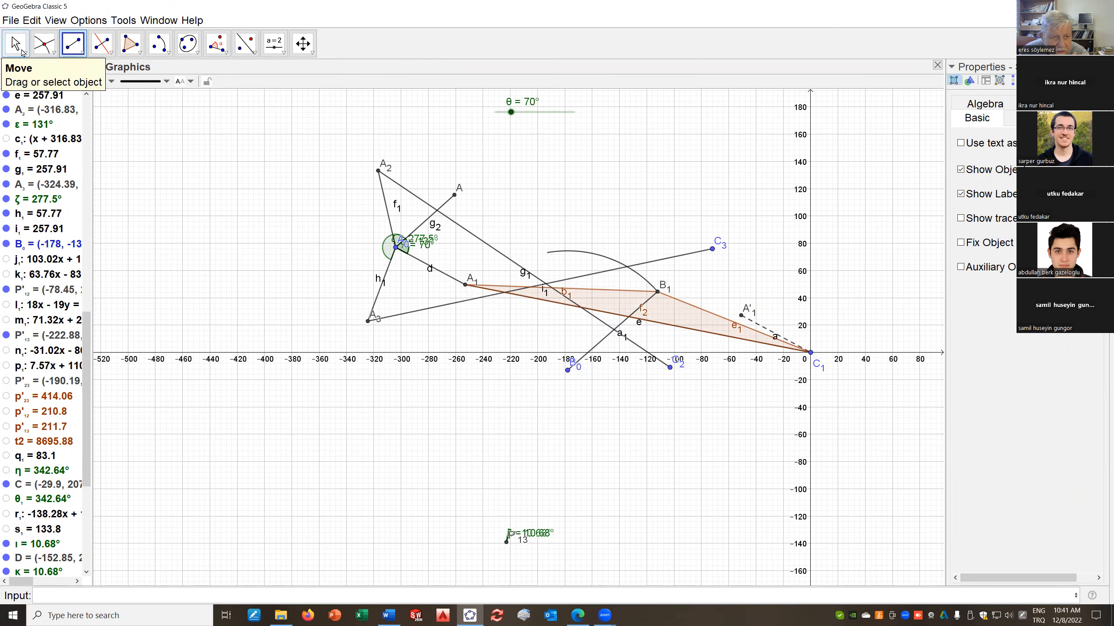
key(Escape)
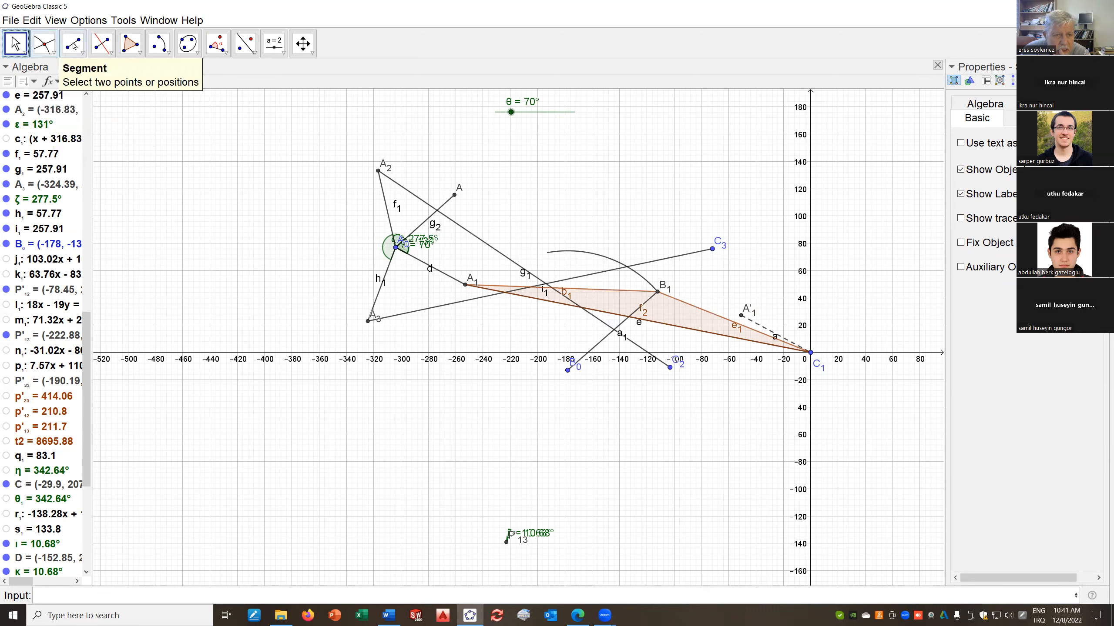
Draw a circle centred at A with radius b_1
click(197, 51)
mouse_move(159, 49)
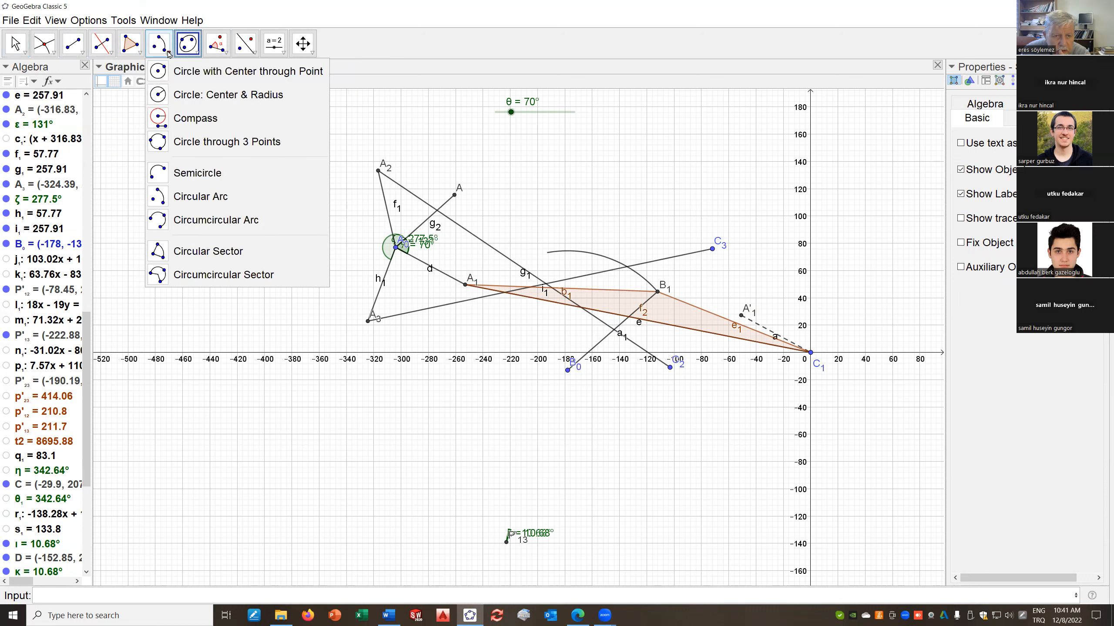
click(156, 95)
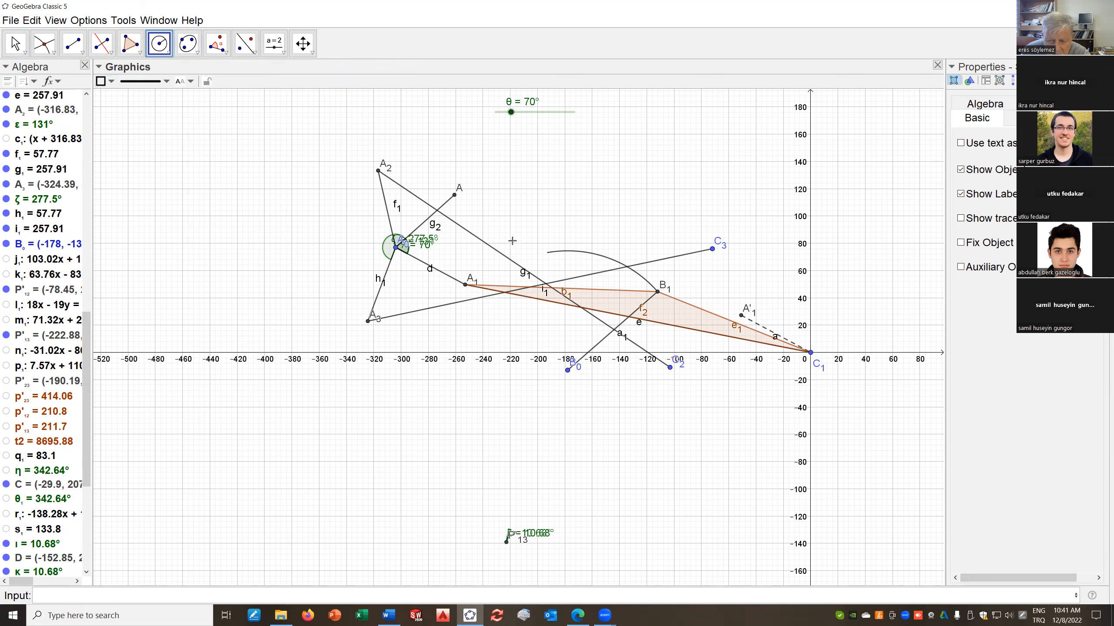
click(455, 196)
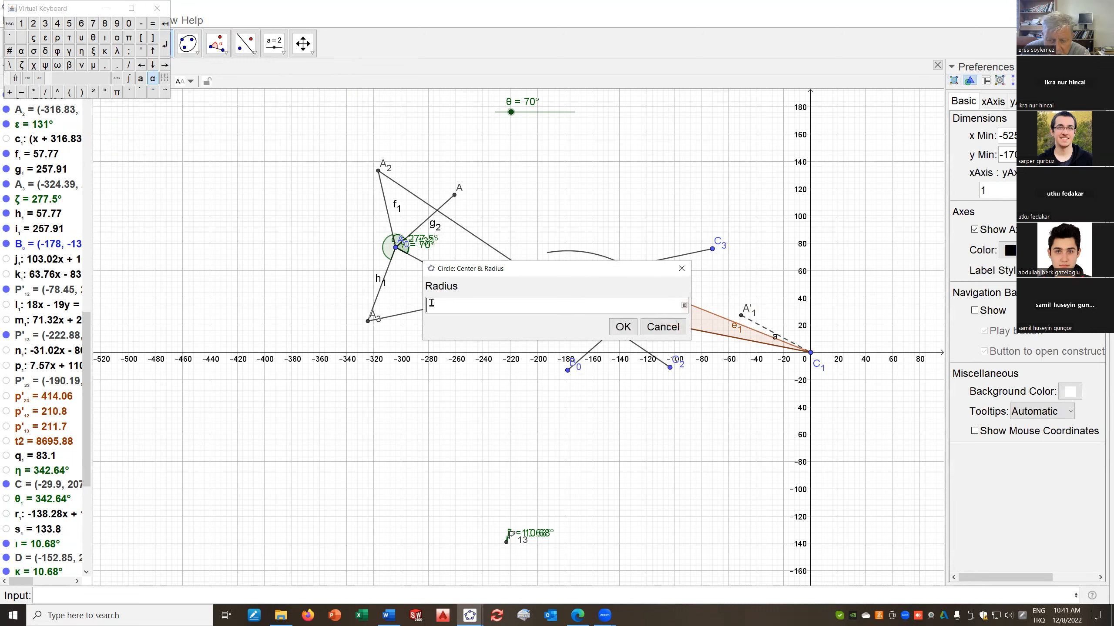
text(b_1)
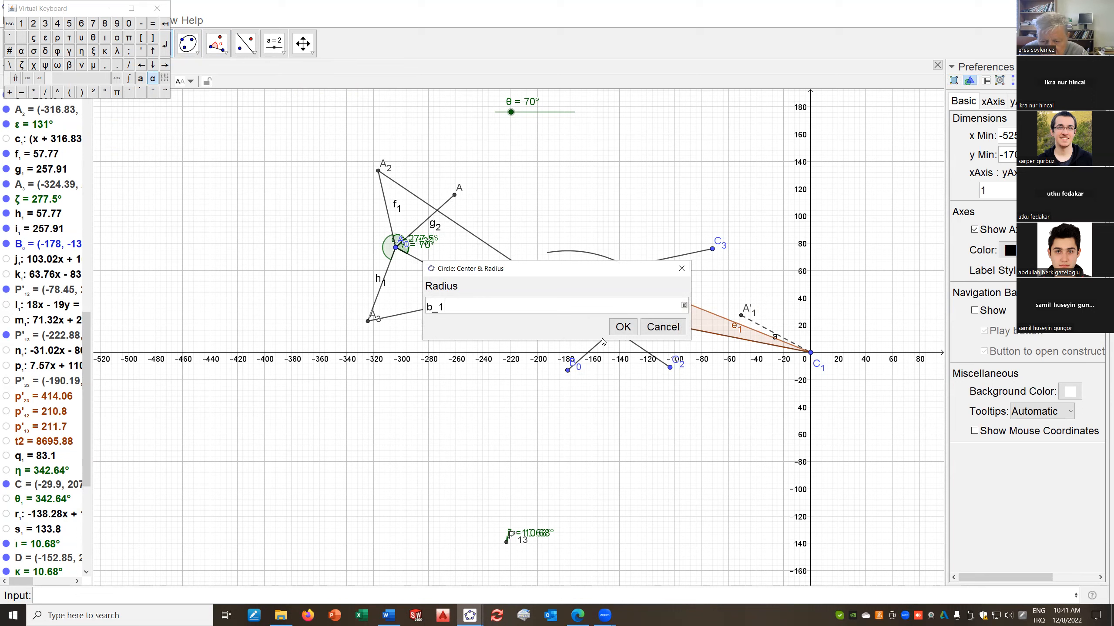
click(631, 328)
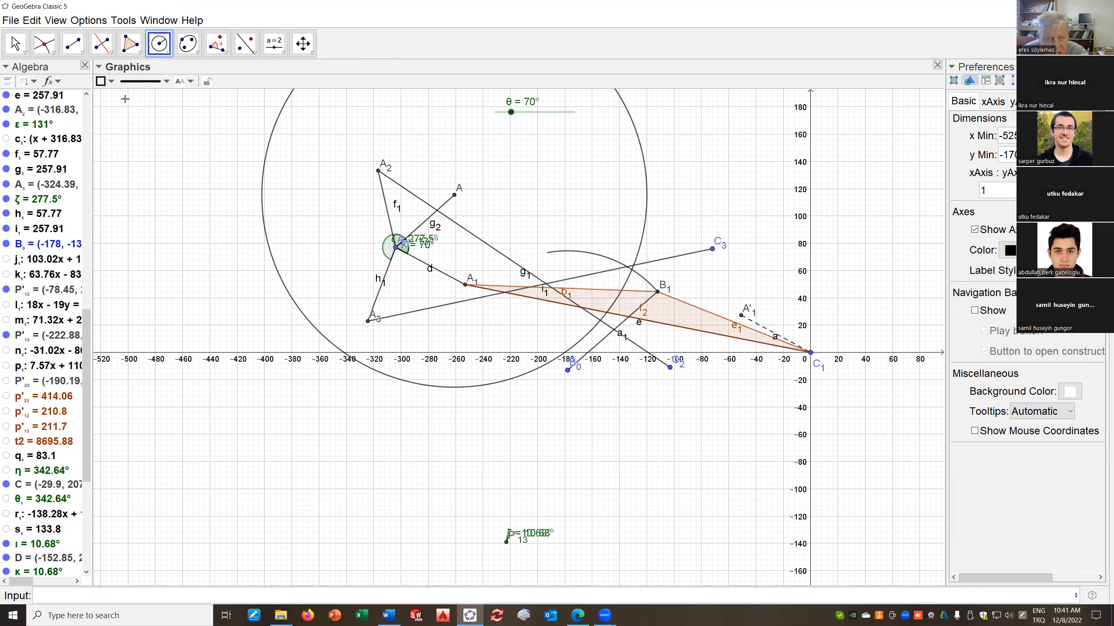
Mark the circle's intersection with the arc through B_1 as point B, and hide the circle
click(44, 43)
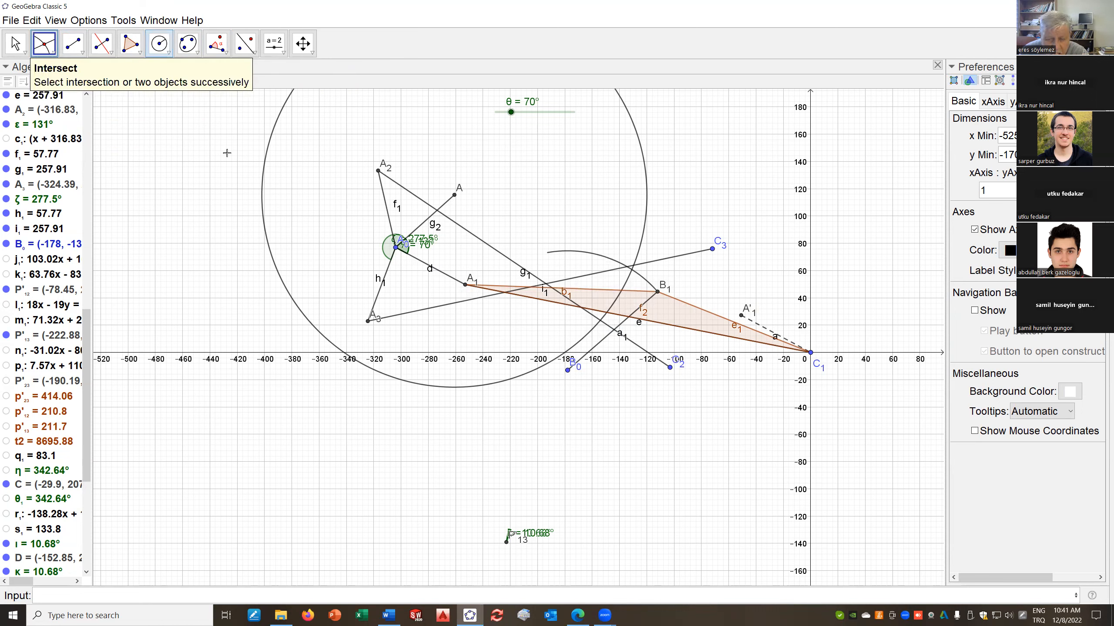
click(632, 272)
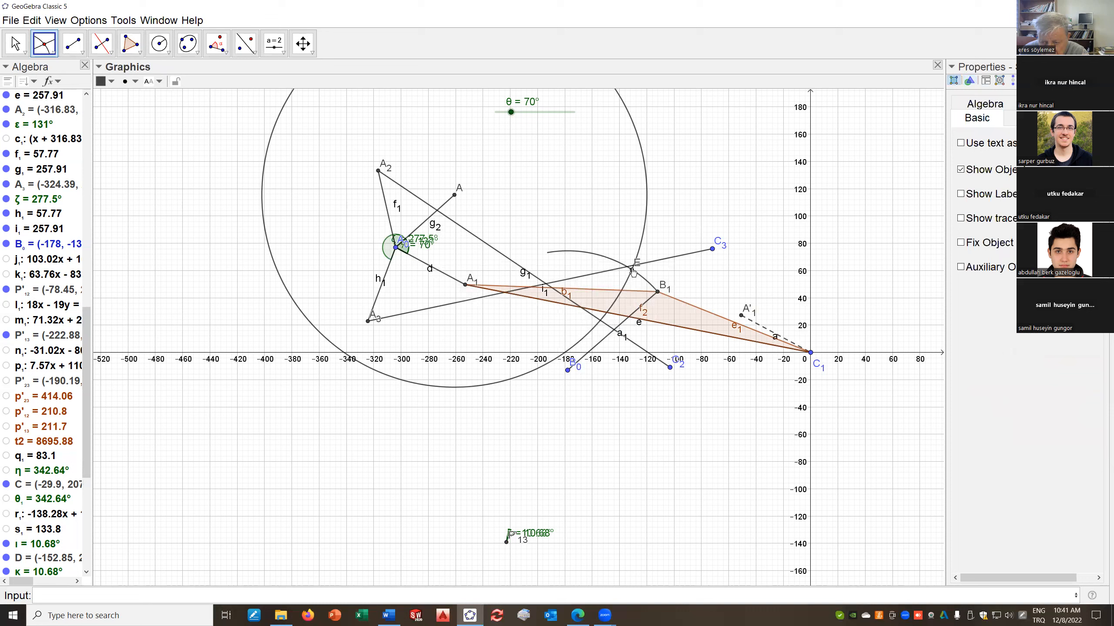
right_click(632, 272)
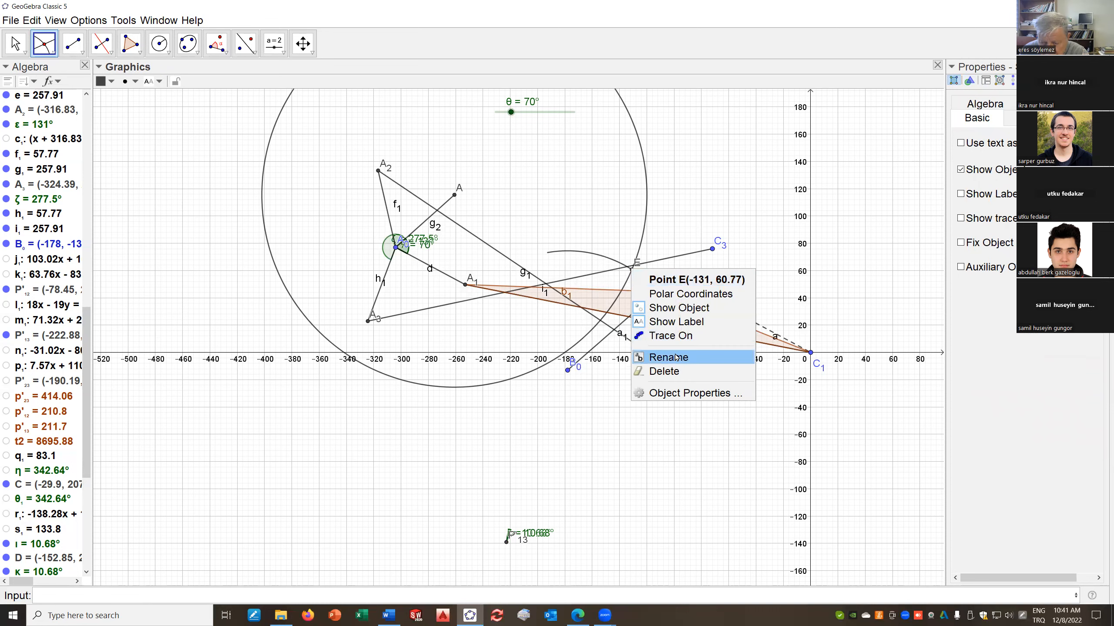
click(658, 363)
text(B)
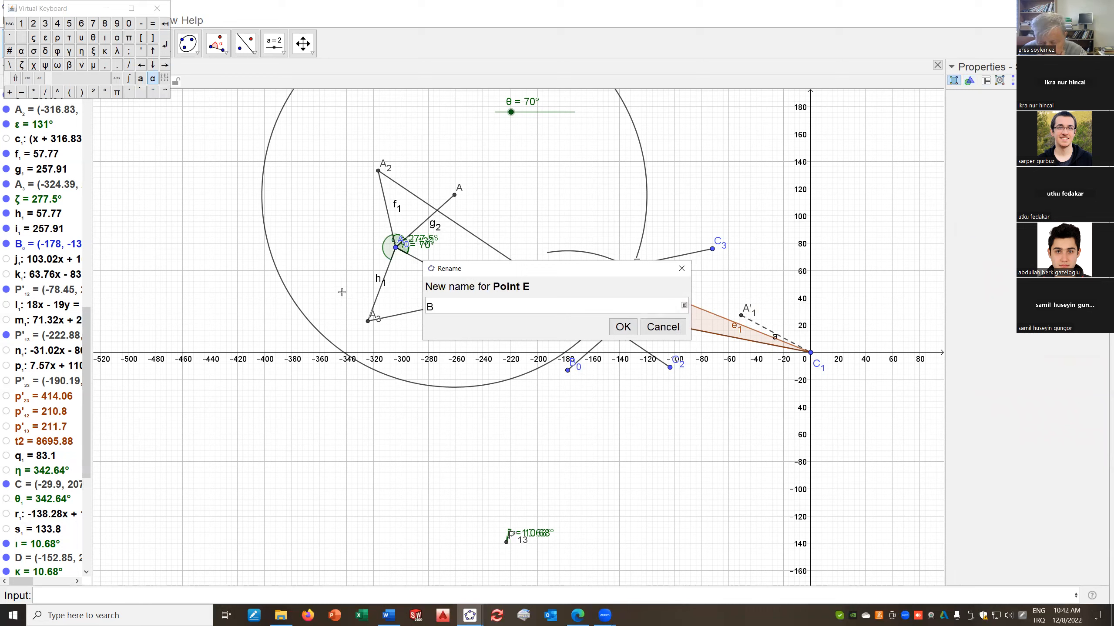
click(622, 326)
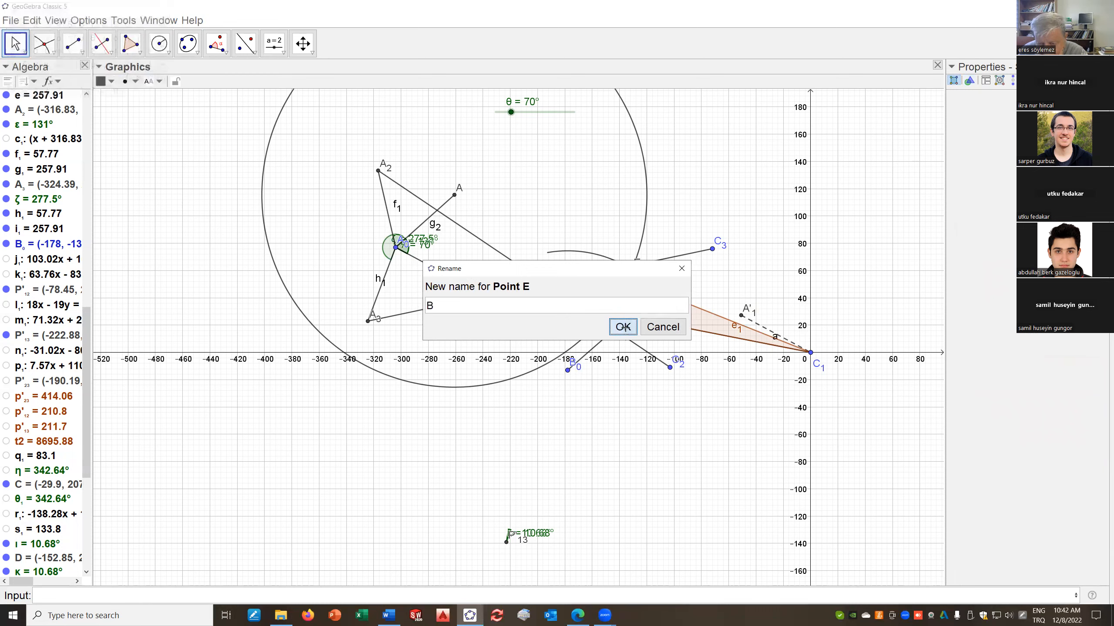
right_click(645, 226)
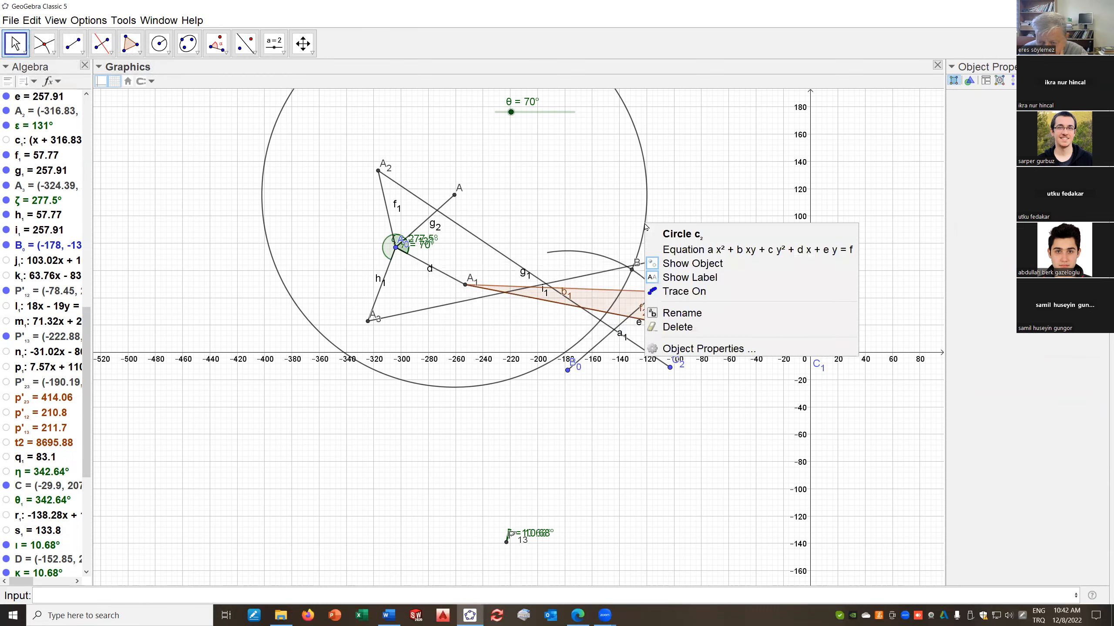
click(699, 263)
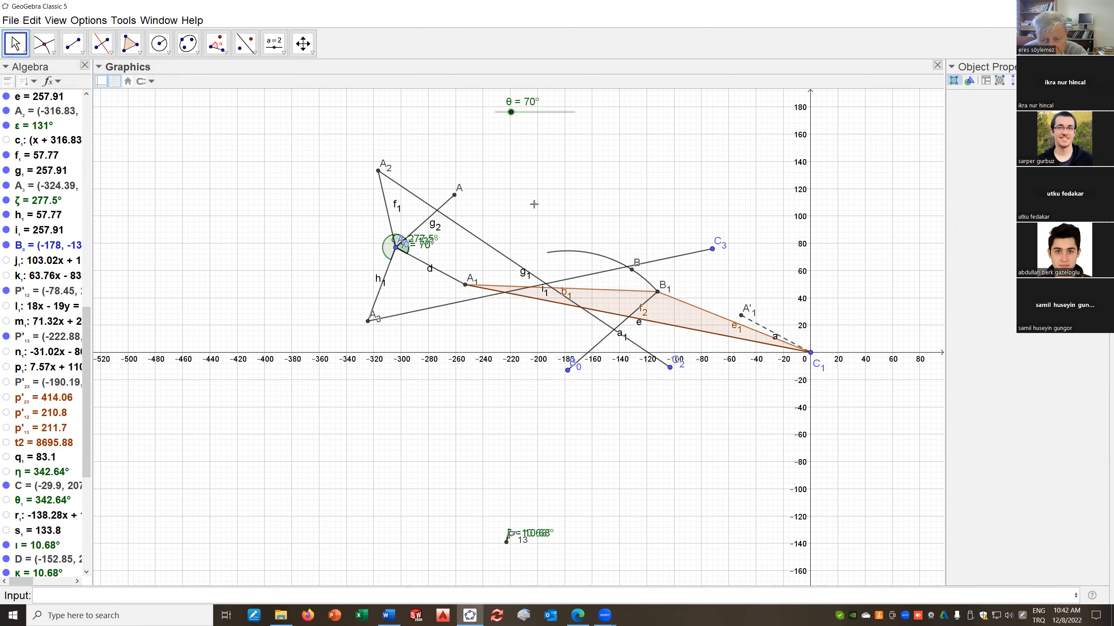
Draw the moving coupler side and follower as segments from A to B and from B to B_0
click(82, 53)
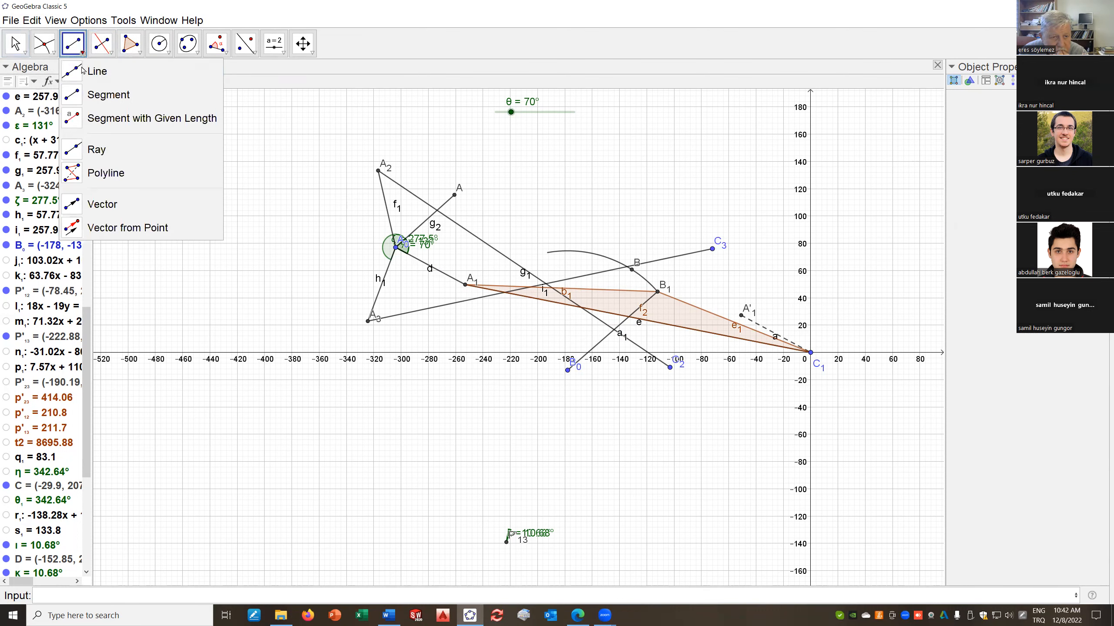
click(83, 93)
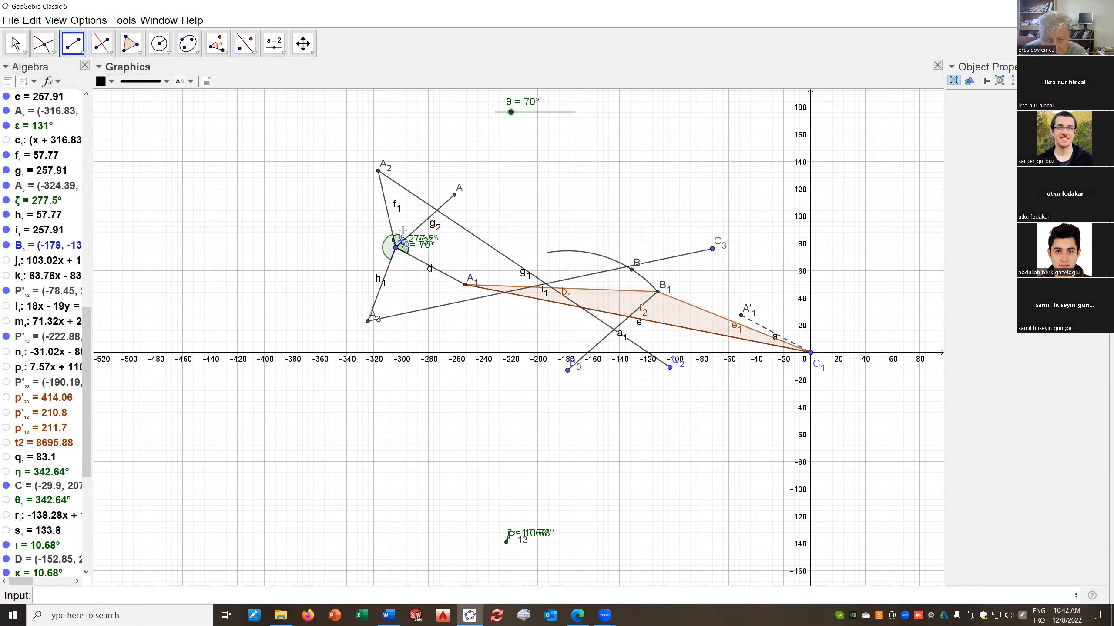
click(454, 196)
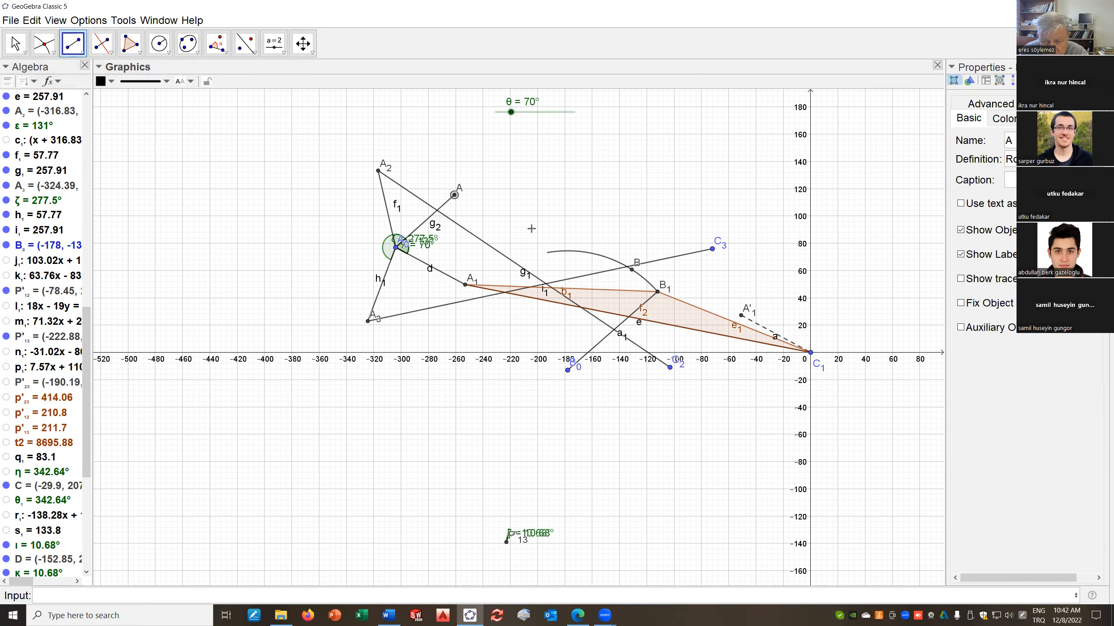
click(632, 272)
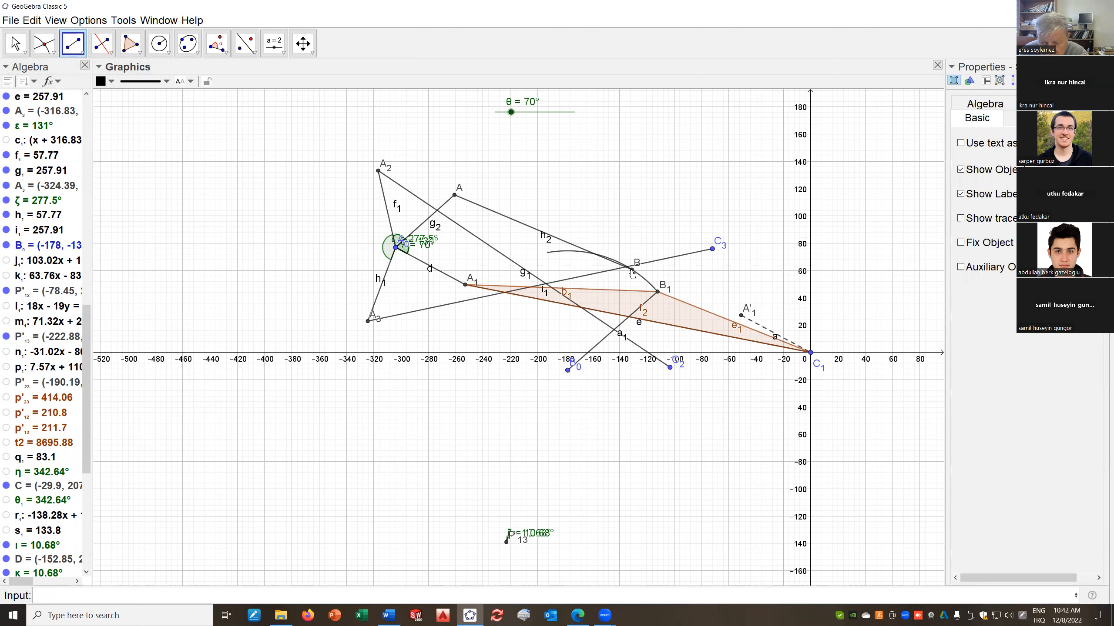
click(632, 270)
click(568, 371)
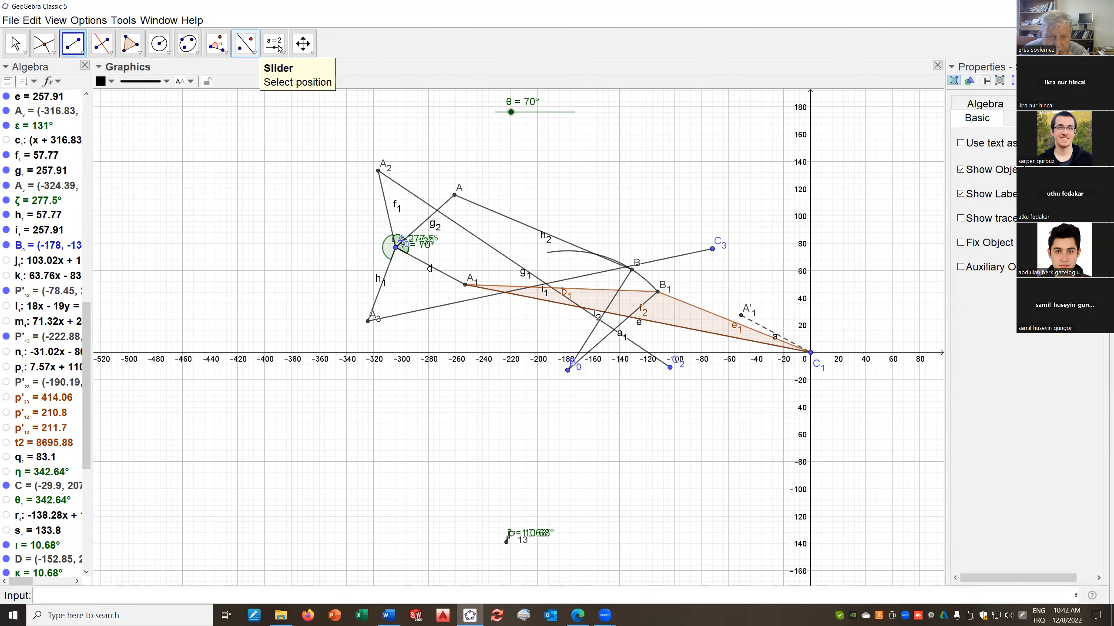
Try to translate the coupler triangle A_1 B_1 C_1 by the vector from B_1 to B
click(255, 52)
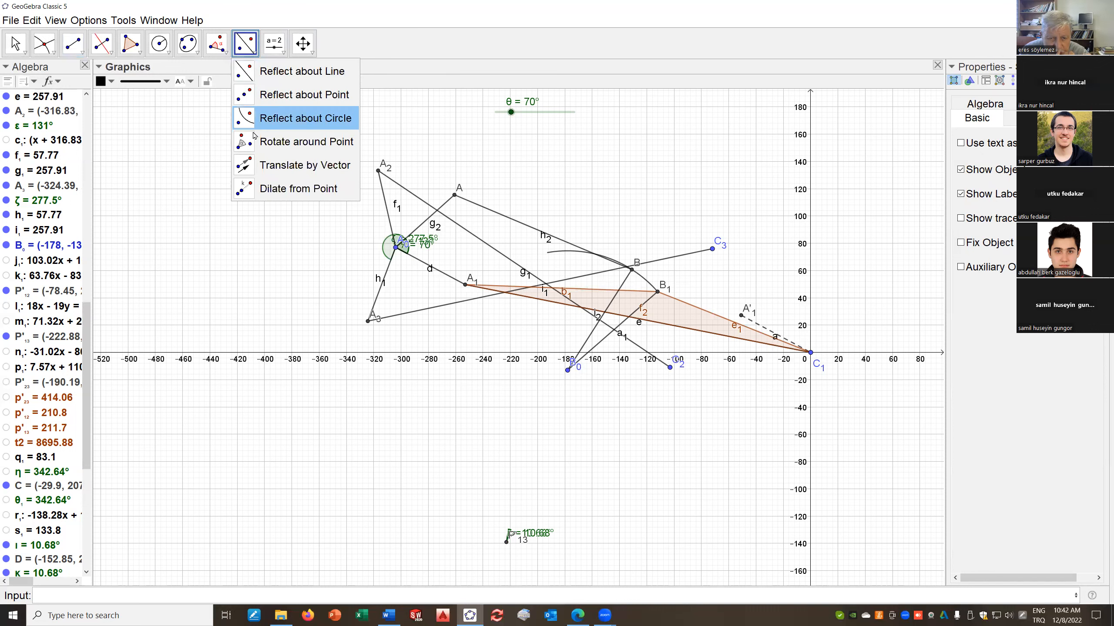
click(246, 167)
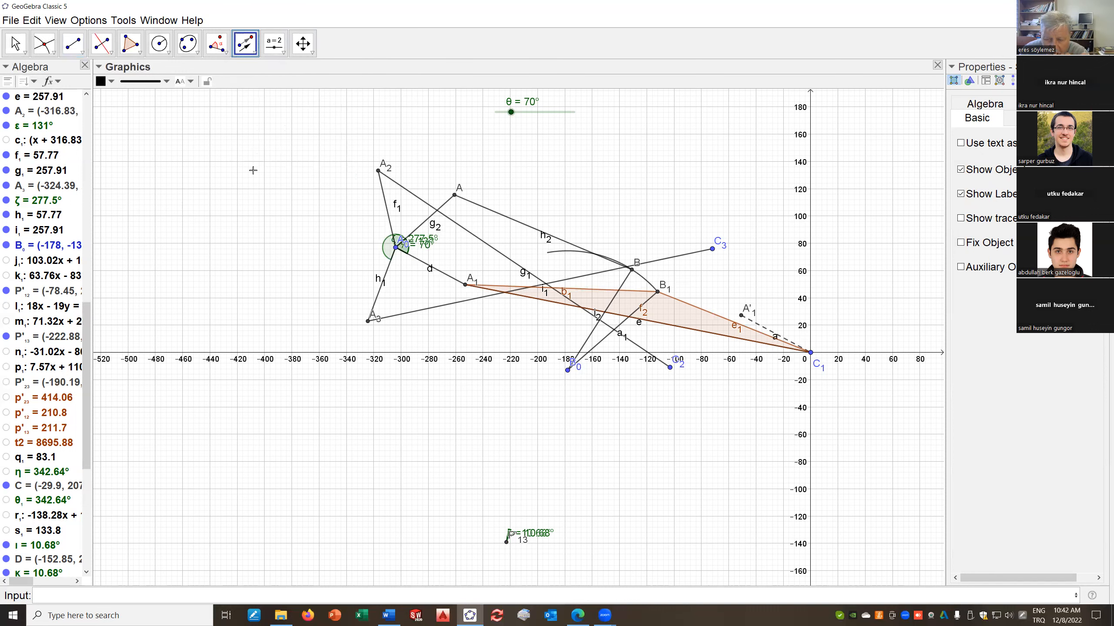
click(675, 310)
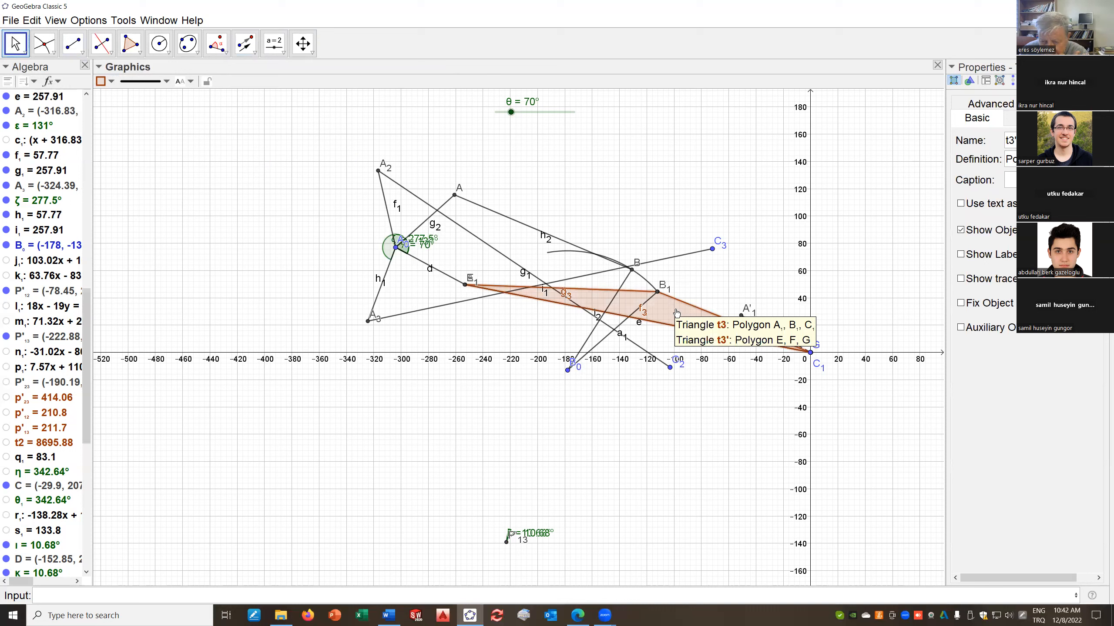
click(658, 293)
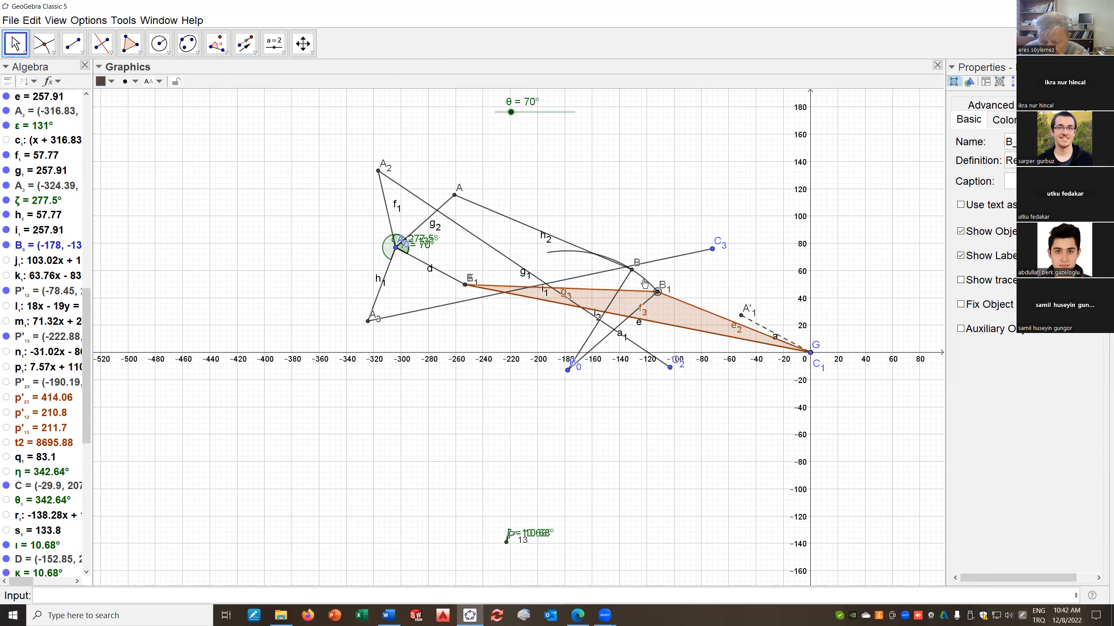
click(631, 273)
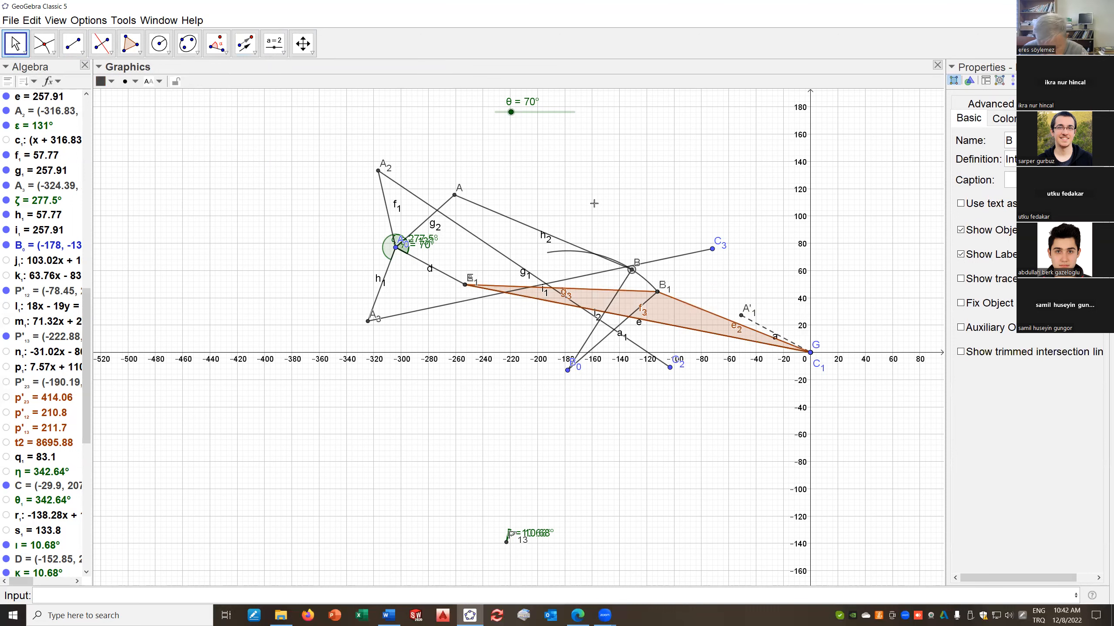
Translate the overlaid copy of the coupler triangle by the vector from B_1 to B
click(251, 50)
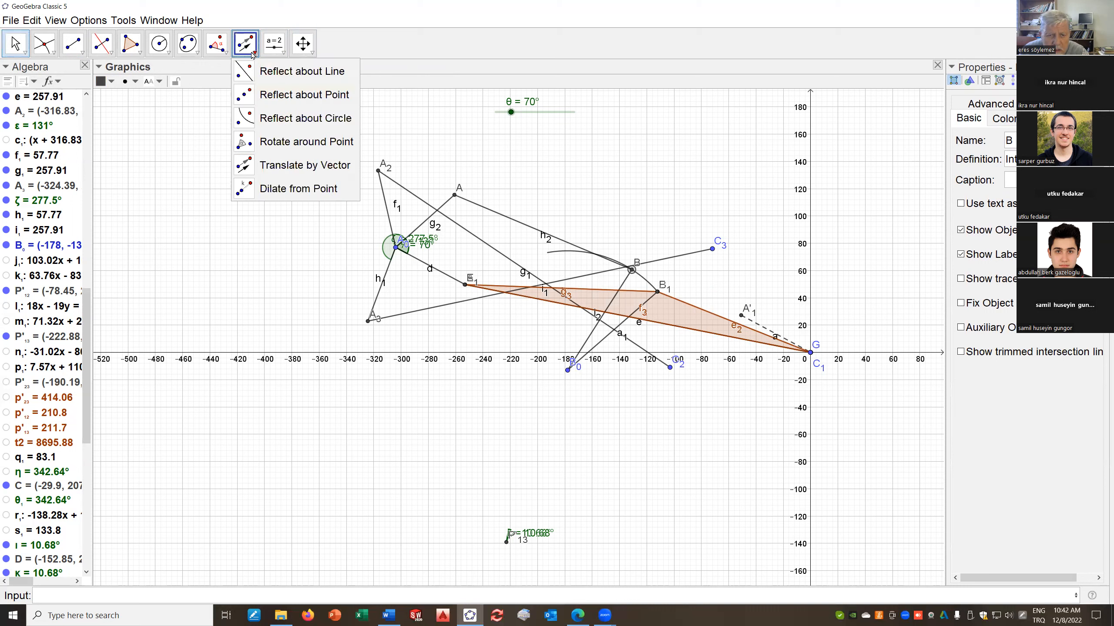
click(244, 166)
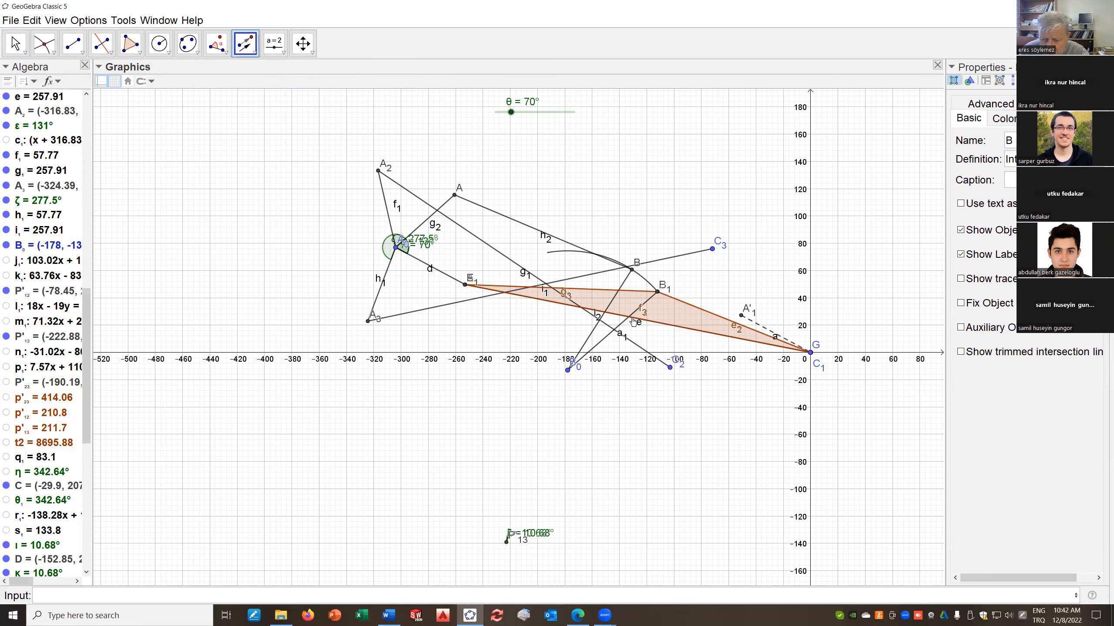
click(665, 311)
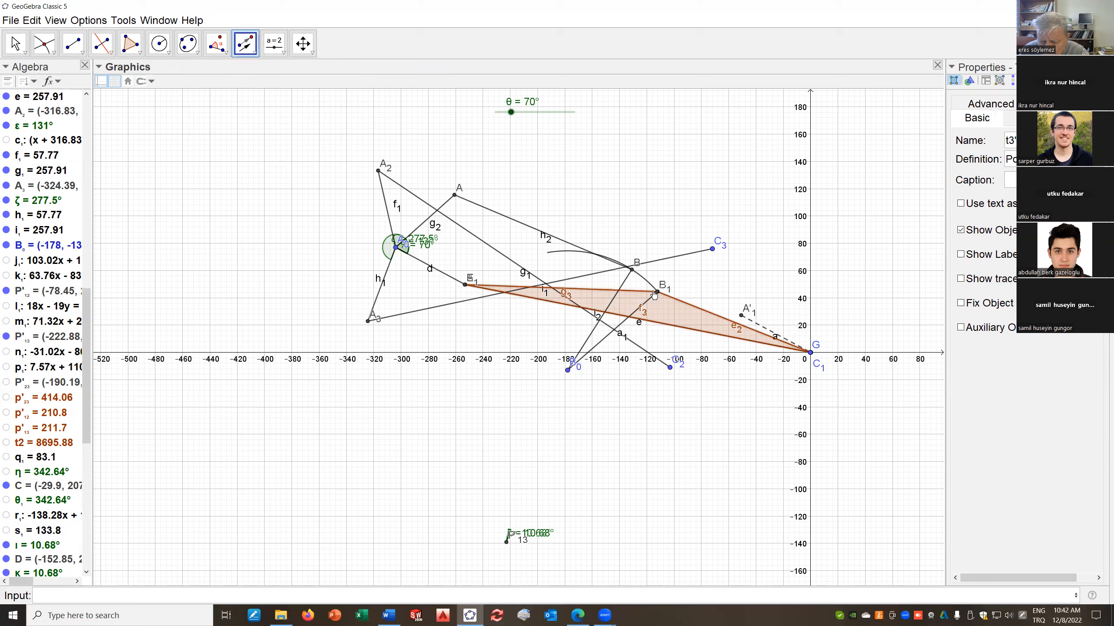
click(658, 294)
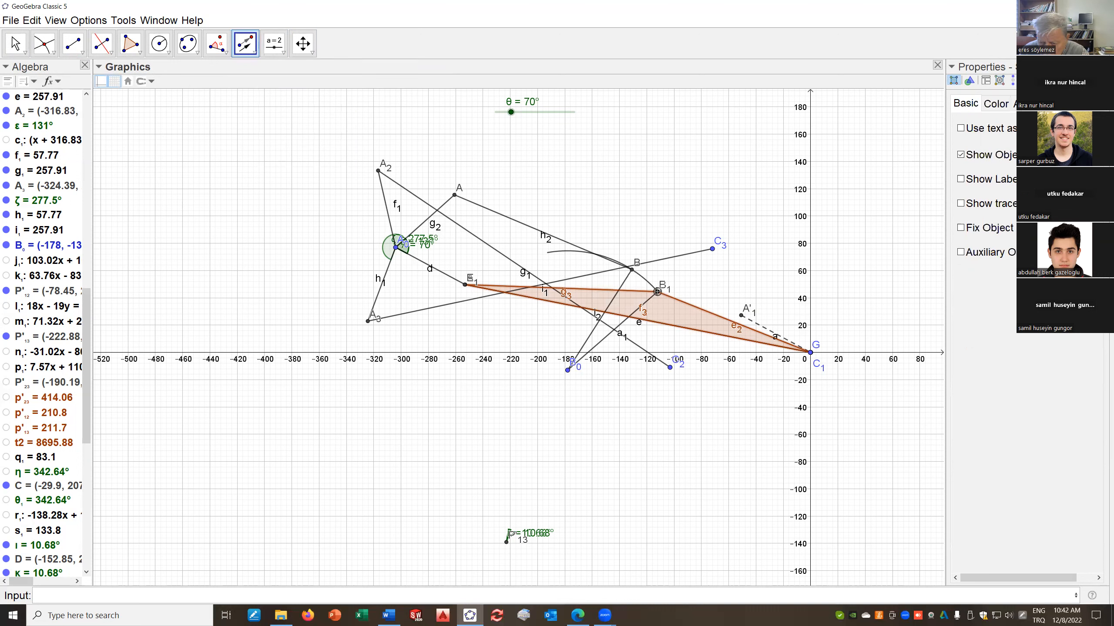
click(631, 270)
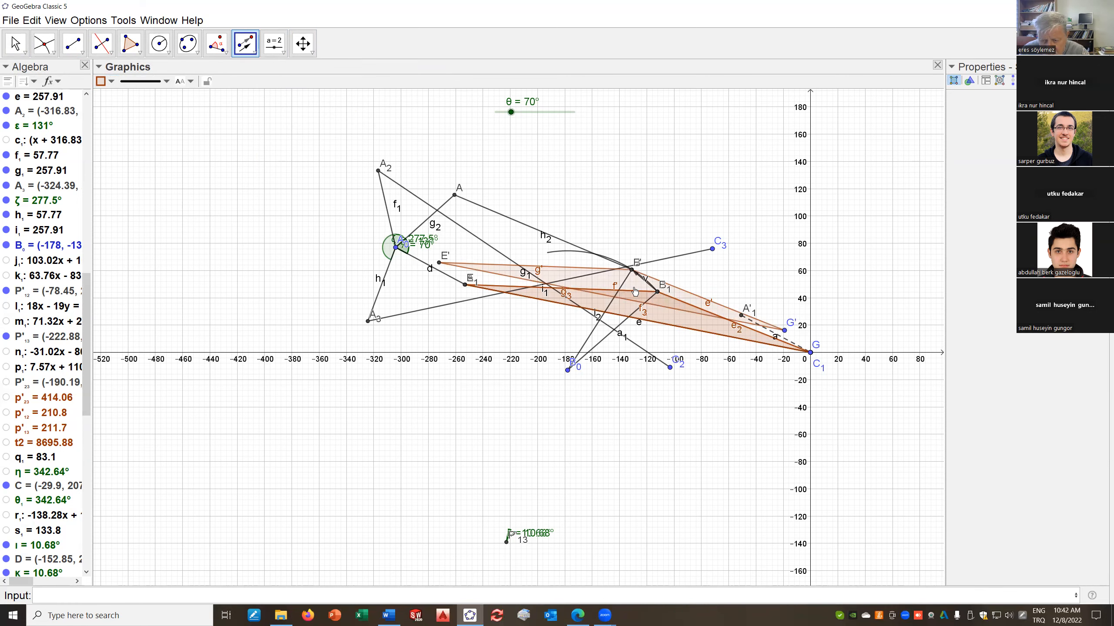
Create the angle between the moving coupler segment AB and the translated triangle's matching side
scroll(589, 296, up, 3)
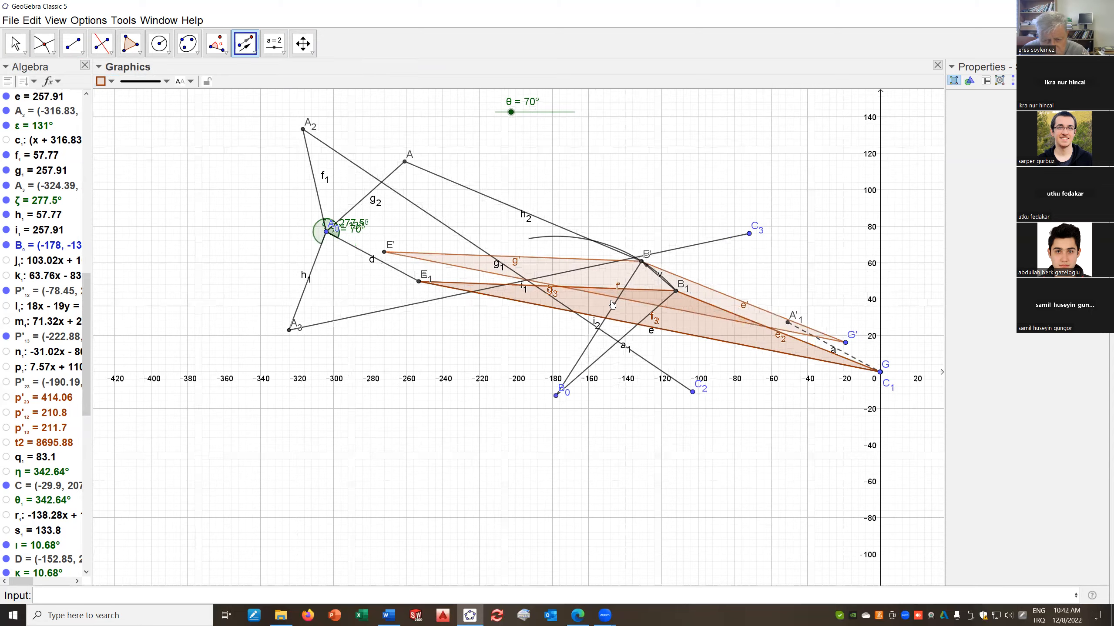
scroll(612, 303, up, 1)
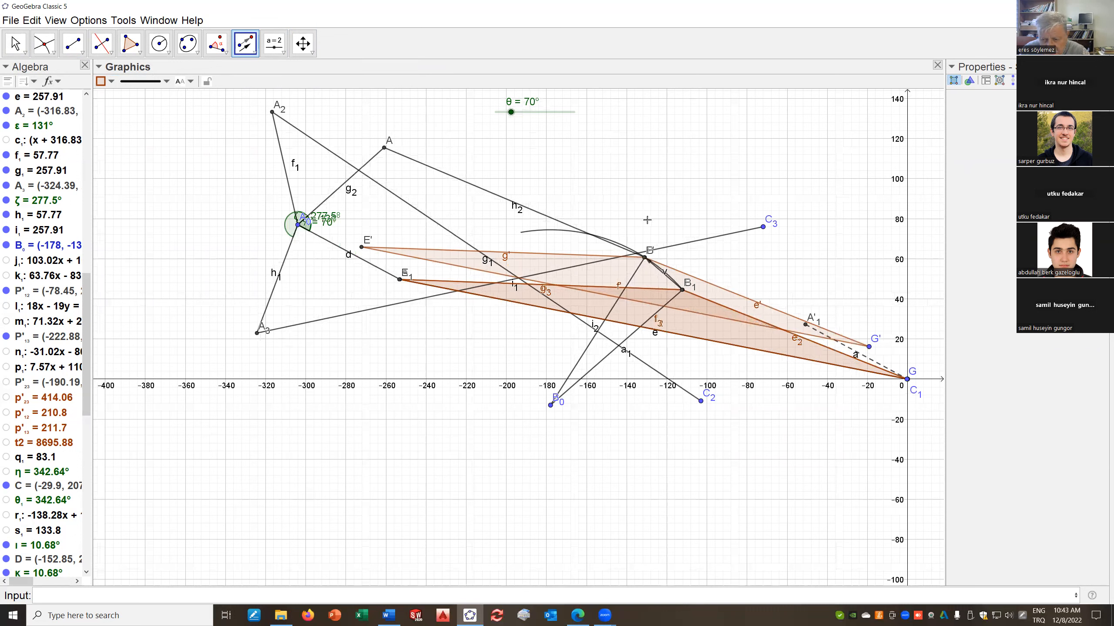
click(224, 52)
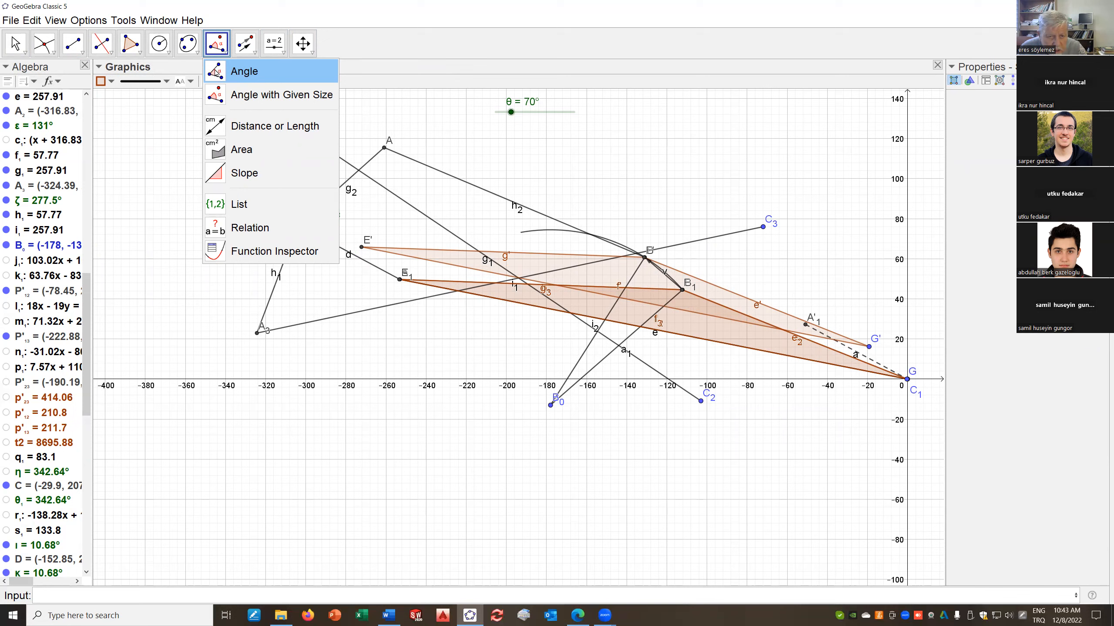
click(216, 72)
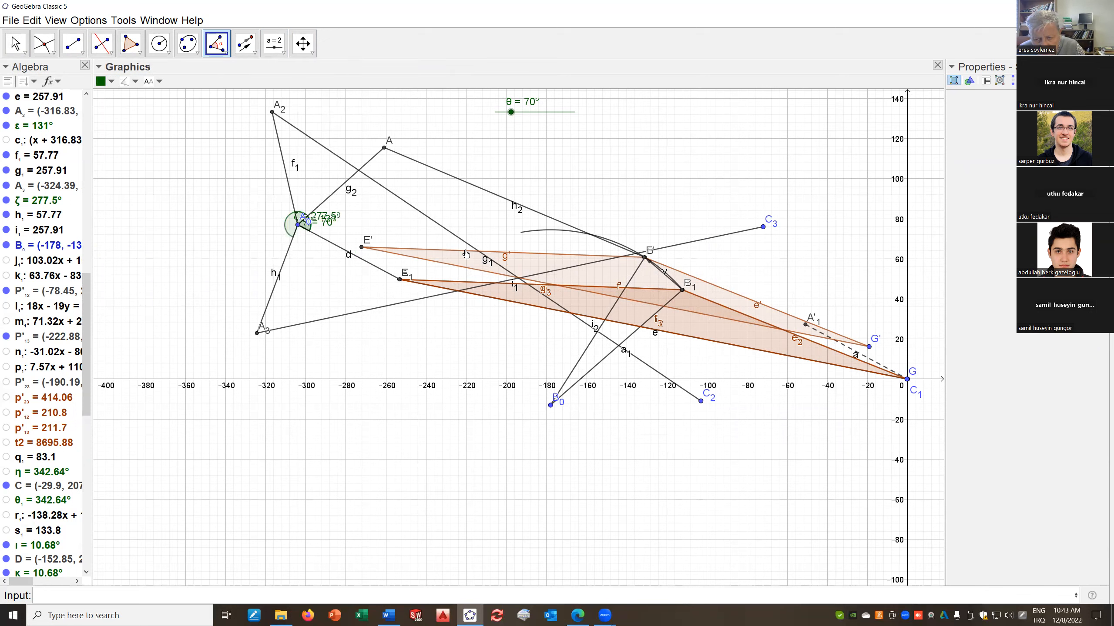
click(493, 197)
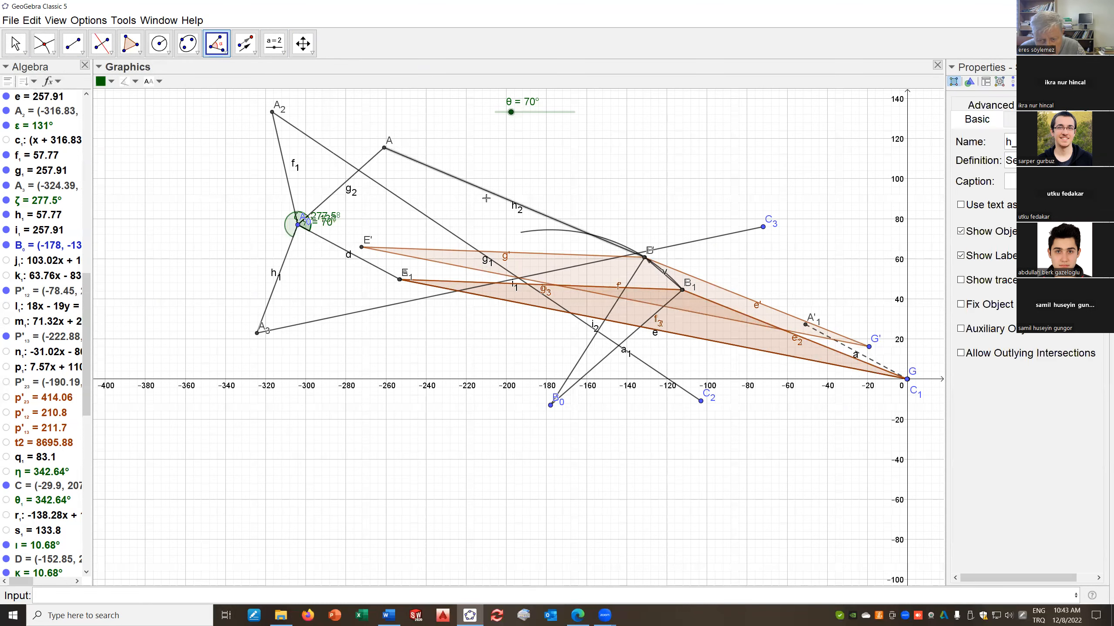
click(465, 252)
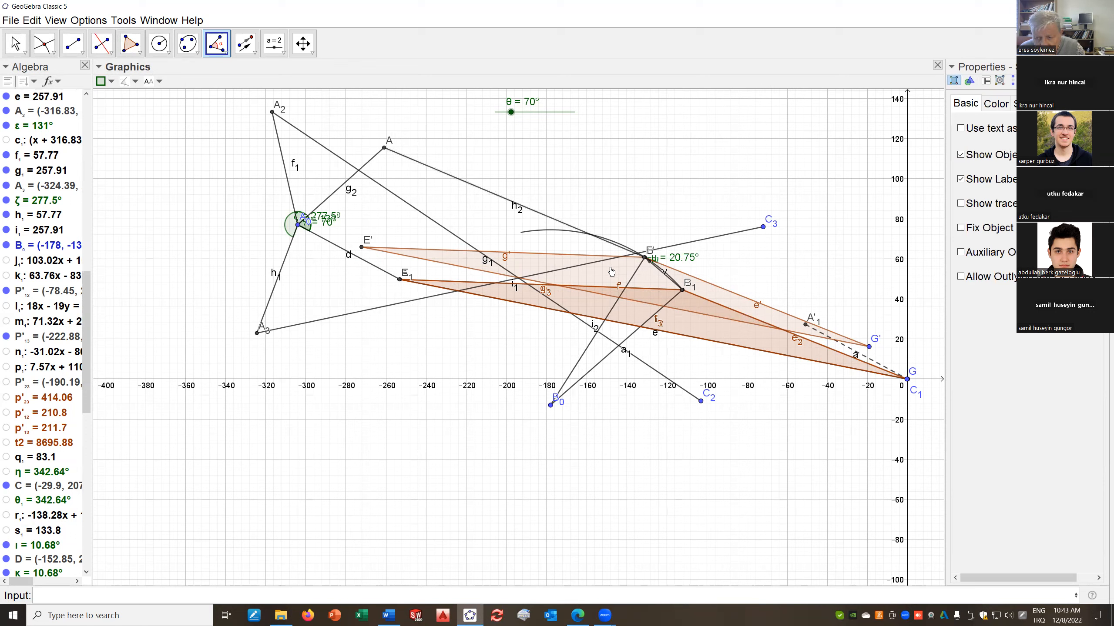
Rotate the translated coupler triangle clockwise about point B by the angle μ
scroll(90, 564, down, 10)
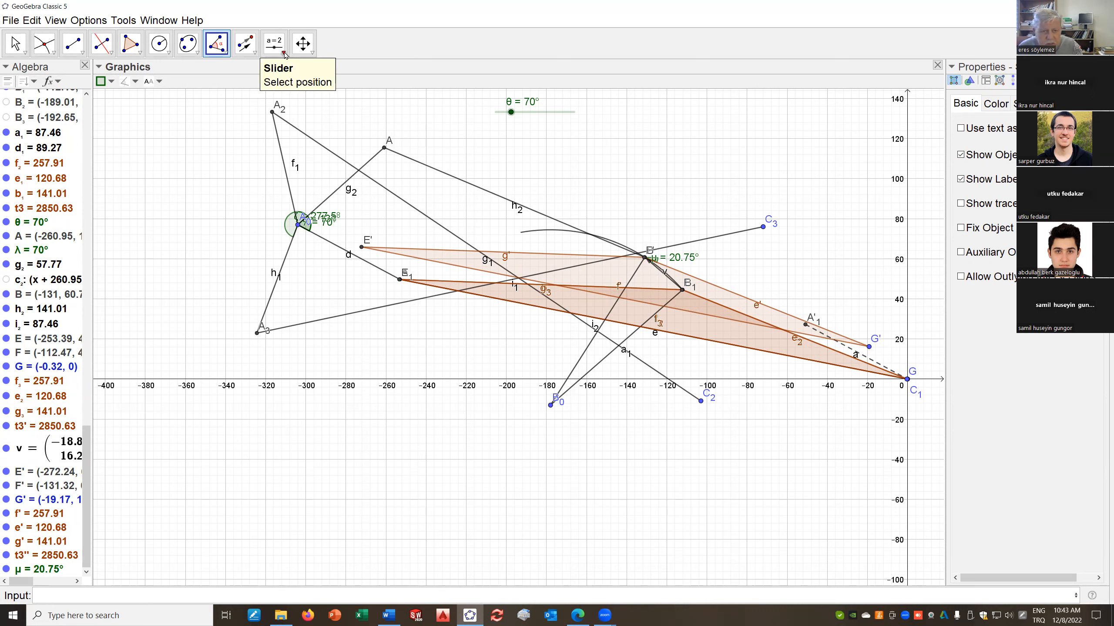
click(222, 48)
mouse_move(276, 48)
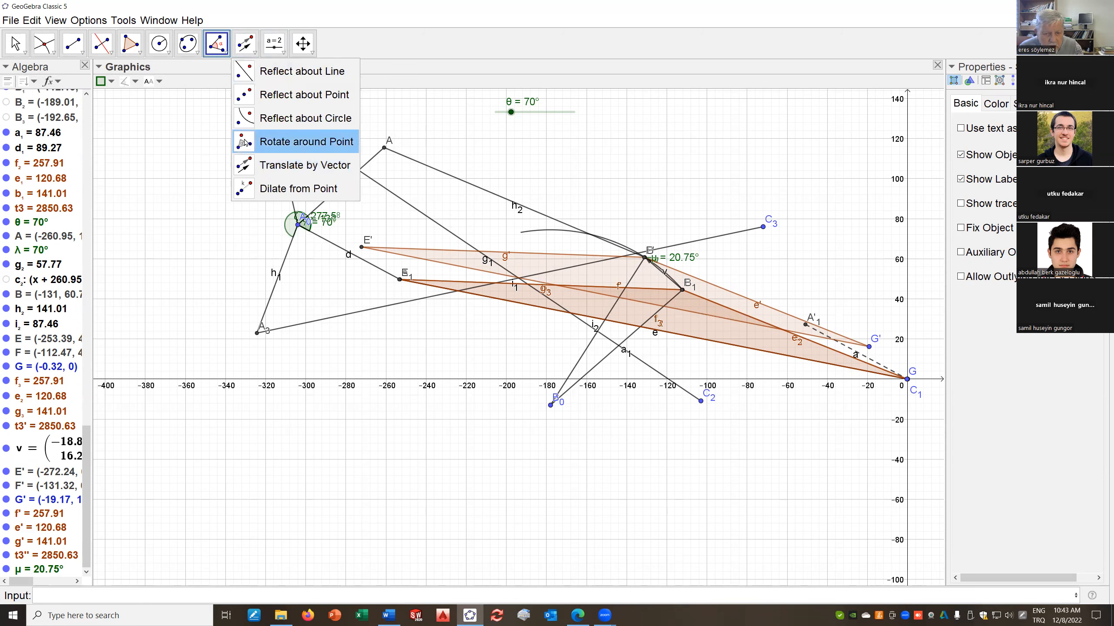
click(246, 142)
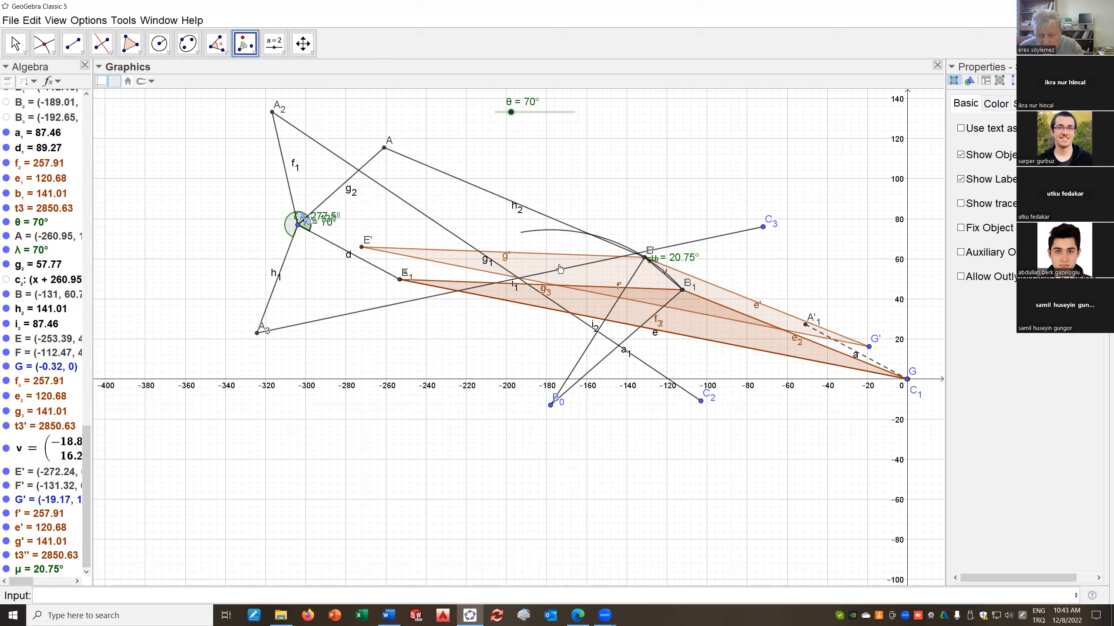
click(546, 257)
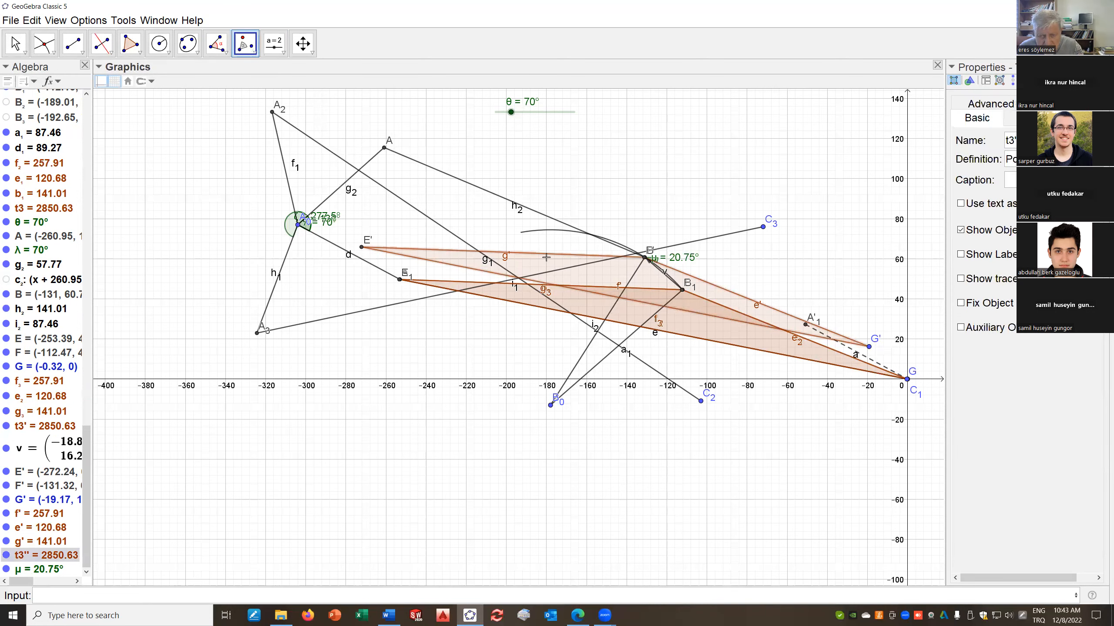
click(646, 260)
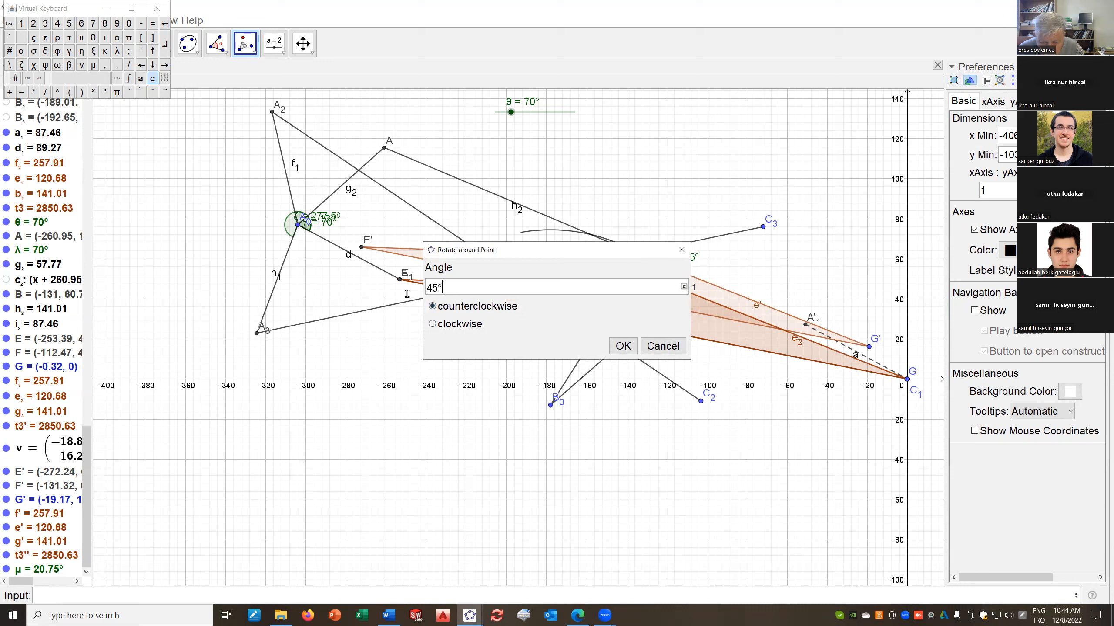
click(441, 286)
double_click(444, 287)
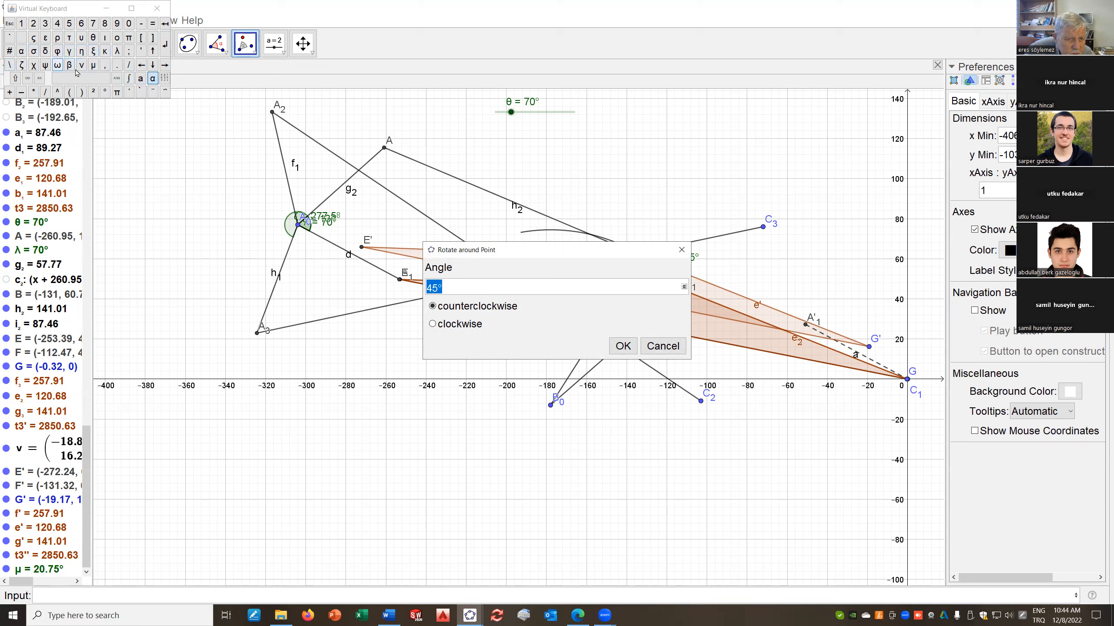
click(95, 65)
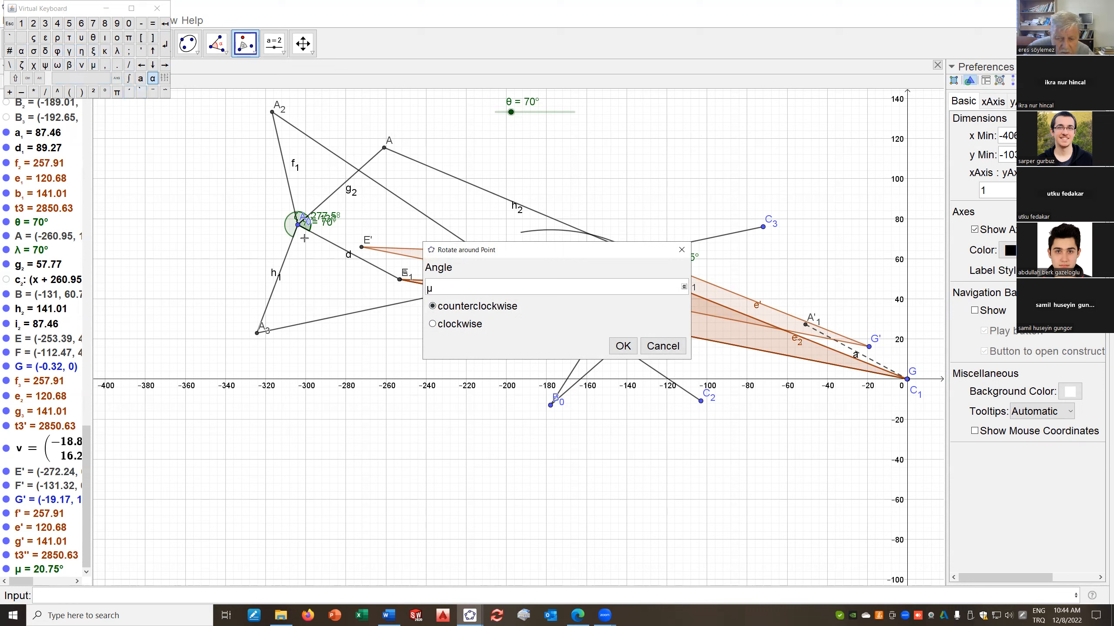
click(433, 325)
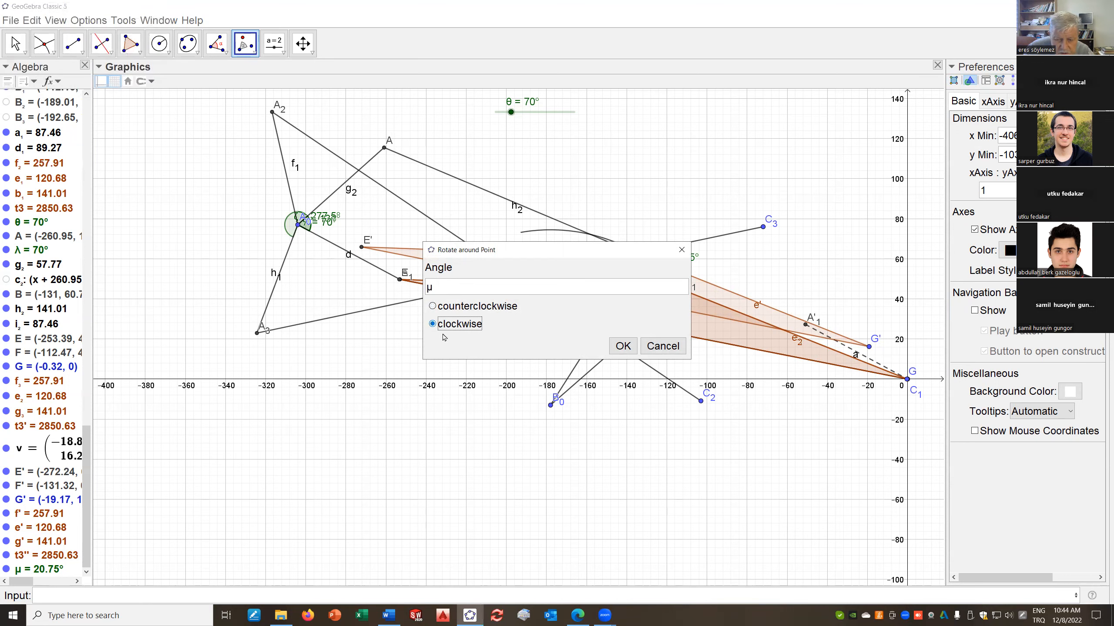
click(623, 348)
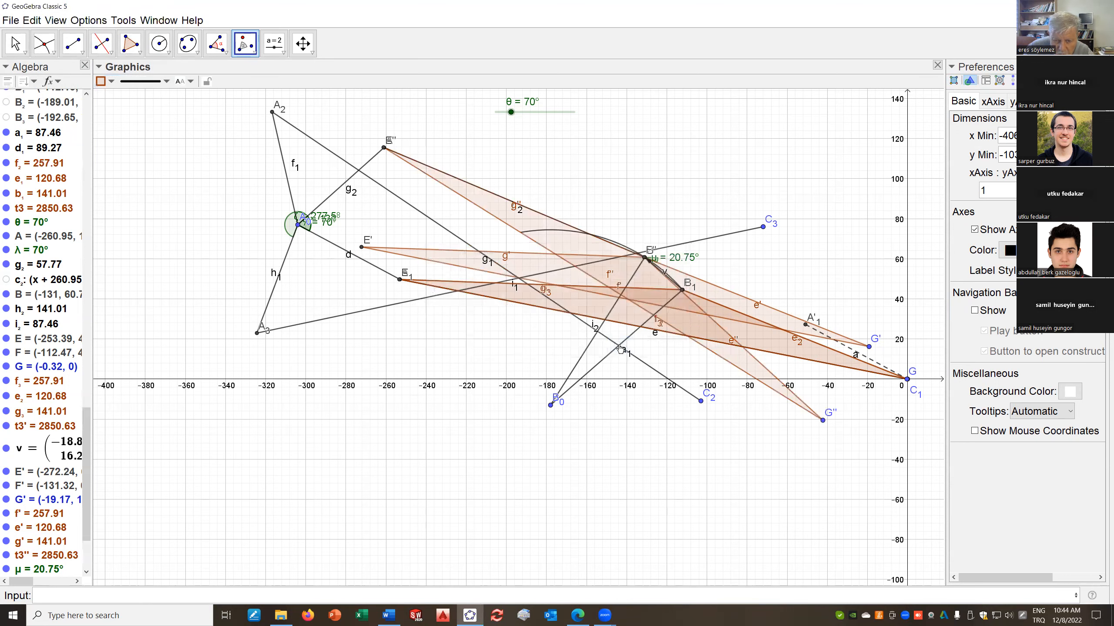
Hide the intermediate translated triangle, its point G', and the dashed segment a
right_click(717, 295)
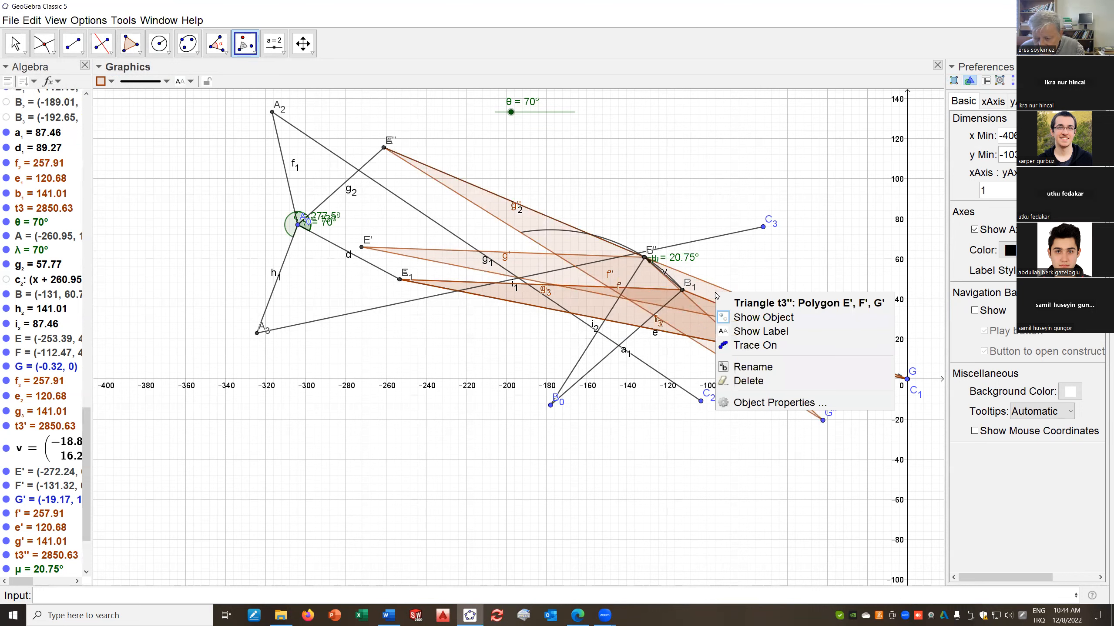
click(747, 319)
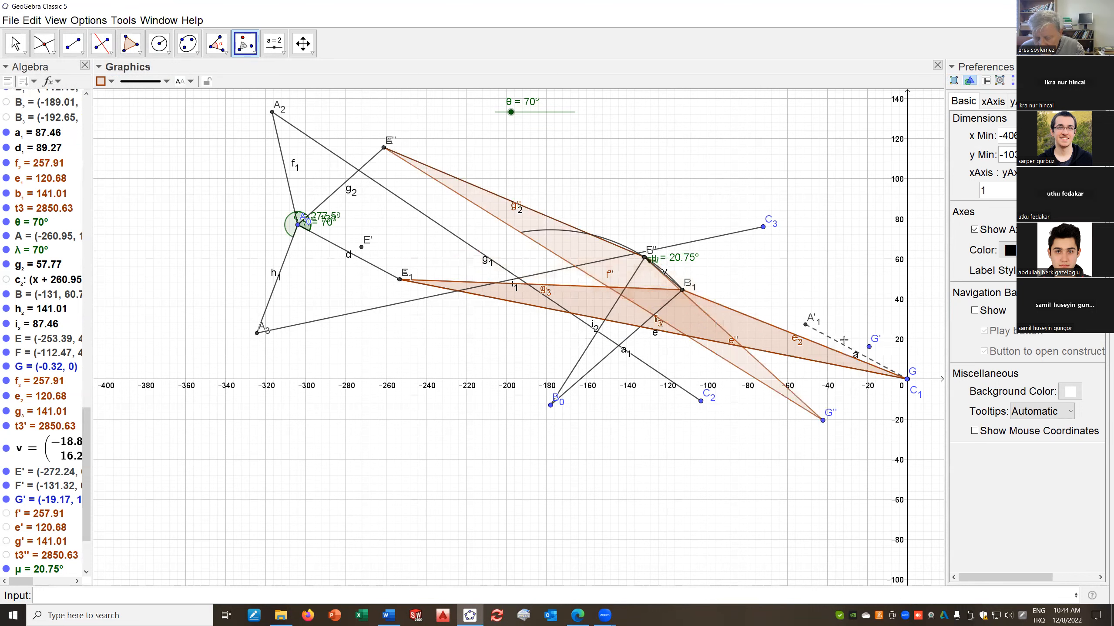
right_click(870, 352)
click(912, 387)
right_click(835, 344)
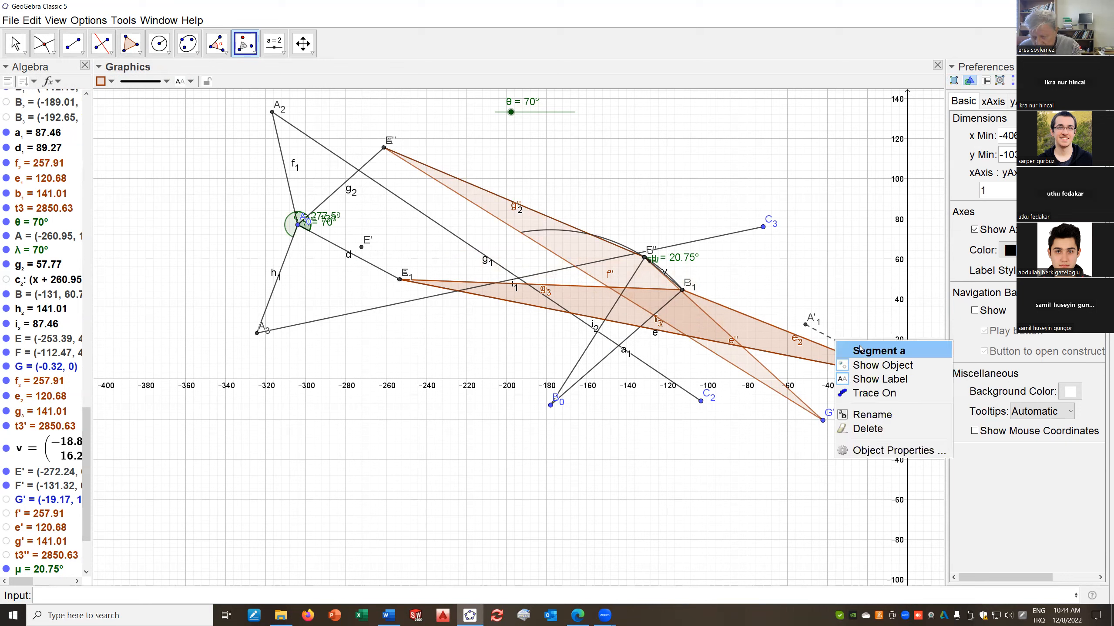
click(878, 367)
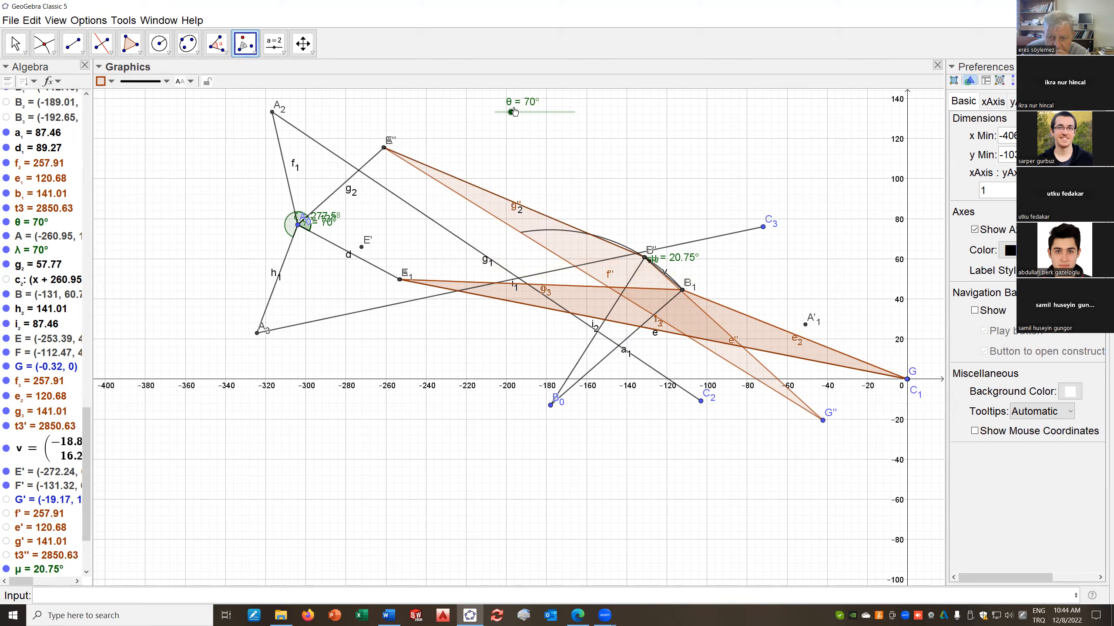
Run slider θ through 76° and 296° to 316° to check the coupler triangle's motion
mouse_move(512, 111)
mouse_down()
mouse_move(540, 117)
mouse_move(512, 115)
mouse_up()
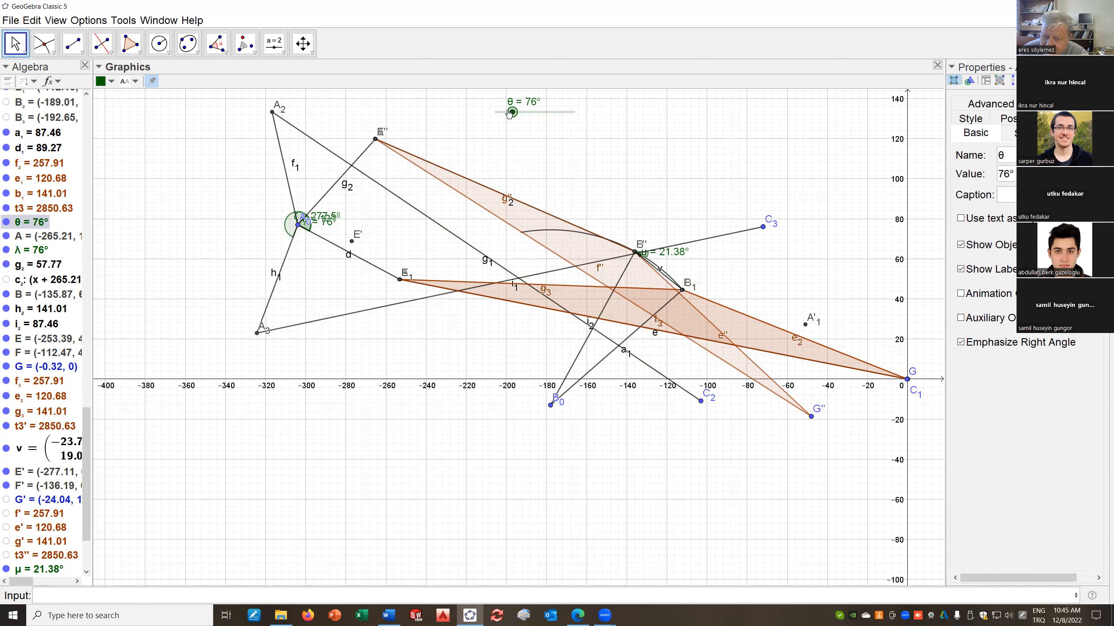
drag(512, 111, 561, 121)
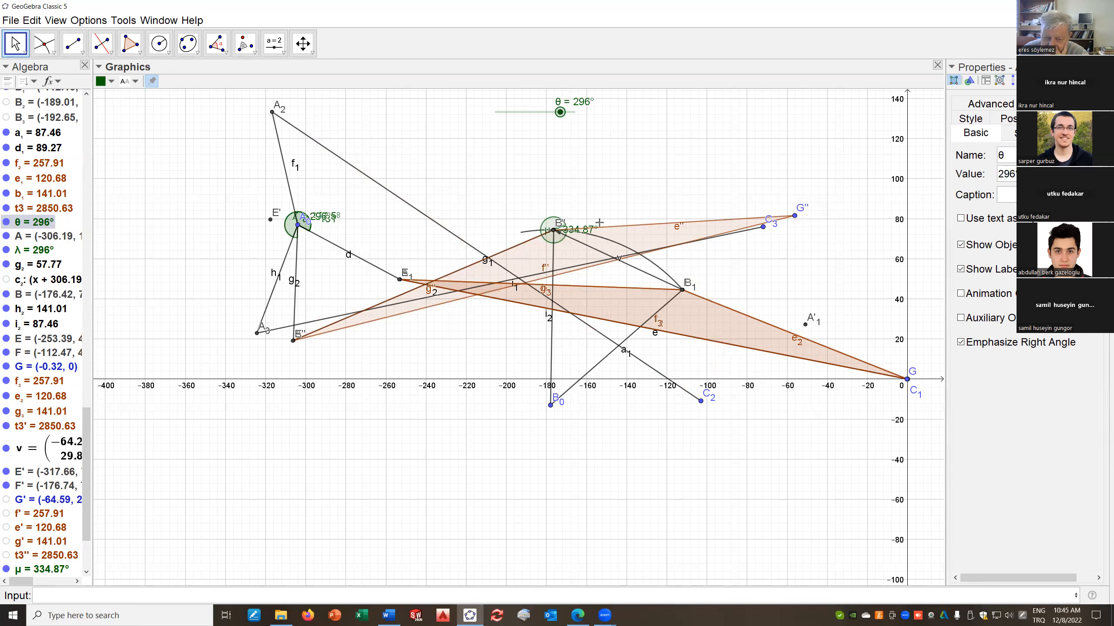
drag(561, 112, 564, 115)
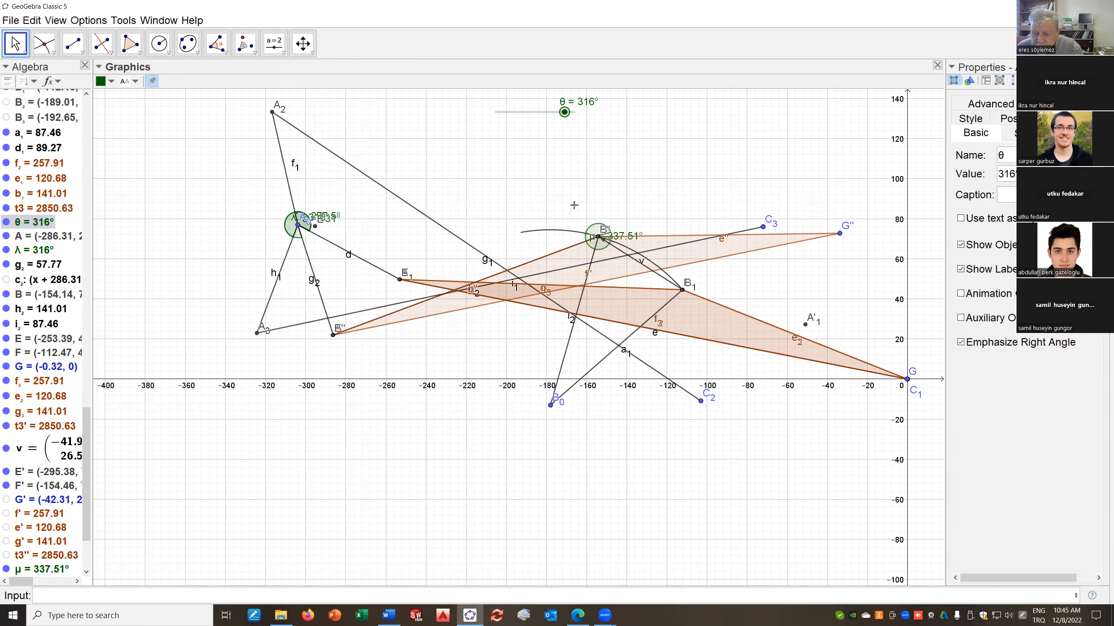
Hide the rotated coupler triangle E''F''G'' and the angle μ at point B
right_click(686, 250)
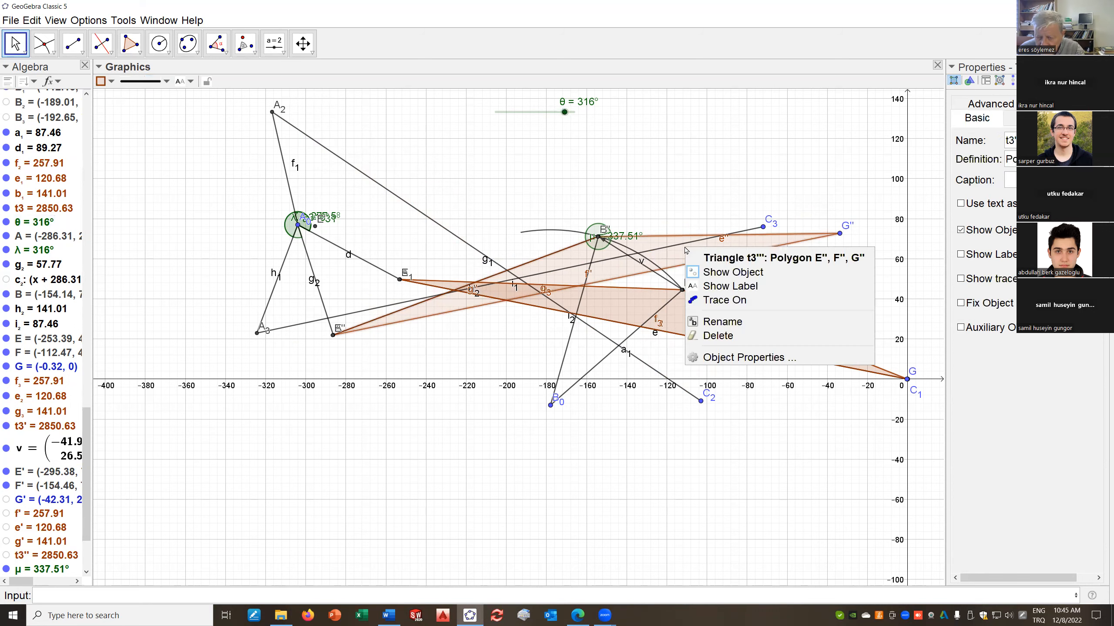
click(728, 272)
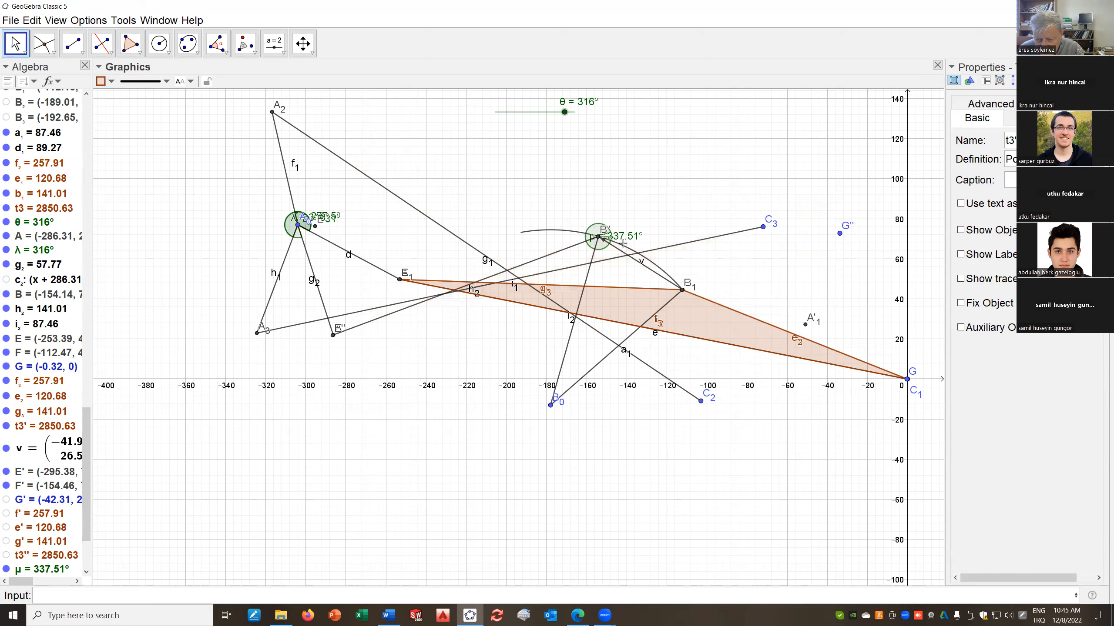
right_click(597, 226)
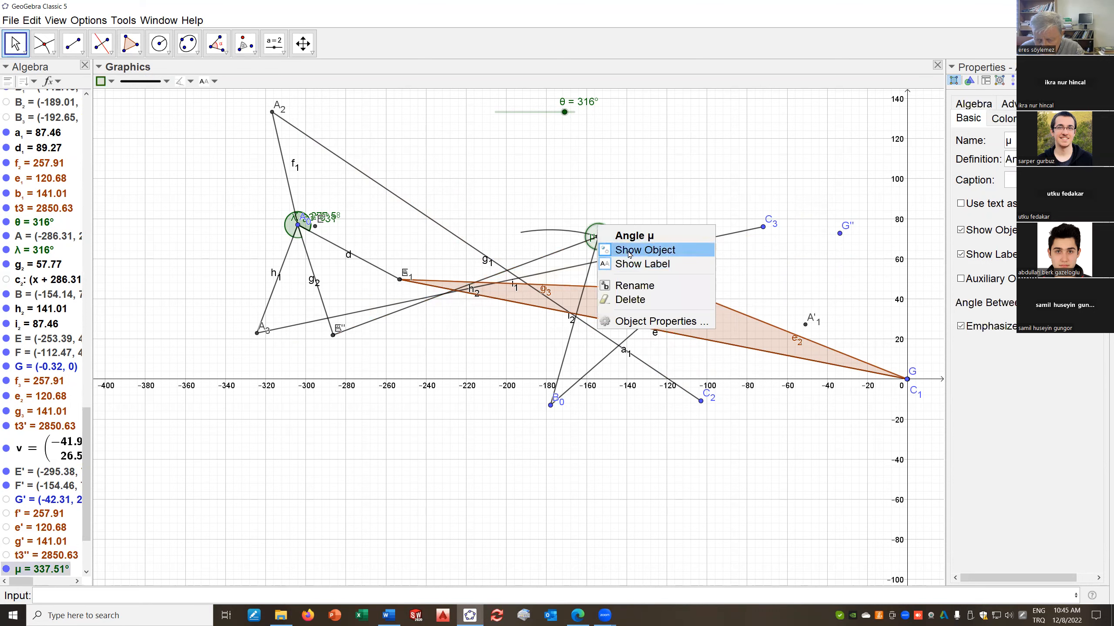
click(628, 254)
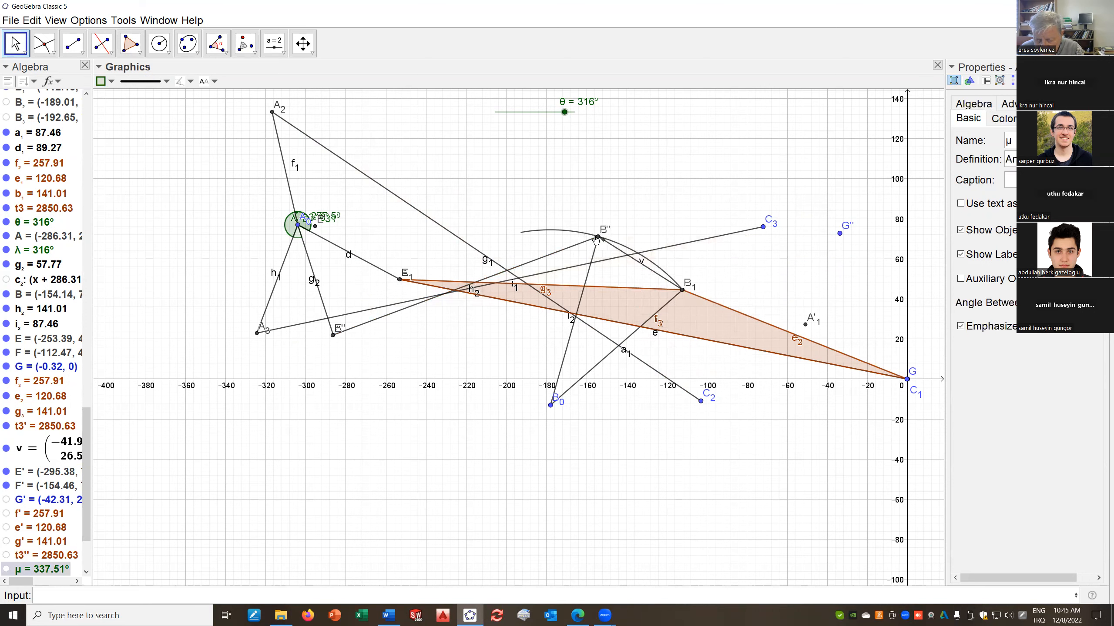
Hide the translation vector v from B₁ to B and the arc passing through those points
right_click(638, 265)
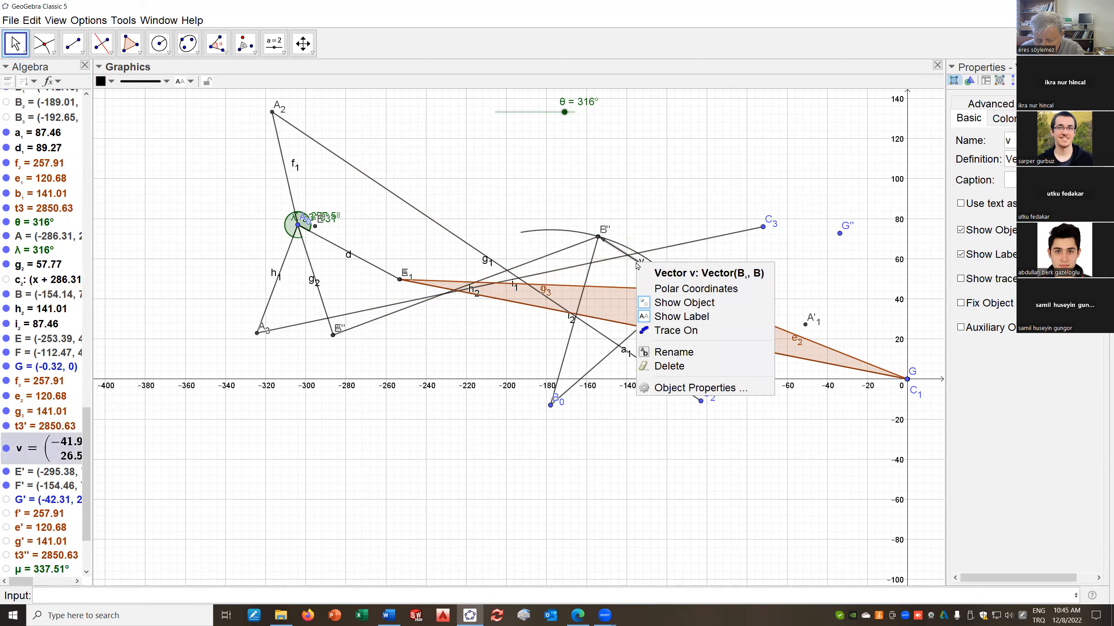
click(666, 305)
right_click(657, 269)
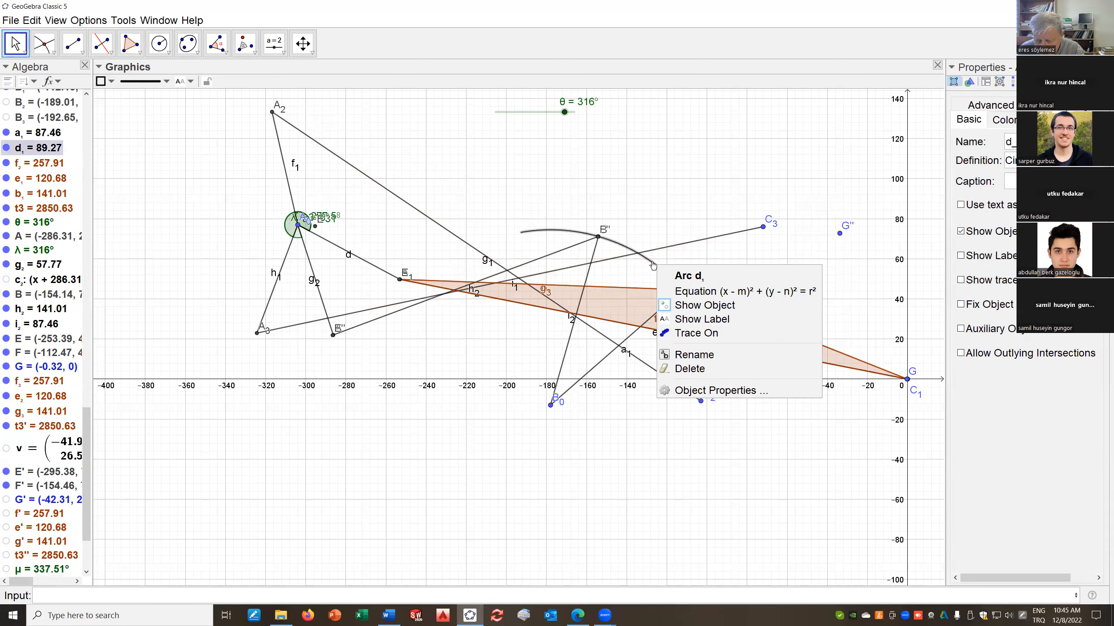
right_click(653, 263)
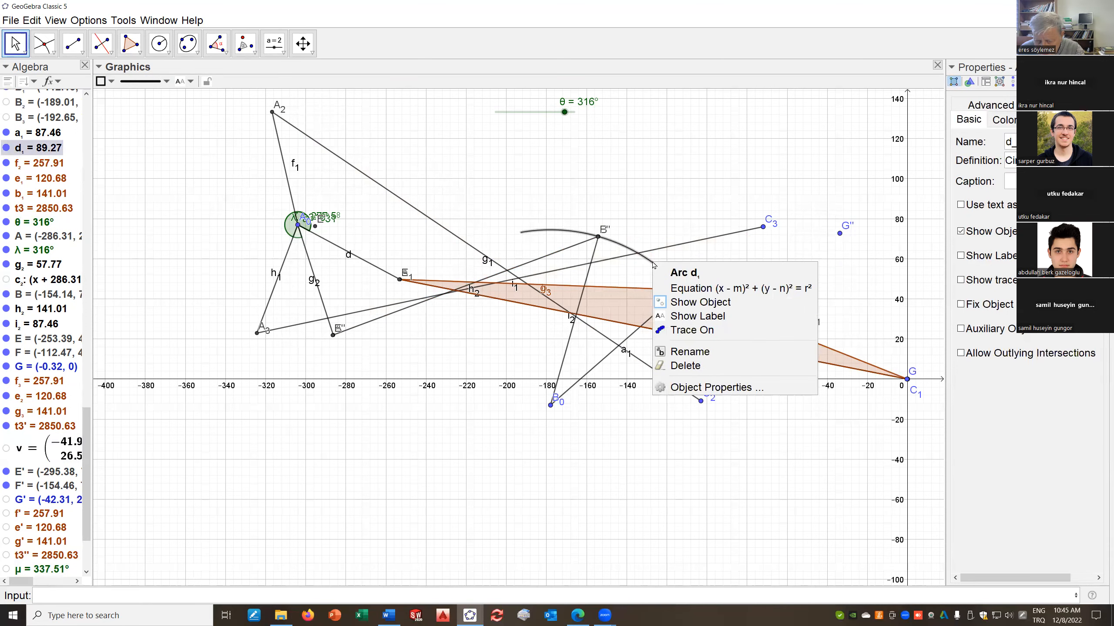
click(697, 304)
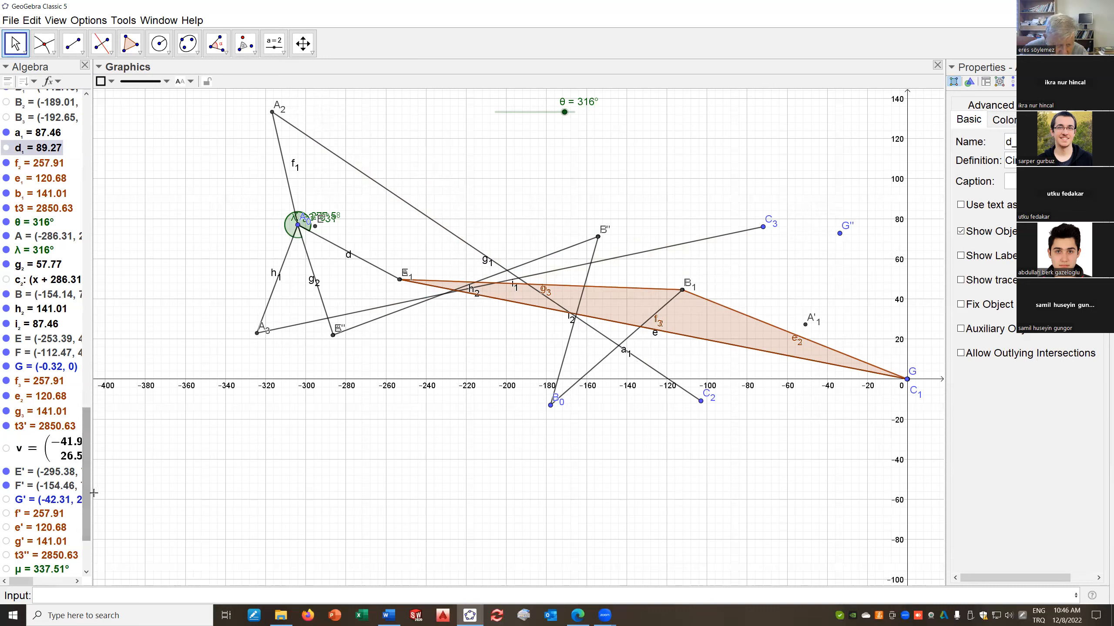
scroll(71, 448, down, 3)
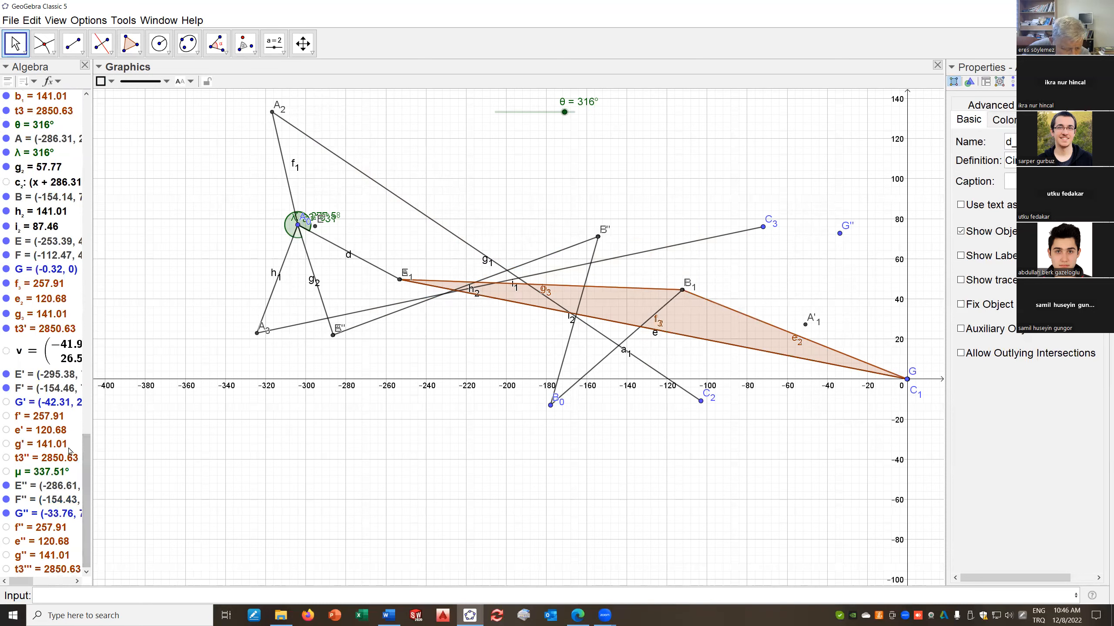
scroll(37, 343, up, 6)
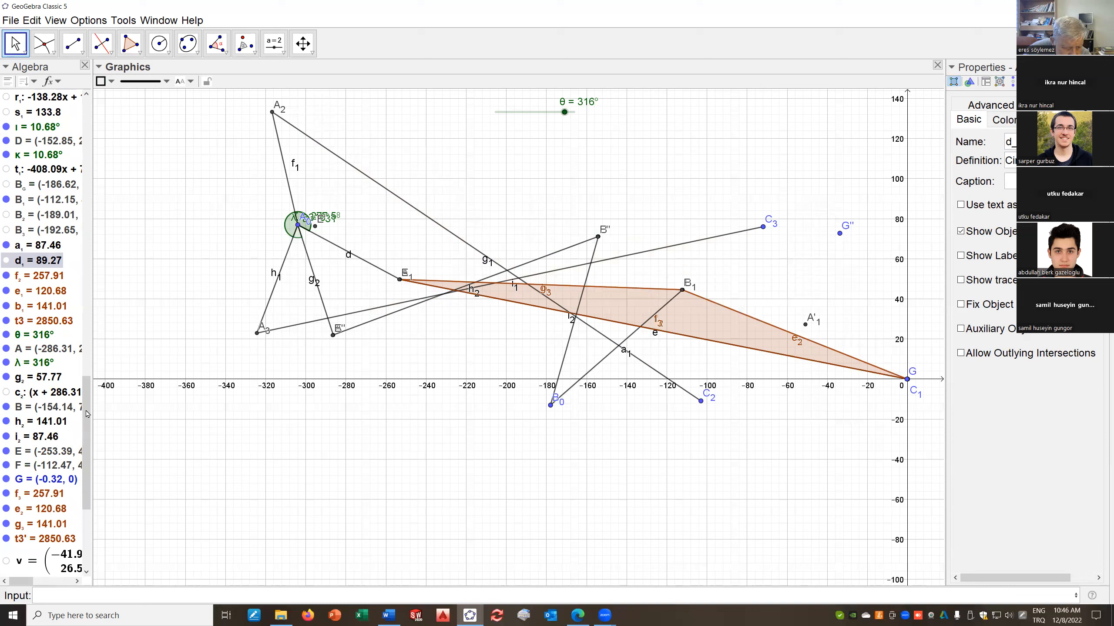
scroll(30, 326, up, 1)
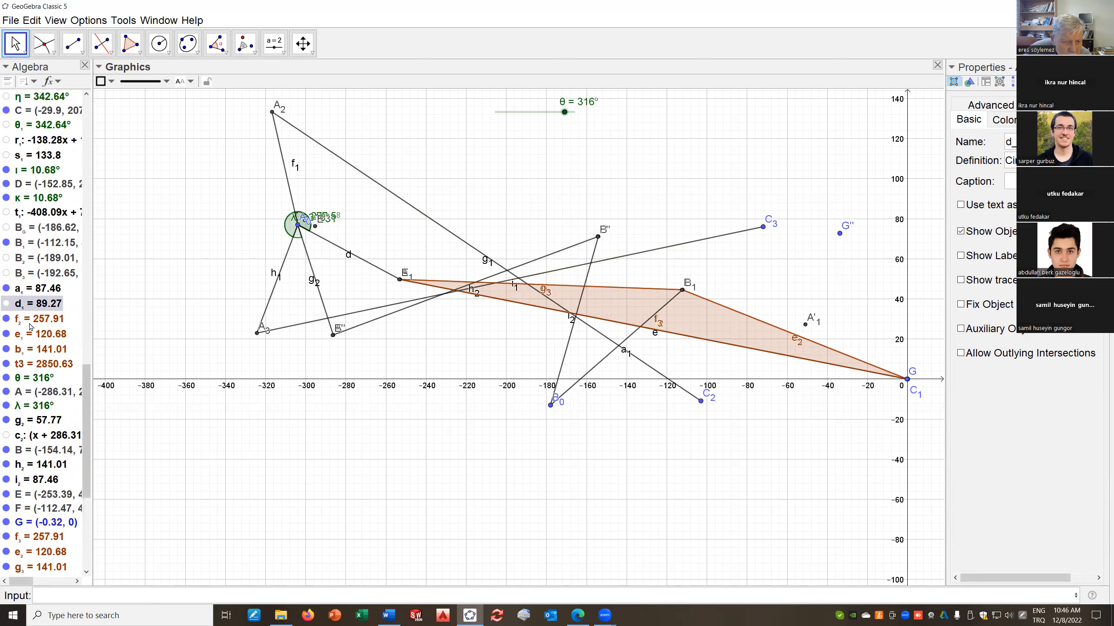
scroll(30, 326, up, 4)
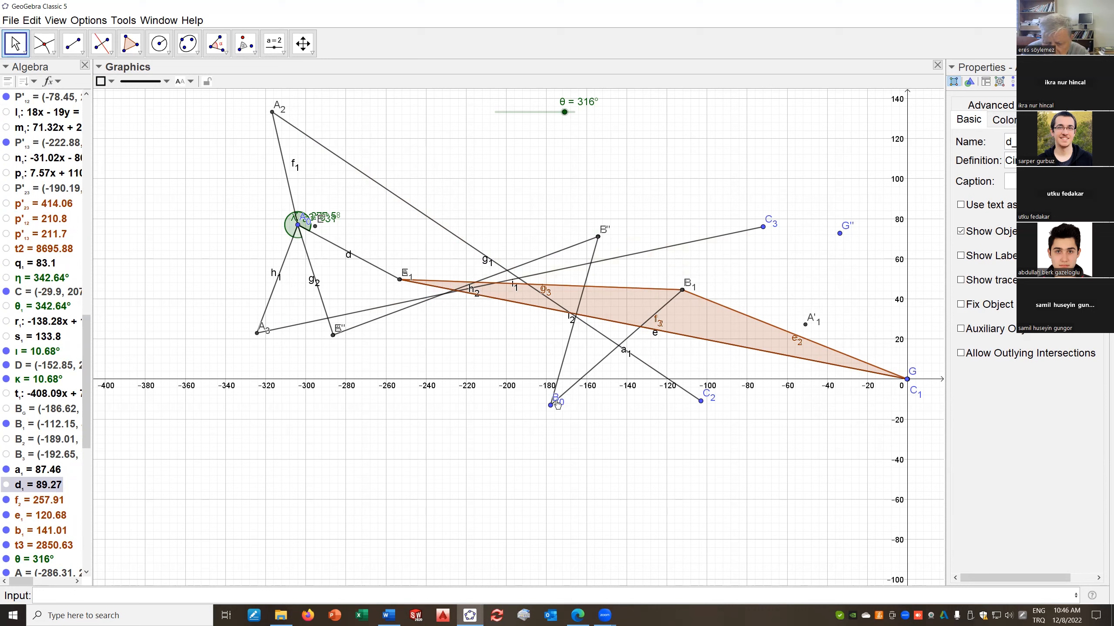
Show point P'23 and the pole triangle t2 through P'12, P'23 and P'13
click(7, 188)
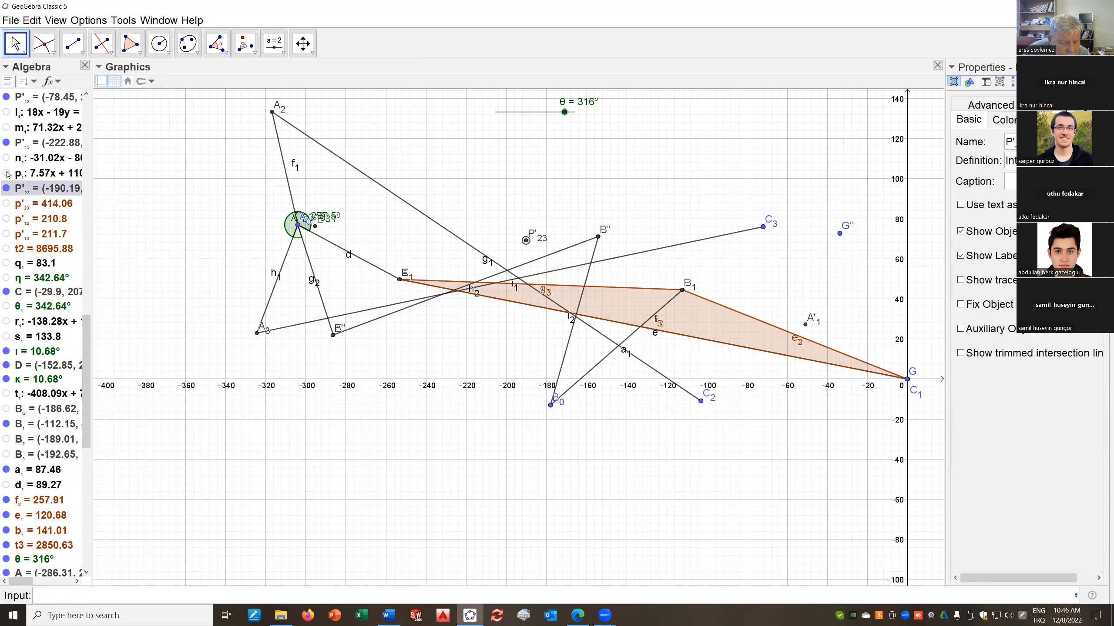
click(6, 204)
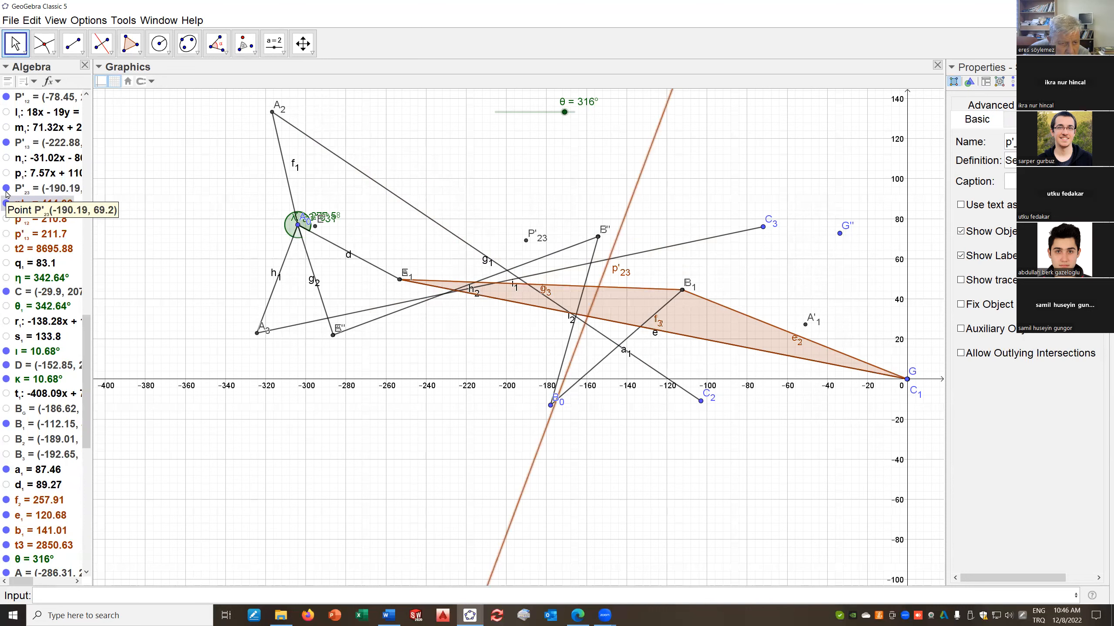
click(6, 204)
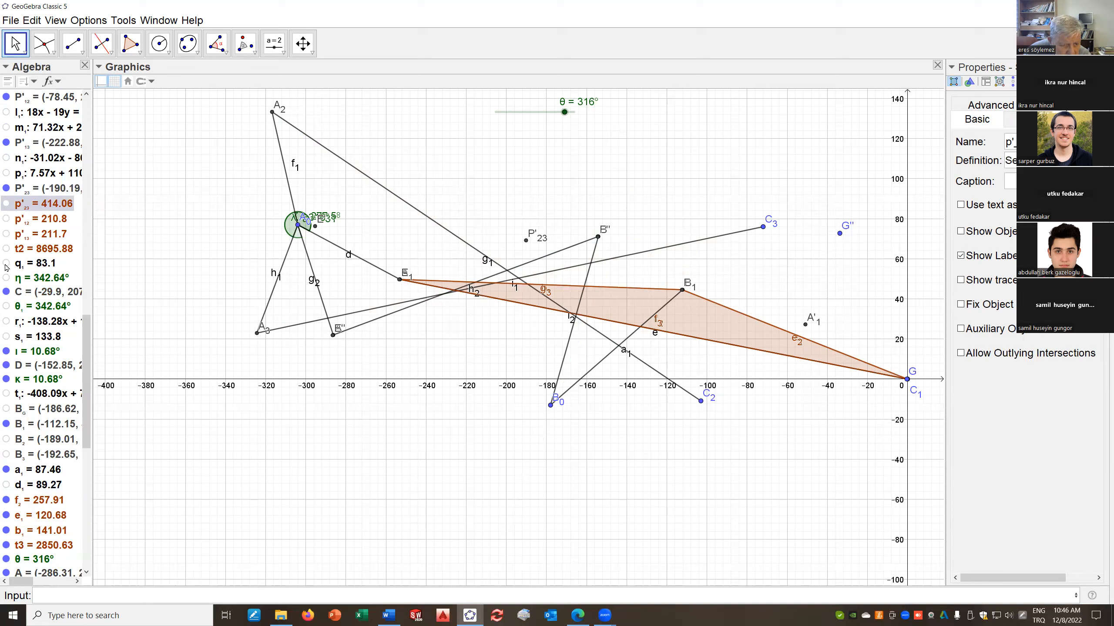
click(6, 249)
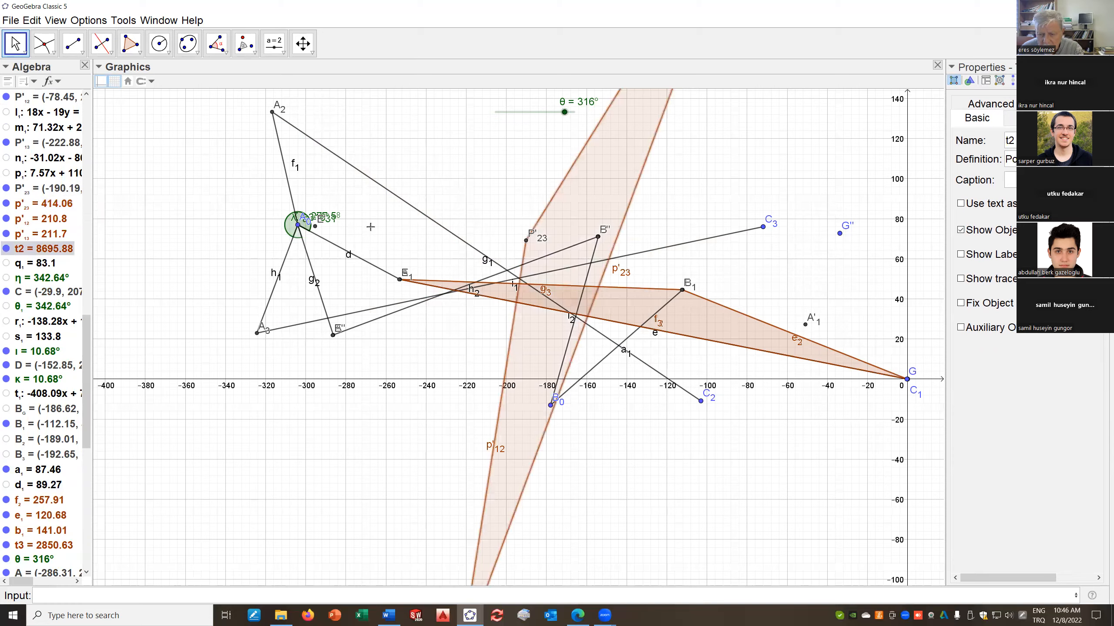
Reflect point P'23 about the triangle side p'23 that joins P'12 and P'13
scroll(525, 277, down, 1)
scroll(524, 277, down, 3)
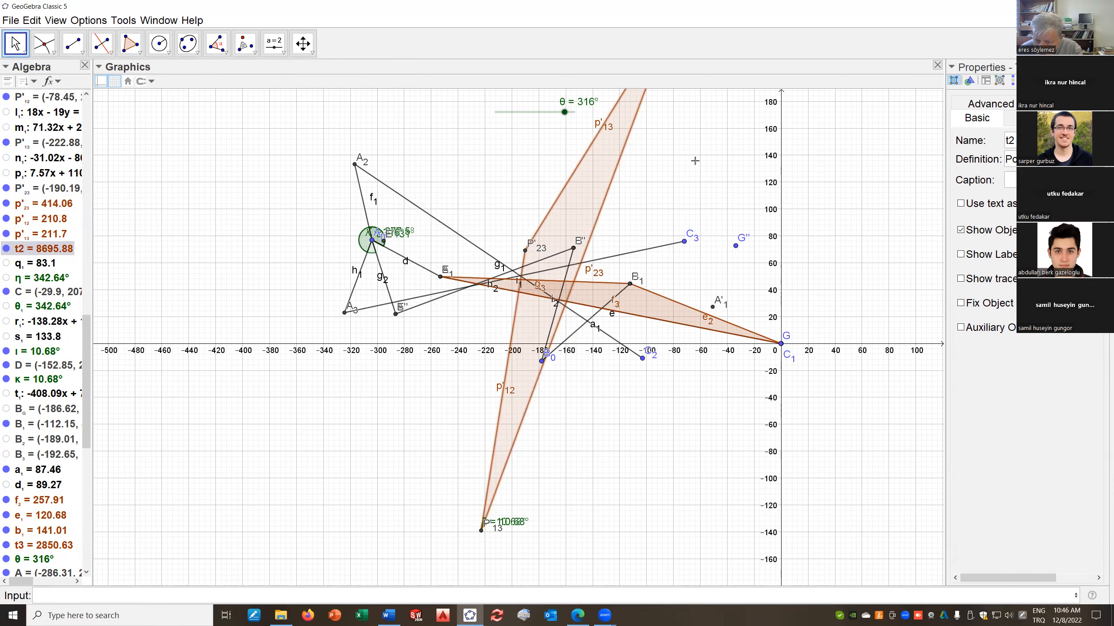
scroll(683, 189, down, 3)
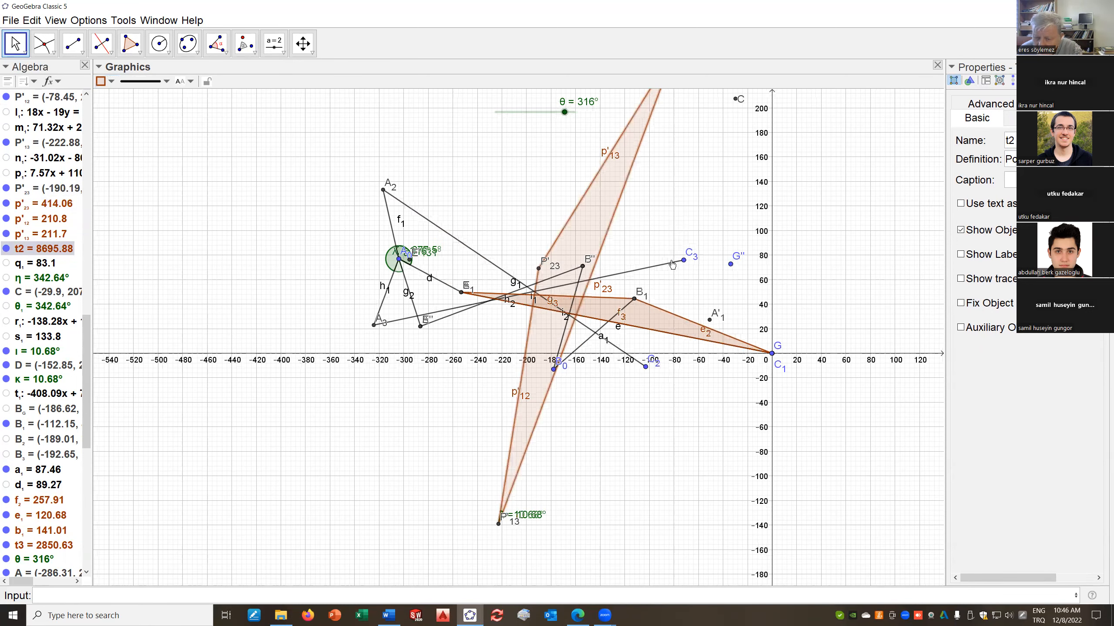
scroll(588, 436, up, 3)
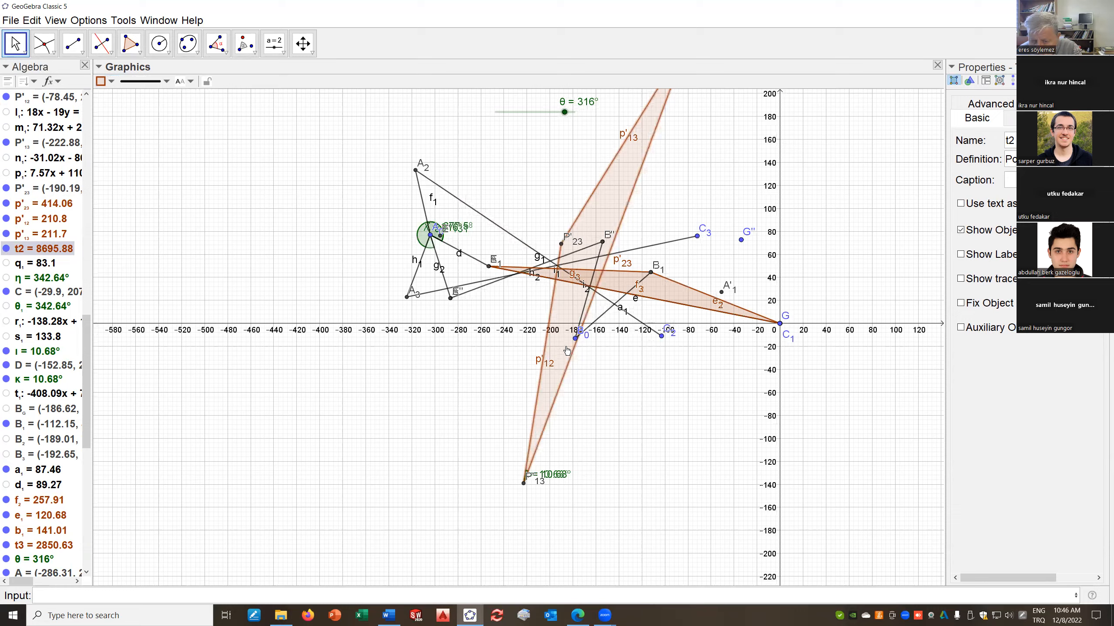
scroll(627, 267, down, 2)
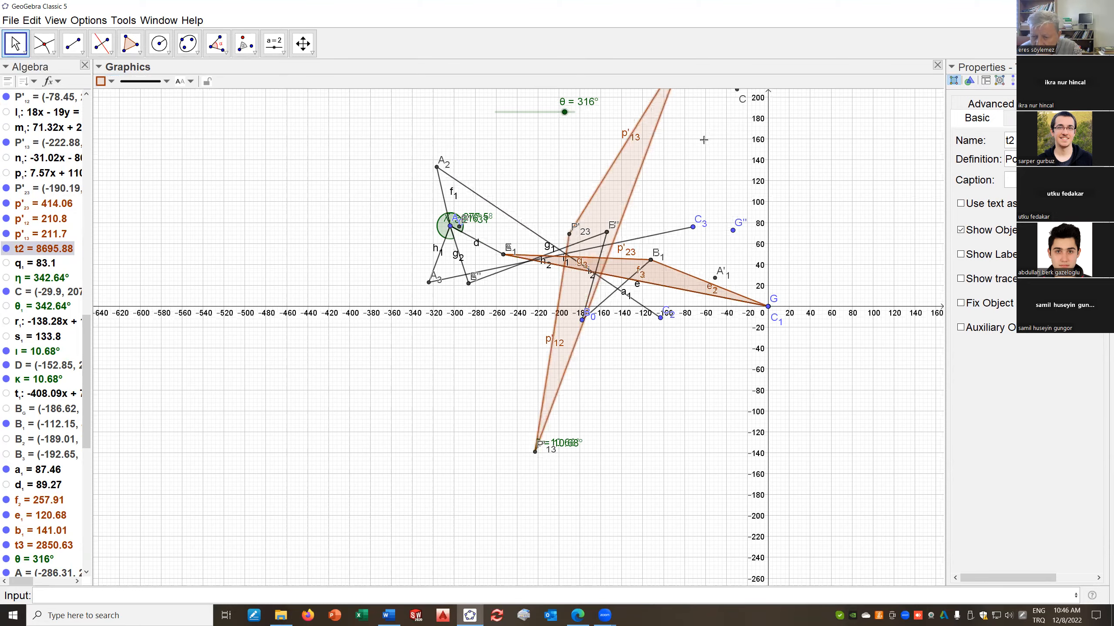
drag(666, 194, 627, 236)
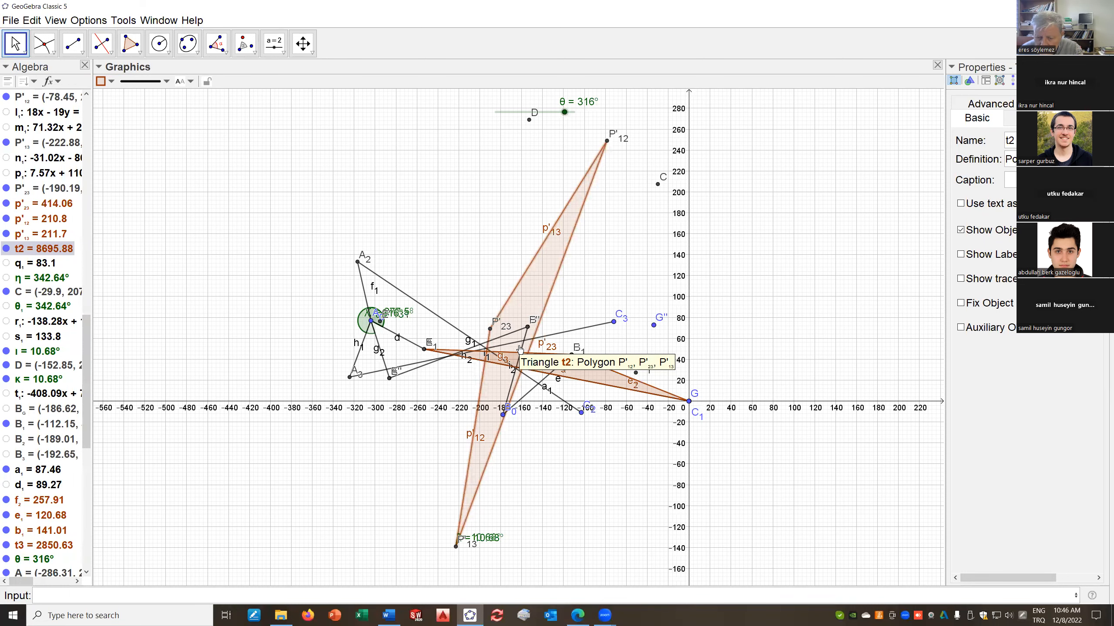
click(255, 52)
click(291, 70)
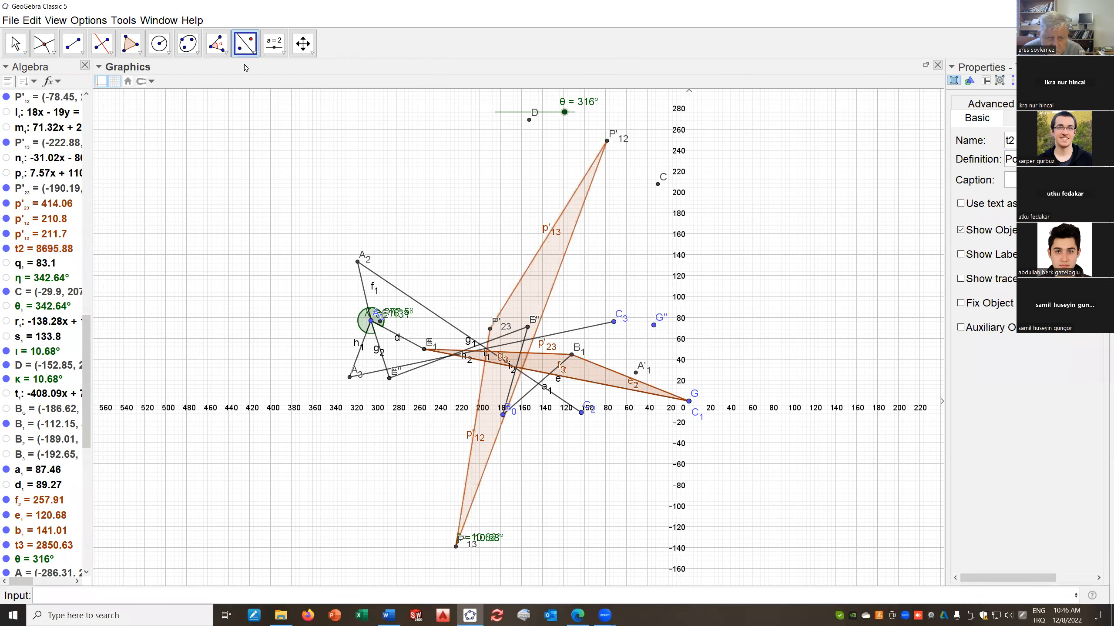
click(490, 330)
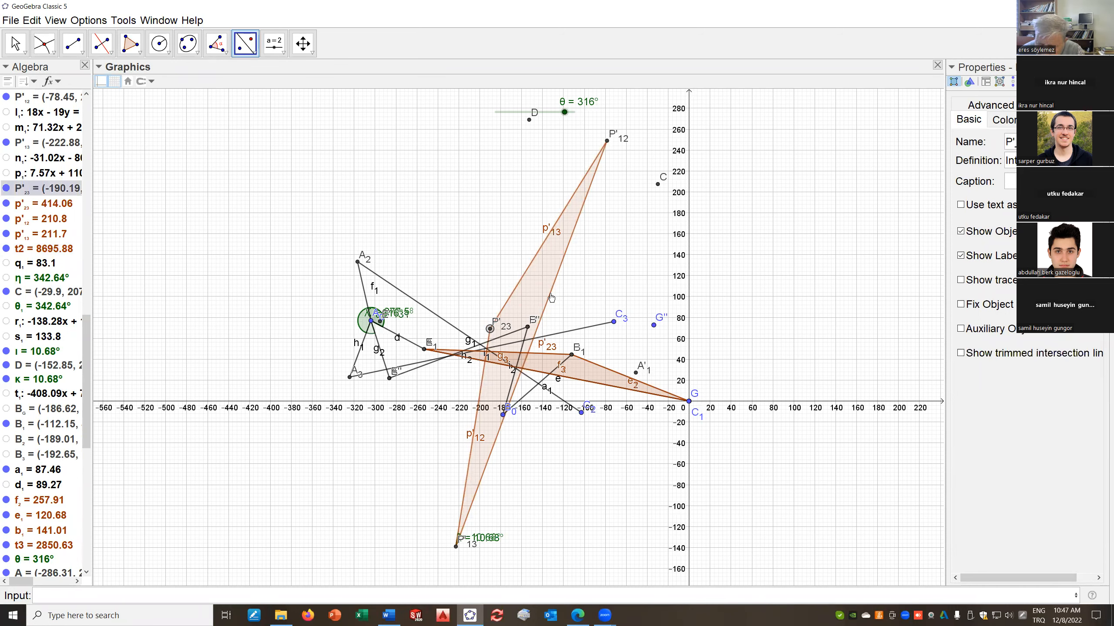
click(578, 370)
Hide the two overlapping triangles spanning E1, B1 and the origin
scroll(578, 369, up, 5)
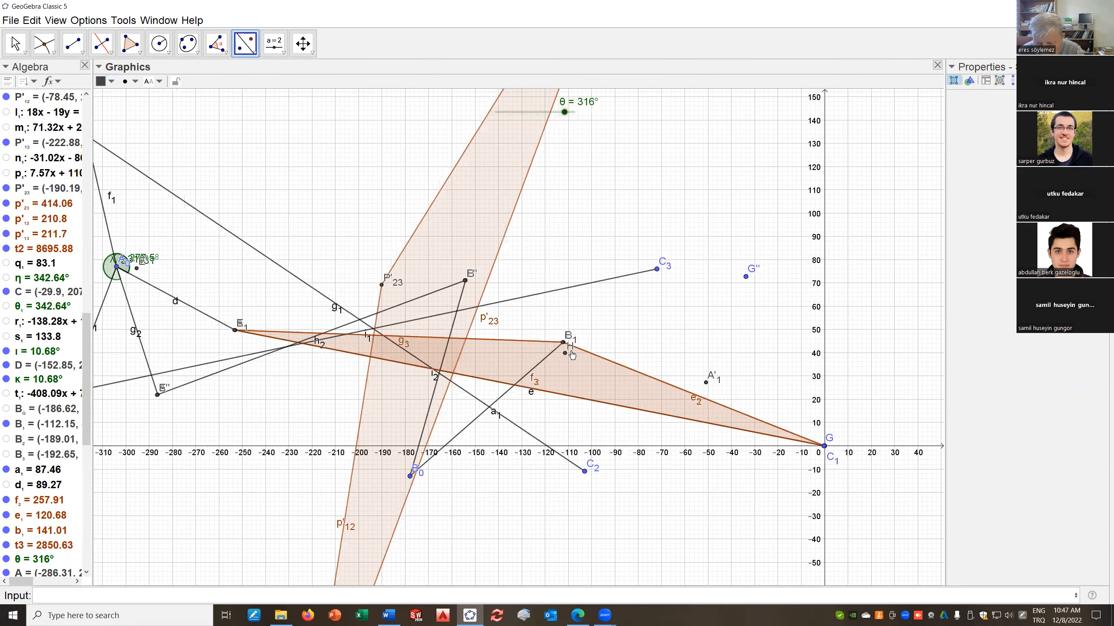
scroll(571, 364, up, 2)
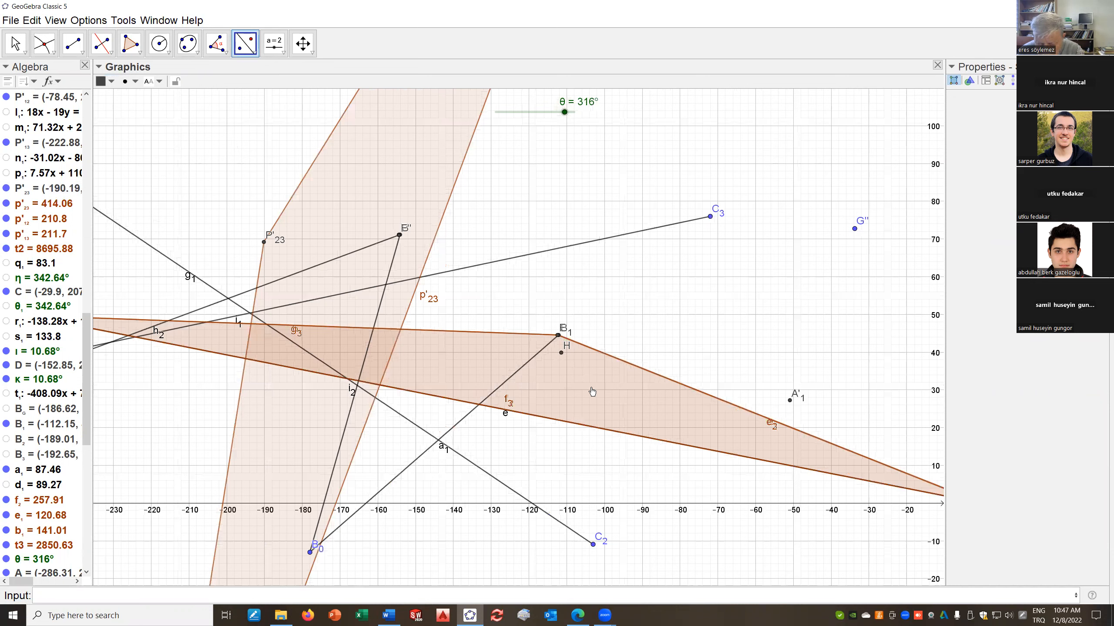
right_click(592, 388)
click(631, 419)
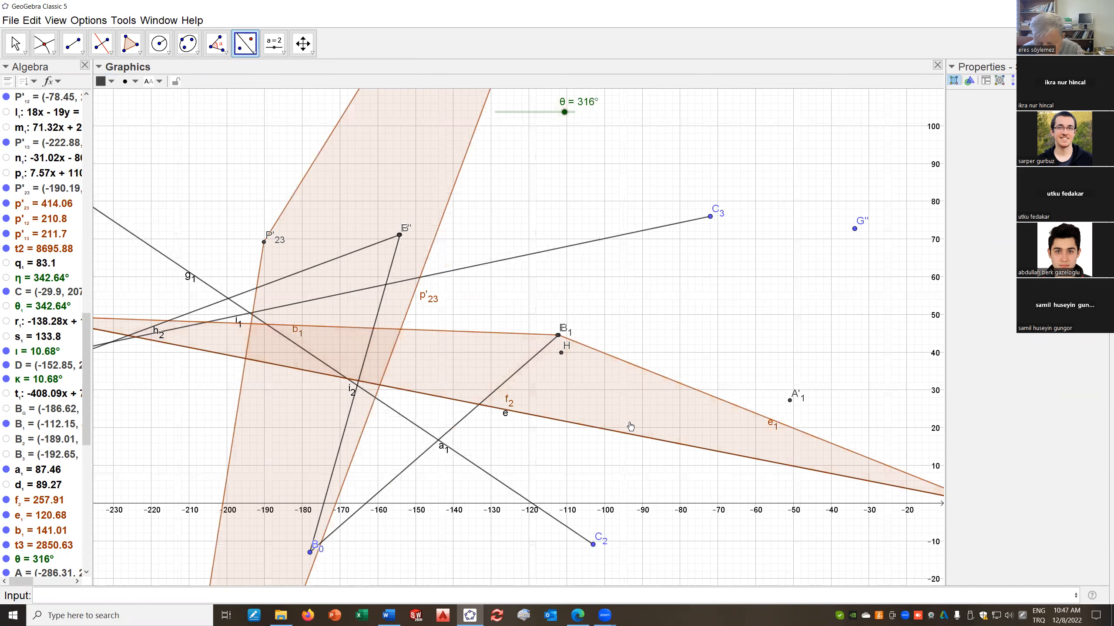
right_click(619, 394)
click(640, 415)
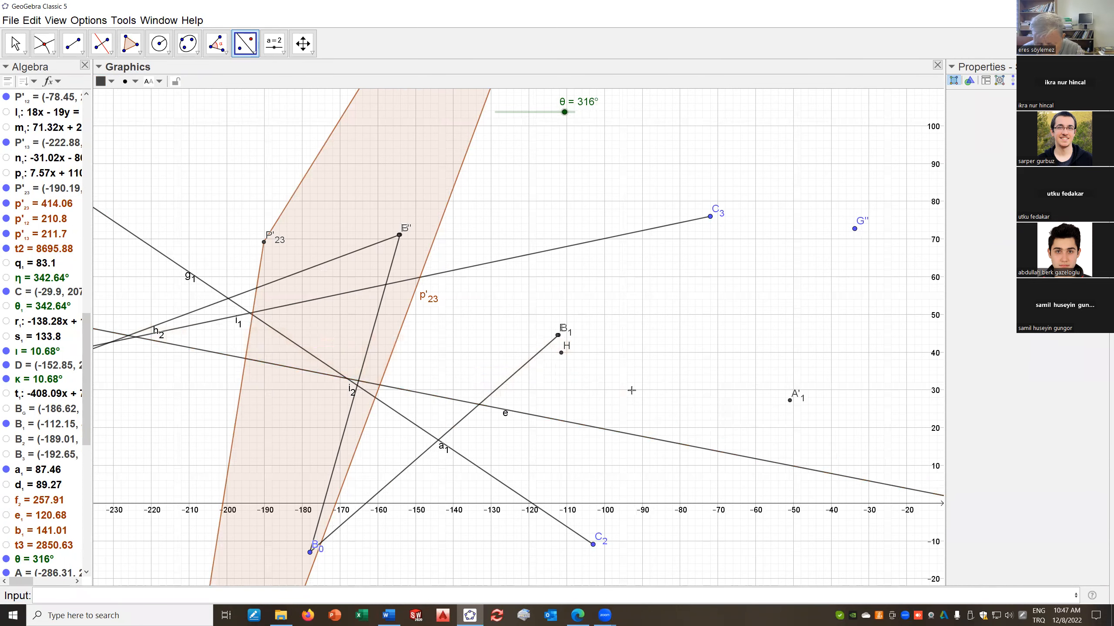
Rename the reflected point H as P'_2_31
right_click(562, 356)
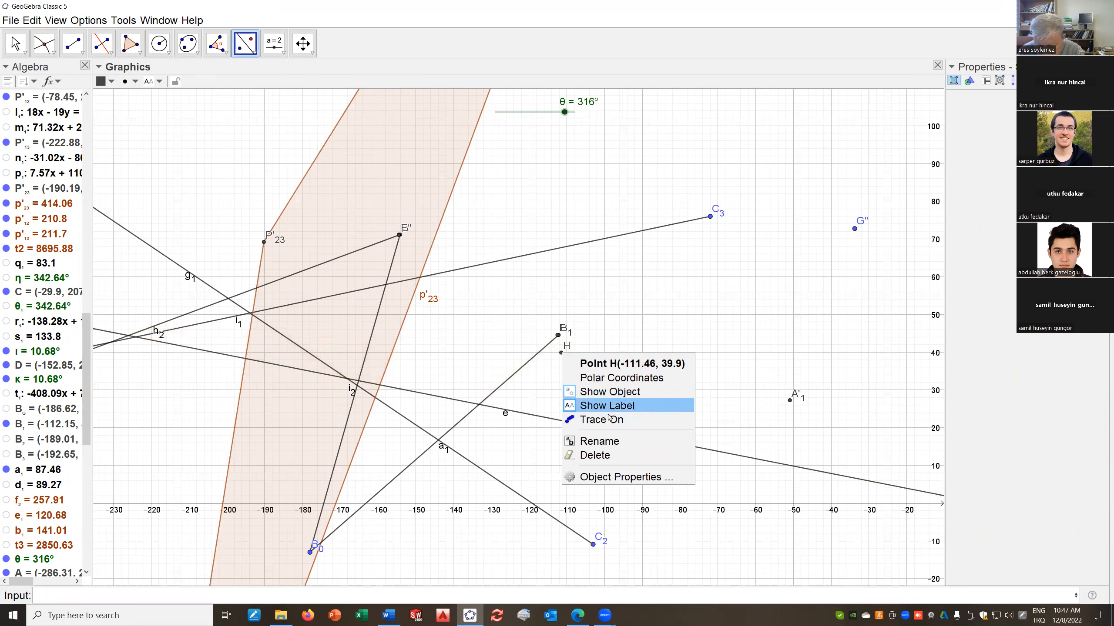
click(613, 442)
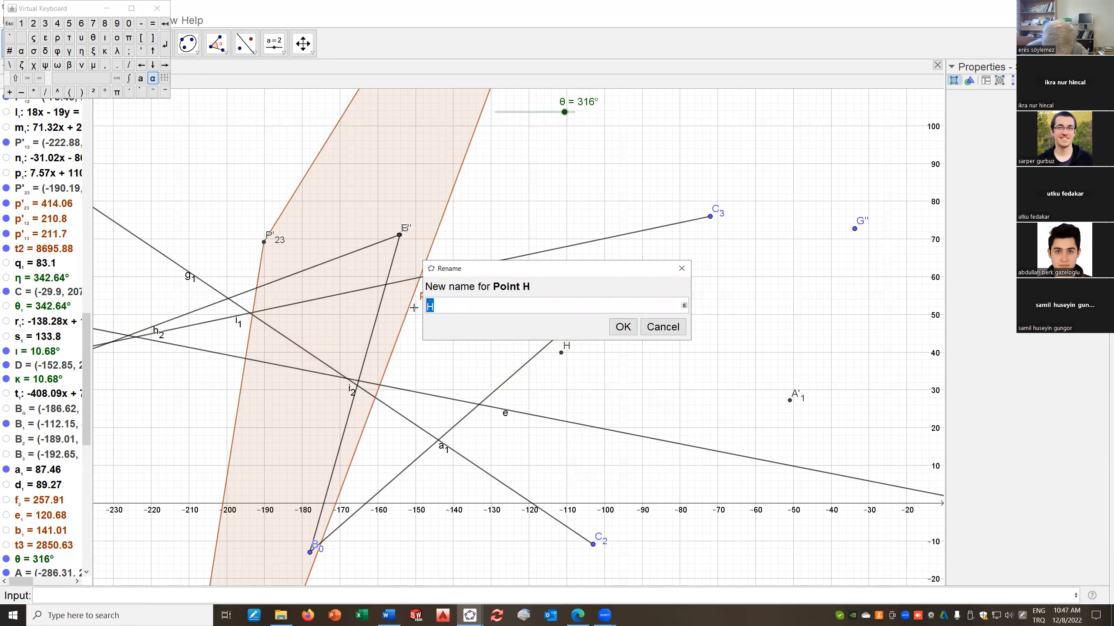
text(P'_2_31)
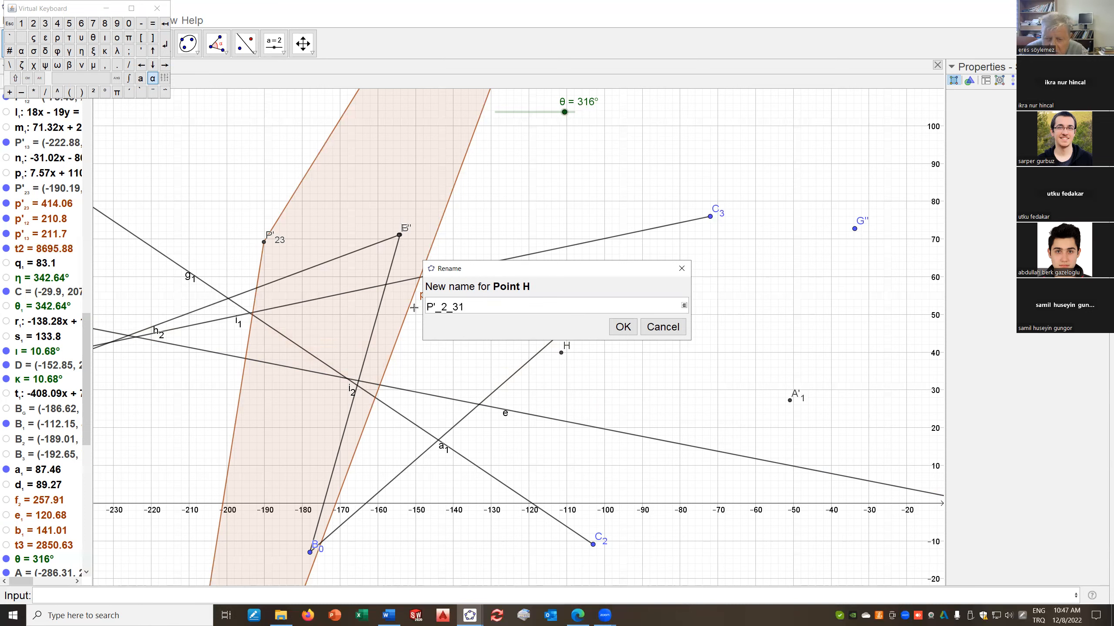
click(622, 326)
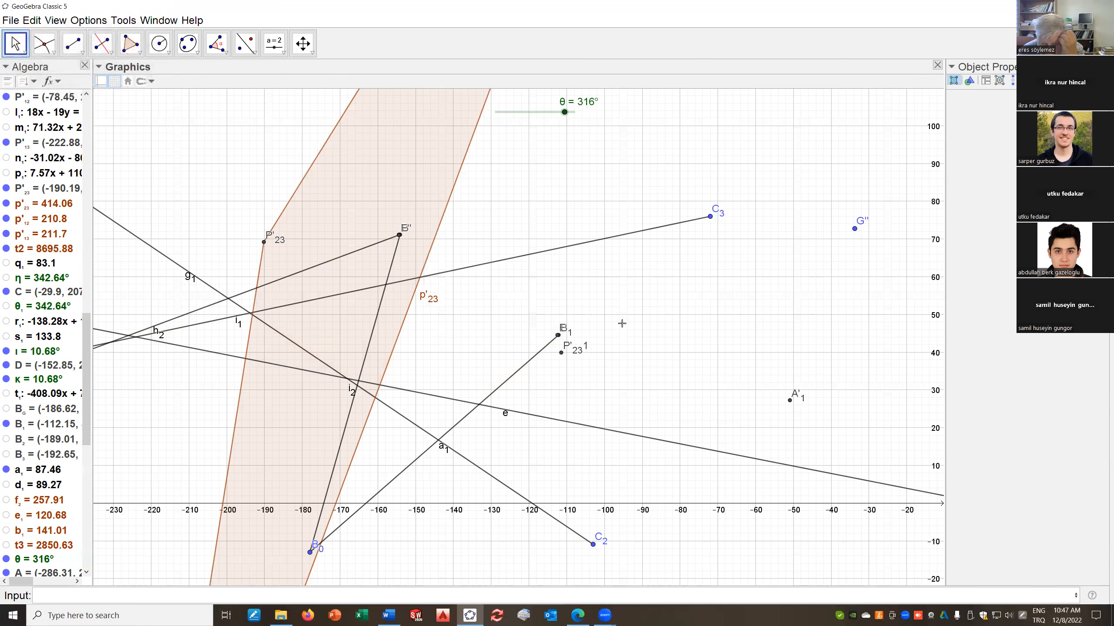
Draw a triangle with the Polygon tool through P'12, the reflected point just below B1, and P'13
scroll(616, 281, down, 2)
scroll(611, 236, down, 7)
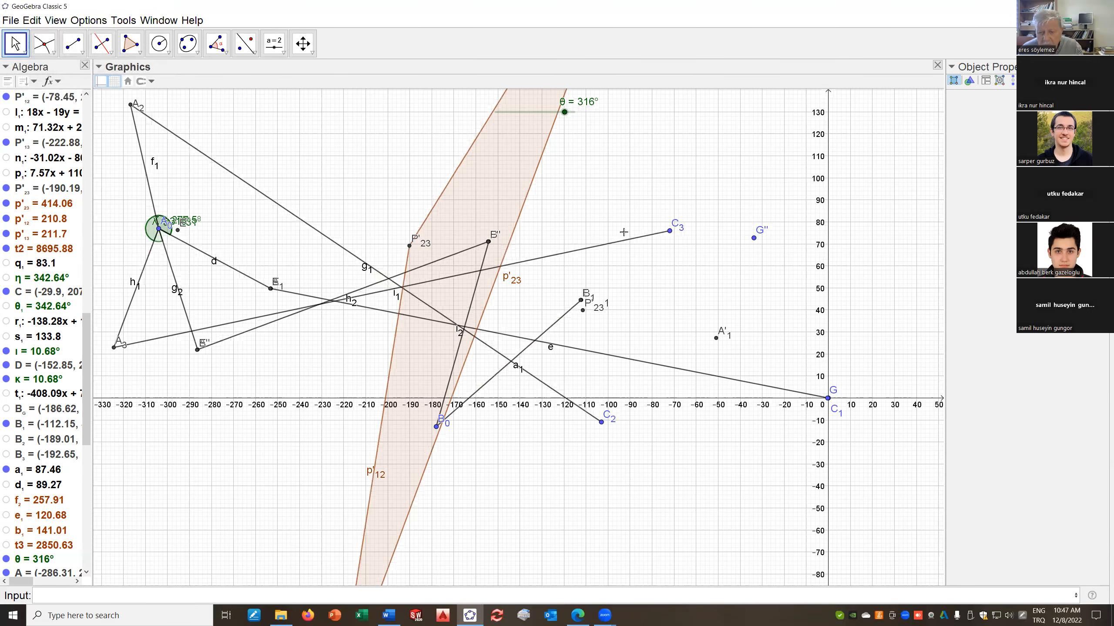
scroll(586, 198, down, 4)
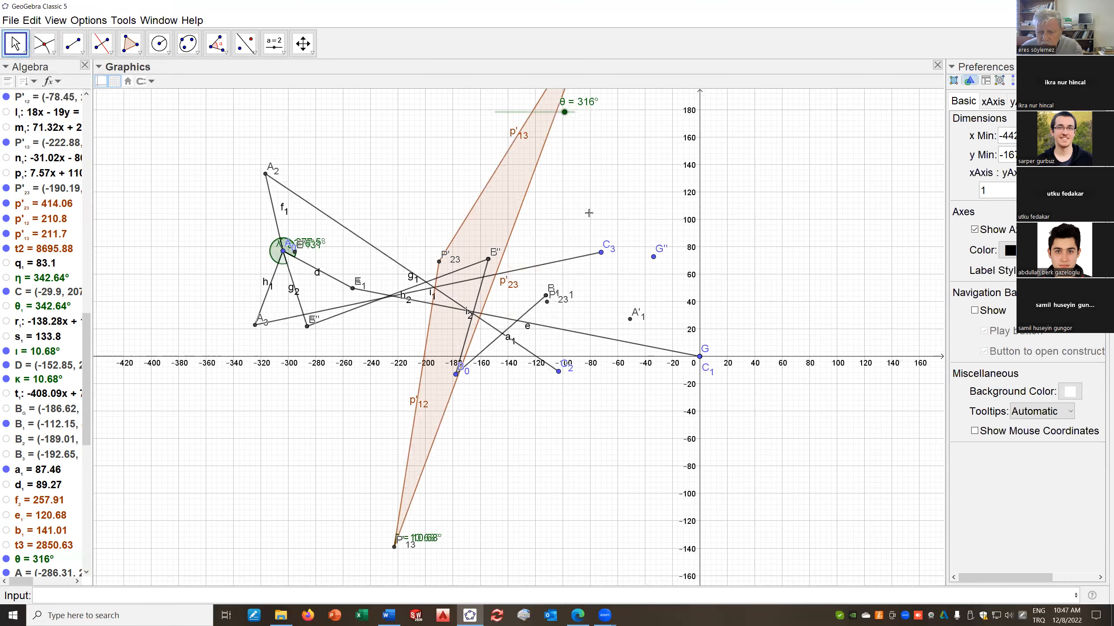
drag(603, 194, 573, 252)
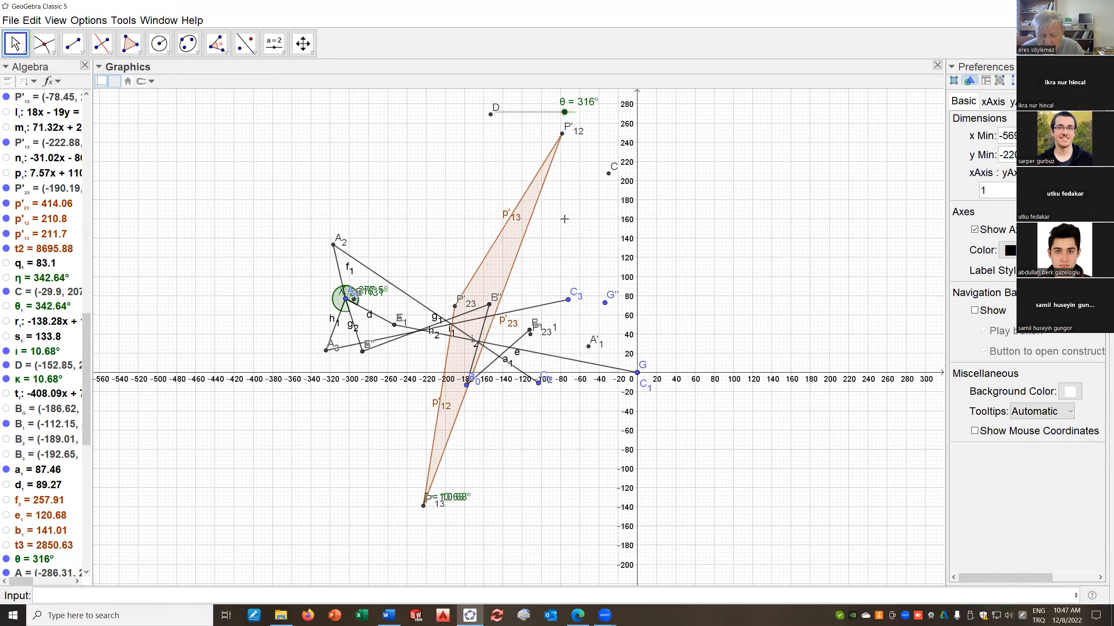
click(141, 49)
click(154, 70)
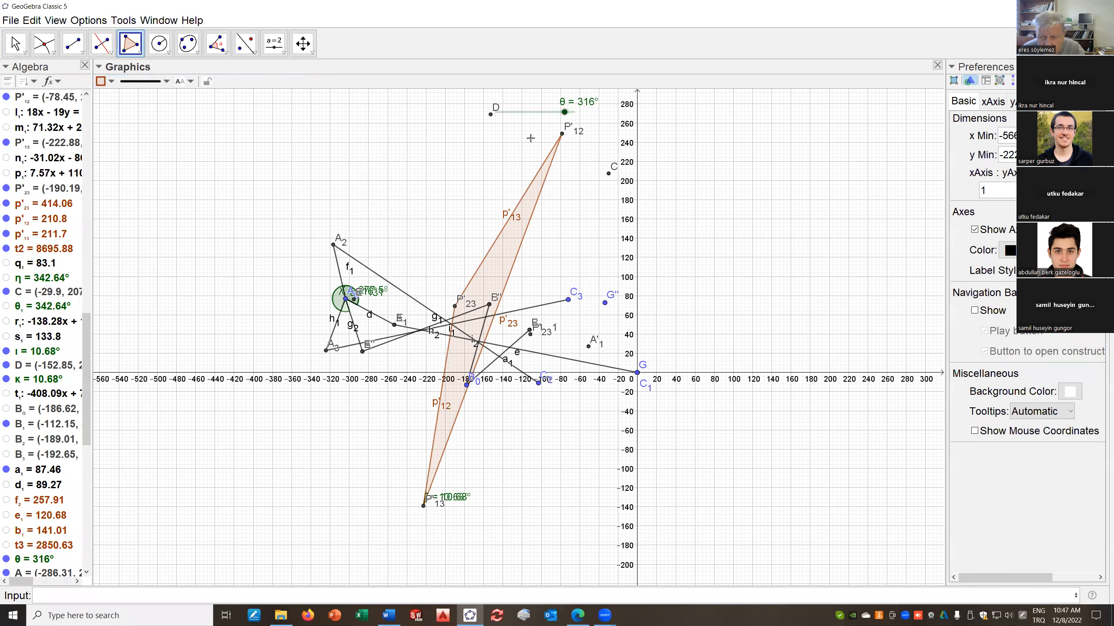
click(561, 134)
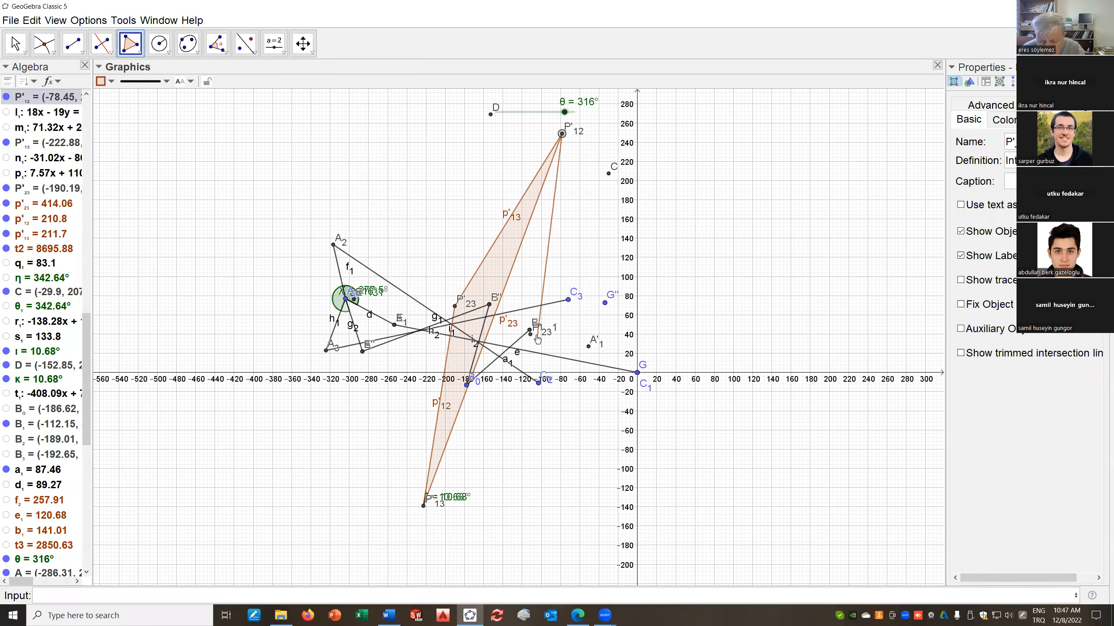
scroll(544, 331, up, 1)
scroll(544, 332, up, 6)
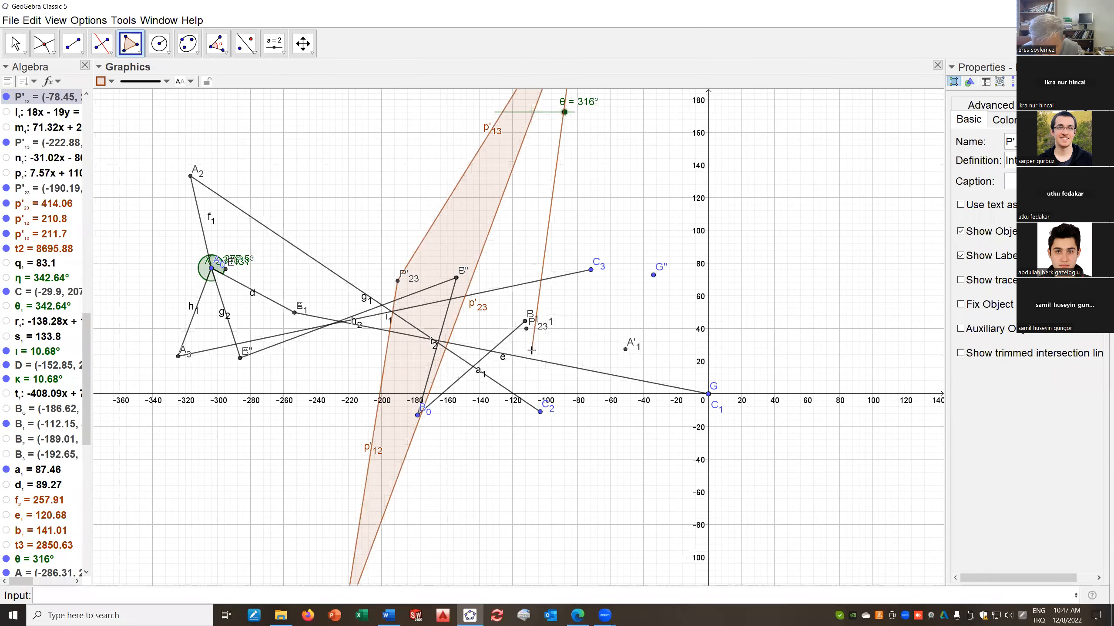
scroll(528, 337, up, 3)
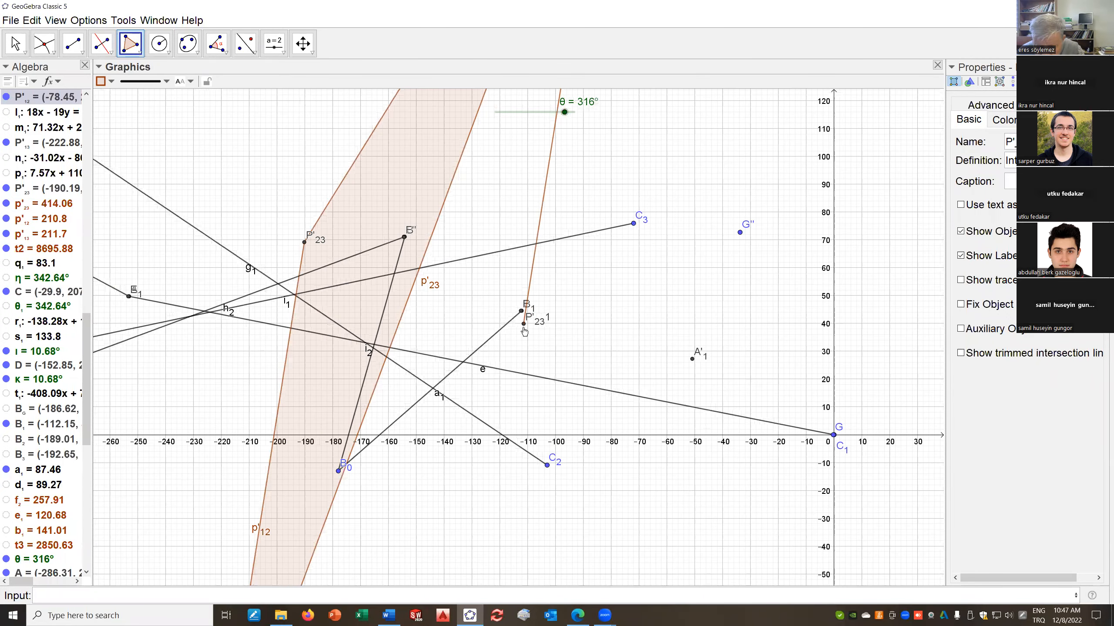
click(524, 325)
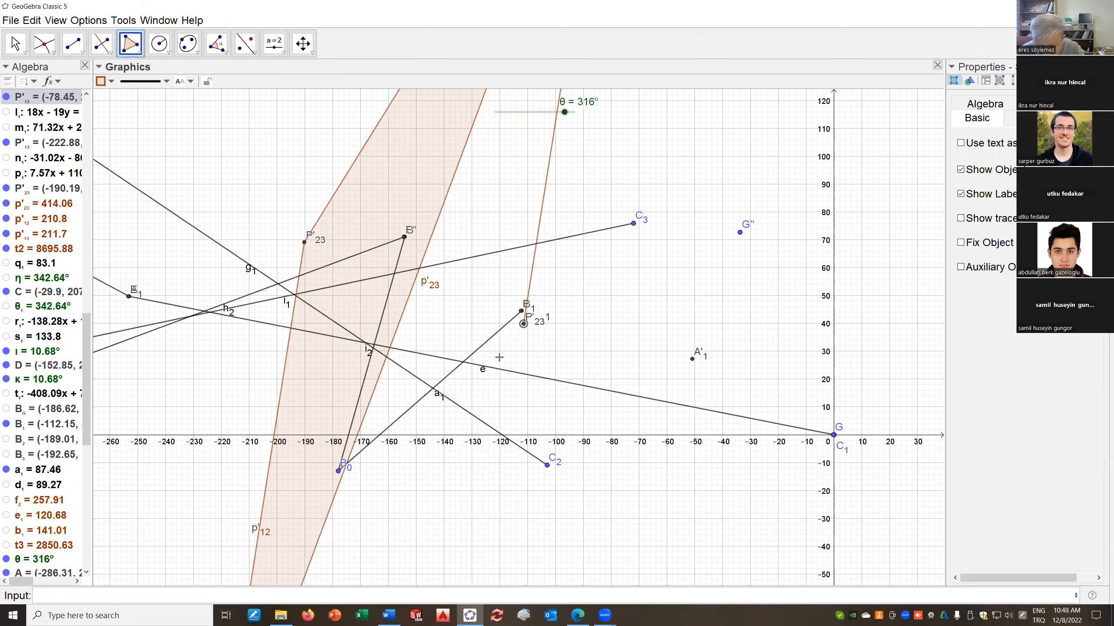
scroll(428, 379, down, 2)
scroll(436, 513, down, 1)
drag(436, 513, 520, 264)
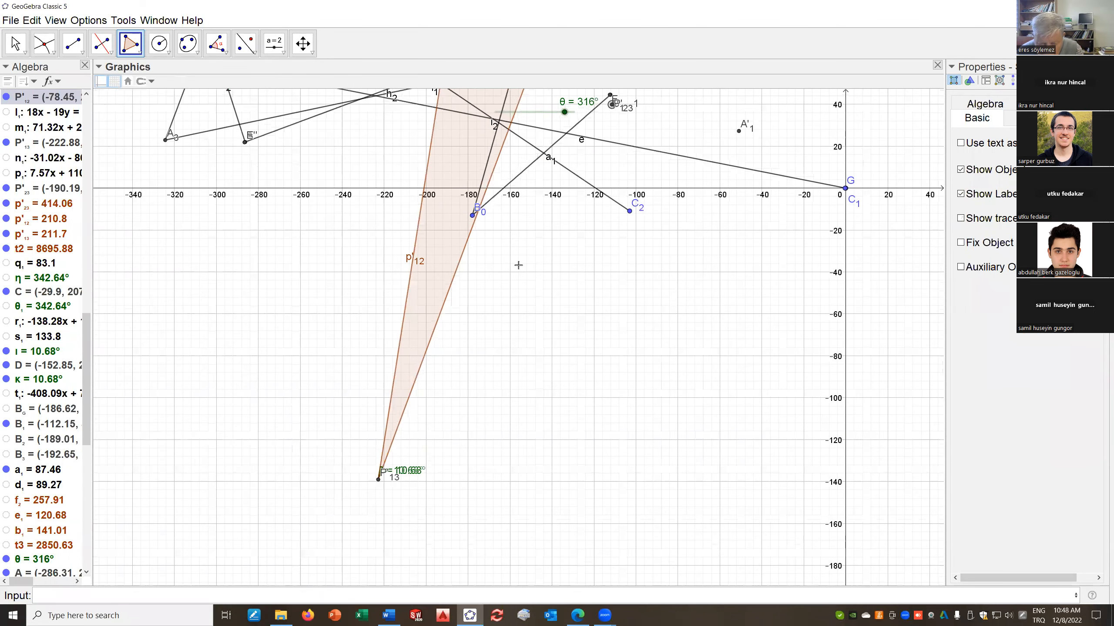
click(375, 481)
drag(623, 277, 626, 581)
drag(722, 109, 682, 349)
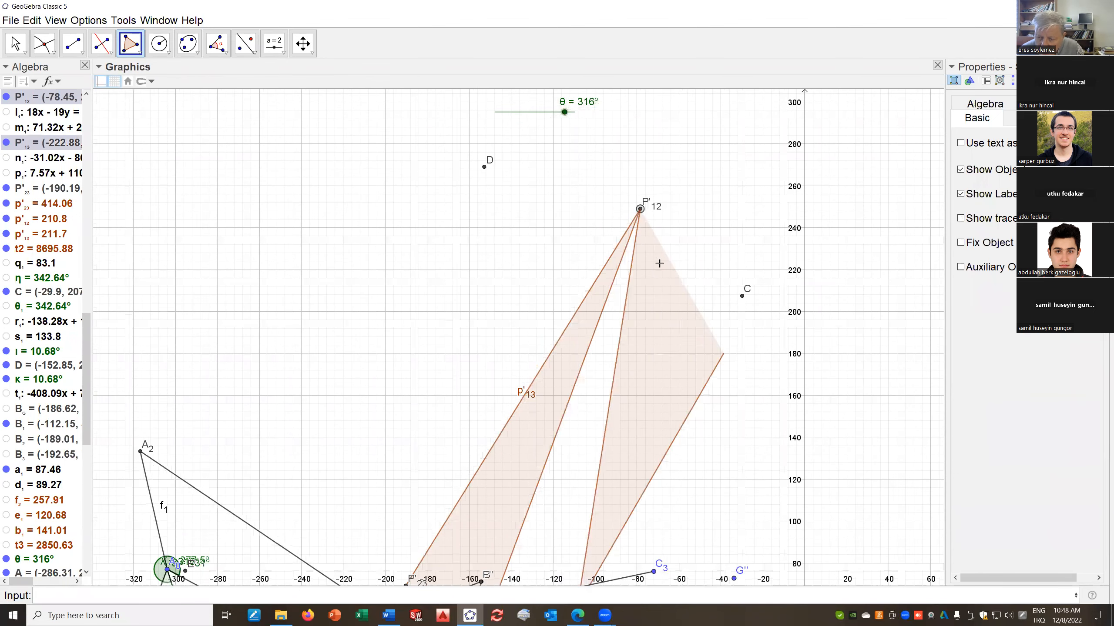
click(640, 210)
Change the colour of the new image pole triangle to blue
scroll(697, 380, down, 5)
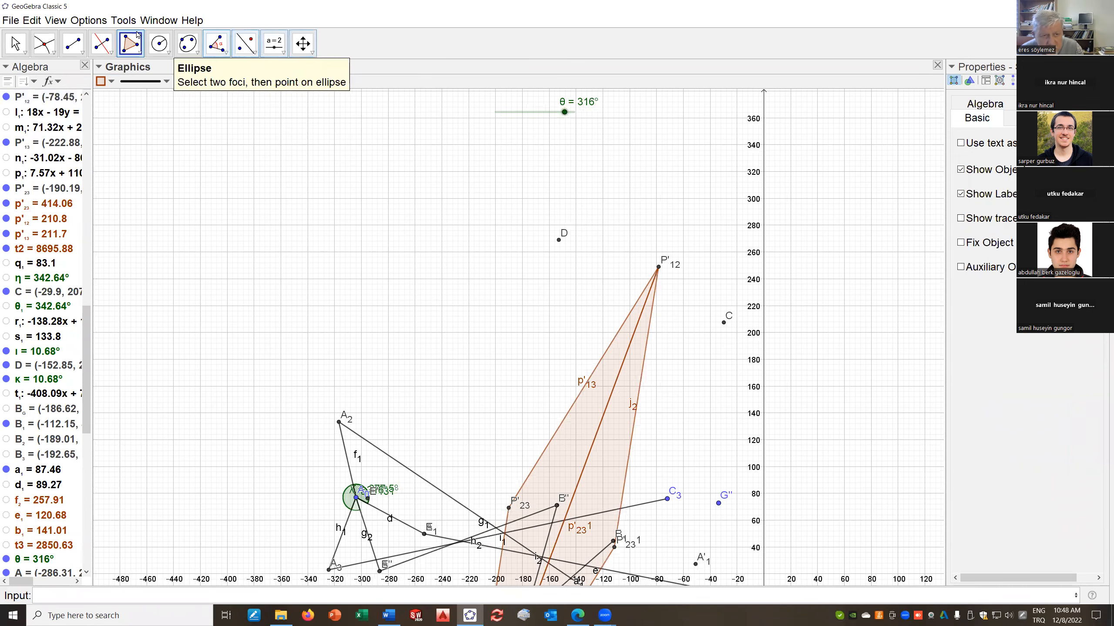
click(15, 44)
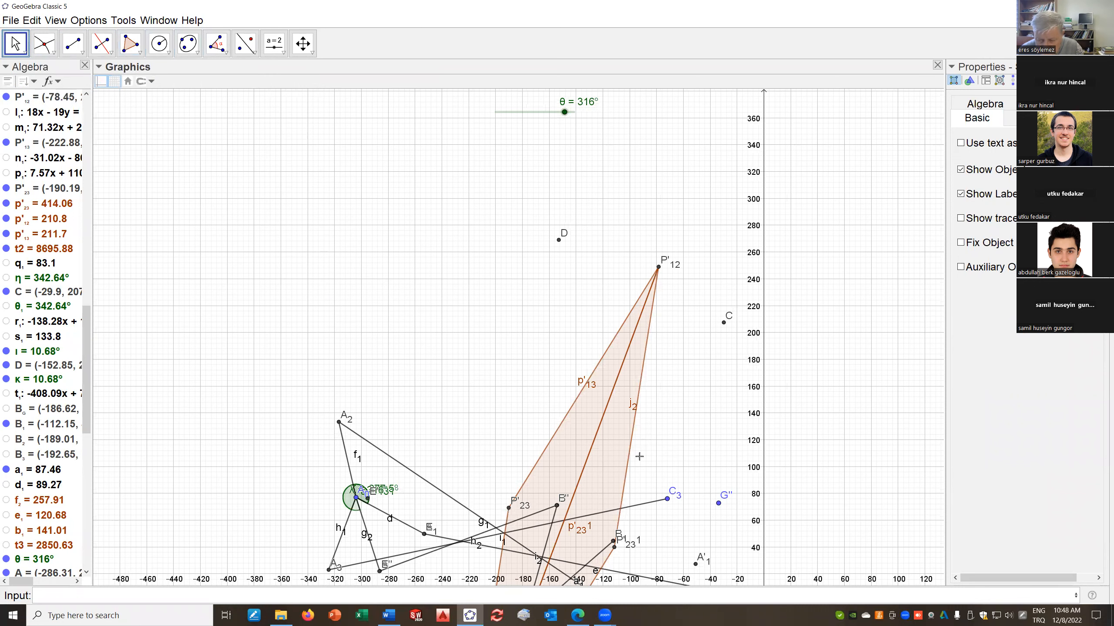
click(614, 466)
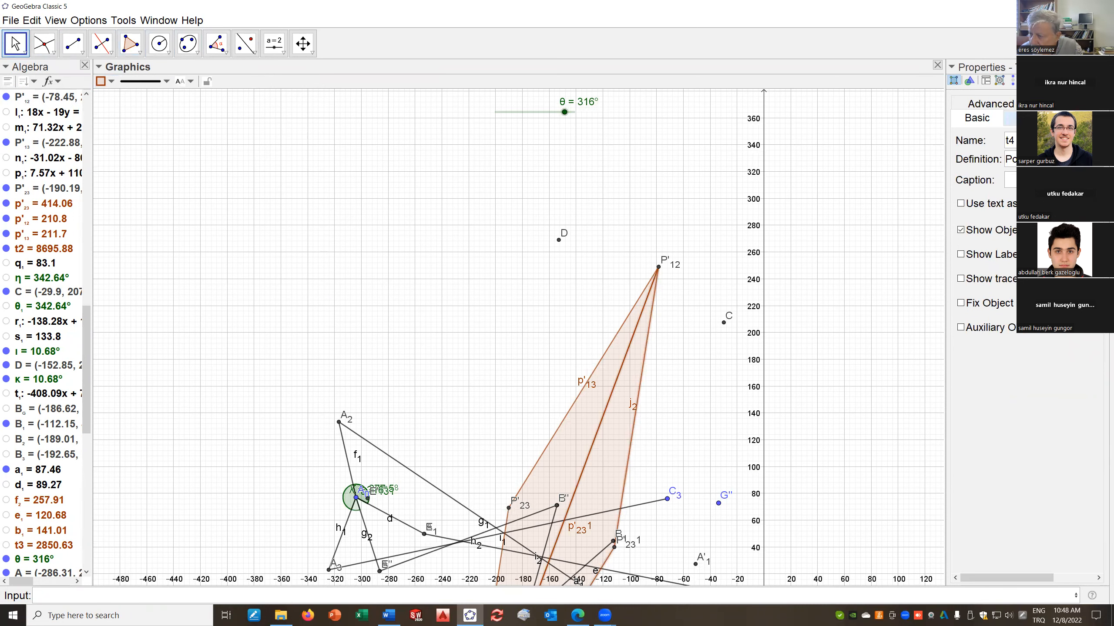
click(1010, 118)
click(970, 183)
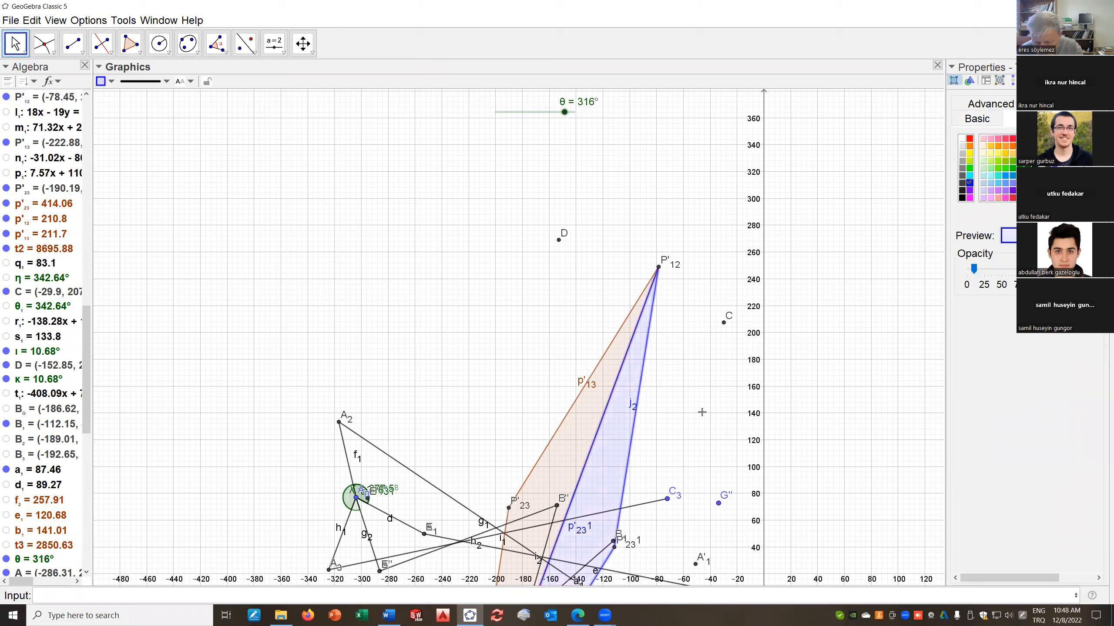
scroll(701, 408, down, 3)
drag(692, 389, 624, 155)
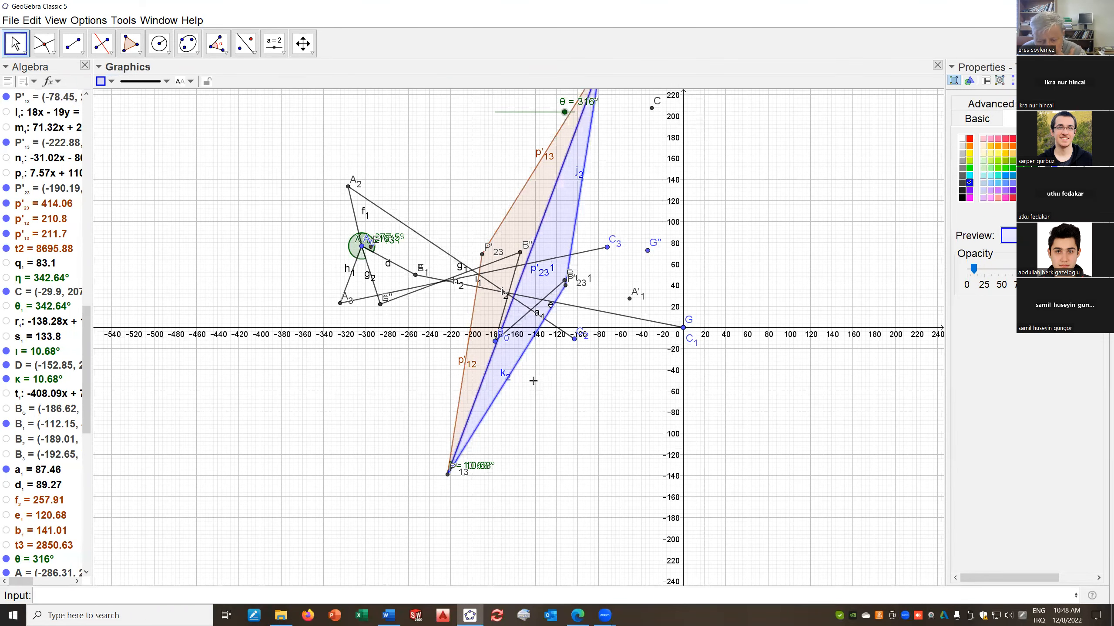
scroll(508, 351, up, 7)
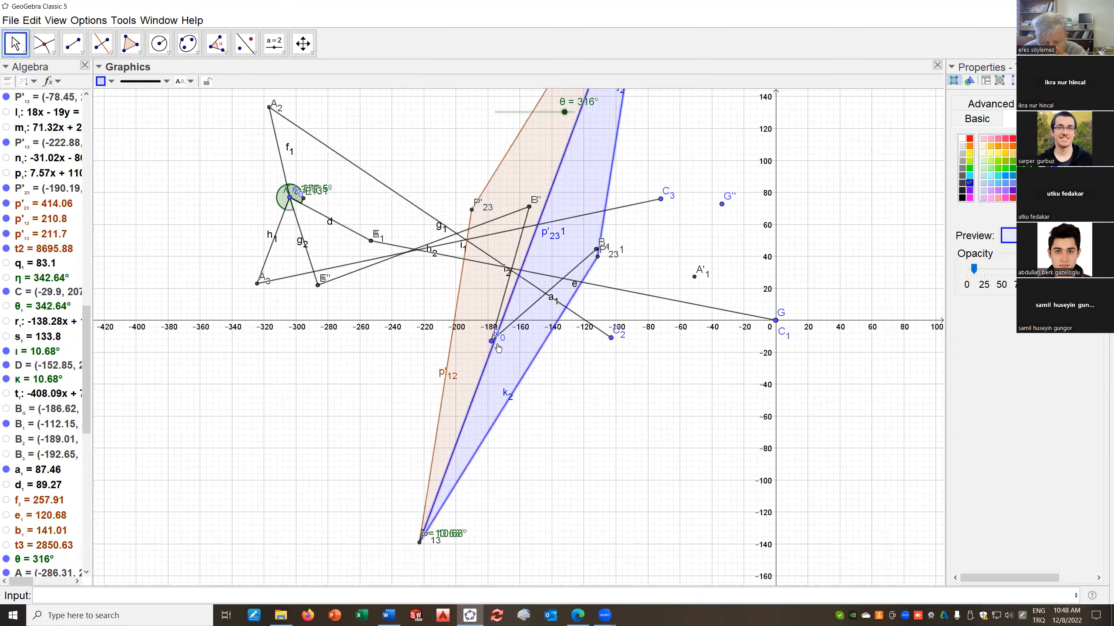
Examine the blue image pole triangle and the area around B0 and its three sides
scroll(504, 355, up, 5)
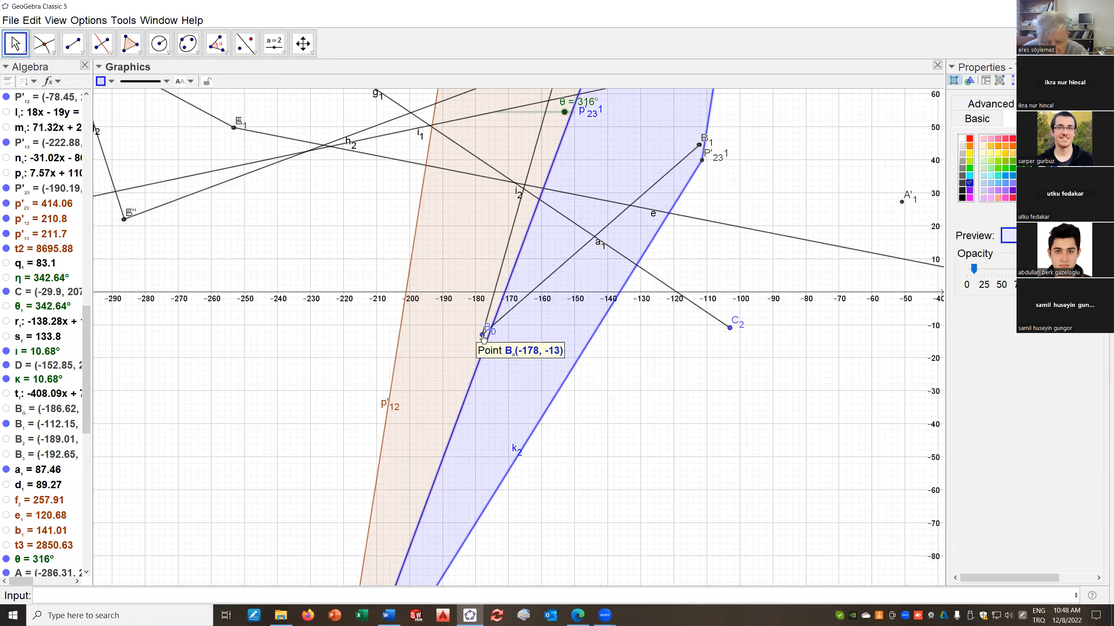
scroll(485, 338, down, 3)
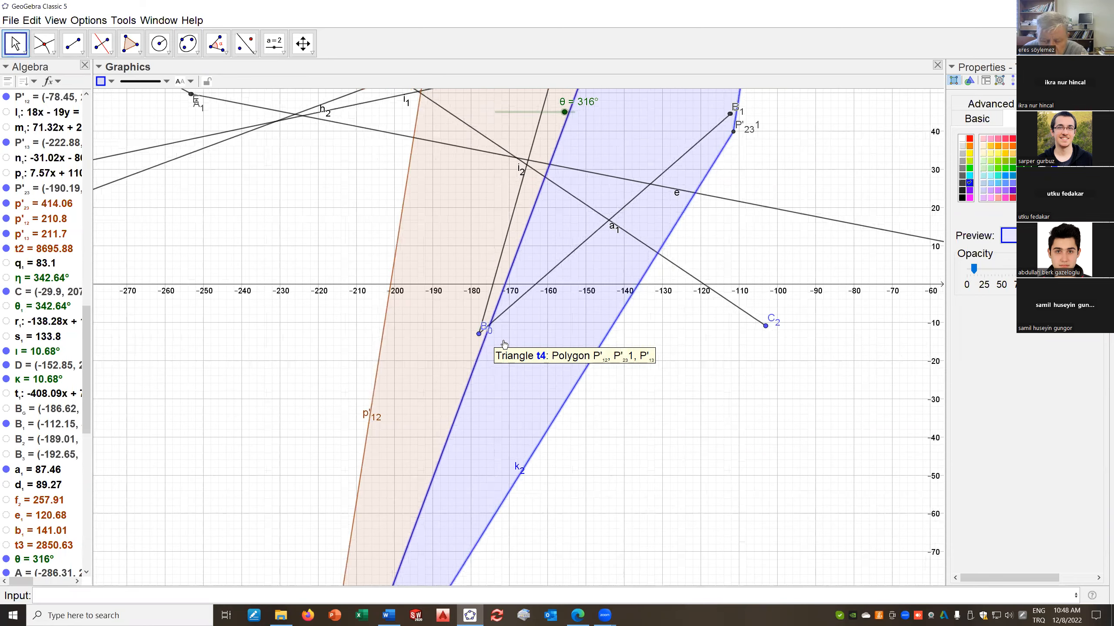
scroll(539, 271, down, 1)
drag(537, 268, 406, 271)
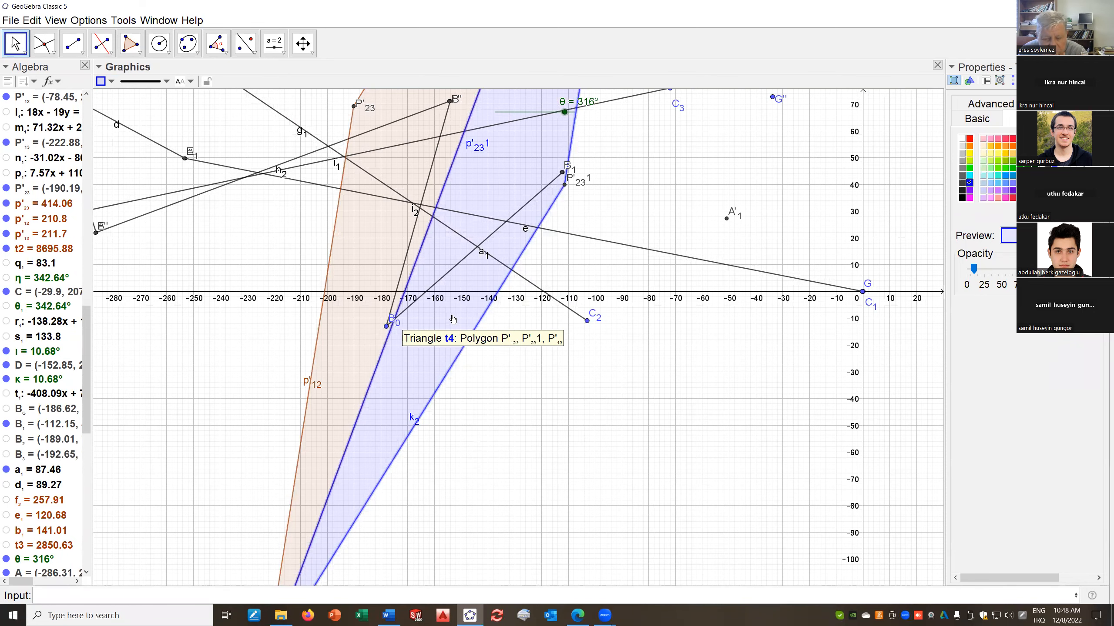
scroll(492, 292, down, 3)
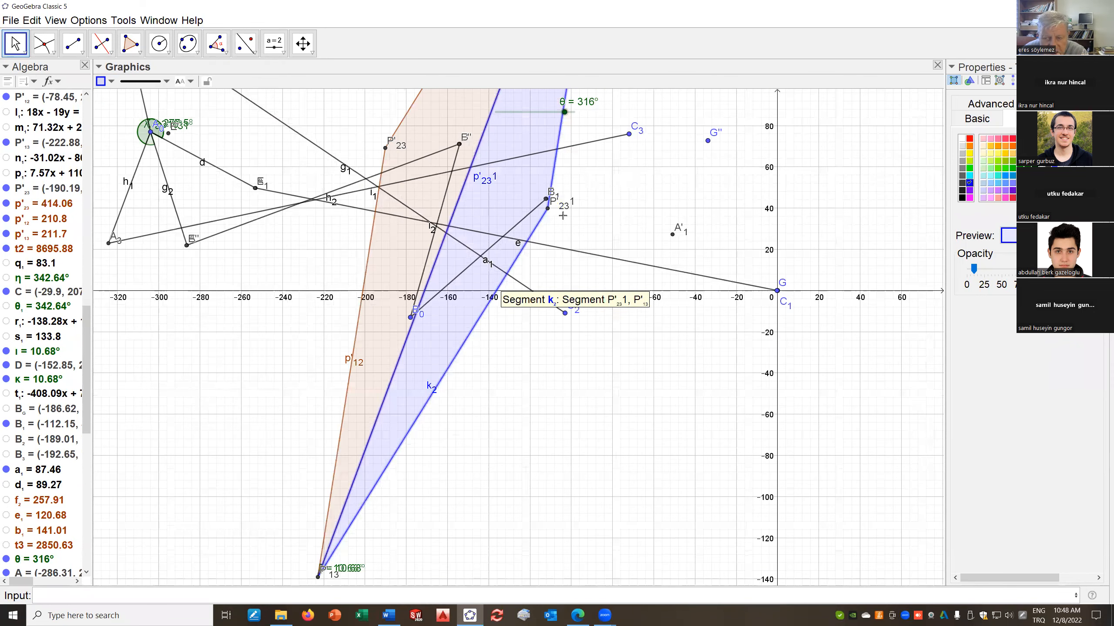
drag(614, 197, 591, 266)
scroll(591, 266, down, 5)
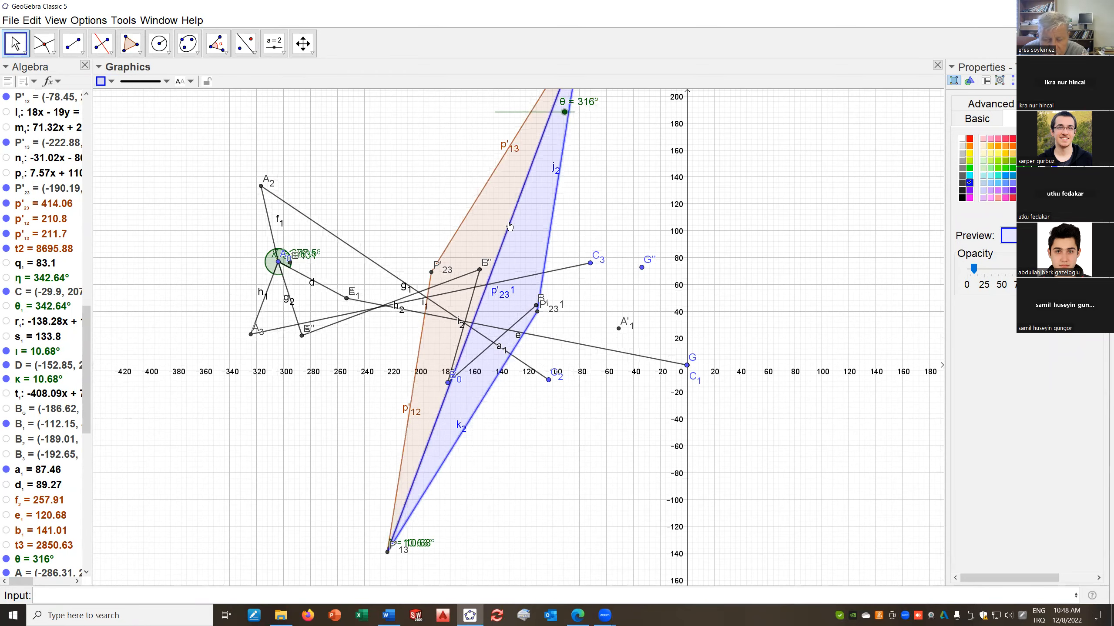
scroll(515, 221, up, 2)
scroll(516, 222, up, 2)
drag(552, 302, 547, 49)
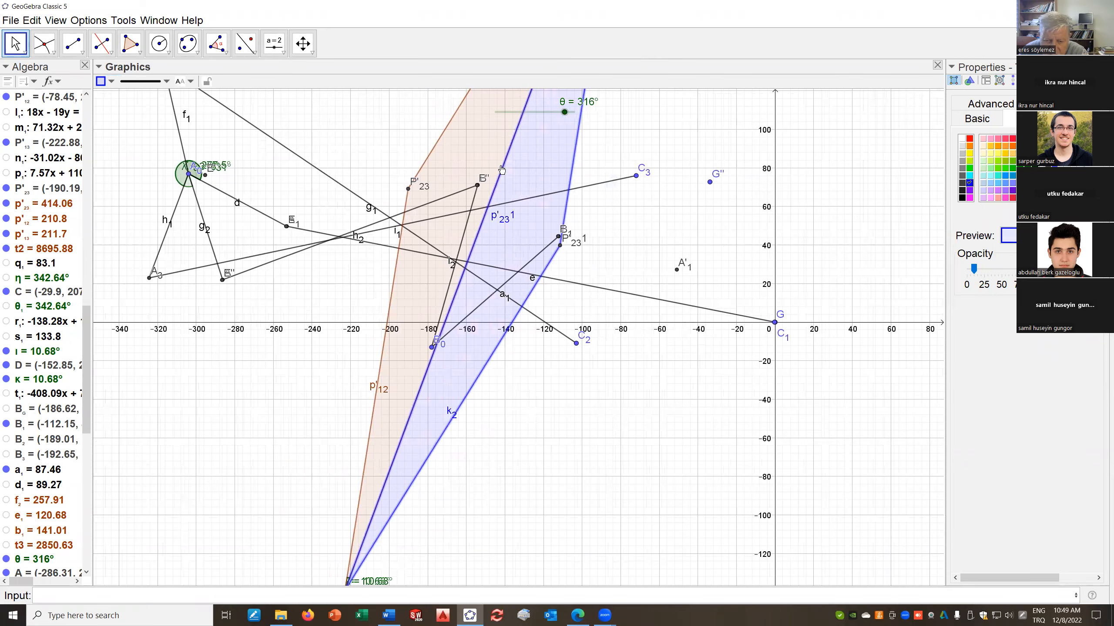
Reflect point B0 about the side shared by the brown and blue pole triangles, between P'12 and P'13
scroll(440, 371, up, 4)
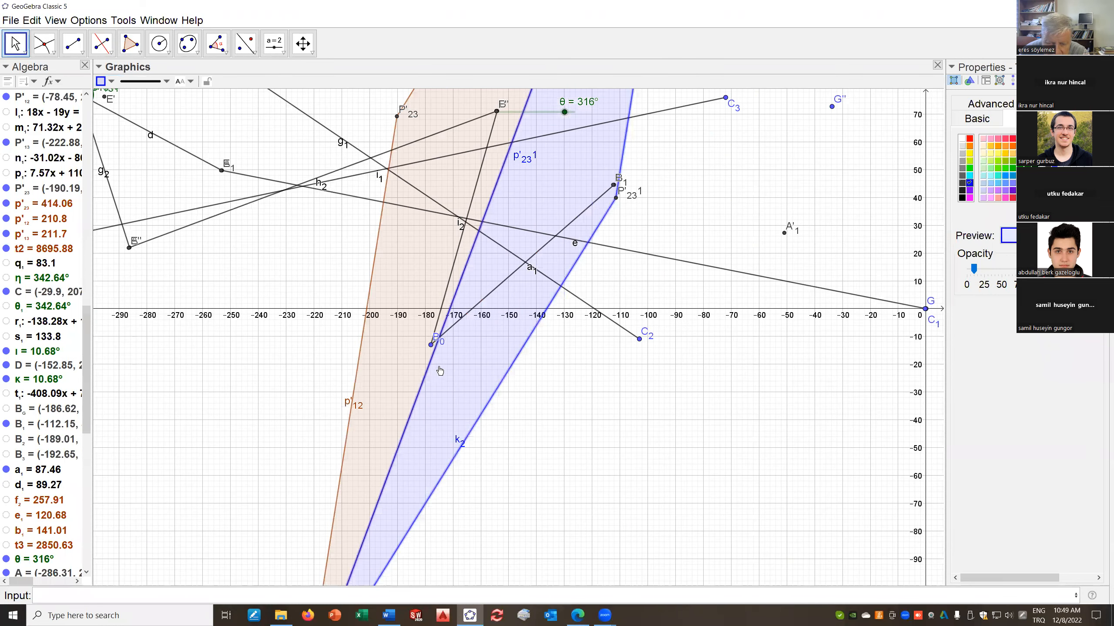
scroll(440, 371, up, 4)
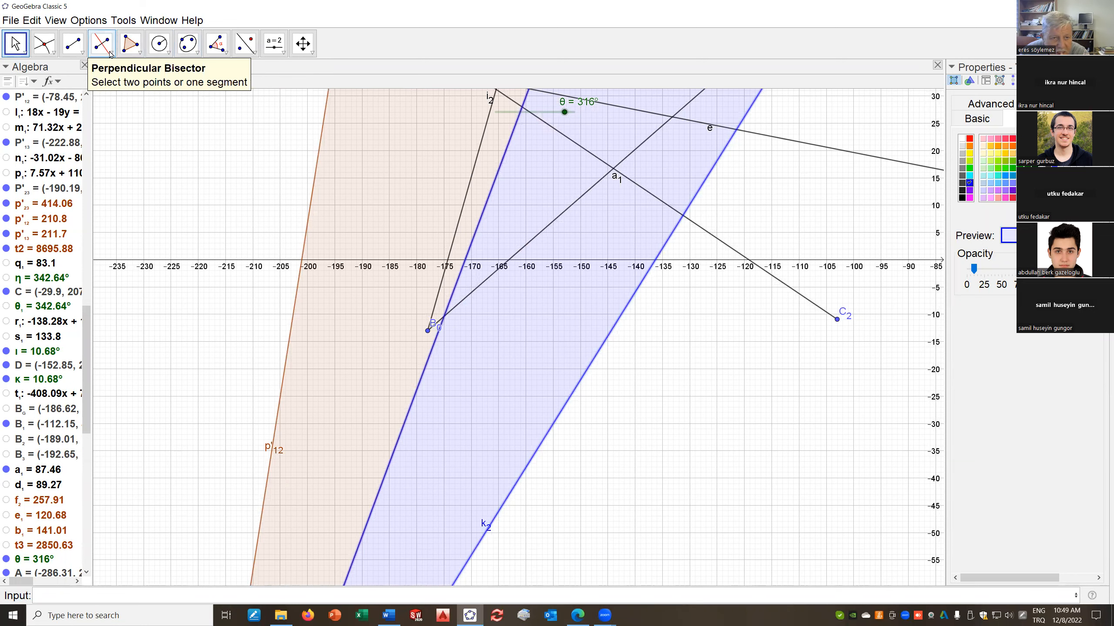
click(245, 45)
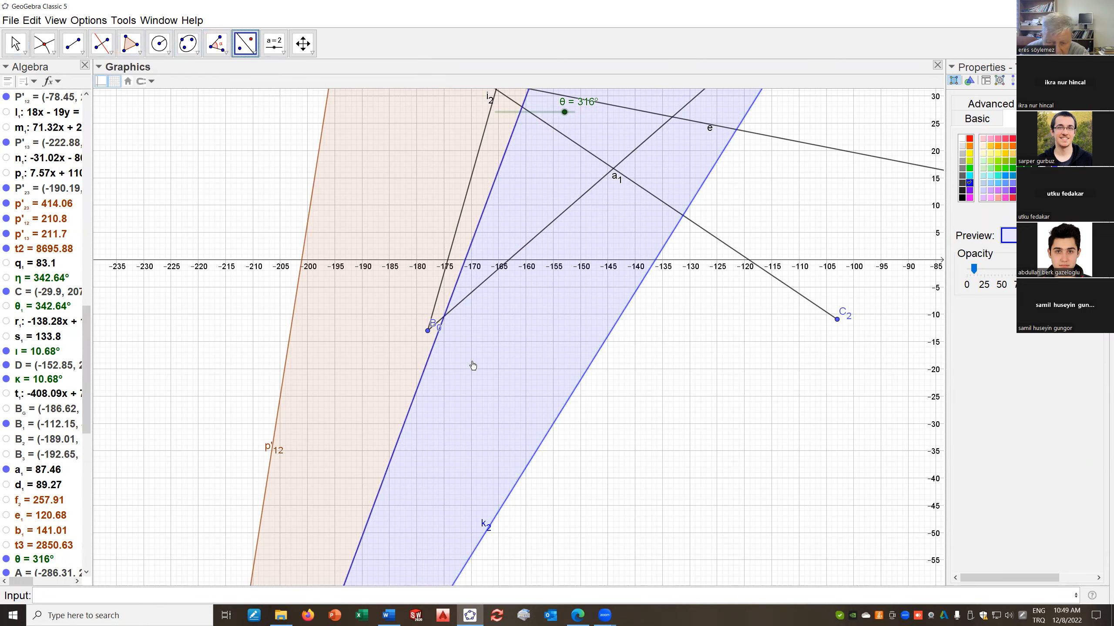
click(428, 330)
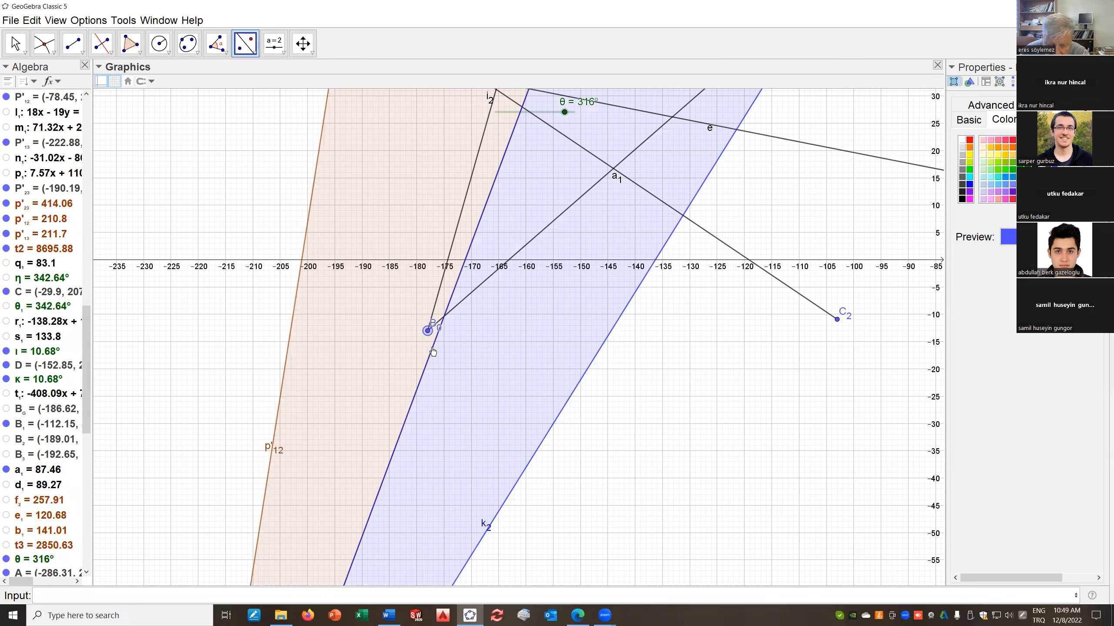
click(433, 351)
Rename the reflected point H beside B0 as B_0_G
right_click(447, 339)
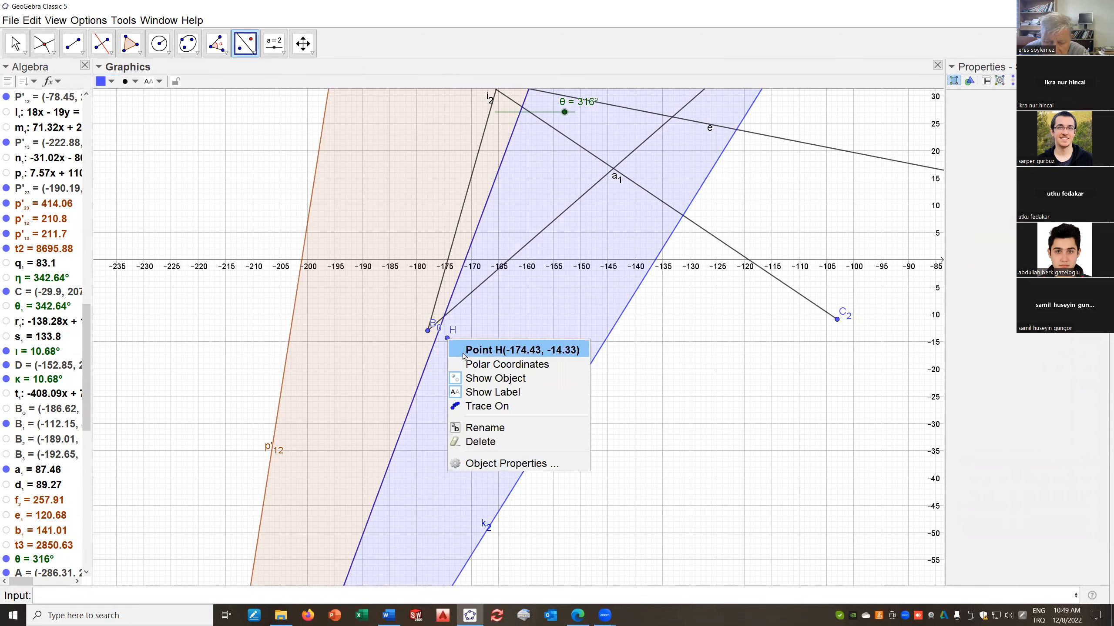
click(503, 409)
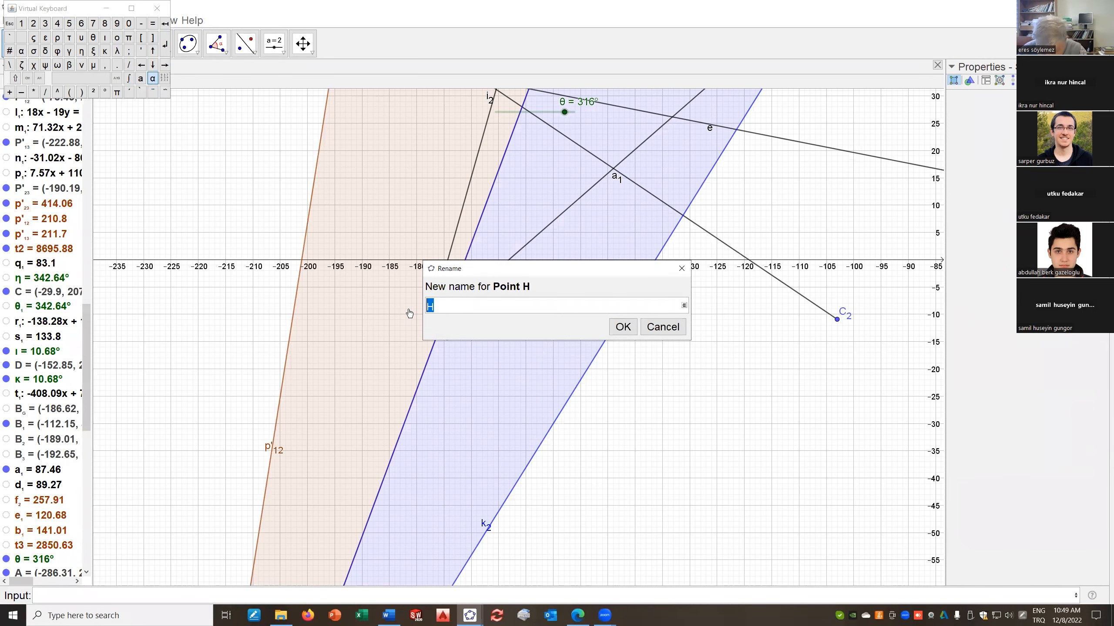
text(B_0_G)
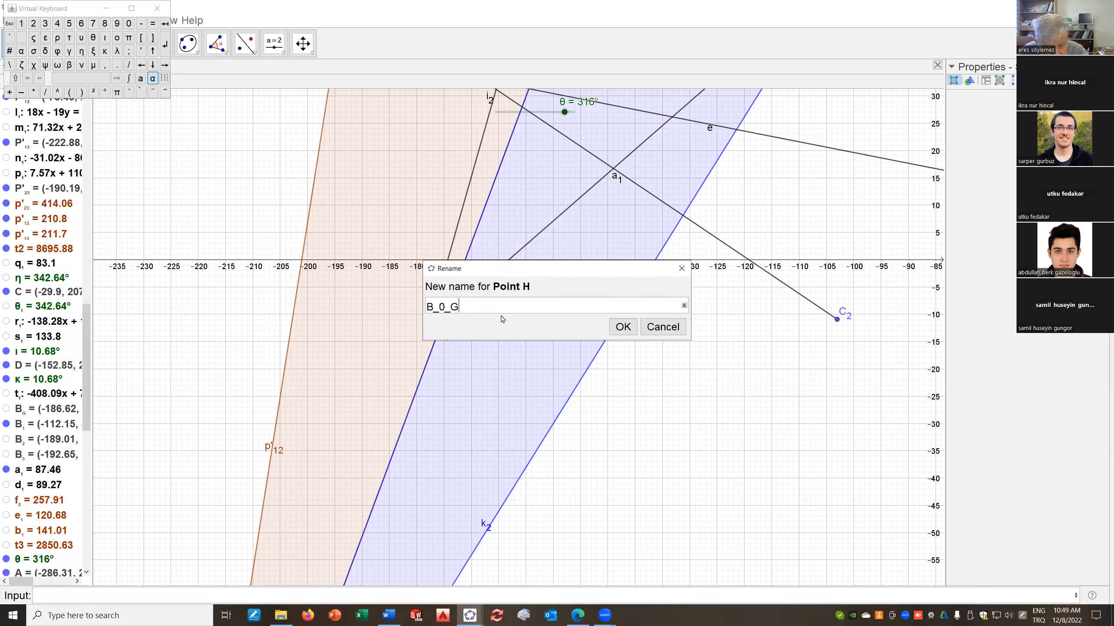
click(634, 328)
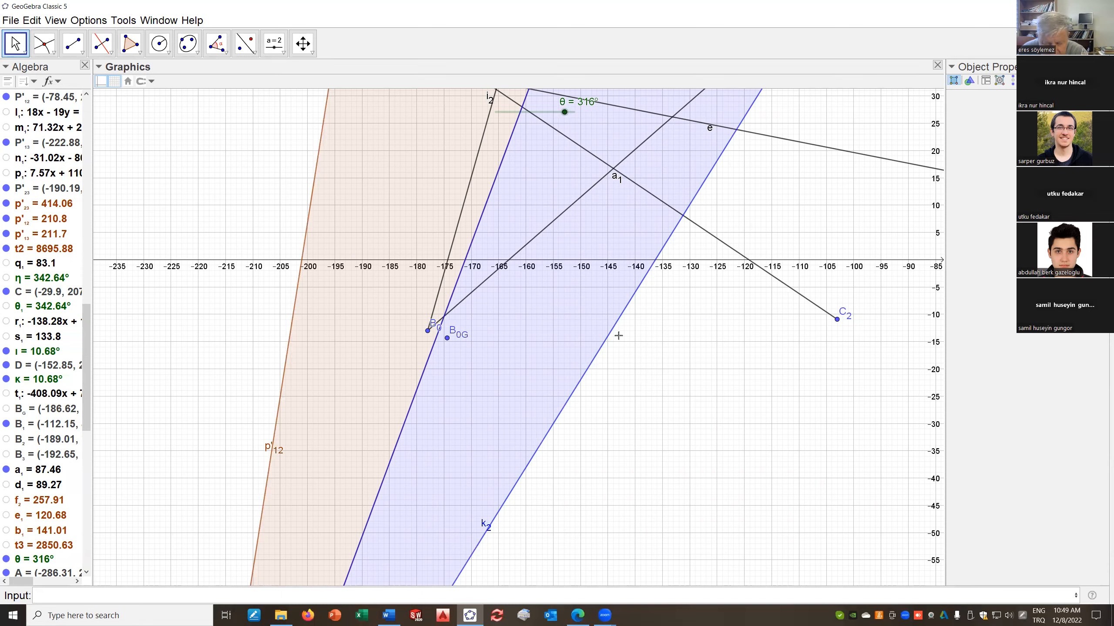
Reflect point B0G about the blue triangle's upper side running from P'12 to the reflected pole just below B1
scroll(612, 351, down, 2)
scroll(612, 351, down, 4)
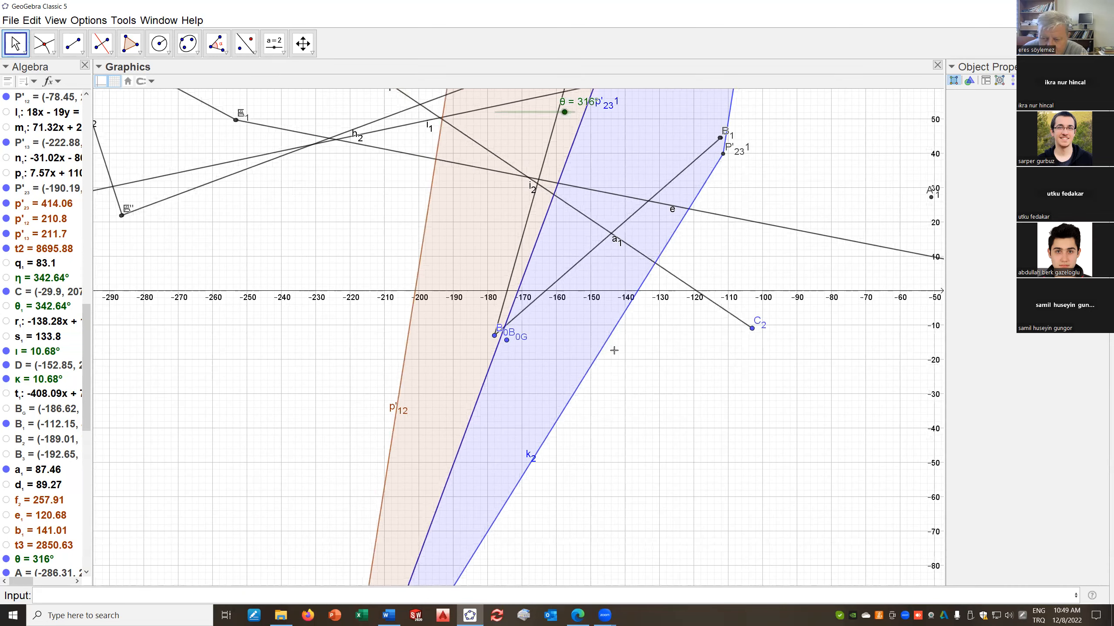
scroll(617, 352, down, 1)
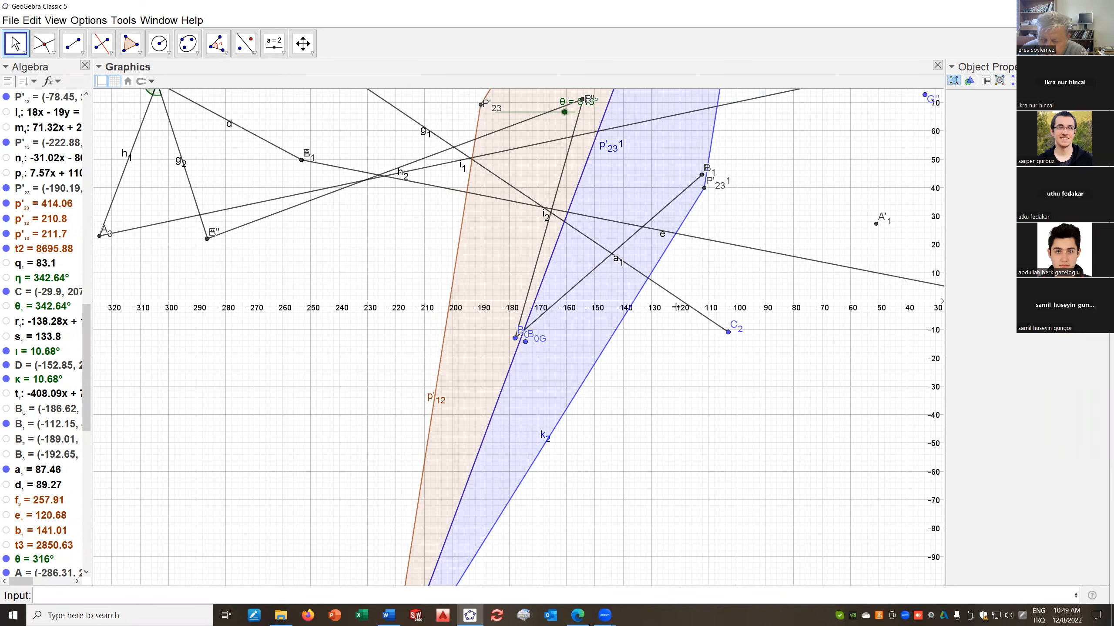
scroll(676, 307, down, 1)
drag(657, 316, 631, 211)
drag(599, 322, 604, 437)
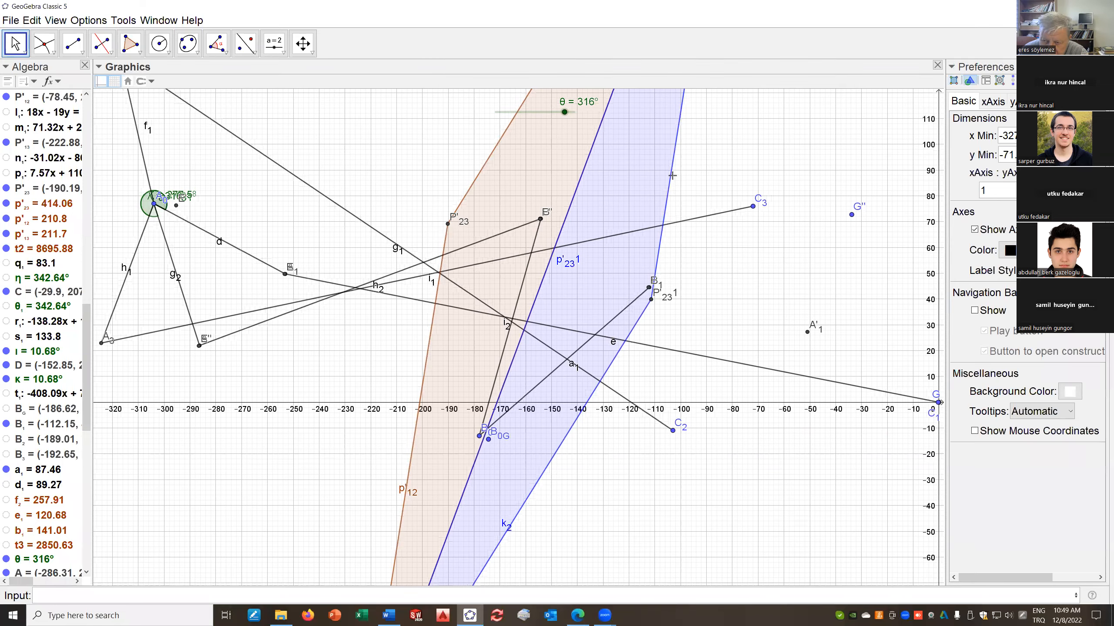
click(245, 44)
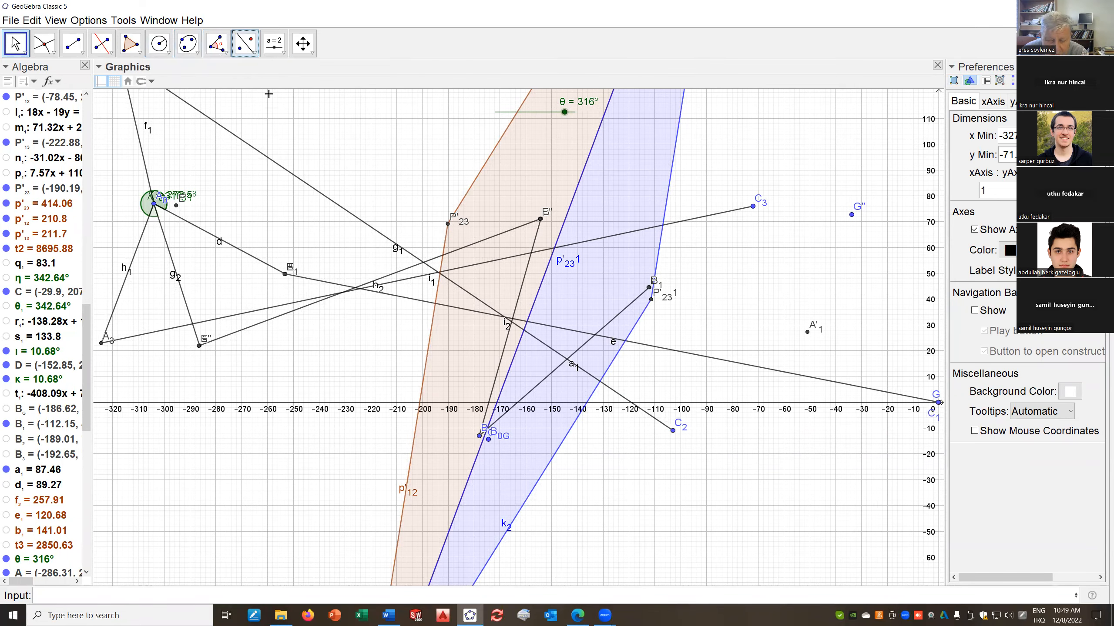
click(488, 440)
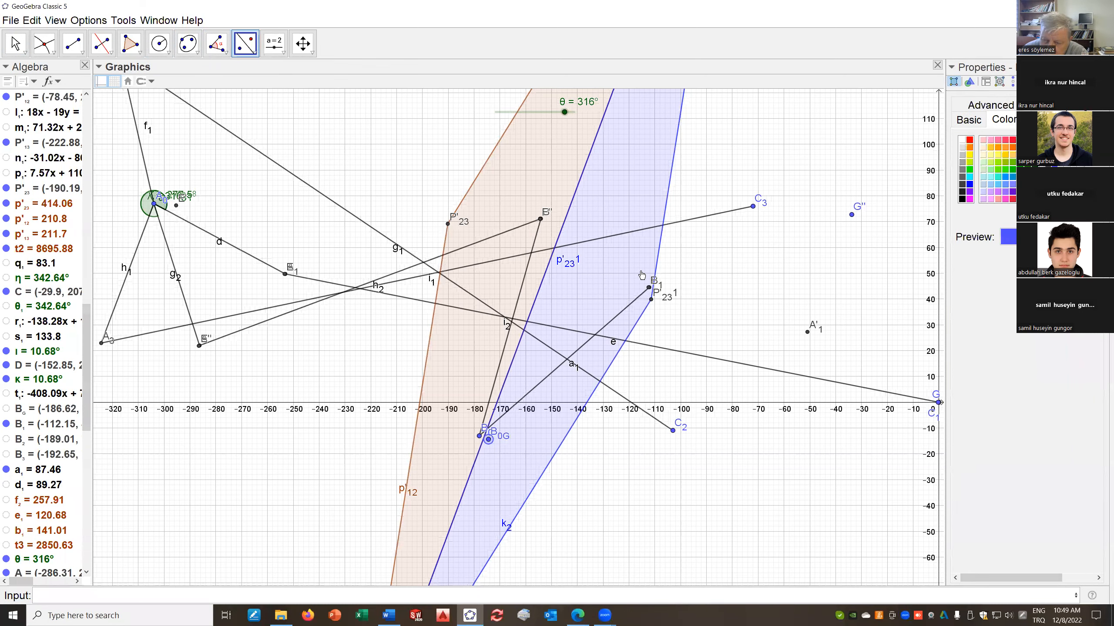
click(660, 256)
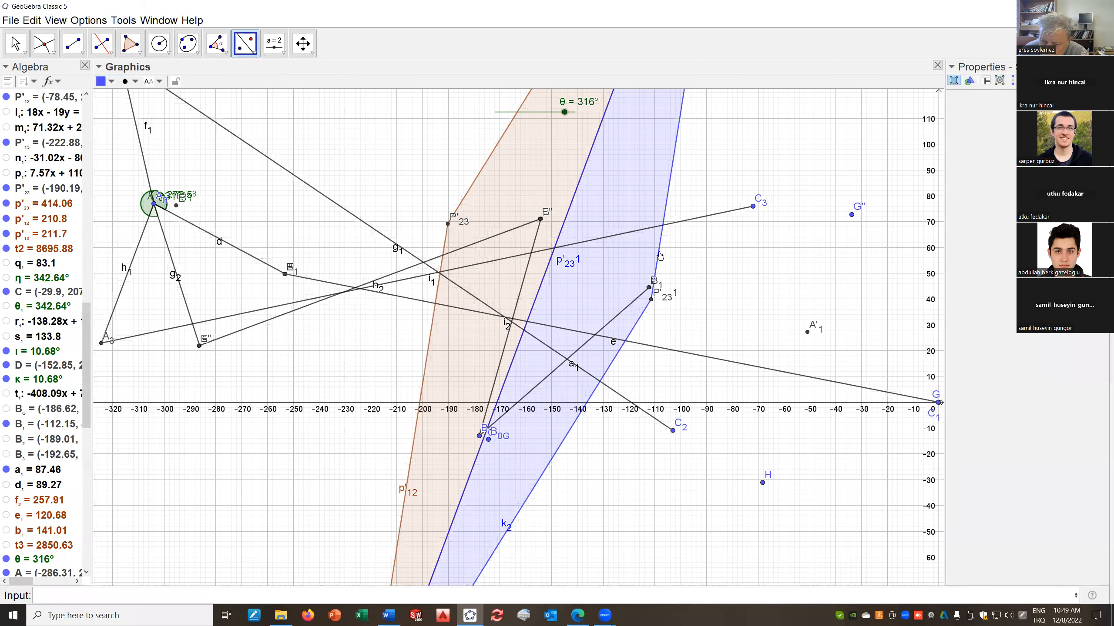
Rename the new reflected point H below the x-axis as B_0_2
right_click(764, 484)
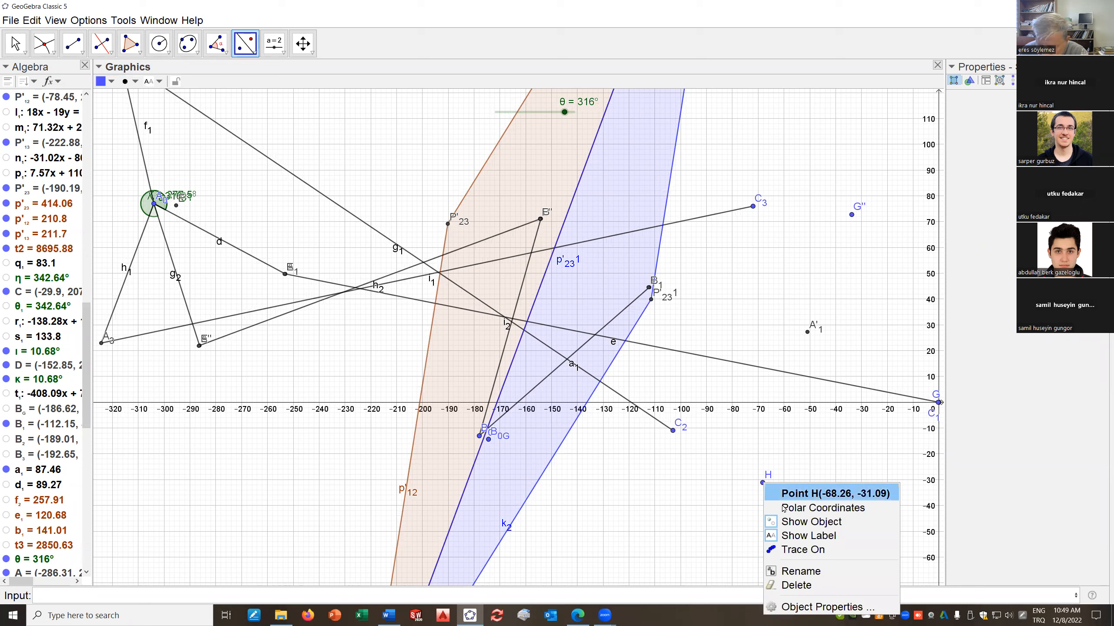
click(810, 573)
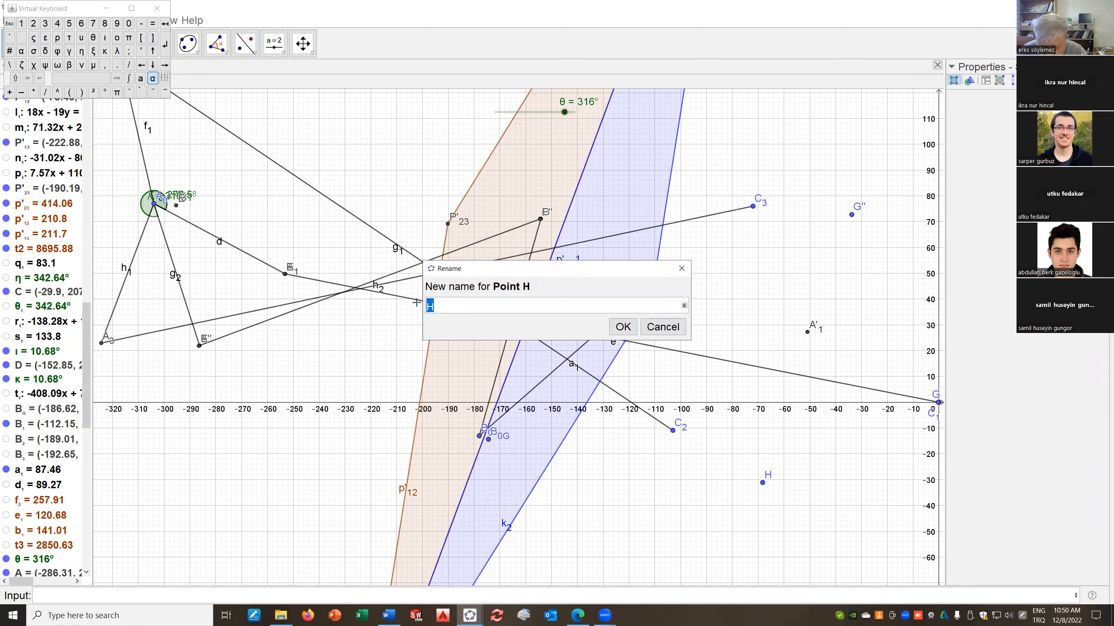
text(B_0_2)
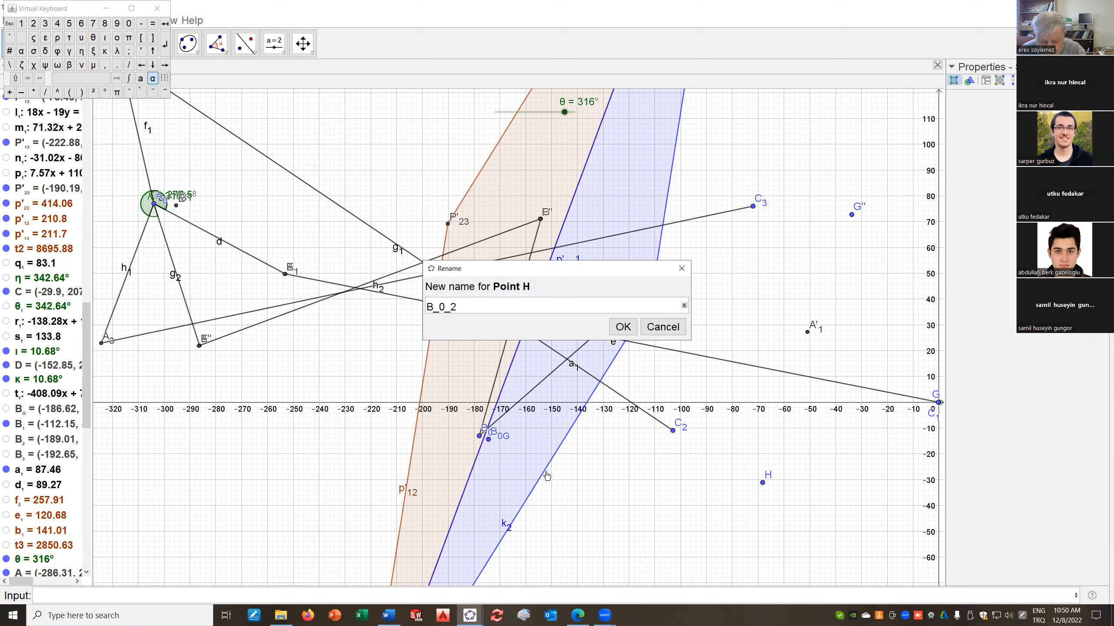
click(623, 327)
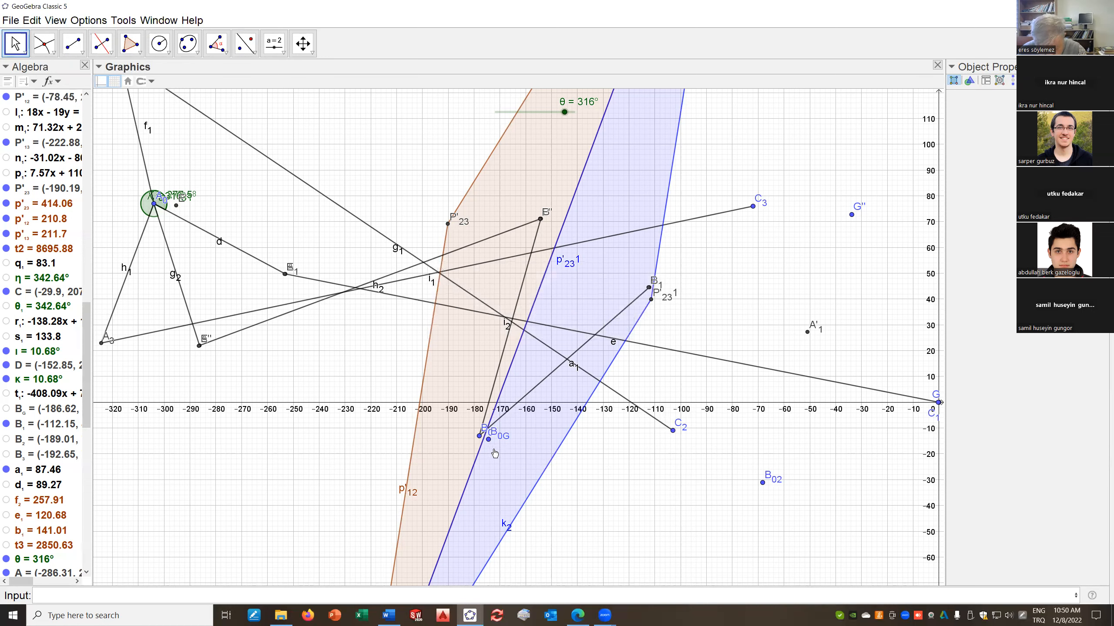
Reflect point B0G about the blue triangle's side k2, between the reflected pole below B1 and P'13
click(246, 45)
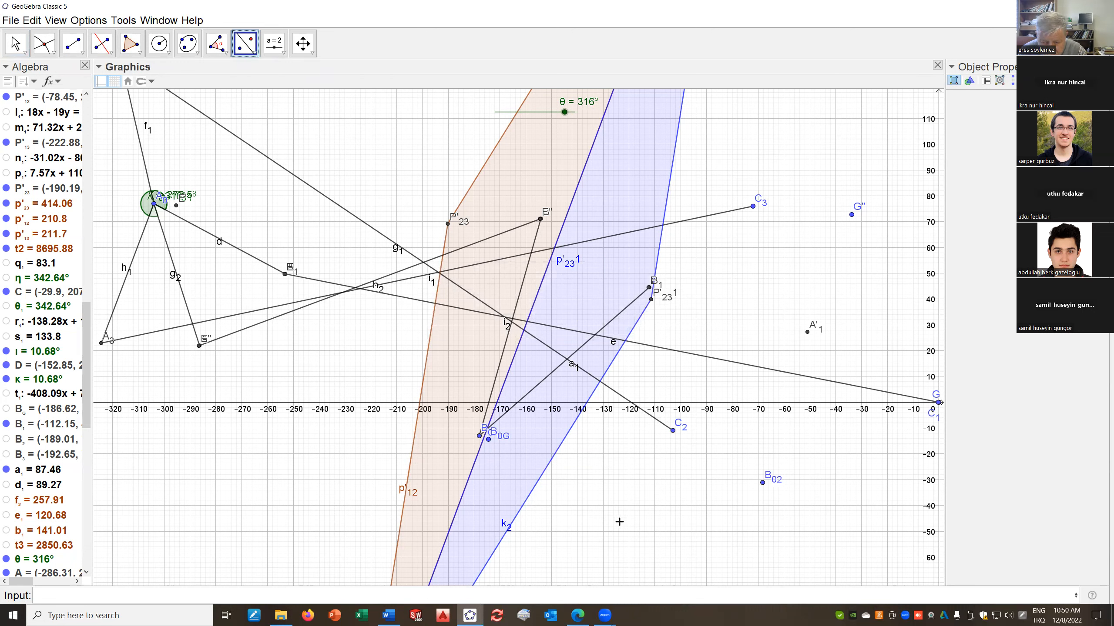
click(489, 440)
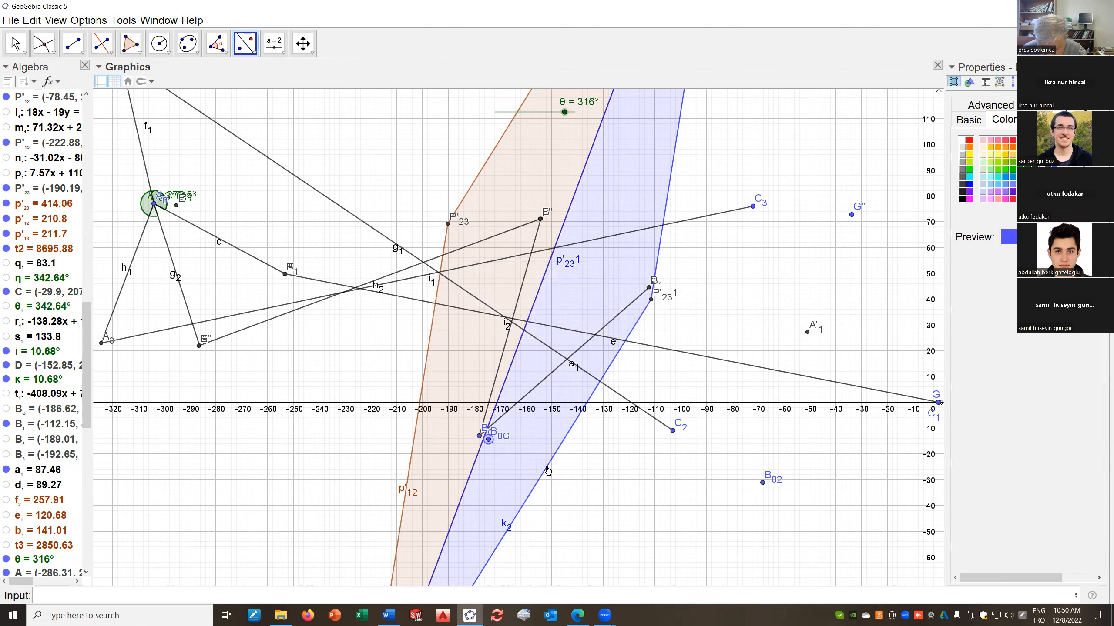
click(597, 507)
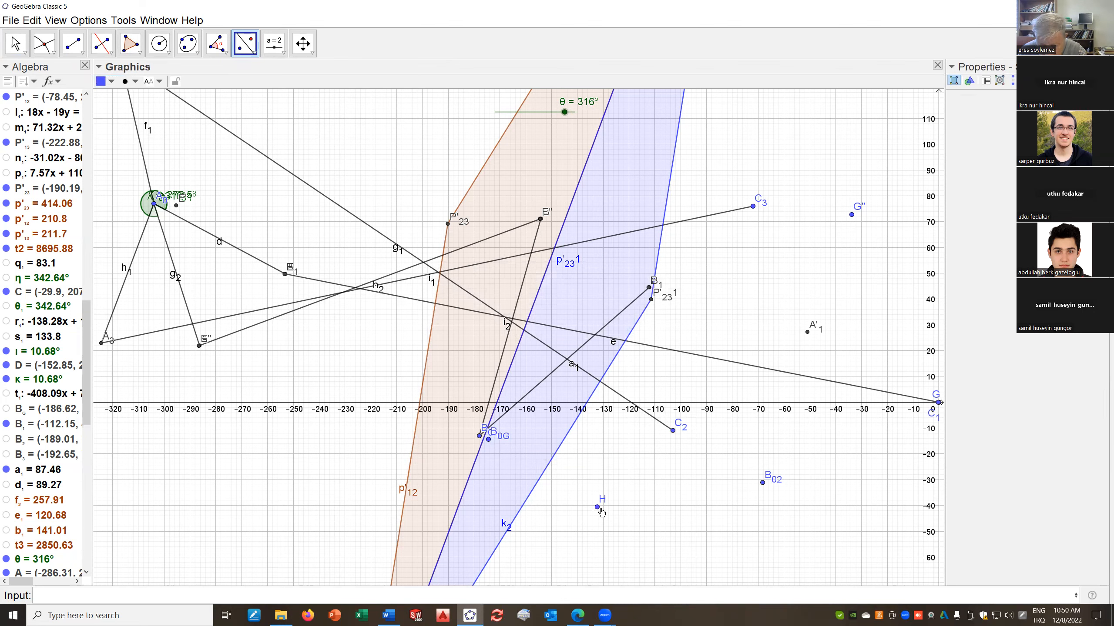
Rename the point H reflected about side k2 as B_0_3
right_click(598, 508)
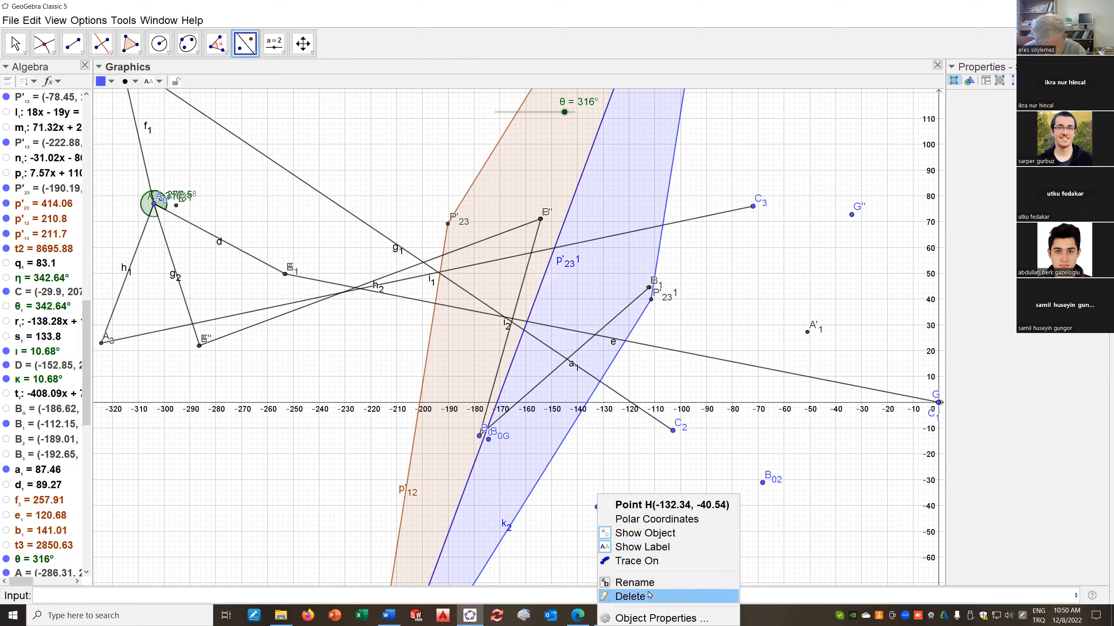
click(637, 582)
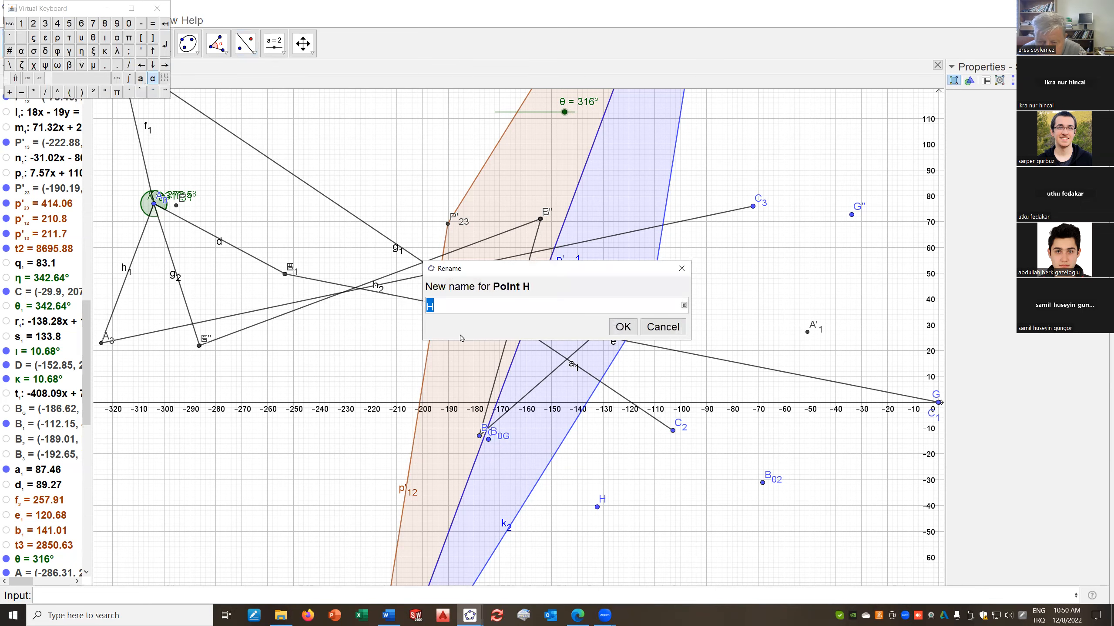
text(B_0)
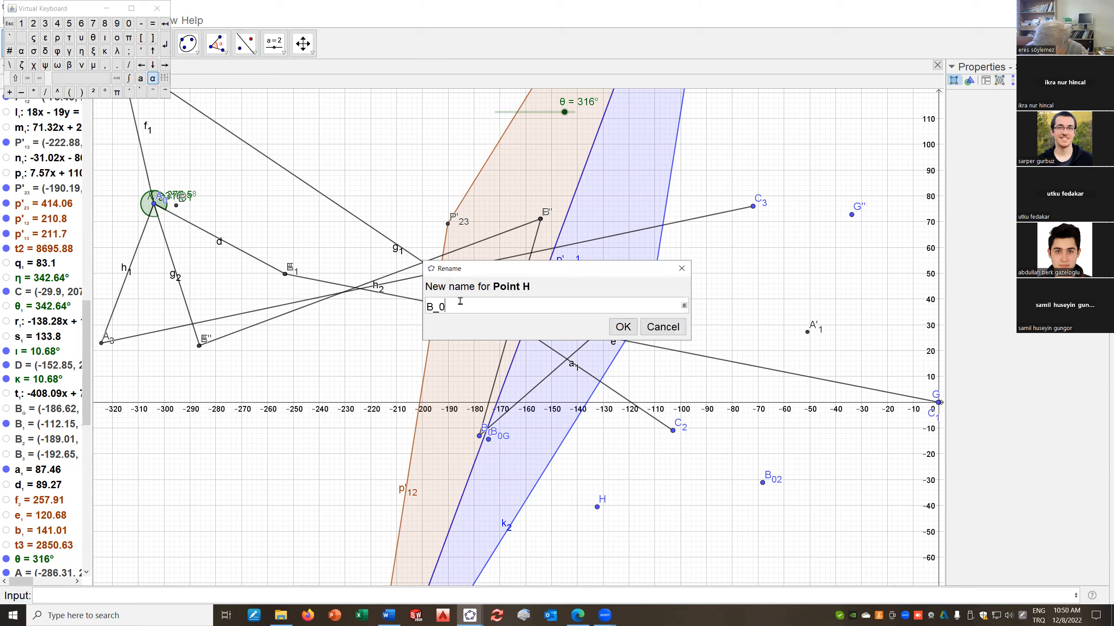
text(_3)
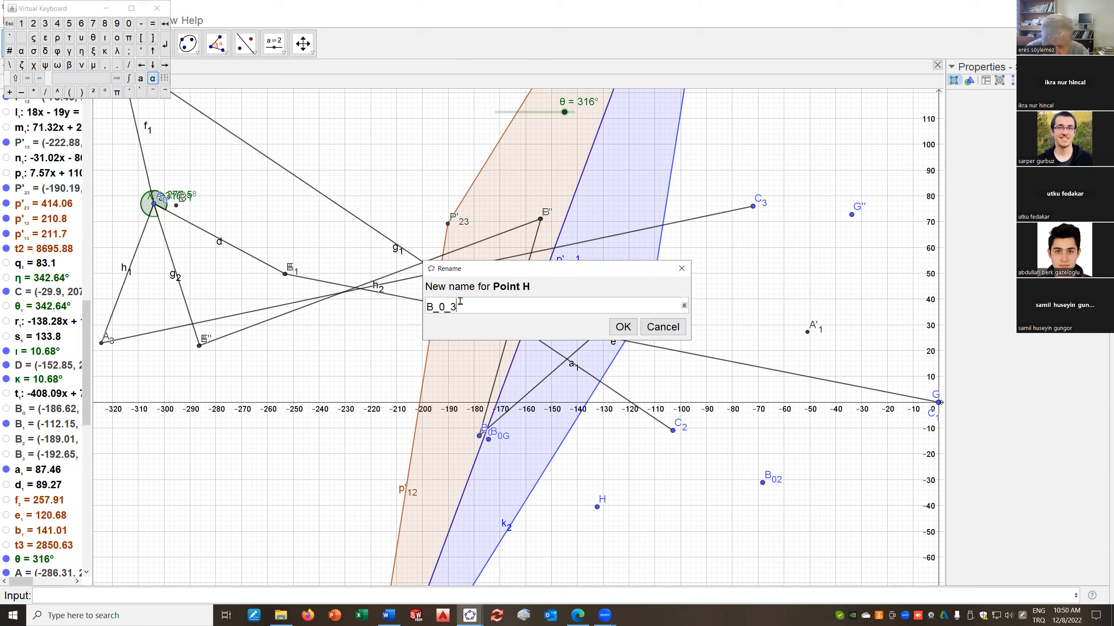
click(622, 327)
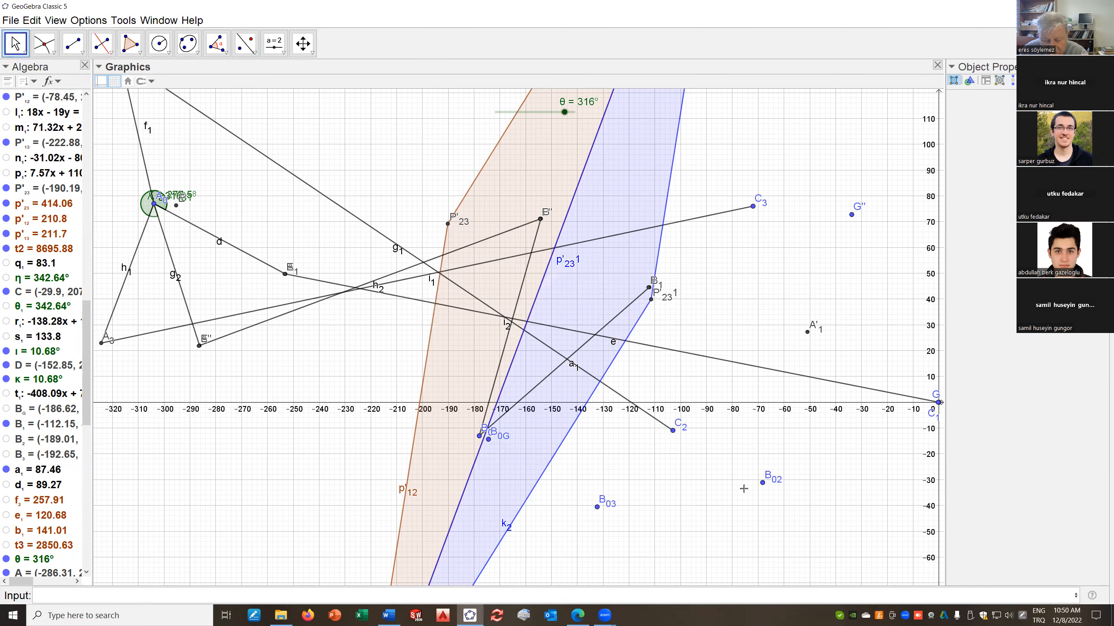
Draw a circle through the three points B0G, B03 and B02
click(196, 52)
click(169, 53)
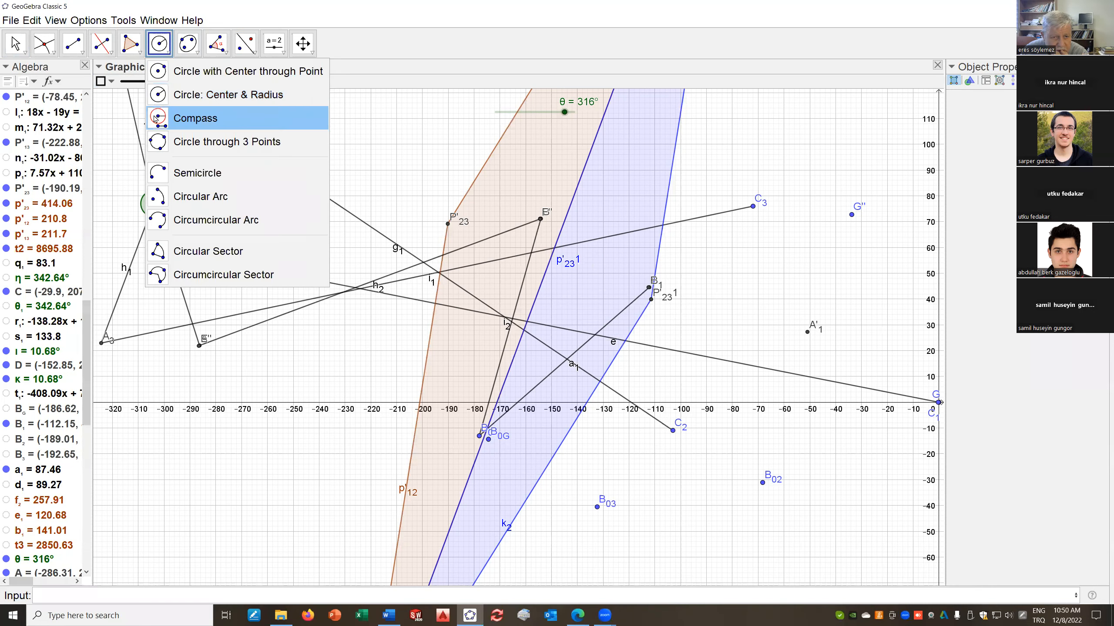
click(158, 145)
click(486, 441)
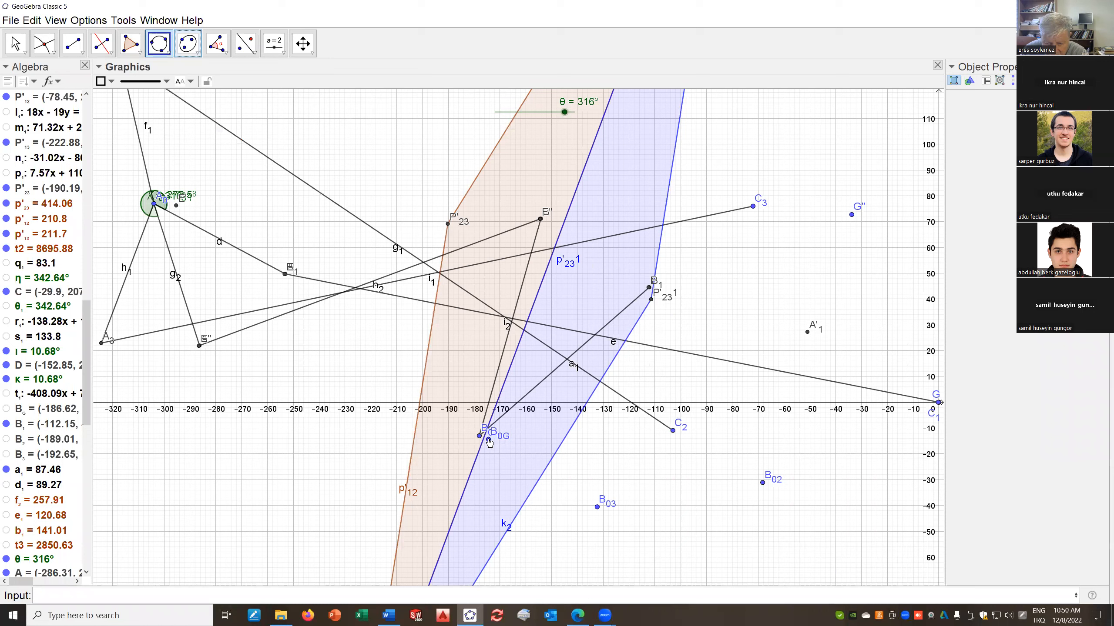
click(600, 507)
click(763, 483)
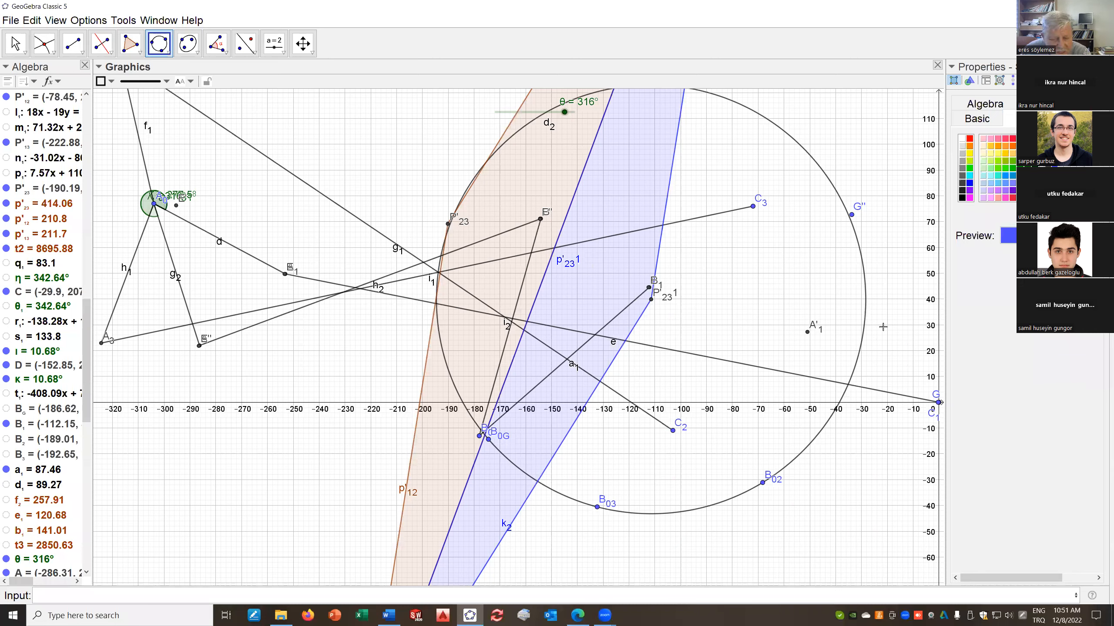
Construct the centre point of the circle passing through B0G, B03 and B02
click(51, 52)
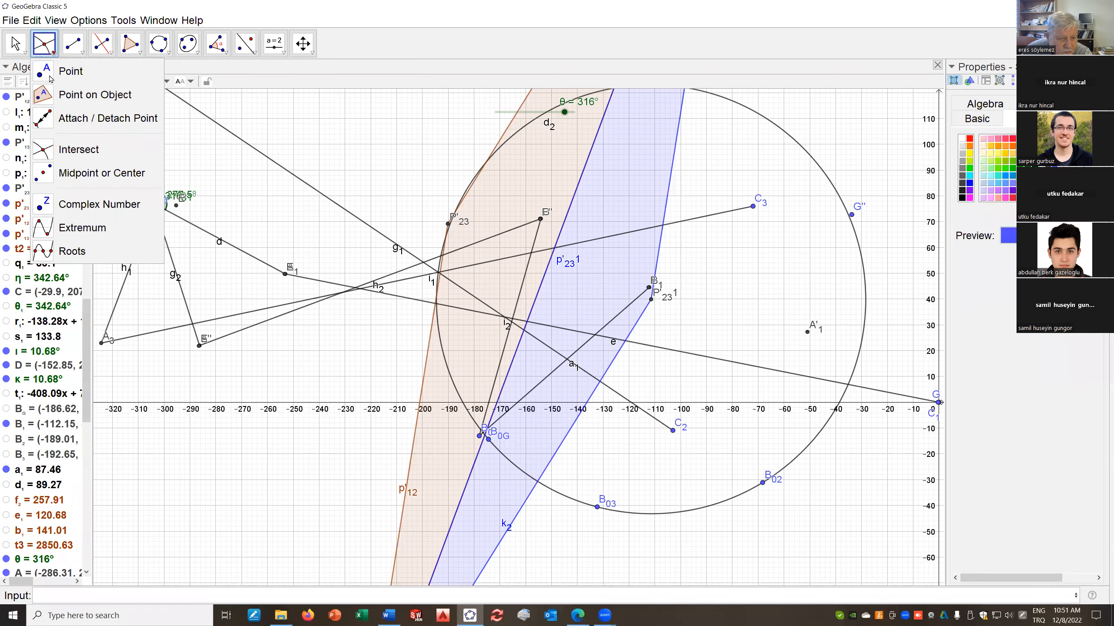
click(50, 173)
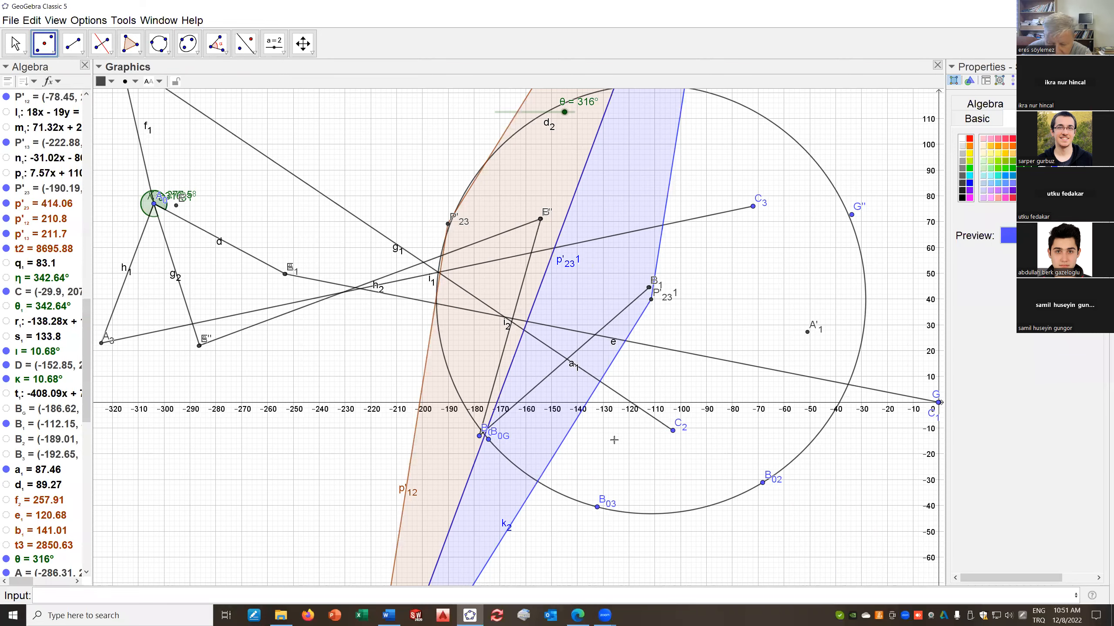
click(796, 457)
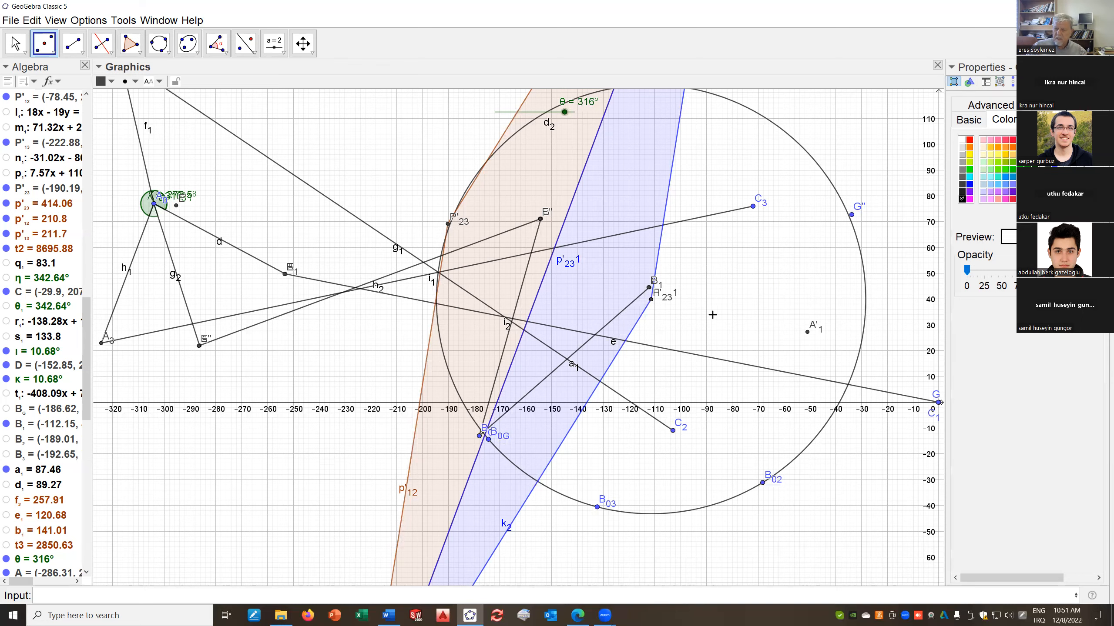
Delete the circle drawn through B0G, B03 and B02
scroll(702, 336, down, 3)
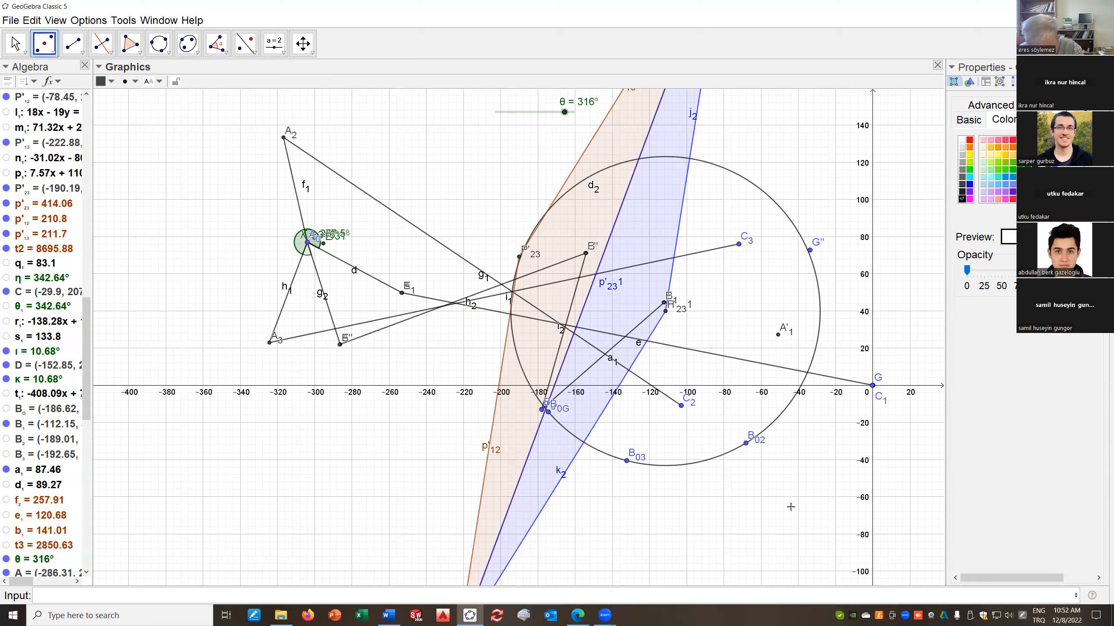
key(Escape)
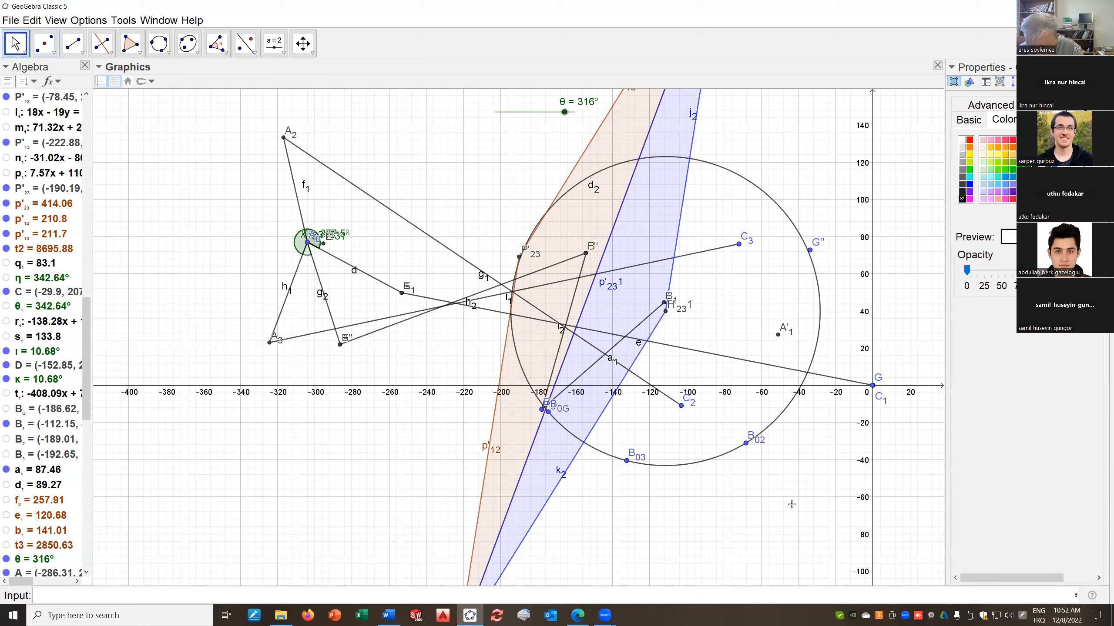
right_click(722, 459)
click(762, 558)
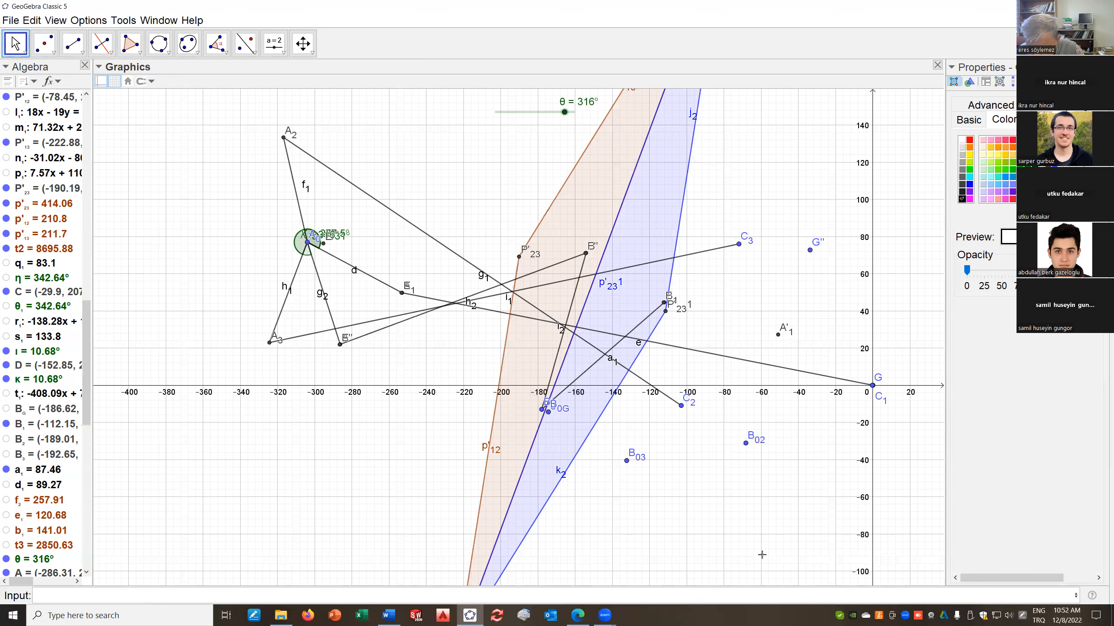
Draw a circle through the three points B0, B03 and B02
scroll(583, 386, up, 1)
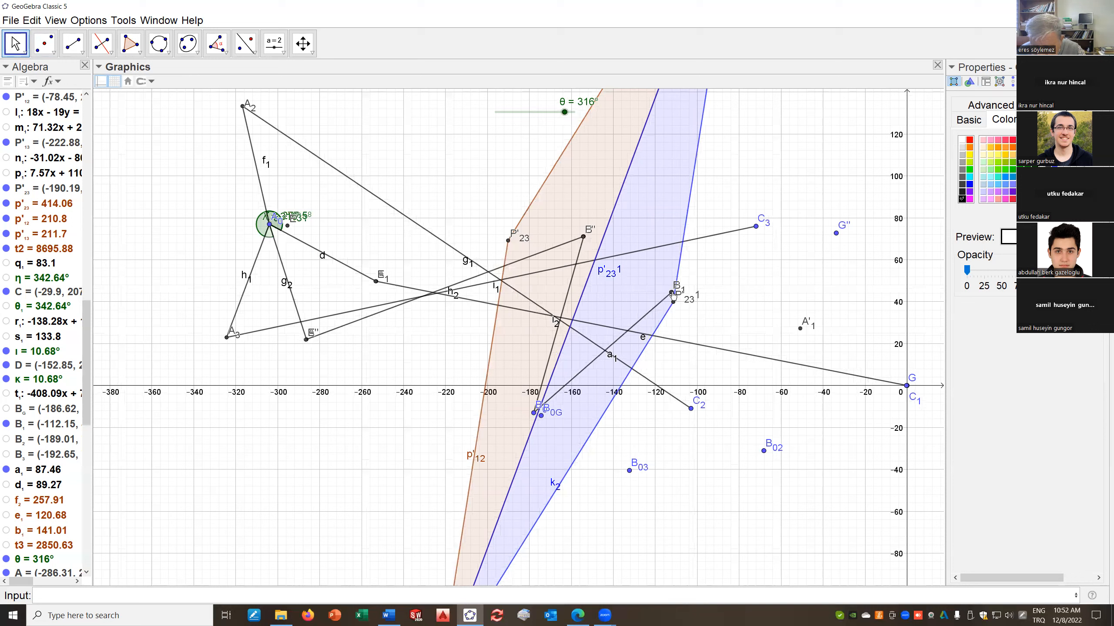
click(170, 53)
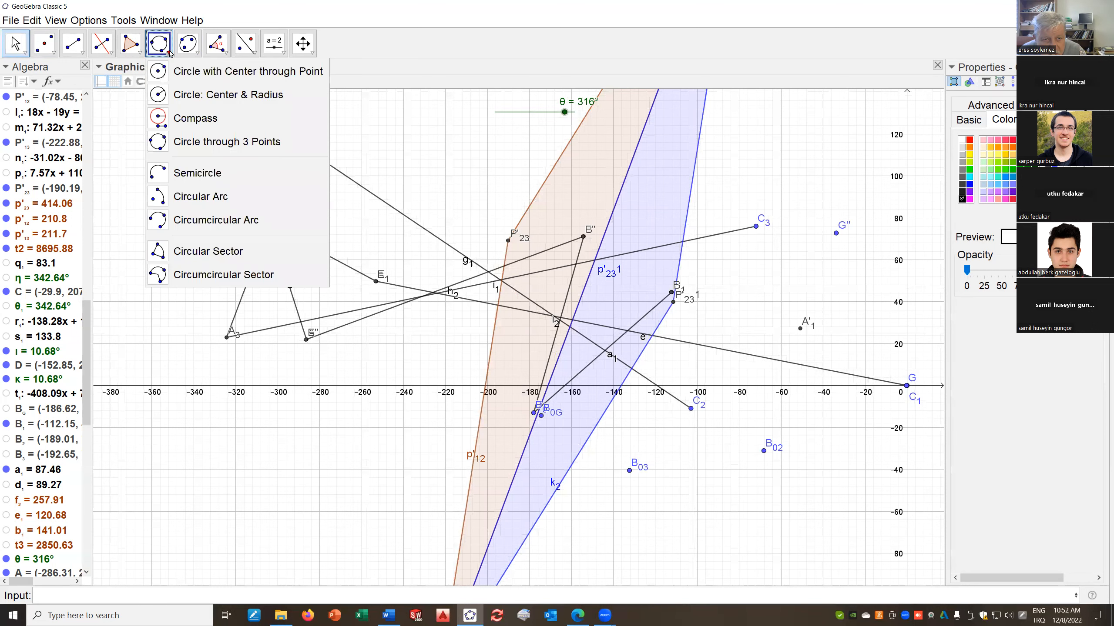
click(157, 145)
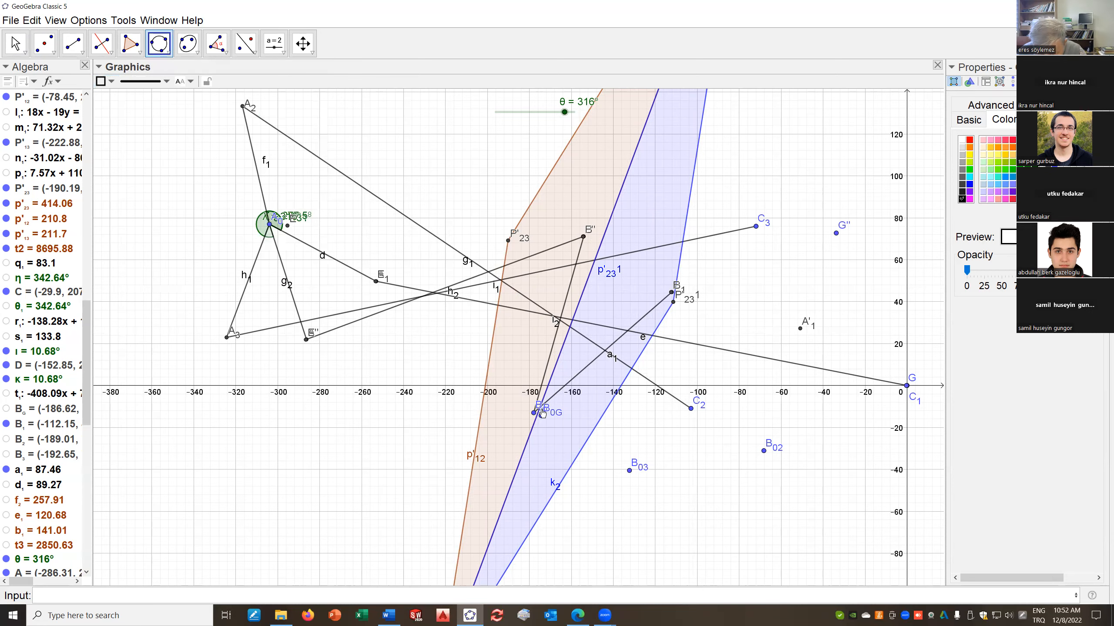
scroll(539, 431, up, 1)
scroll(538, 431, up, 6)
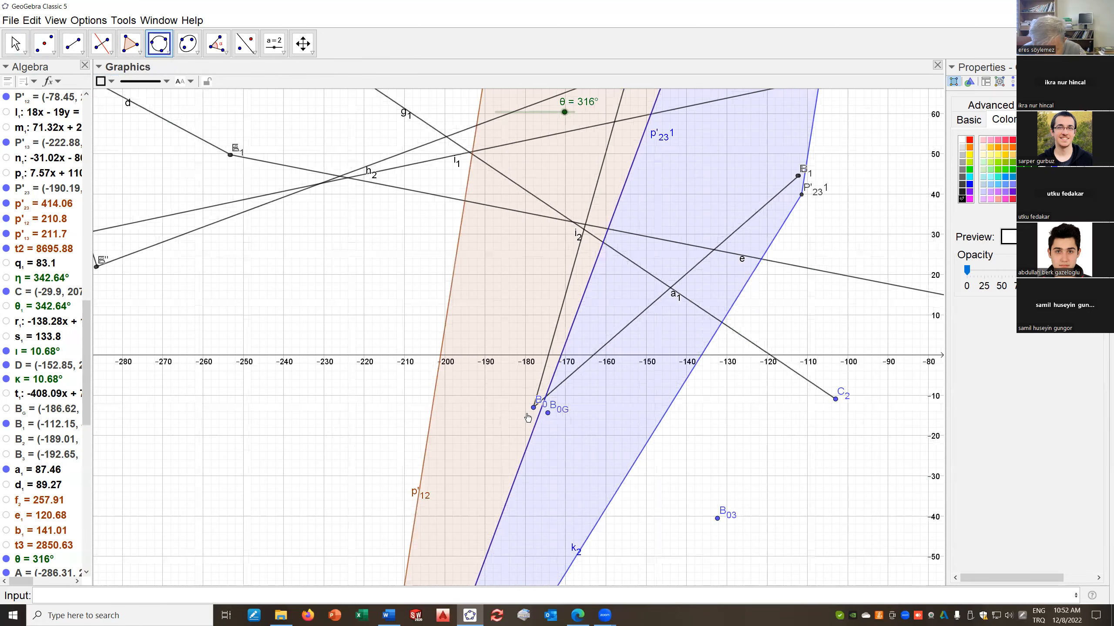
click(534, 409)
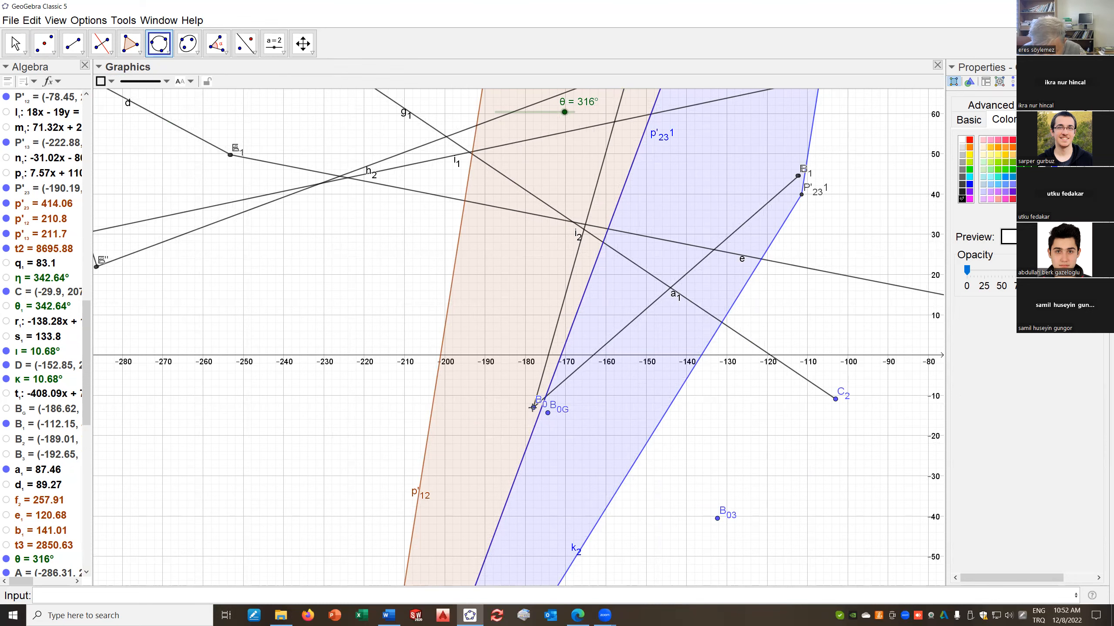
click(718, 520)
drag(794, 499, 563, 392)
click(744, 372)
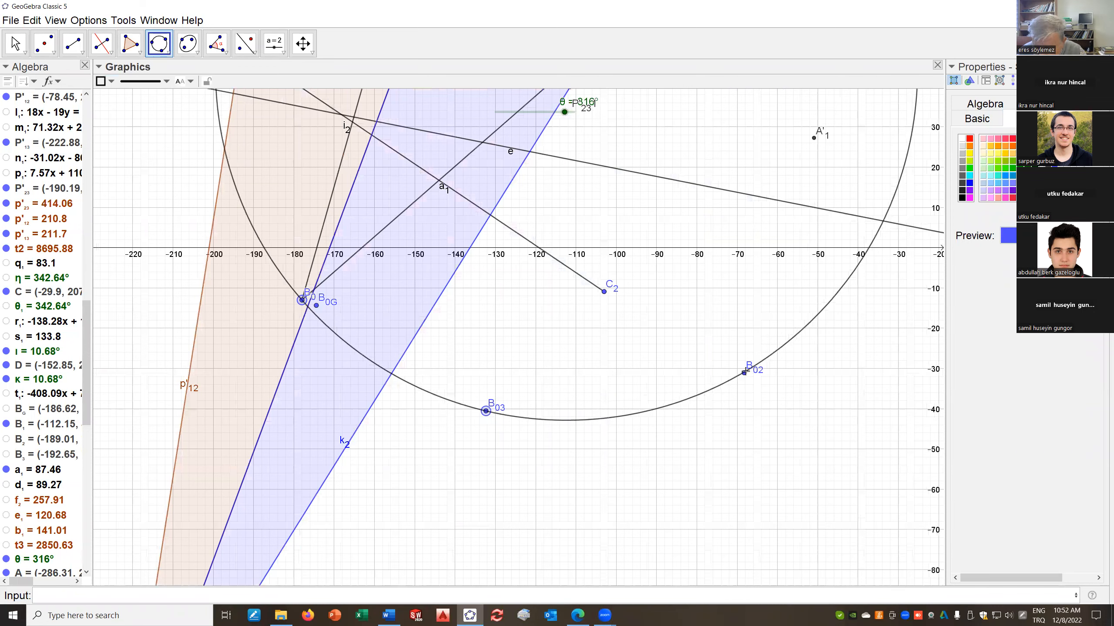
Construct the centre point of the circle through B0, B03 and B02
scroll(548, 237, down, 2)
drag(581, 209, 594, 404)
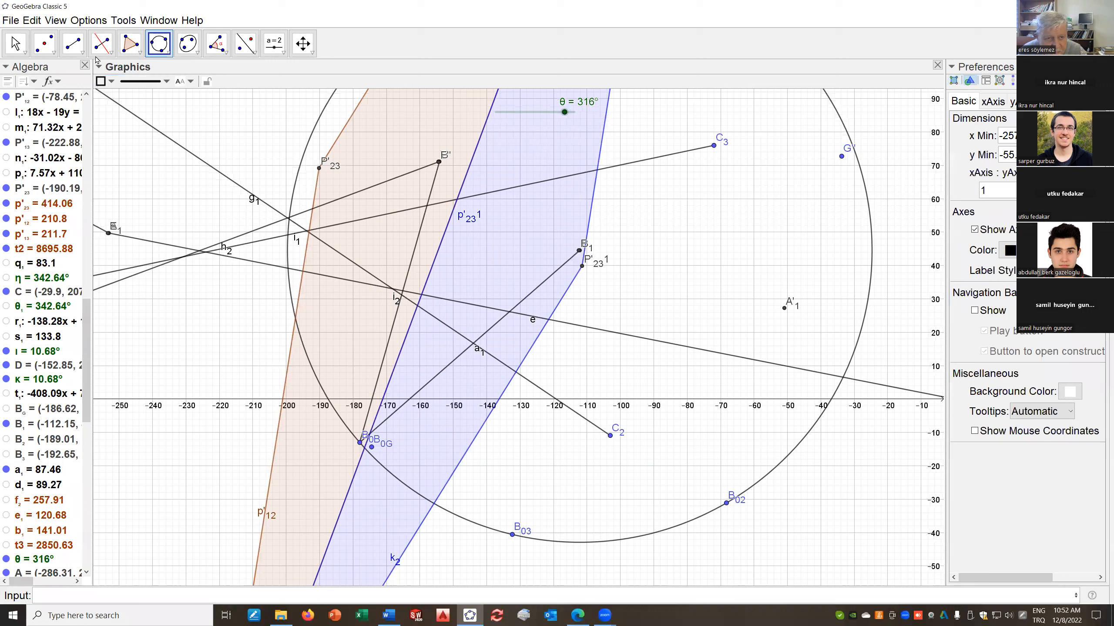
click(53, 53)
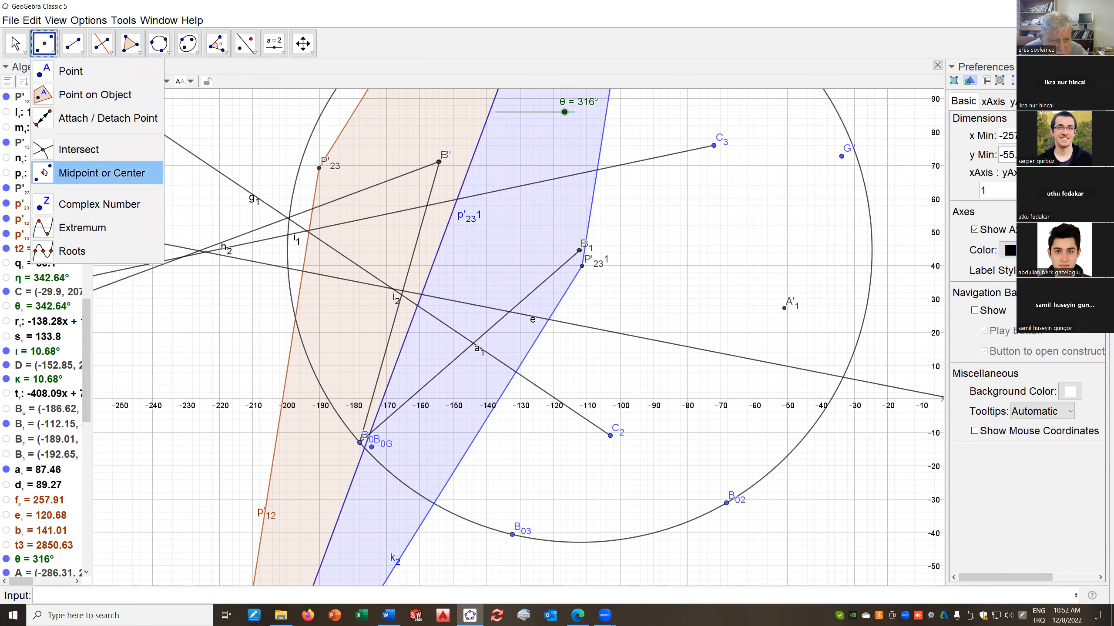
click(46, 173)
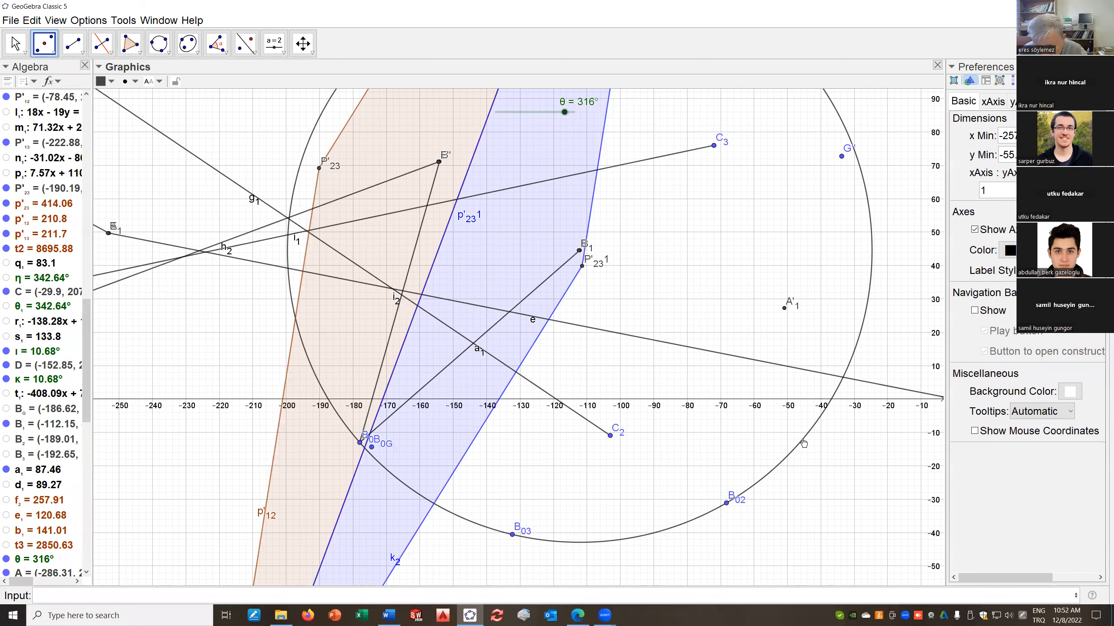
click(803, 439)
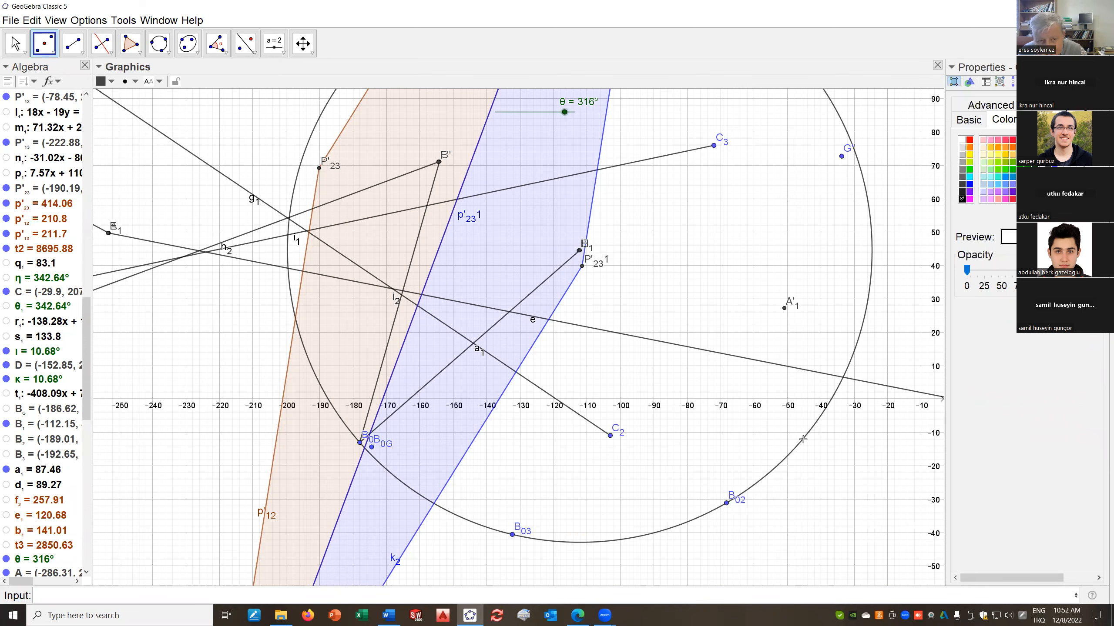
Move the overlapping labels of H and B1 apart so they stand clear of point F
scroll(584, 261, up, 3)
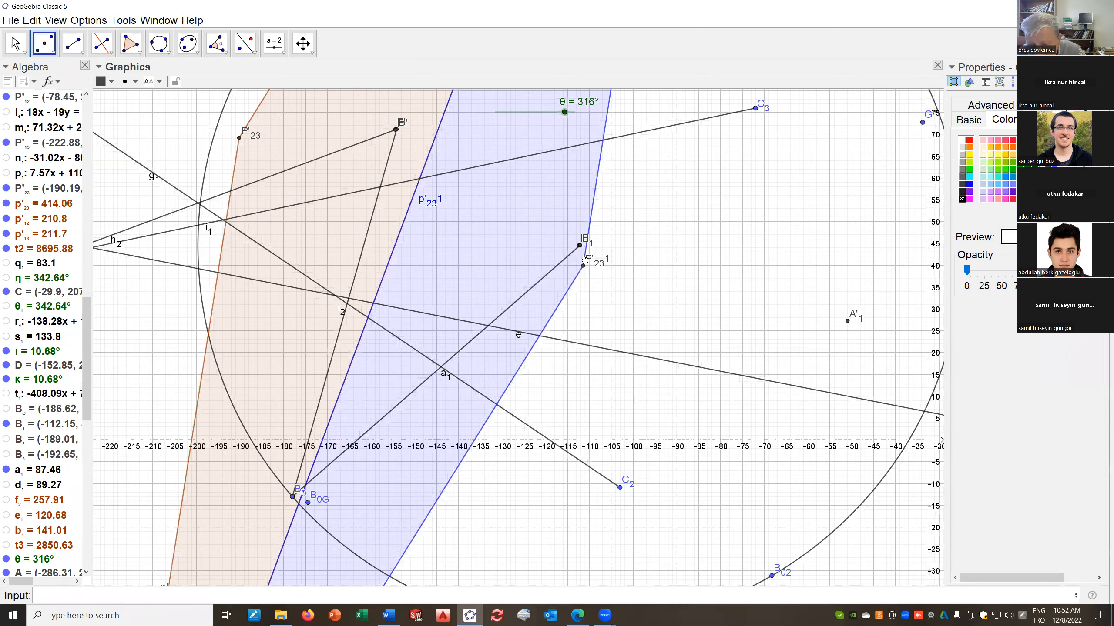
scroll(584, 260, up, 3)
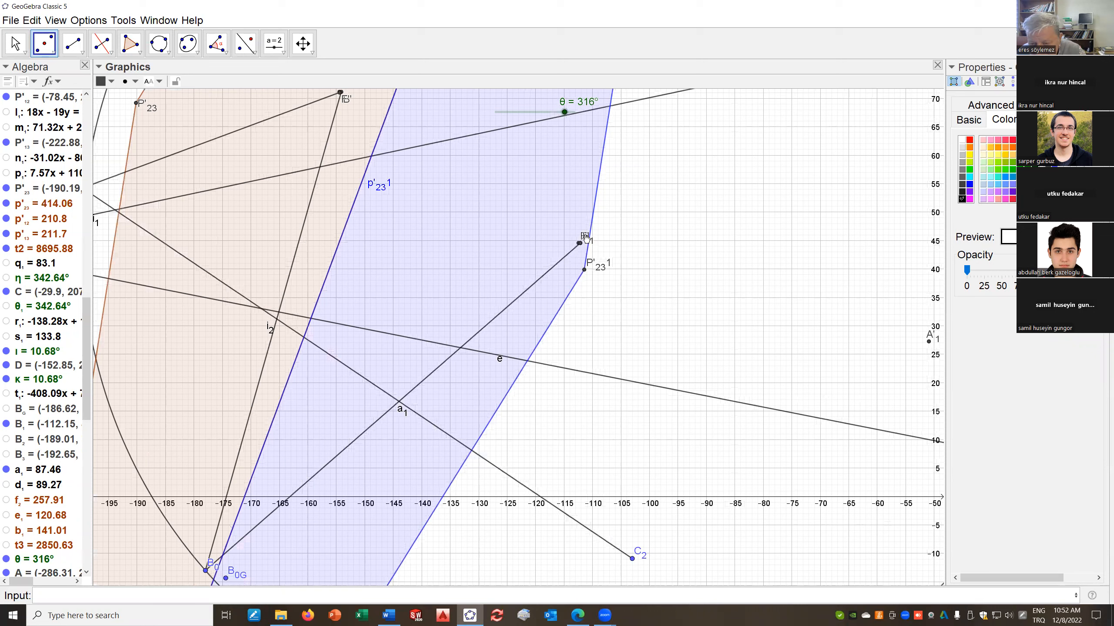
click(602, 241)
click(13, 45)
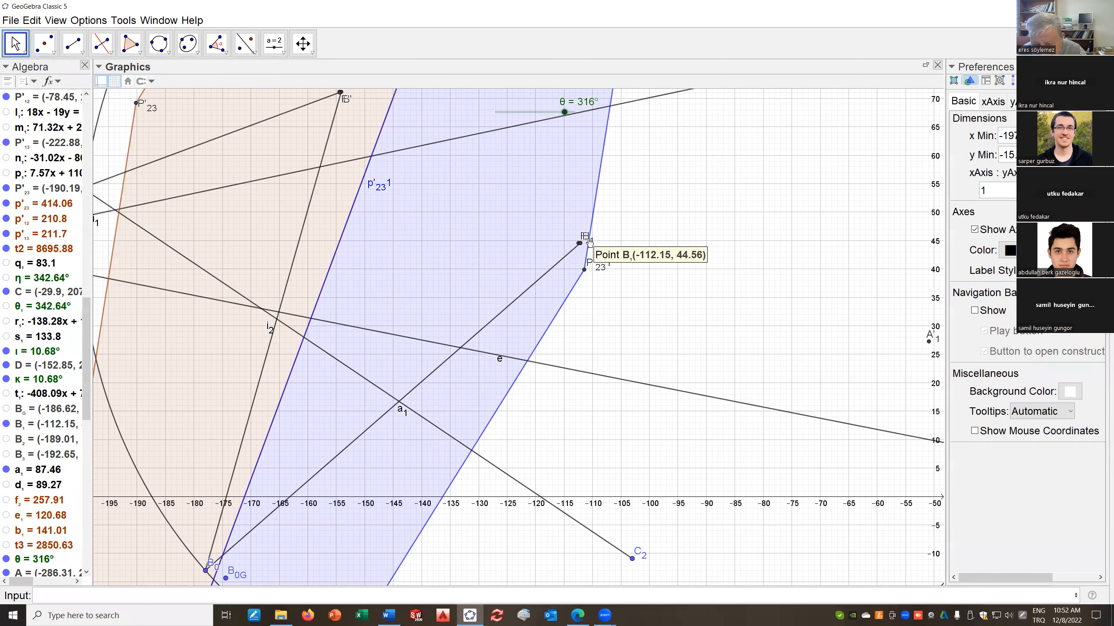
drag(590, 240, 609, 229)
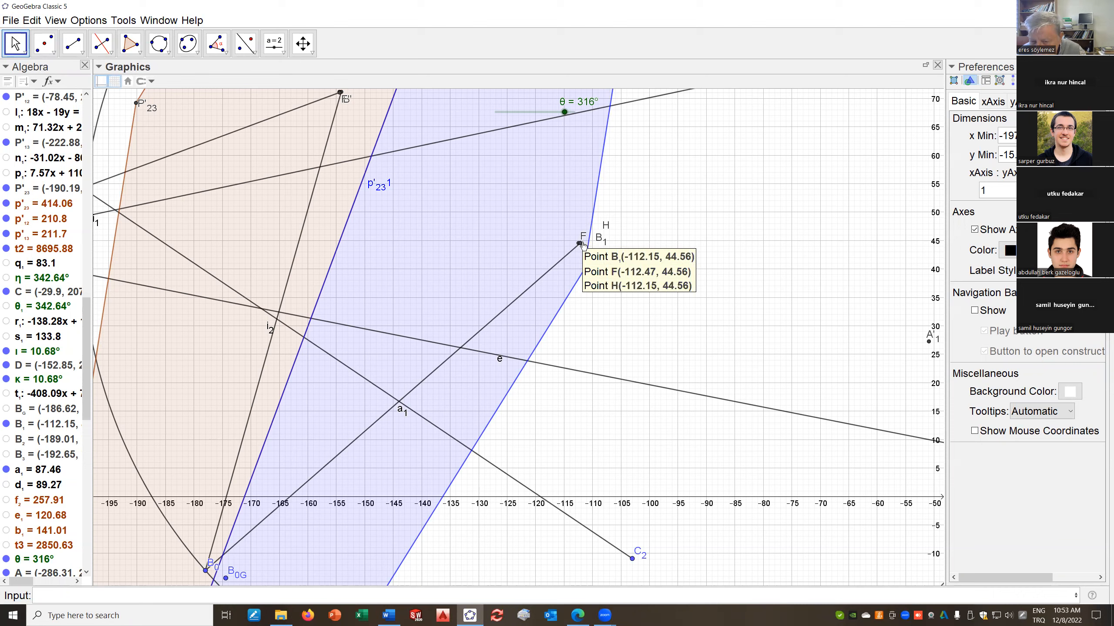
Examine the circle's centre relative to B1 and F, together with the pole triangles and linkage positions
scroll(487, 438, down, 1)
scroll(486, 438, down, 2)
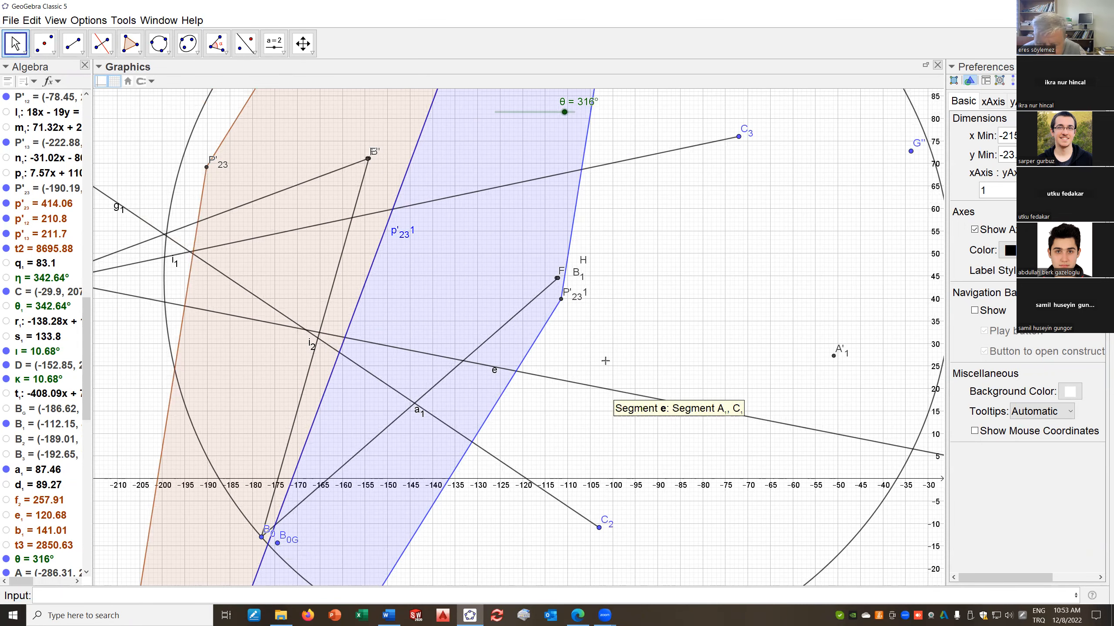
drag(606, 431, 608, 300)
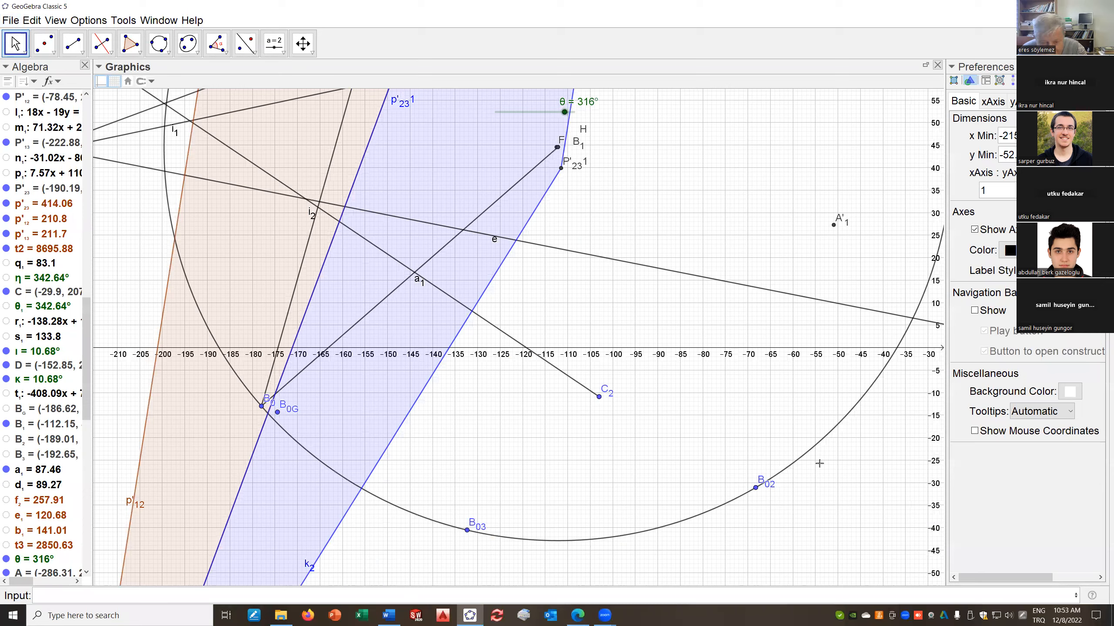
scroll(483, 237, down, 2)
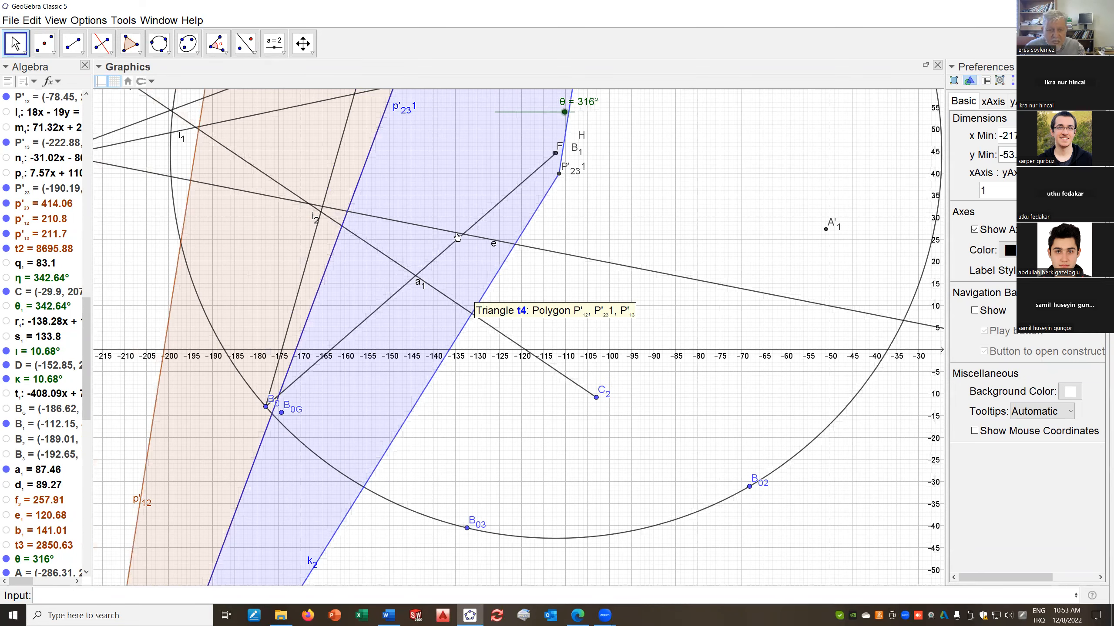
scroll(505, 203, down, 3)
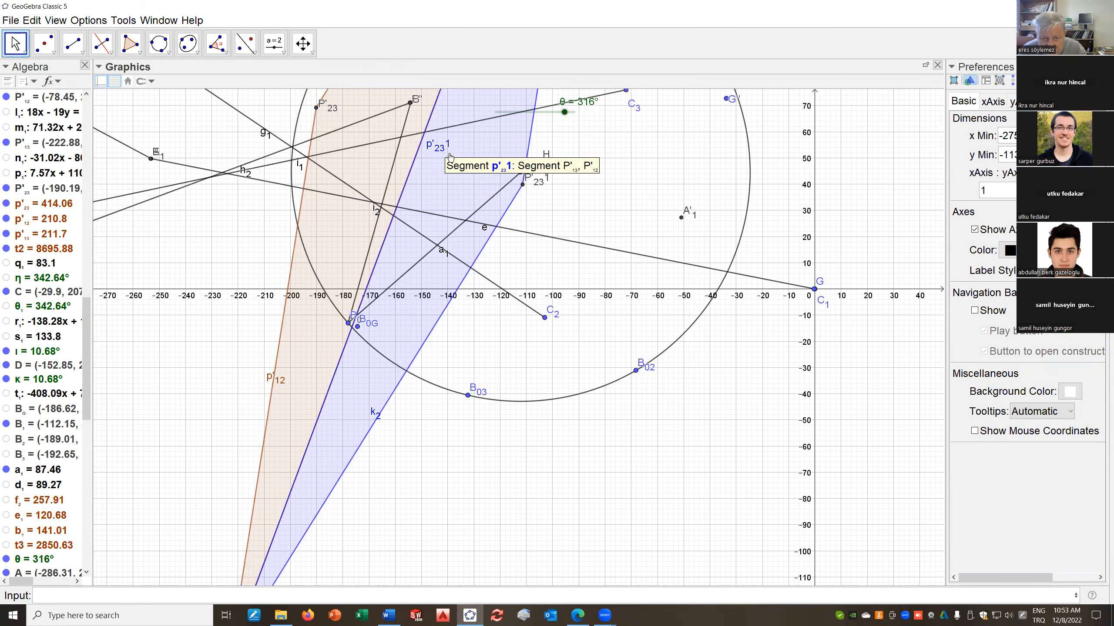
drag(504, 262, 537, 433)
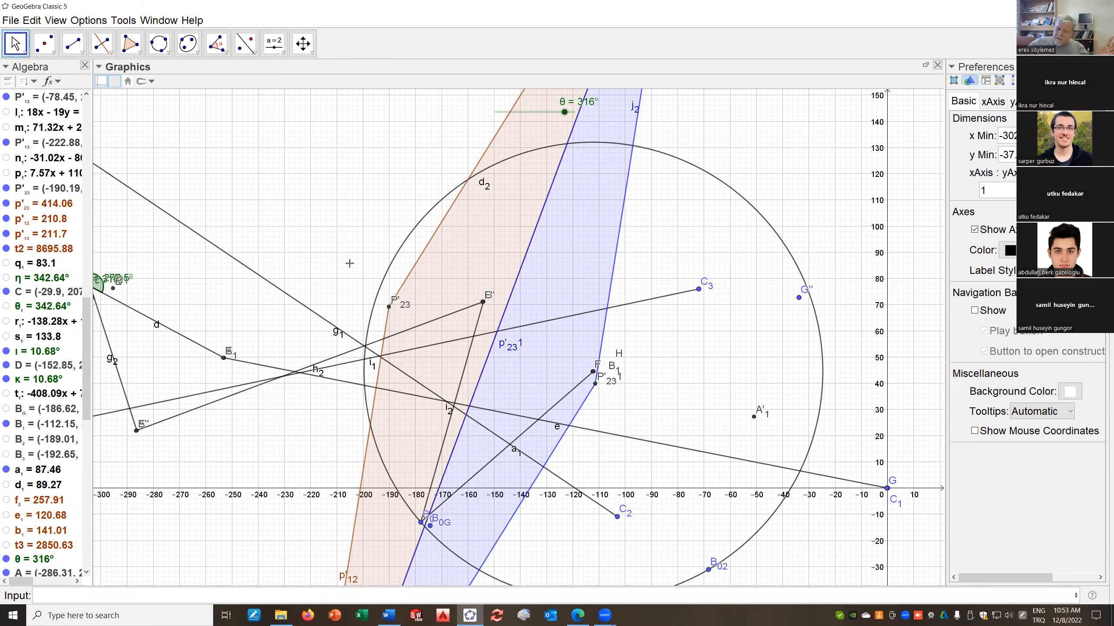
drag(148, 223, 269, 203)
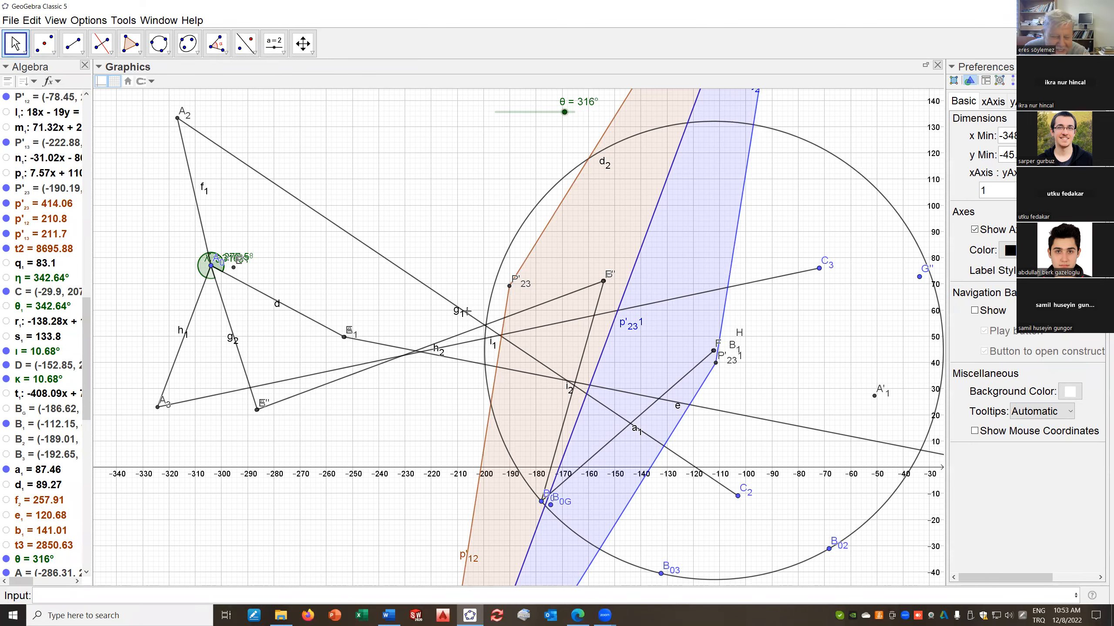
Hide the blue triangle t4 and the circle d2 through B0, B03 and B02
scroll(610, 276, down, 2)
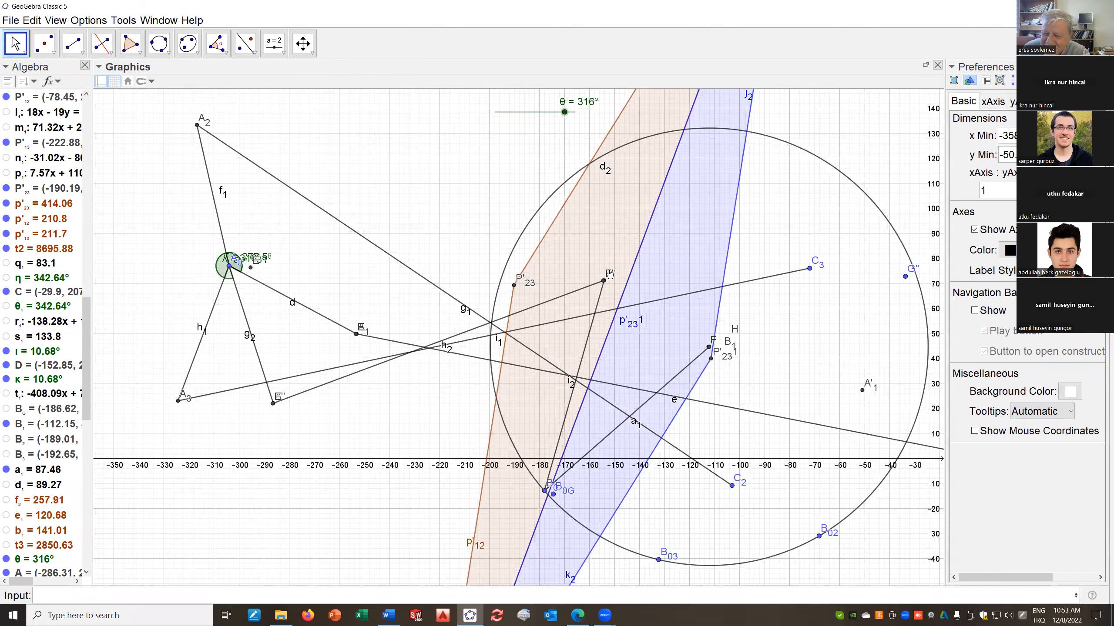
scroll(642, 288, down, 5)
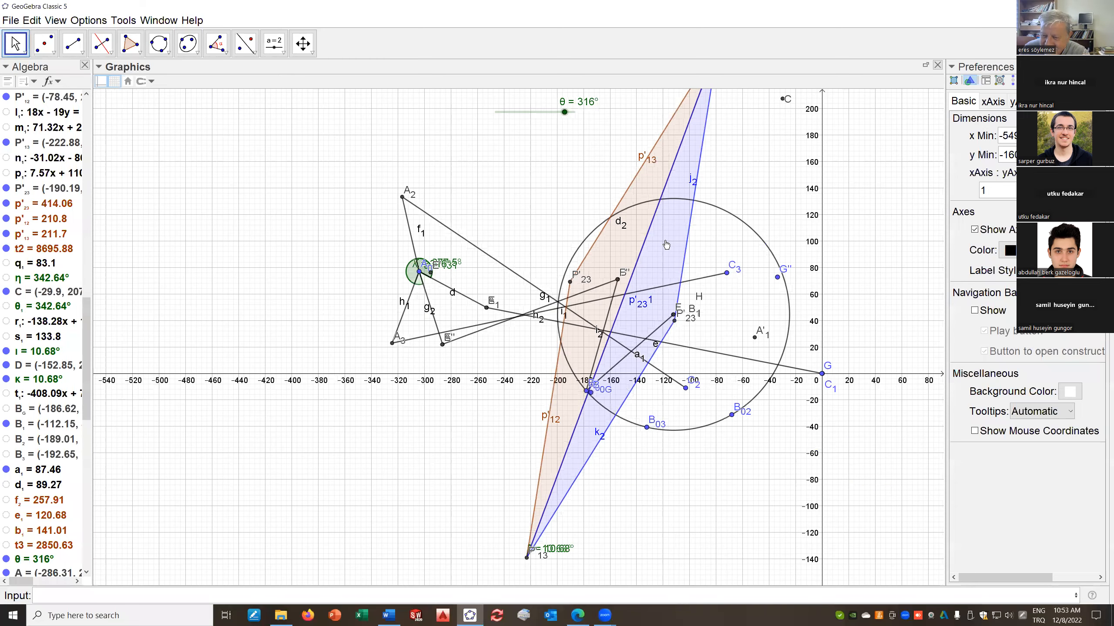
right_click(666, 244)
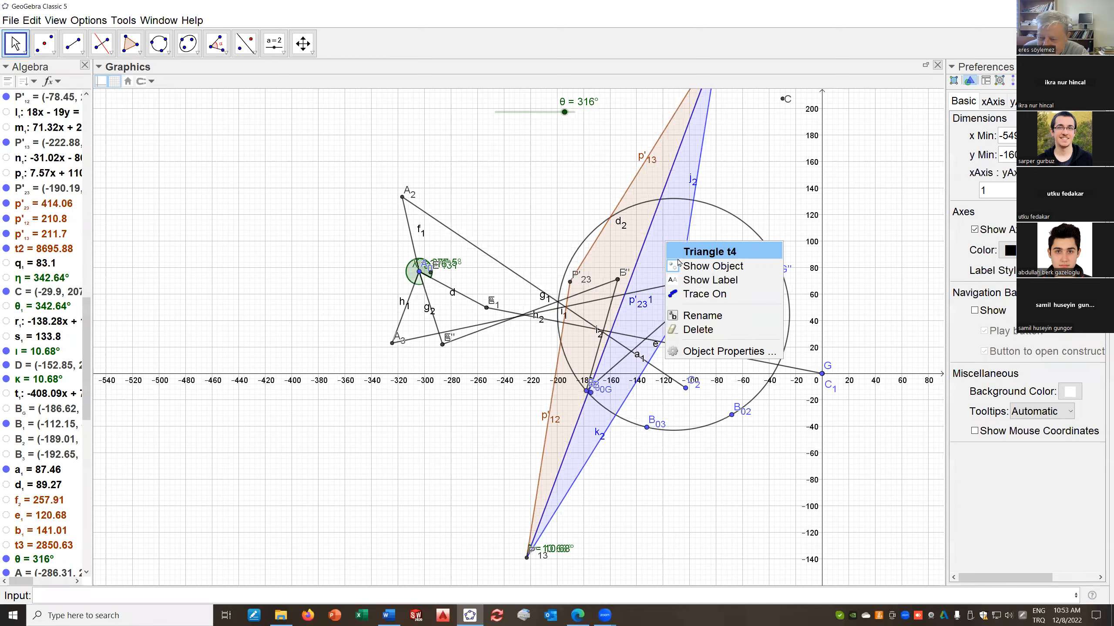
click(711, 267)
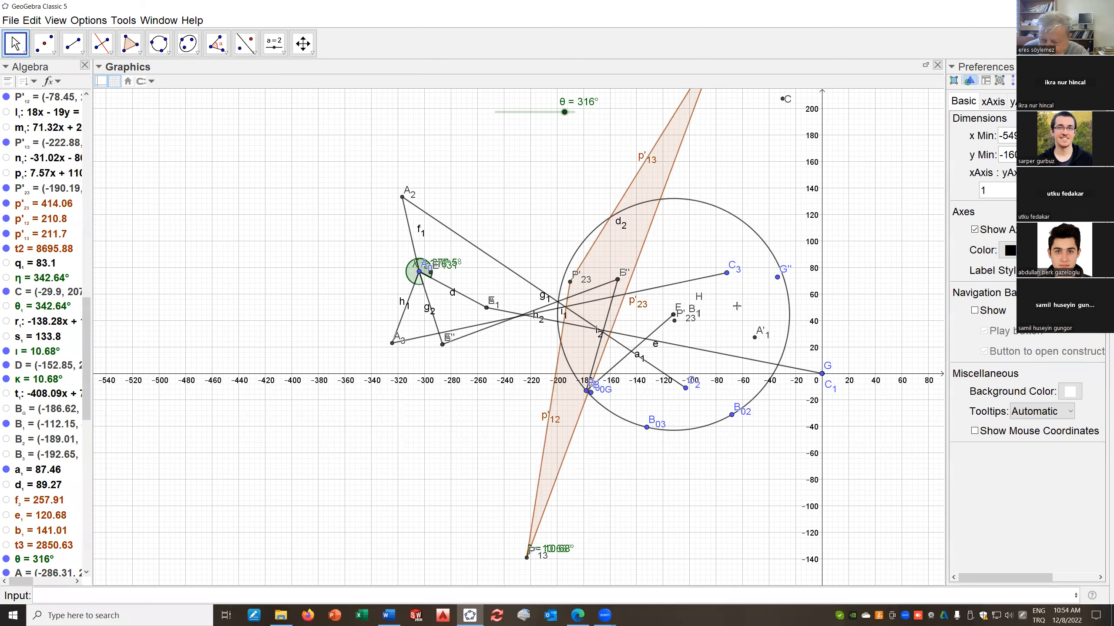
right_click(754, 235)
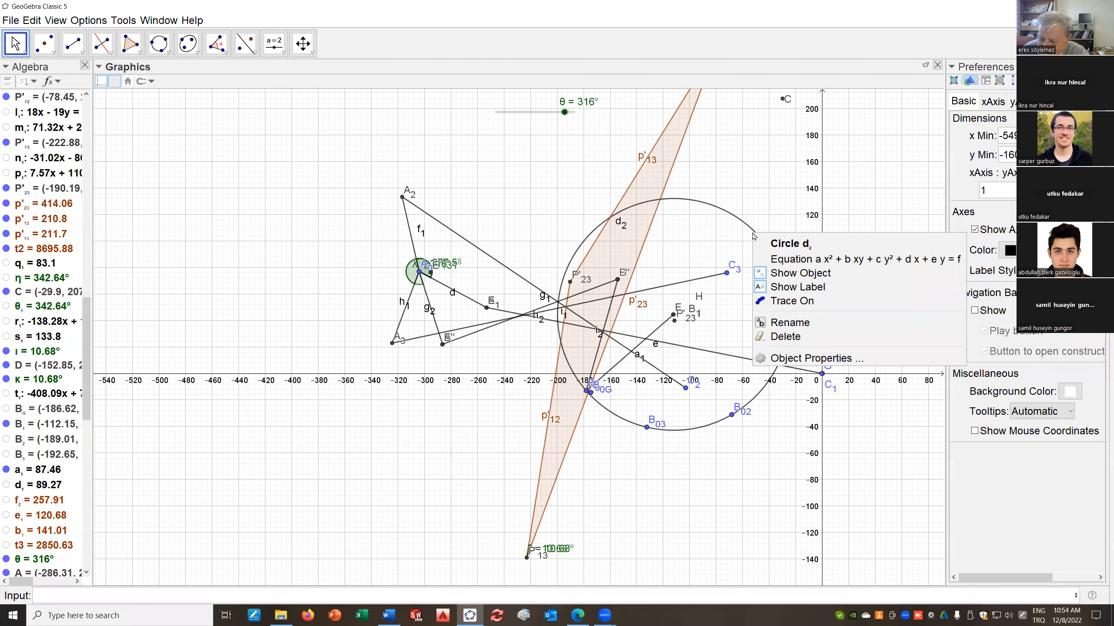
click(785, 272)
Hide the points G'' and B02
right_click(778, 279)
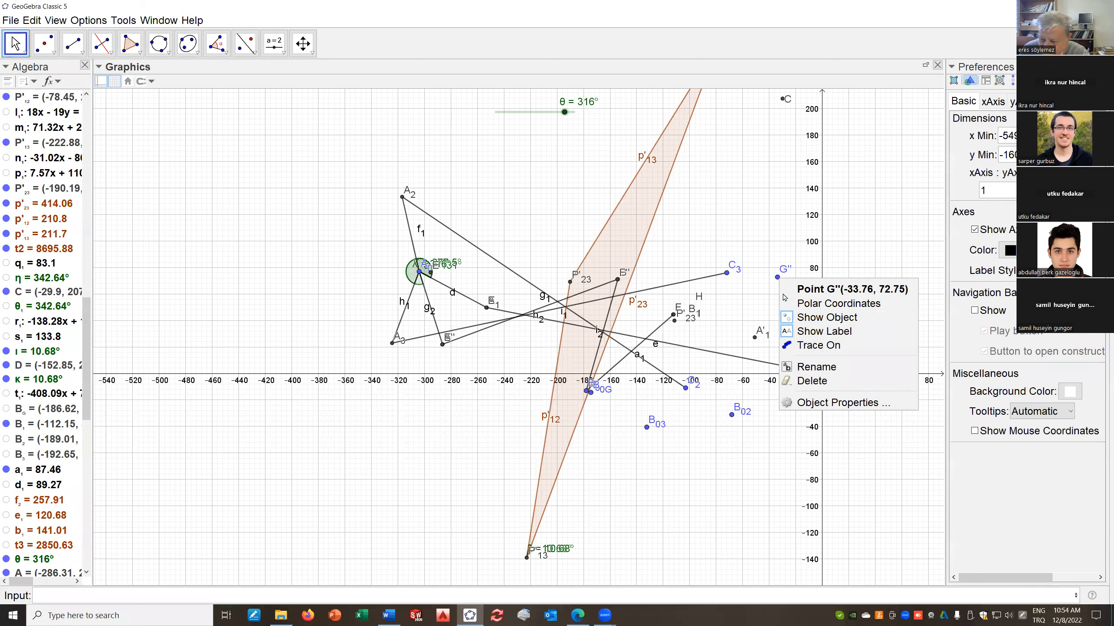
click(807, 317)
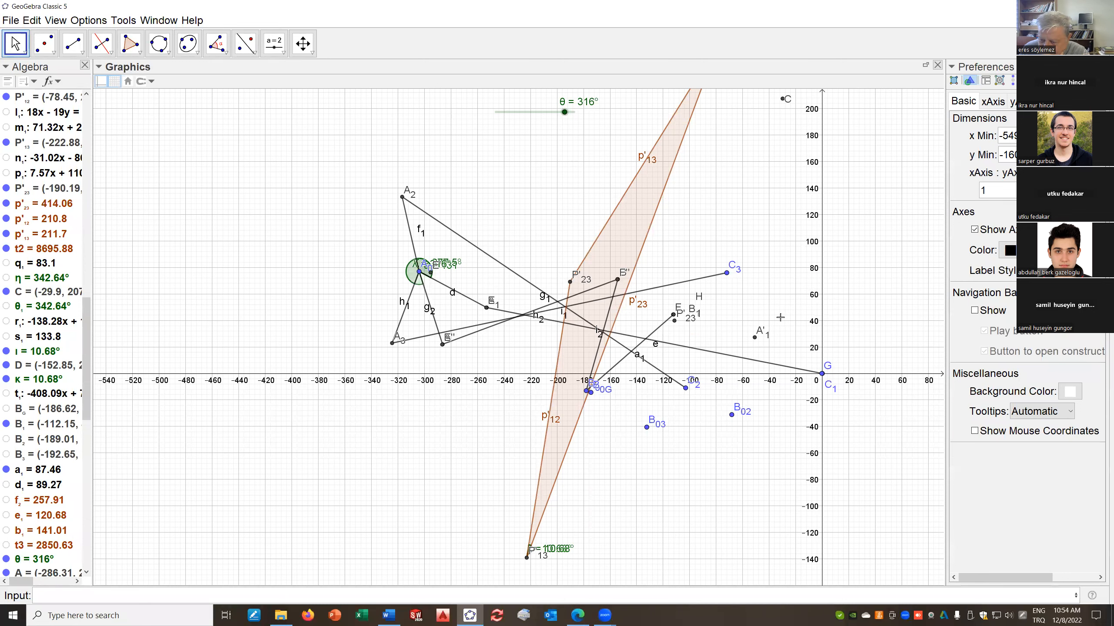
right_click(731, 415)
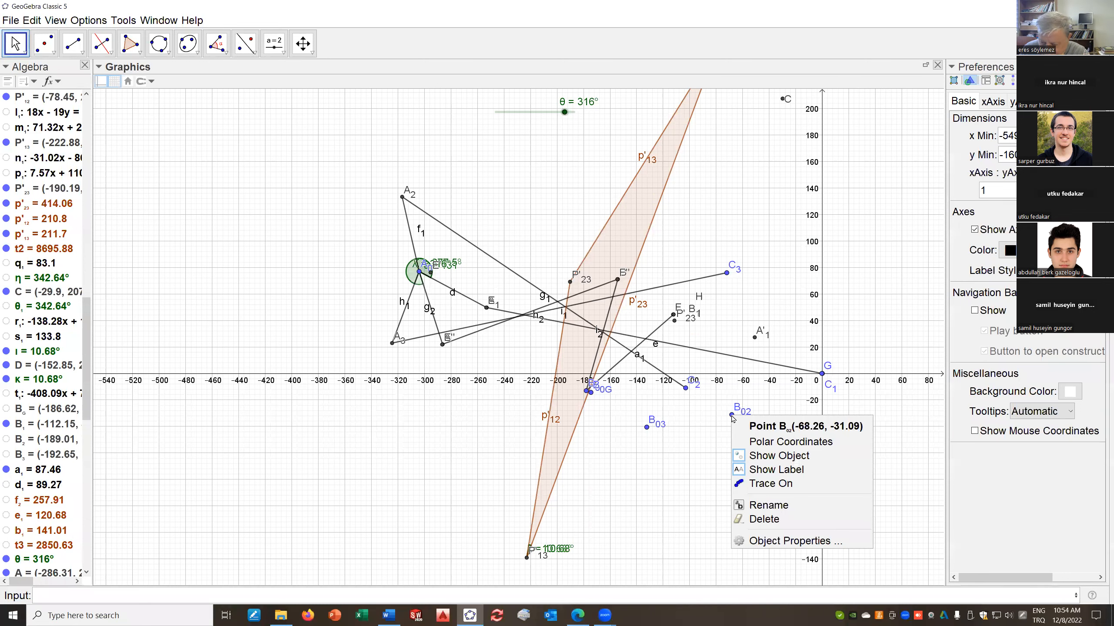
click(778, 455)
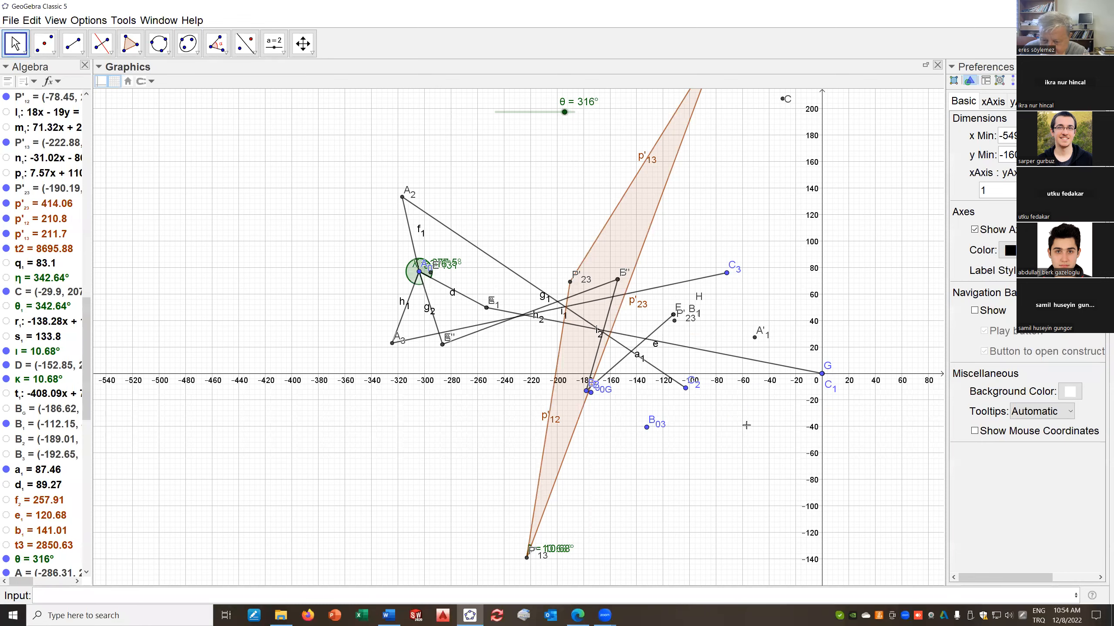
right_click(656, 424)
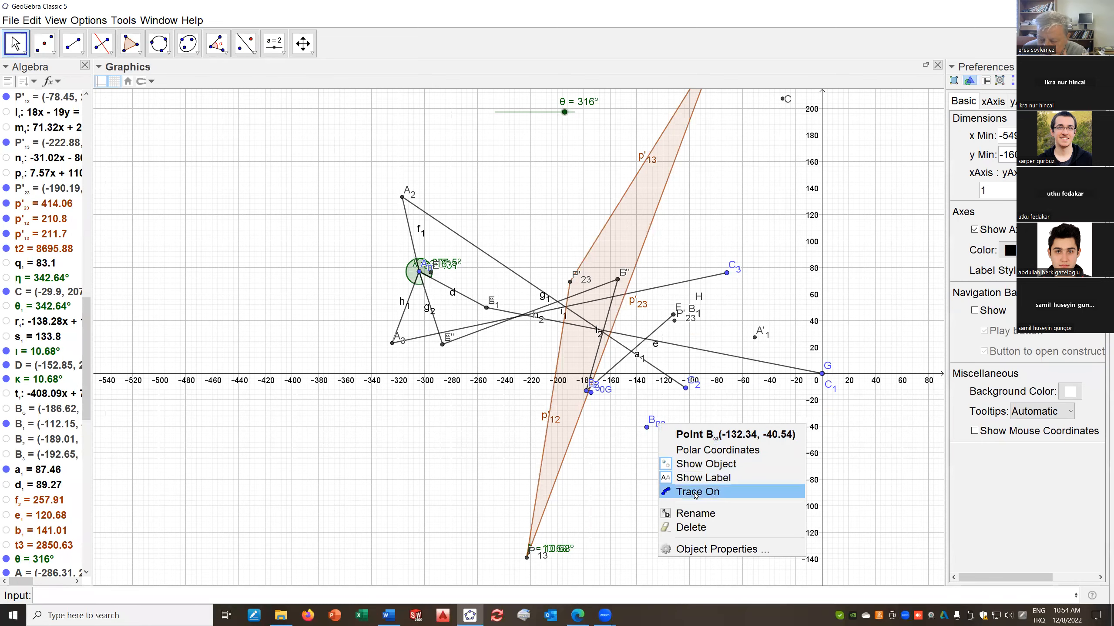
click(508, 422)
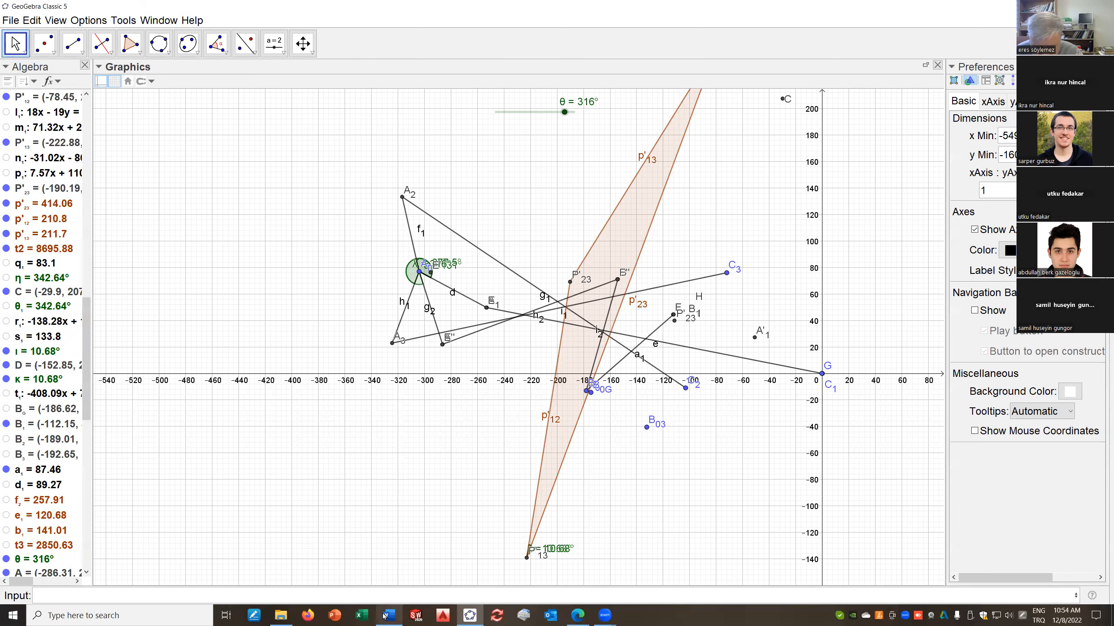
Switch to Excel with a new blank workbook and enter the label C1 in cell A2
click(360, 615)
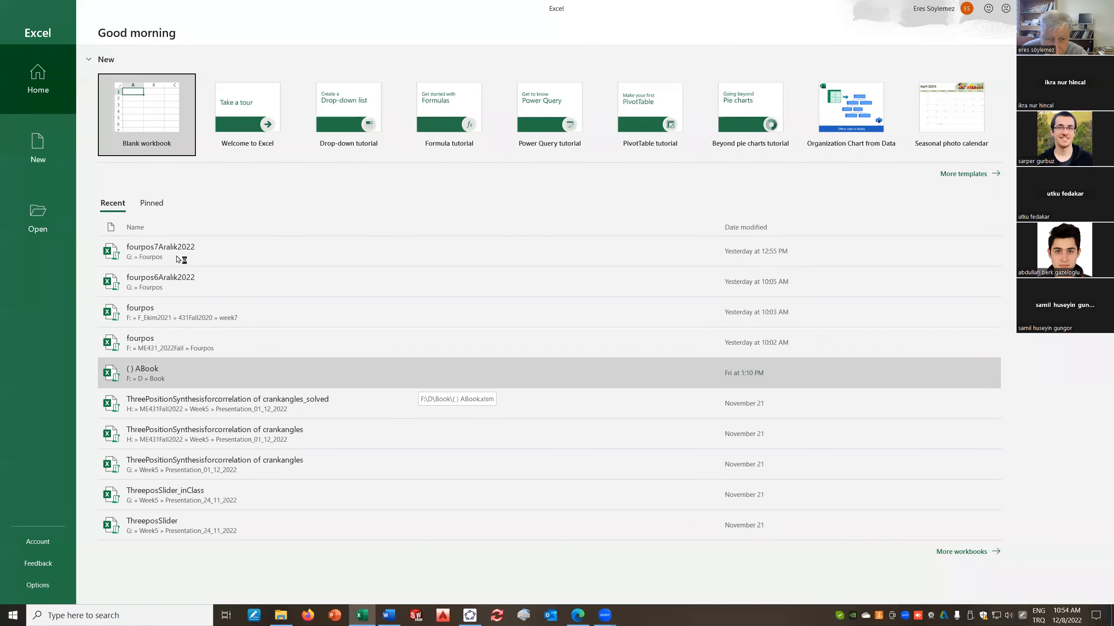
click(138, 113)
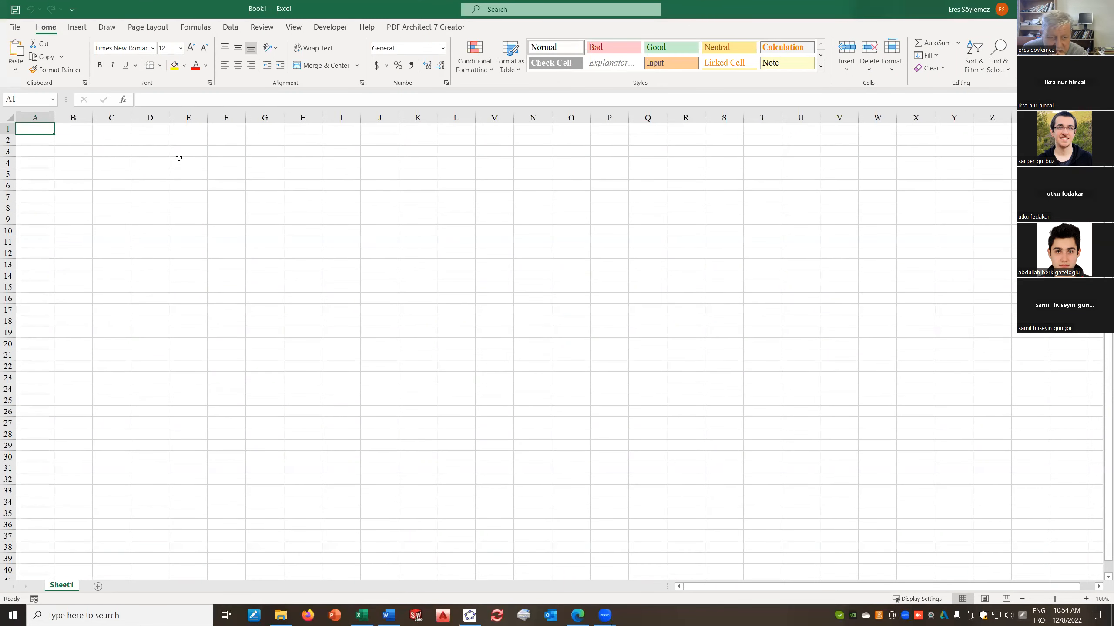
click(79, 139)
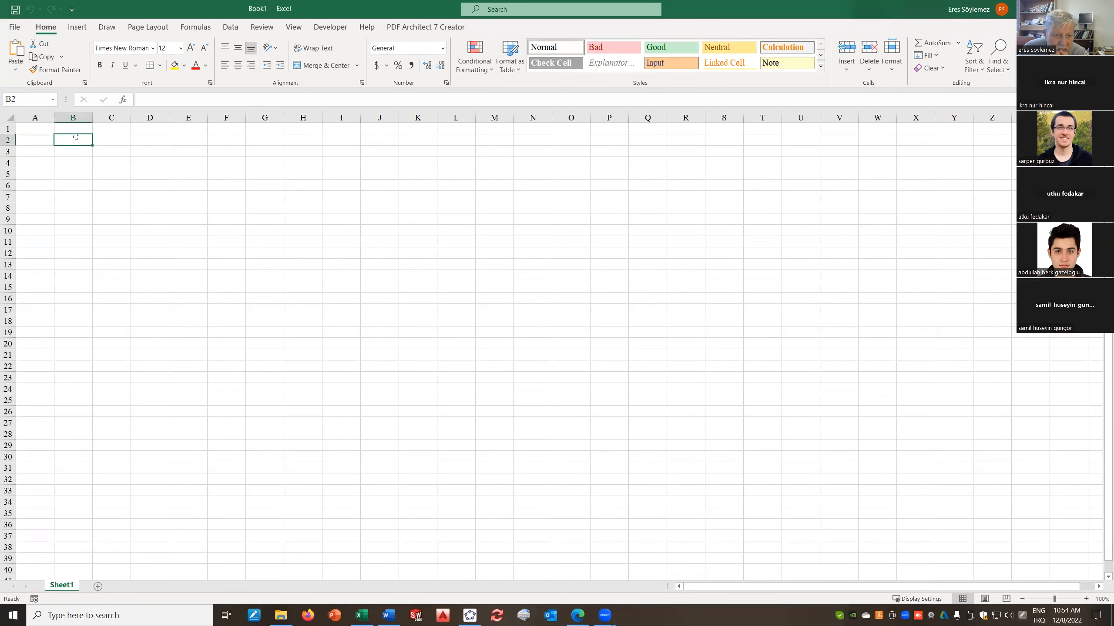
click(35, 140)
text(C1)
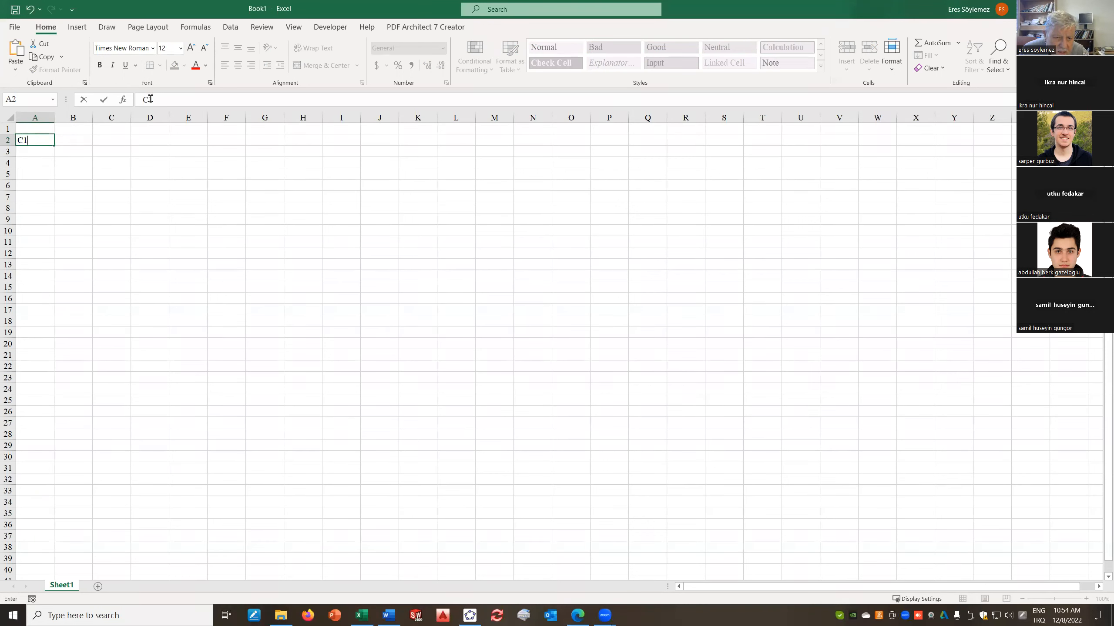
Format the digit 1 of the C1 label in cell A2 as a subscript
drag(153, 101, 161, 102)
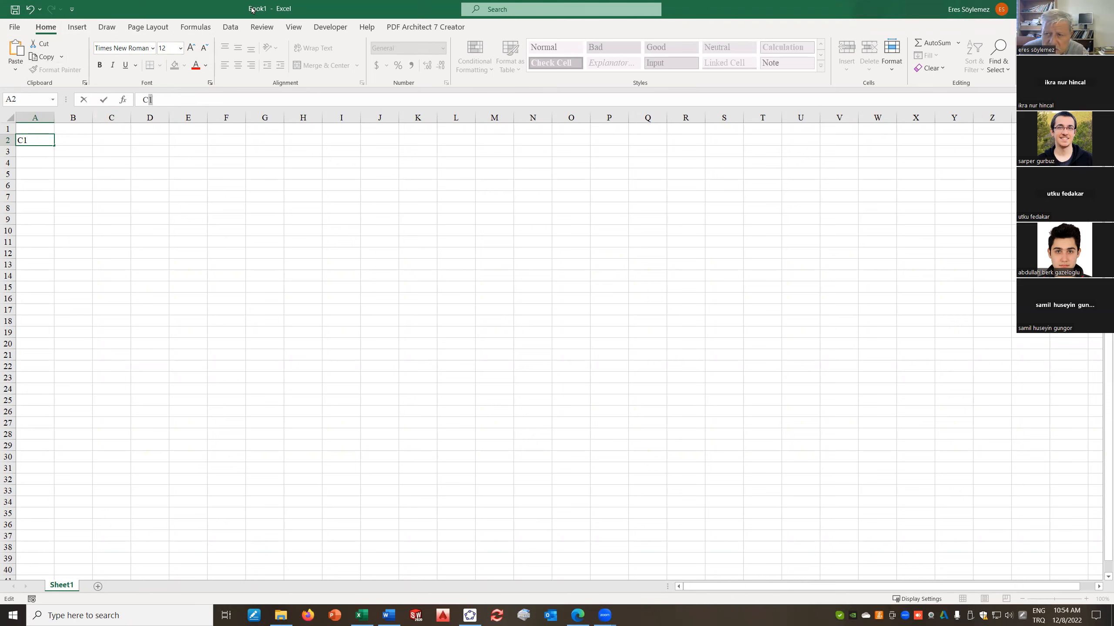
right_click(157, 102)
click(175, 191)
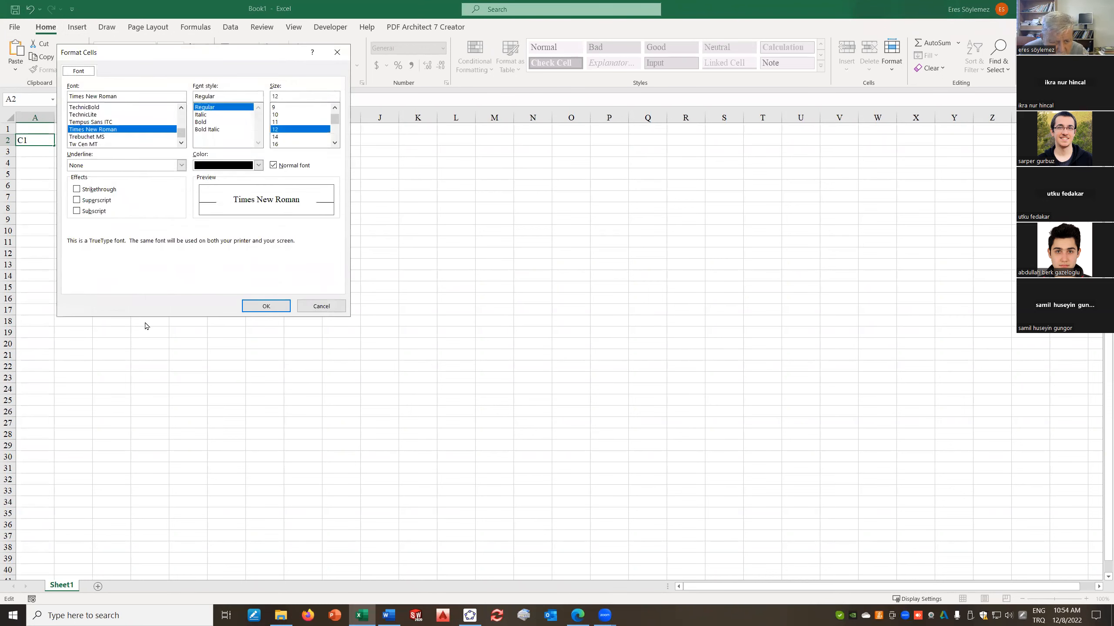
click(76, 211)
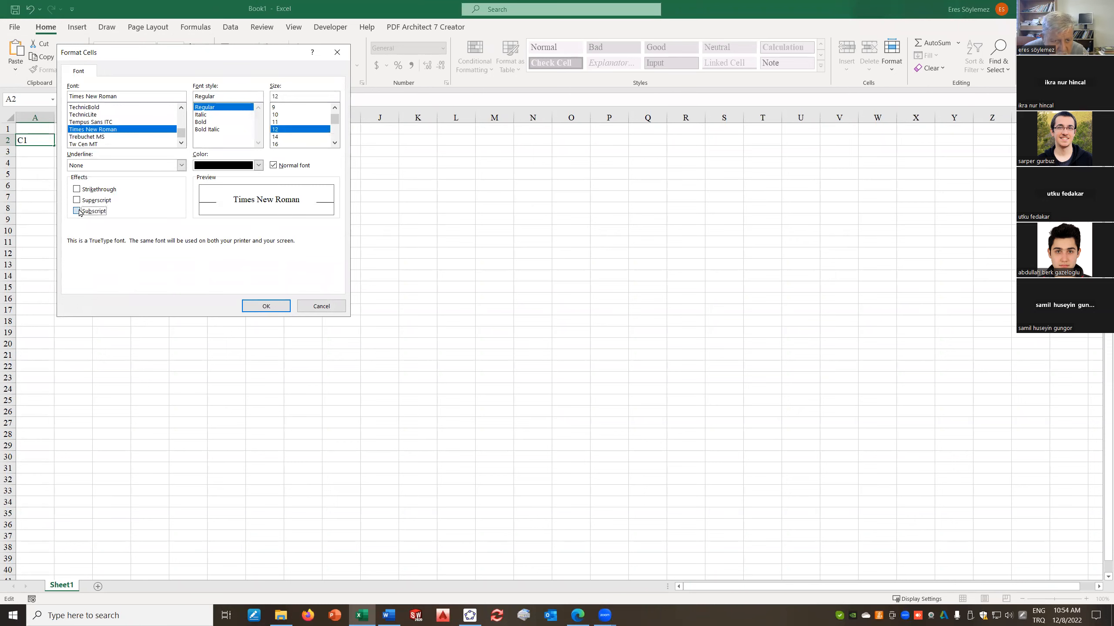
click(266, 306)
click(259, 344)
Fill the subscripted label from A2 down to A4 as C1 to C3 and centre the three labels
click(34, 144)
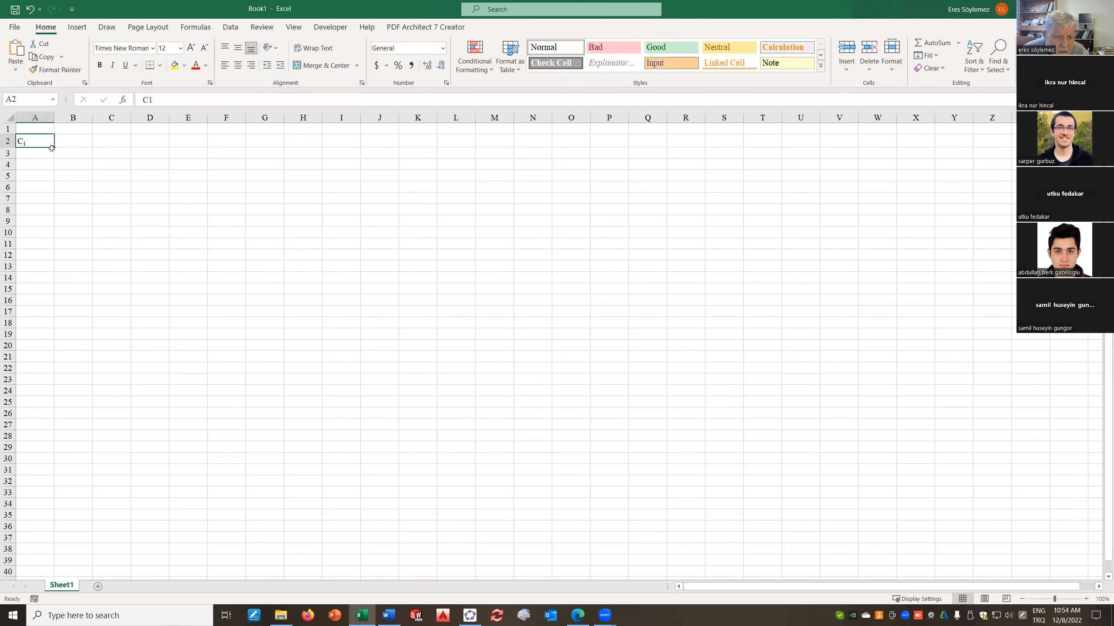
drag(54, 147, 55, 172)
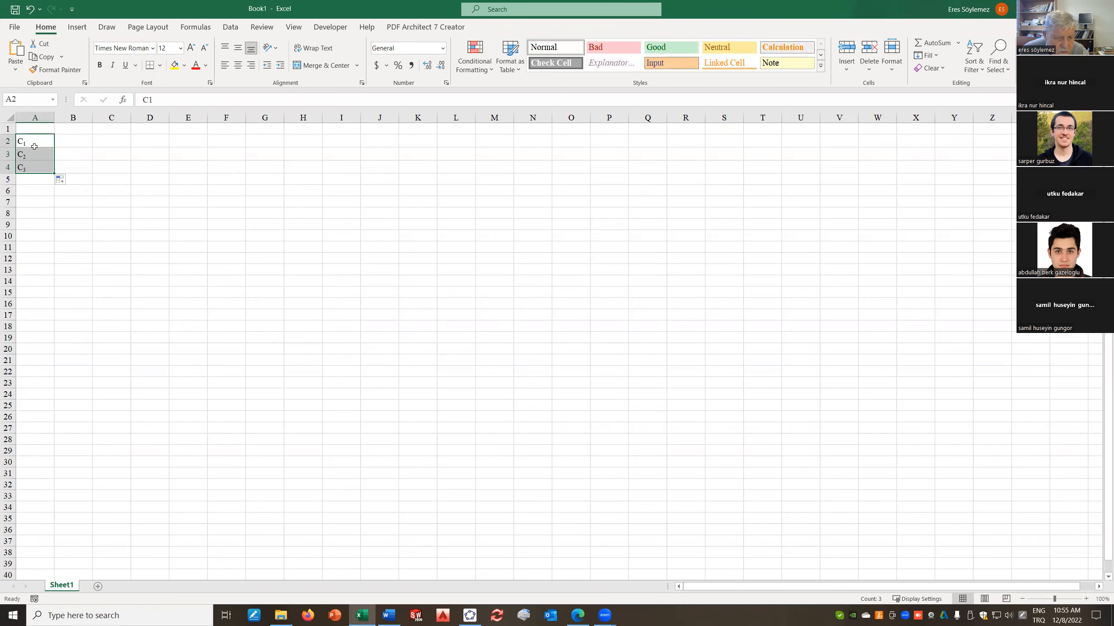
click(237, 64)
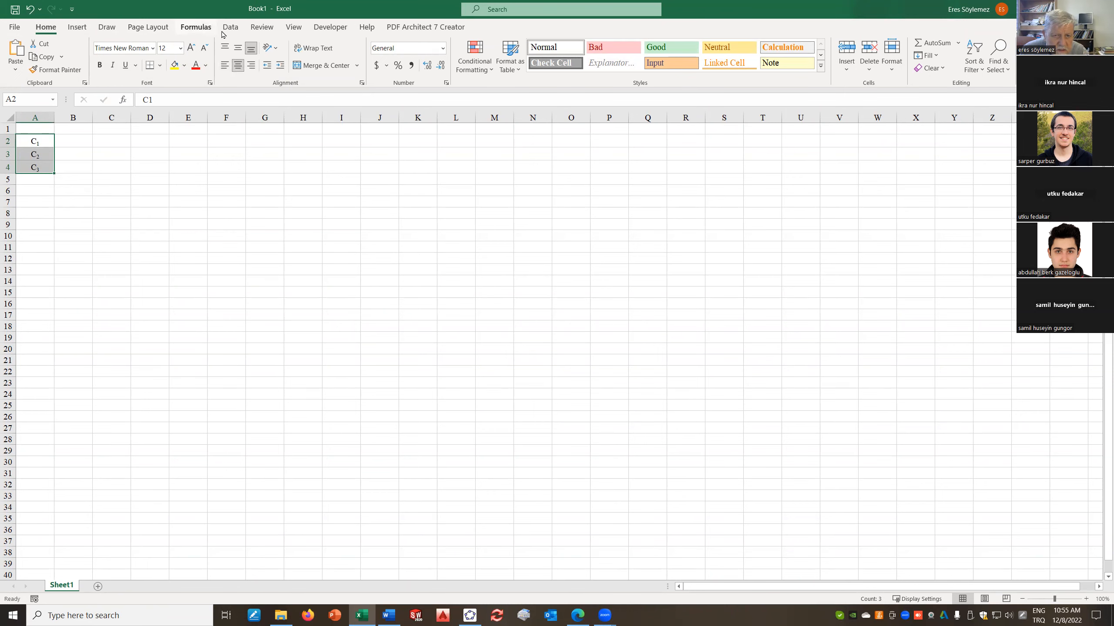
Set the worksheet zoom to a custom 130% and maximize the workbook window
double_click(217, 7)
click(297, 56)
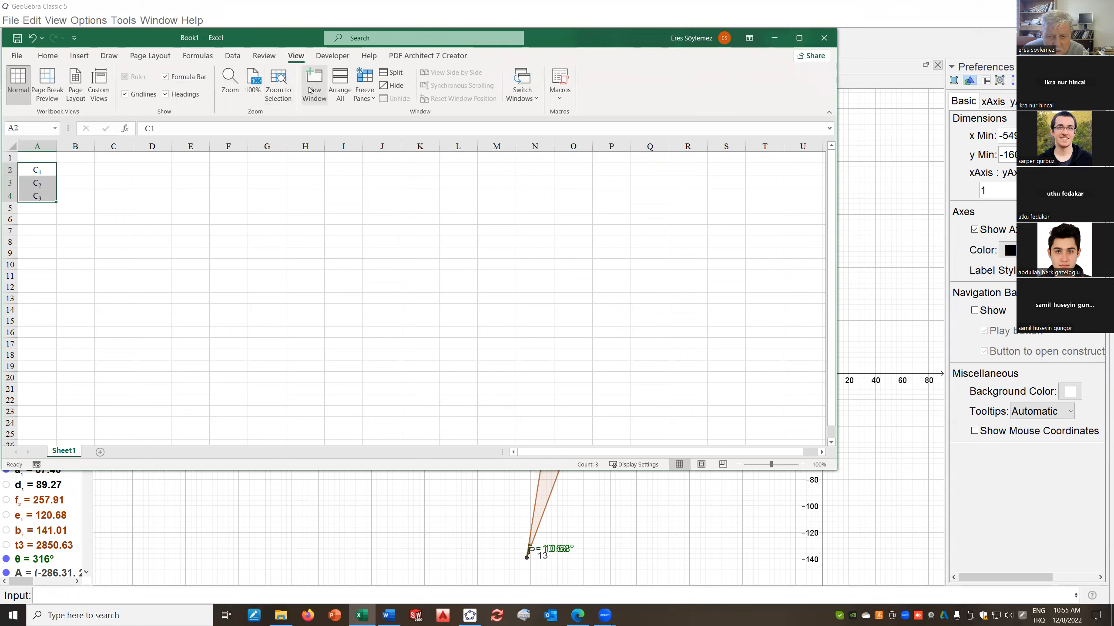
click(230, 83)
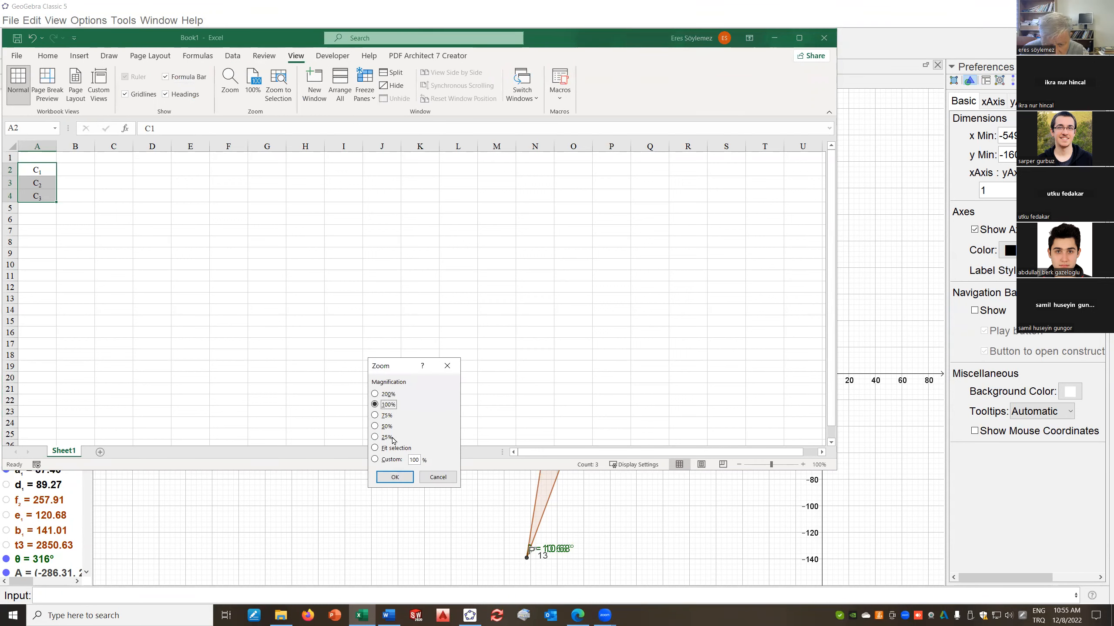
double_click(414, 459)
text(13)
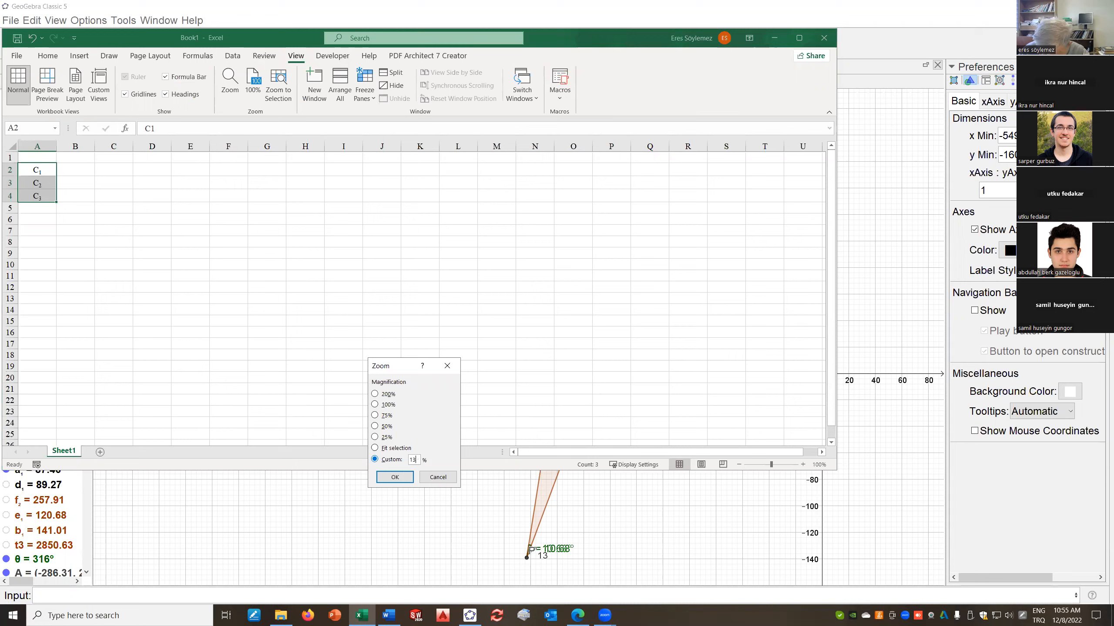
click(407, 478)
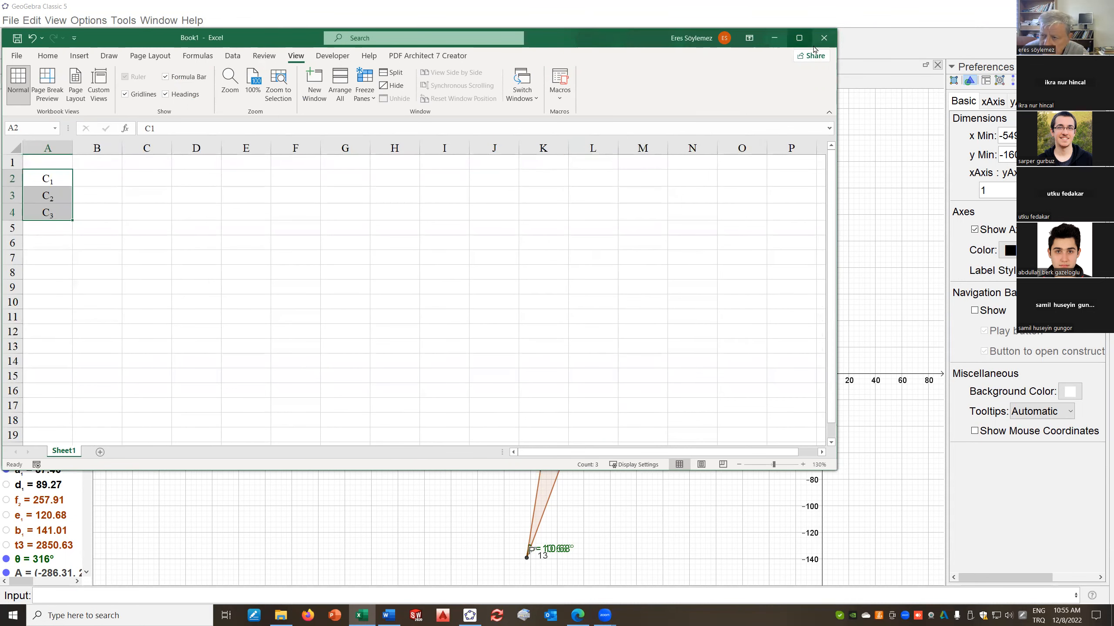
click(799, 38)
Enter the coordinates of point C1 as 0 in B2 and 0 in C2
click(87, 151)
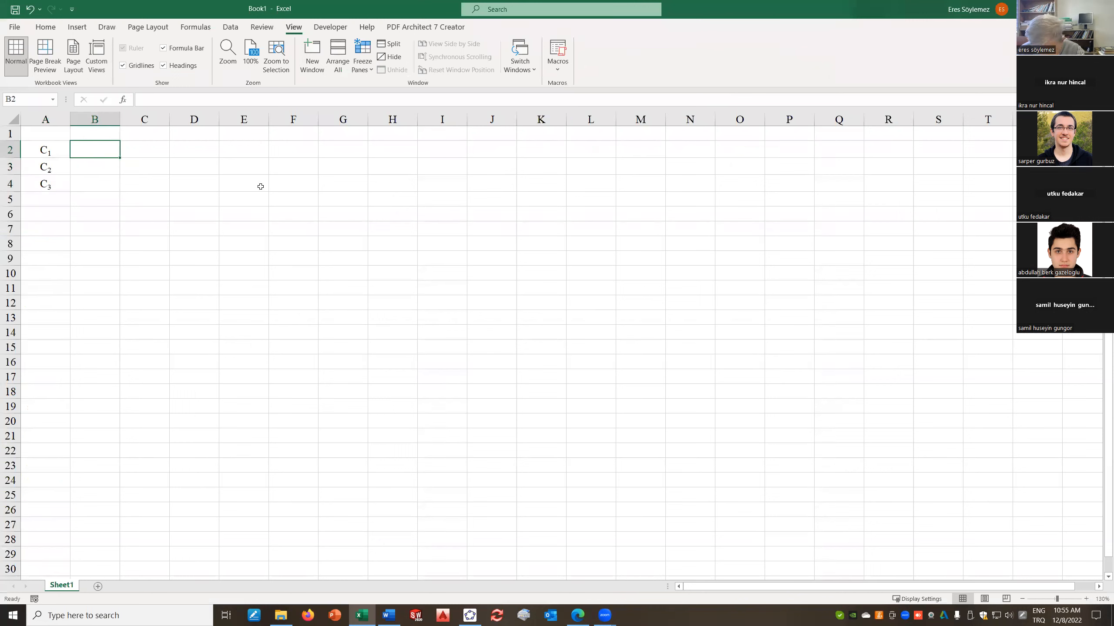
text(0)
key(Tab)
text(0)
key(Down)
key(Left)
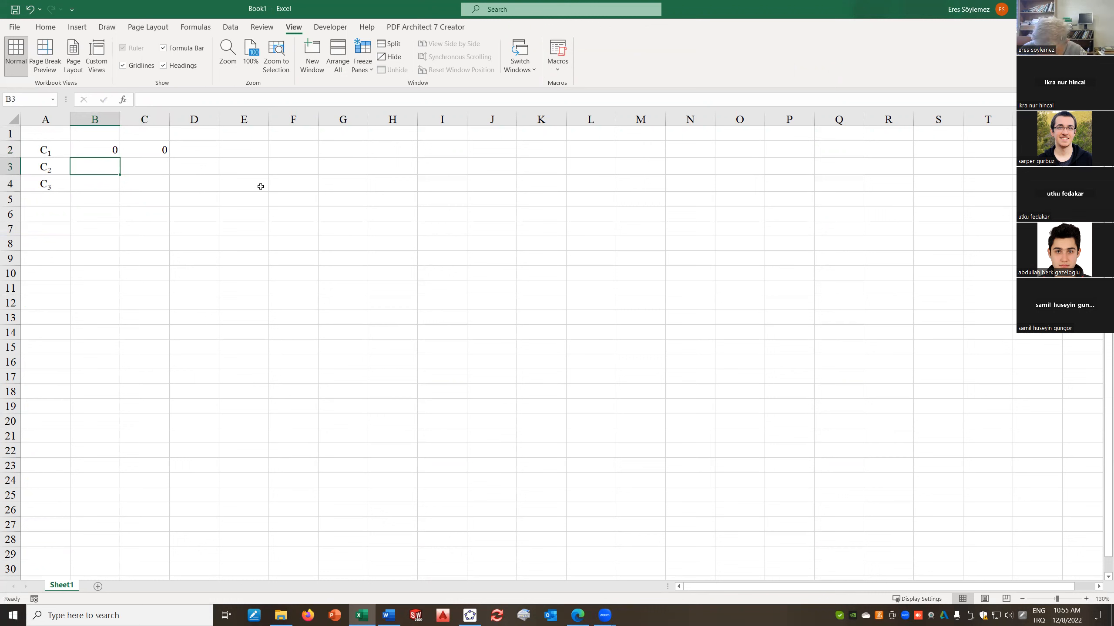
Enter the coordinates of point C2 as -102 in B3 and -12 in C3
text(-10)
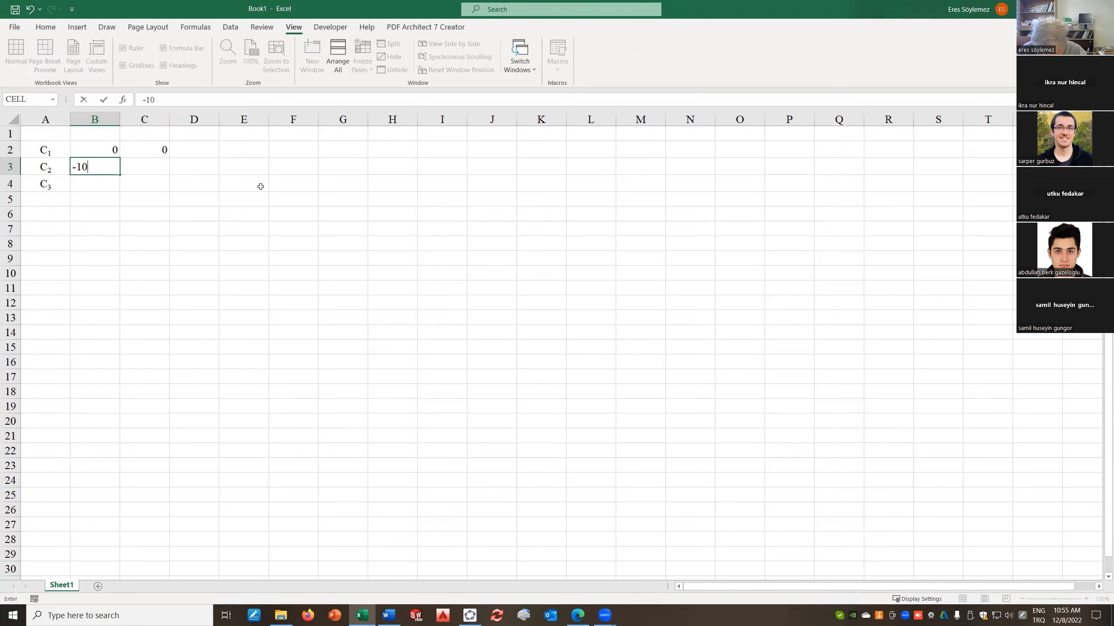
text(2)
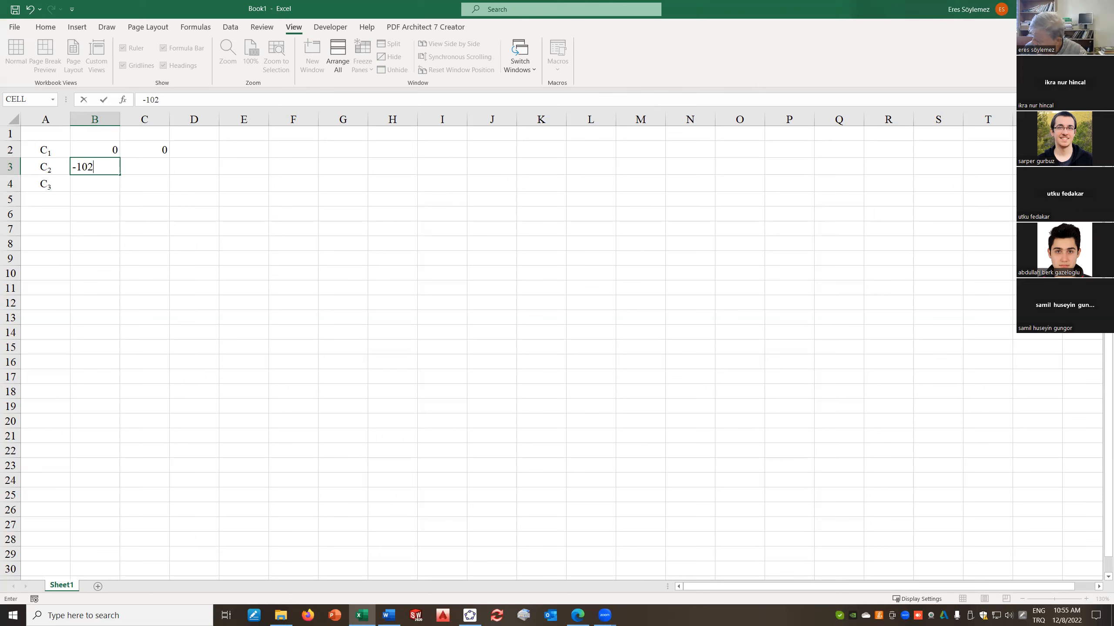
key(alt+Tab)
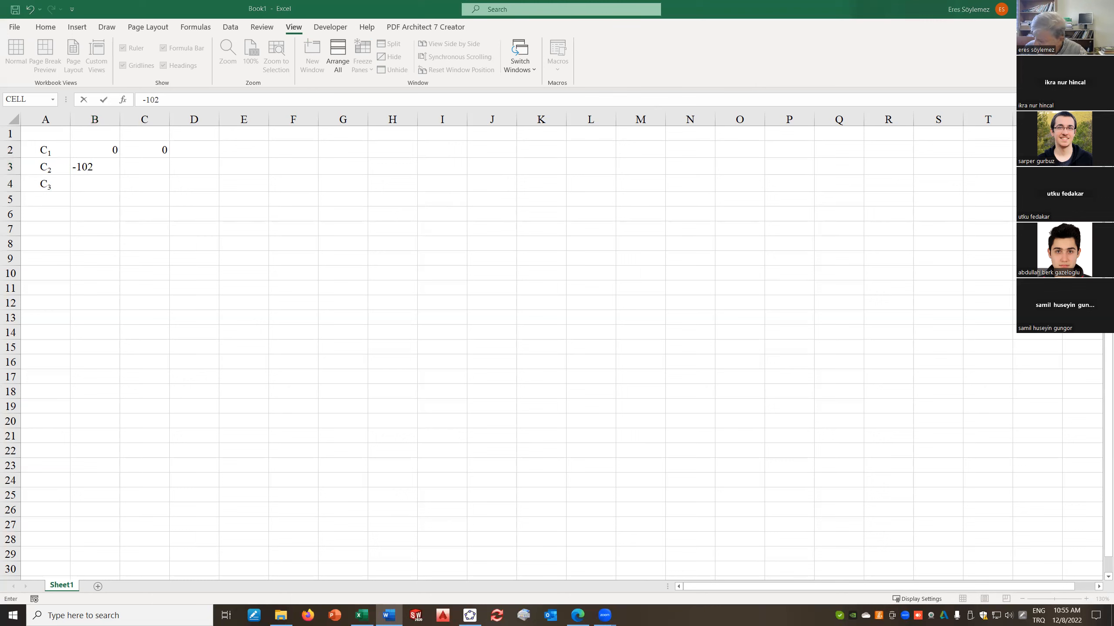
click(153, 167)
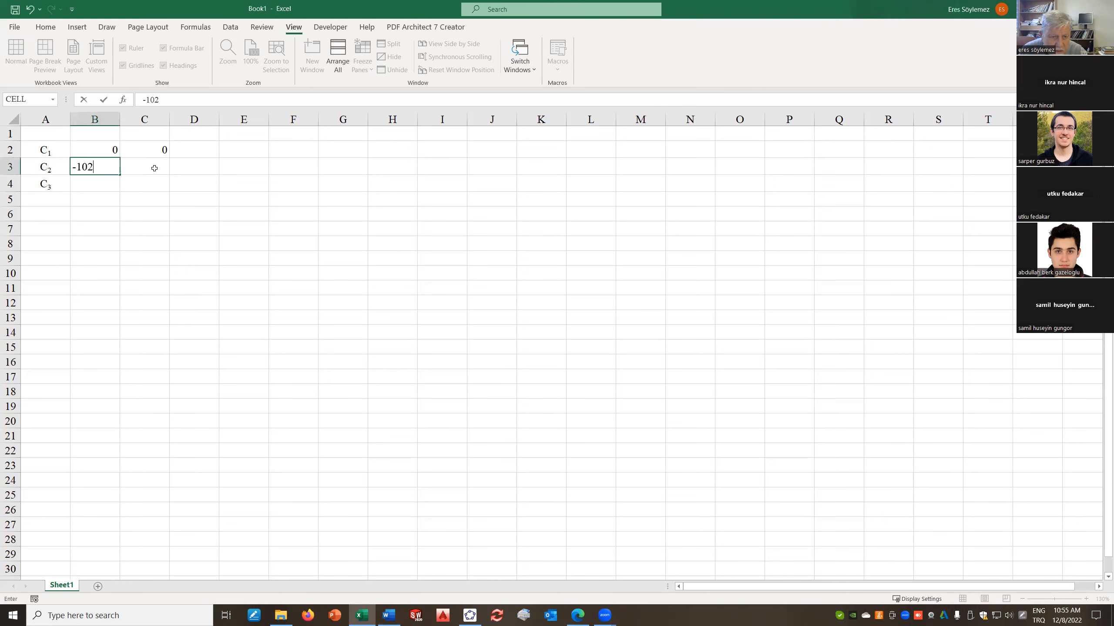
text(-12)
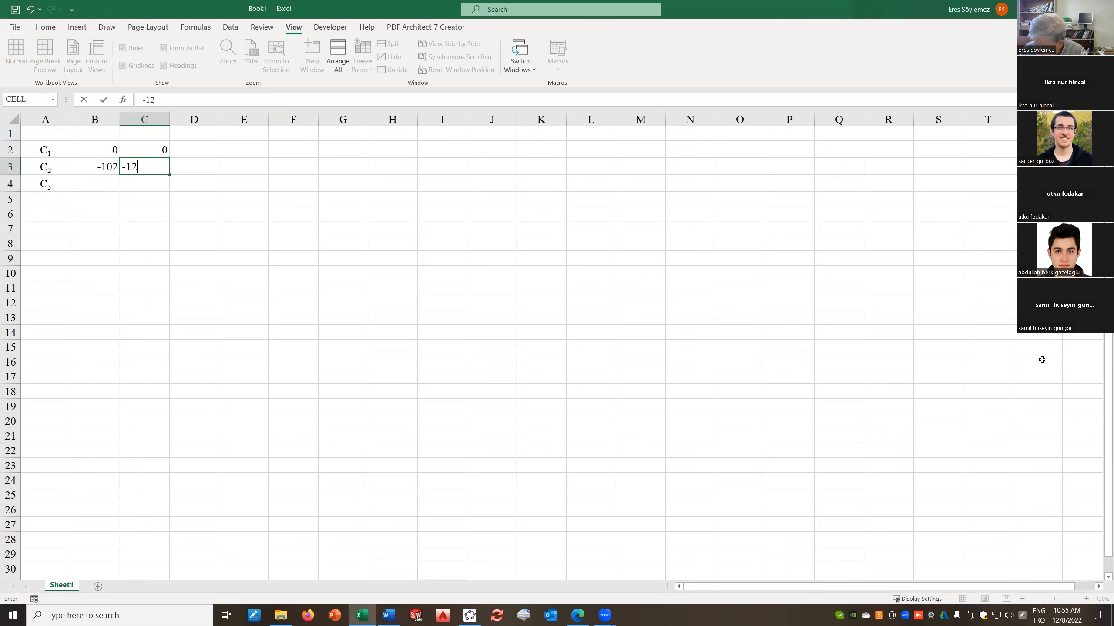
Enter the coordinates of point C3 as -72 in B4 and 76 in C4
key(alt+Tab)
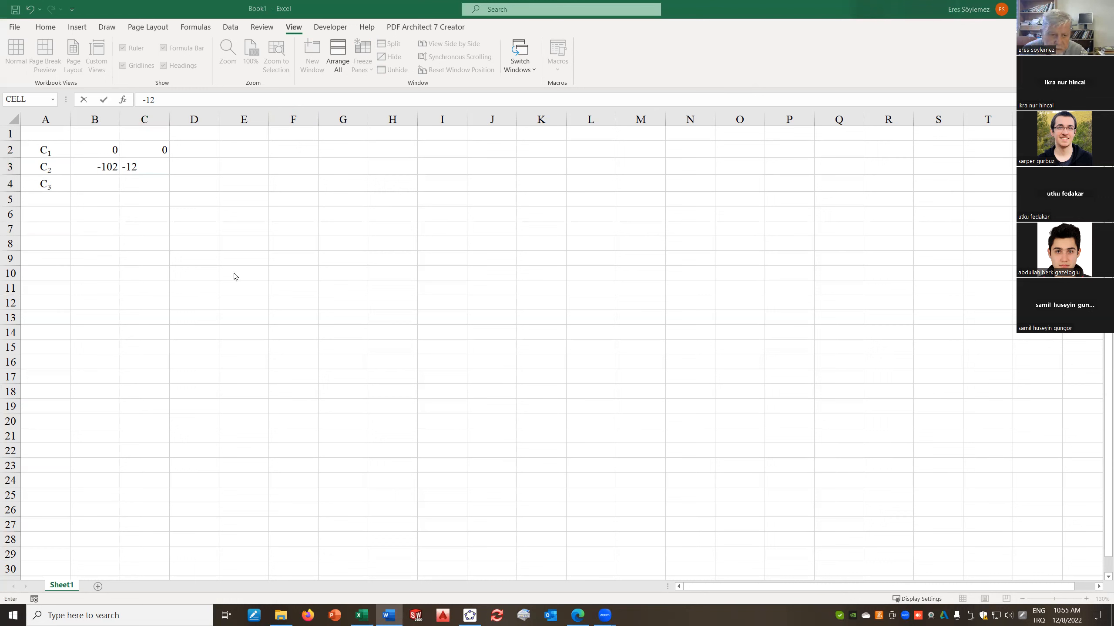
click(97, 185)
click(97, 185)
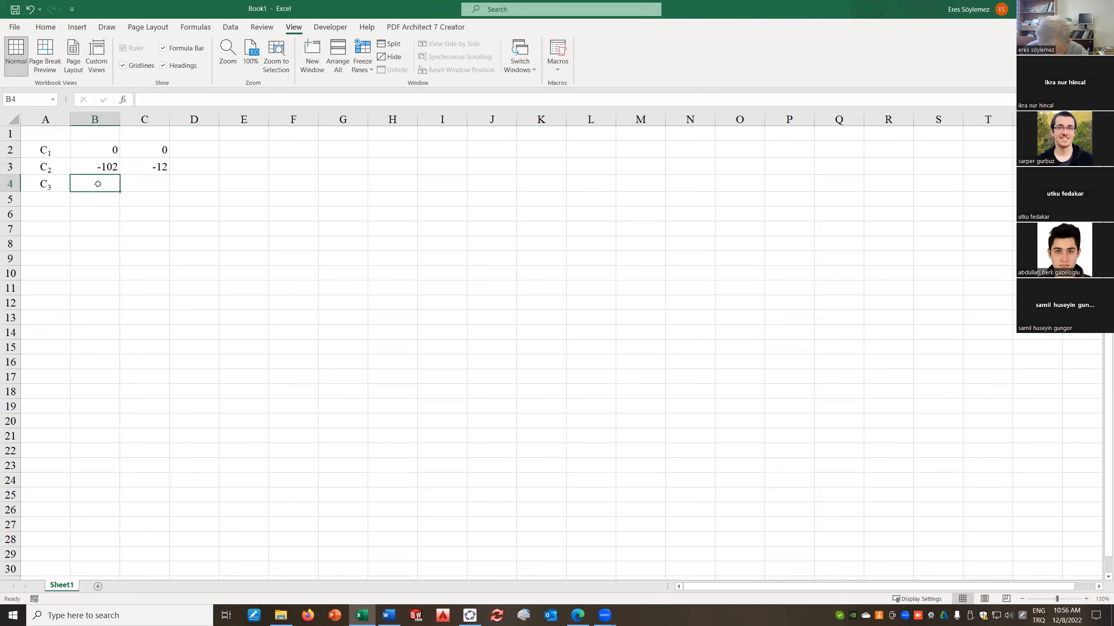
text(-72)
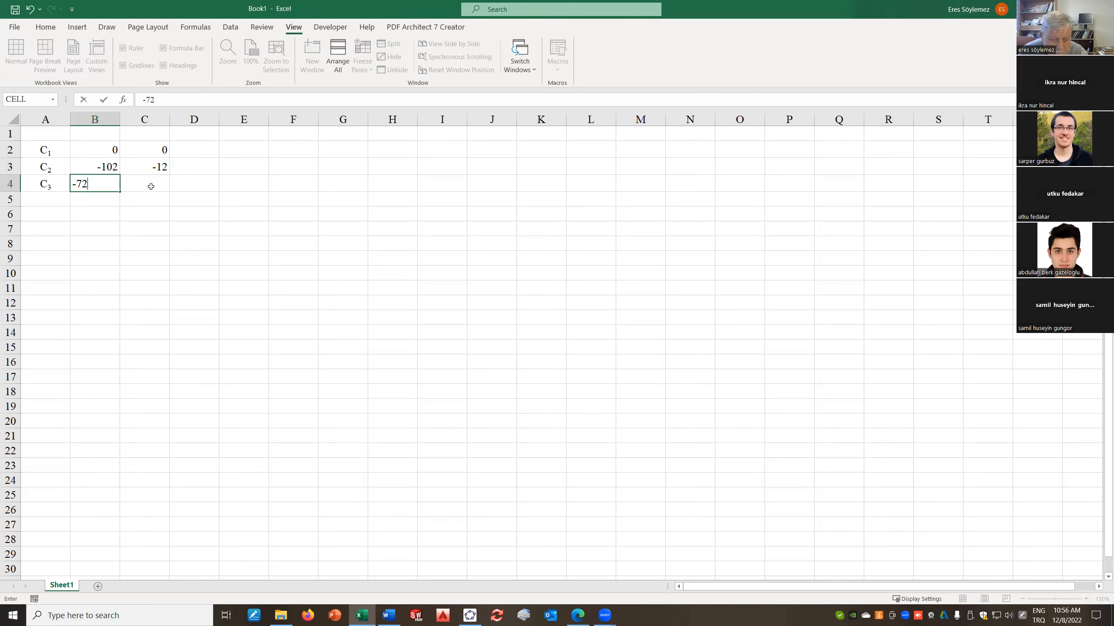
click(151, 187)
text(76)
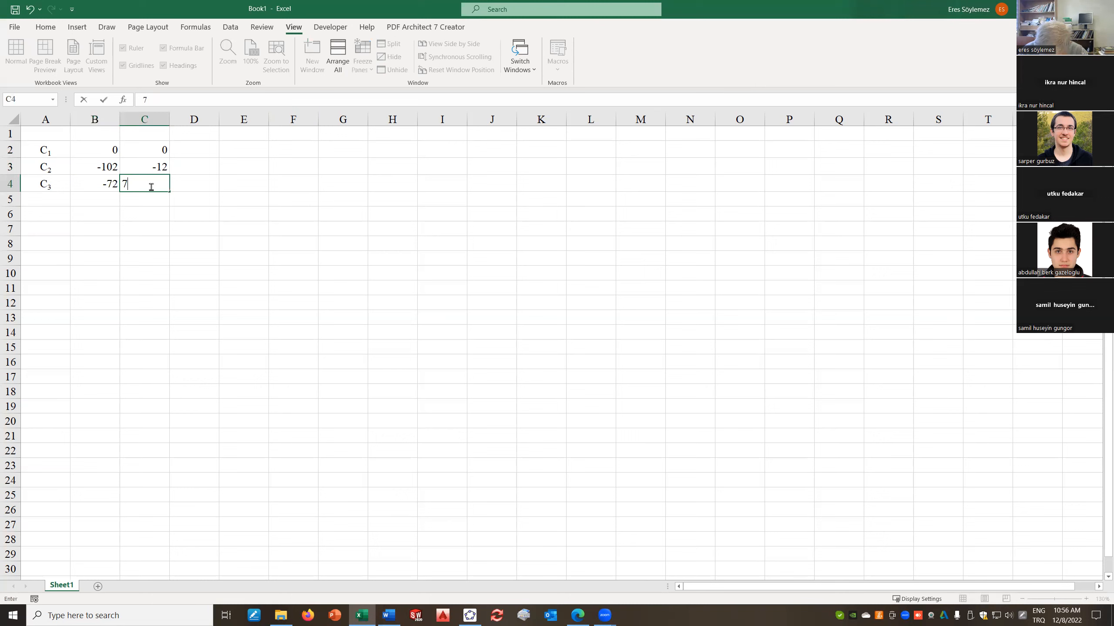
click(153, 230)
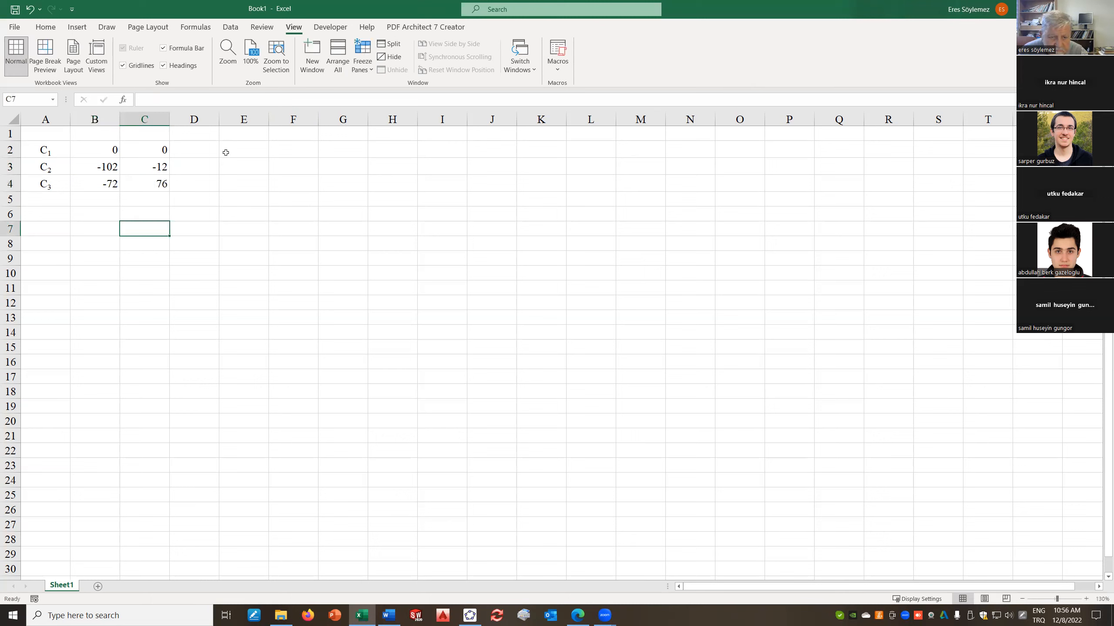
Enter the heading "Crank rotations" in cell E1
click(236, 150)
click(244, 136)
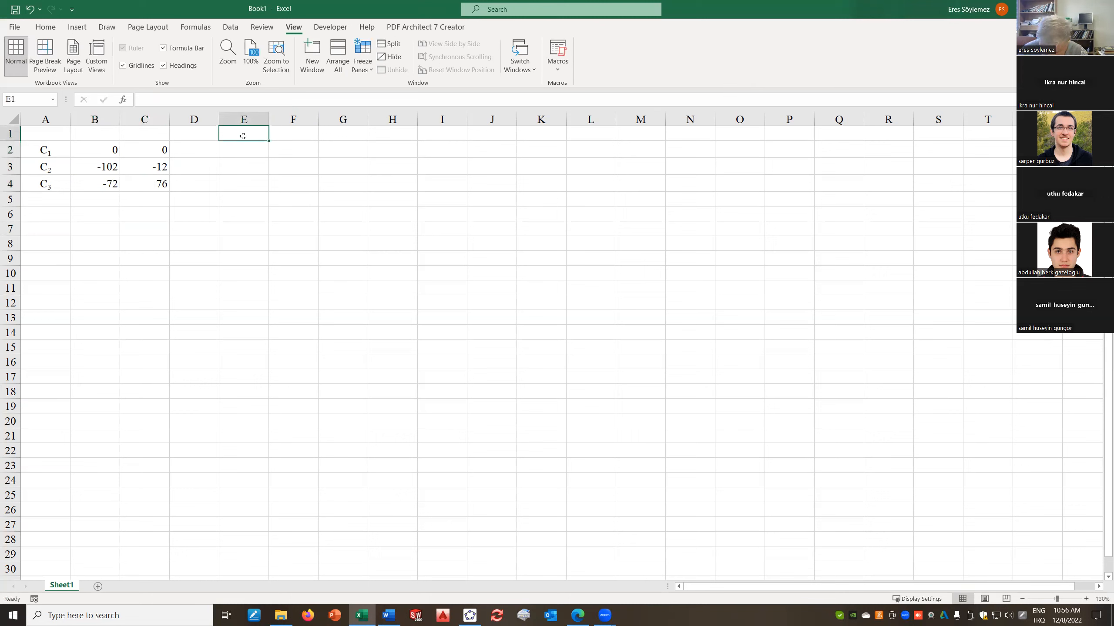
text(Cra)
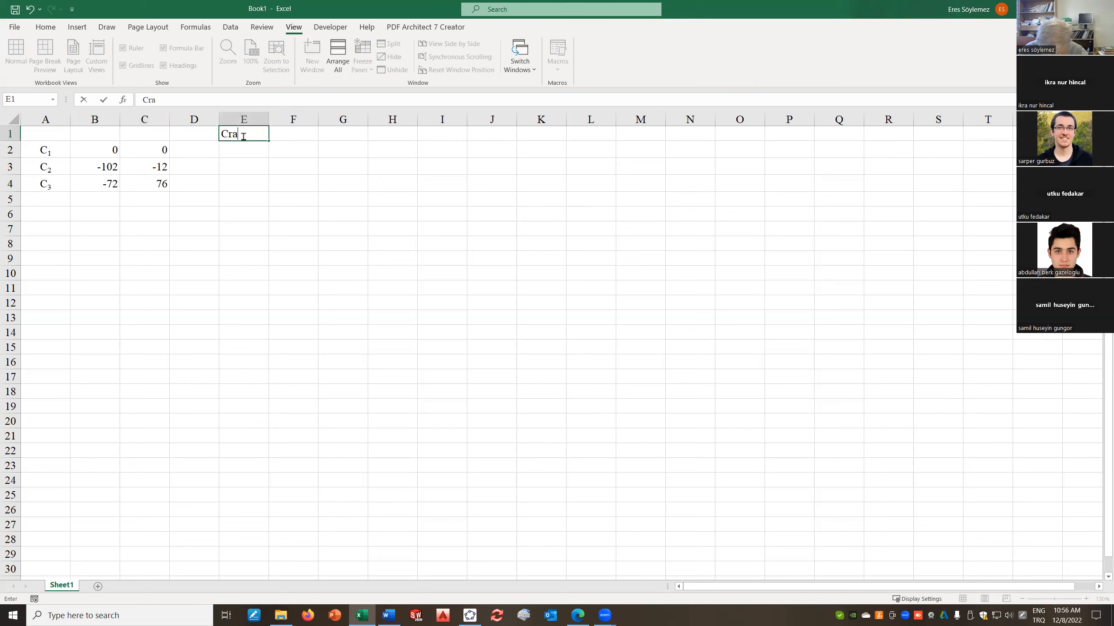
text(nk rotations)
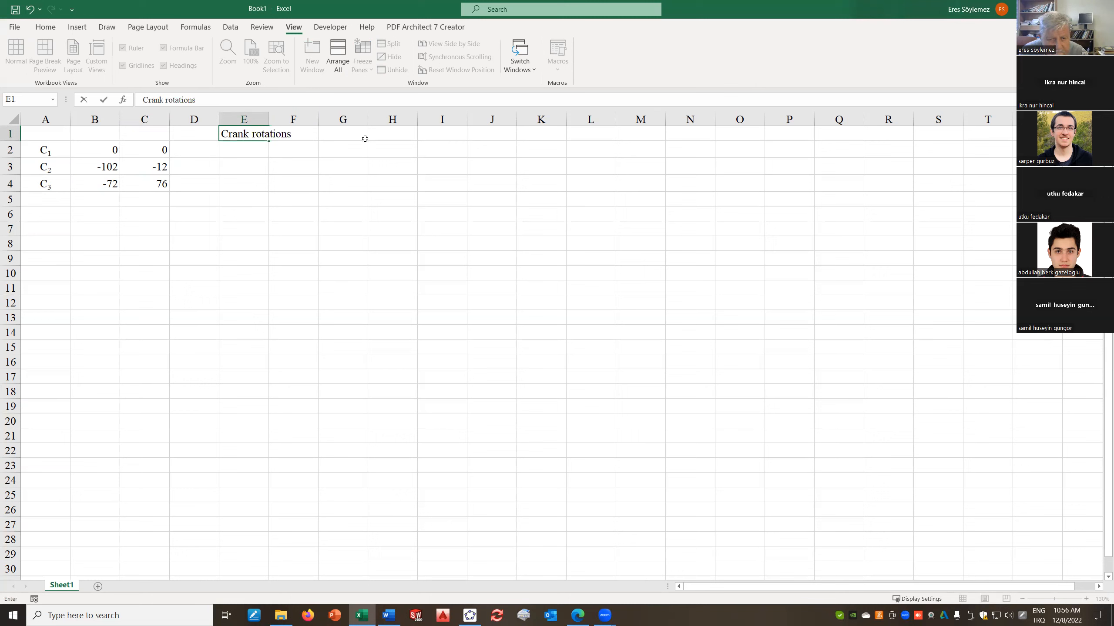
click(228, 153)
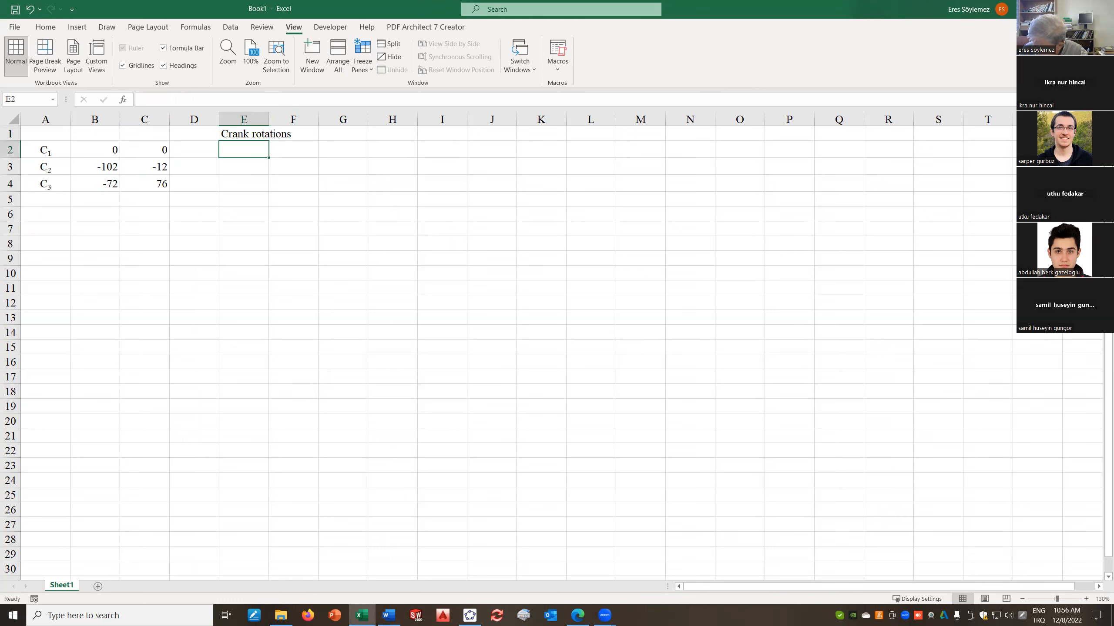
Enter the crank rotation angles 131 in E3 and 277.5 in E4
key(alt+Tab)
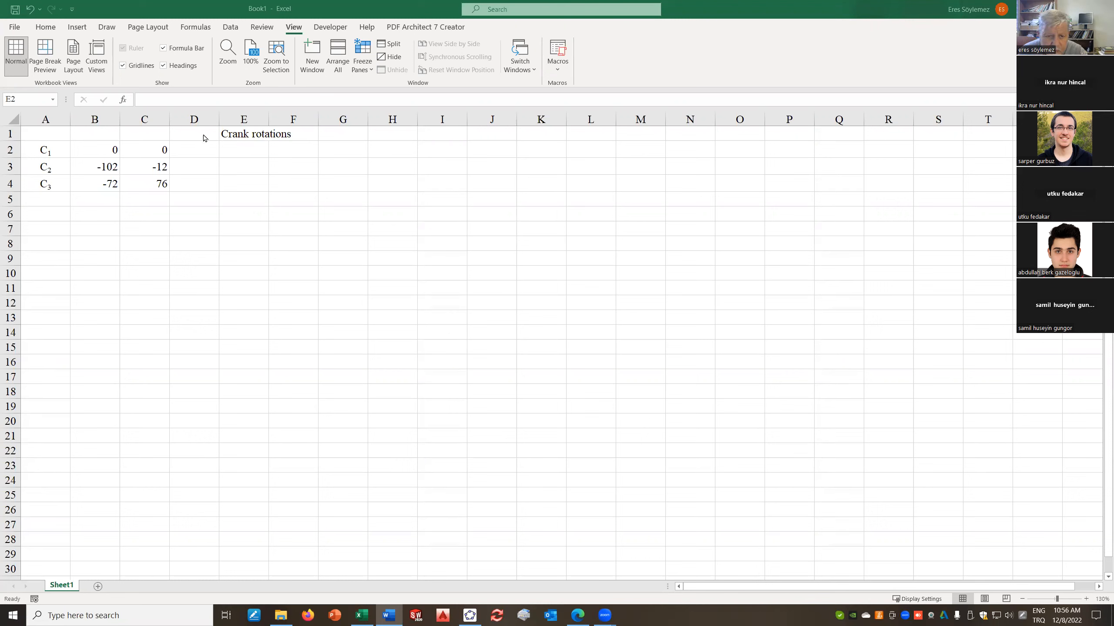
click(251, 164)
click(264, 166)
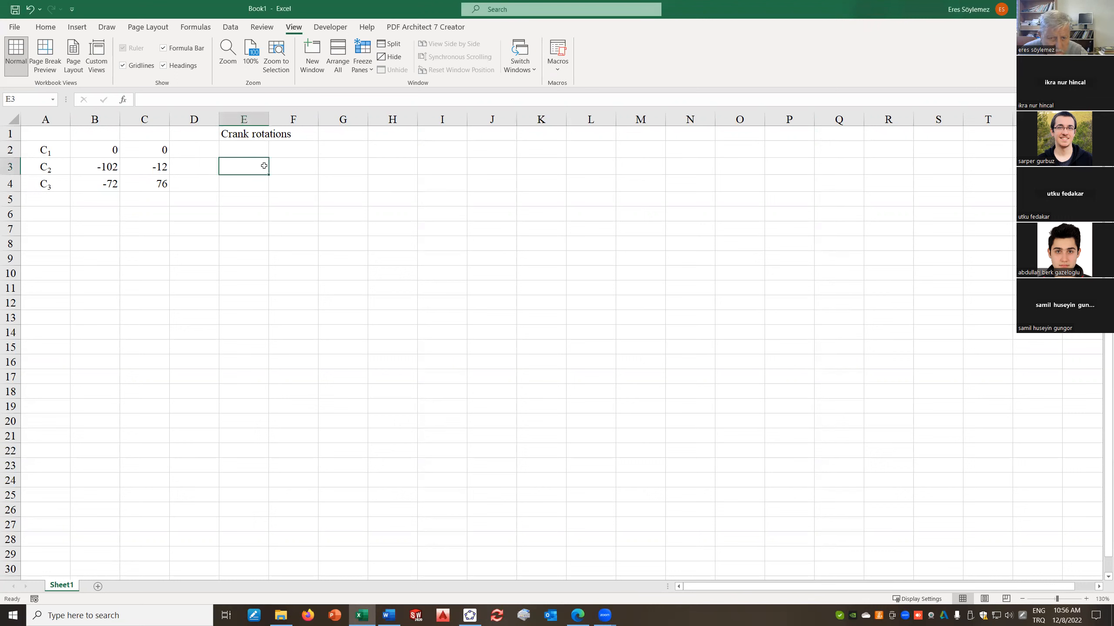
text(131)
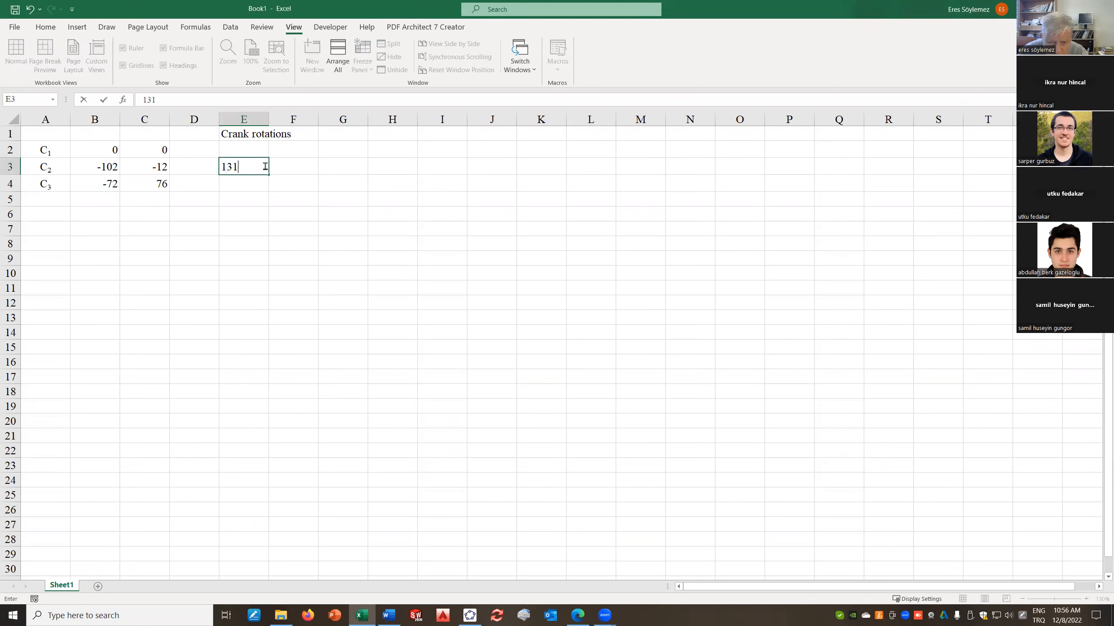
click(251, 181)
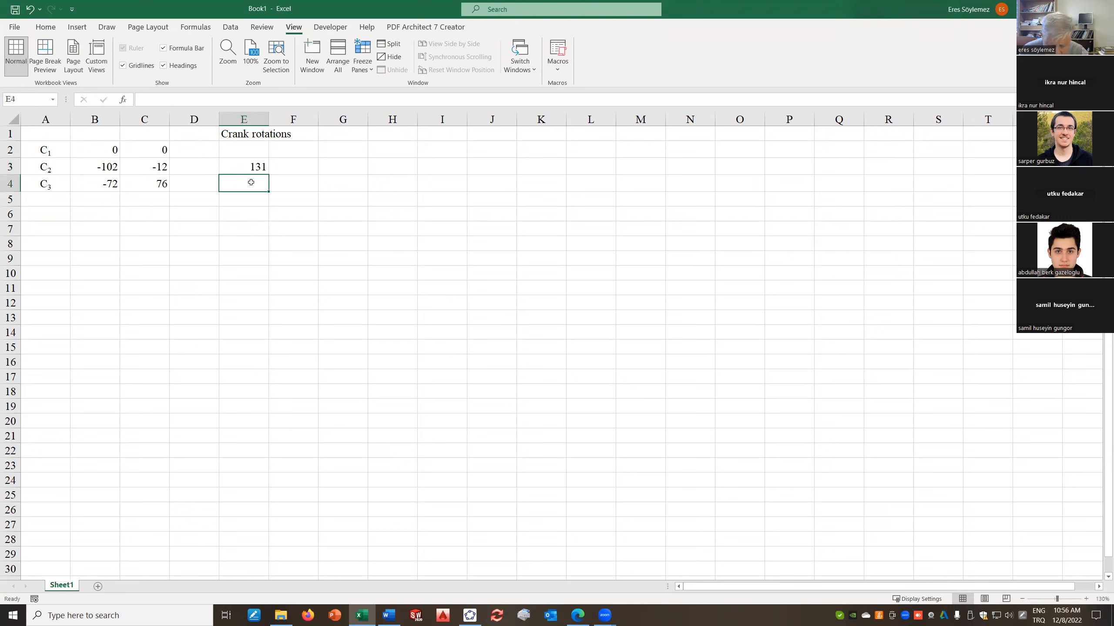
text(277.)
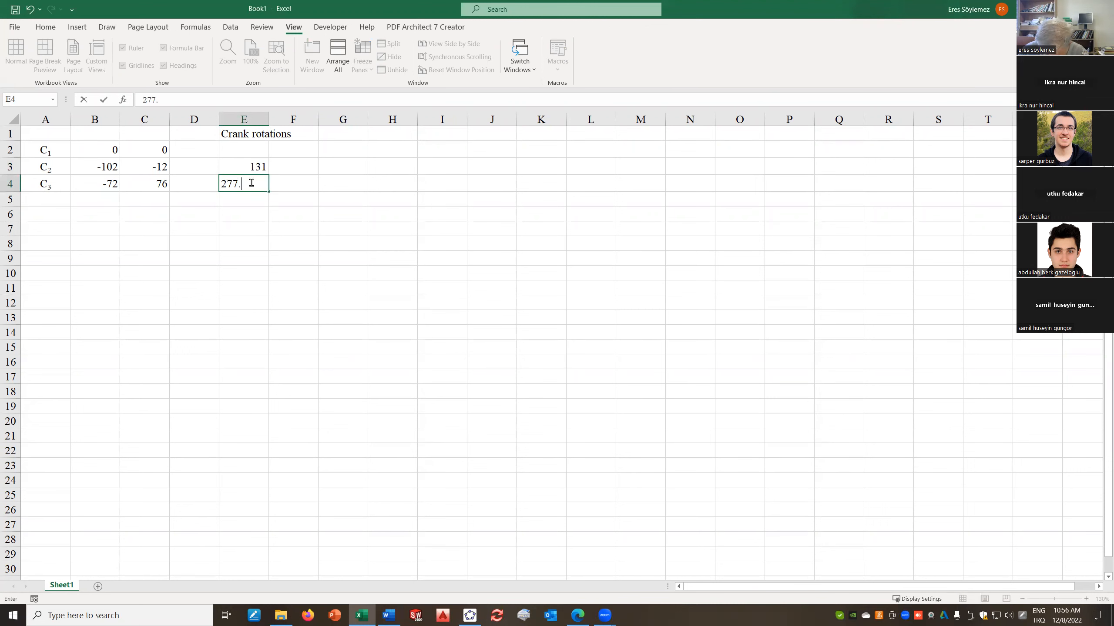
text(5)
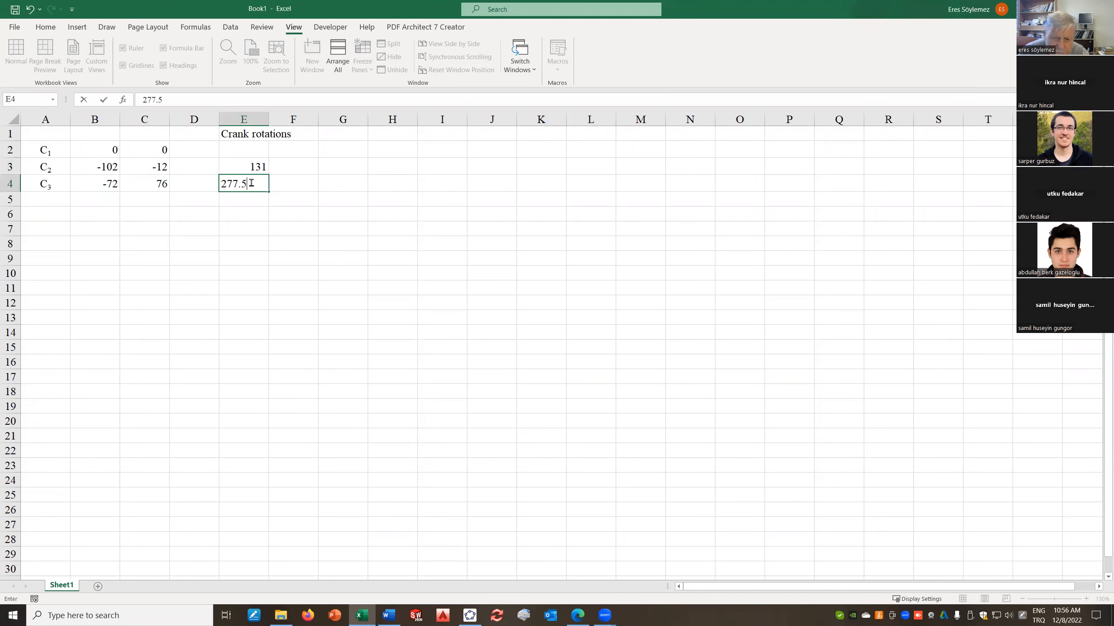
Convert the C2 crank rotation to radians in F3 with the formula =E3*PI()/180
click(294, 169)
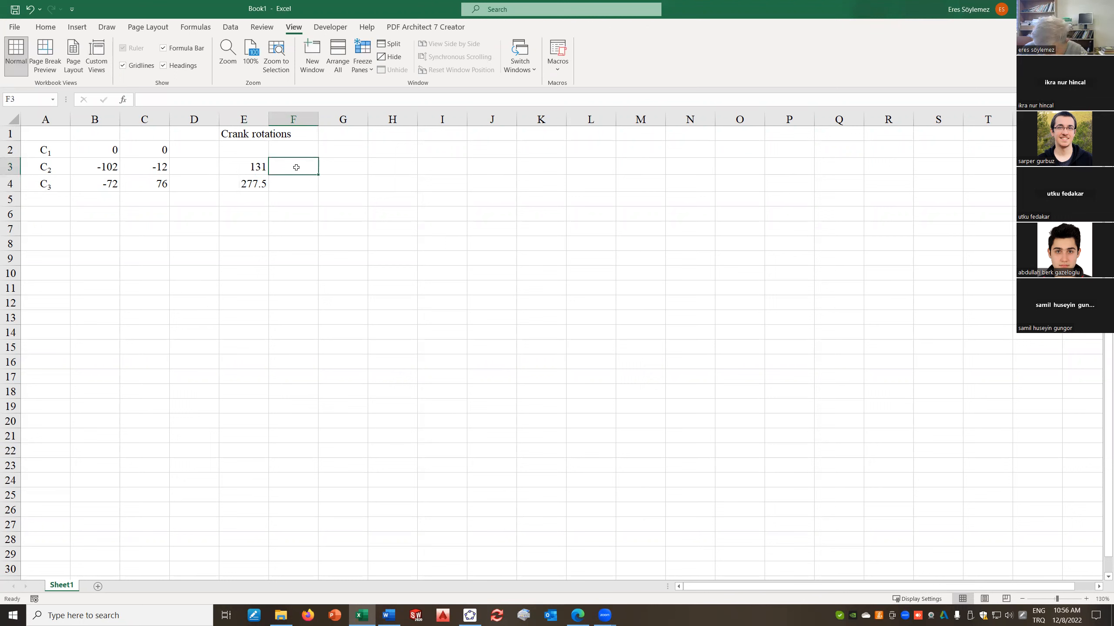
text(=)
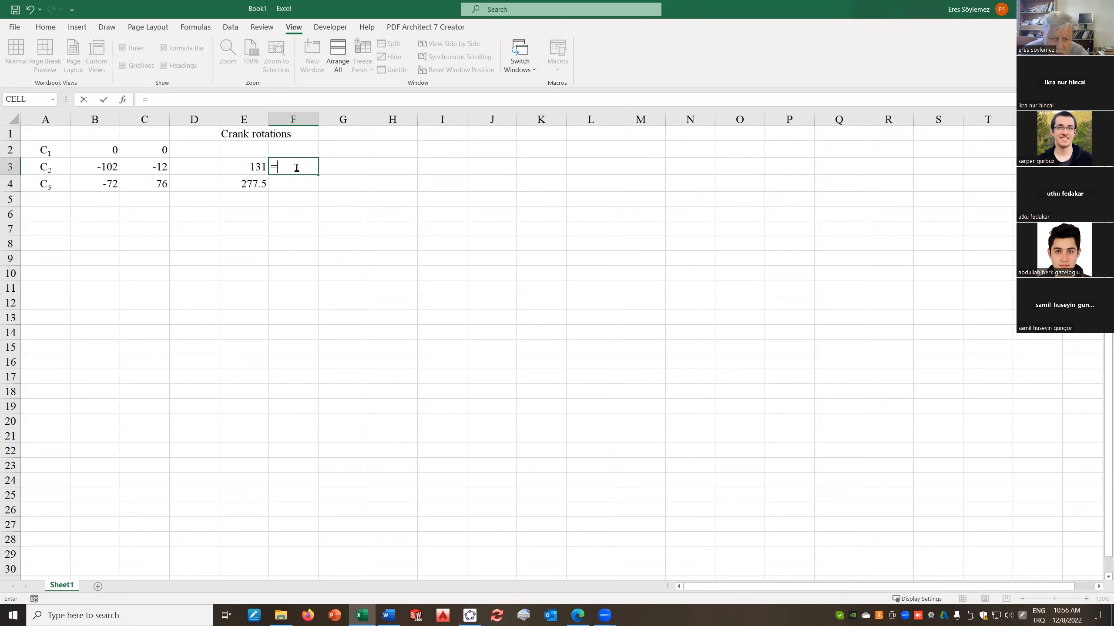
click(254, 168)
text(*pi)
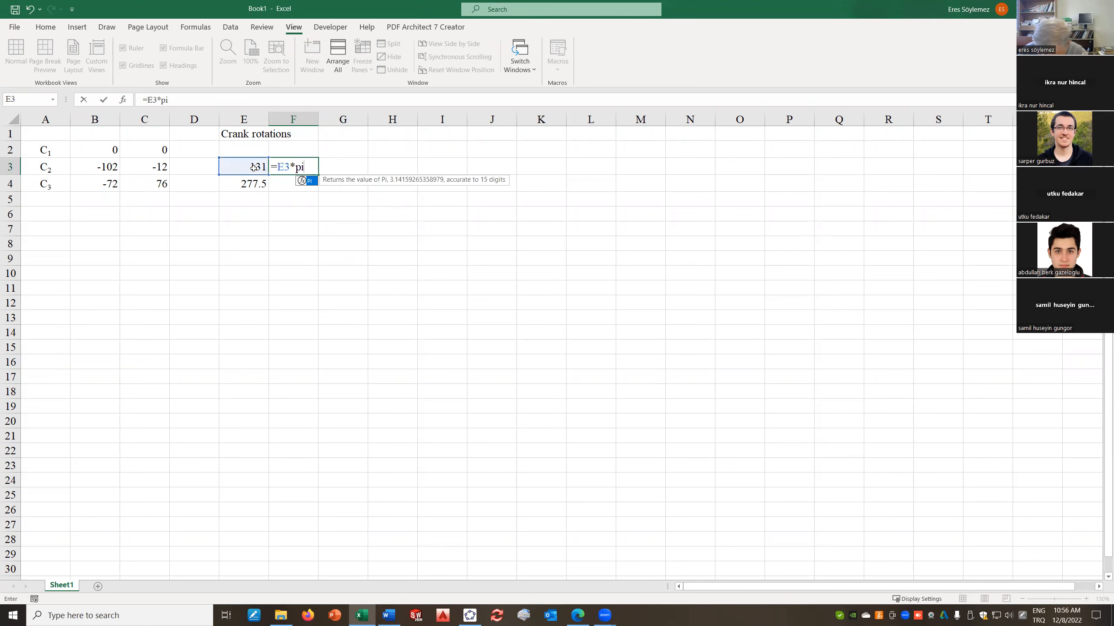
text(()/180)
key(Return)
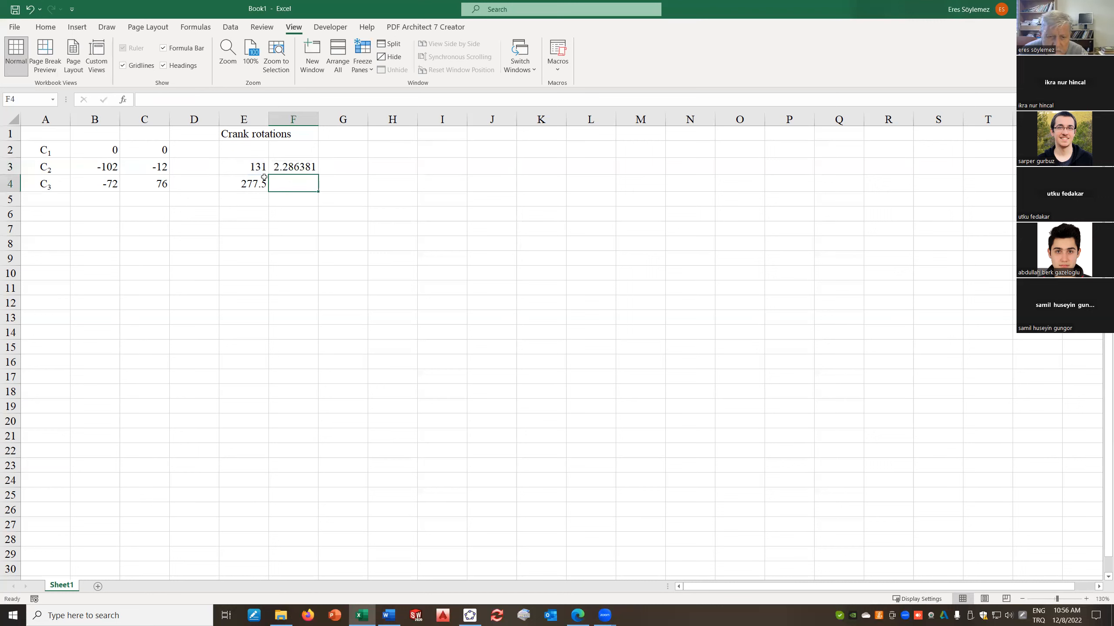
Copy the radian conversion formula from F3 down to F4
click(300, 170)
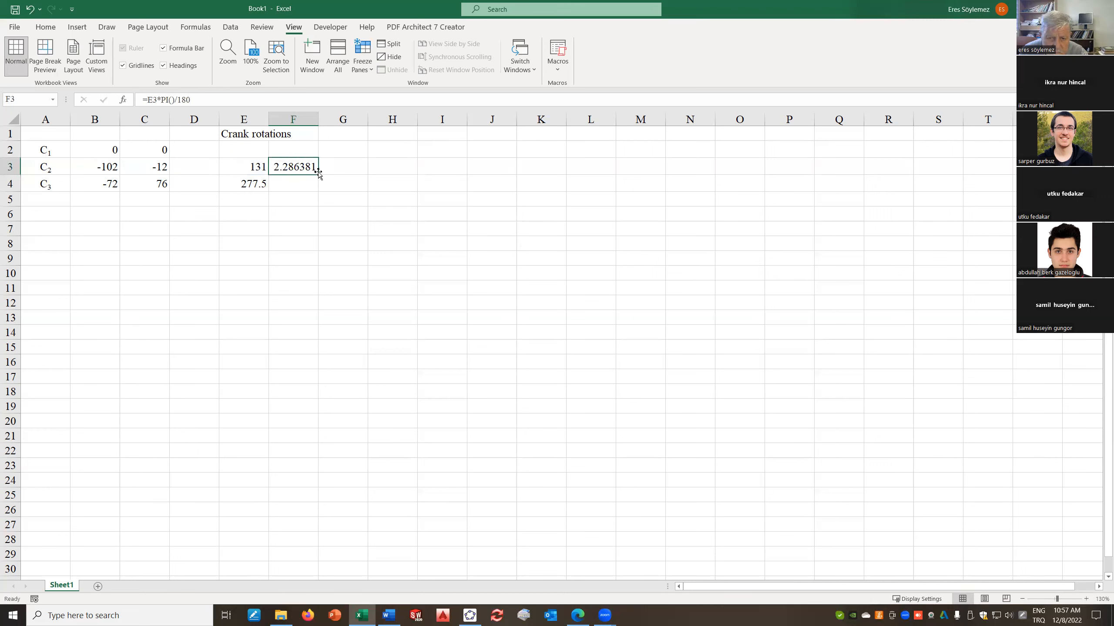
drag(318, 174, 319, 187)
click(277, 223)
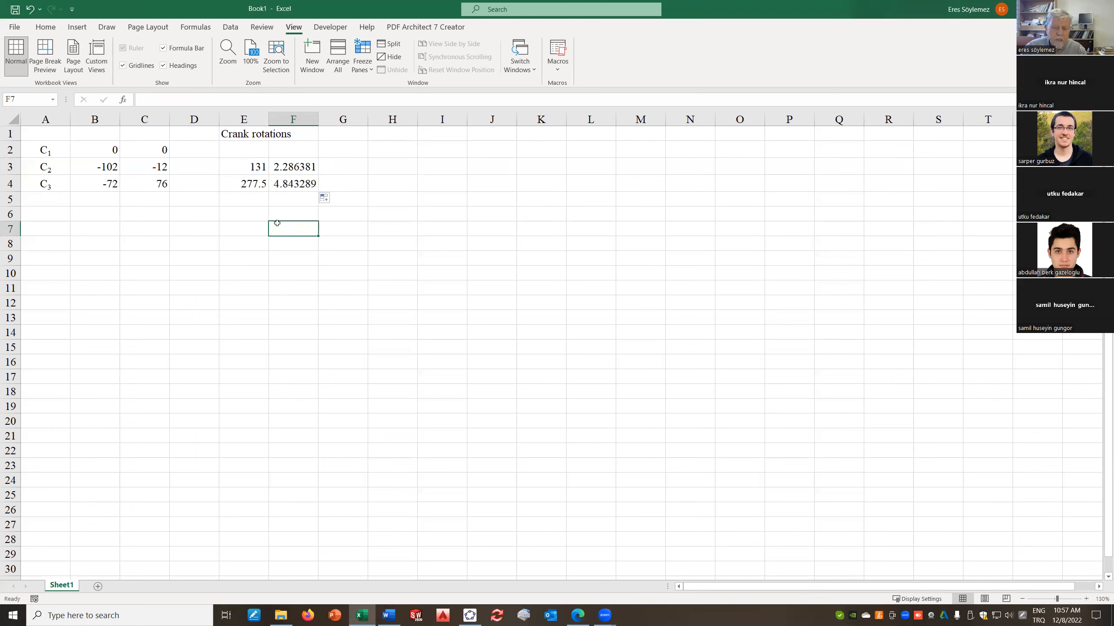
Label cell A6 as A_0 and enter its coordinates as -304 in B6 and 77 in C6
click(42, 217)
text(A)
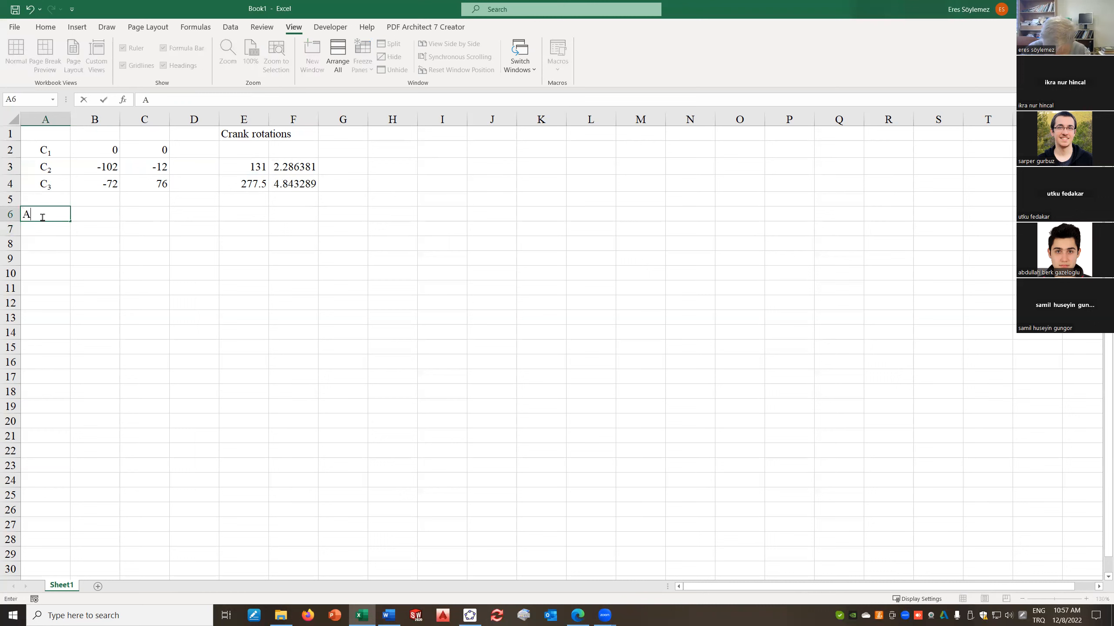
text(_0)
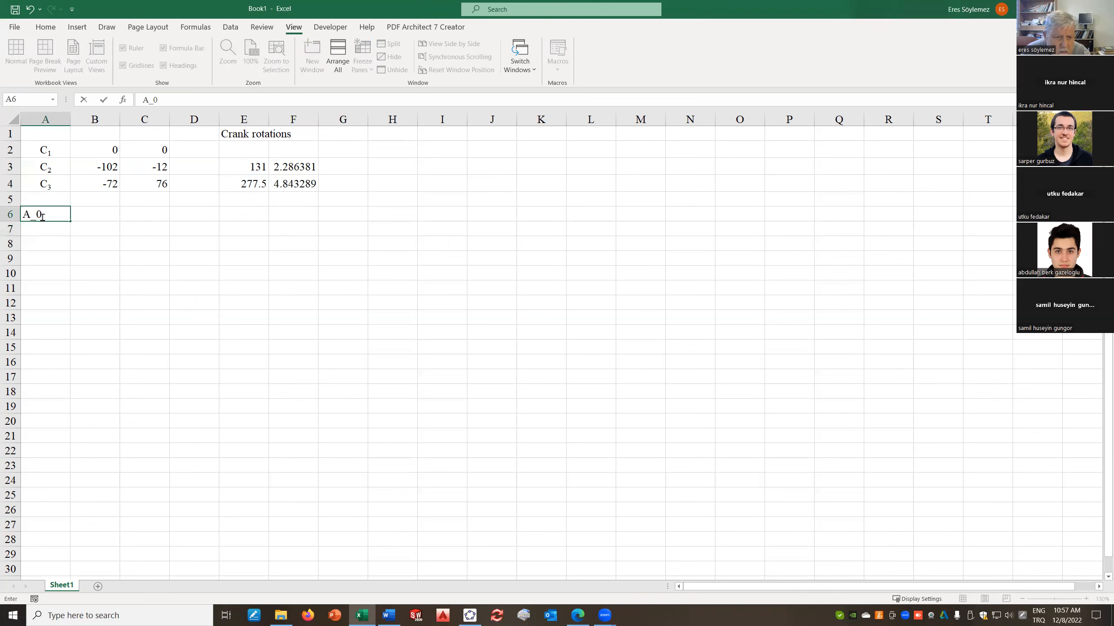
click(103, 215)
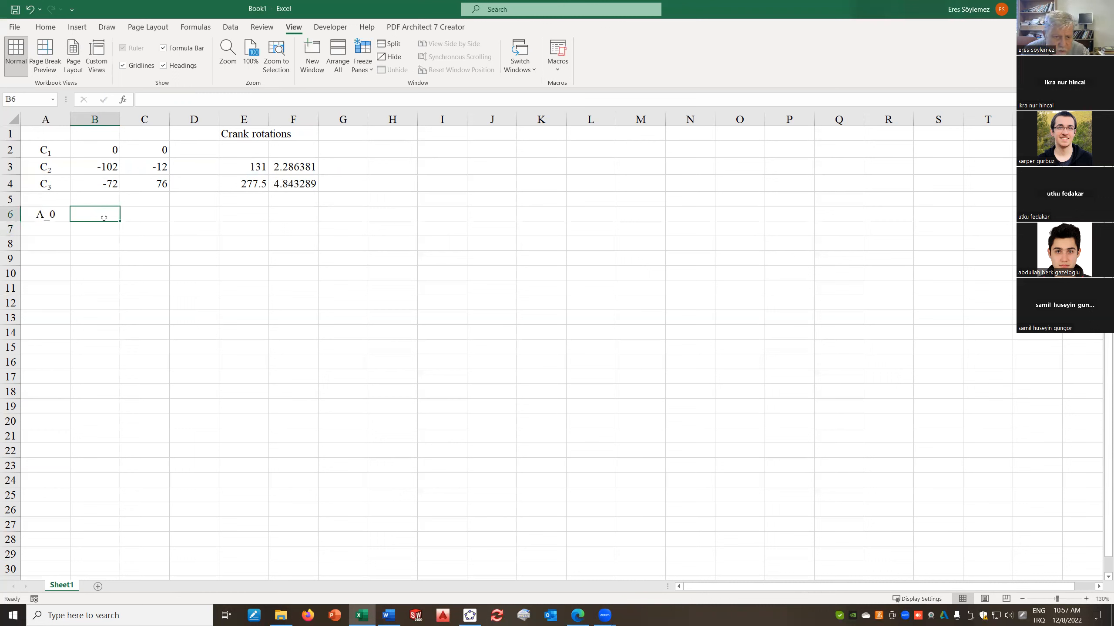
text(-)
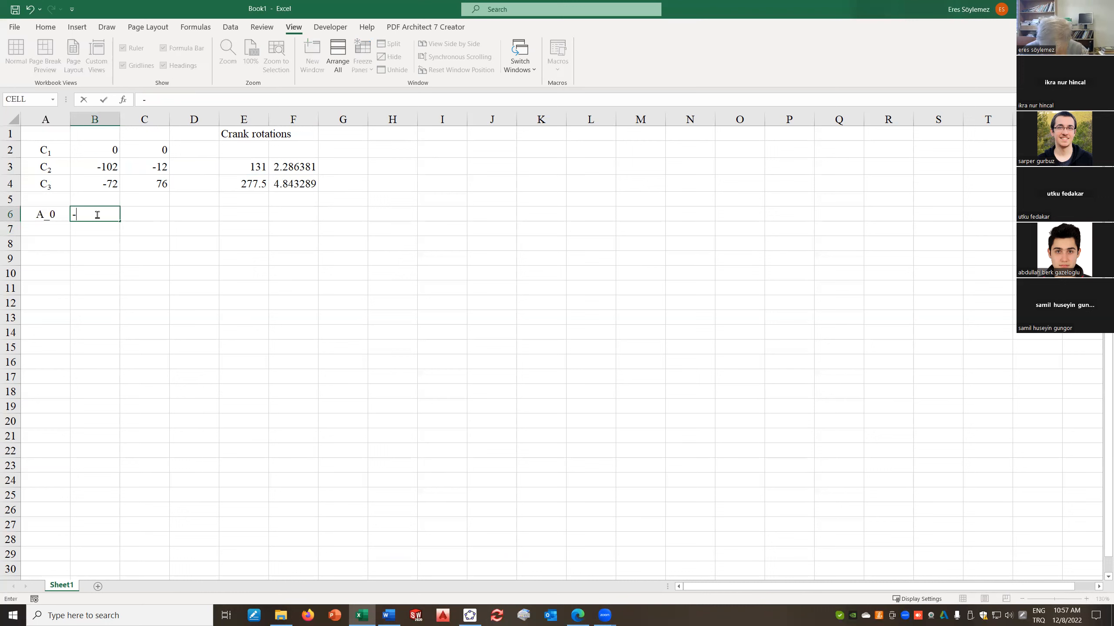
text(304)
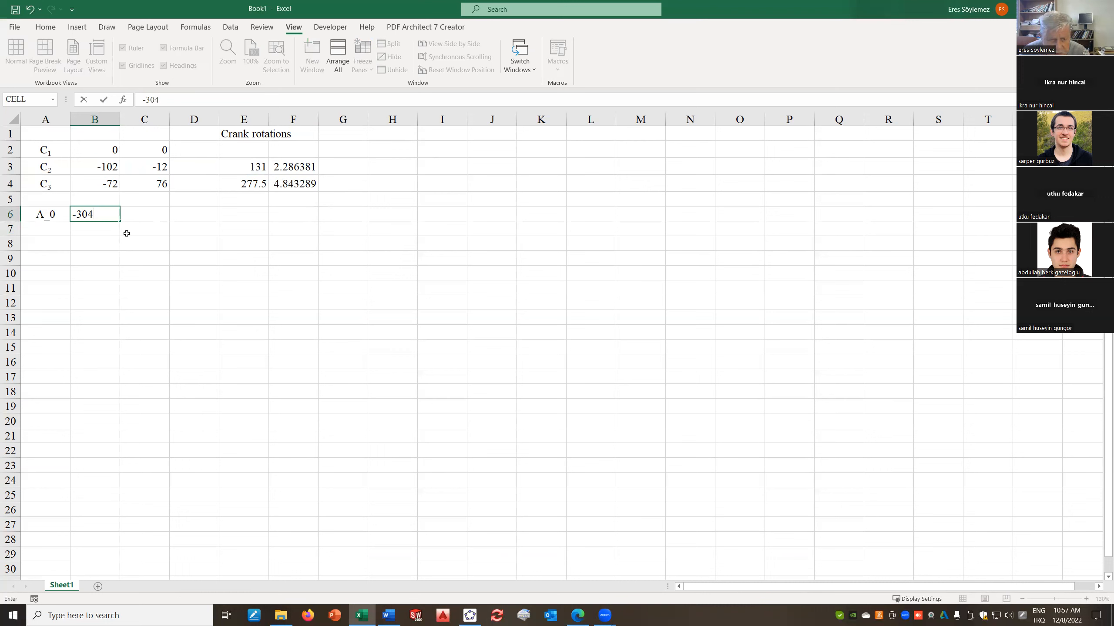
click(154, 217)
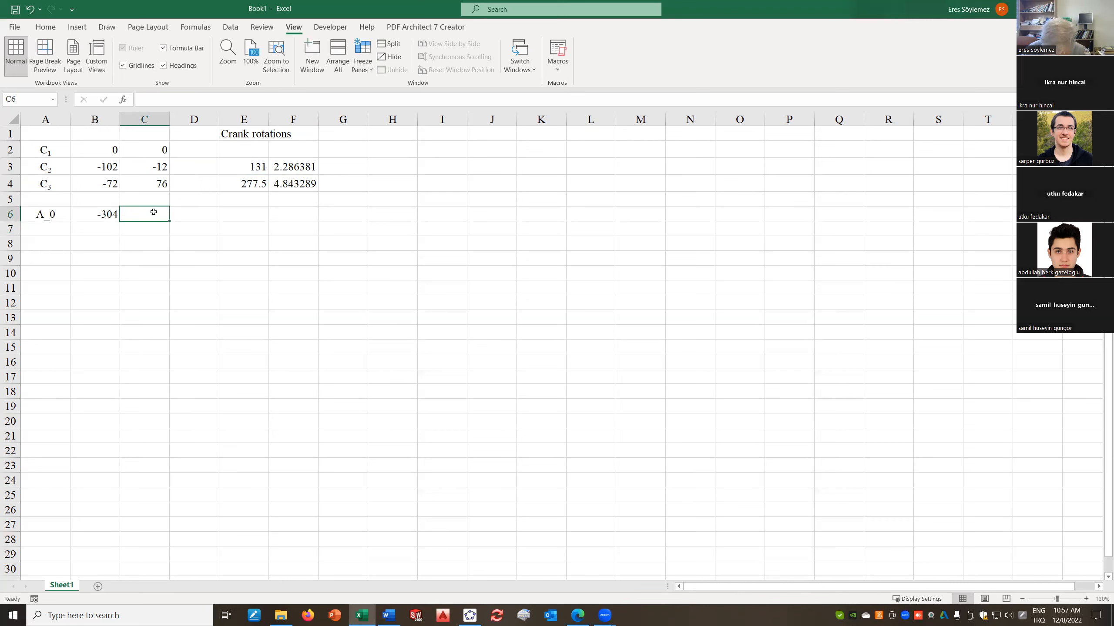
text(77)
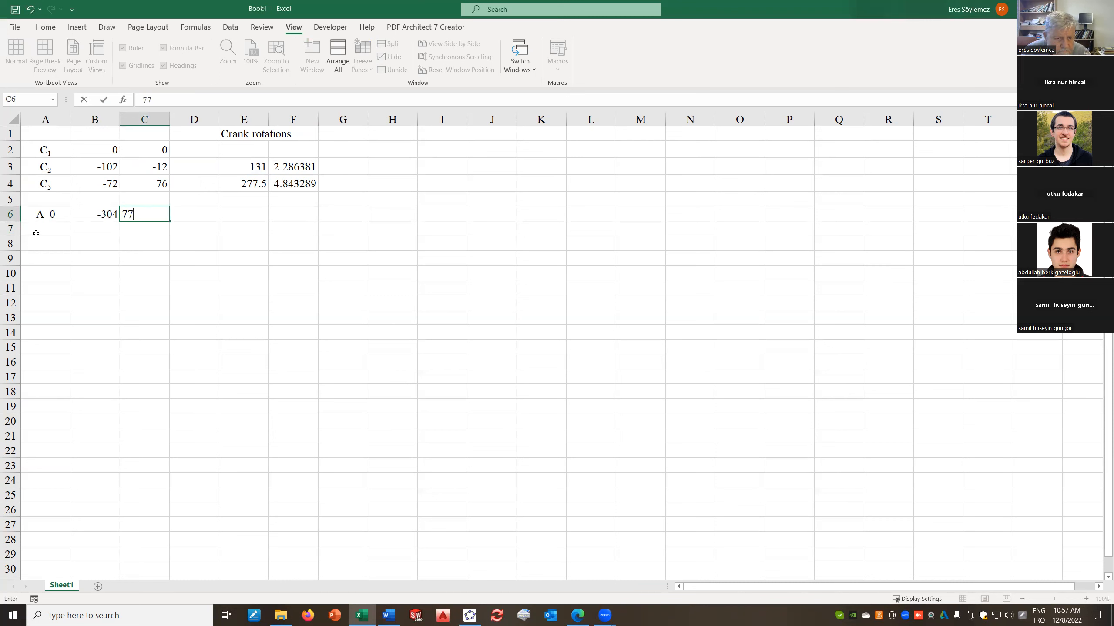
Format the 0 in the A6 label as a subscript and remove the underscore
click(52, 214)
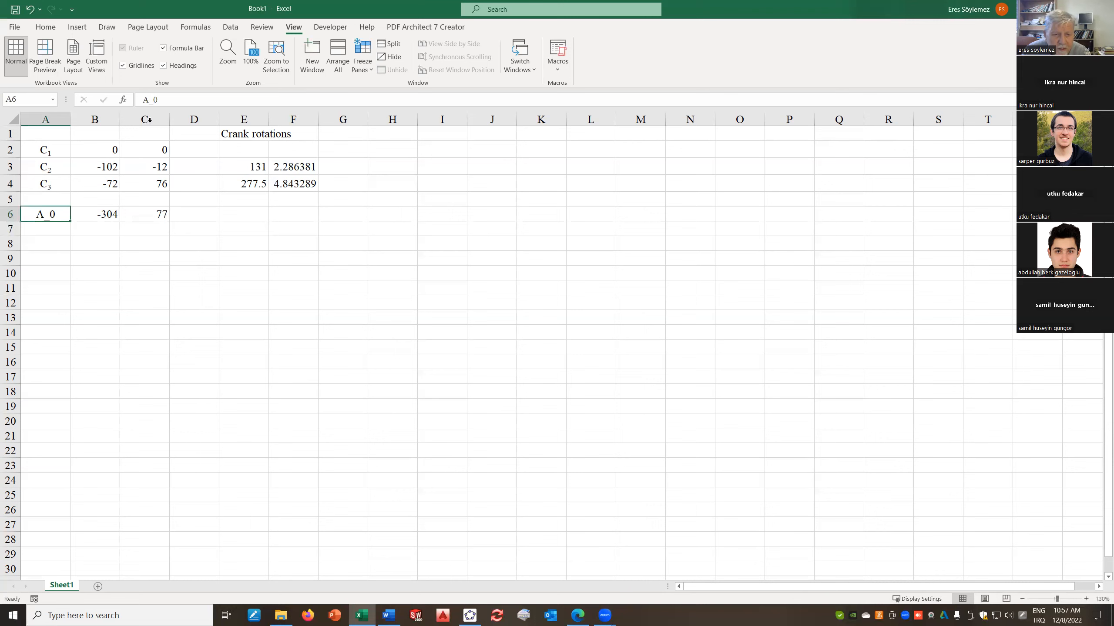
drag(148, 100, 162, 99)
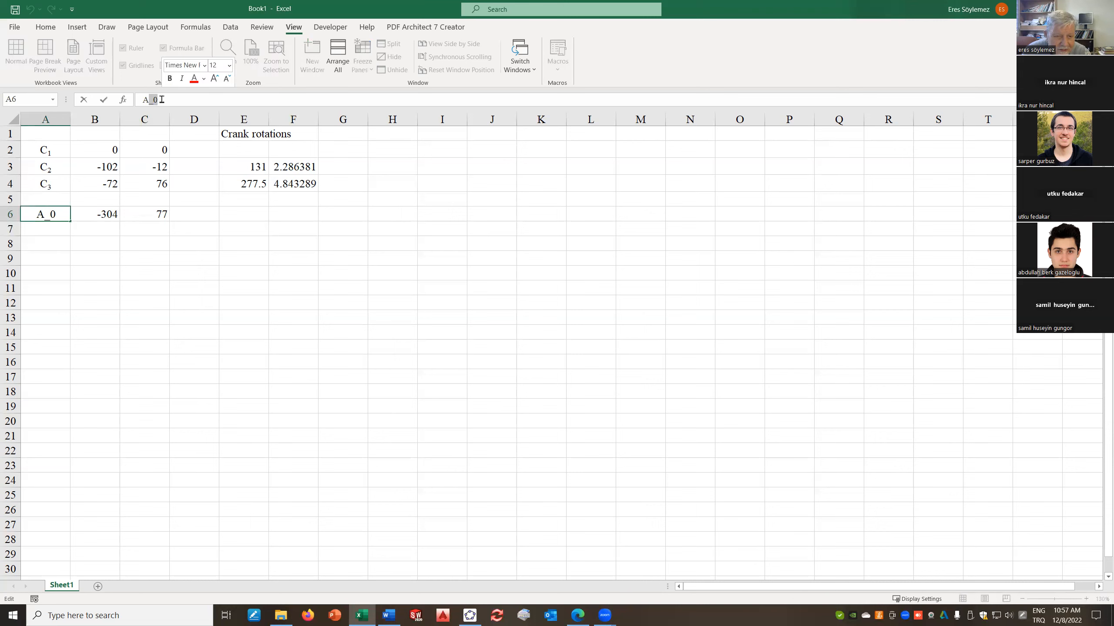
right_click(161, 100)
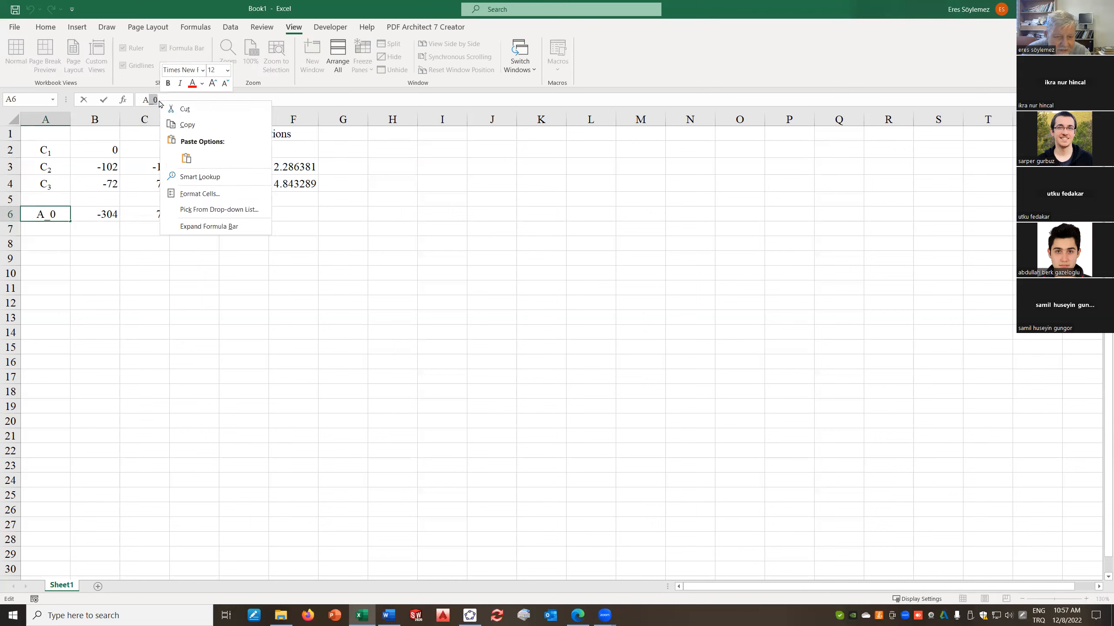
click(208, 194)
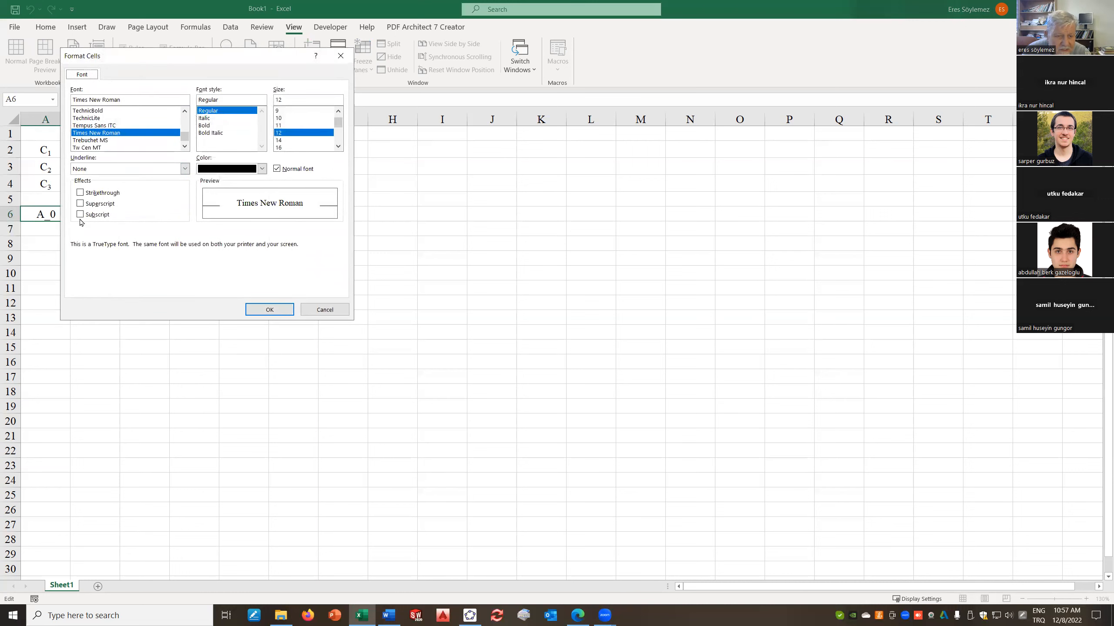
click(80, 214)
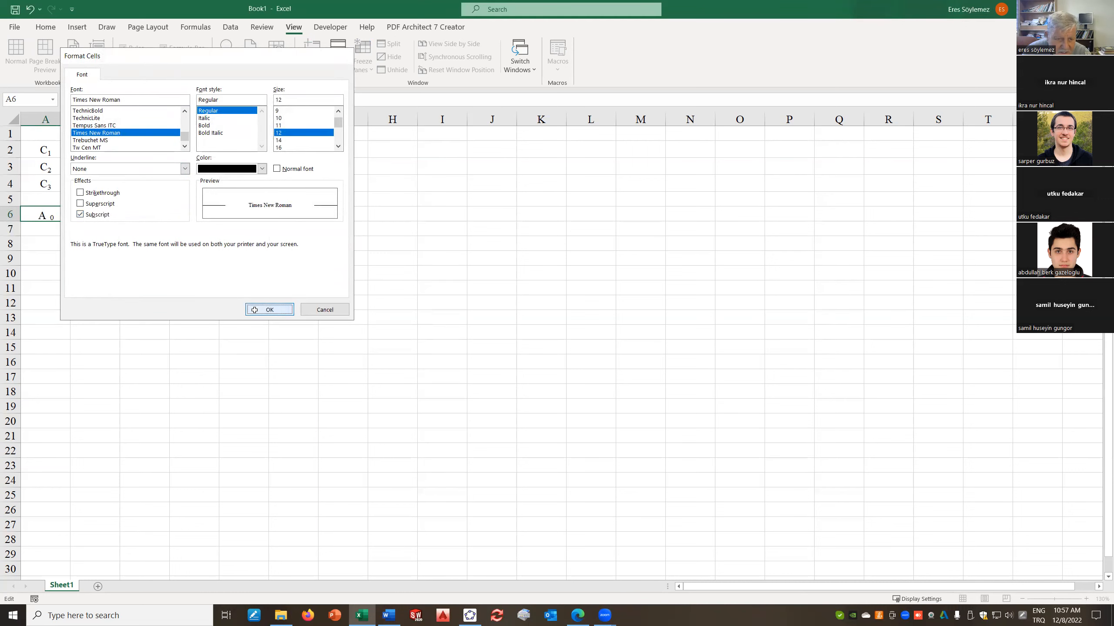
click(270, 309)
click(50, 216)
key(BackSpace)
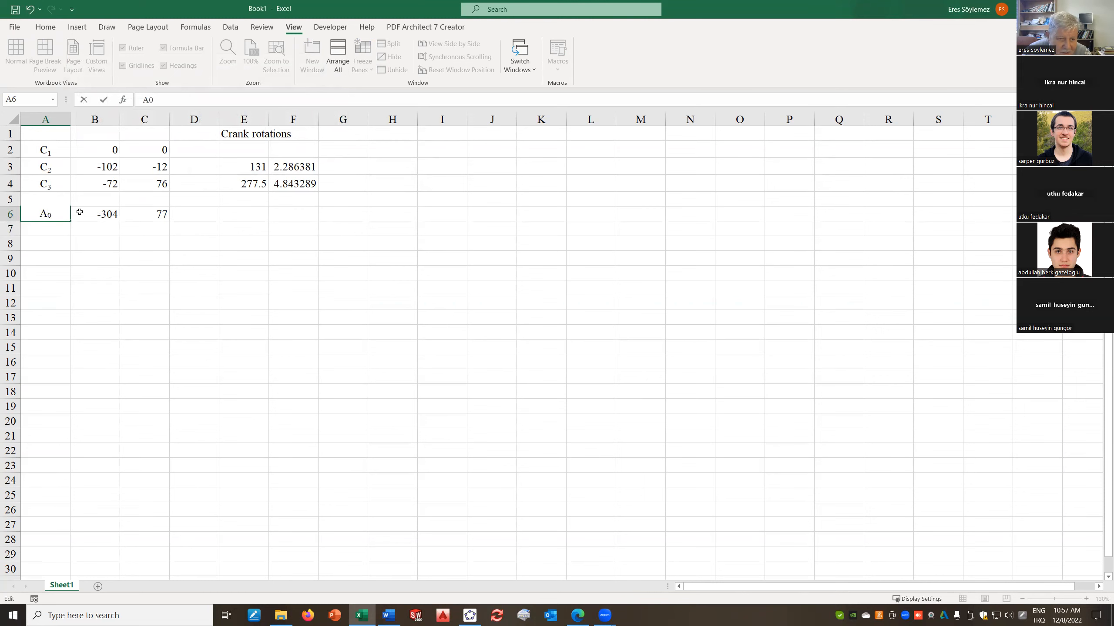
click(53, 256)
Fill the A6 label down to A7 and change the copy to B0, keeping the subscript
click(50, 216)
drag(70, 228, 72, 239)
click(61, 230)
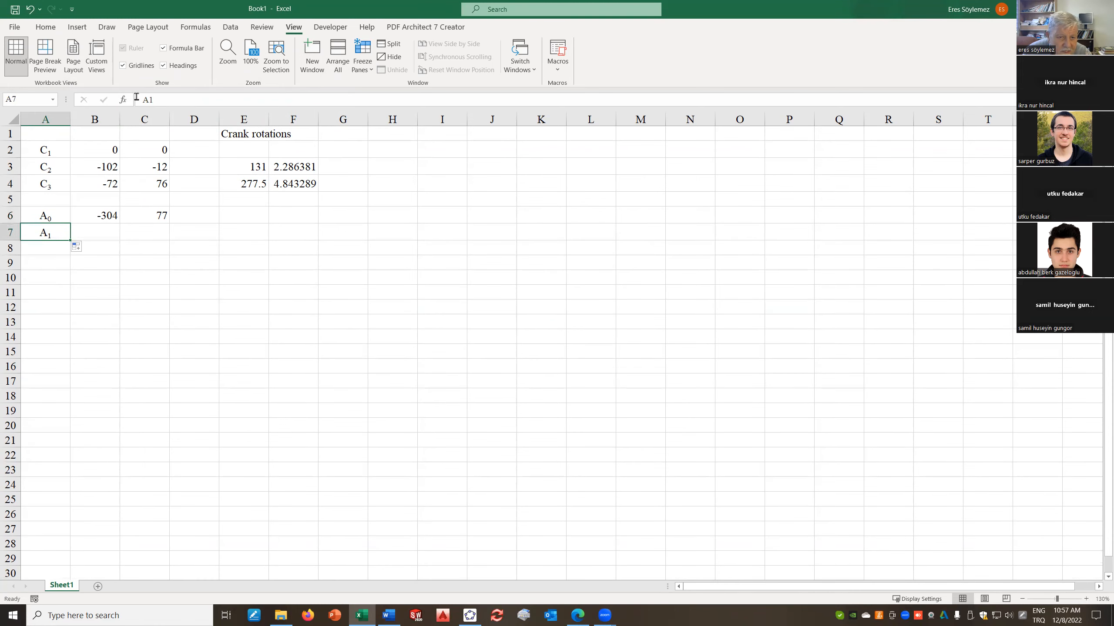
drag(148, 99, 139, 97)
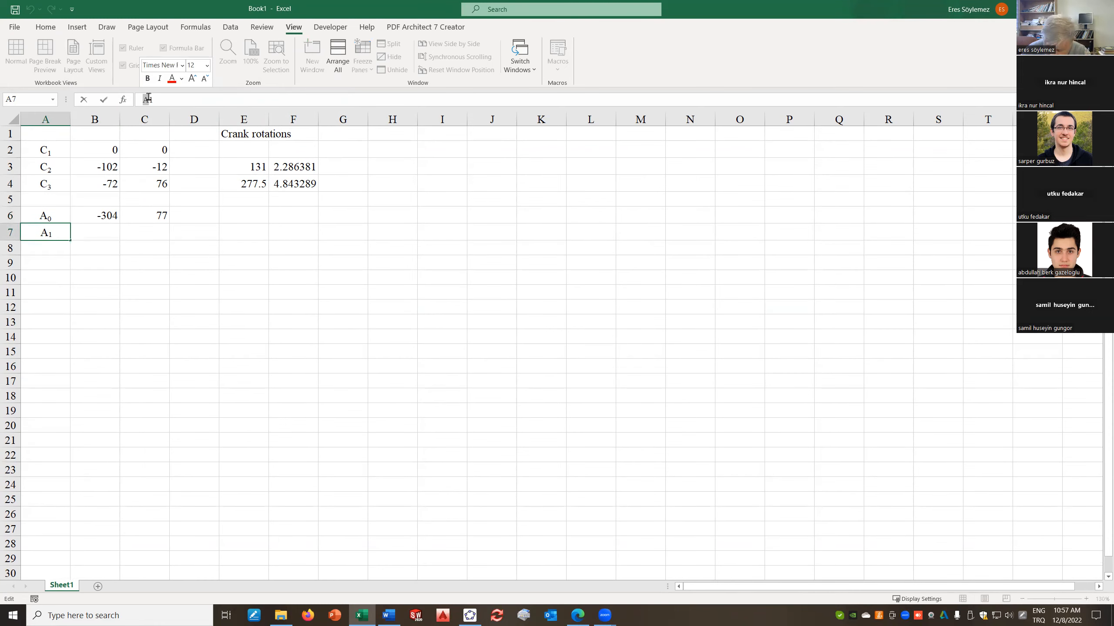
text(B)
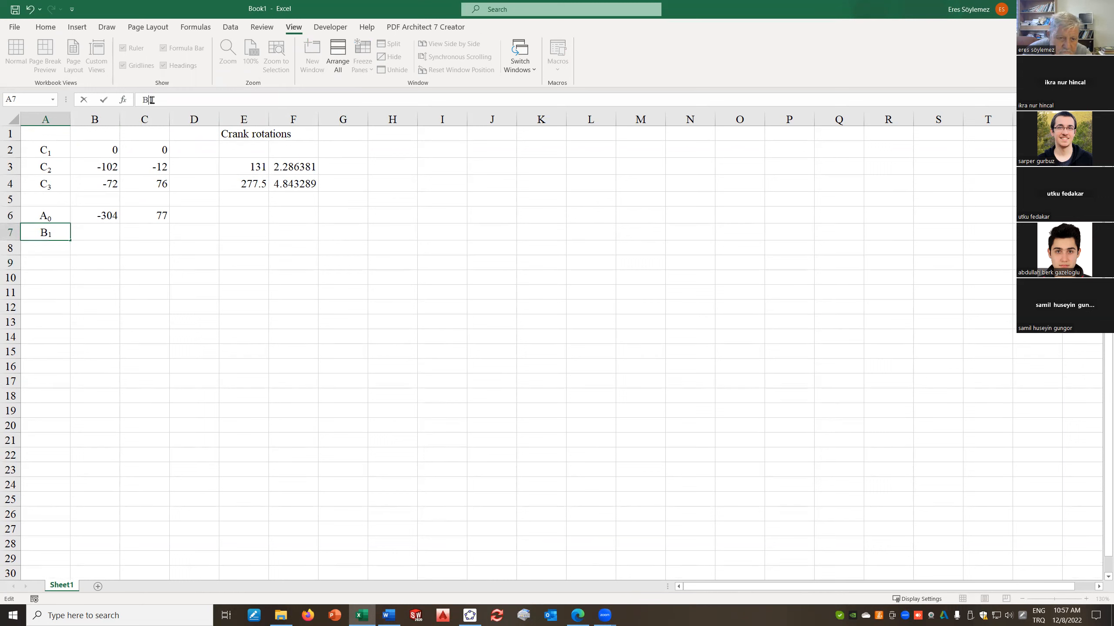
drag(149, 99, 185, 95)
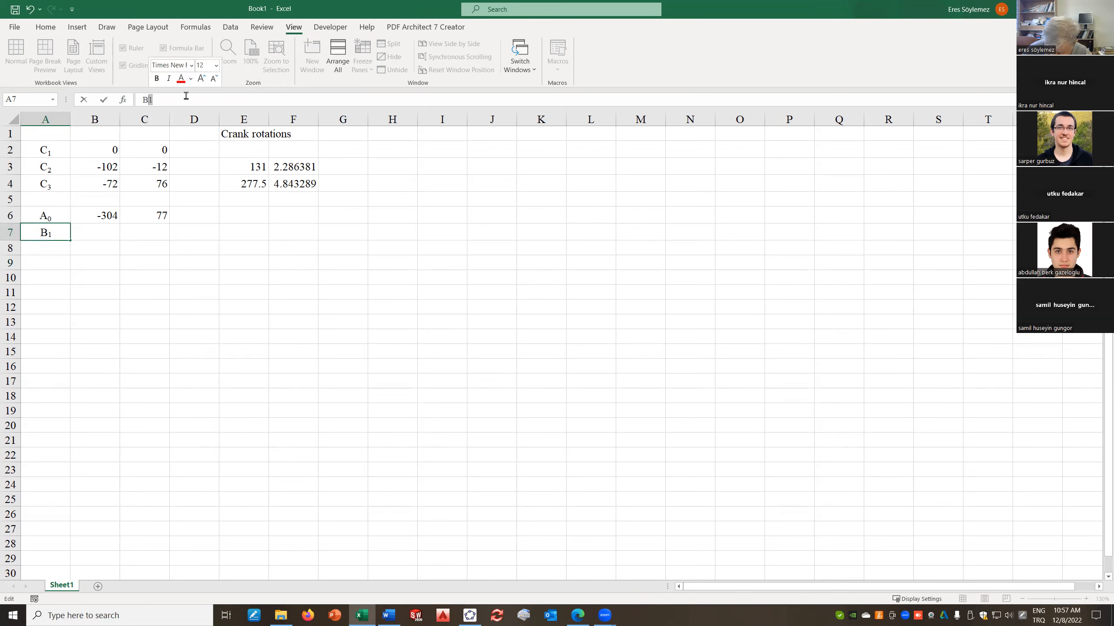
text(0)
key(ctrl+Return)
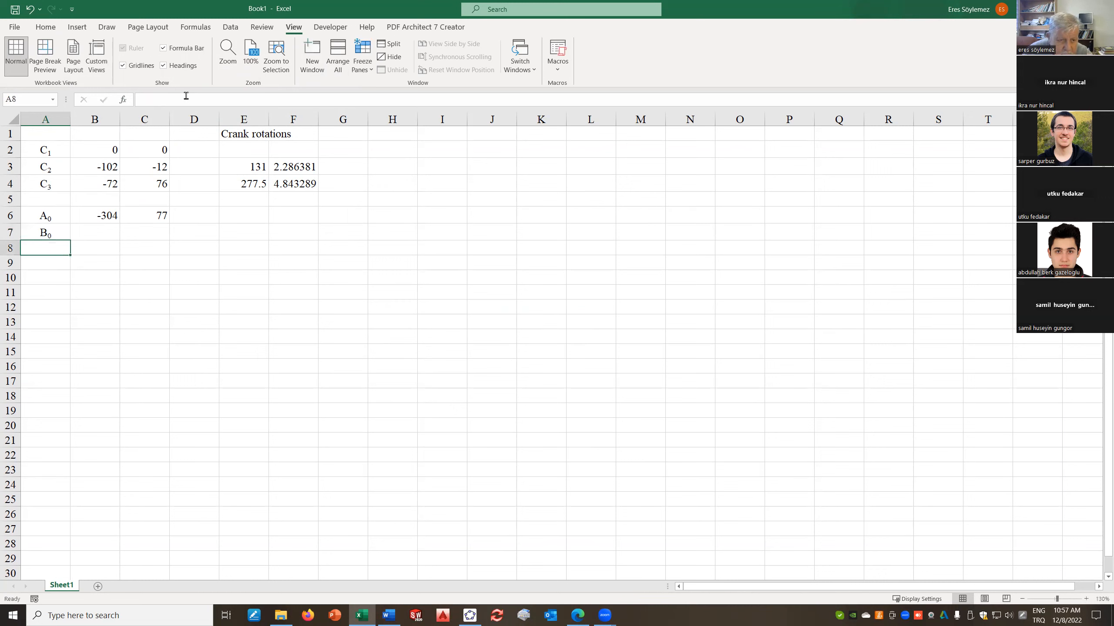
Enter the coordinates of point B0 as -178 in B7 and -13 in C7
click(110, 236)
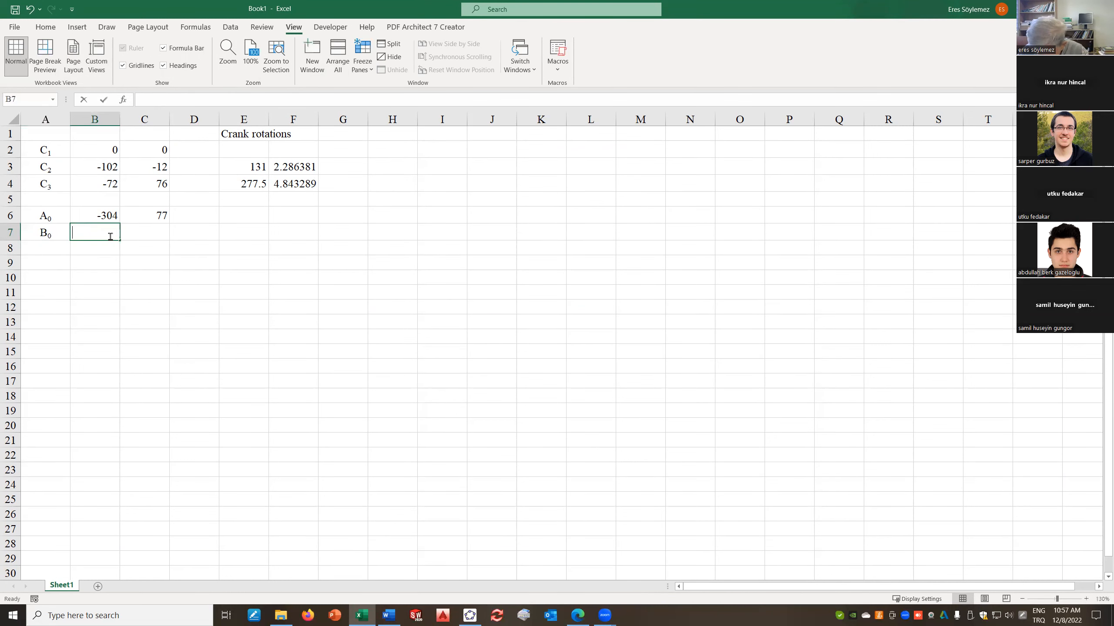
text(-178)
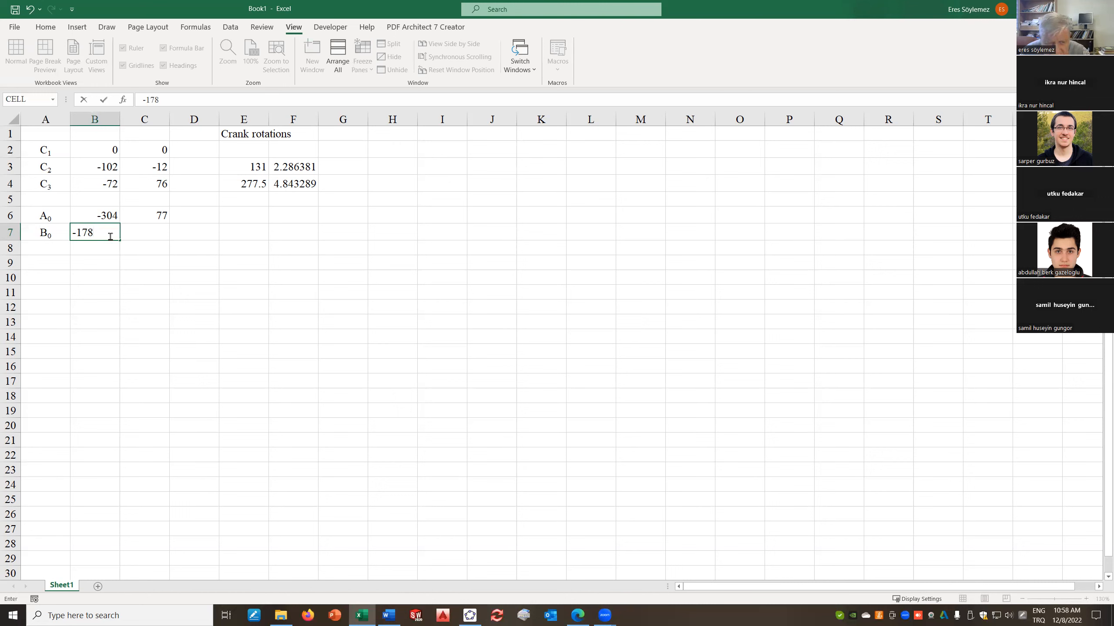
click(152, 231)
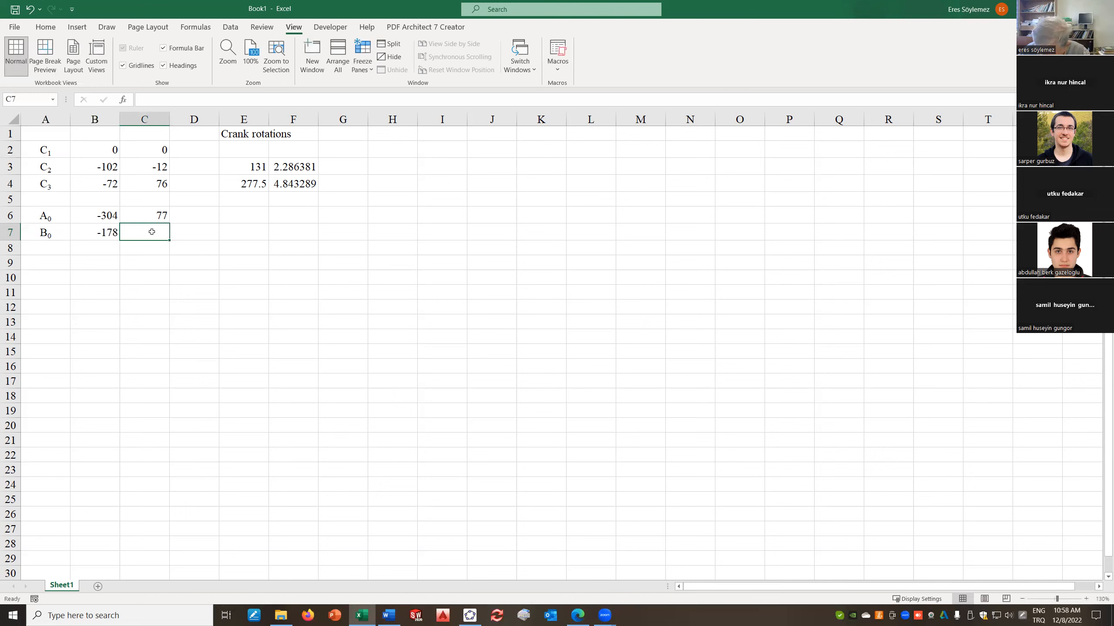
text(-13)
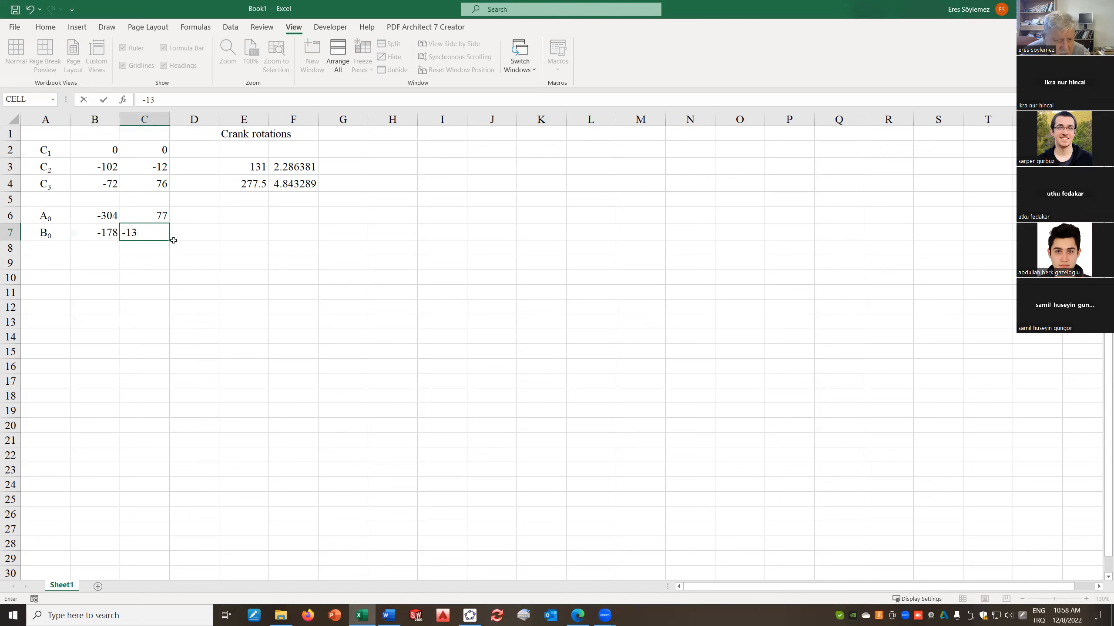
click(155, 277)
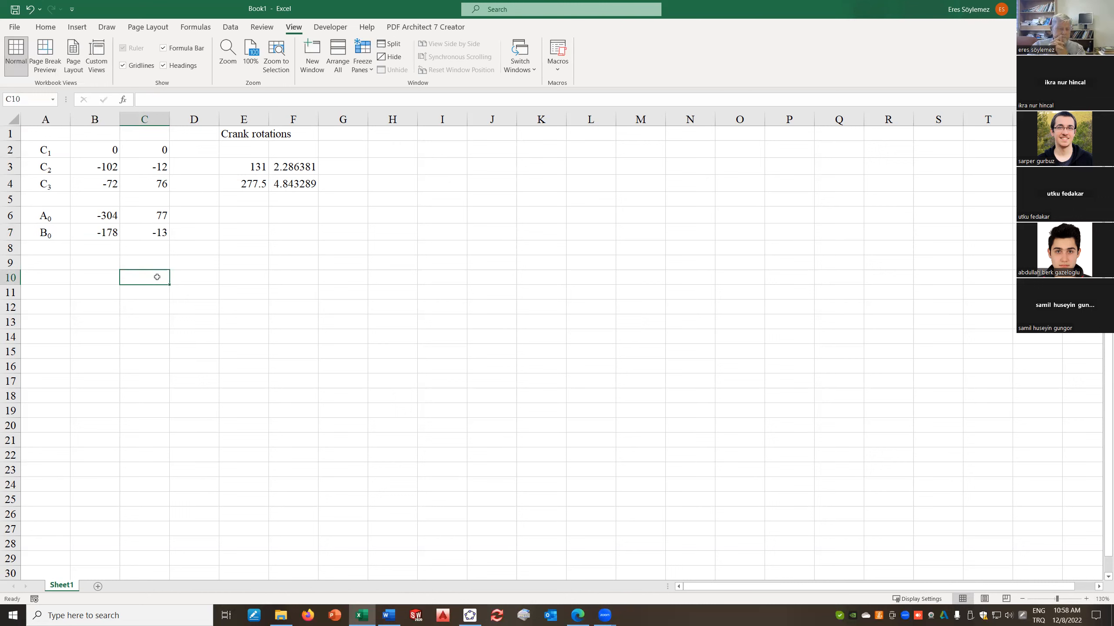
Import the ThreePositionsNew BAS file from the Fourpos folder into Book1's Visual Basic project
click(284, 257)
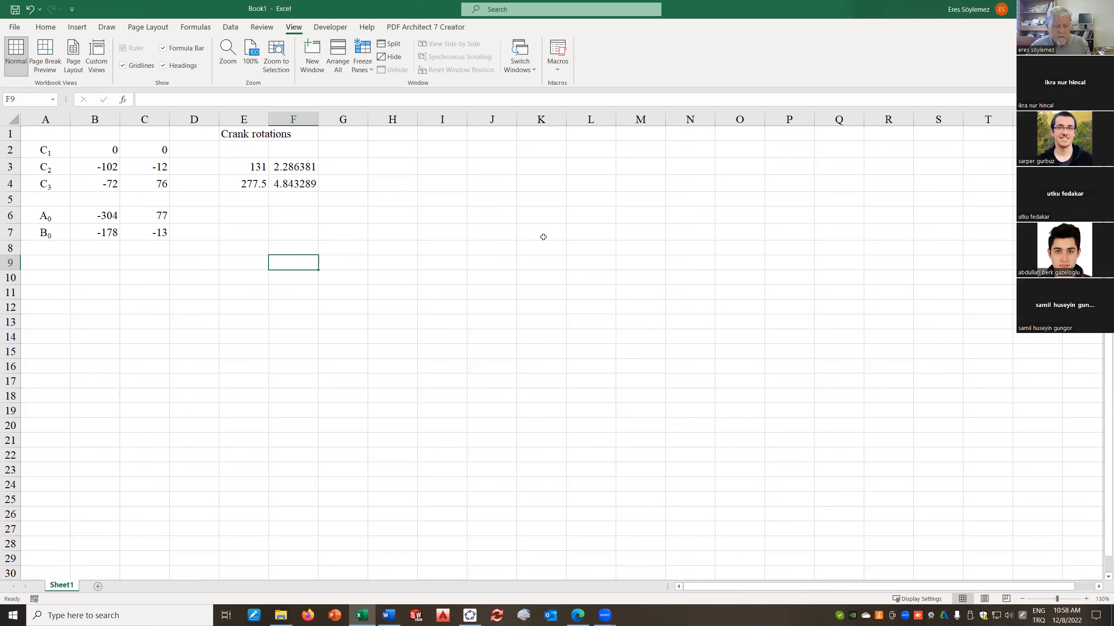
drag(300, 217, 351, 216)
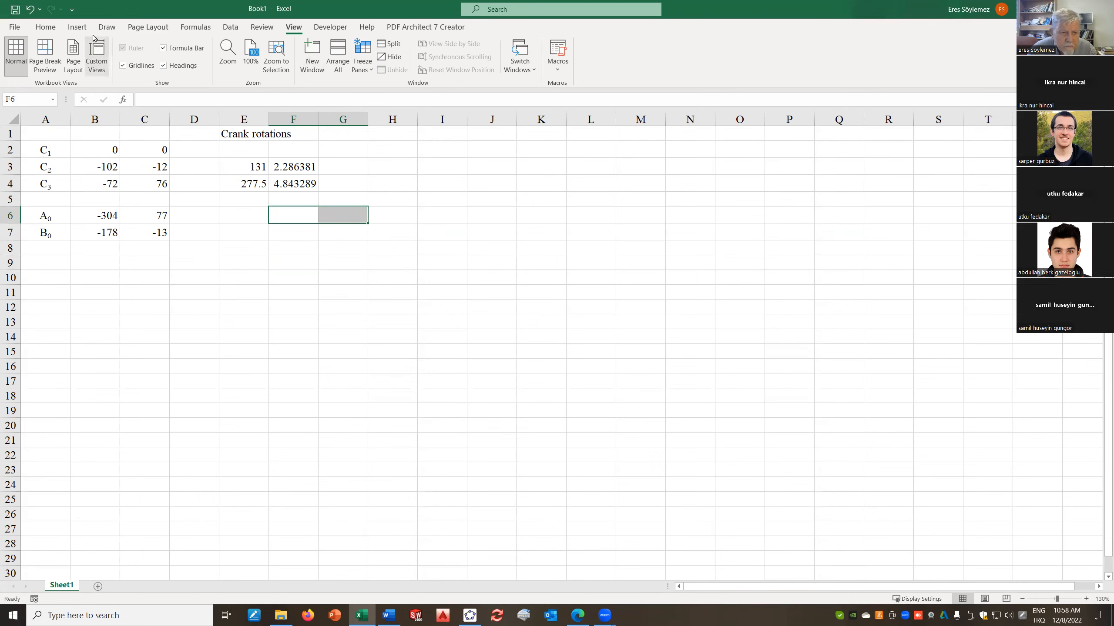
double_click(202, 11)
click(369, 91)
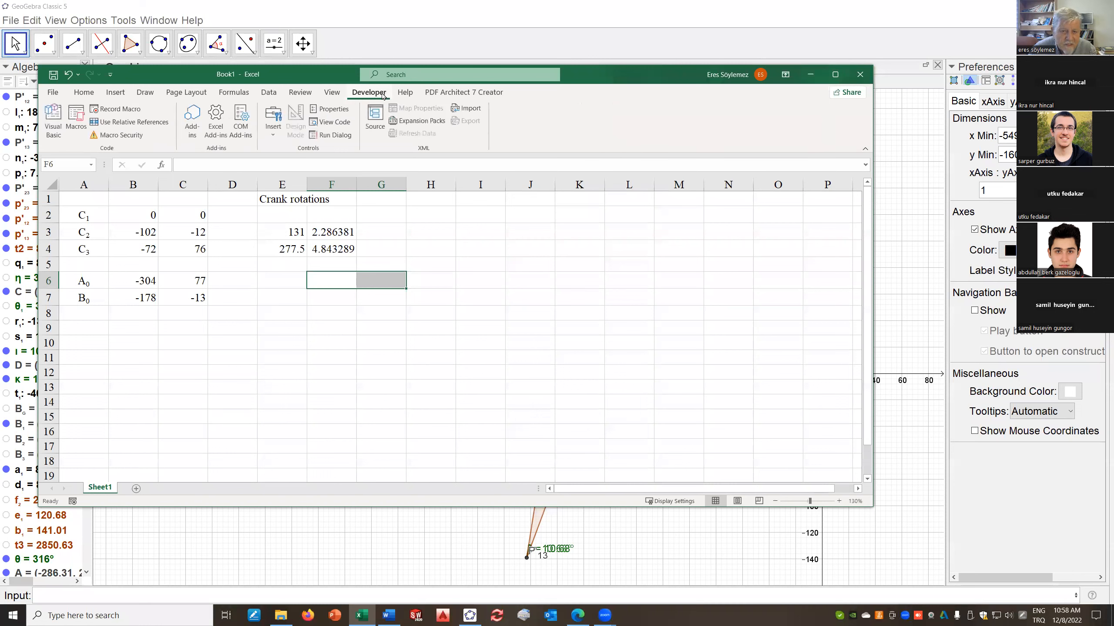
click(56, 117)
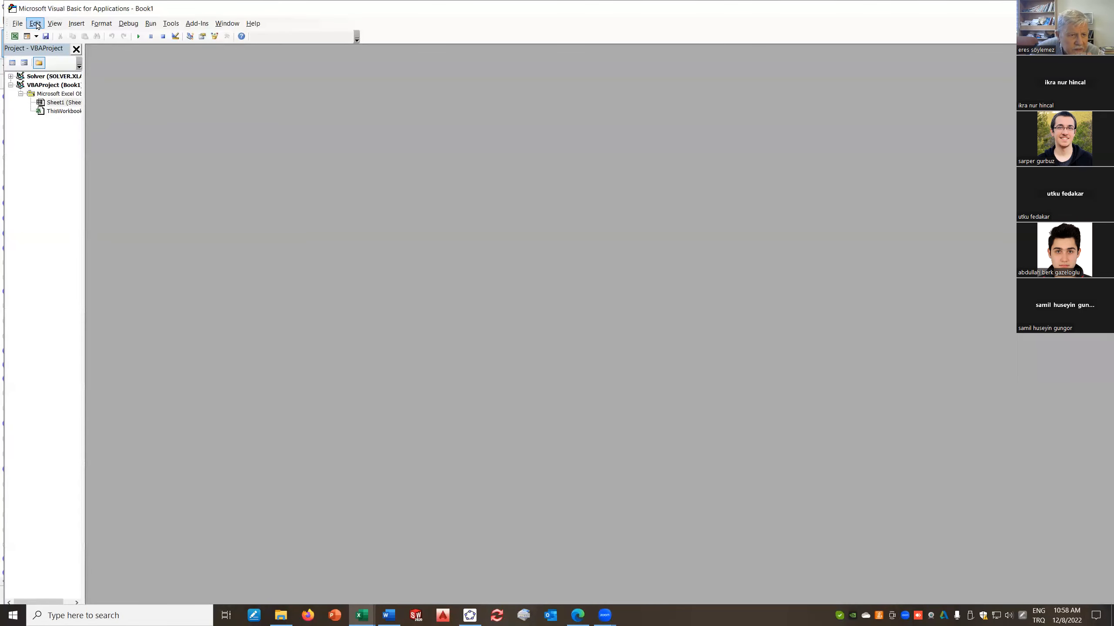
click(17, 24)
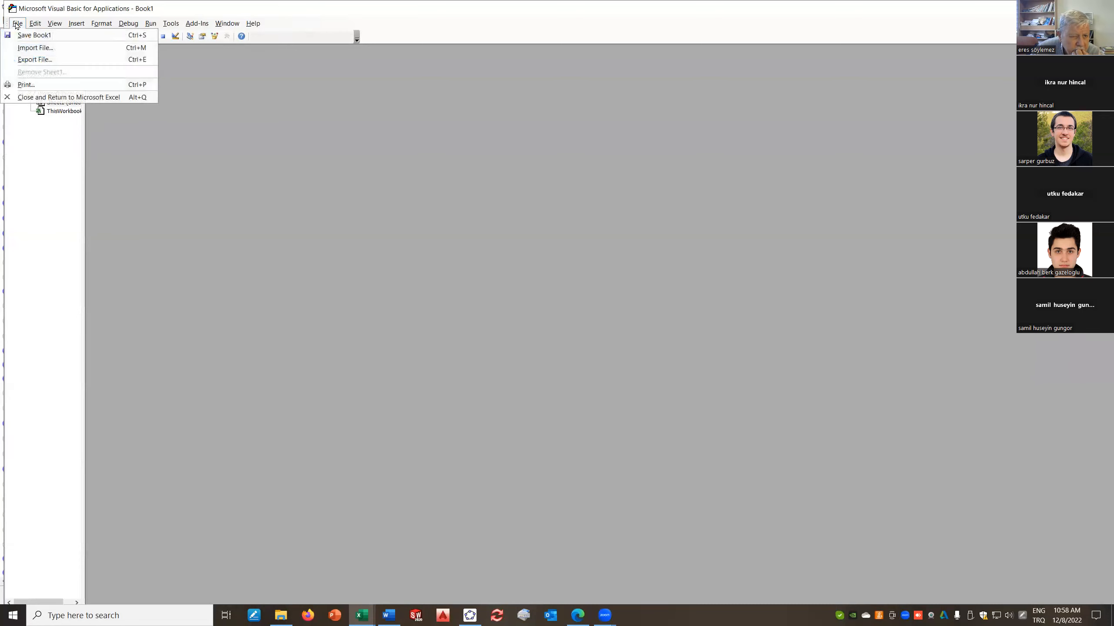
click(36, 48)
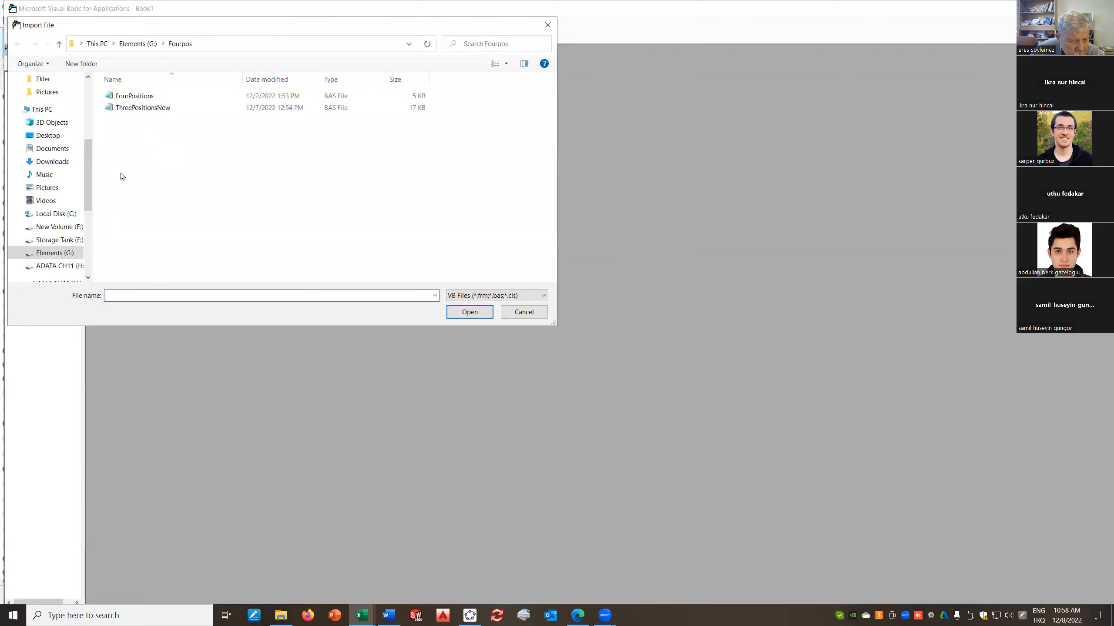
click(125, 109)
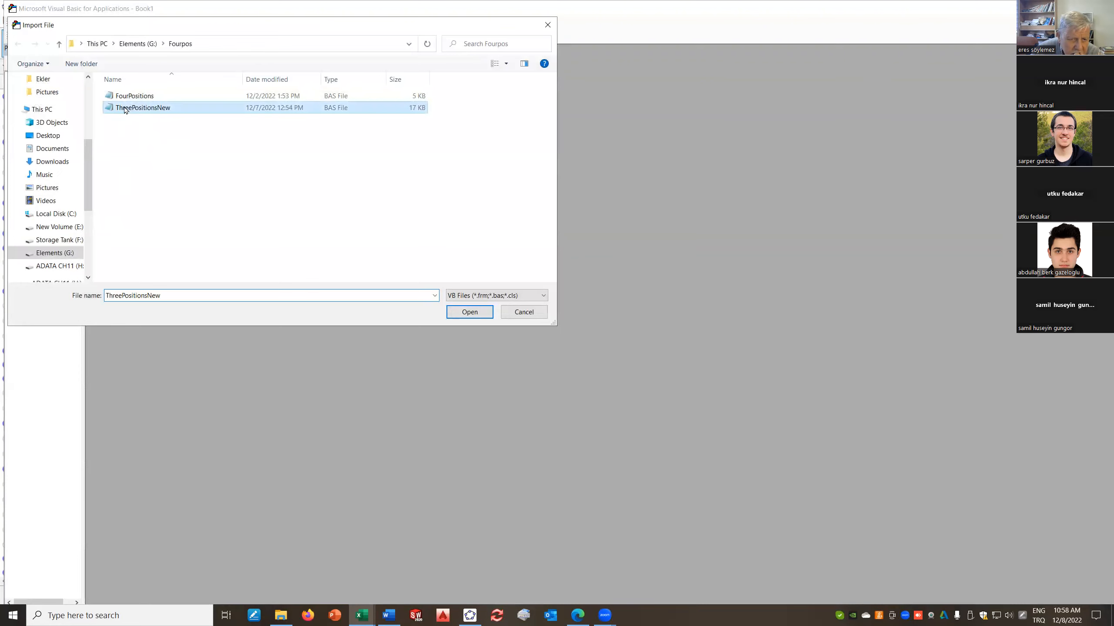
click(469, 312)
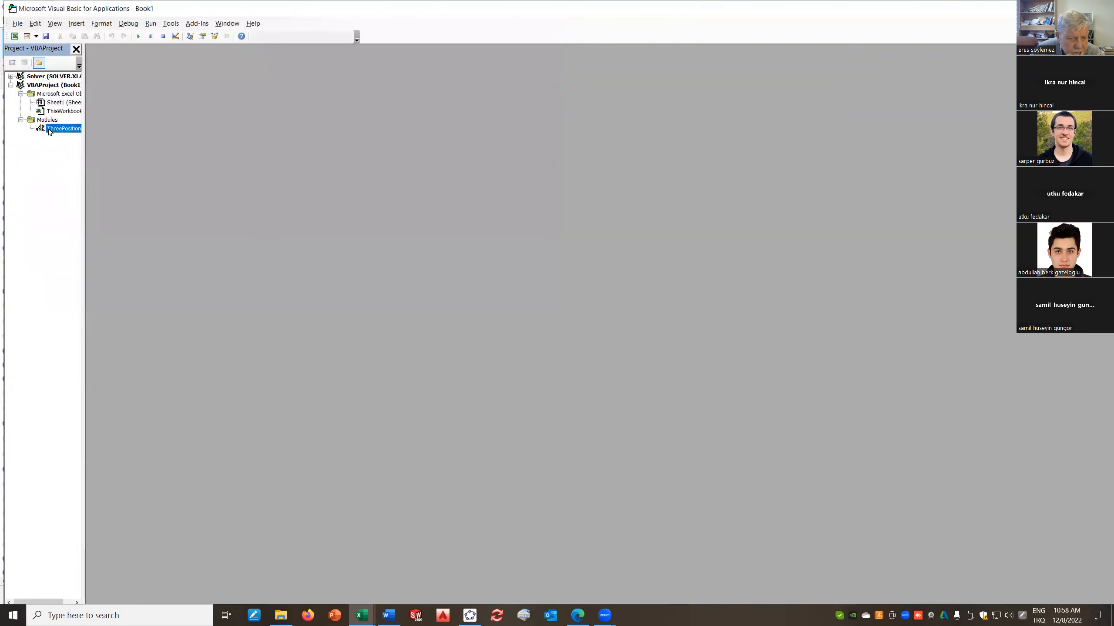
Open the imported ThreePositions module and examine the code and comment of the ThreePosition2_FixedPivot function
double_click(50, 130)
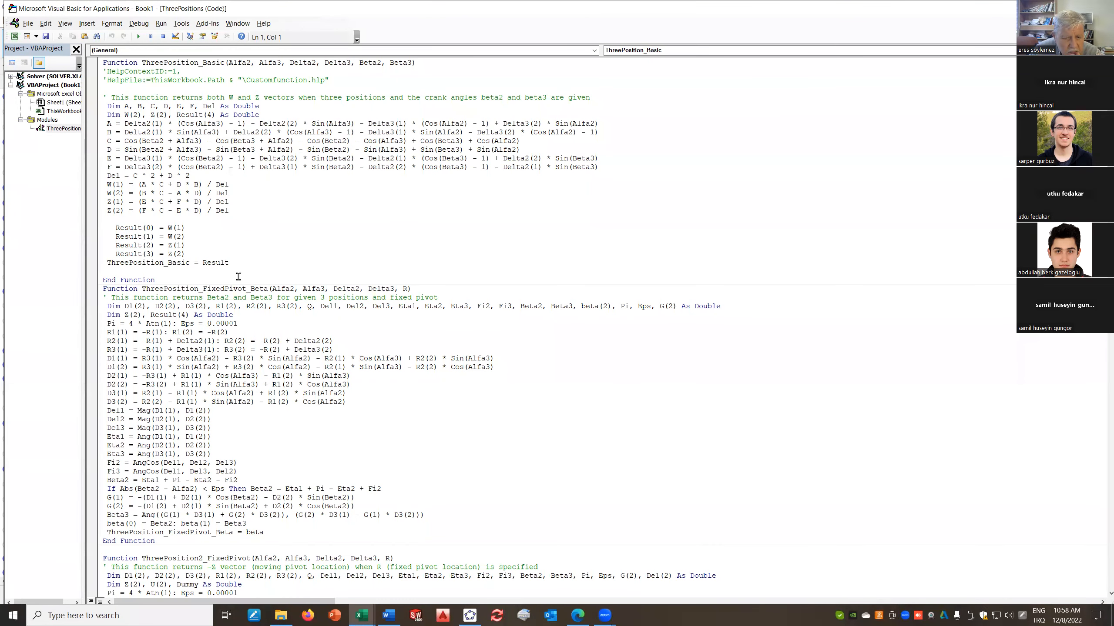
scroll(263, 300, down, 2)
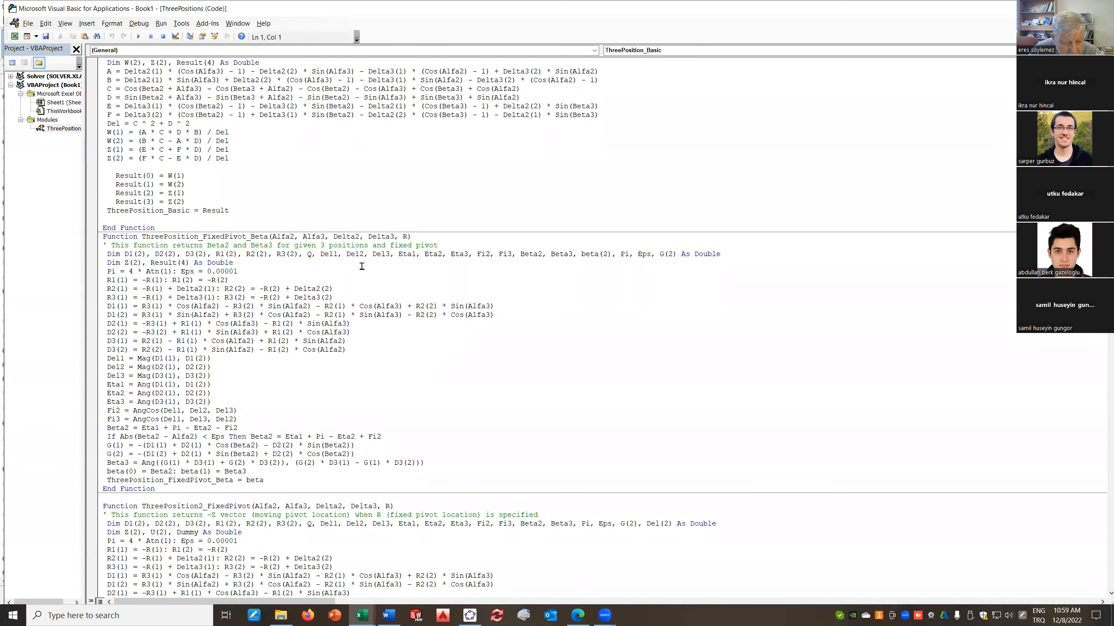
scroll(361, 267, down, 3)
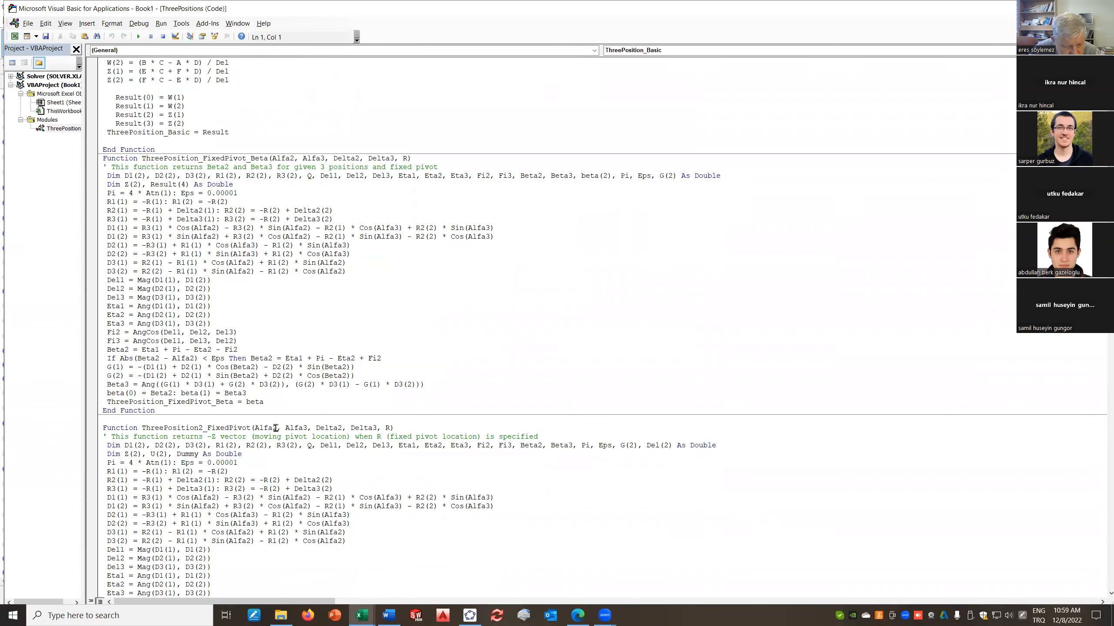
scroll(275, 433, down, 5)
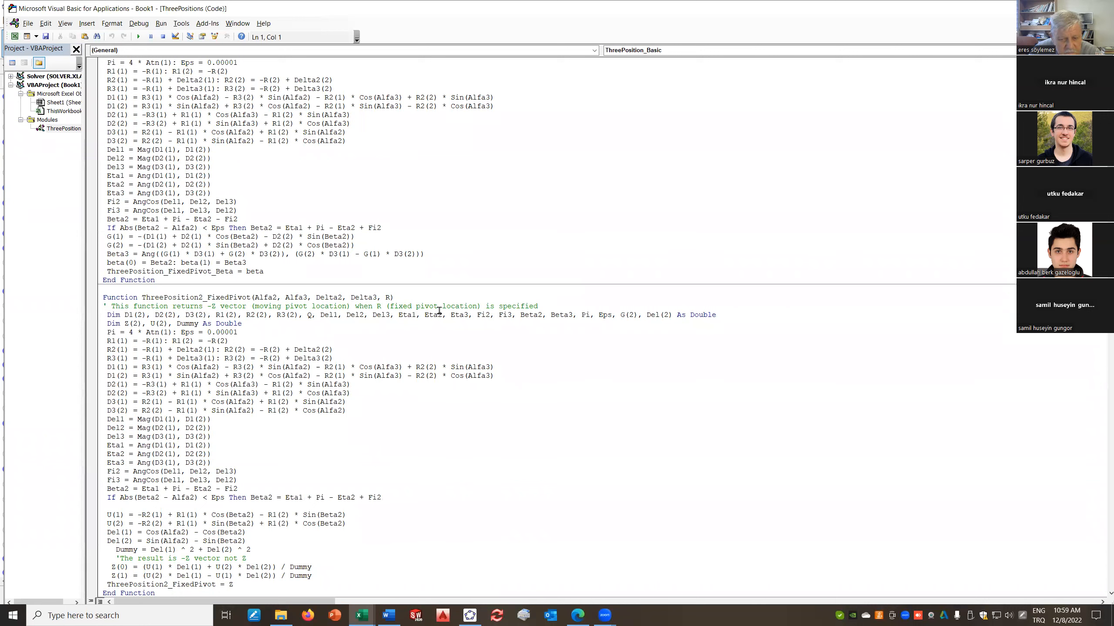
click(564, 305)
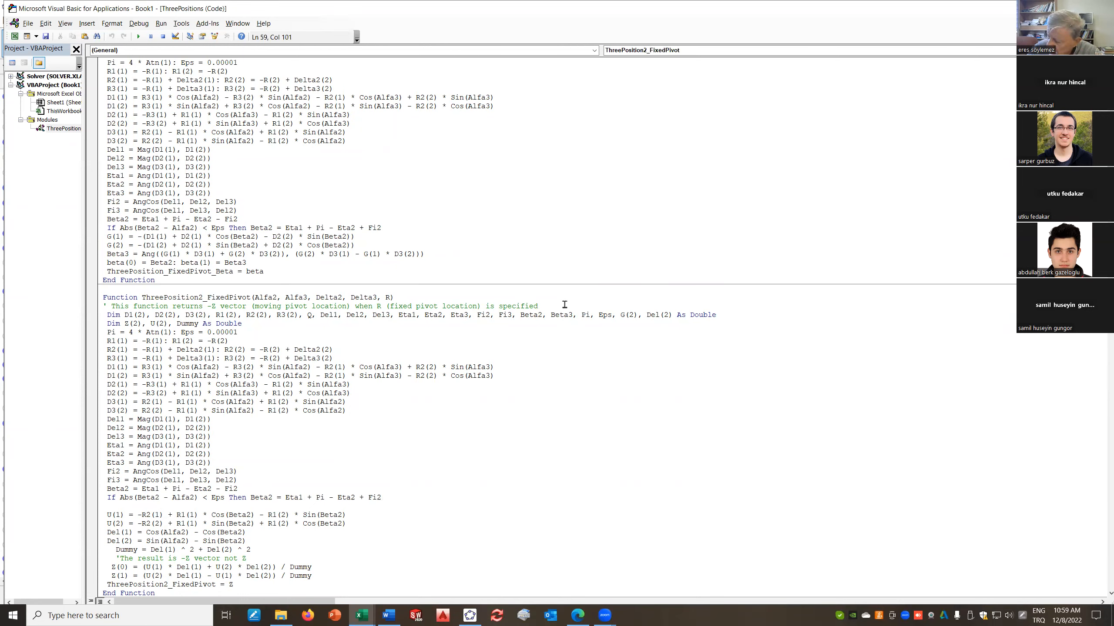
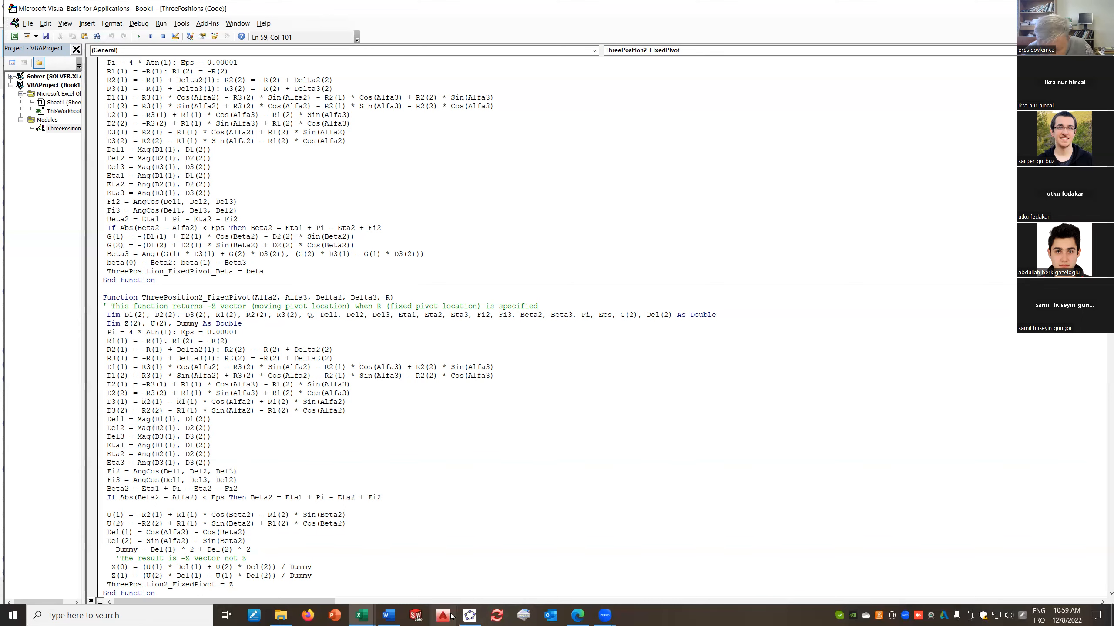
Switch to GeoGebra to check the coordinates of point A, and return to the ThreePosition2_FixedPivot code in the Visual Basic editor
click(469, 616)
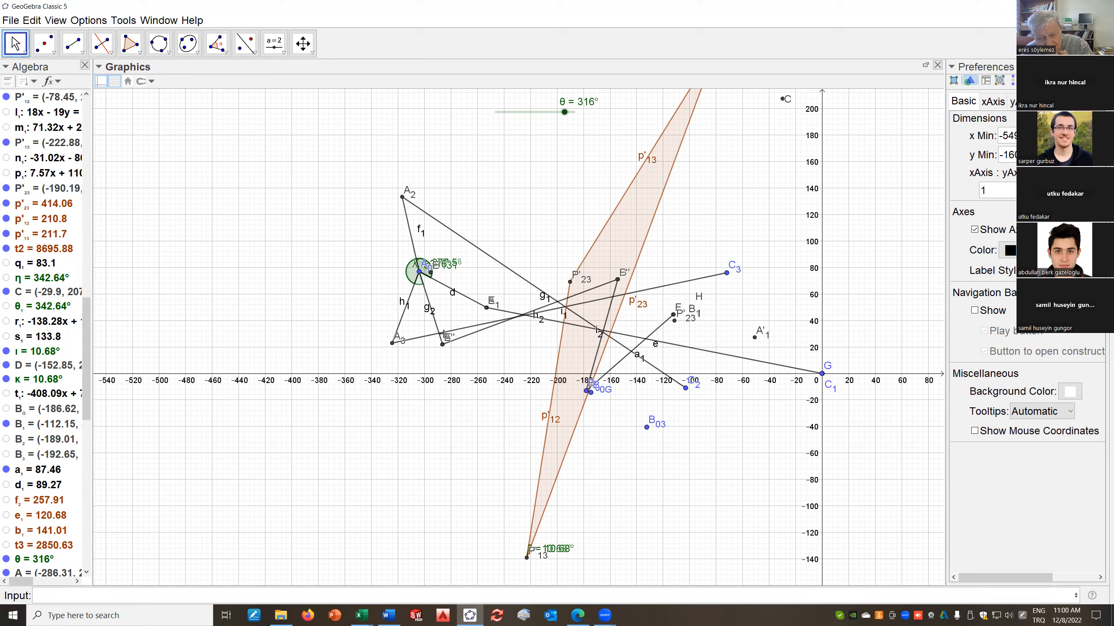
mouse_move(447, 349)
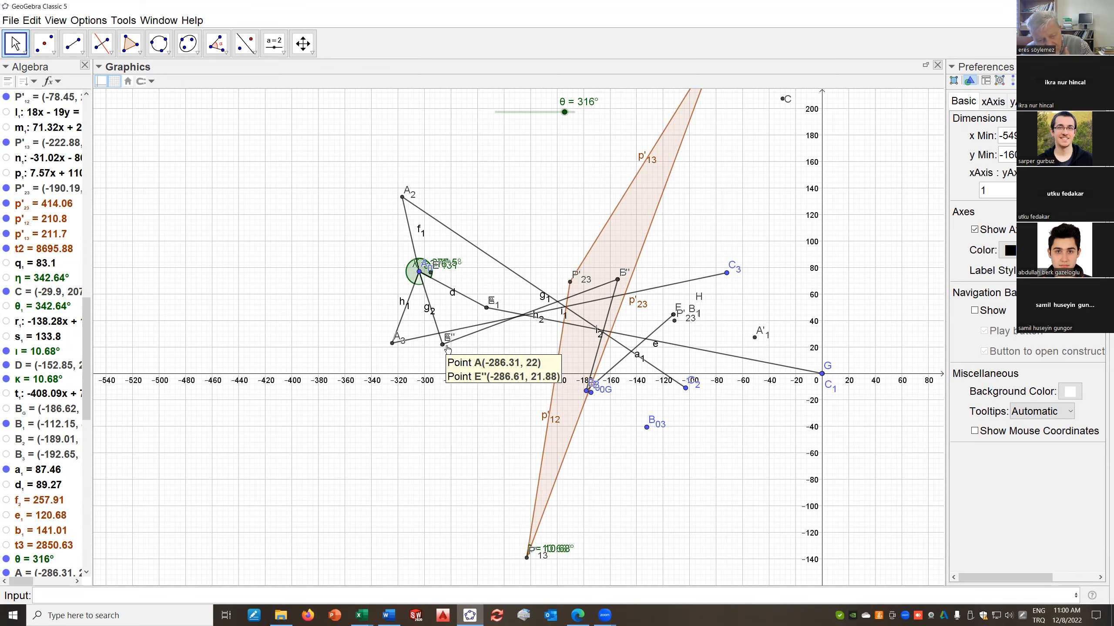
key(alt+Tab)
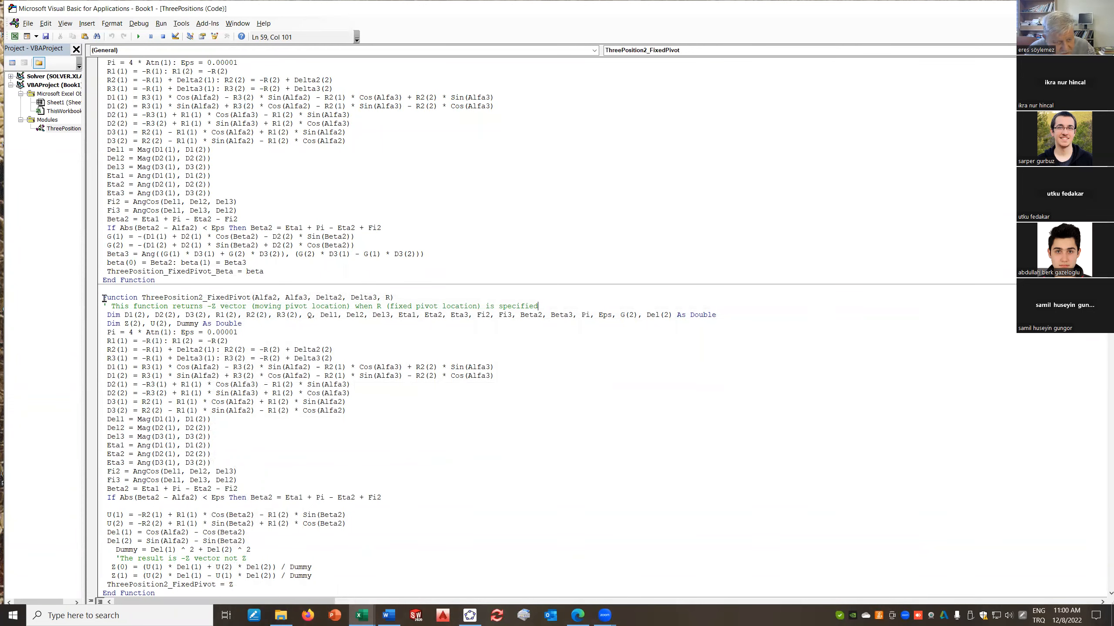
scroll(249, 440, down, 7)
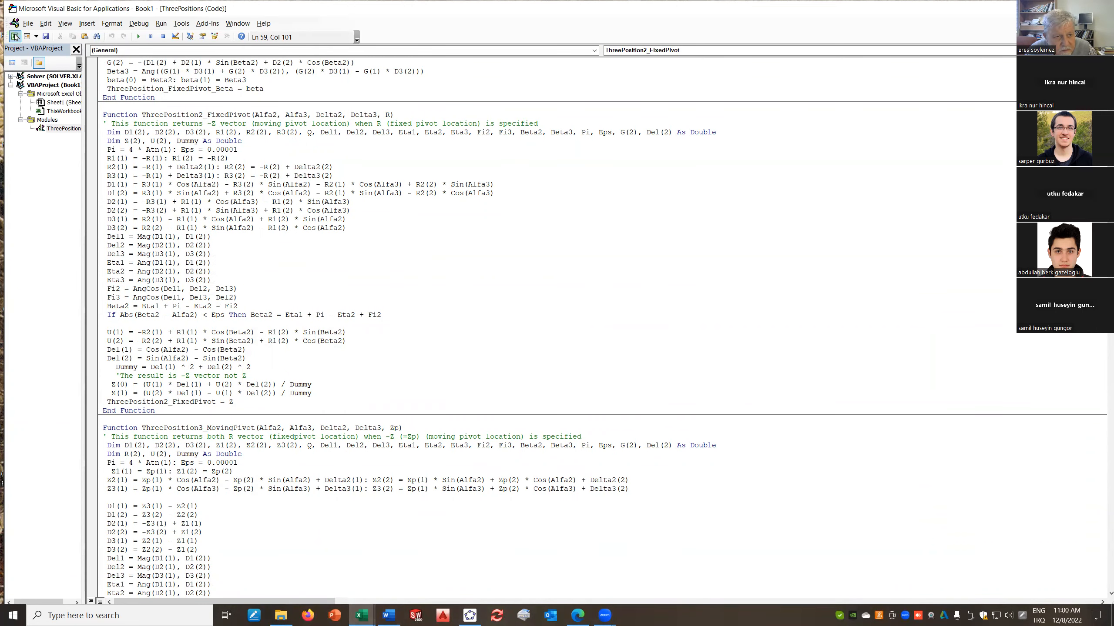
Switch to the Book1 worksheet and label cell E5 as -Z, entered as text
click(361, 615)
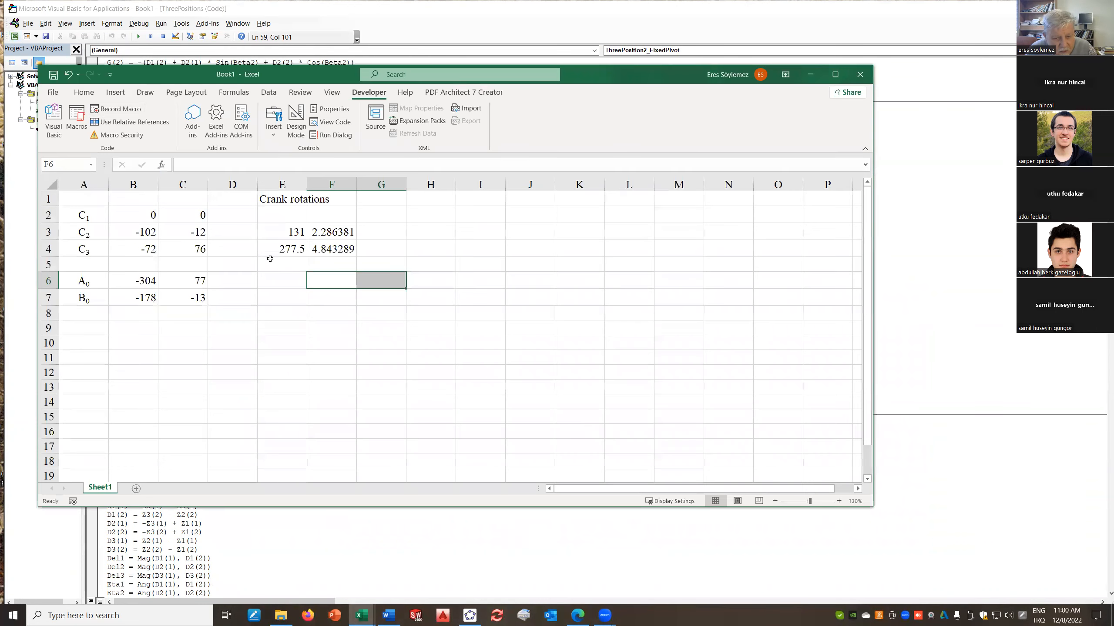
click(324, 264)
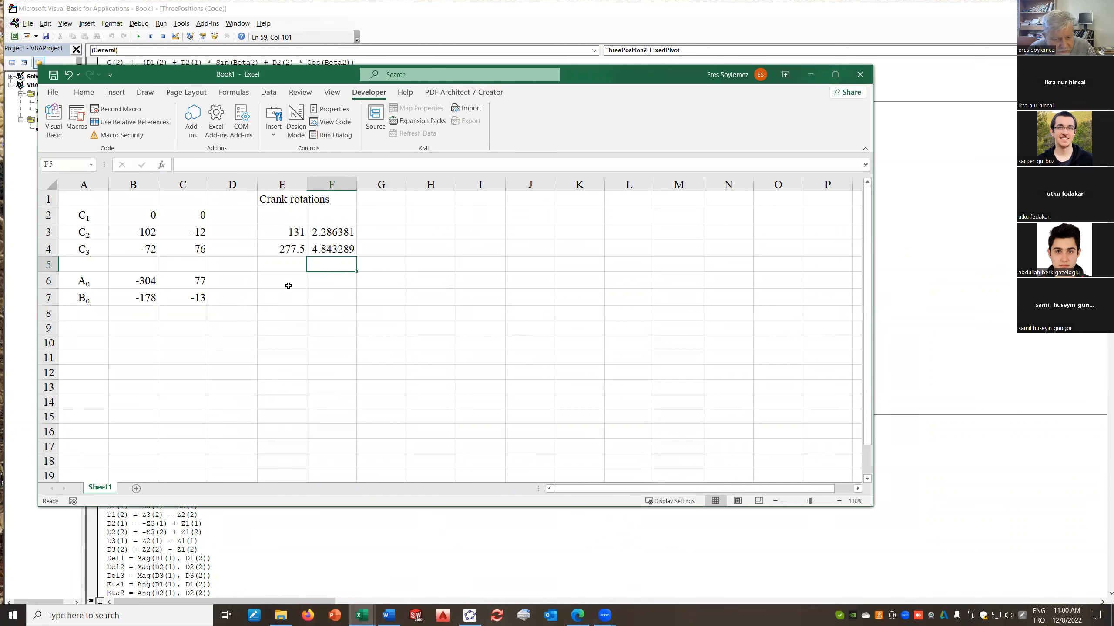
click(278, 265)
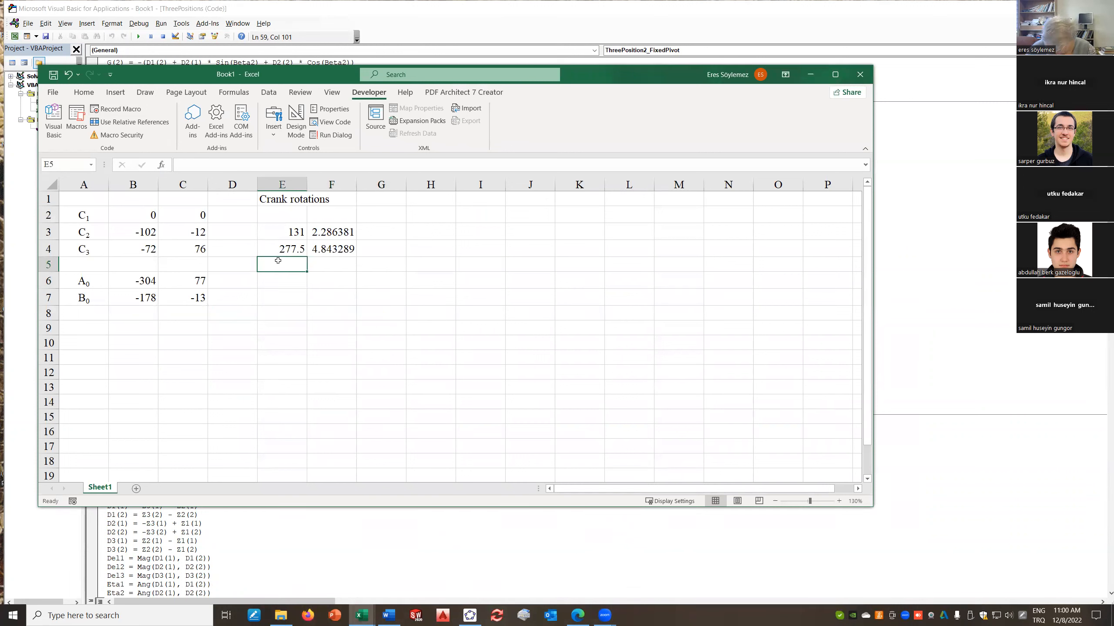
text(_Z)
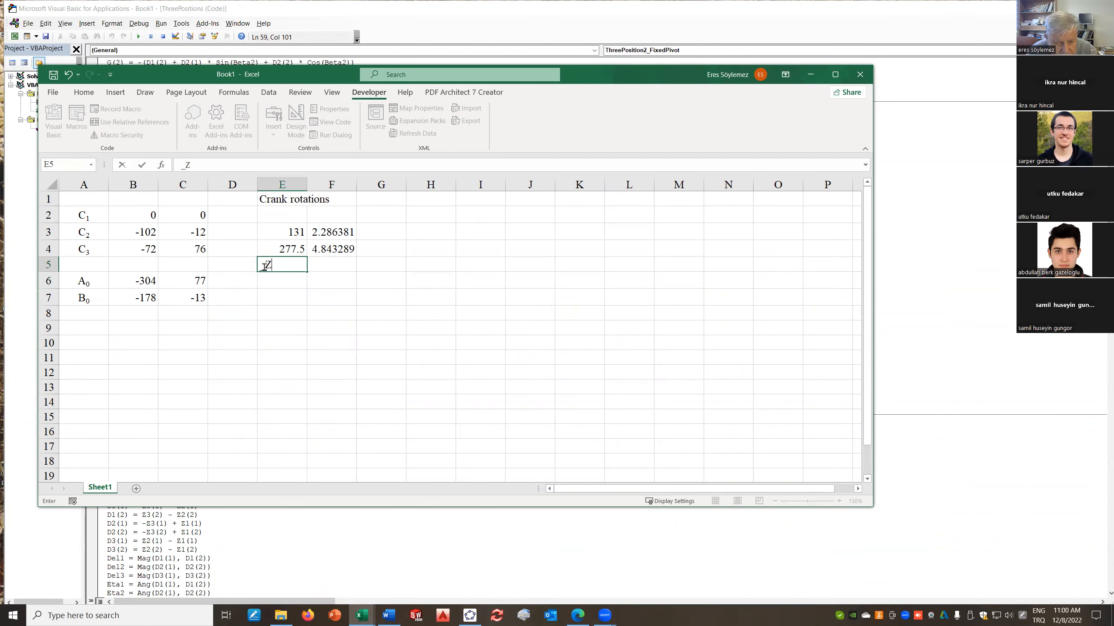
click(272, 261)
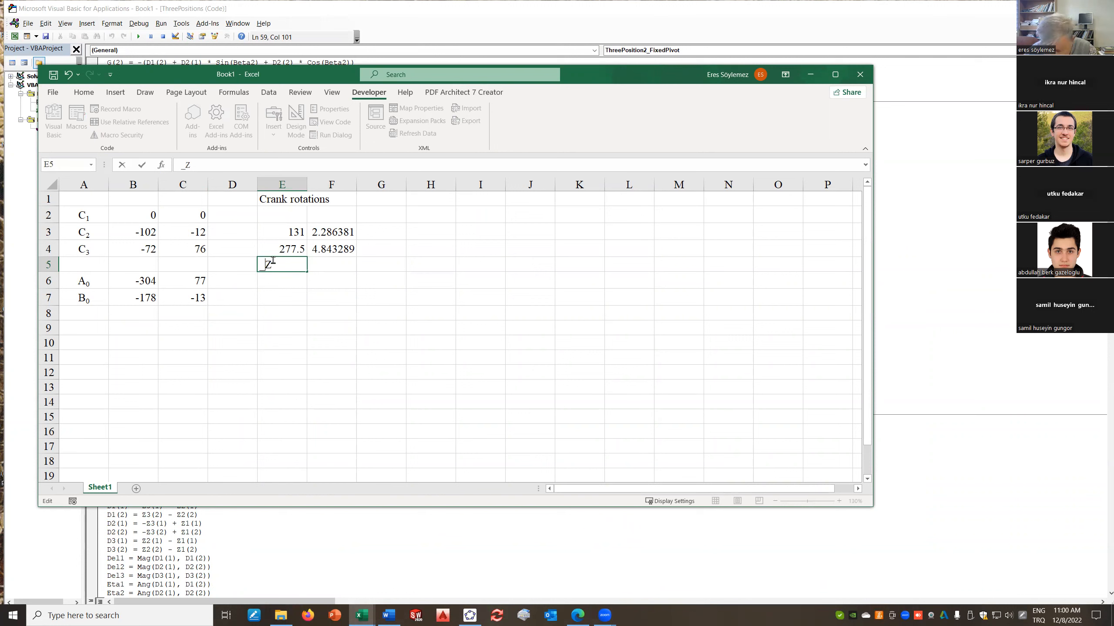
key(BackSpace)
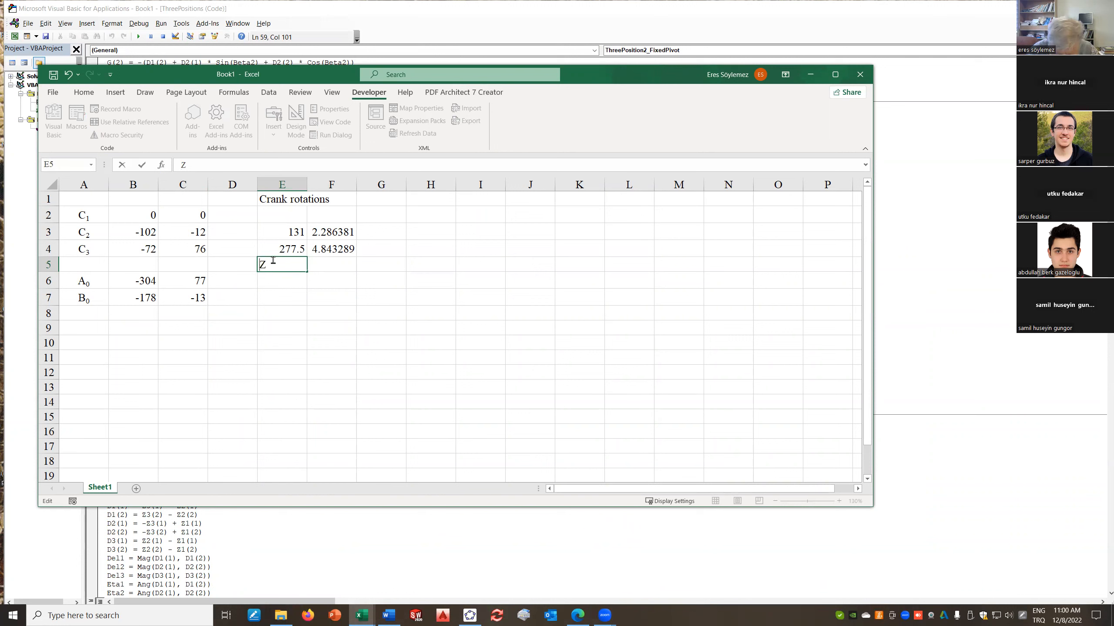
text('-)
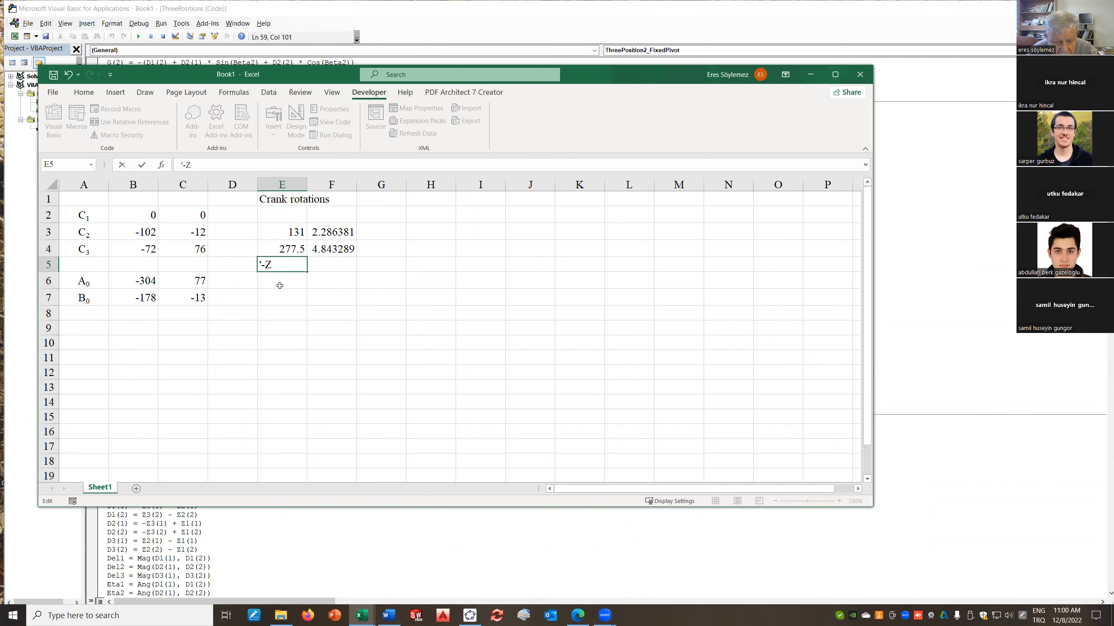
key(Return)
Insert the user-defined function ThreePosition2_FixedPivot for the cell range E6:F6
drag(279, 284, 323, 285)
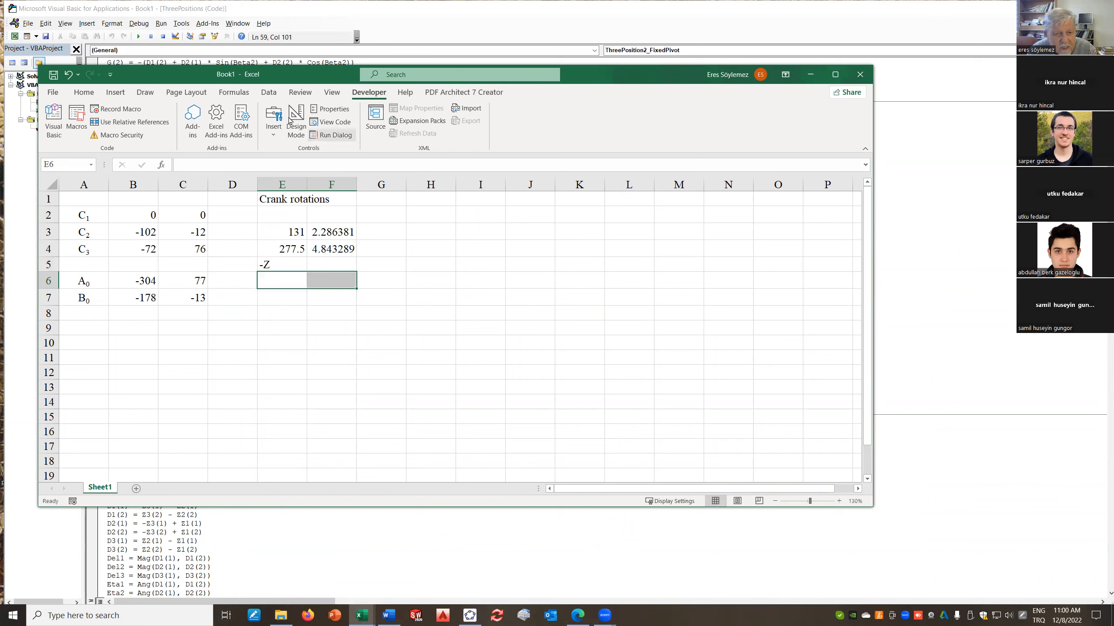
click(161, 165)
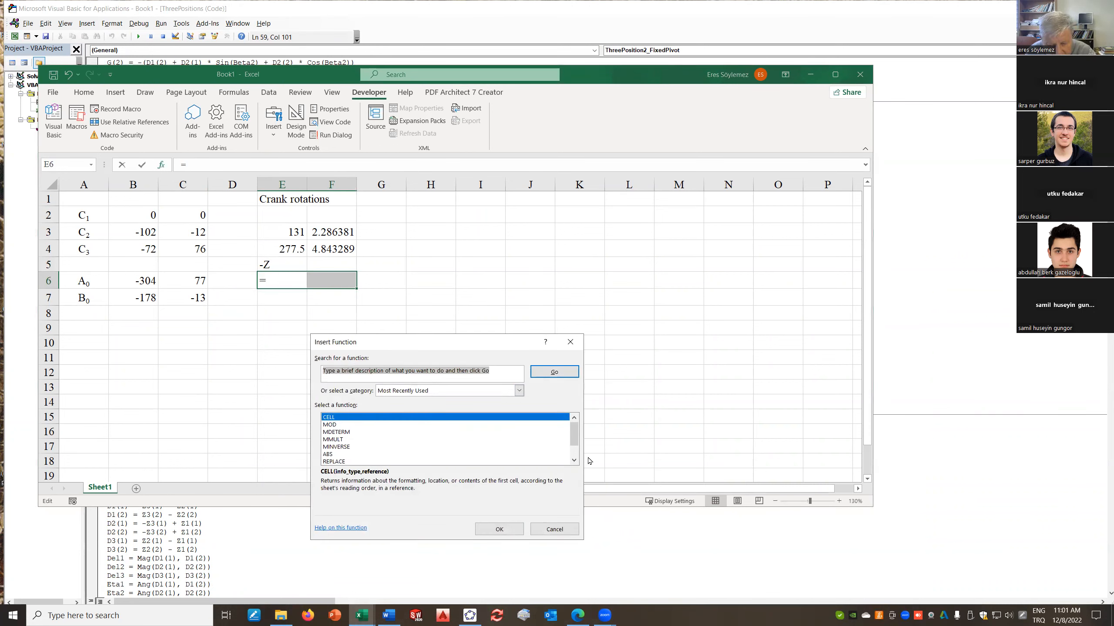
click(573, 460)
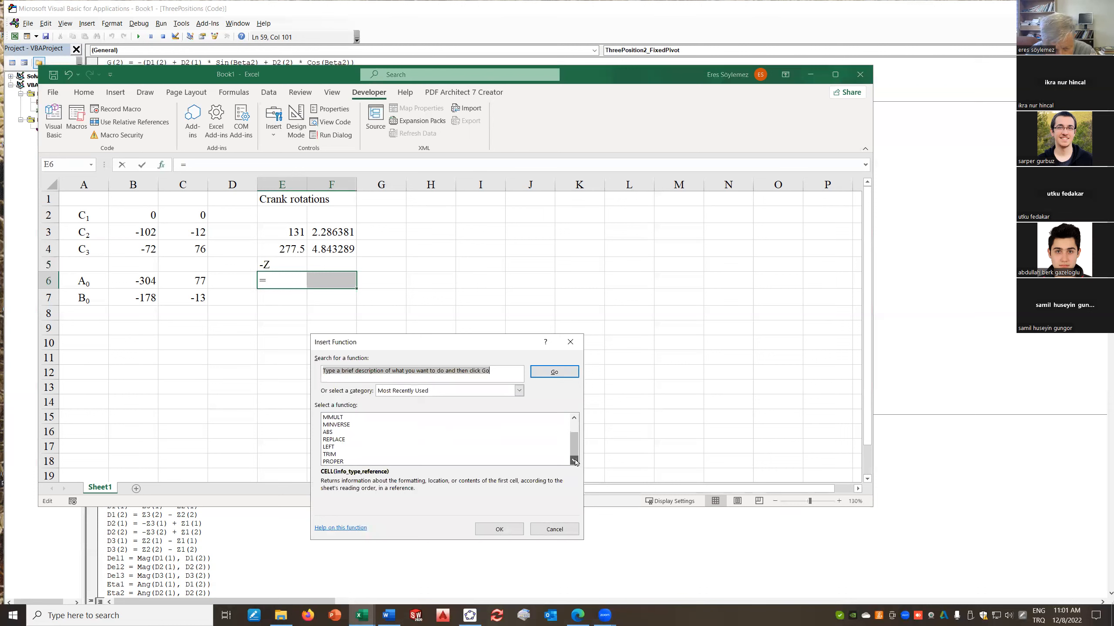
click(519, 390)
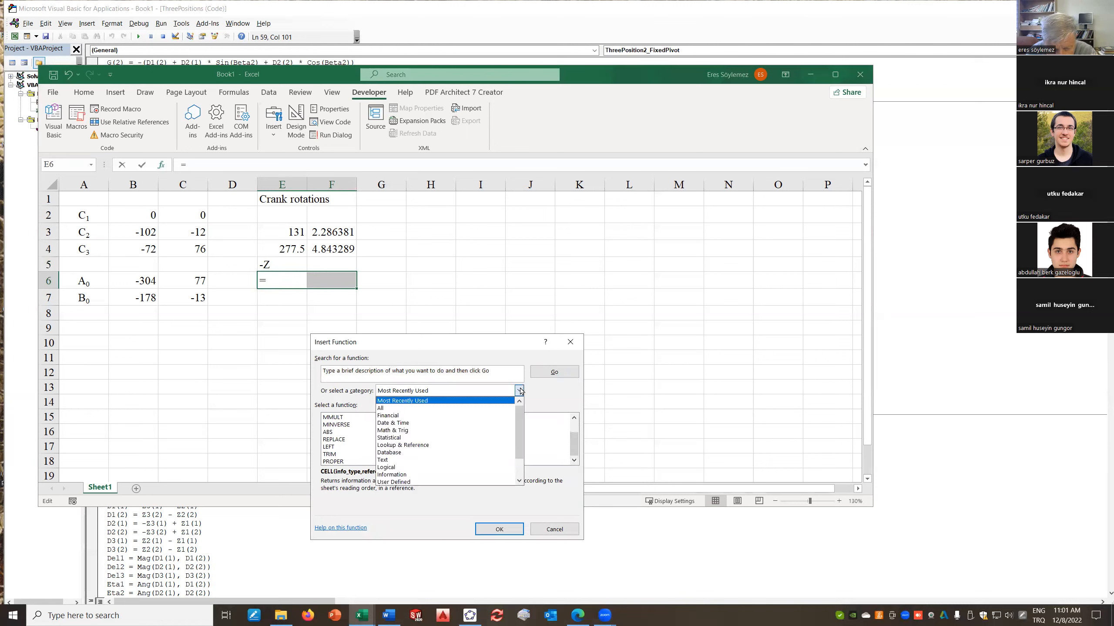
click(394, 481)
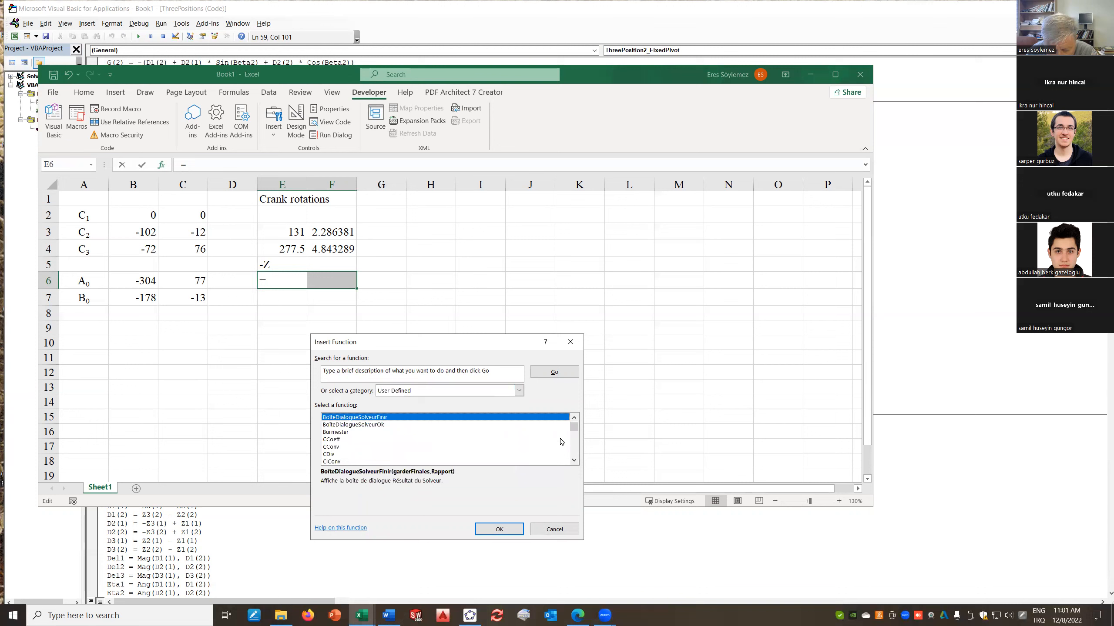
drag(574, 427, 570, 463)
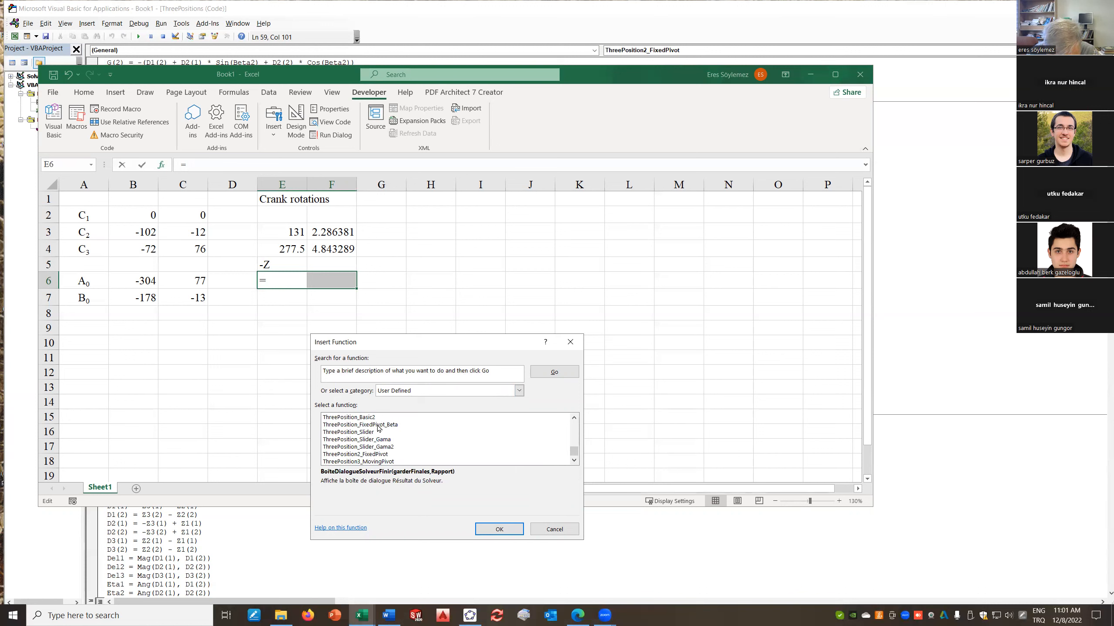
click(380, 455)
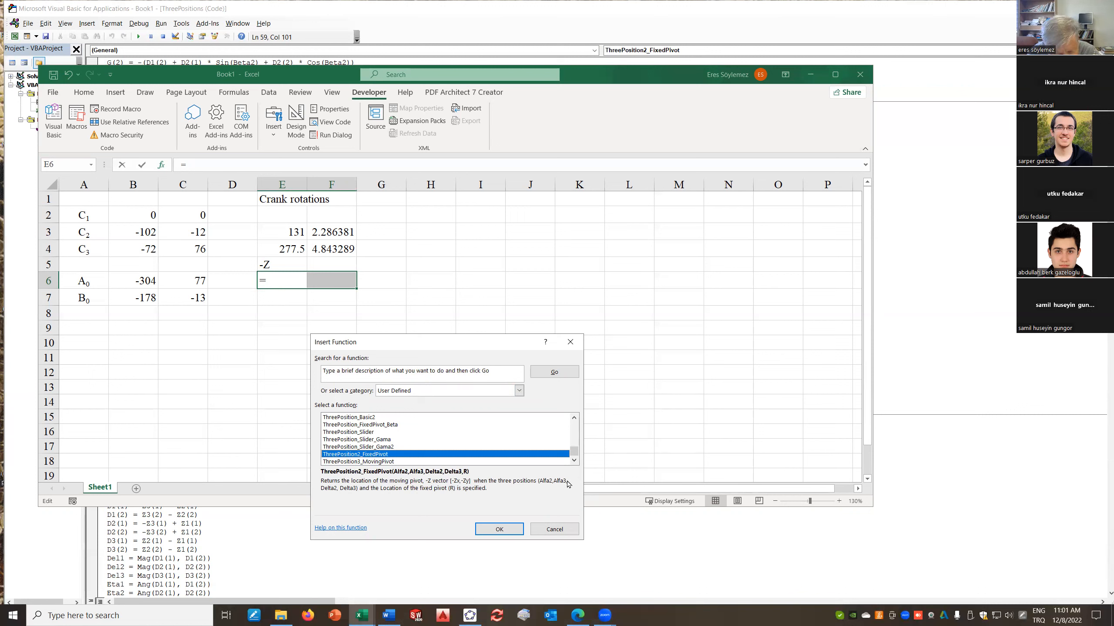
click(500, 530)
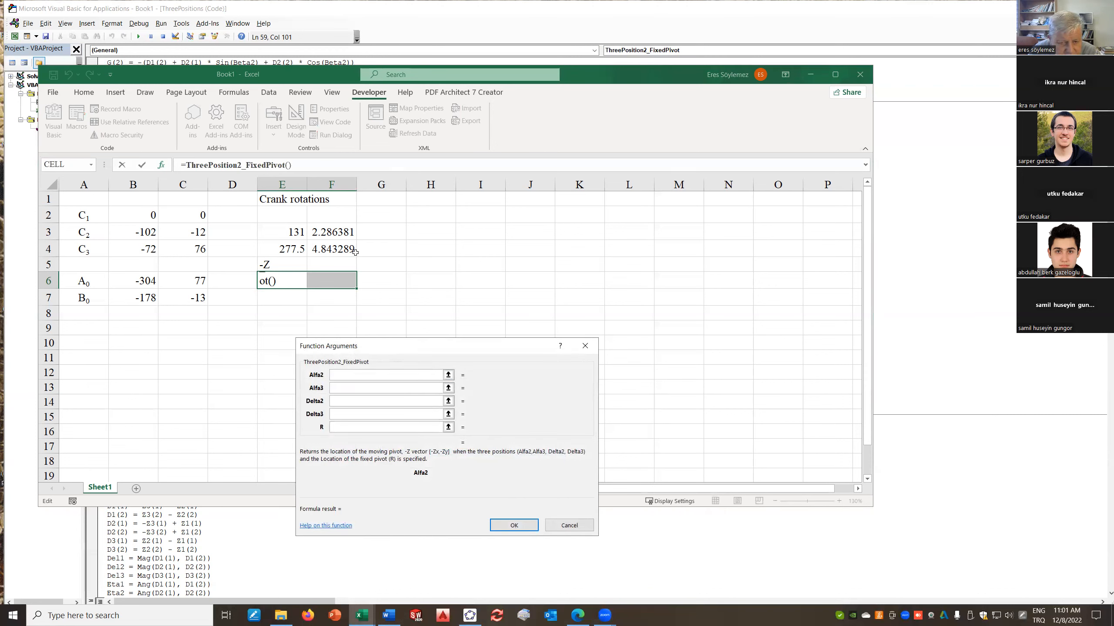
Set the function's Alfa2 to F3, Alfa3 to F4, Delta2 to B3:C3, Delta3 to B4:C4 and R to B6:C6, entering it as an array formula
click(340, 233)
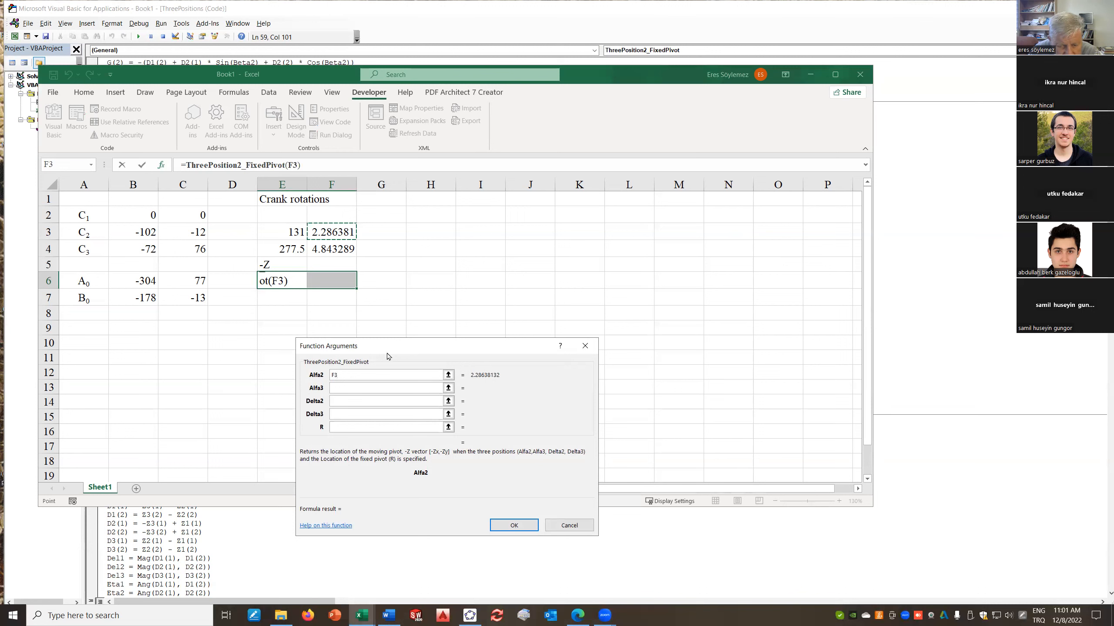
click(336, 388)
click(325, 249)
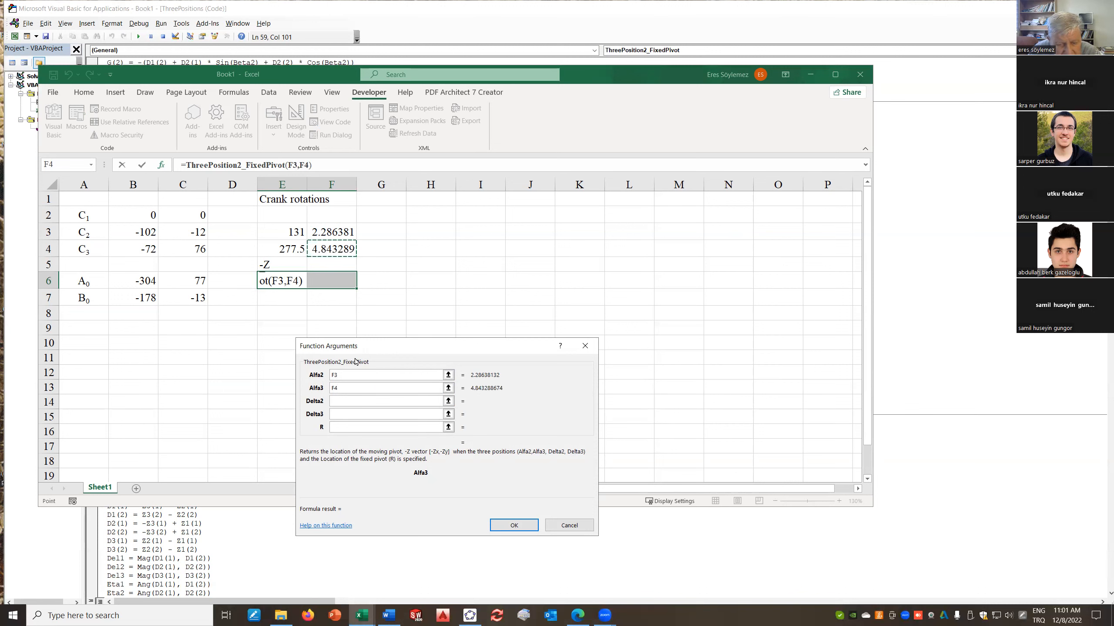
click(343, 405)
drag(132, 236, 188, 233)
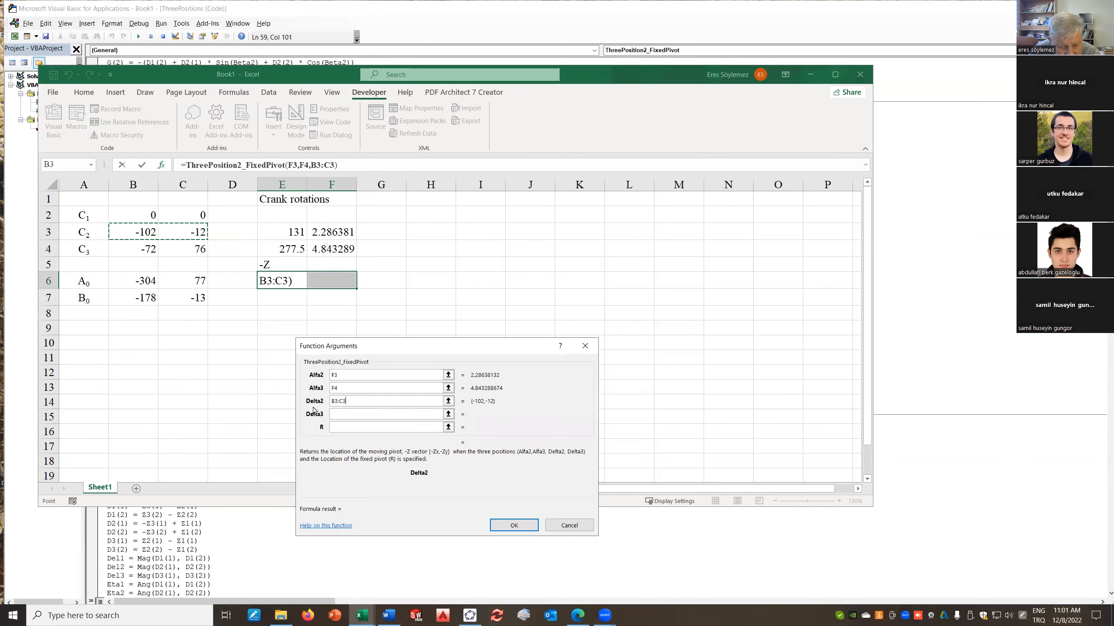
click(338, 414)
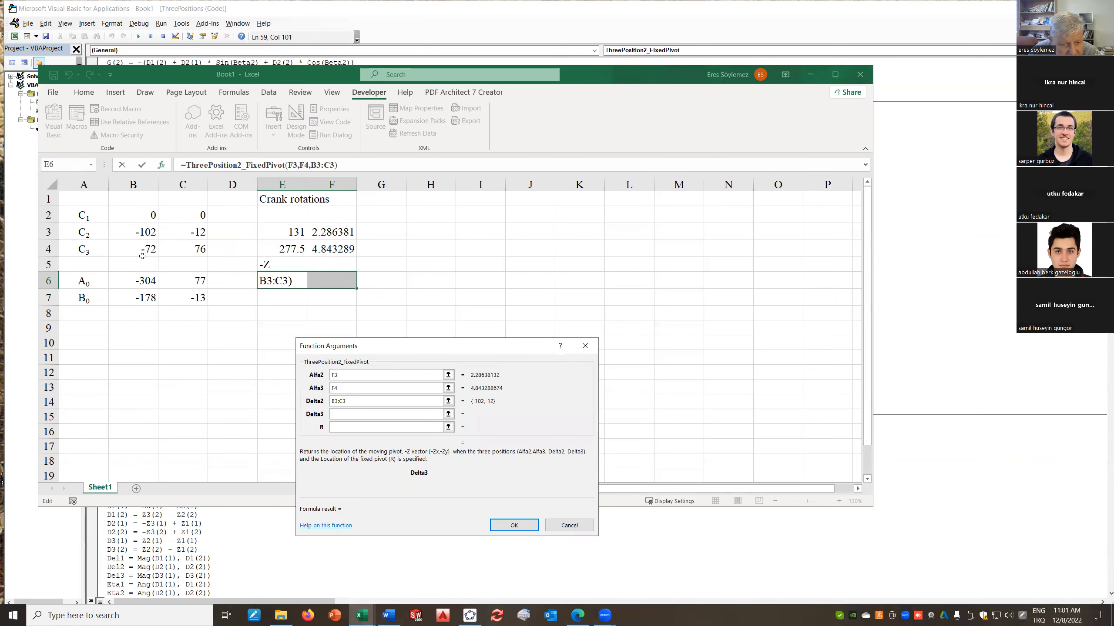
drag(136, 248, 198, 251)
click(346, 427)
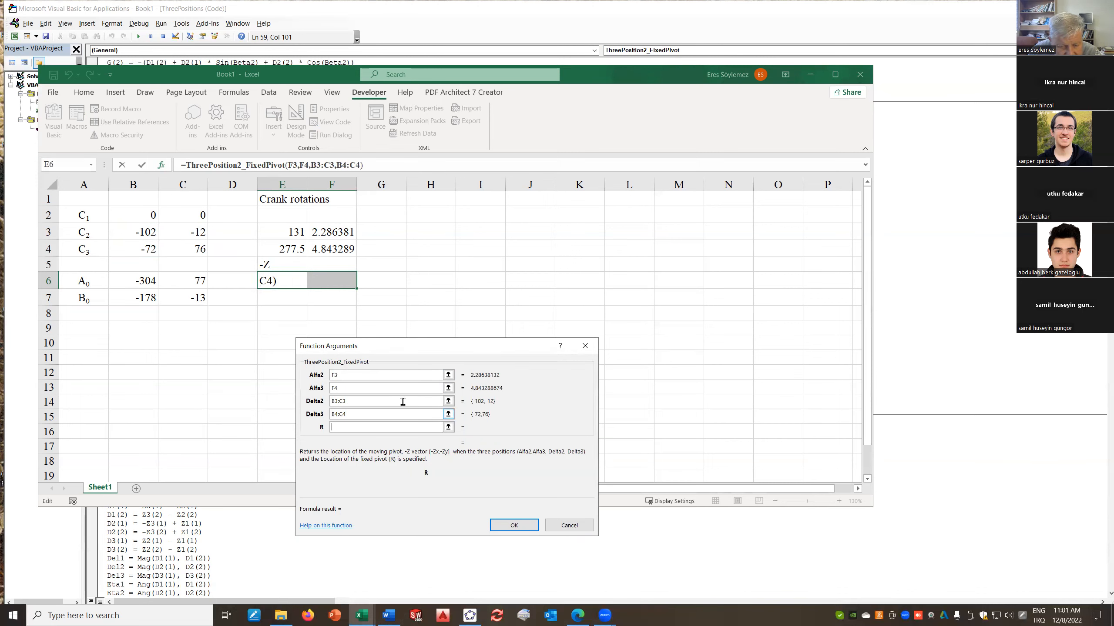
drag(134, 281, 180, 287)
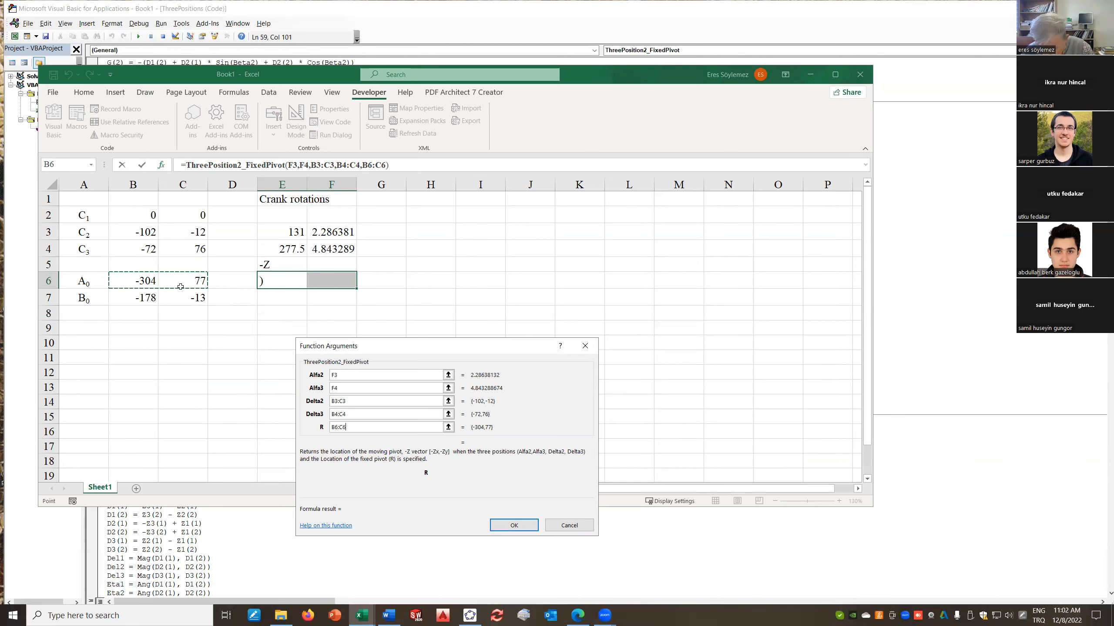
key(ctrl+shift+Return)
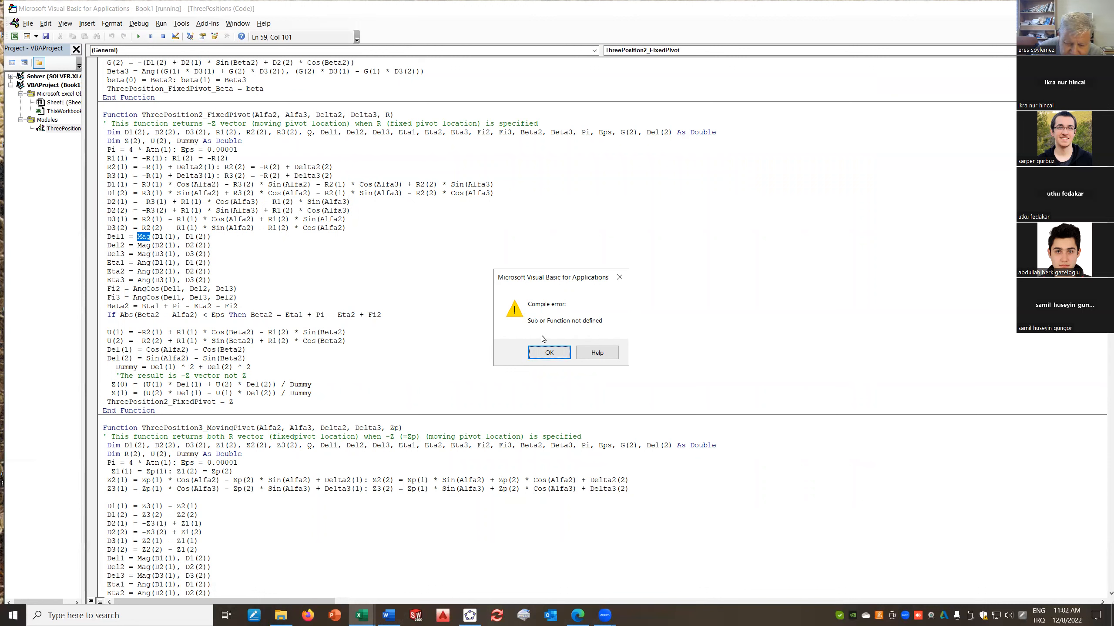
click(553, 354)
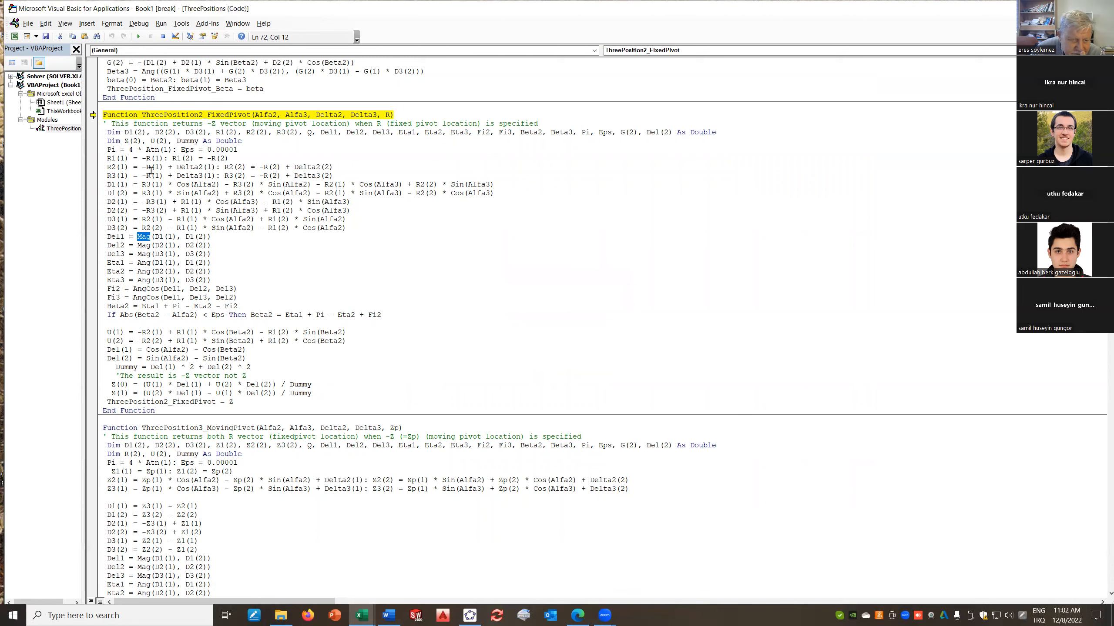
Import the BASIC1 module file from the ME431_2022Fall\week2 folder on the Storage Tank (F:) drive into the VBA project
click(28, 23)
click(40, 51)
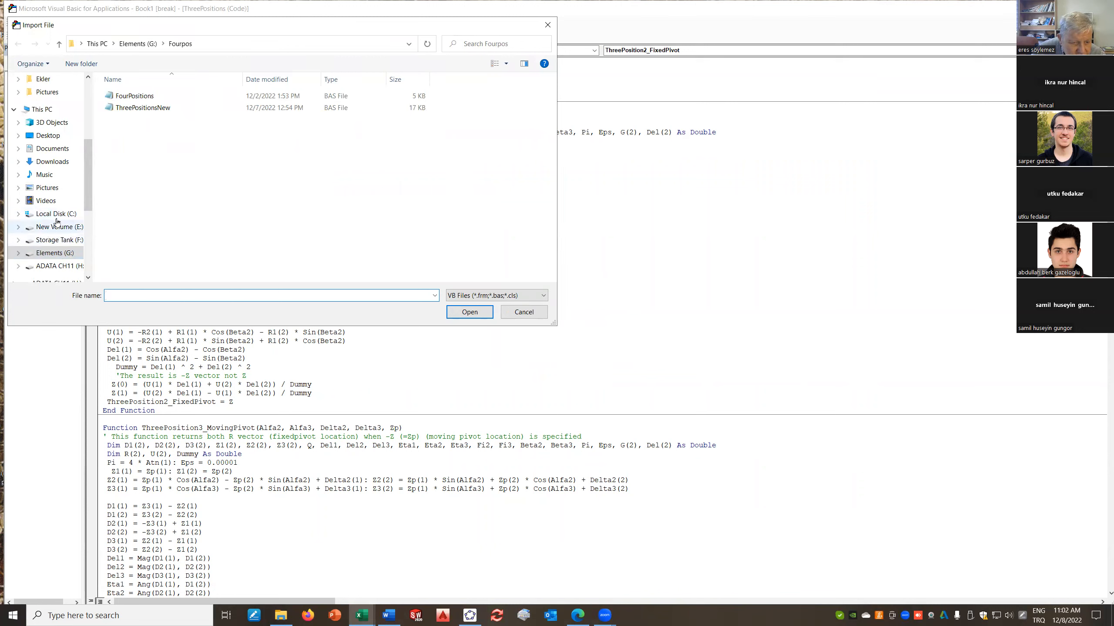
click(62, 242)
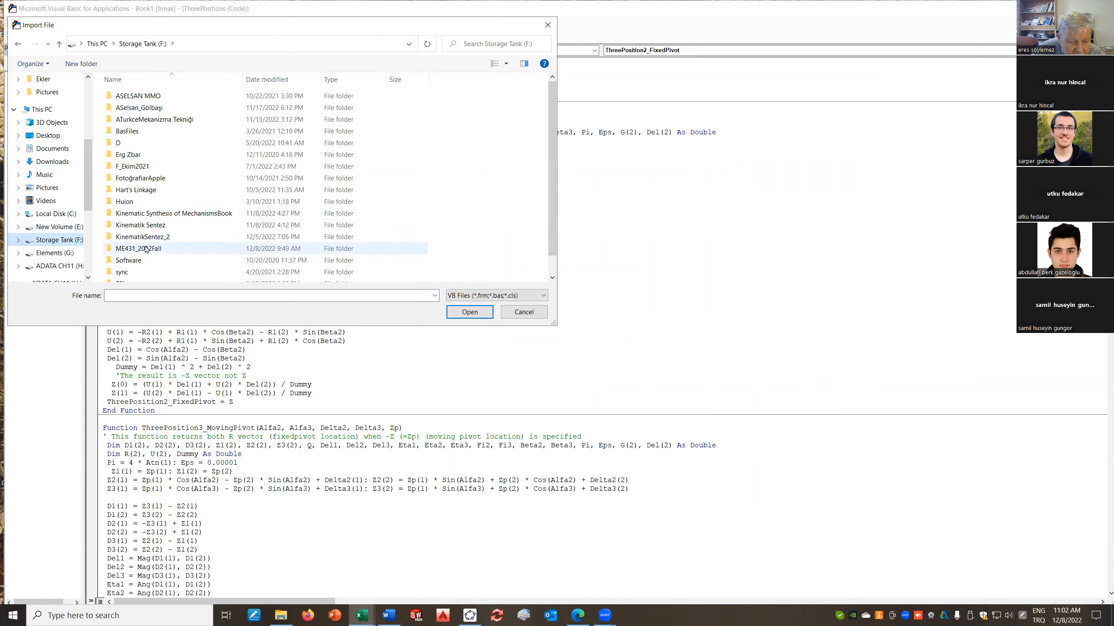
double_click(146, 249)
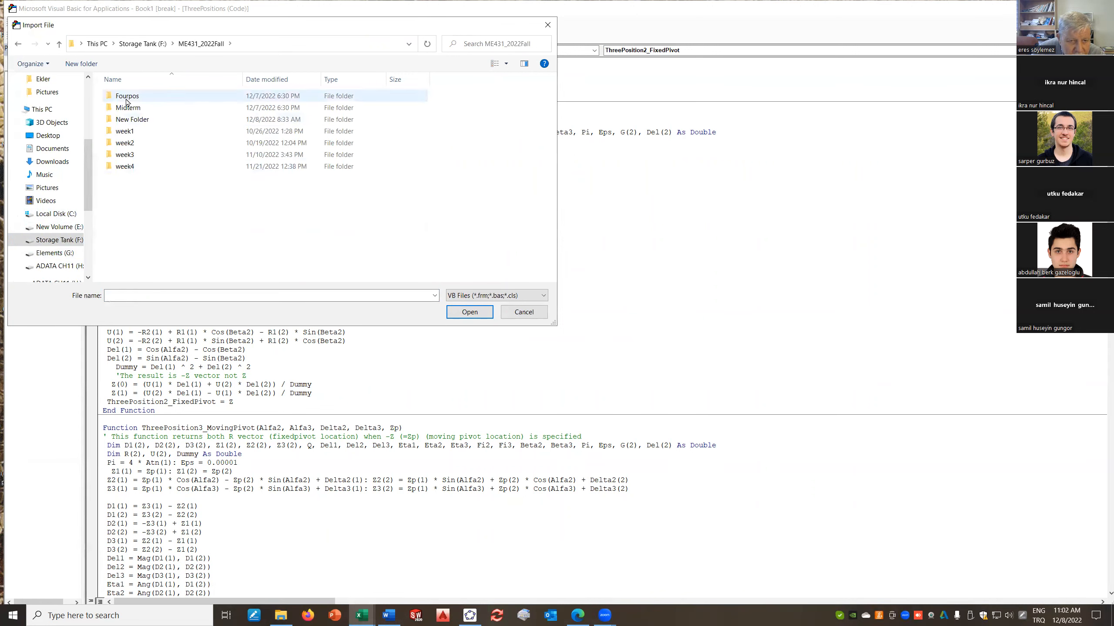
double_click(130, 133)
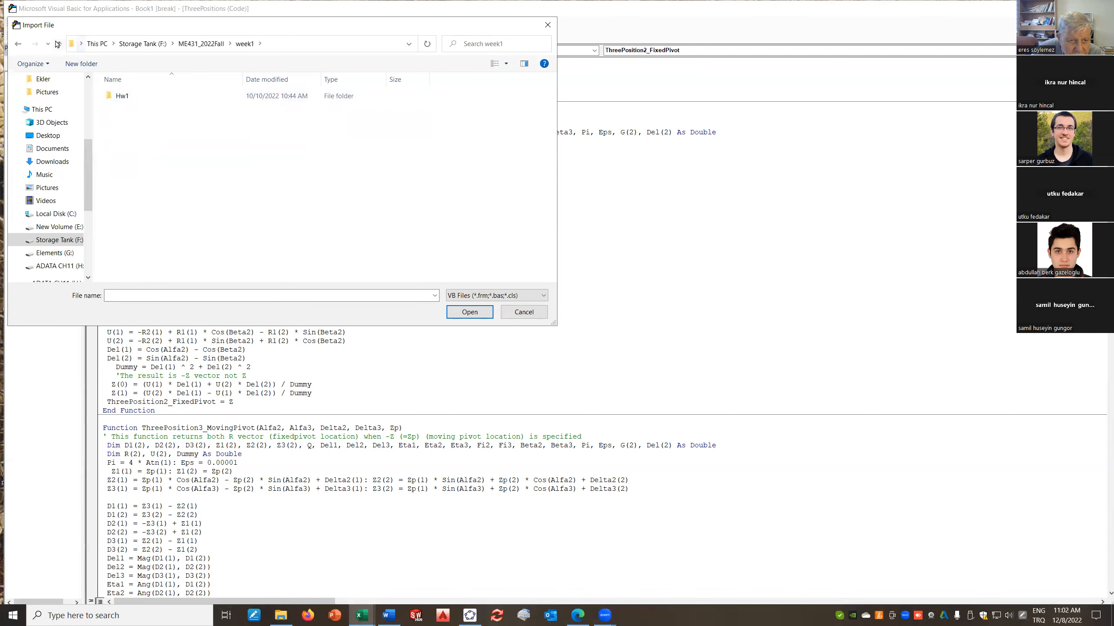
click(59, 43)
double_click(124, 143)
click(120, 98)
click(478, 313)
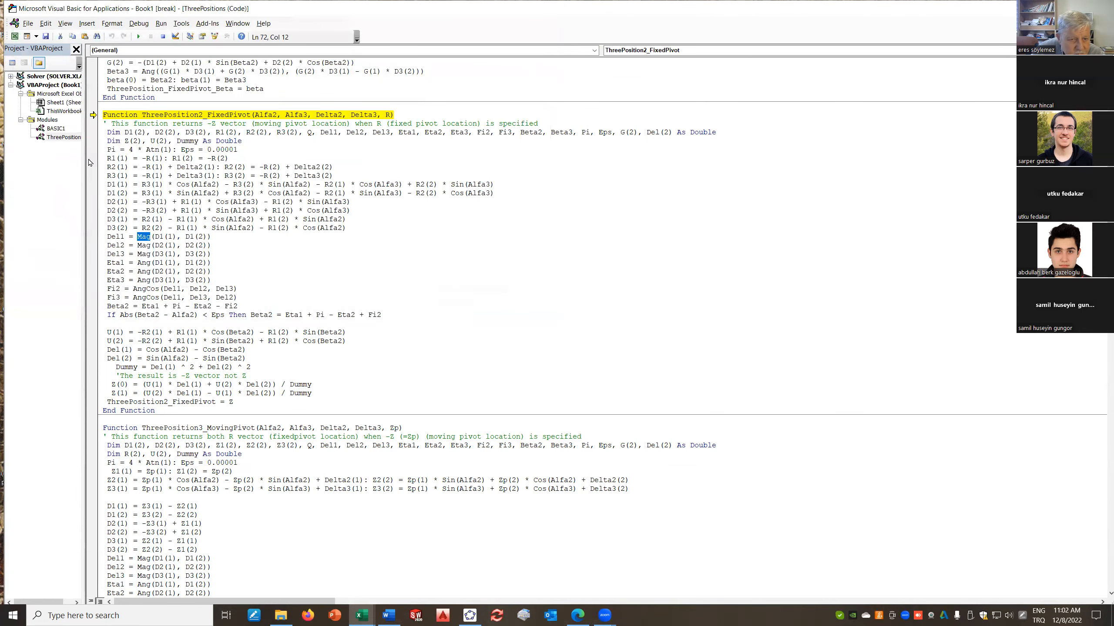
Reset the halted code and try to recalculate the array formula in E6:F6 by re-entering it in the worksheet
click(163, 37)
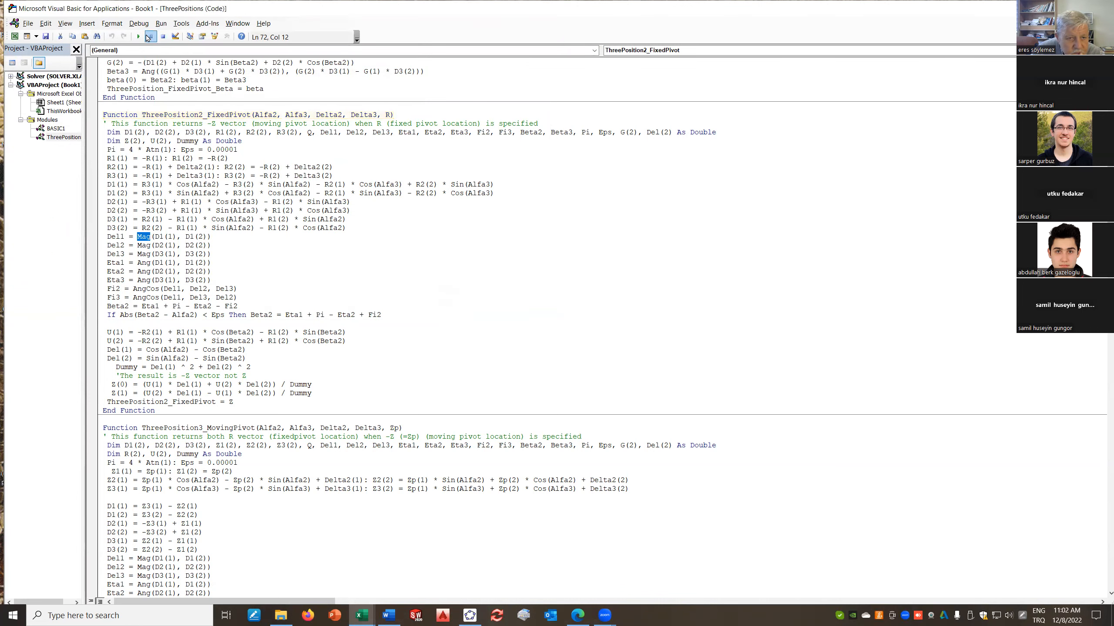
click(15, 37)
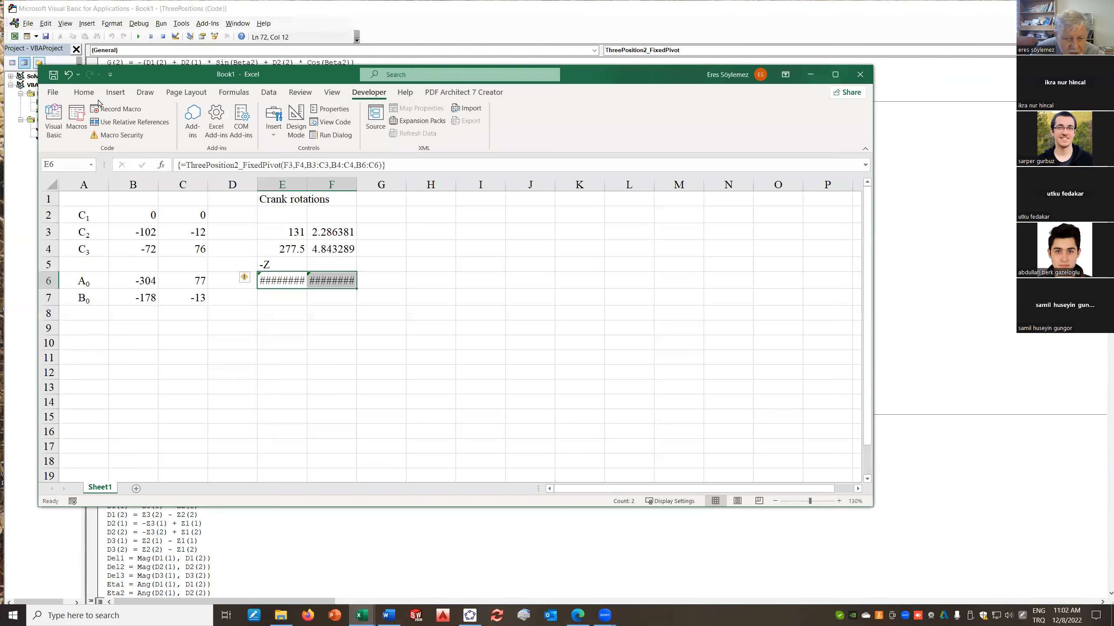
drag(325, 342, 305, 338)
drag(267, 276, 333, 280)
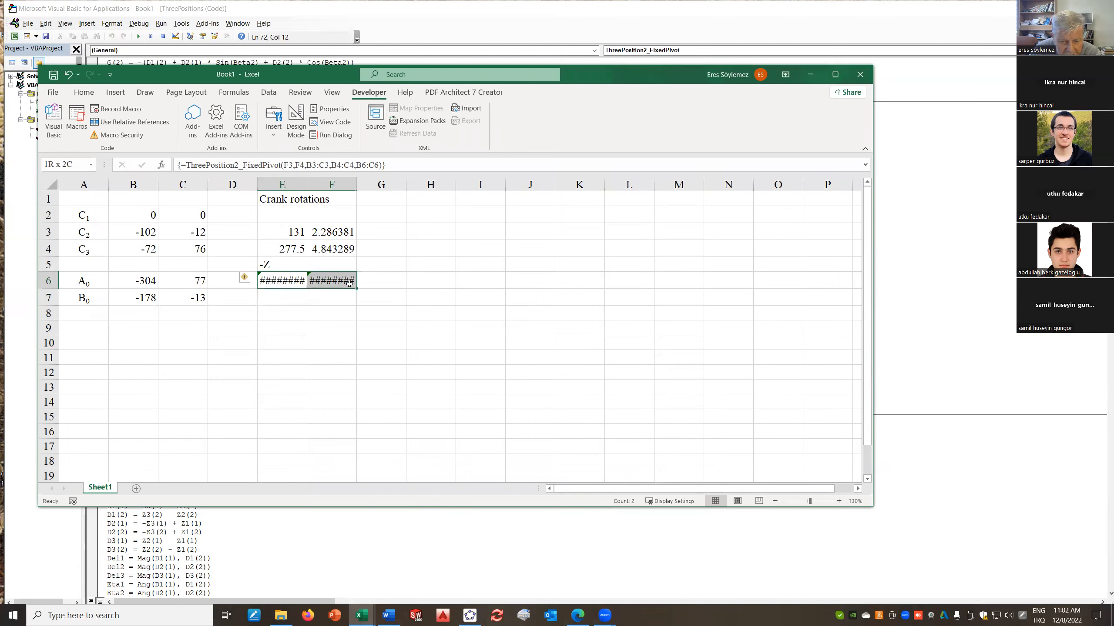
click(399, 163)
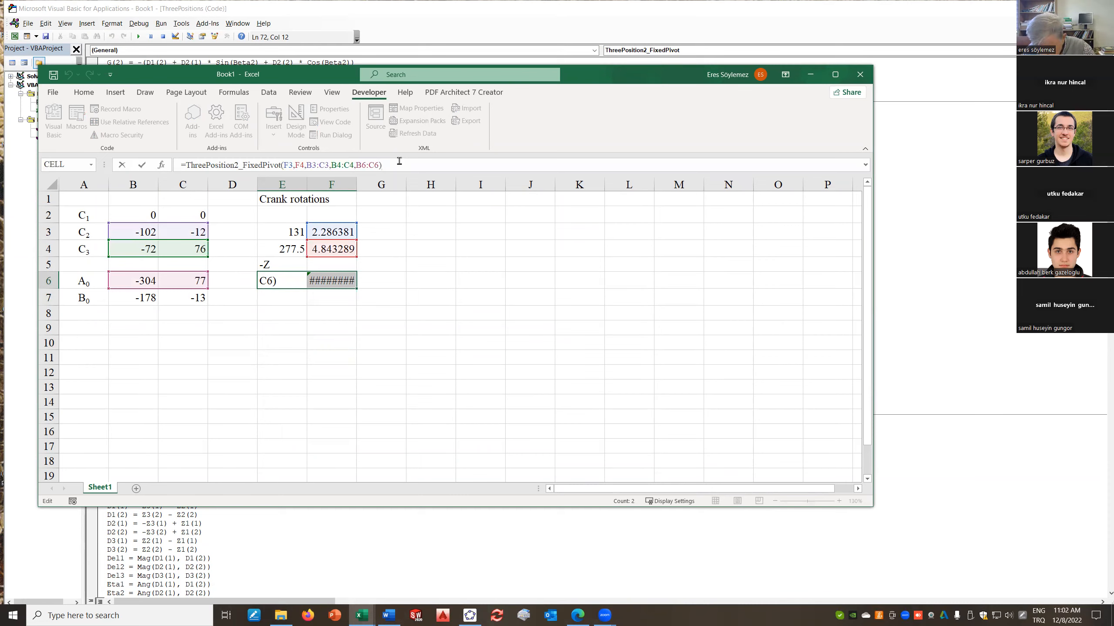
key(ctrl+shift+Return)
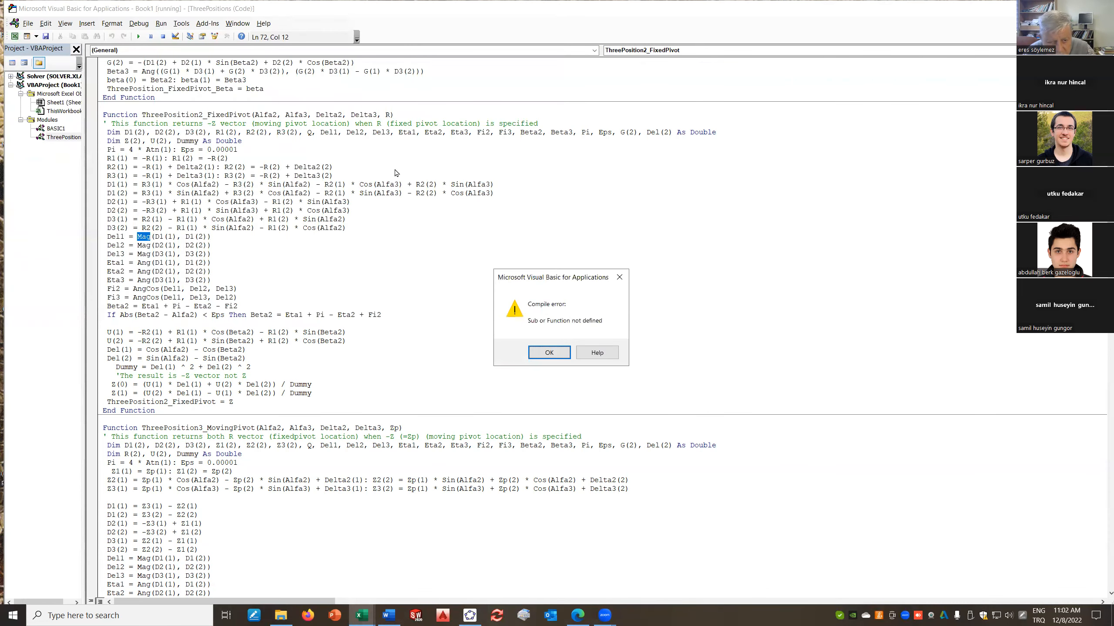
click(551, 353)
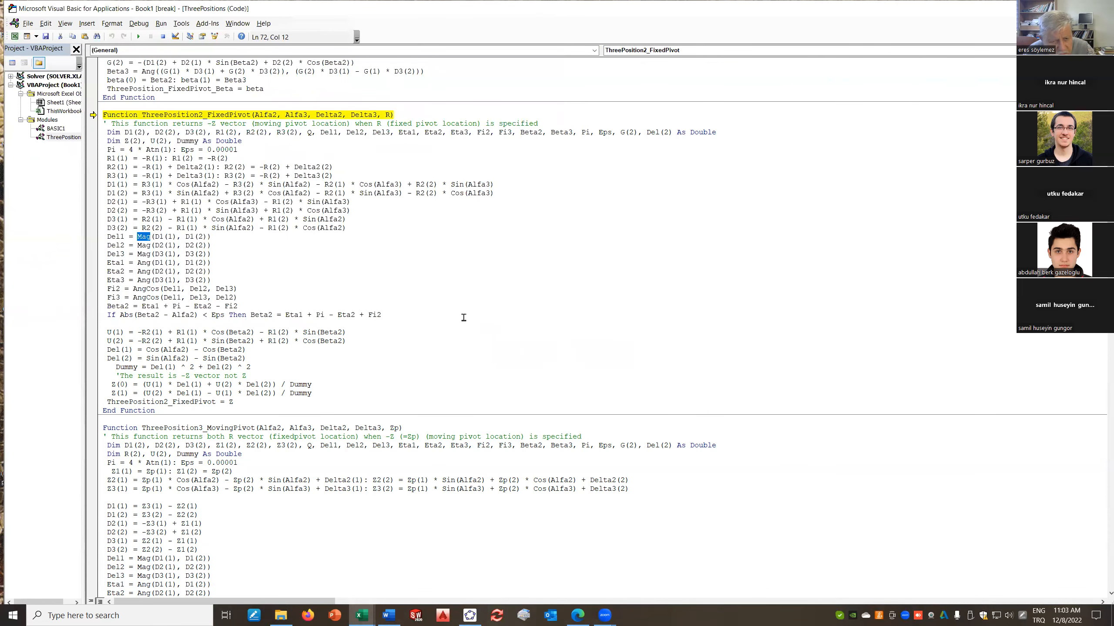
Reset the halted code in the Visual Basic editor and remove the BASIC1 module from the project without exporting it
click(56, 129)
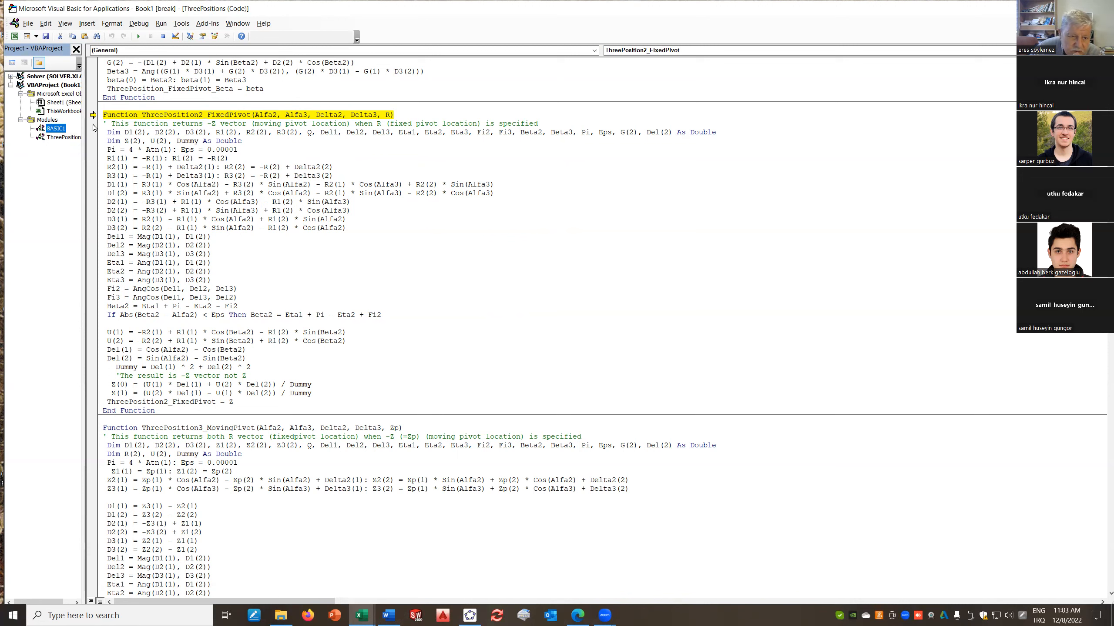
click(29, 24)
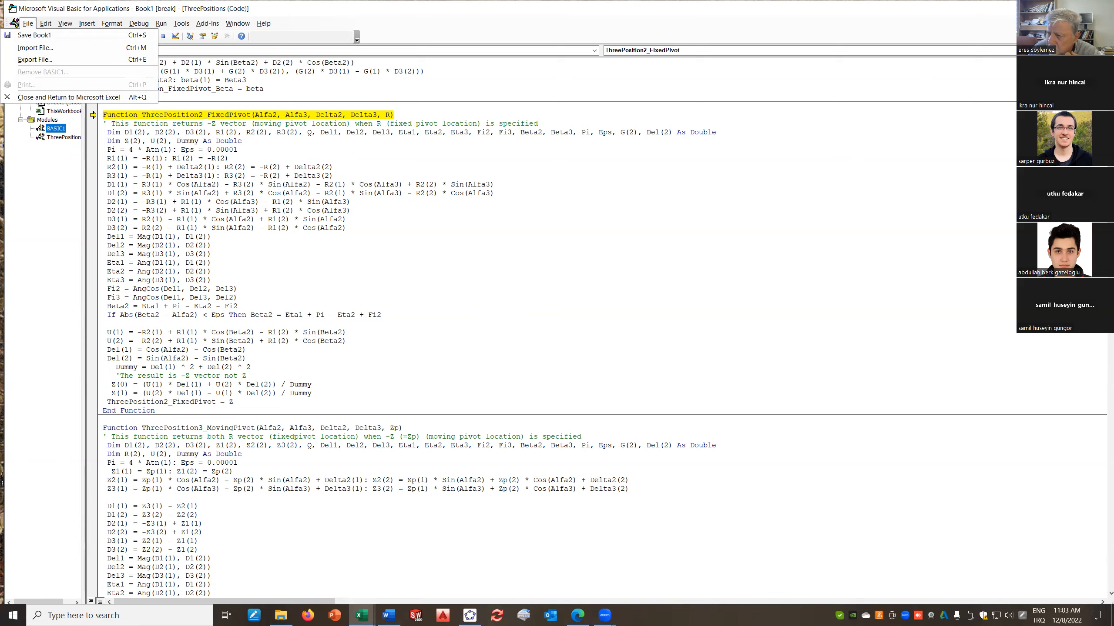
key(alt+q)
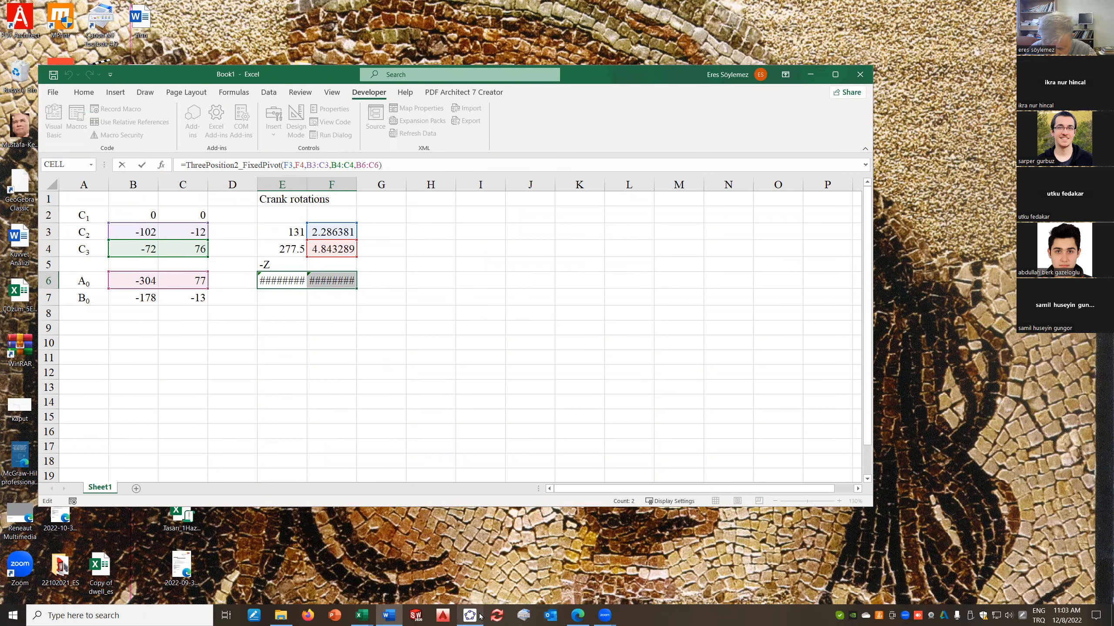
mouse_move(368, 616)
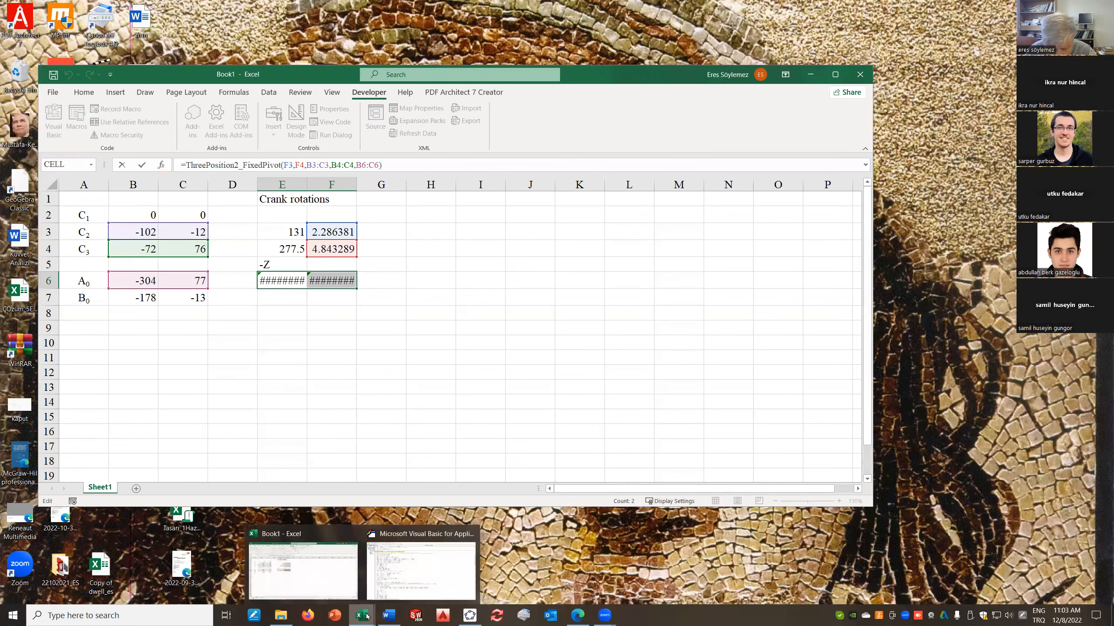
click(409, 576)
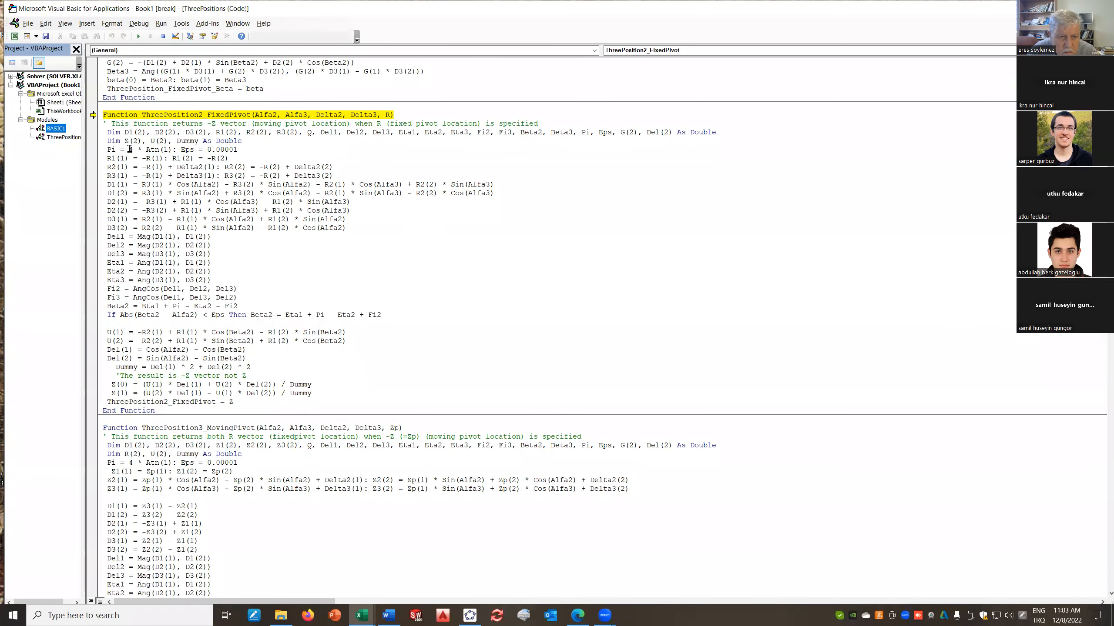
click(163, 36)
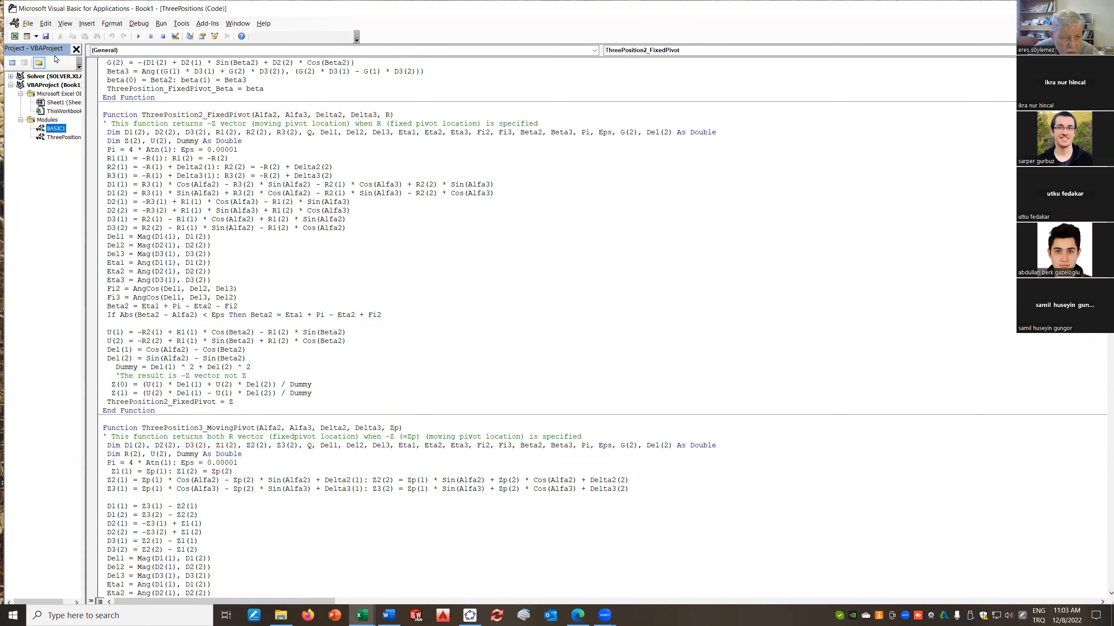
right_click(57, 128)
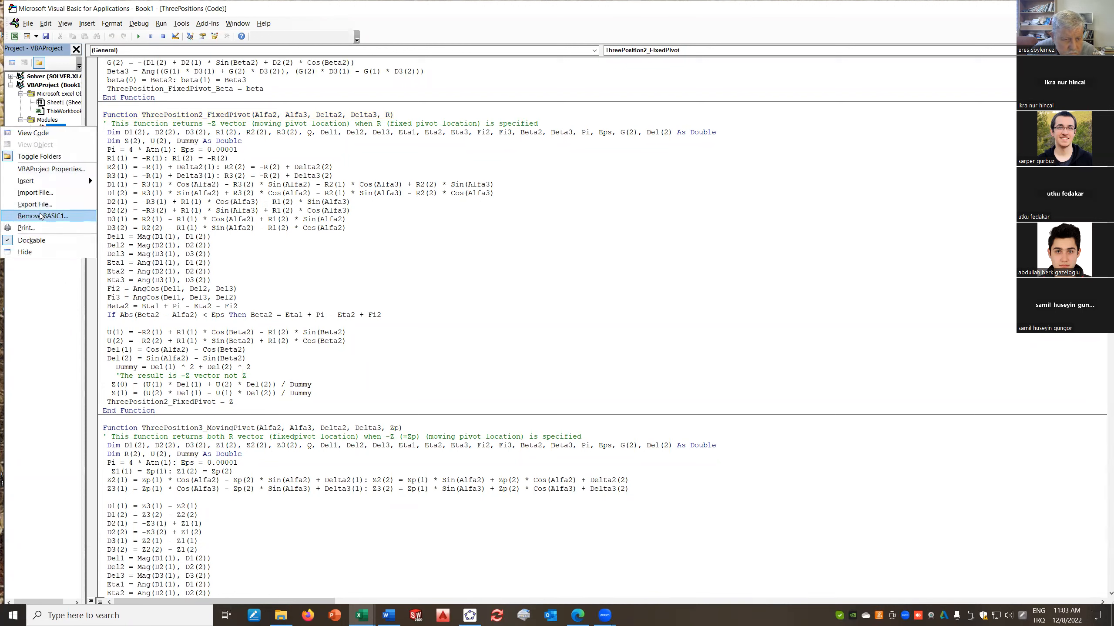
click(41, 216)
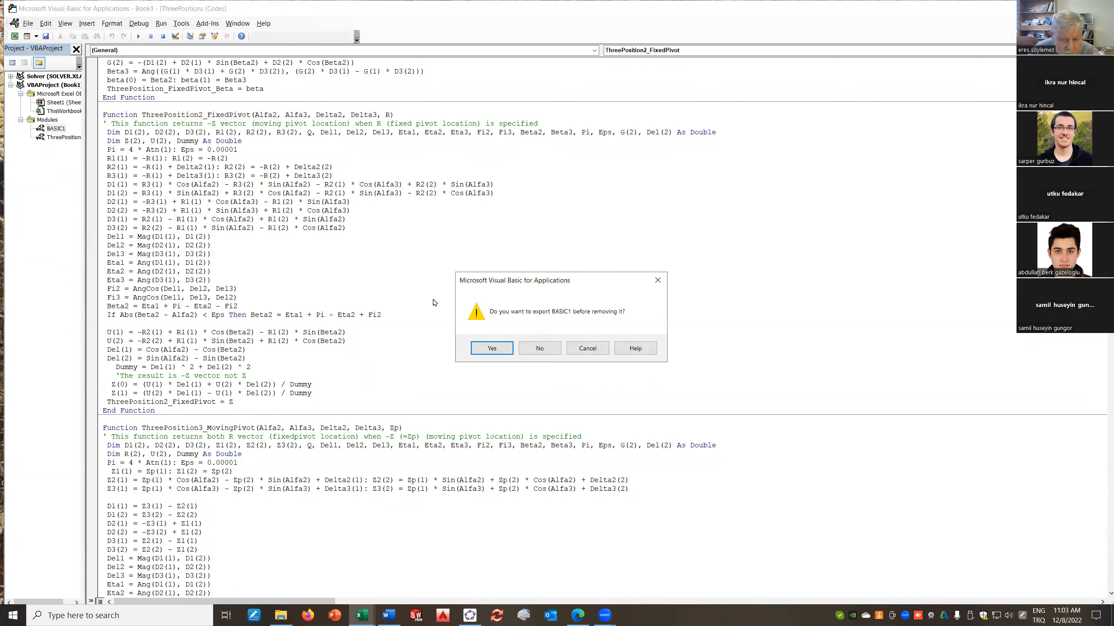
click(540, 347)
Import the BASIC module file from the Desktop's Basic folder into the VBA project
click(29, 24)
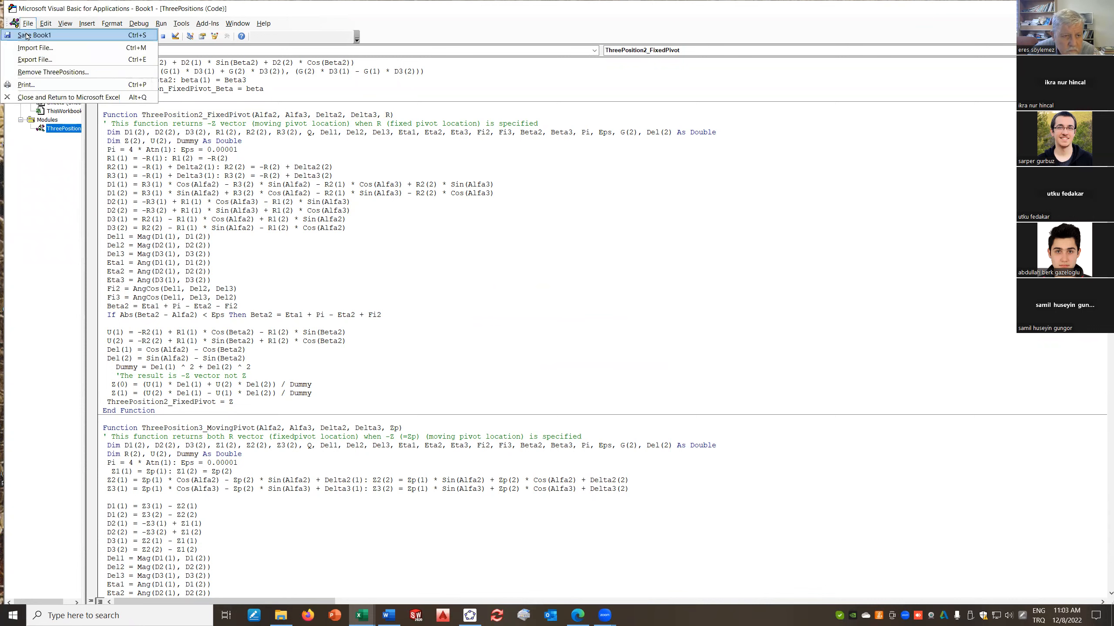
click(36, 48)
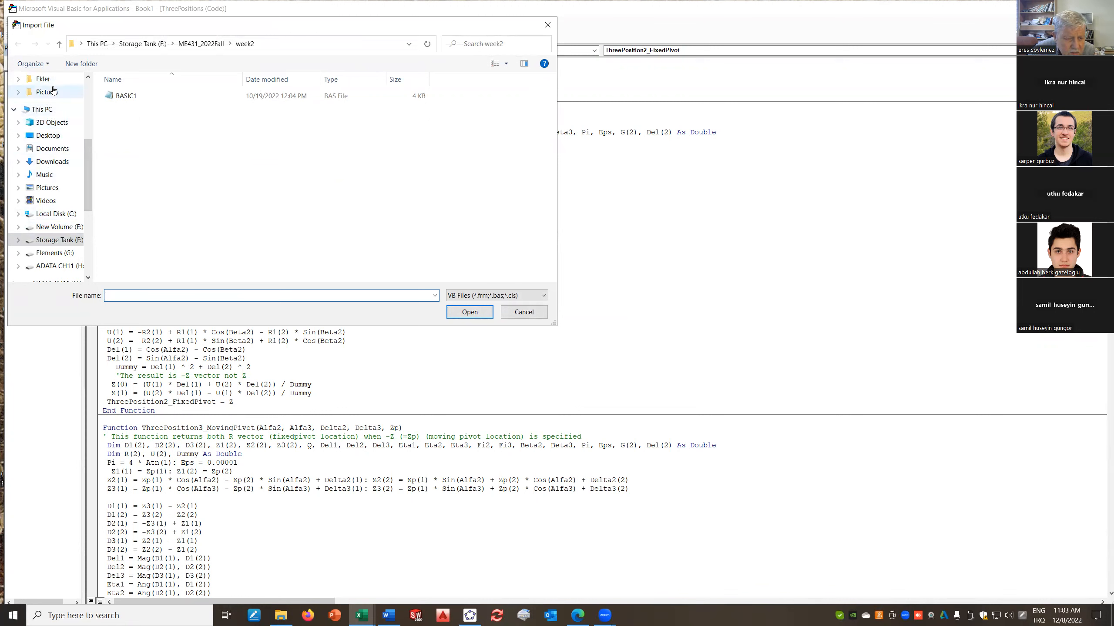
scroll(66, 105, up, 4)
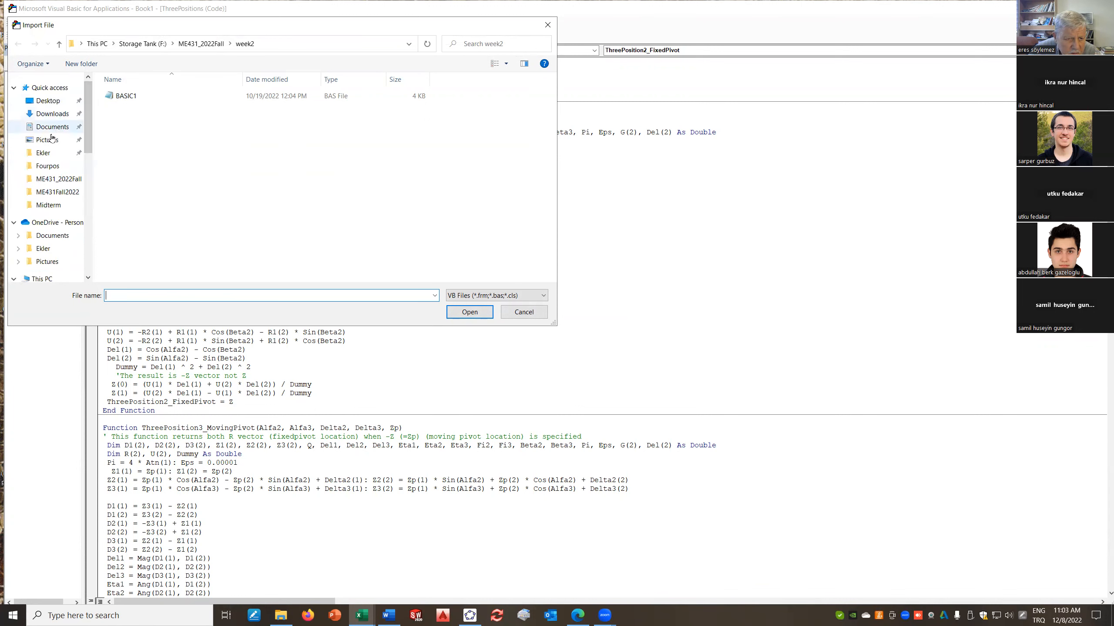
click(64, 101)
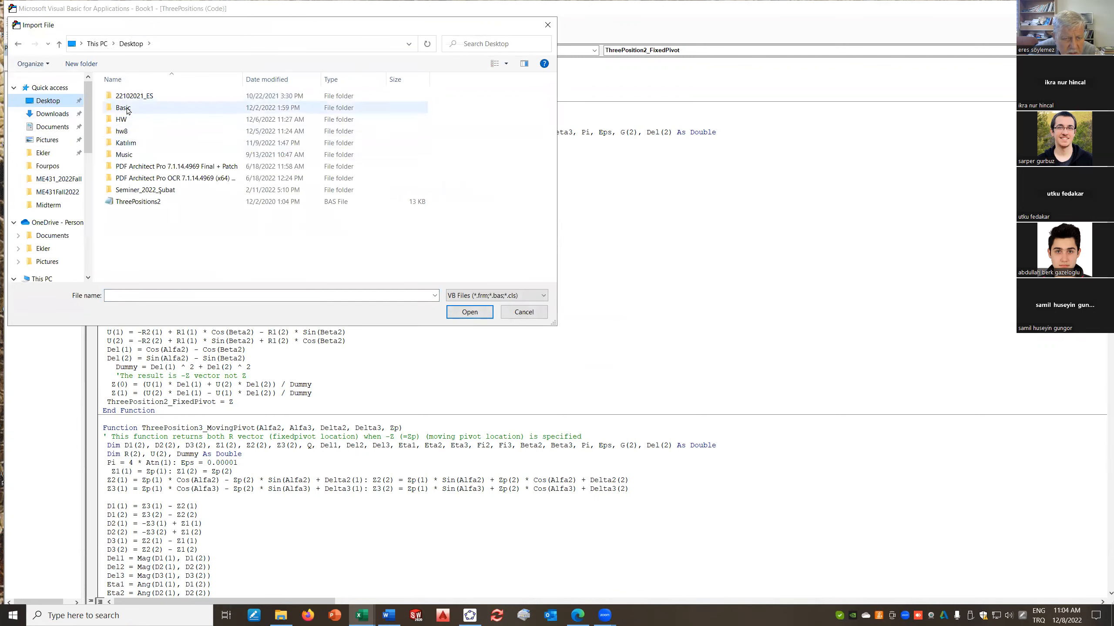
double_click(122, 107)
click(112, 96)
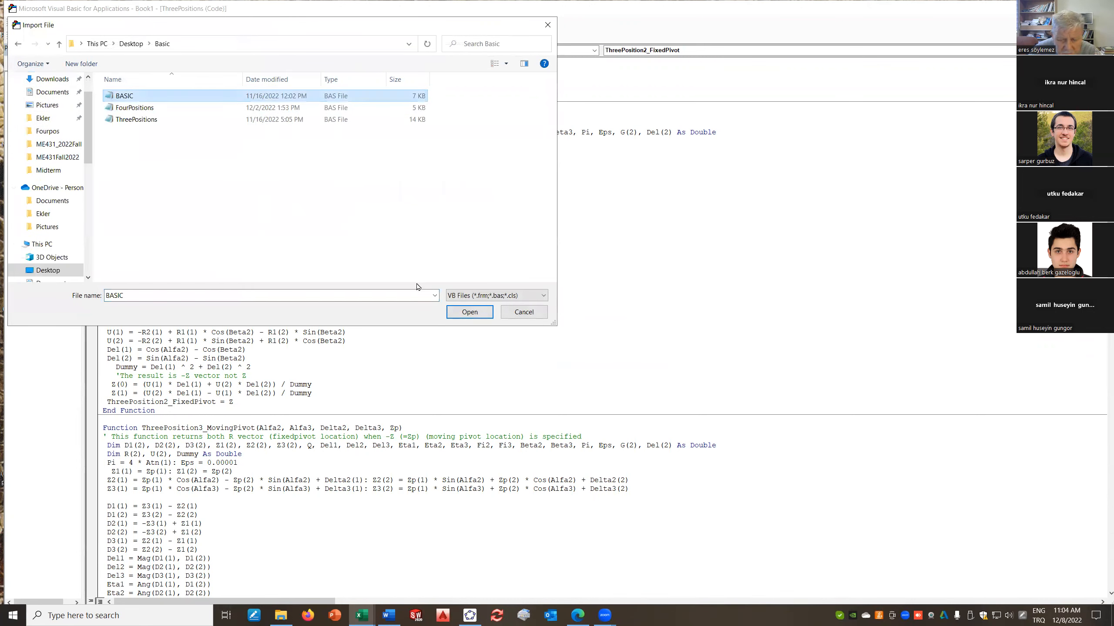
click(461, 309)
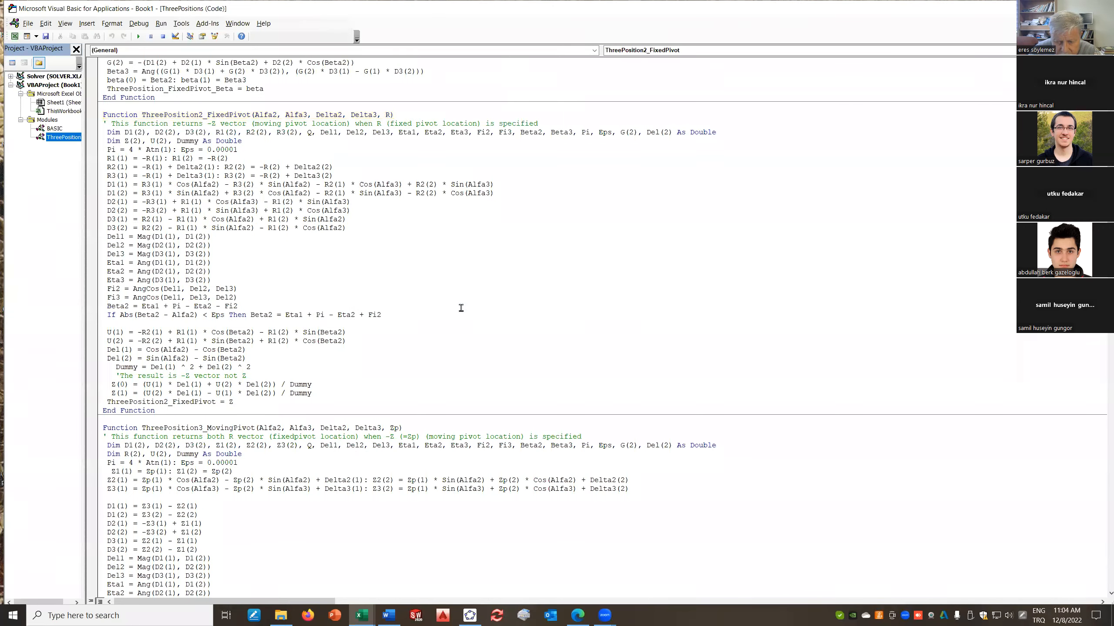
Open the BASIC module's code and look through its functions down to the Mag, Ang, AngCos and Acos helpers
click(45, 127)
double_click(45, 127)
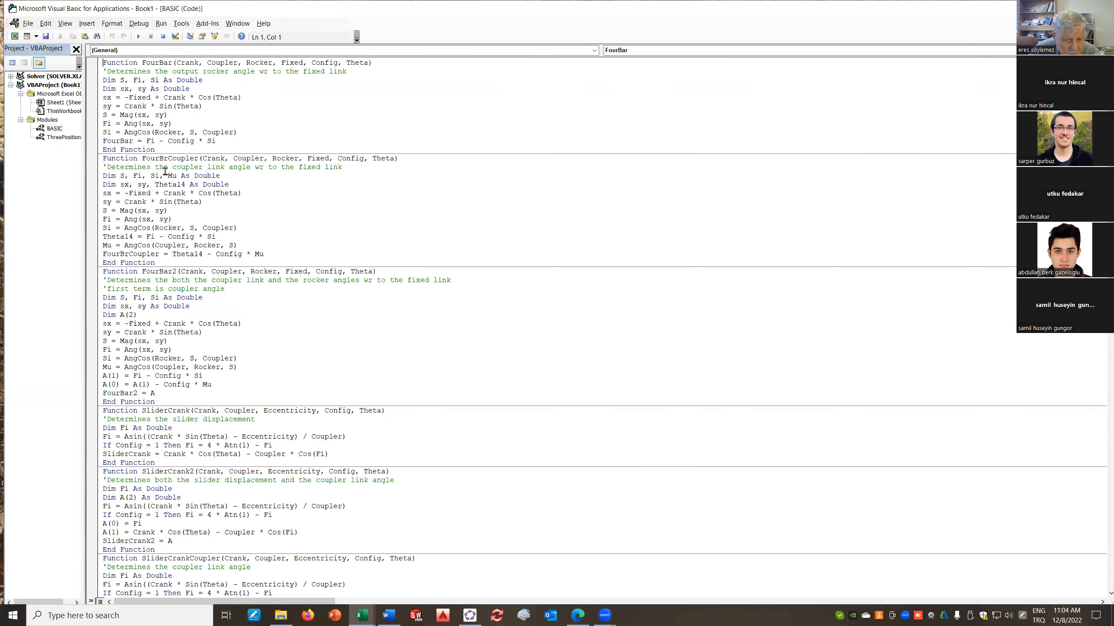
scroll(232, 396, down, 2)
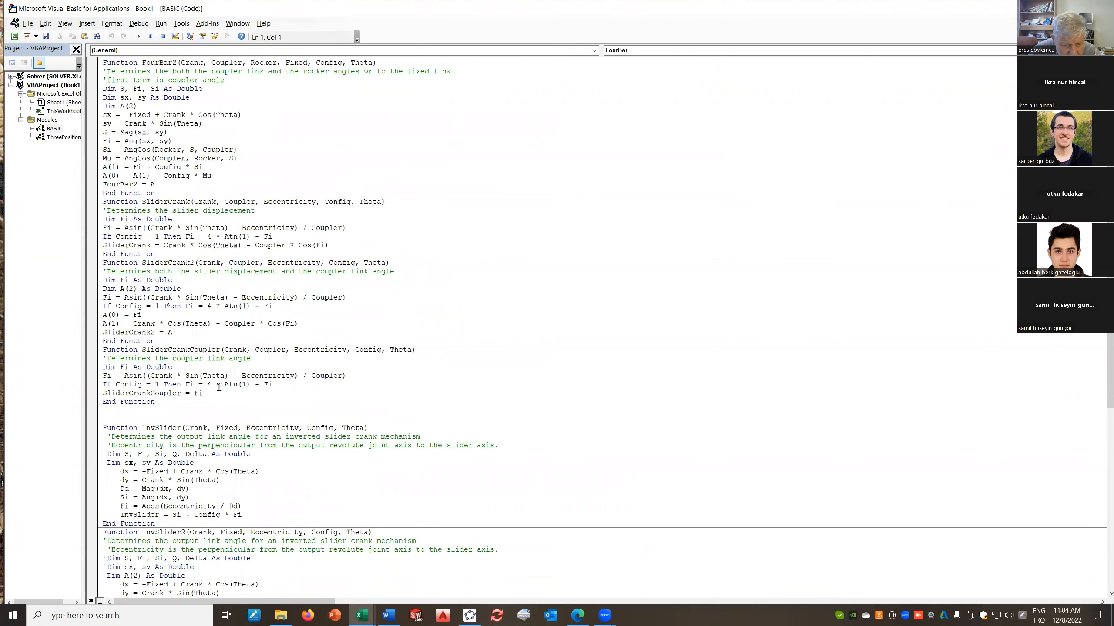
scroll(219, 388, down, 14)
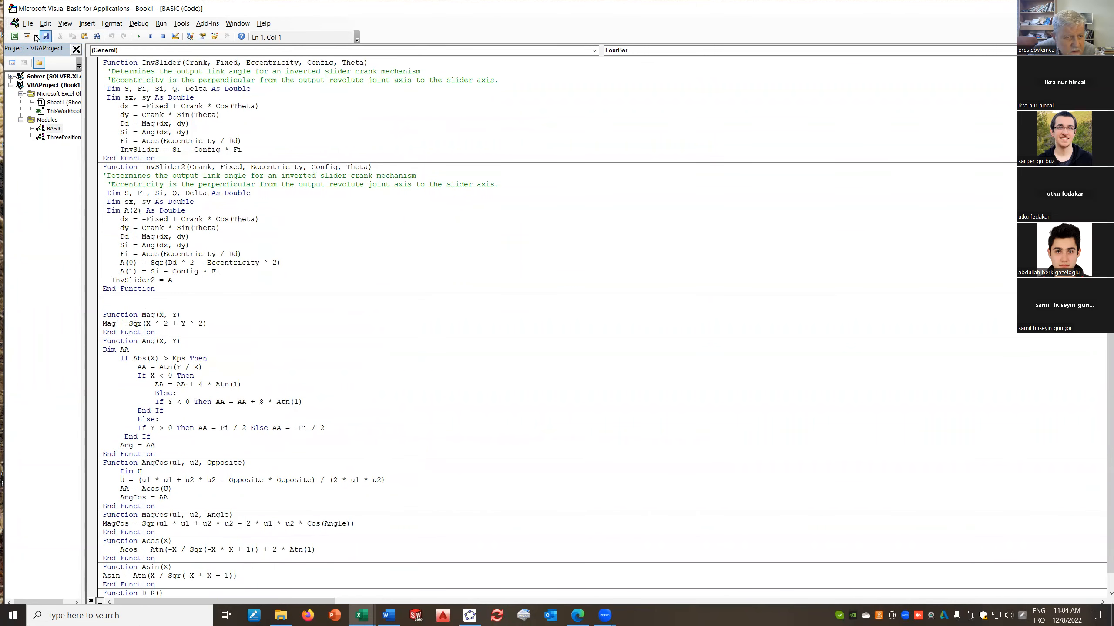
Return to the worksheet and recalculate the ThreePosition2_FixedPivot array formula in E6:F6 by re-entering it as an array formula
click(15, 36)
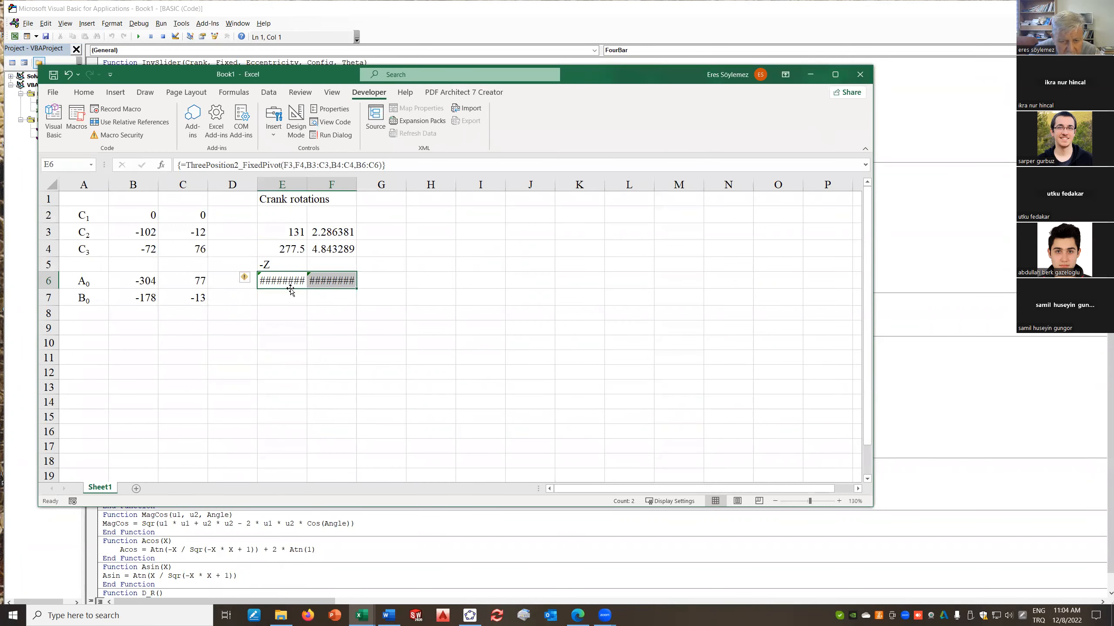
drag(272, 279, 316, 280)
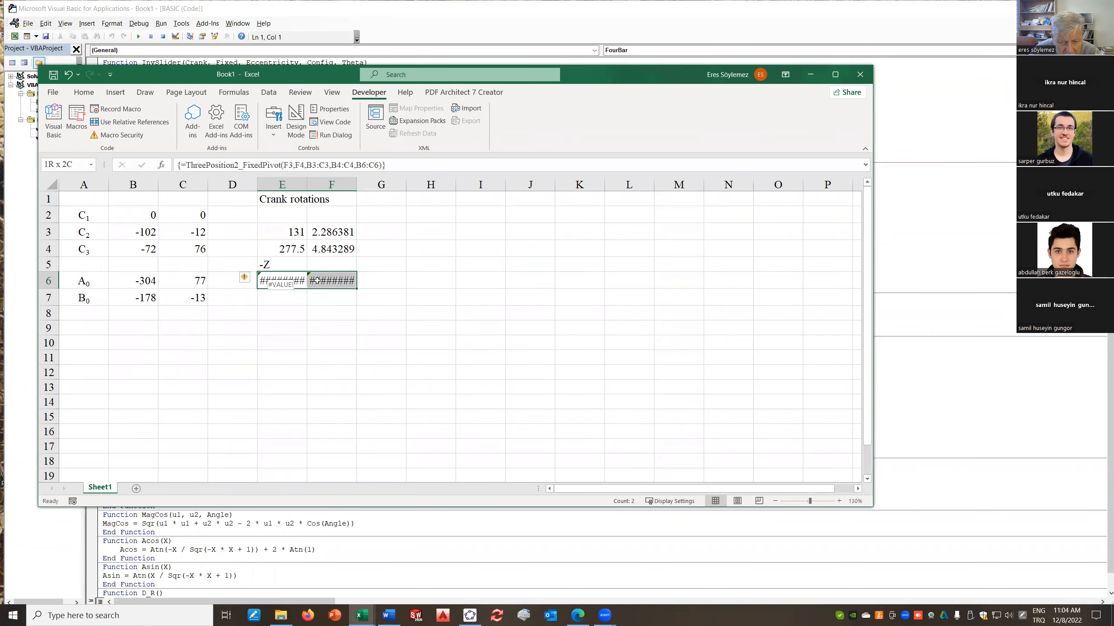
click(388, 164)
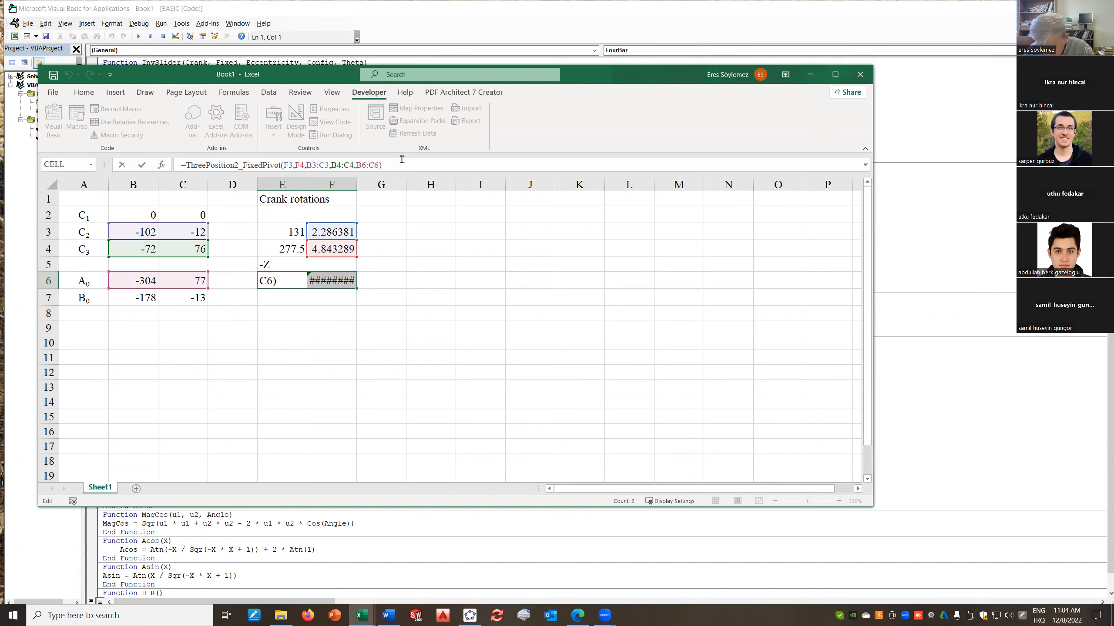
key(ctrl+shift+Return)
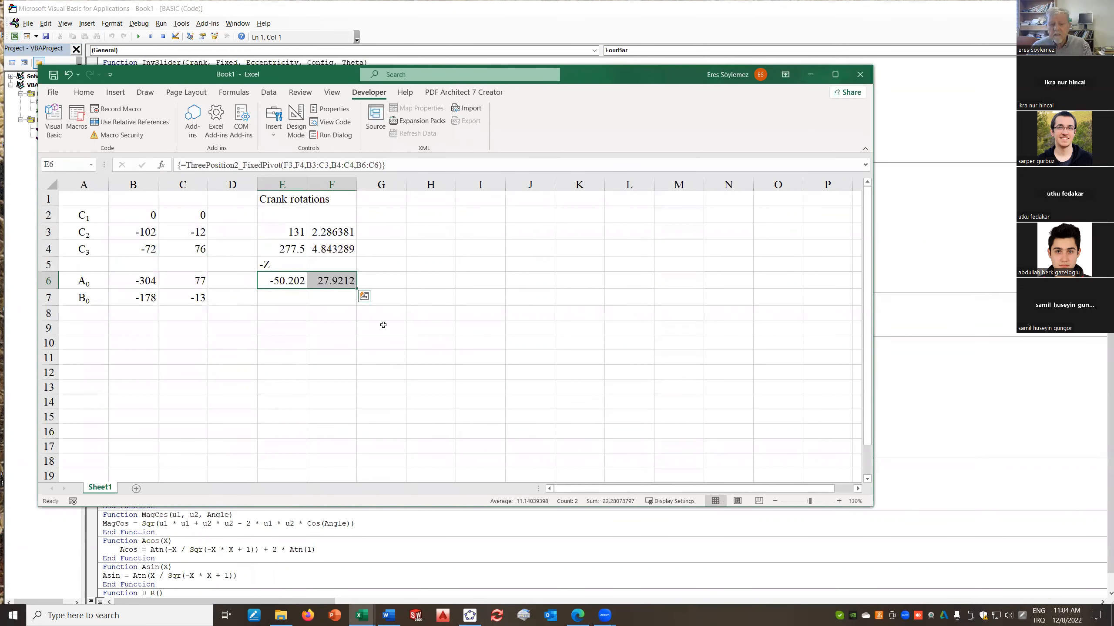
click(362, 323)
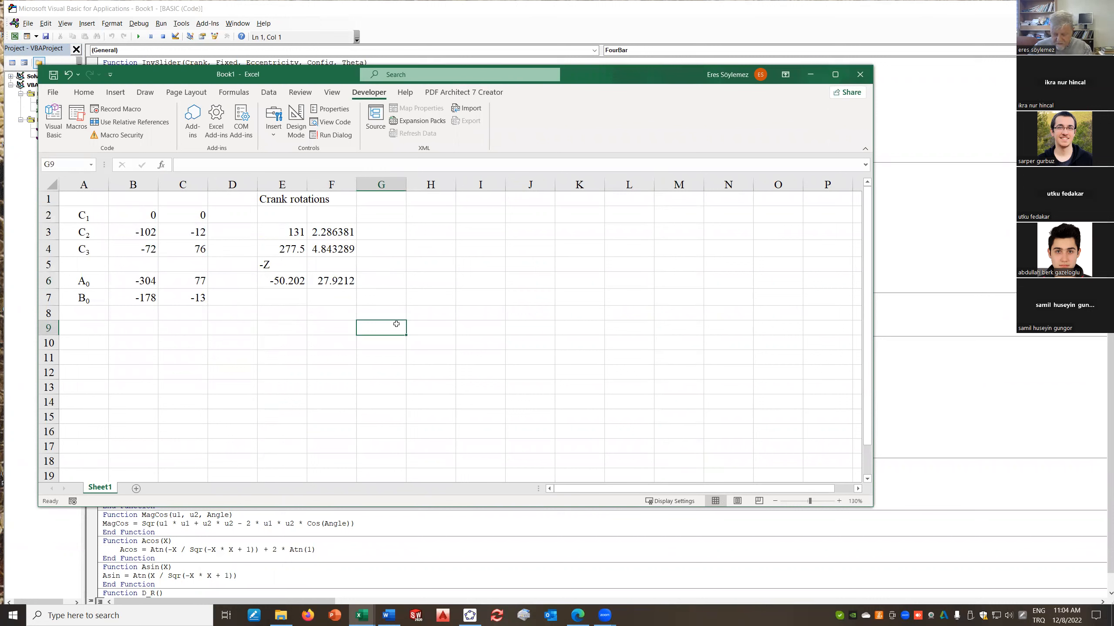
drag(269, 282, 343, 266)
drag(287, 230, 333, 232)
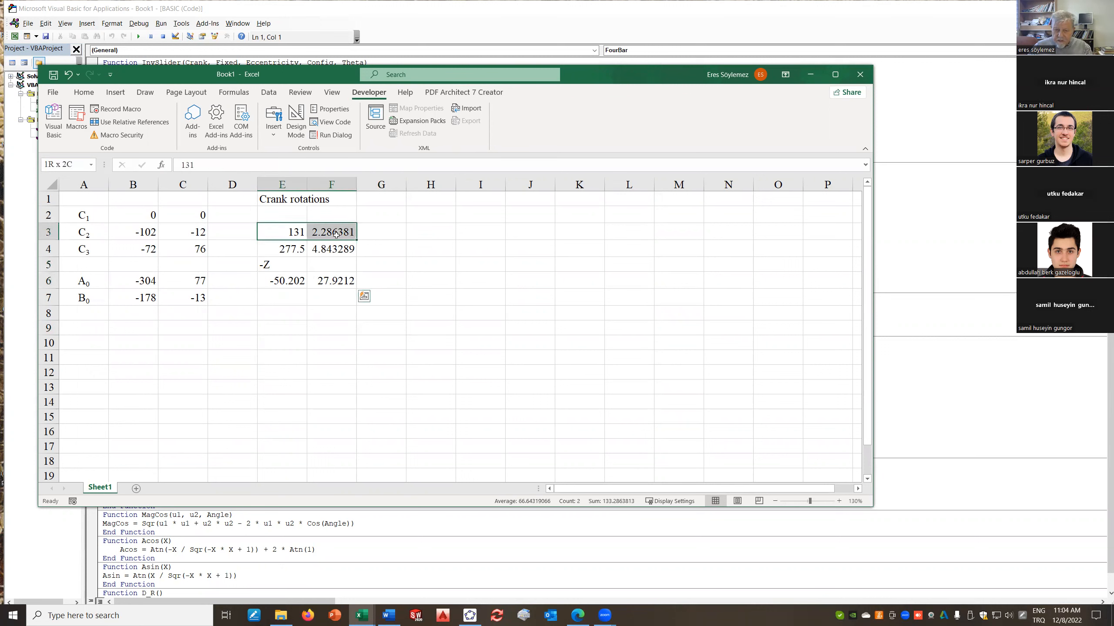
click(293, 298)
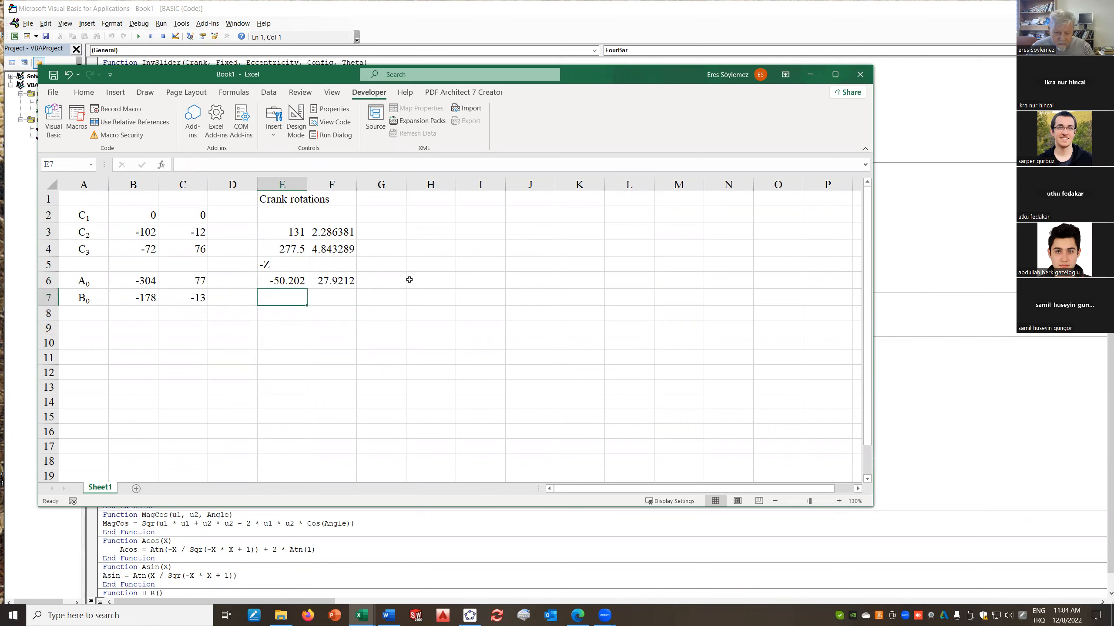
click(437, 280)
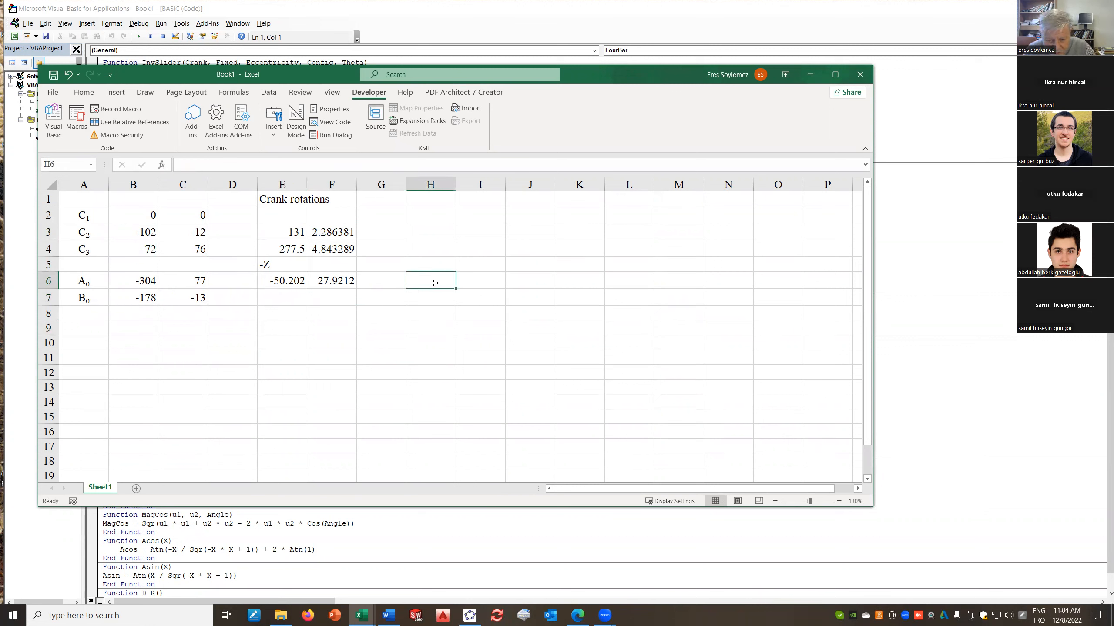
Try to compute the magnitude of the -Z vector in H6 with the formula =mag(E6:F6)
click(293, 281)
click(343, 276)
click(435, 278)
text(=)
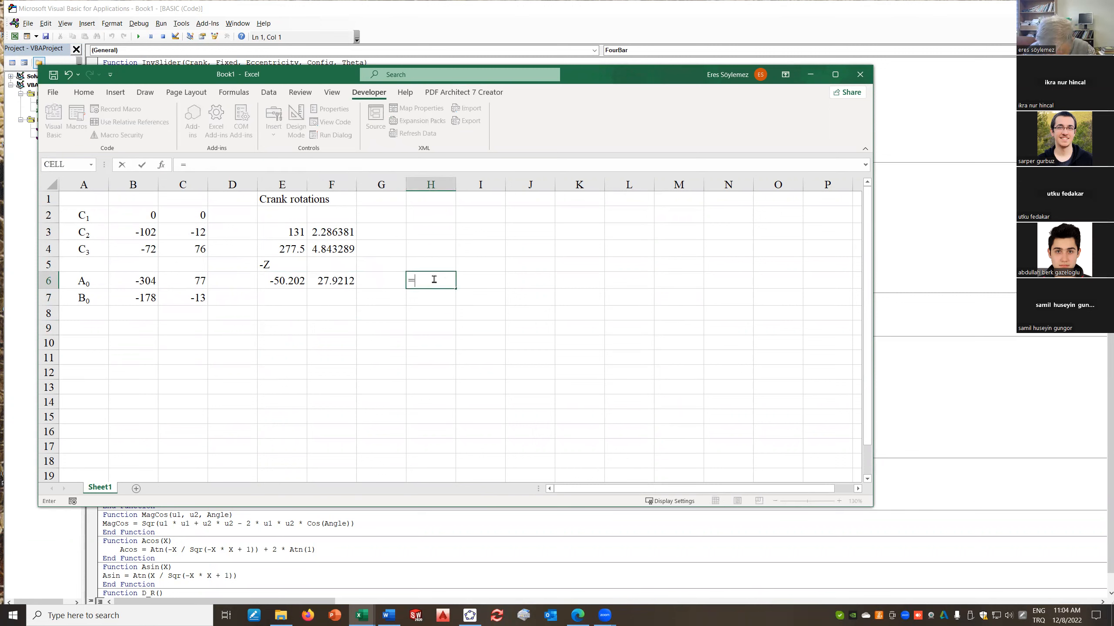
text(mag()
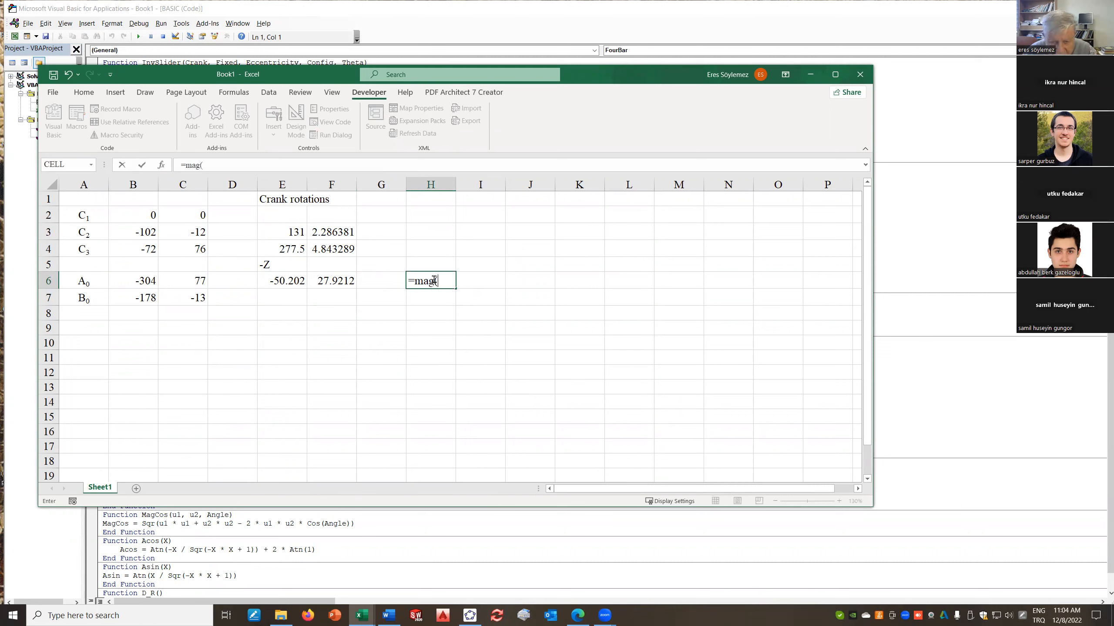
drag(271, 279, 317, 283)
text())
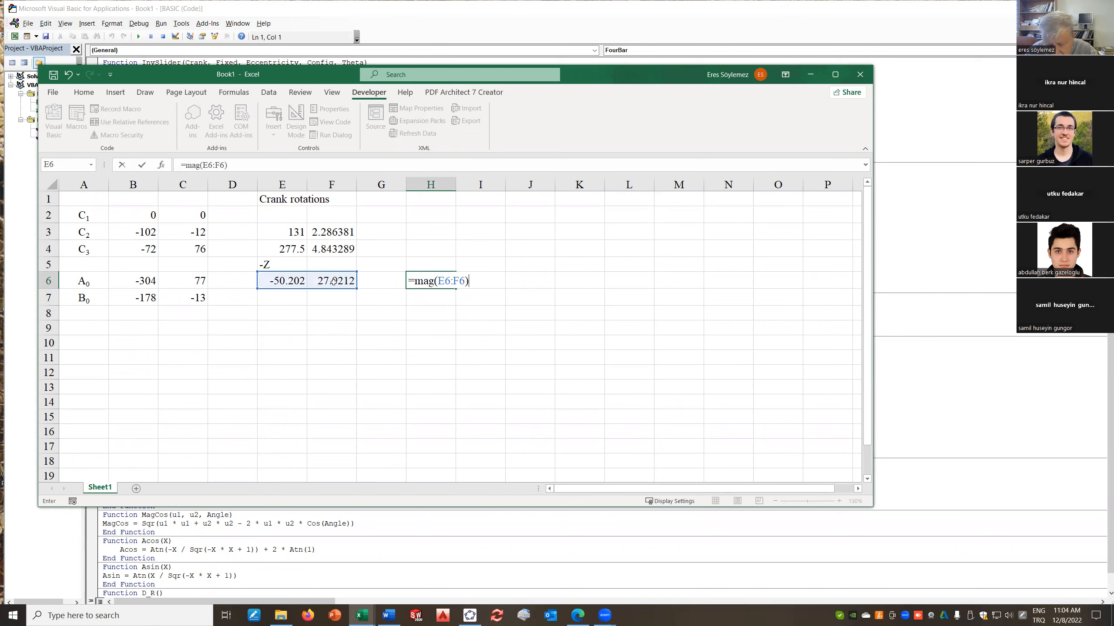
key(Return)
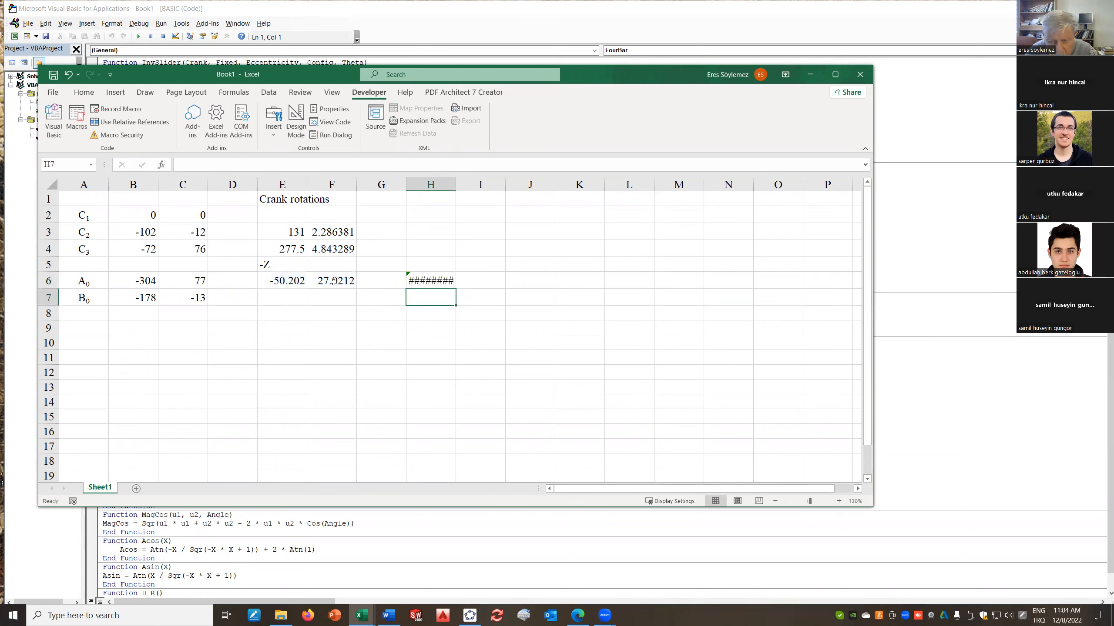
Widen column H slightly and clear the mag formula from cell H6
click(448, 281)
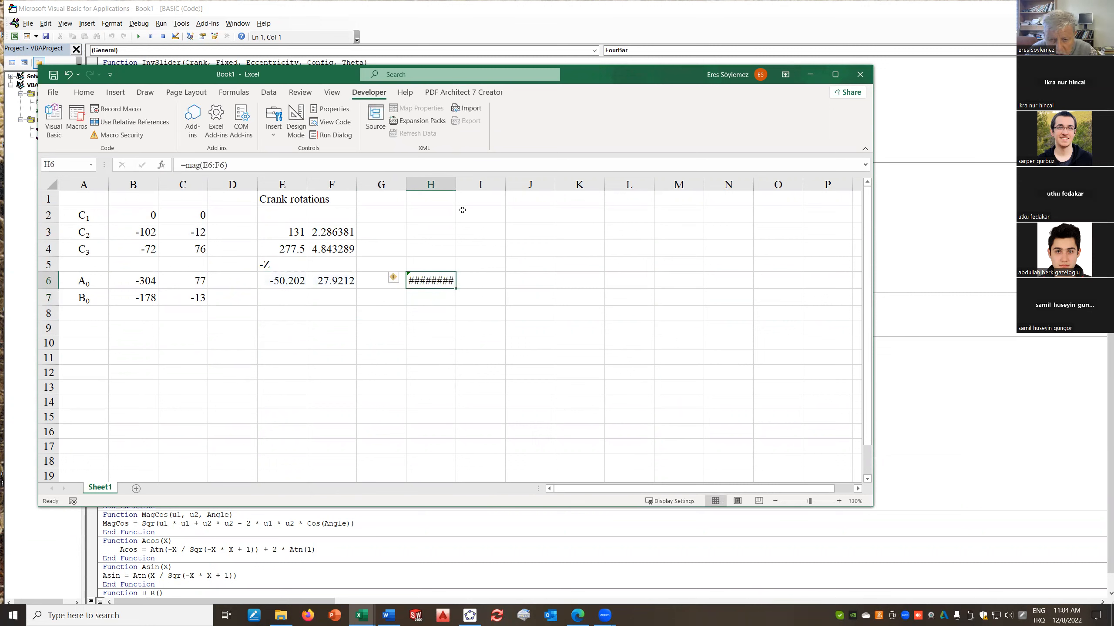
drag(456, 185, 474, 193)
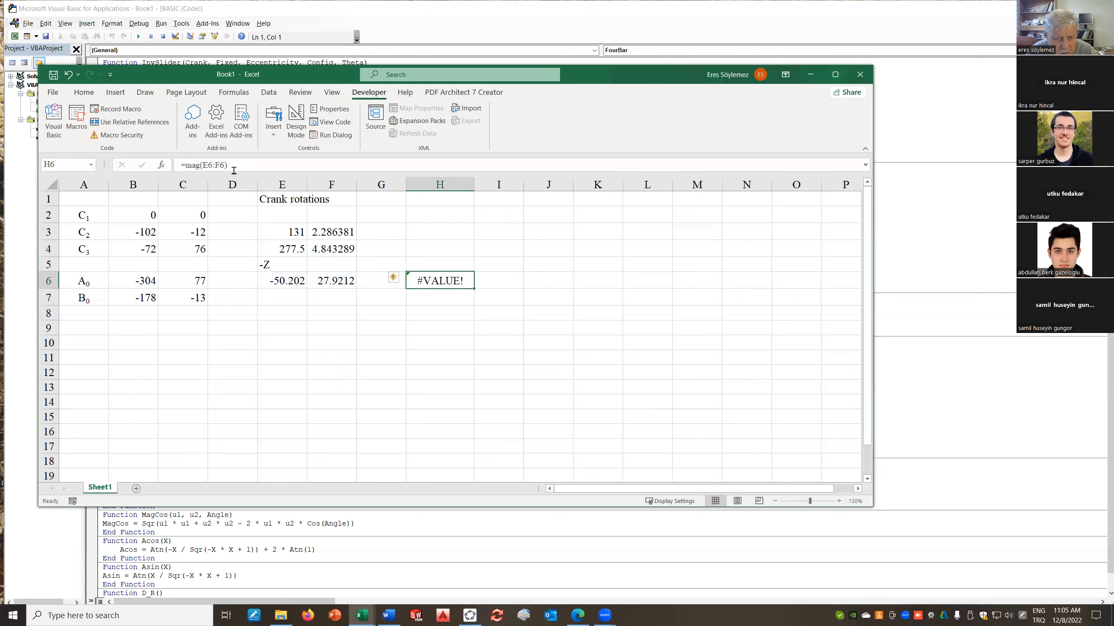
drag(237, 166, 135, 168)
key(Delete)
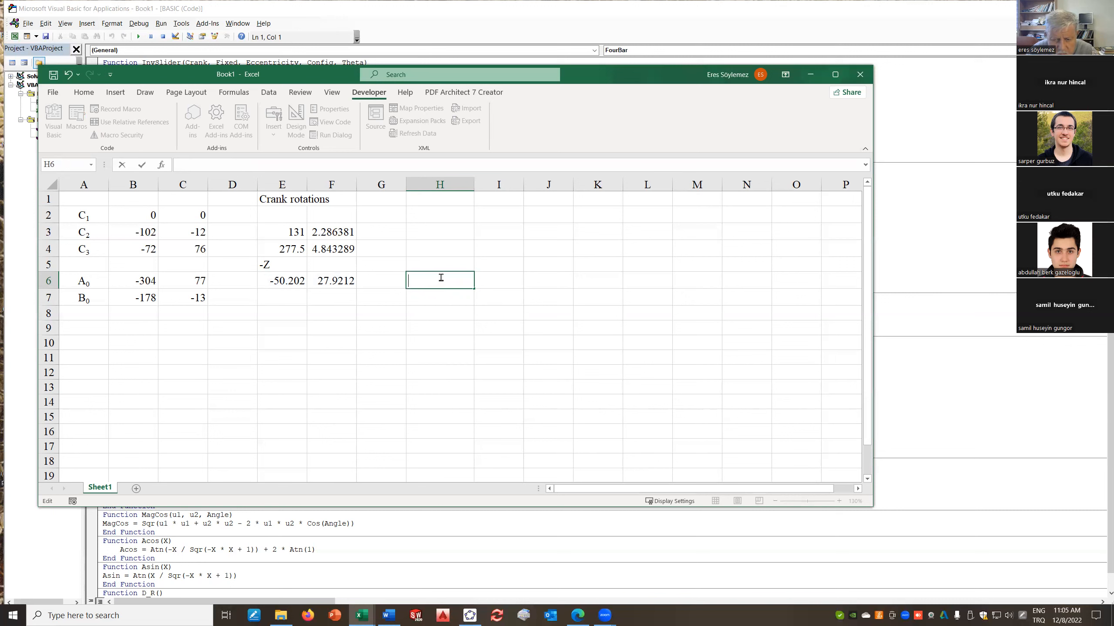
Insert the user-defined Mag function in H6 with E6 as the X argument and F6 as the Y argument
click(161, 165)
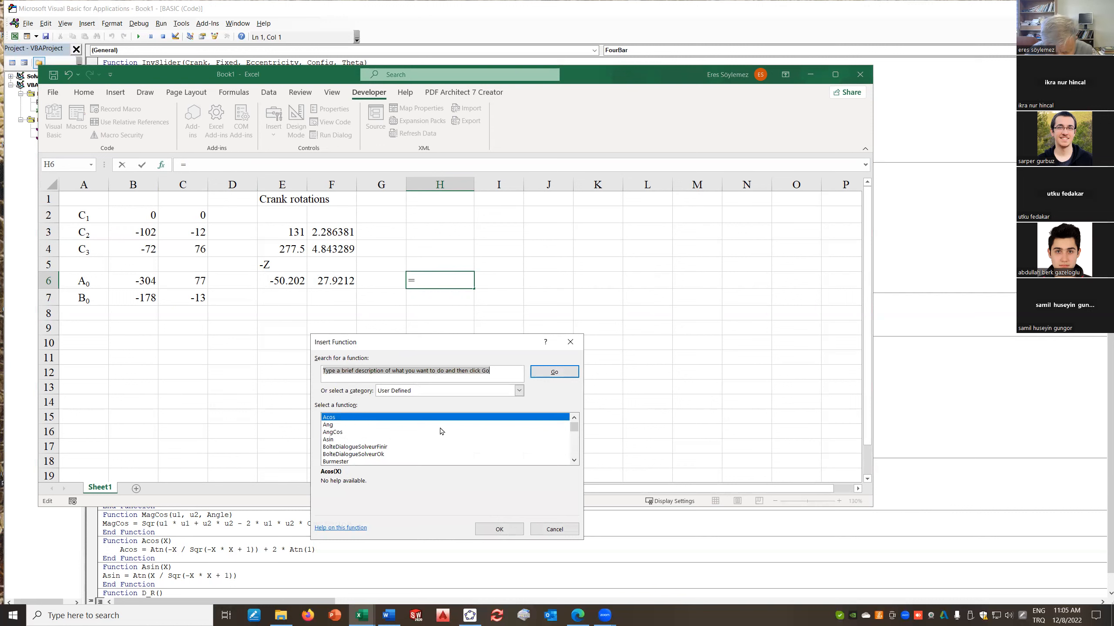
scroll(378, 447, down, 5)
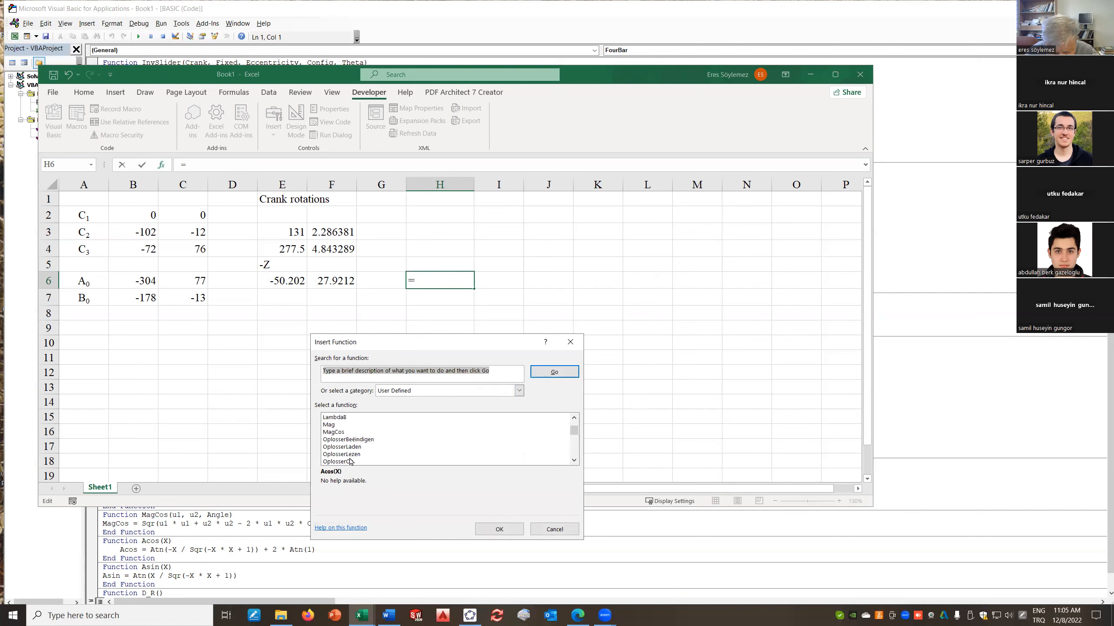
click(335, 425)
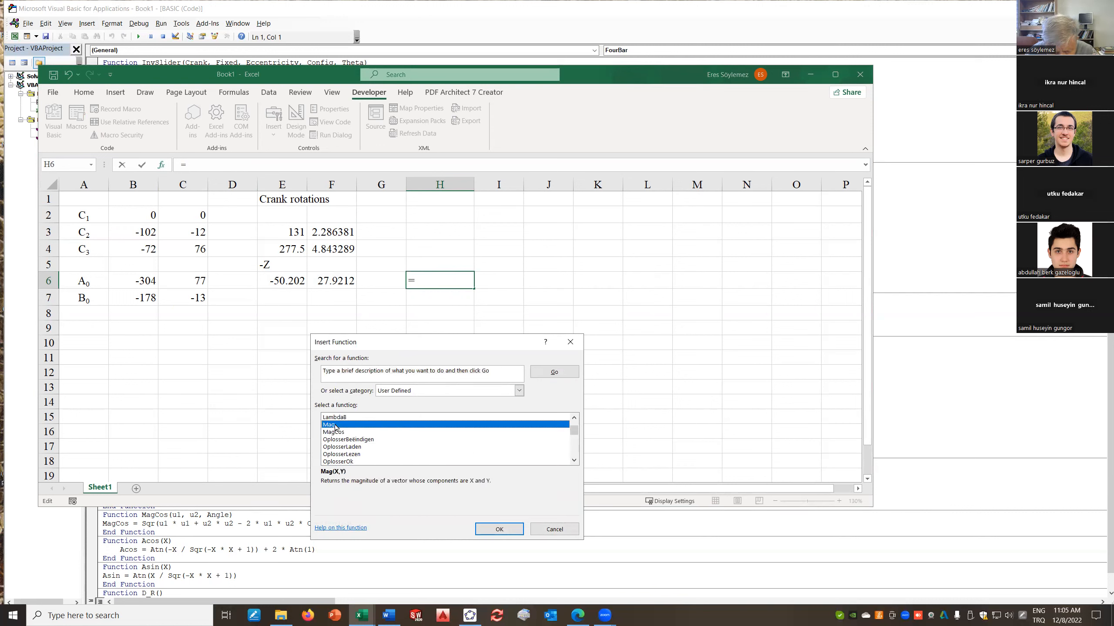
click(495, 529)
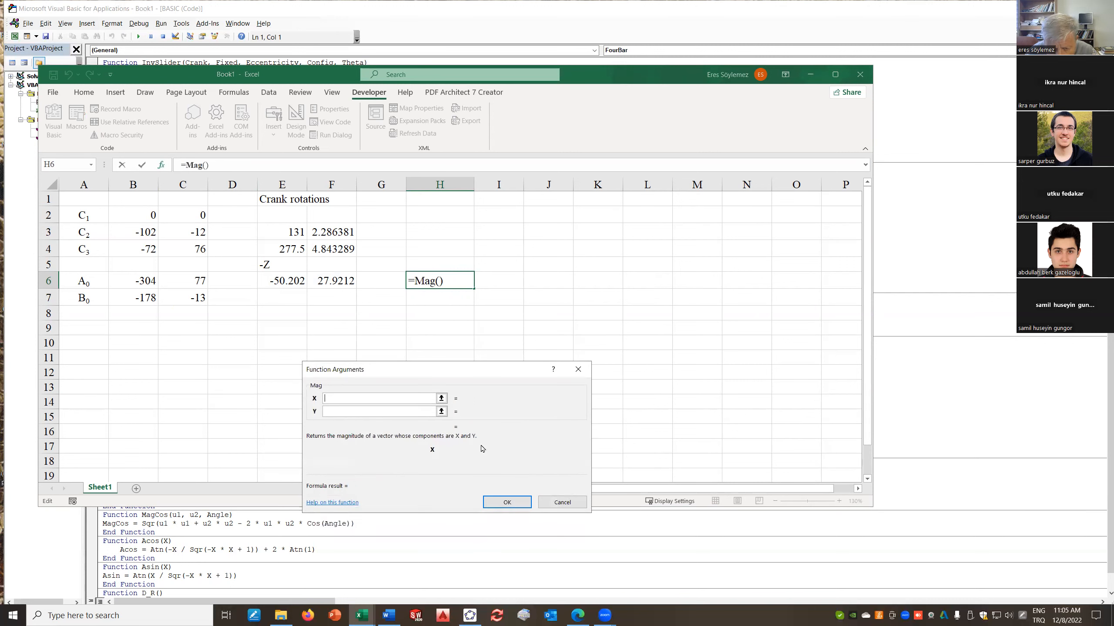
click(280, 282)
key(Tab)
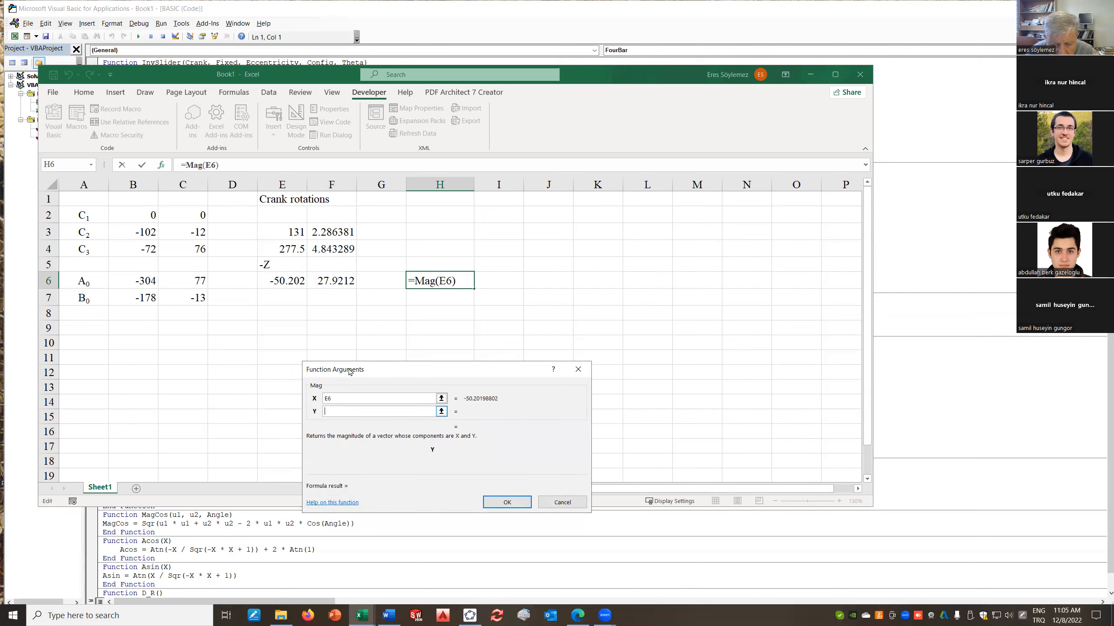
click(341, 282)
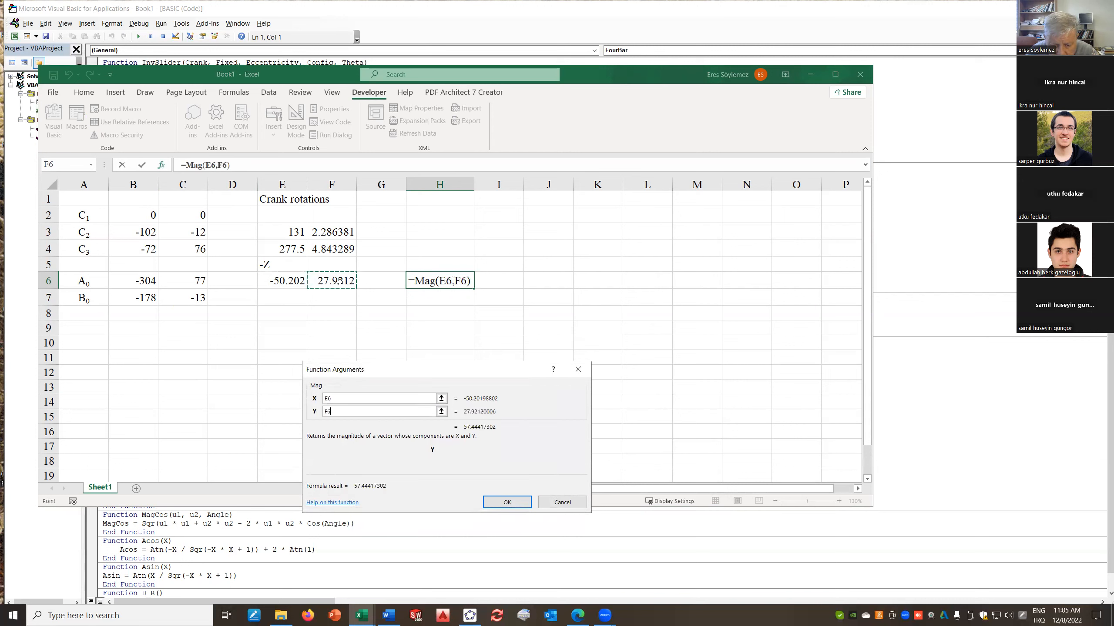
click(508, 502)
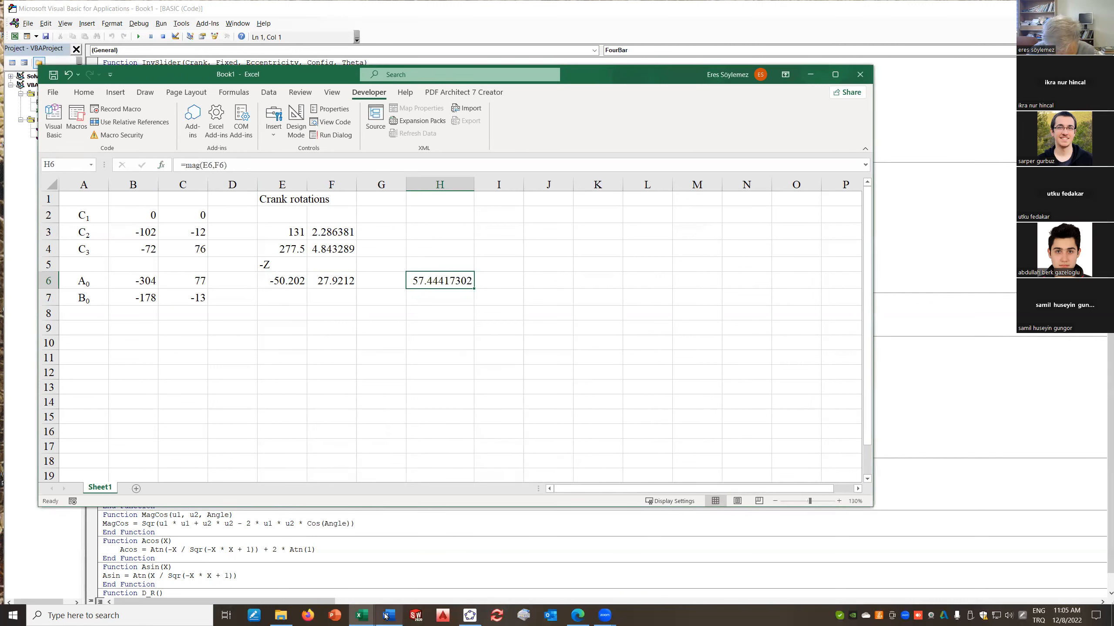
Switch to GeoGebra, select the crank segment from the fixed pivot to A3 and check its length in the algebra list
click(360, 615)
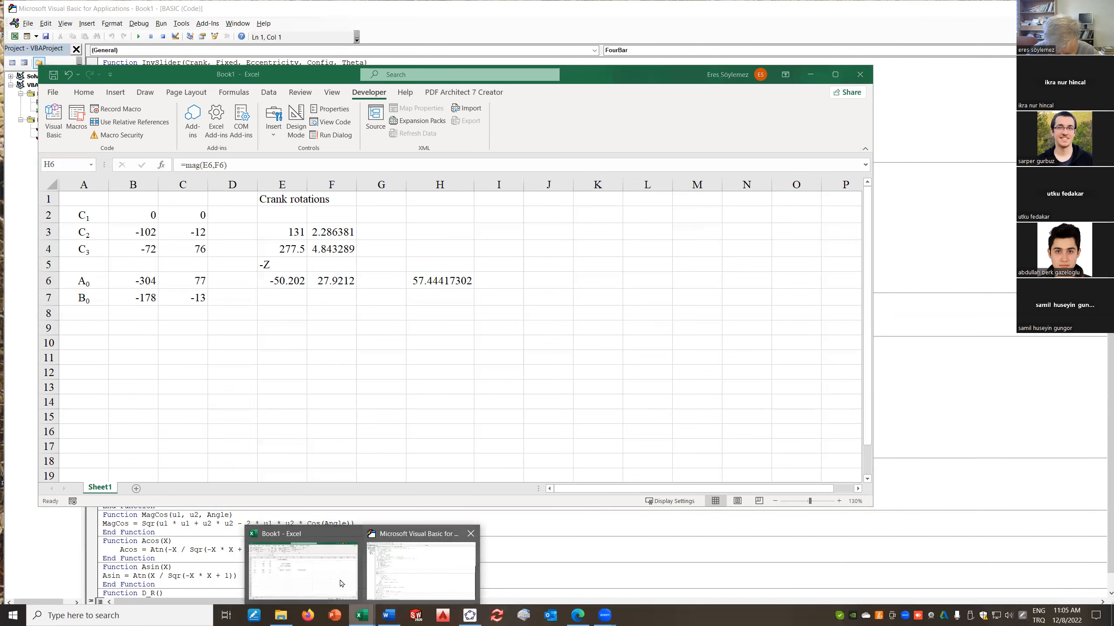
click(470, 616)
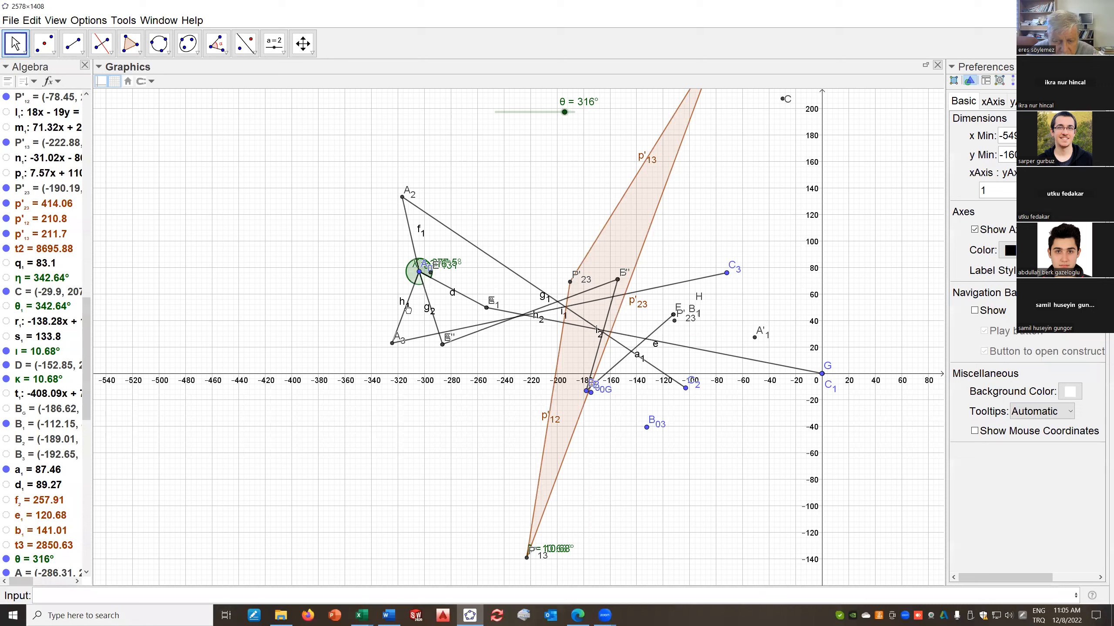
click(16, 46)
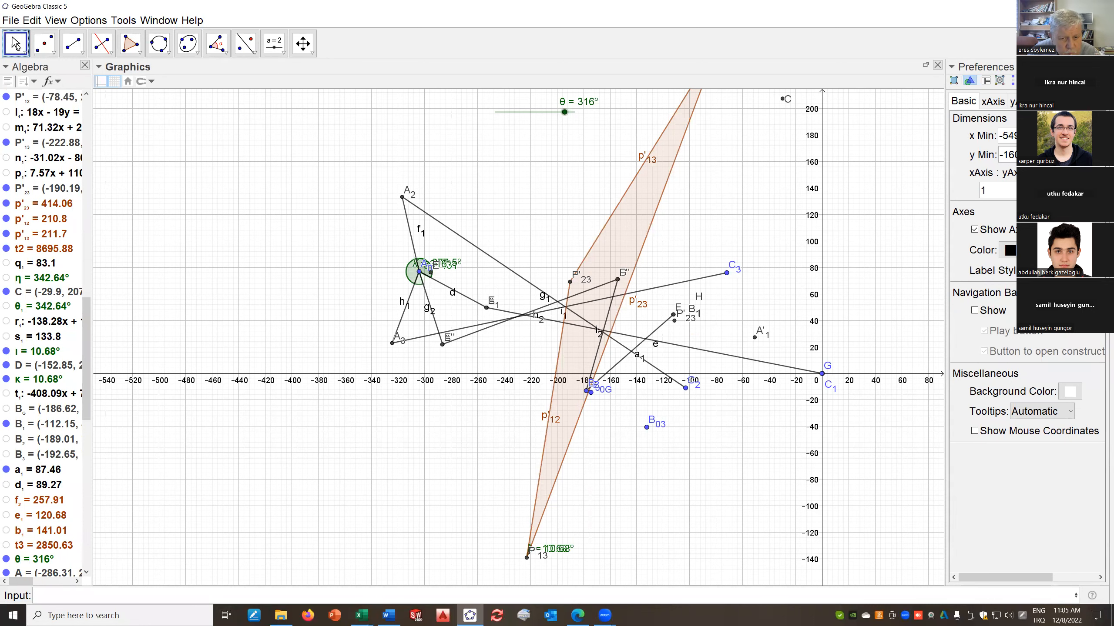
click(401, 302)
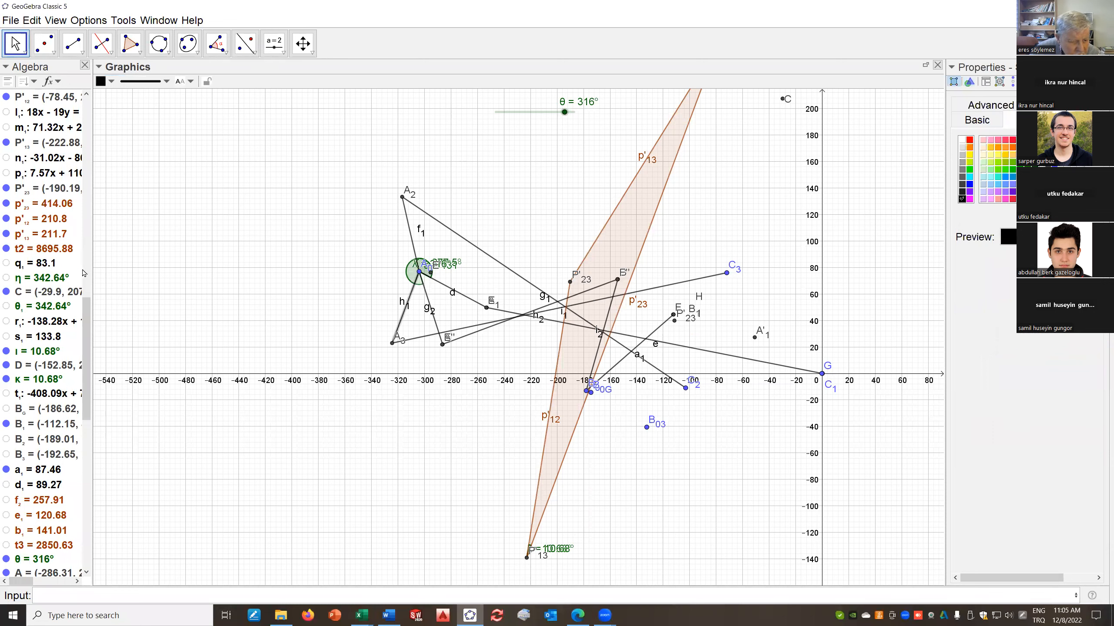
scroll(76, 302, up, 5)
drag(76, 301, 75, 302)
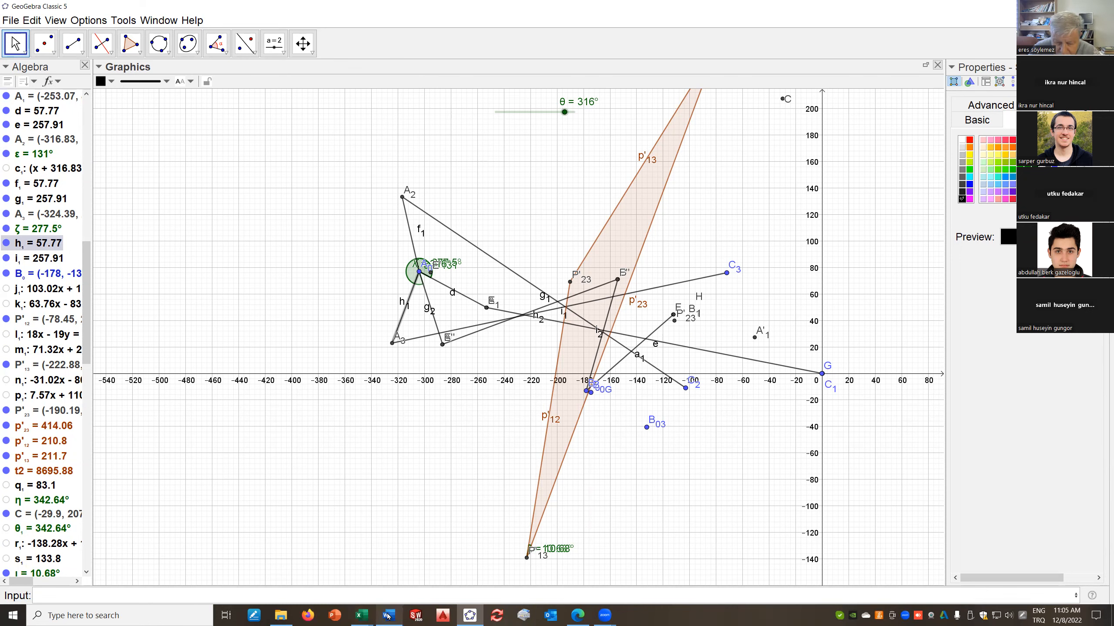
Switch back to the Book1 worksheet, move its window to uncover GeoGebra's algebra list, and compare H6 with the crank segment's length
mouse_move(362, 614)
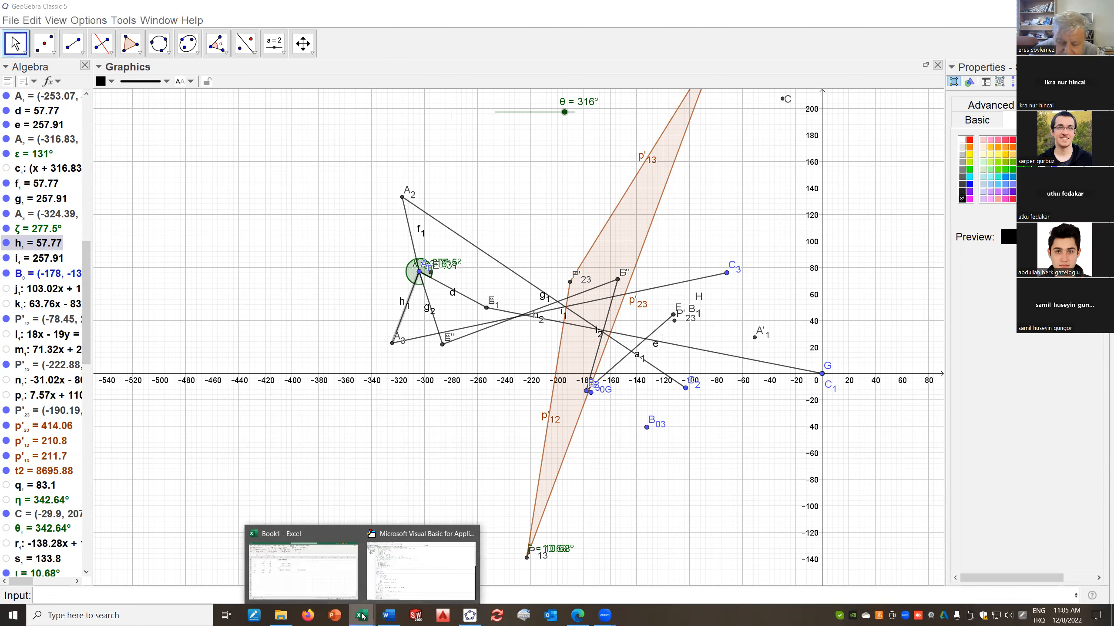
click(307, 574)
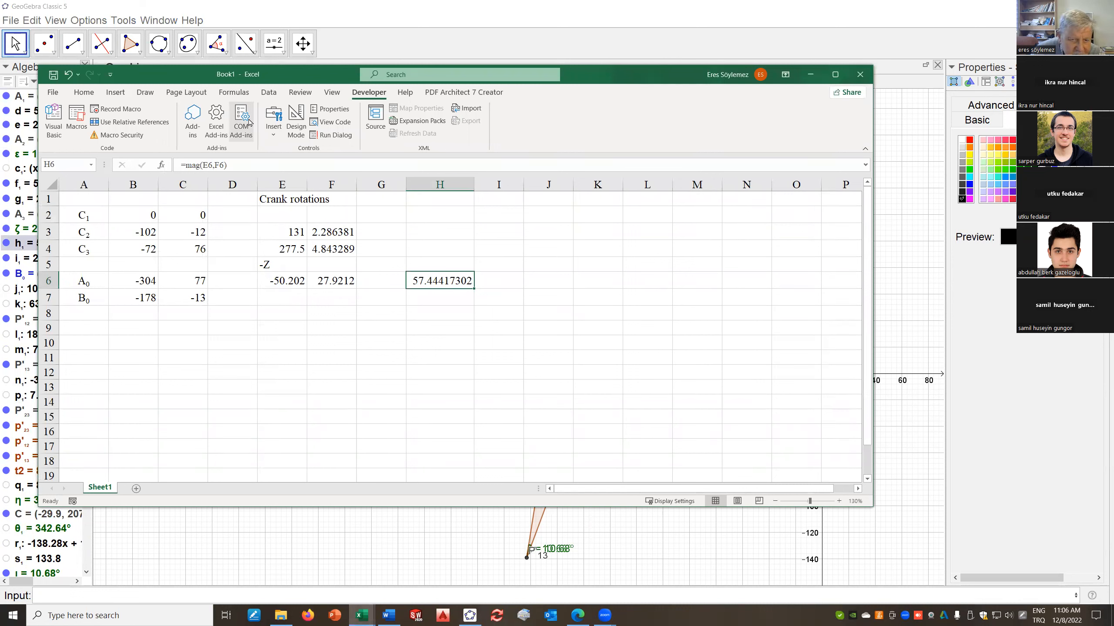
drag(333, 73, 392, 50)
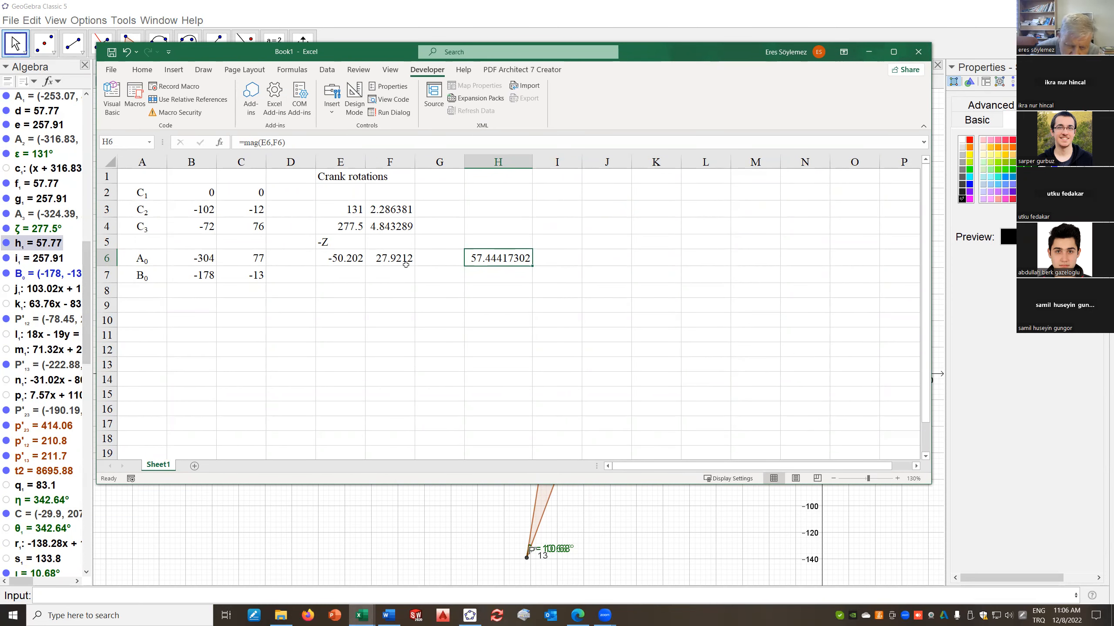
click(349, 275)
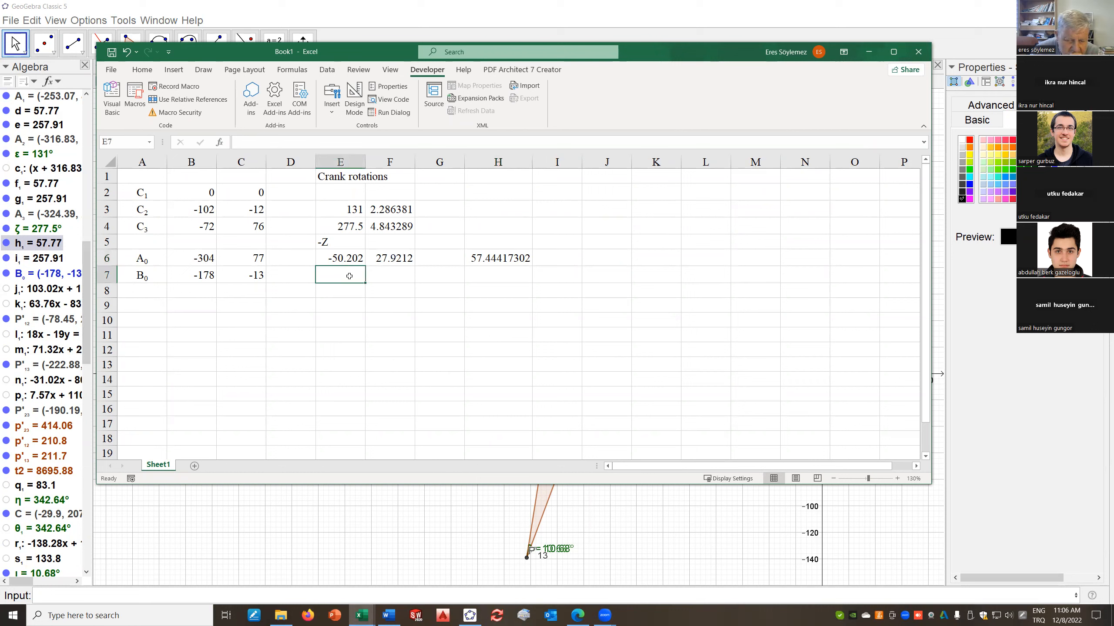
click(481, 259)
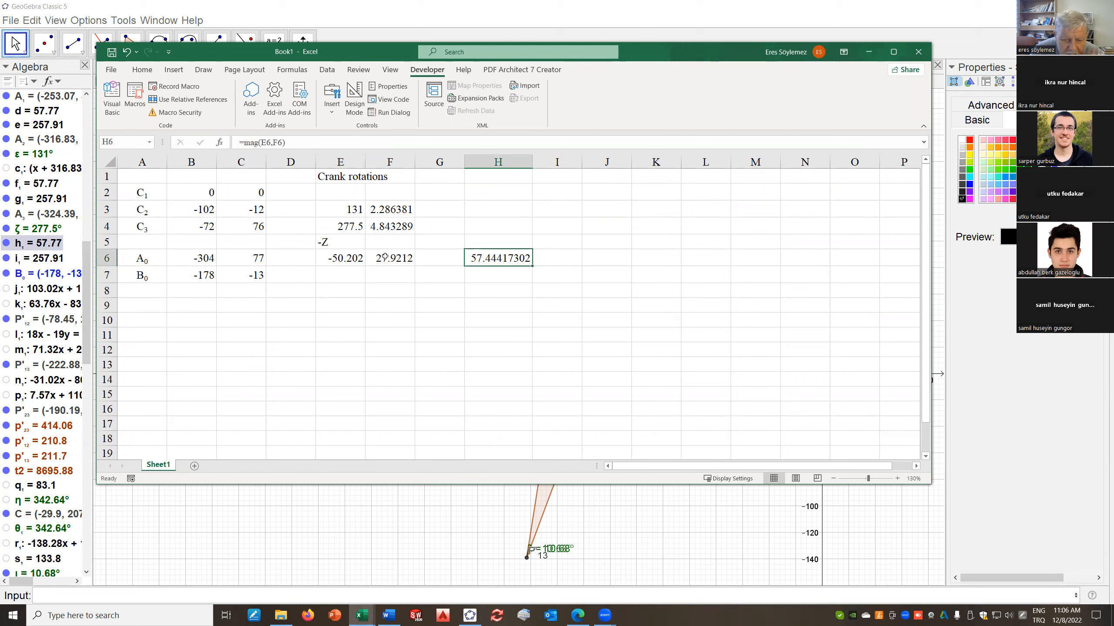
Shift the Book1 window to view the GeoGebra construction, and reposition it beside the algebra list
click(337, 258)
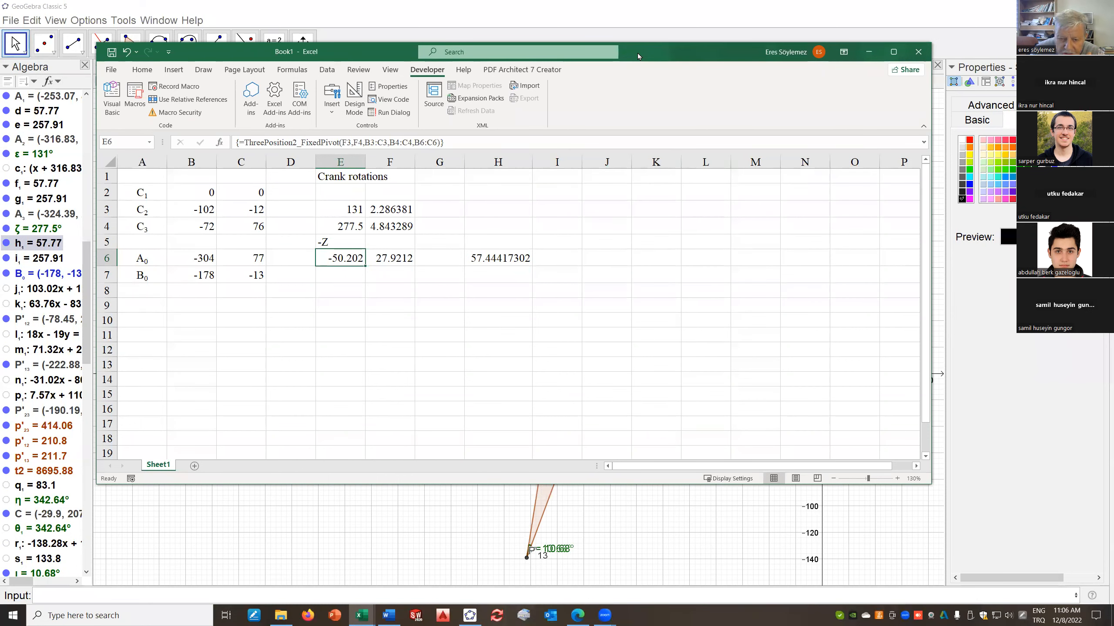
drag(637, 52, 1044, 391)
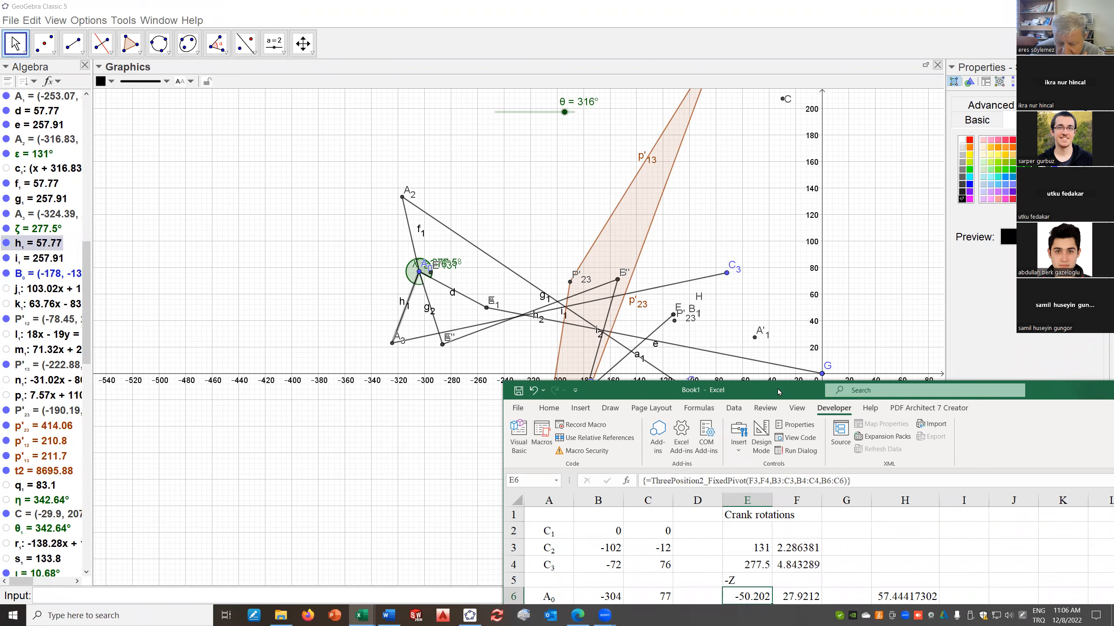
drag(774, 390, 614, 145)
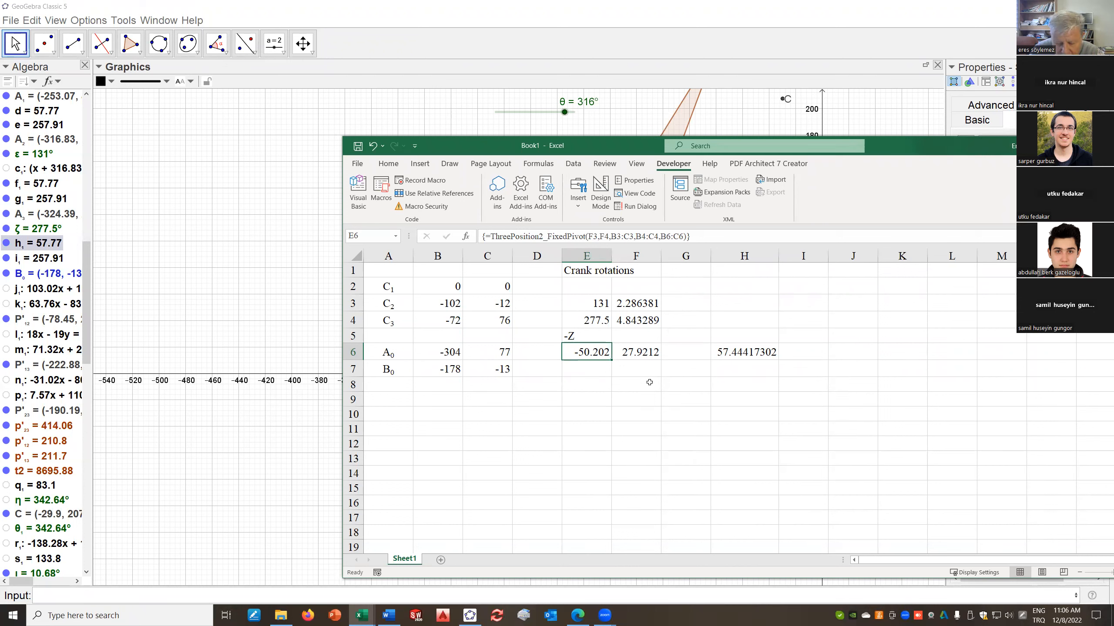
Label cell J2 as A1 and enter the formula =B6-E6 in K2 for its X coordinate
click(841, 293)
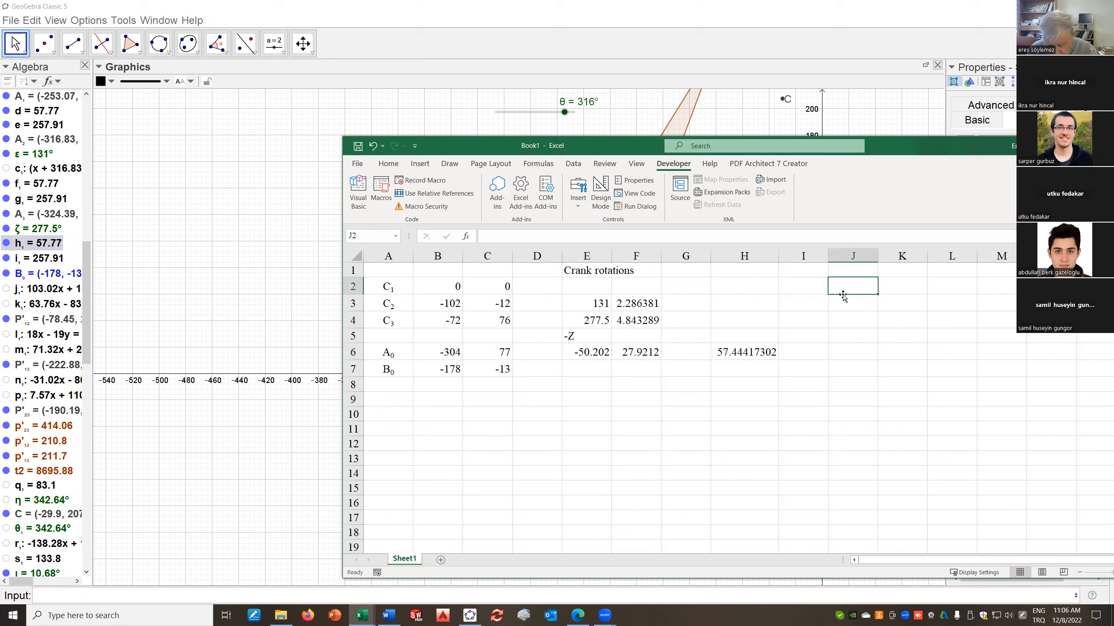
text(A1)
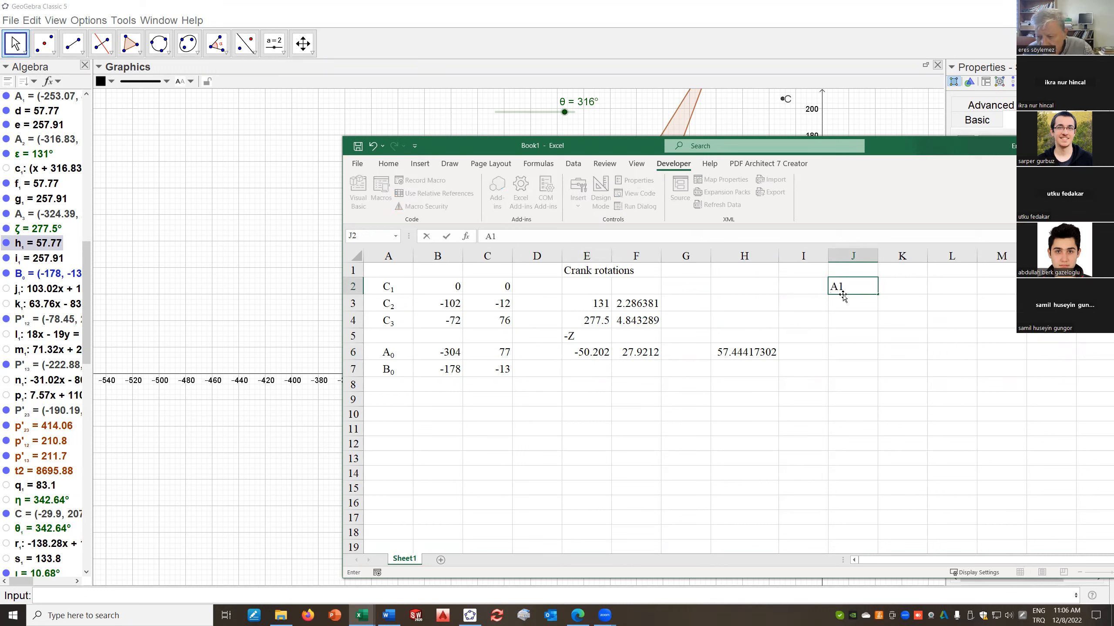
click(916, 282)
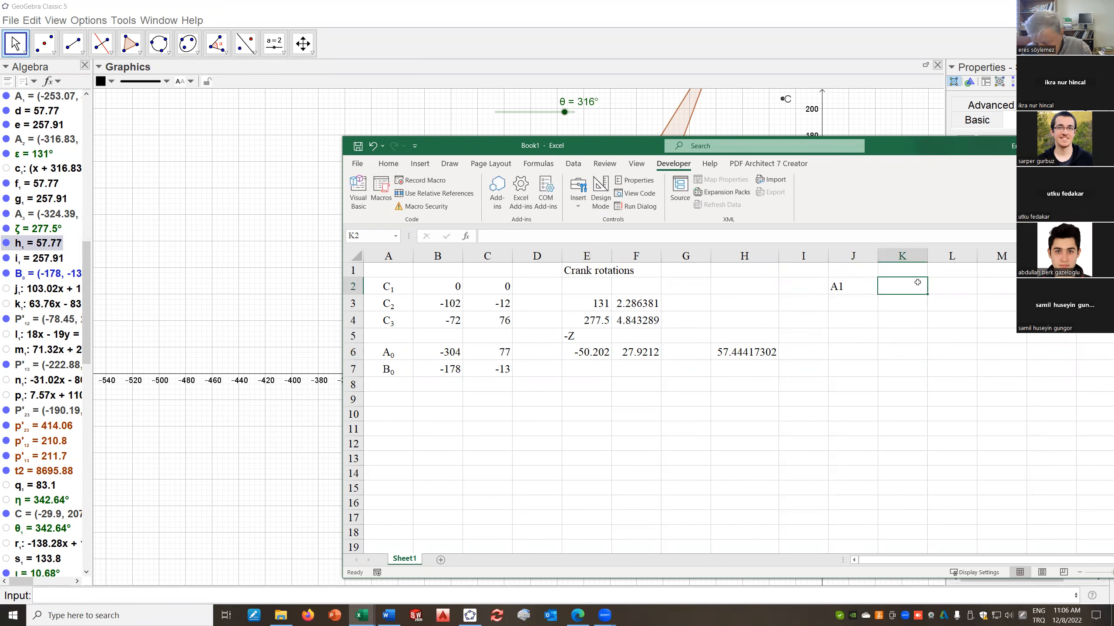
text(=)
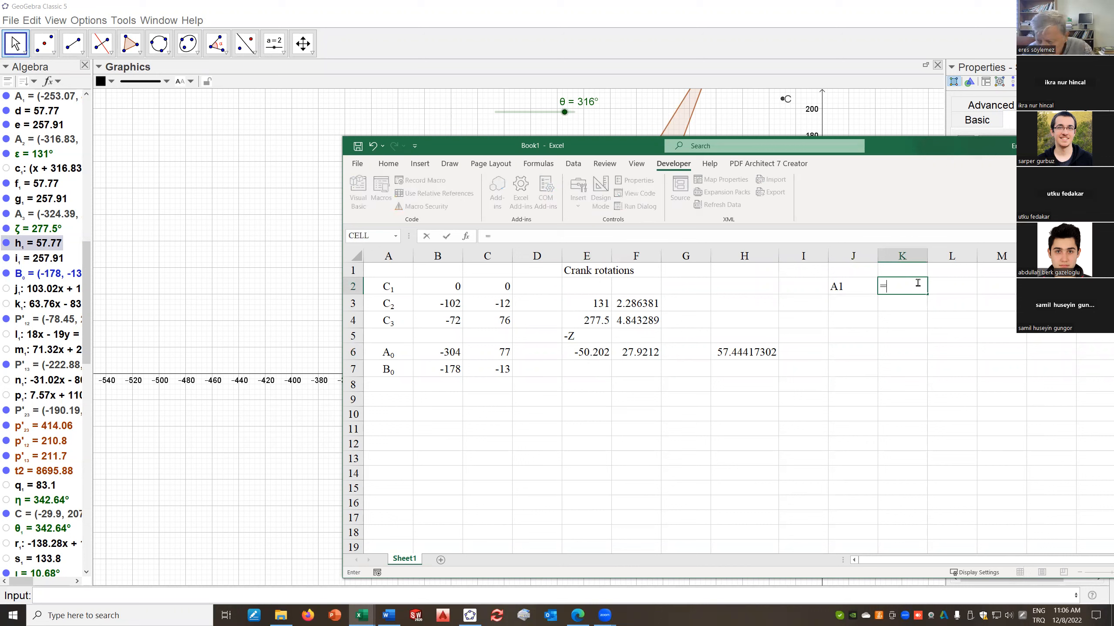
click(439, 351)
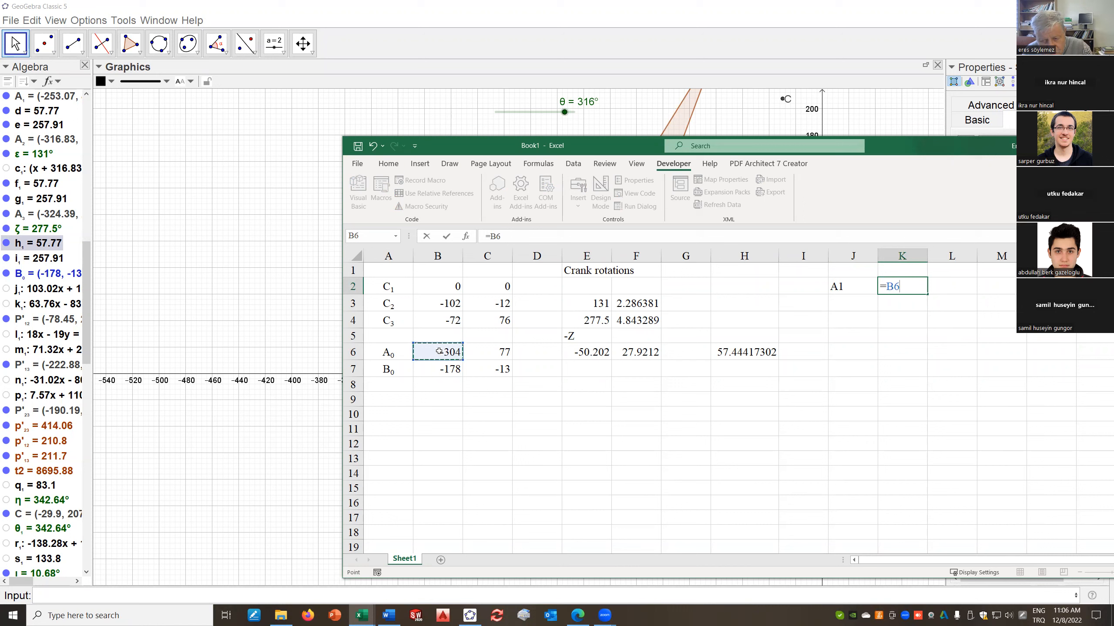
text(-)
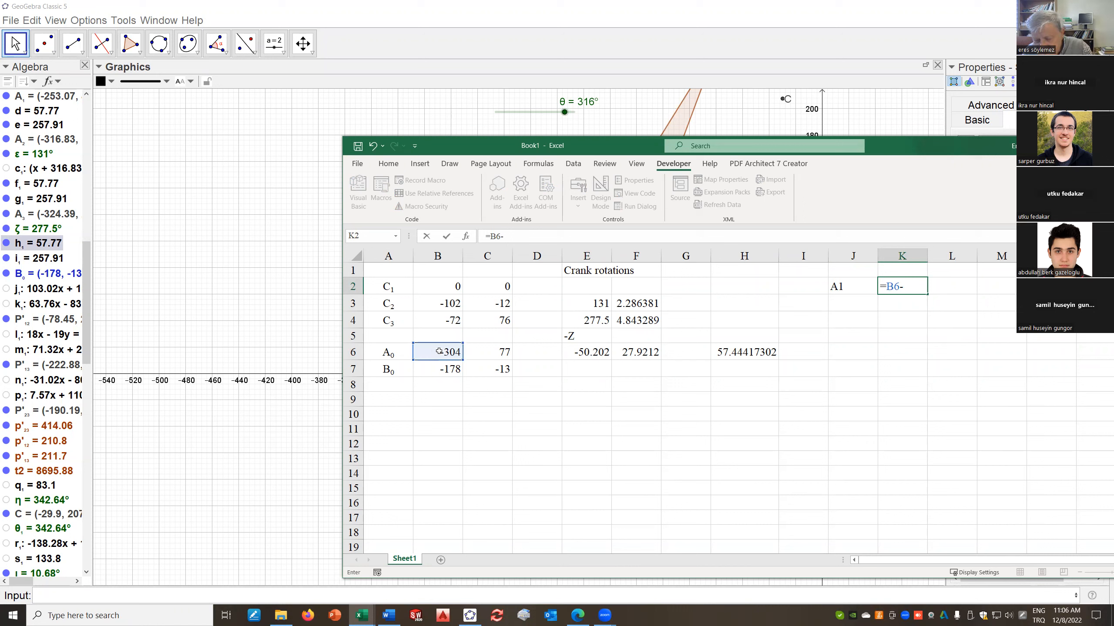
click(590, 353)
key(Return)
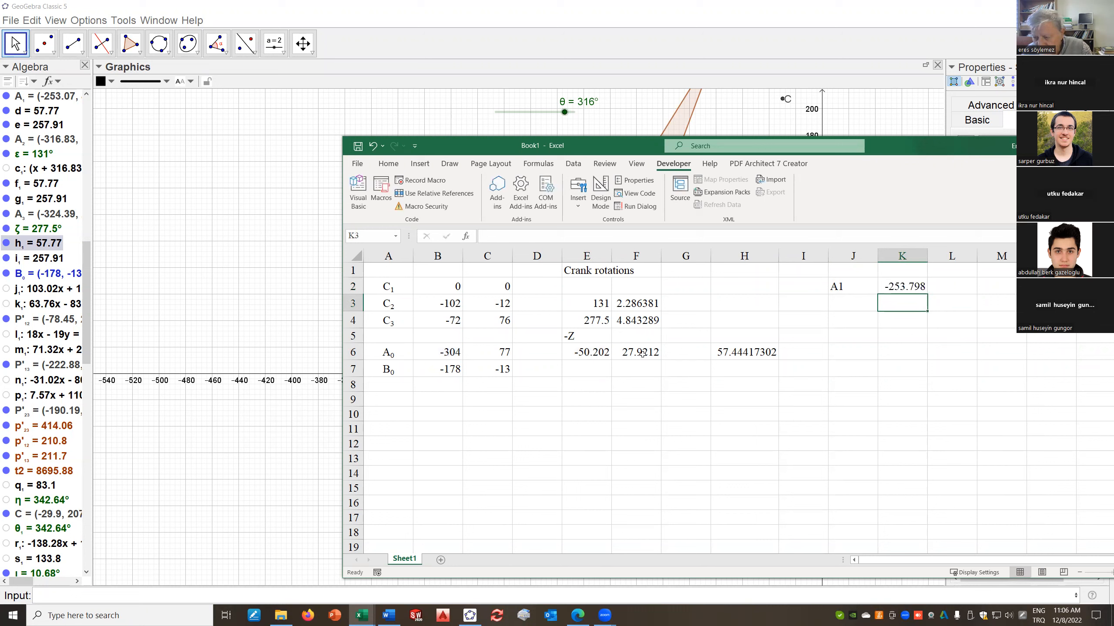
Copy the formula from K2 into L2 to calculate the Y coordinate of A1
click(901, 286)
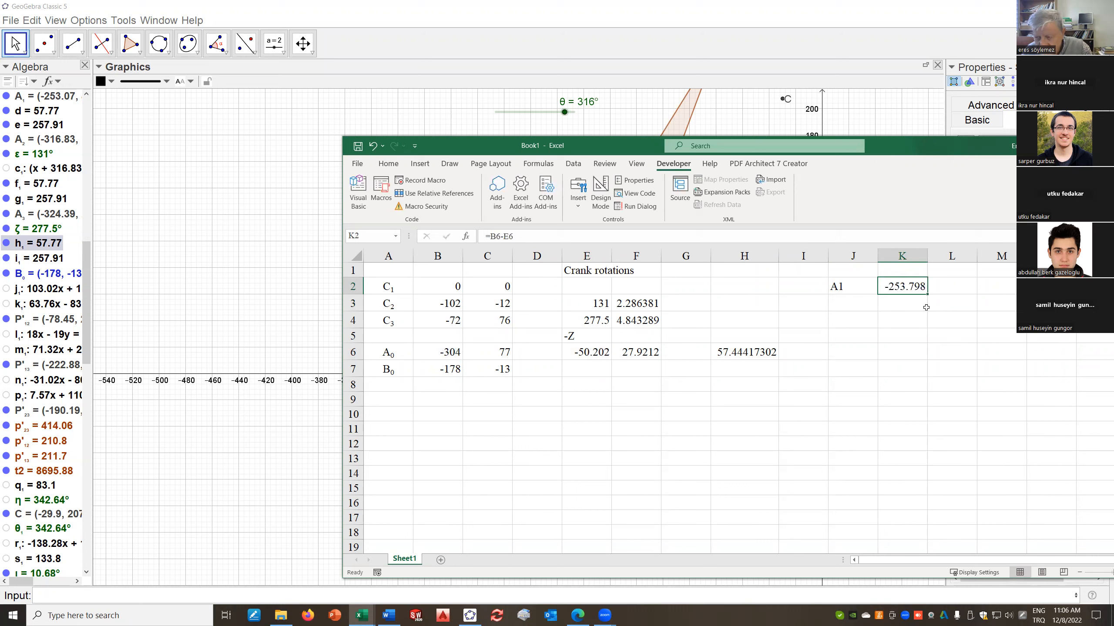
drag(921, 295, 961, 285)
click(961, 286)
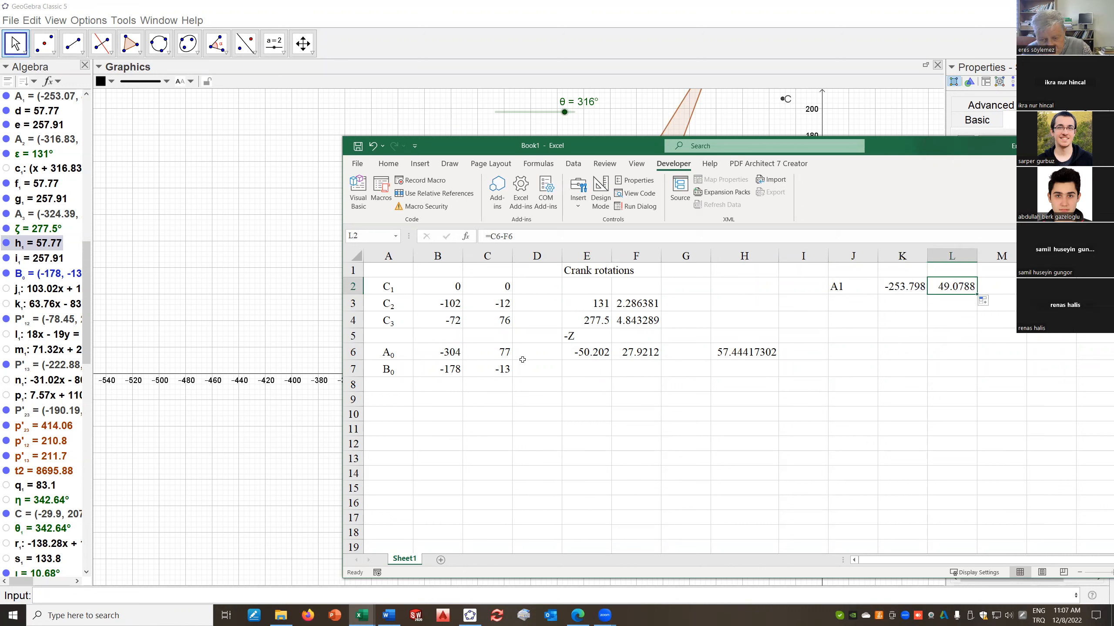
Review the array formula in F6 and the A1 coordinate formulas in K2 and L2
click(639, 352)
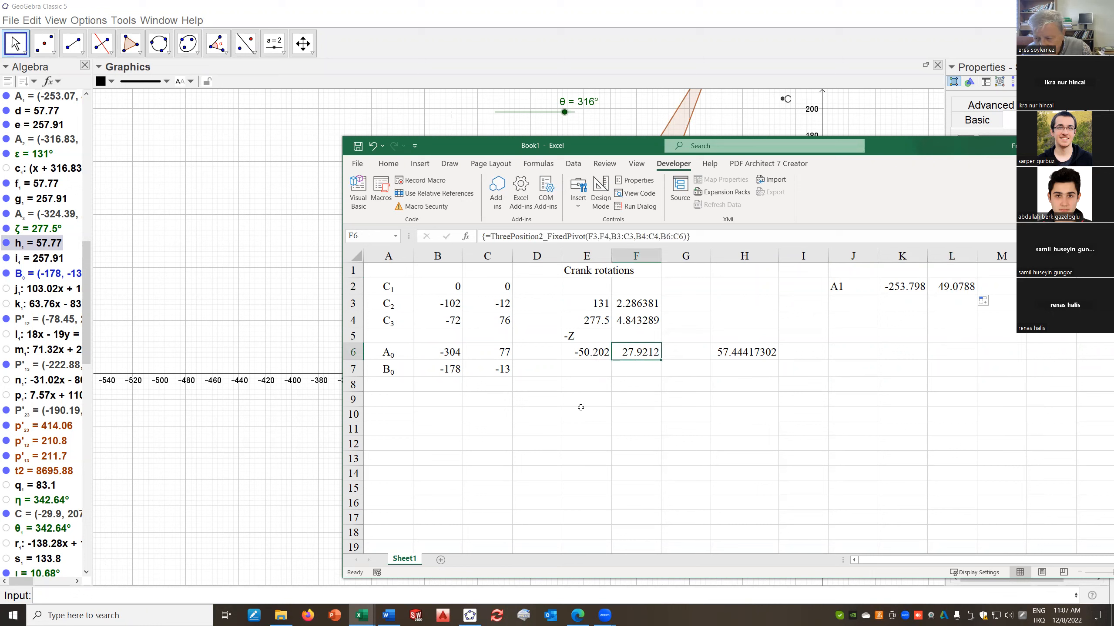
click(911, 290)
click(951, 285)
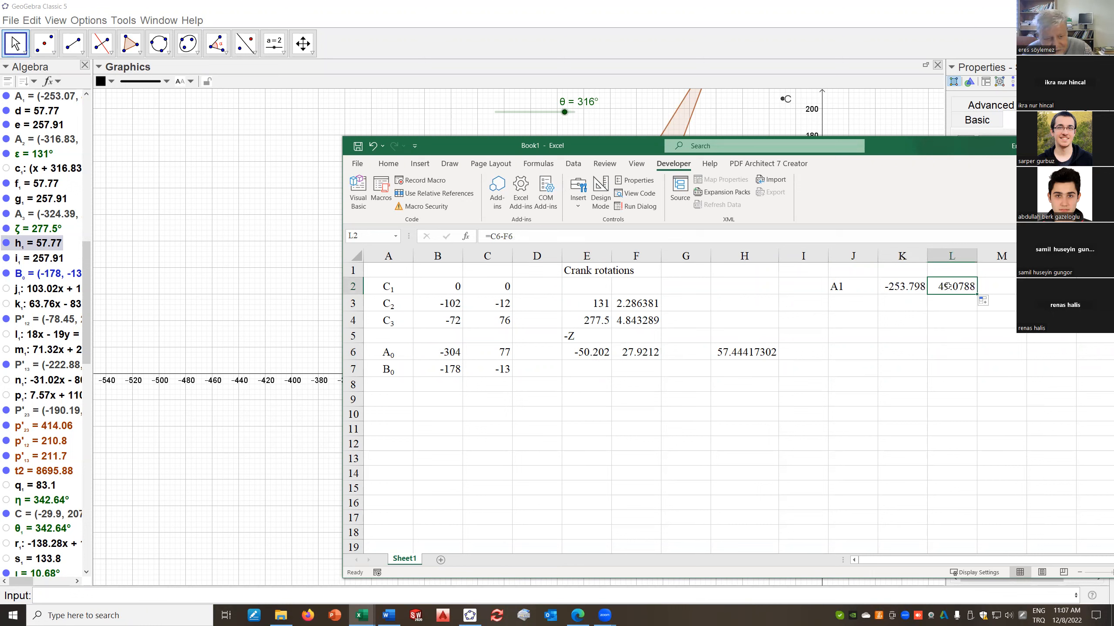
click(896, 286)
key(Right)
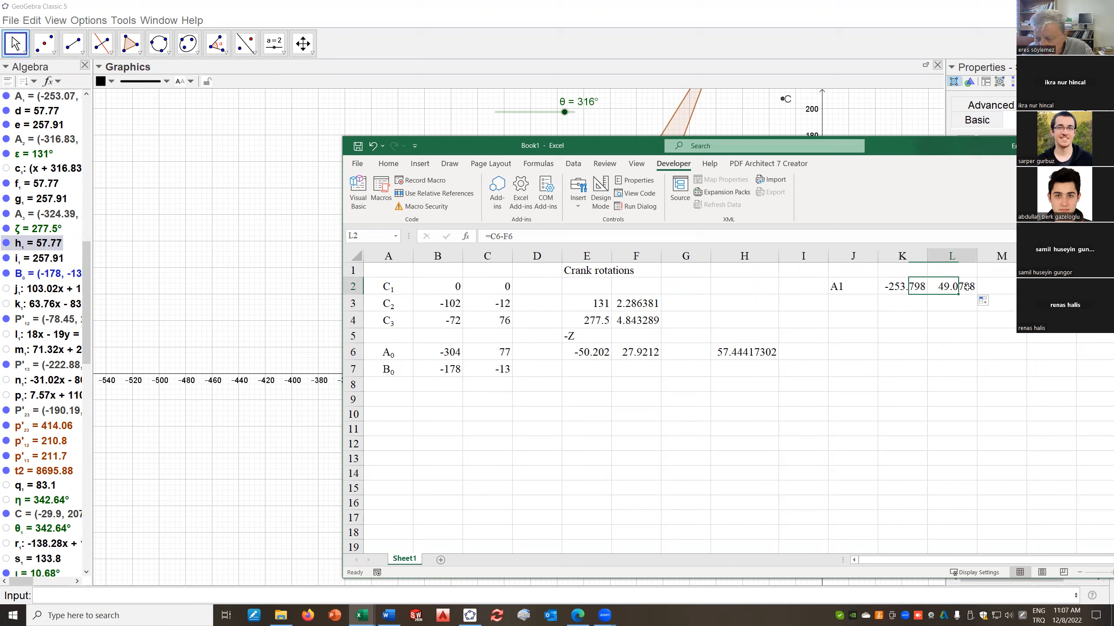
click(897, 289)
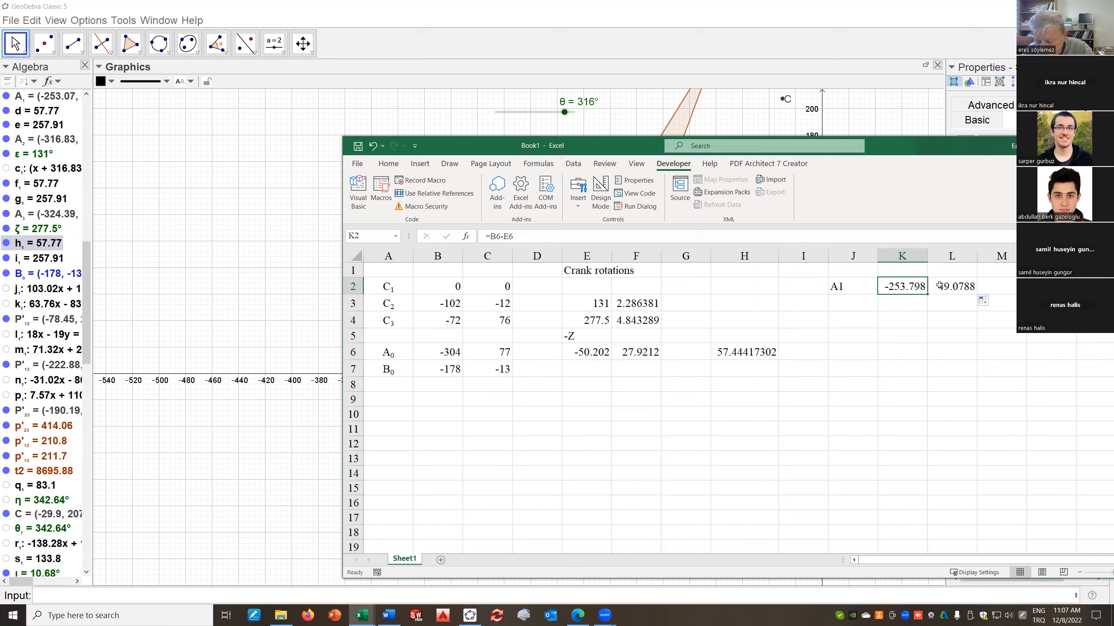
click(947, 281)
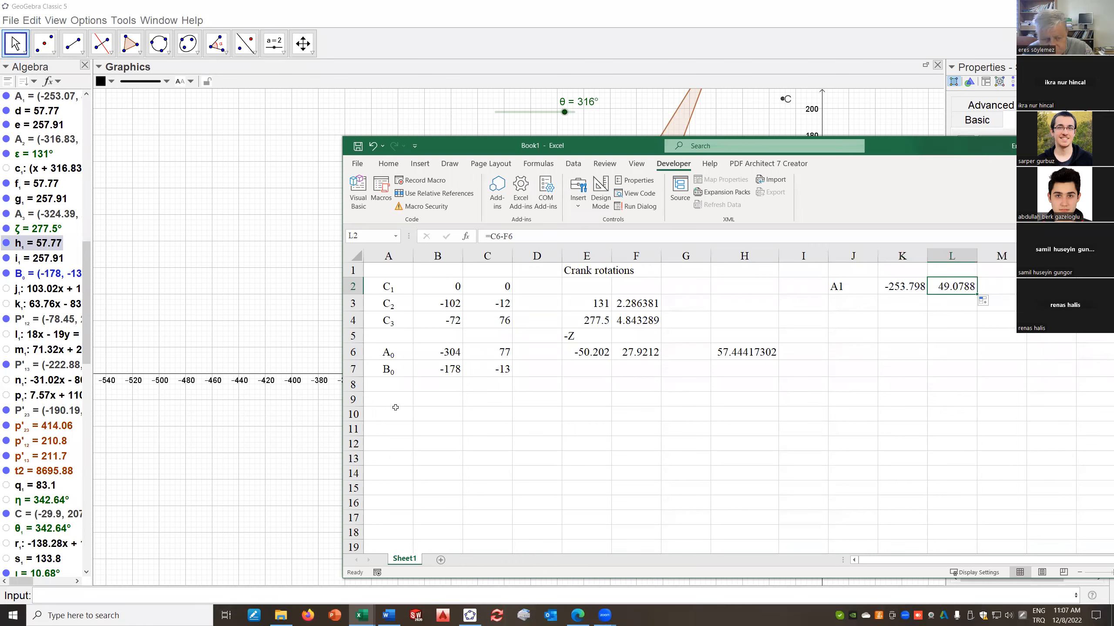
Switch to GeoGebra, select point A1, and widen the algebra list to read its full coordinates
click(167, 423)
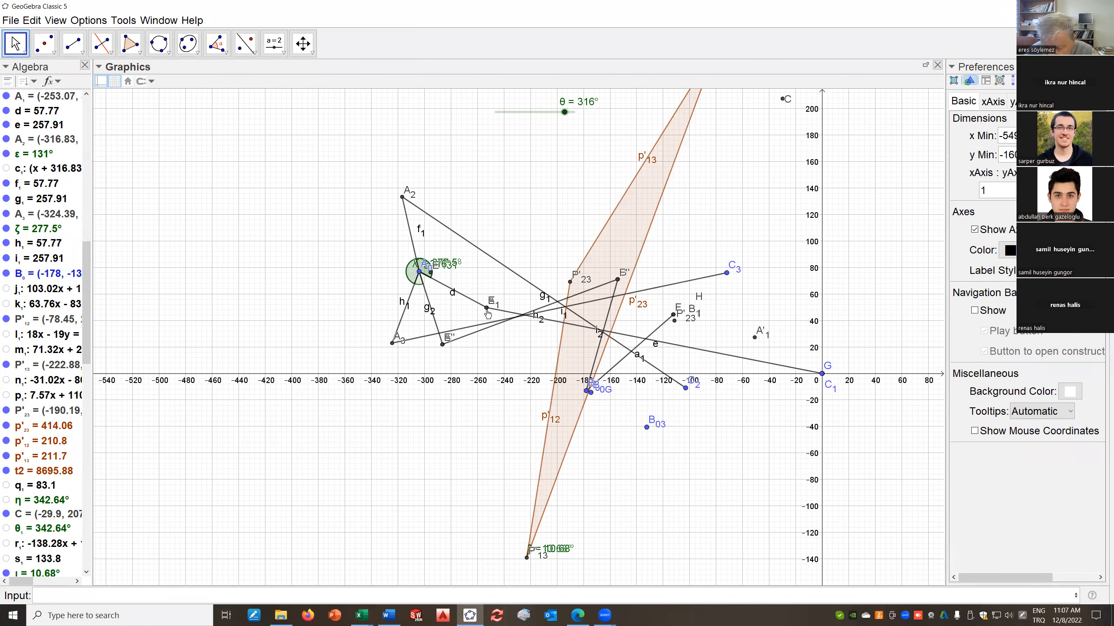
mouse_move(486, 312)
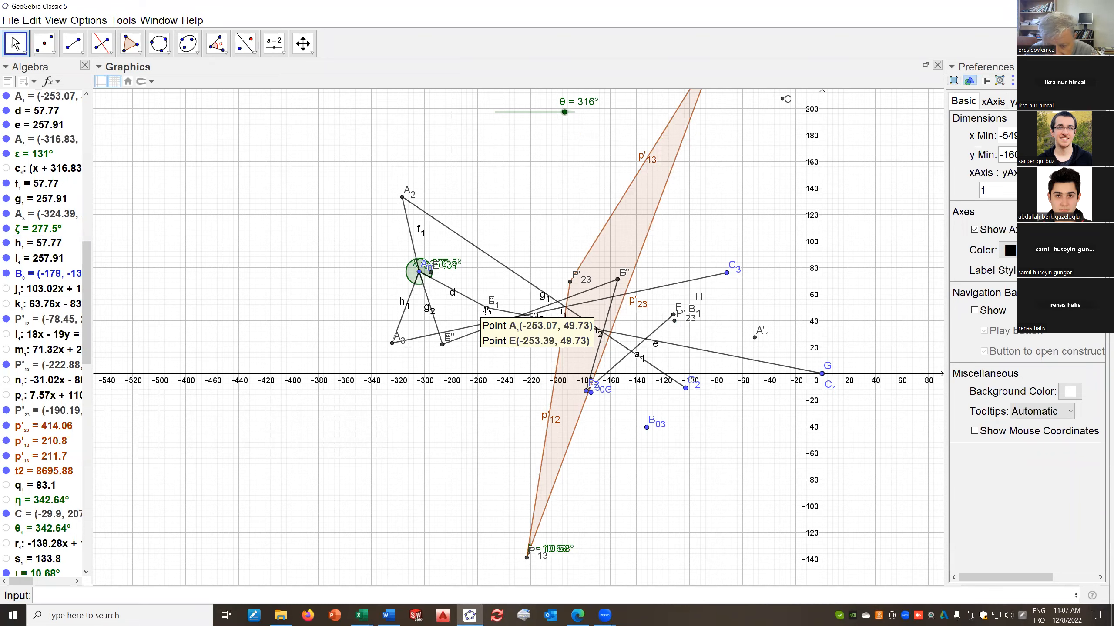
click(486, 308)
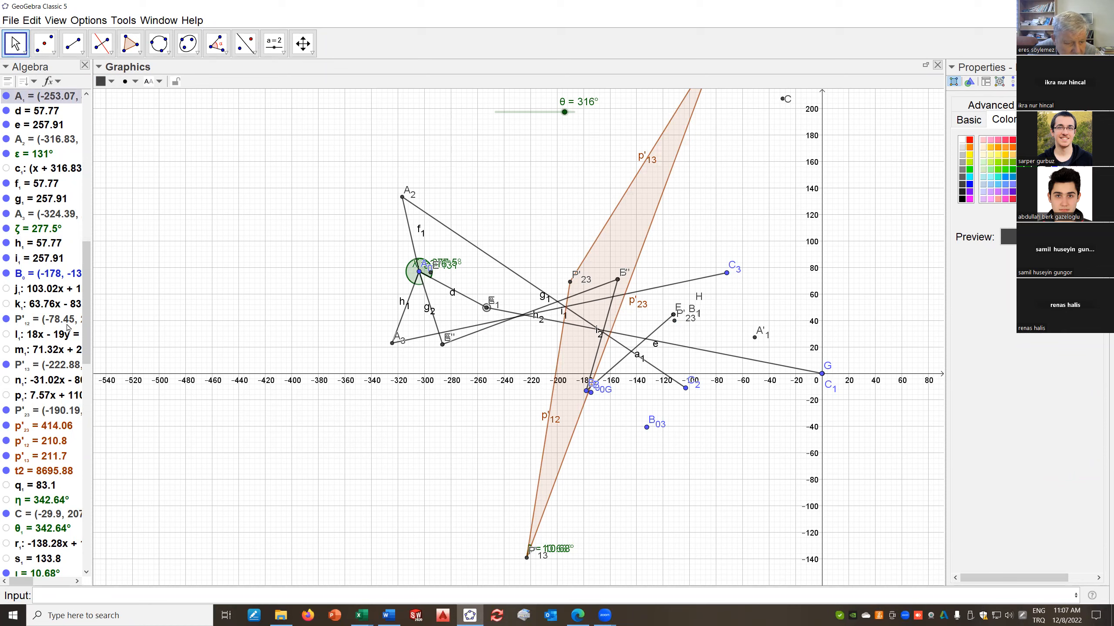
drag(87, 329, 59, 269)
drag(92, 336, 162, 344)
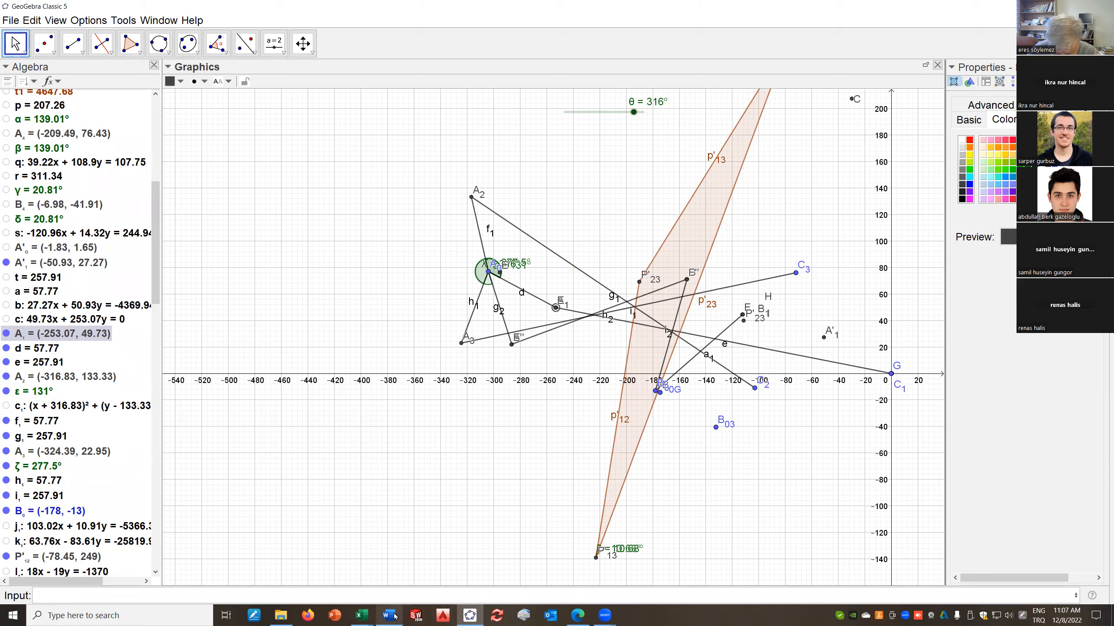
Switch back to the Book1 worksheet and compare the A1 coordinates in K2:L2 with GeoGebra's algebra list
mouse_move(365, 617)
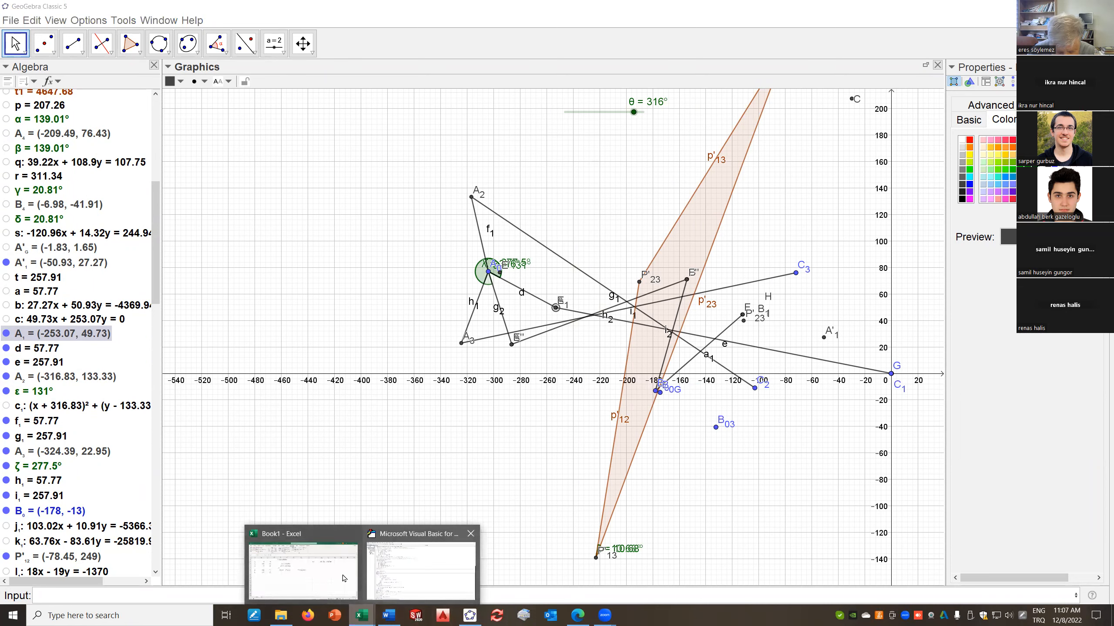
click(313, 571)
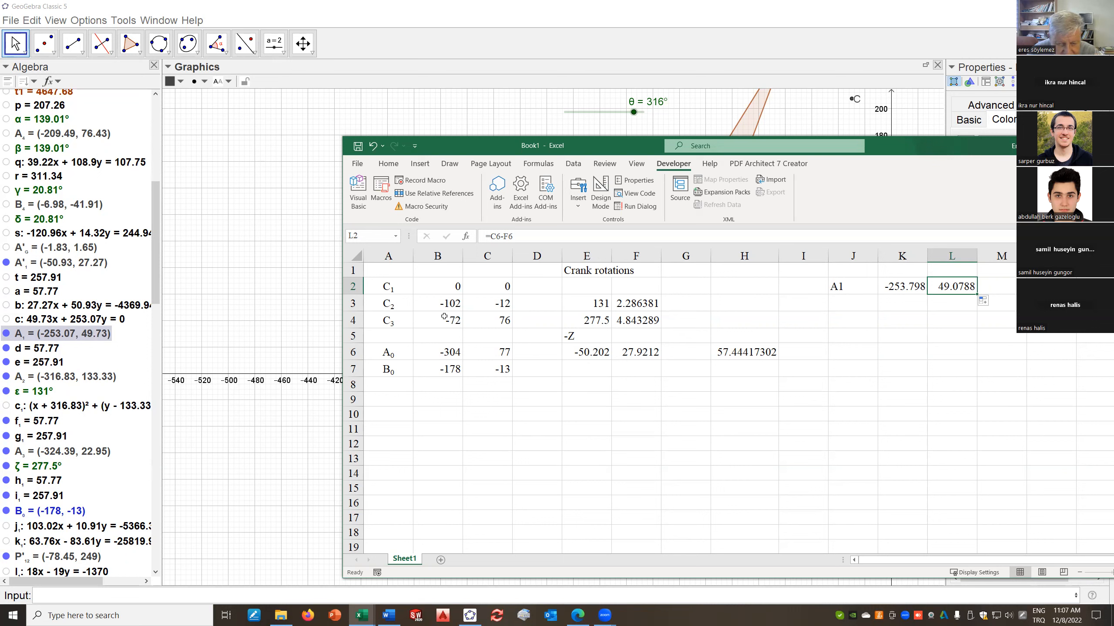
click(847, 316)
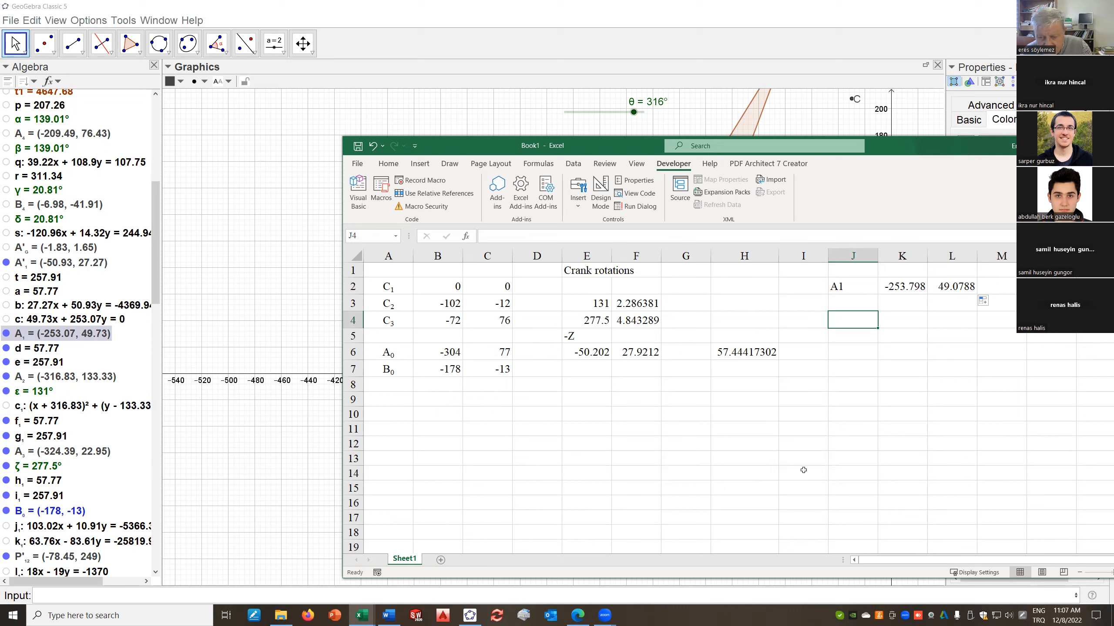
click(767, 399)
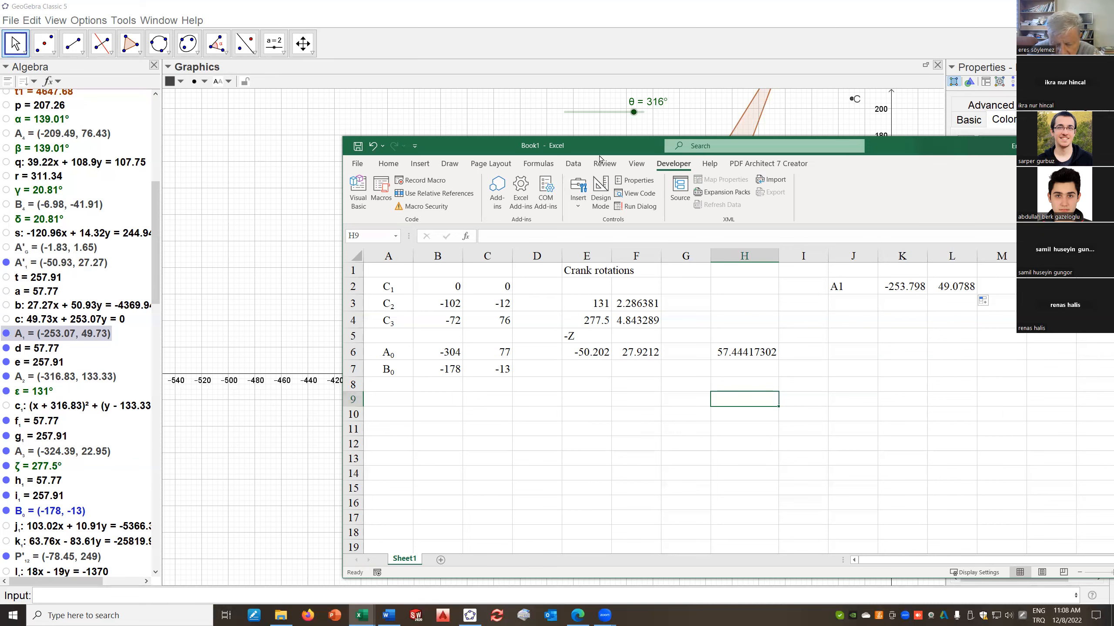
drag(597, 151, 498, 83)
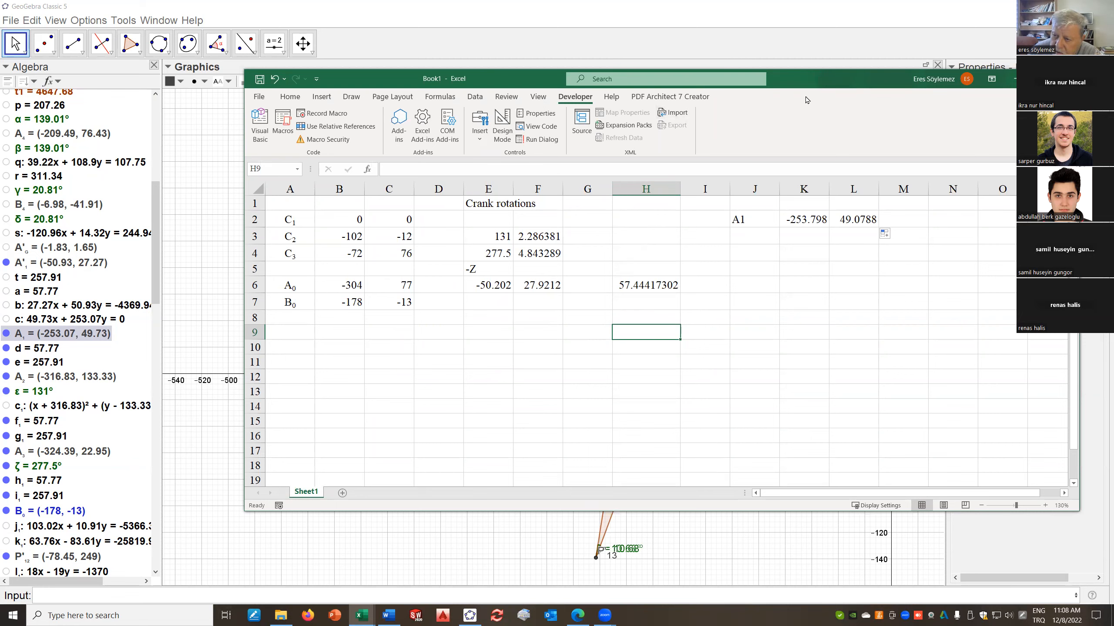
Switch to GeoGebra and draw segments from fixed pivot A0 to A'1 and from A'1 to C1 at the origin
drag(814, 80, 833, 473)
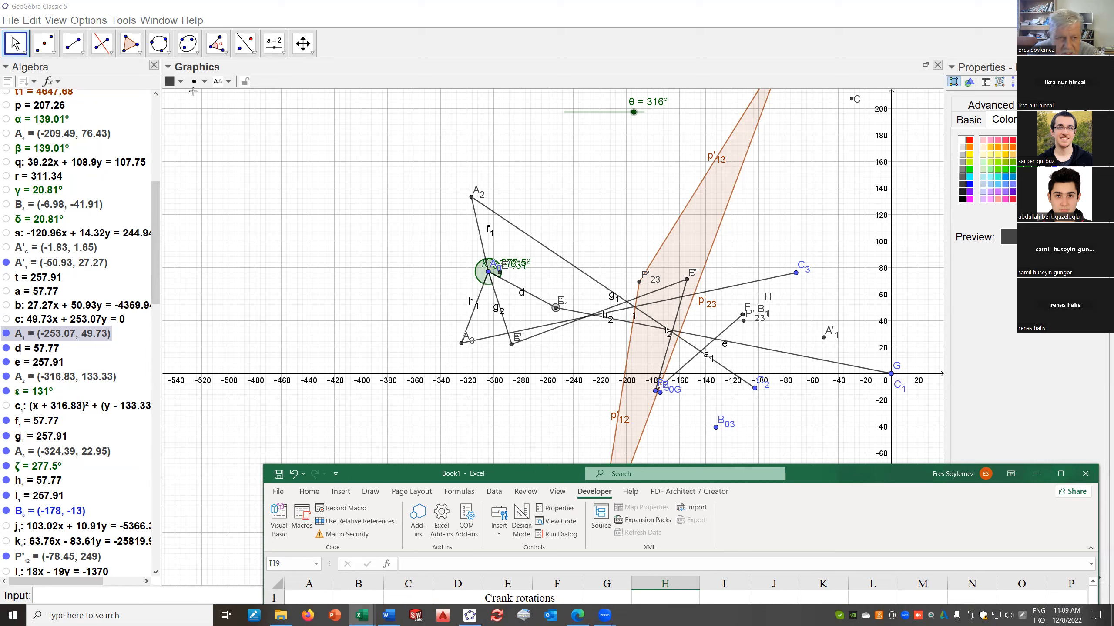
click(83, 50)
click(82, 52)
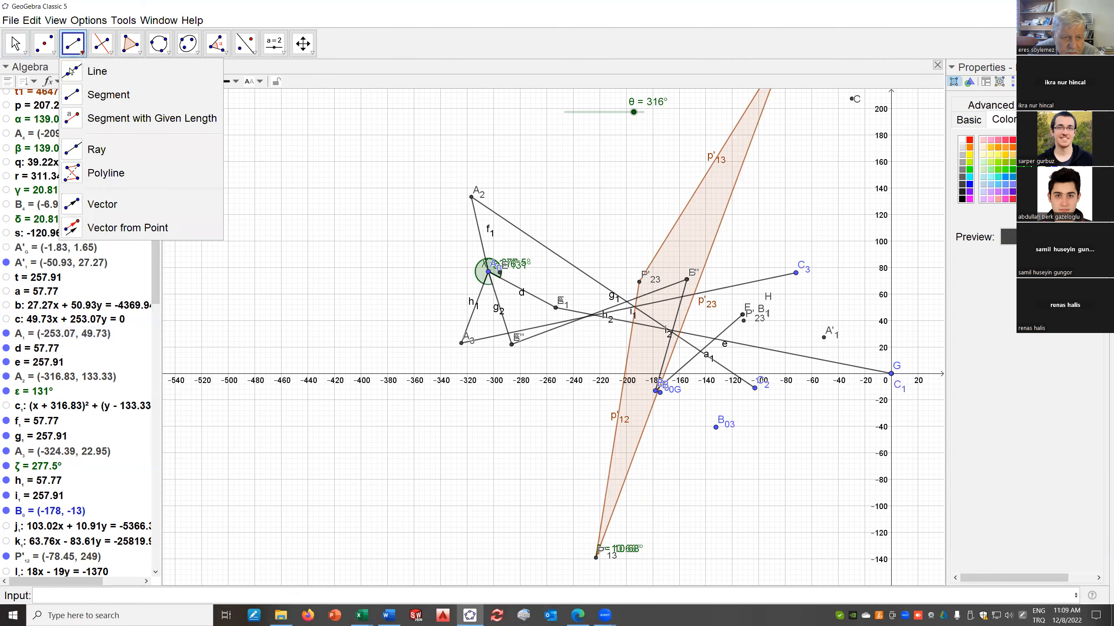
click(71, 95)
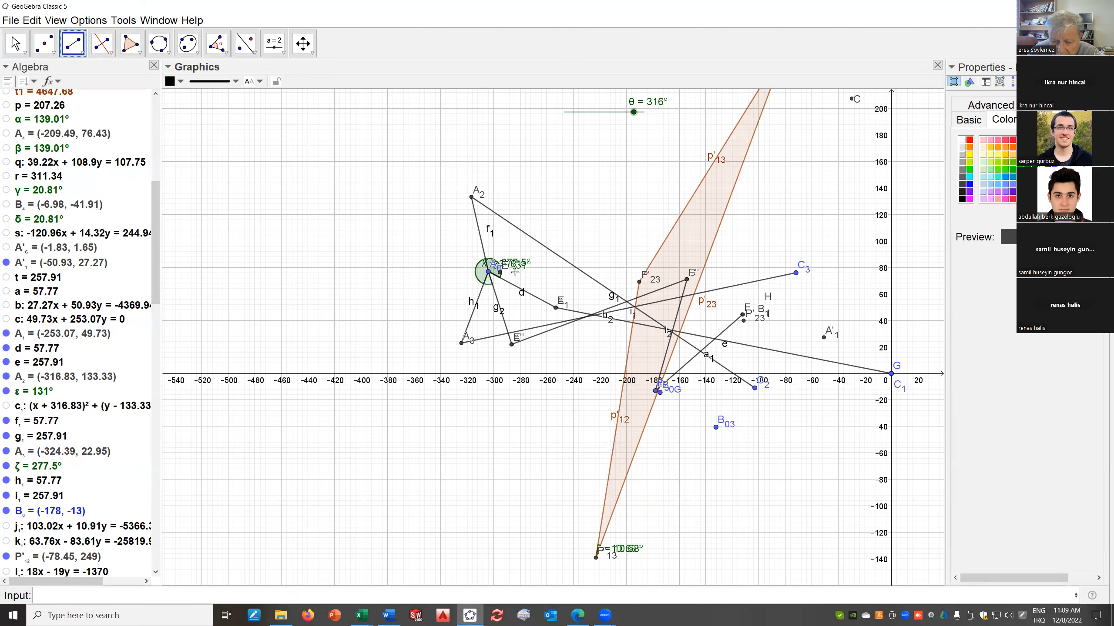
click(490, 273)
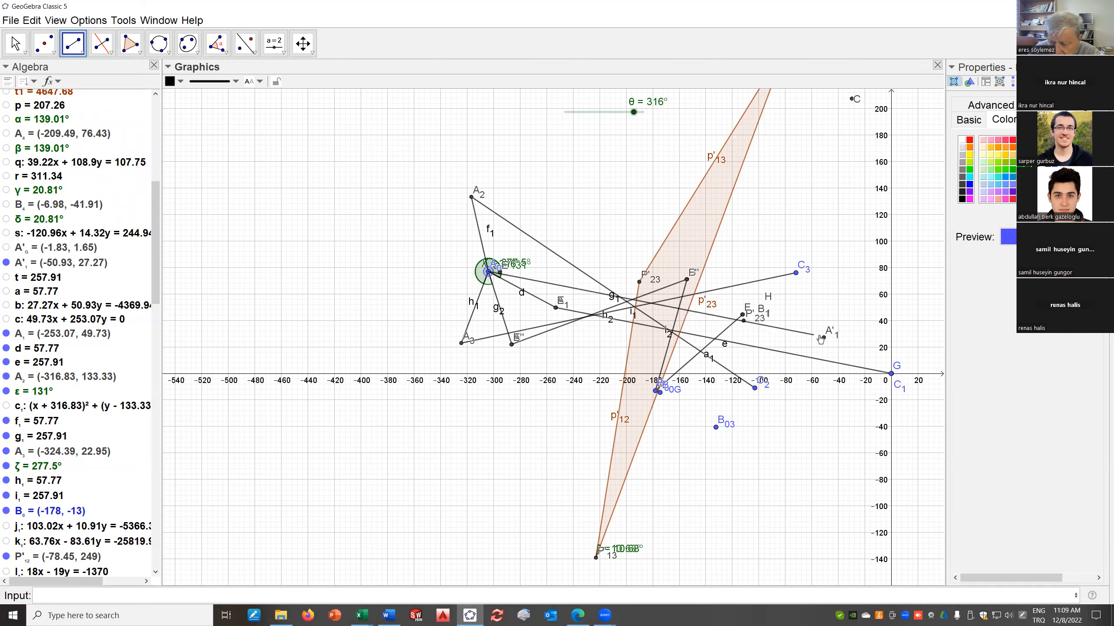
click(823, 338)
click(824, 338)
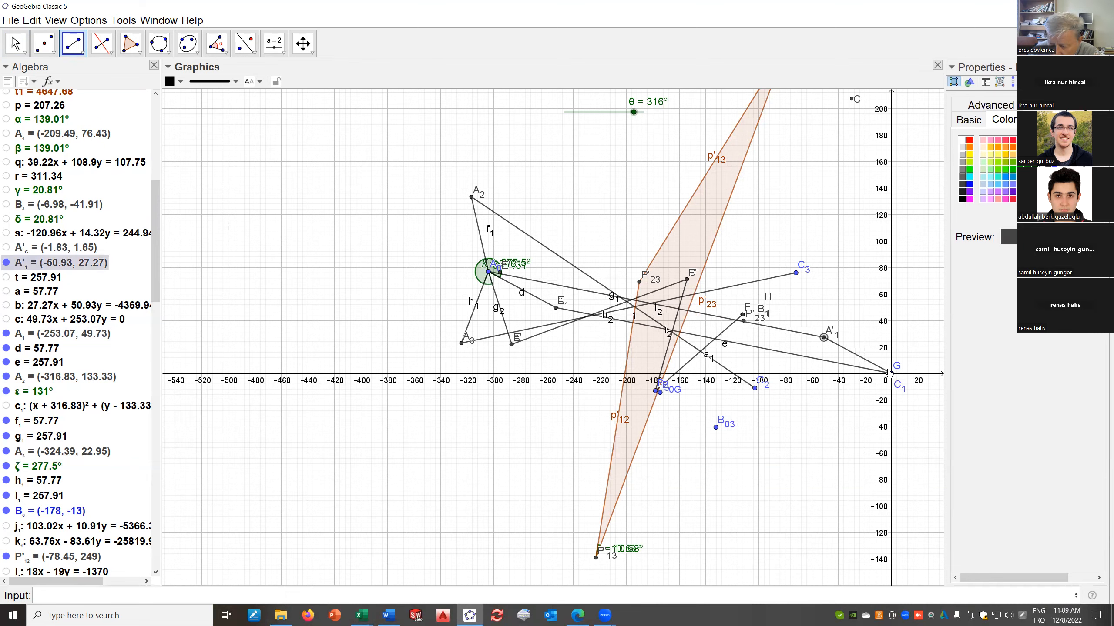
click(895, 378)
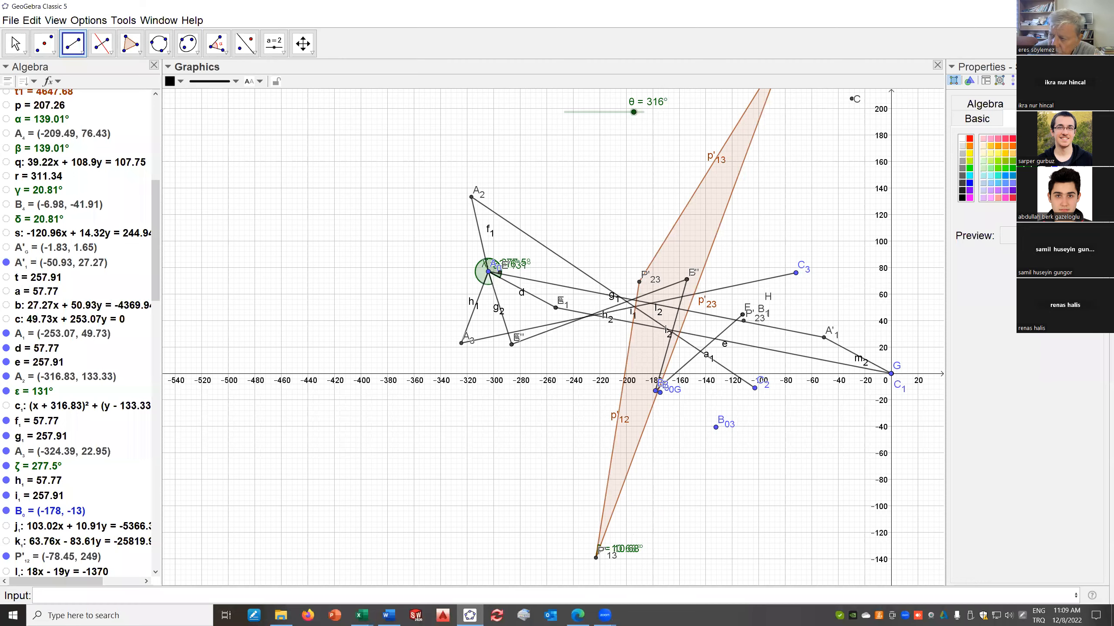
Minimize GeoGebra and maximize the Book1 worksheet window
click(1051, 7)
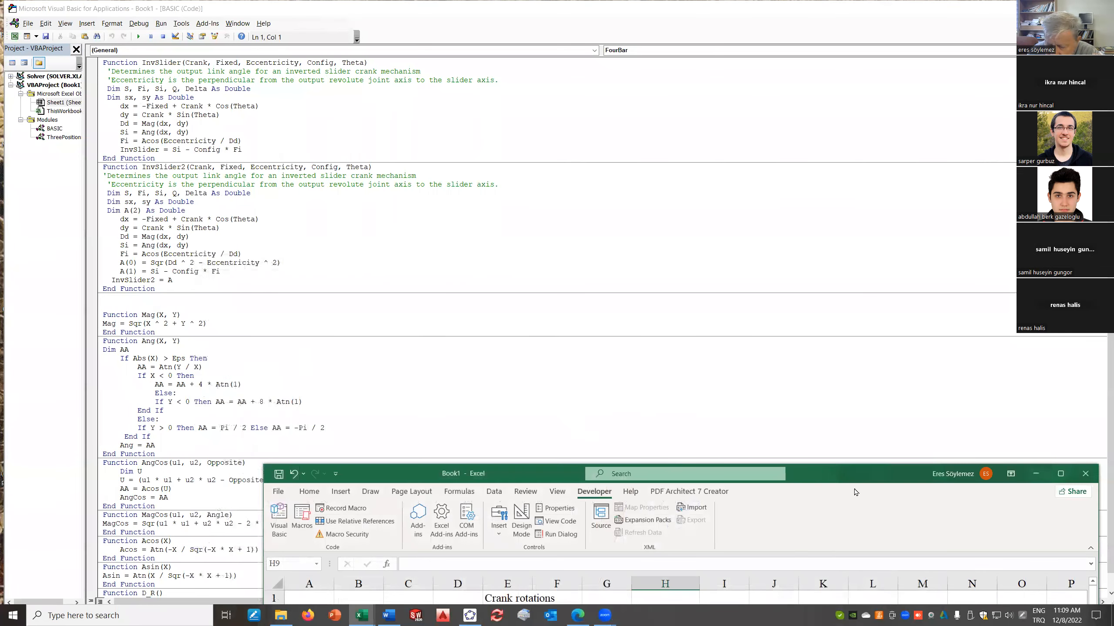
drag(843, 472, 685, 90)
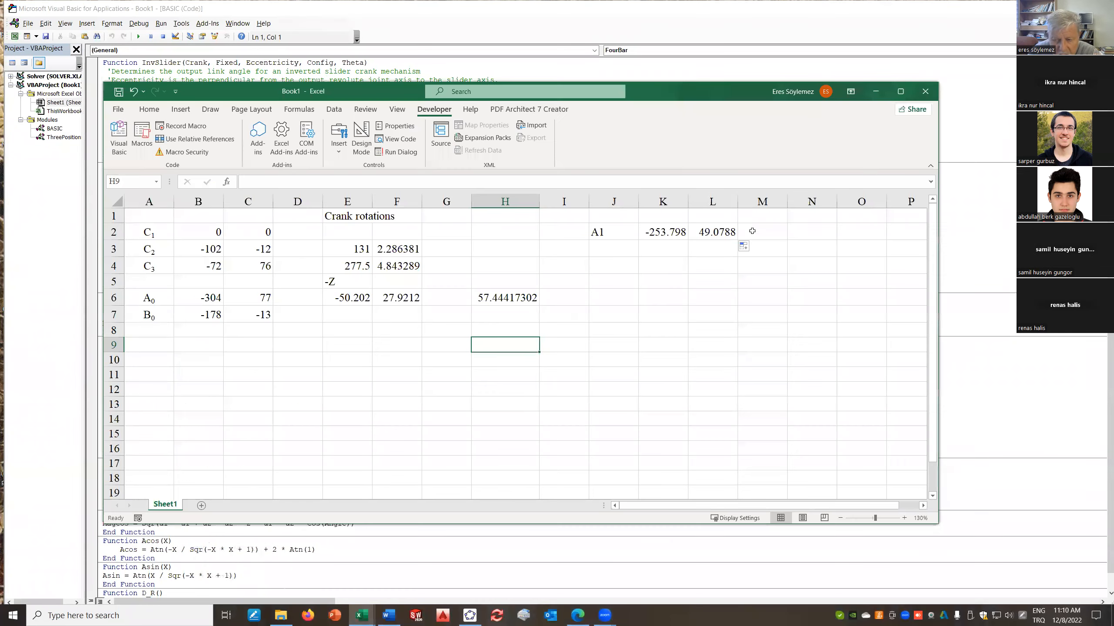
click(900, 92)
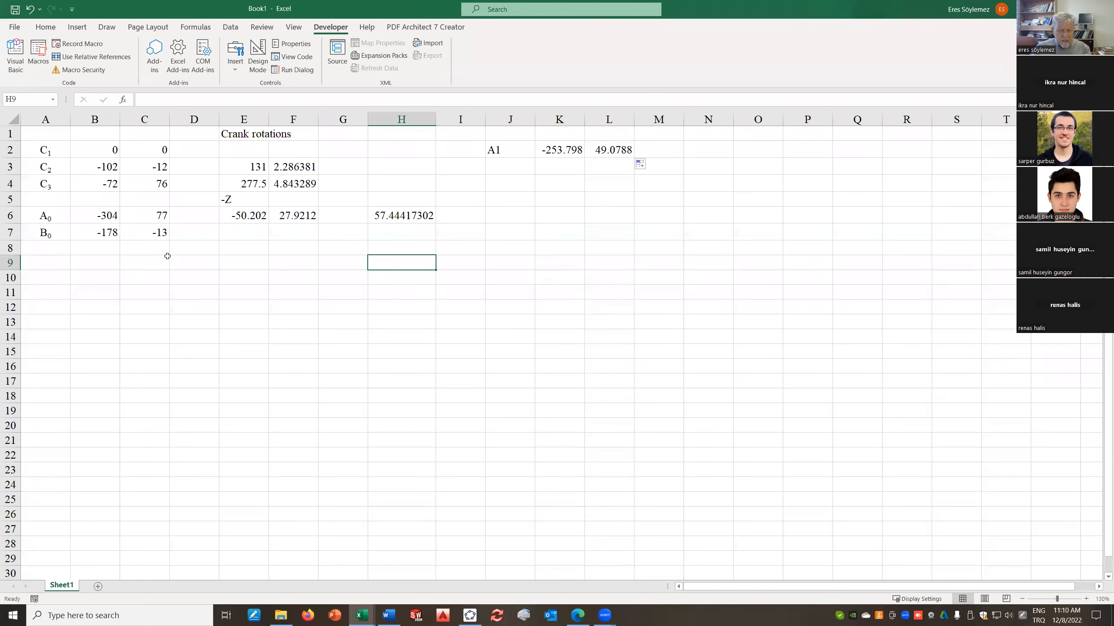
Examine the -Z vector formula in E6:F6, view the GeoGebra construction for comparison, and return to the Book1 worksheet
drag(260, 214, 279, 213)
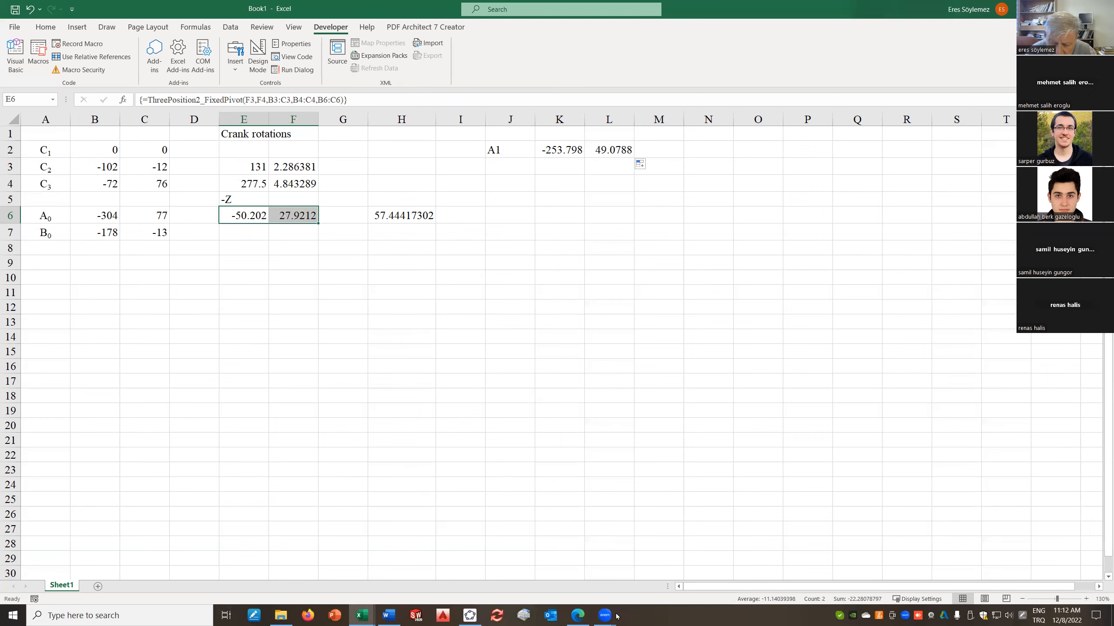
click(469, 615)
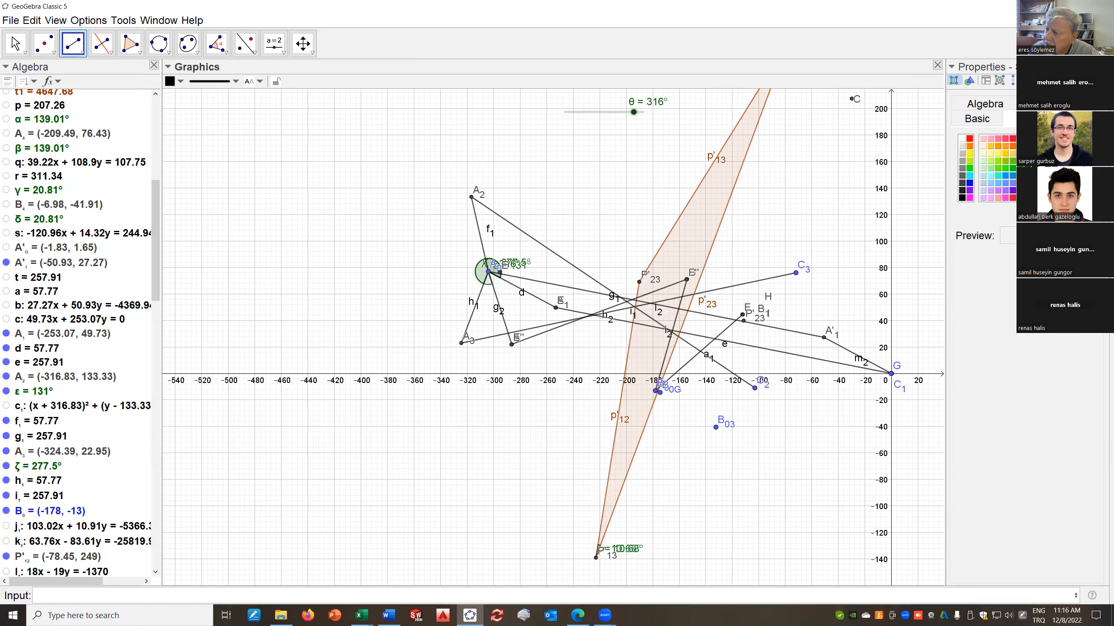
key(alt+Tab)
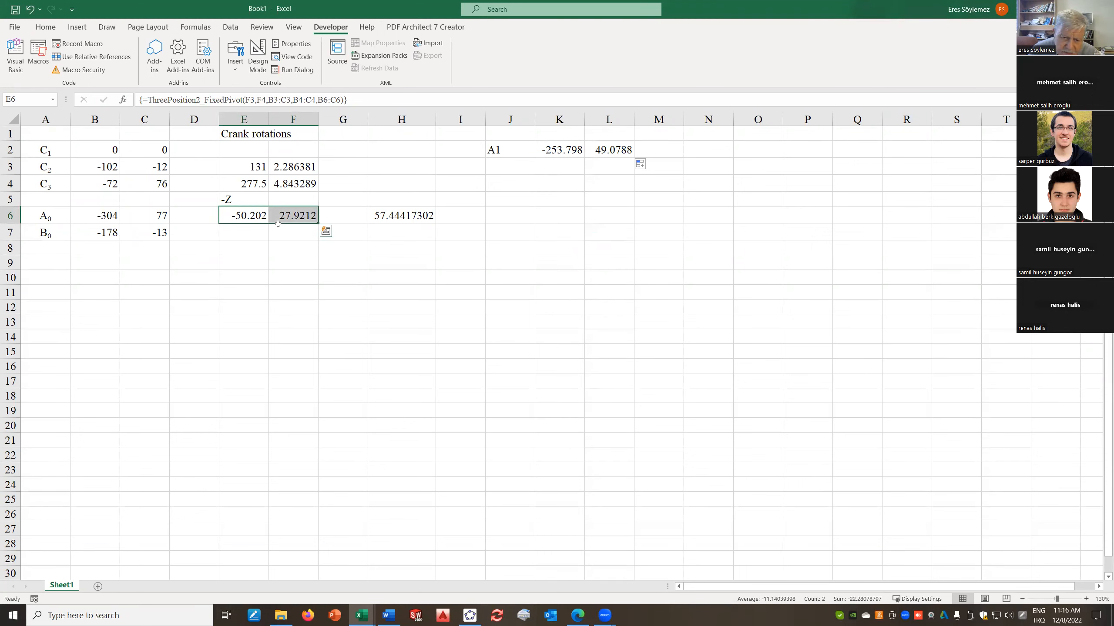
Review the -Z components in E6 and F6 and the crank length formula in H6
click(404, 232)
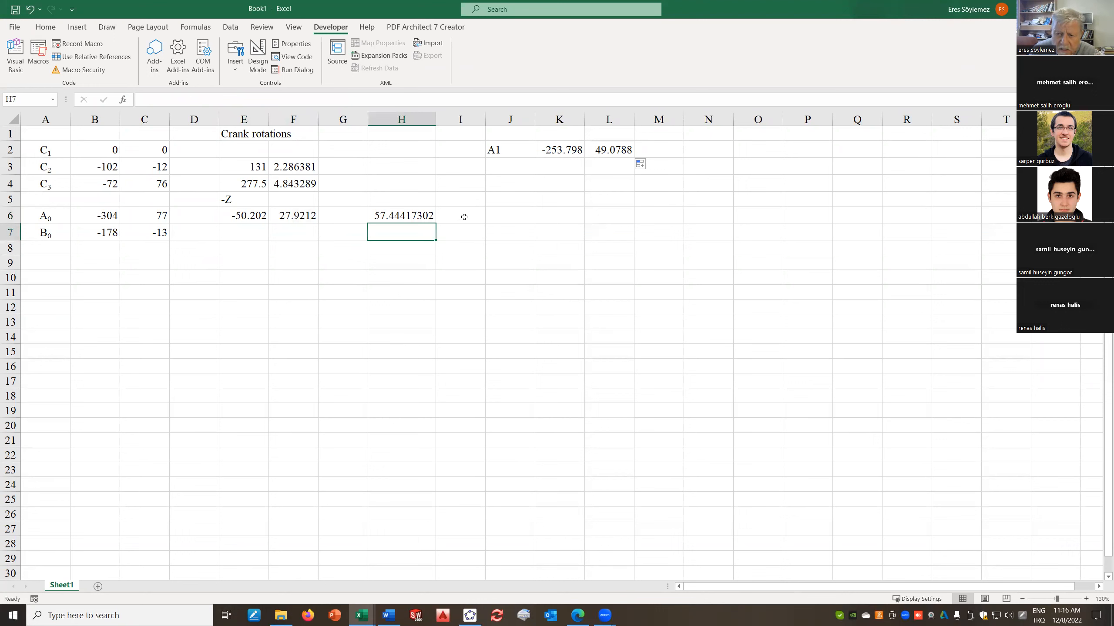
click(298, 214)
click(255, 218)
click(295, 215)
click(384, 215)
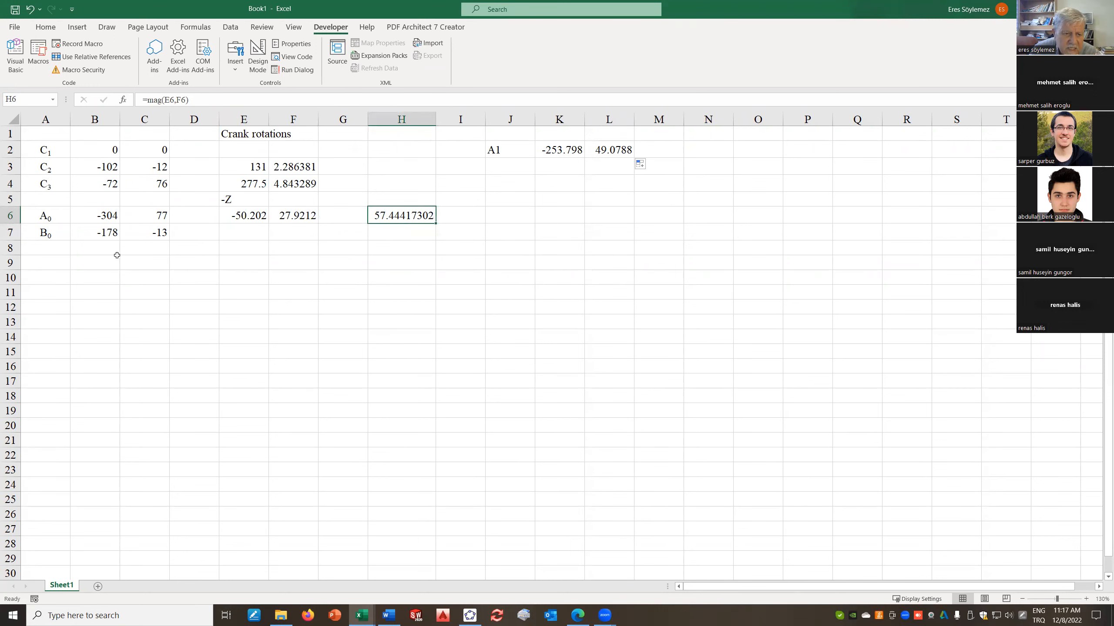
click(257, 259)
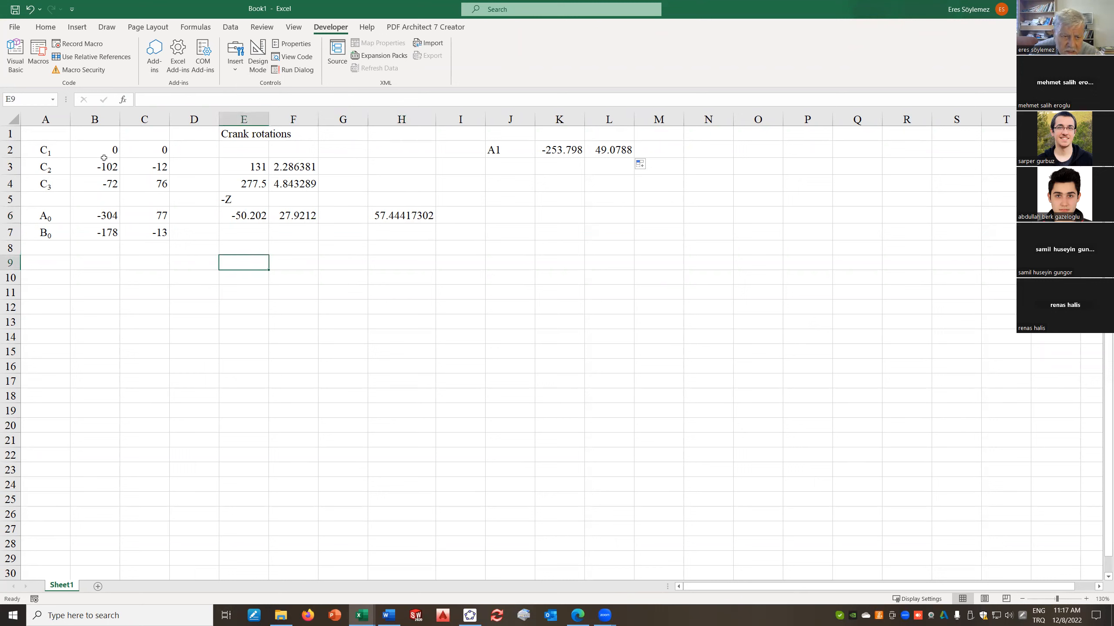
click(603, 166)
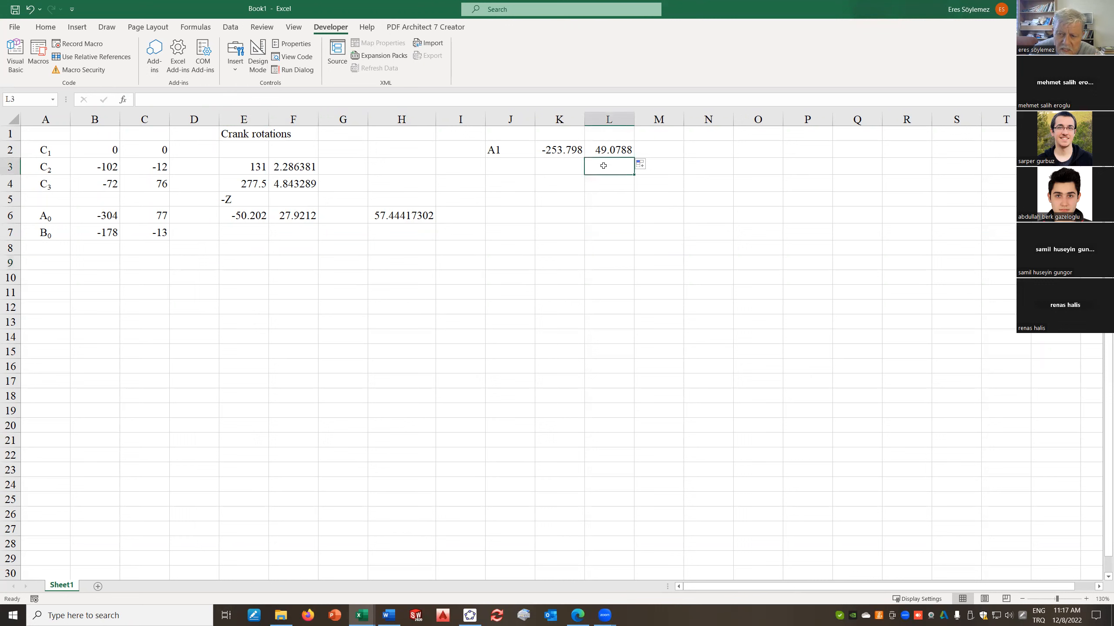
click(275, 277)
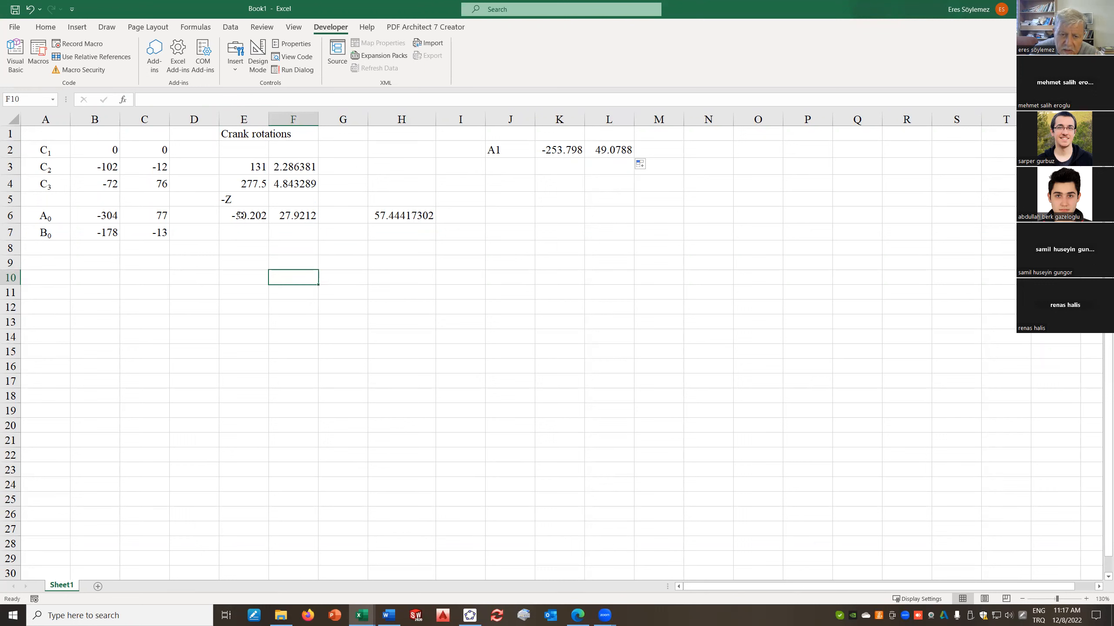
drag(240, 215, 287, 215)
click(333, 290)
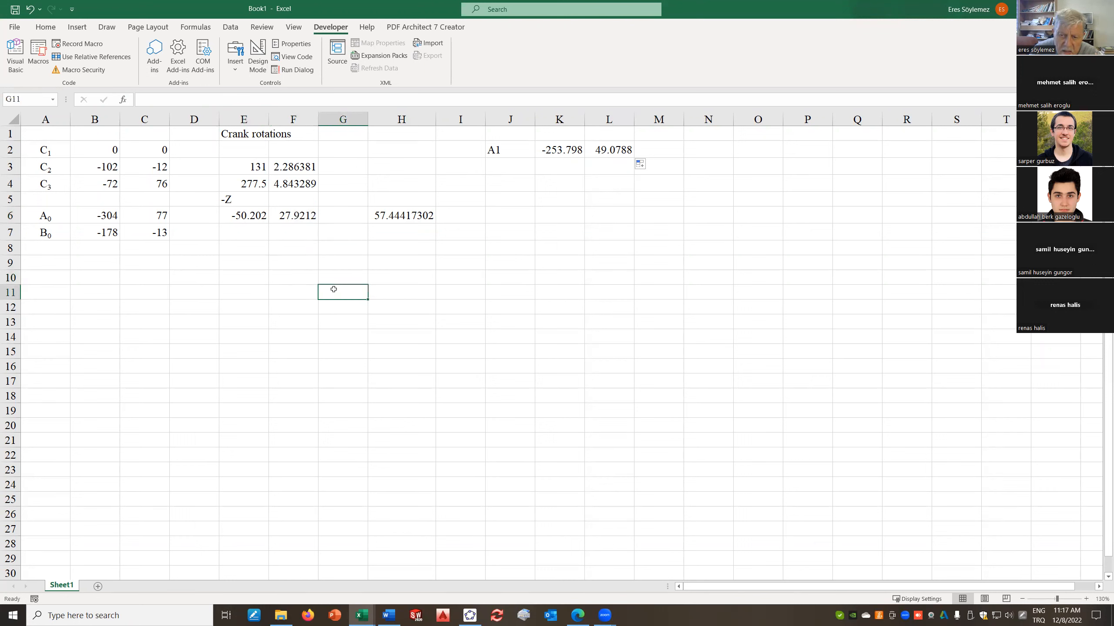